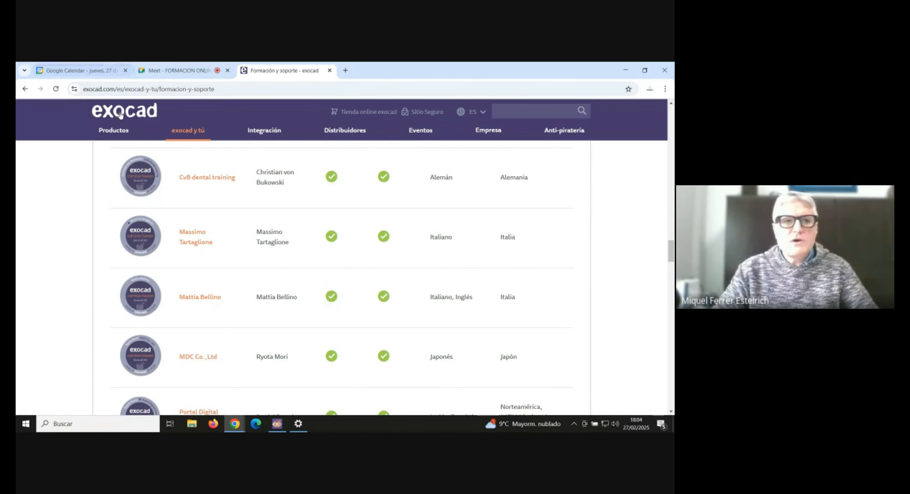
- Look through the certified trainers list on the exocad training and support page
mouse_move(233, 153)
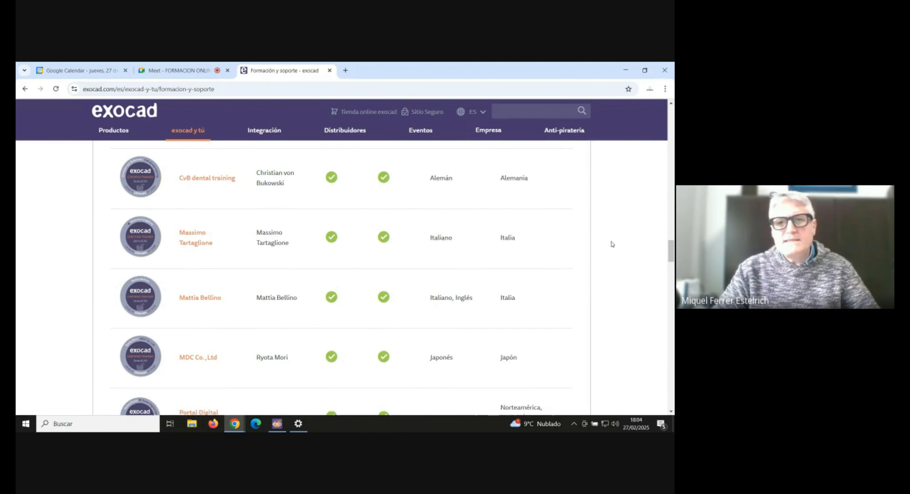
scroll(609, 245, "up", 6)
scroll(606, 243, "down", 6)
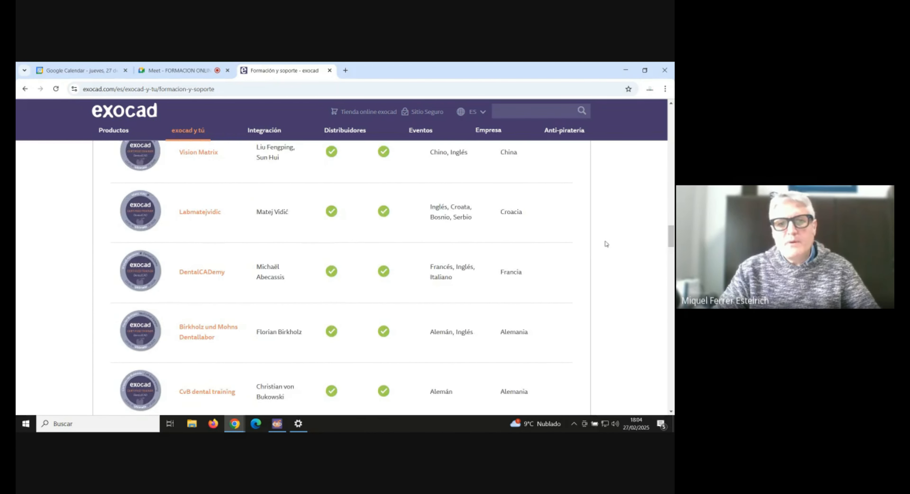
scroll(388, 227, "down", 15)
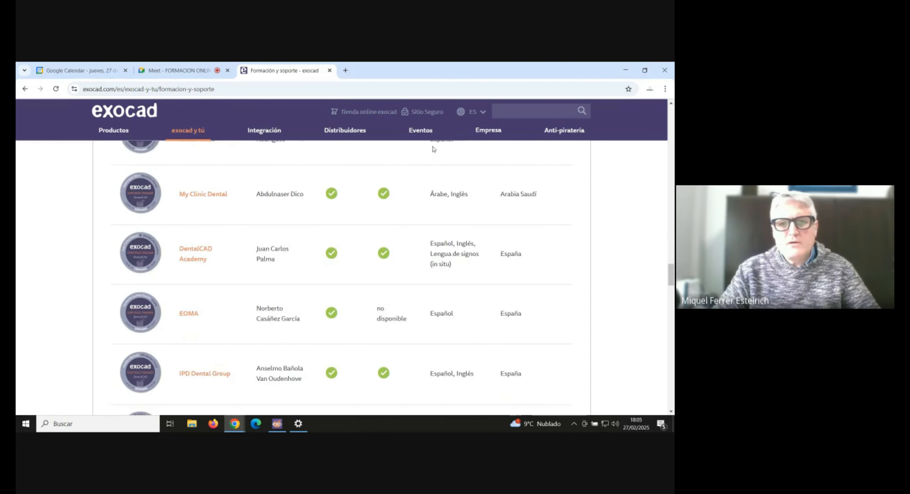
scroll(387, 228, "down", 8)
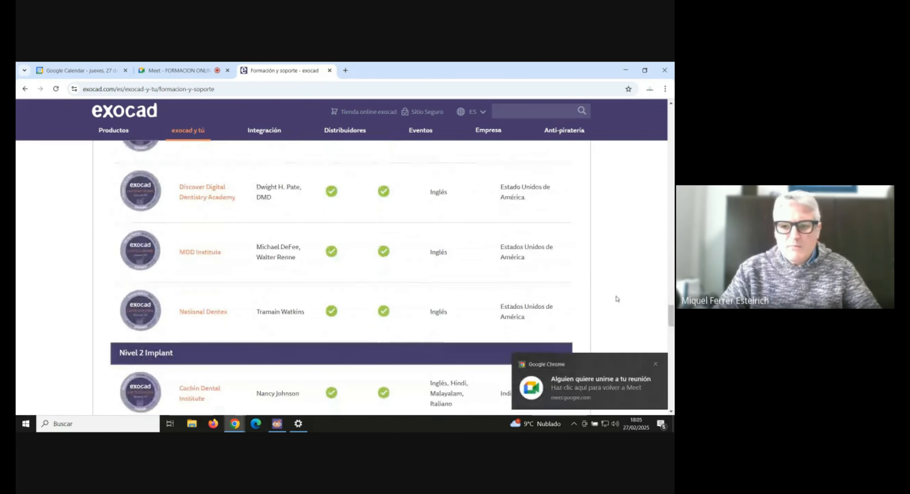
- Switch to the Google Meet call, admit the waiting participant and minimize the browser window
left_click(601, 388)
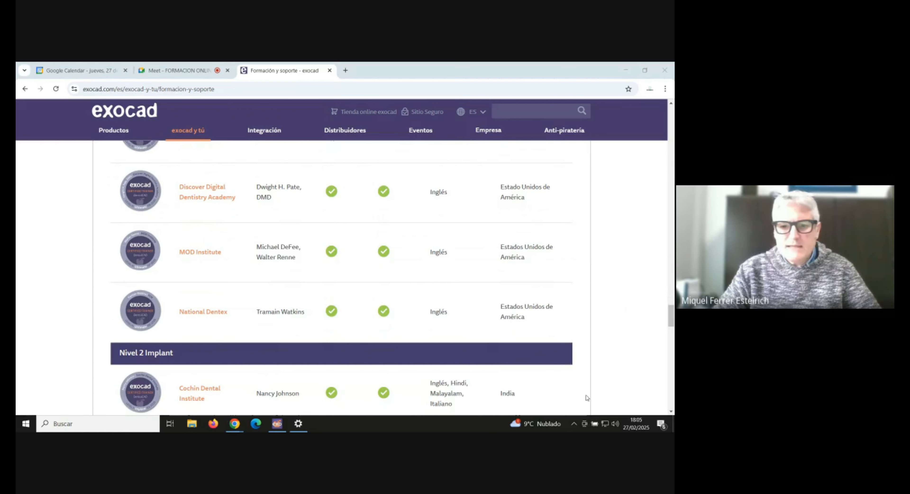
left_click(229, 425)
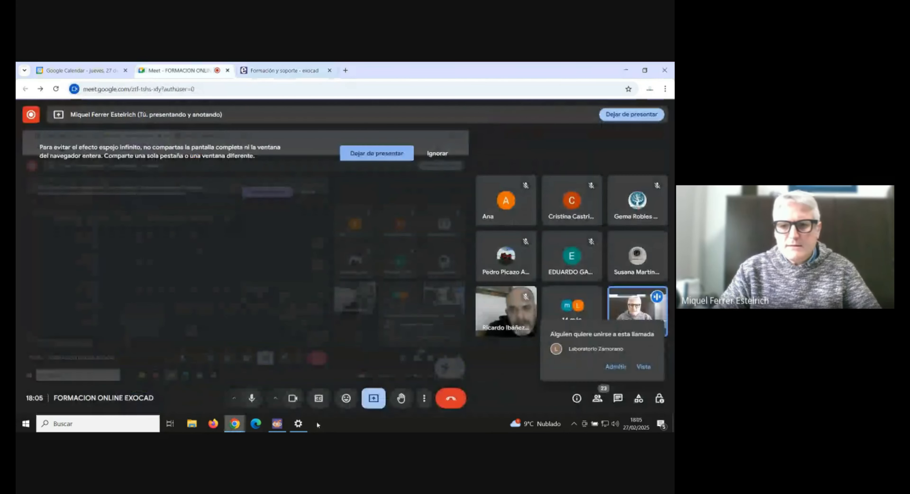
left_click(620, 368)
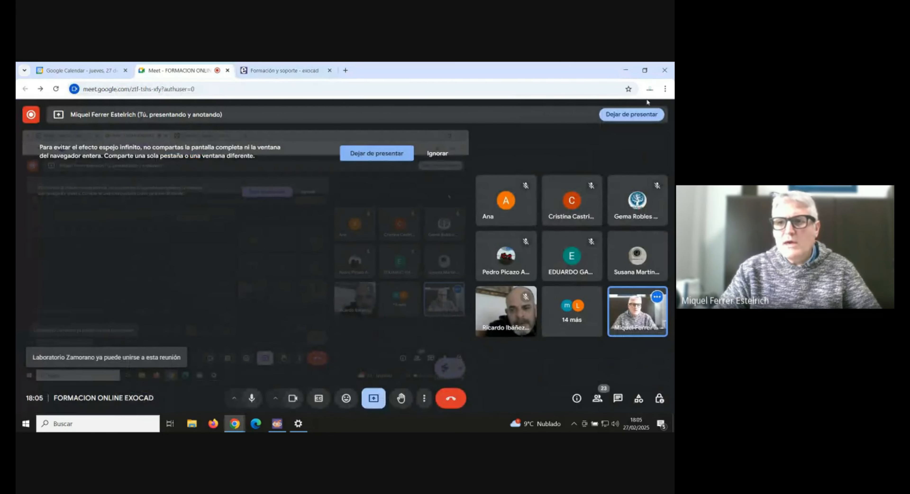
left_click(626, 71)
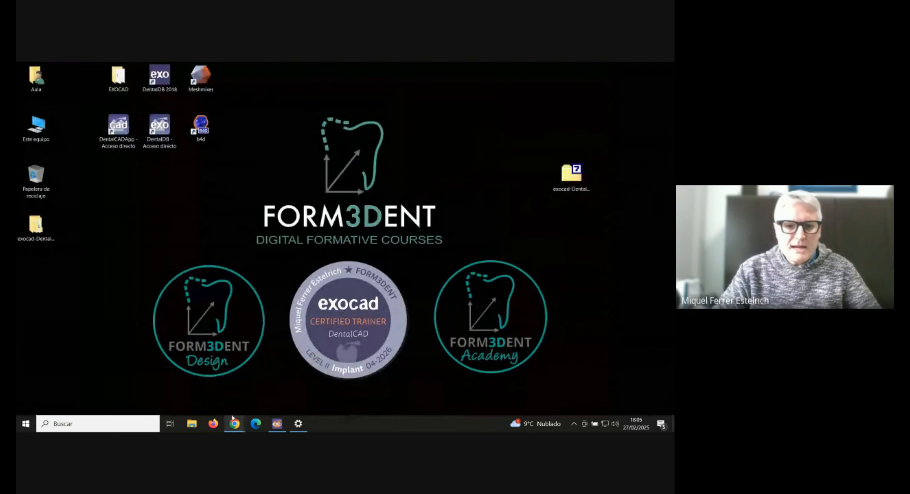
- Return to the exocad training and support page and examine the Nivel 2 Implant section of the certified trainers list
mouse_move(231, 428)
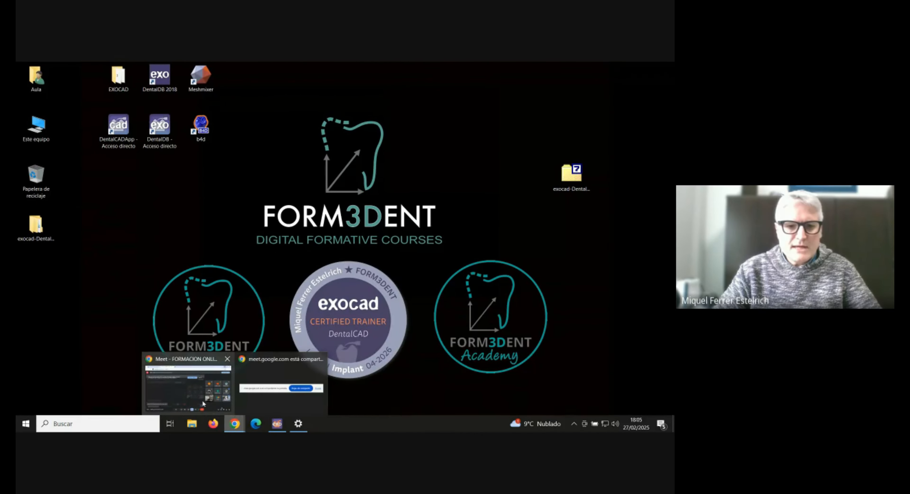
left_click(187, 374)
left_click(271, 71)
scroll(272, 186, "up", 5)
scroll(293, 212, "down", 8)
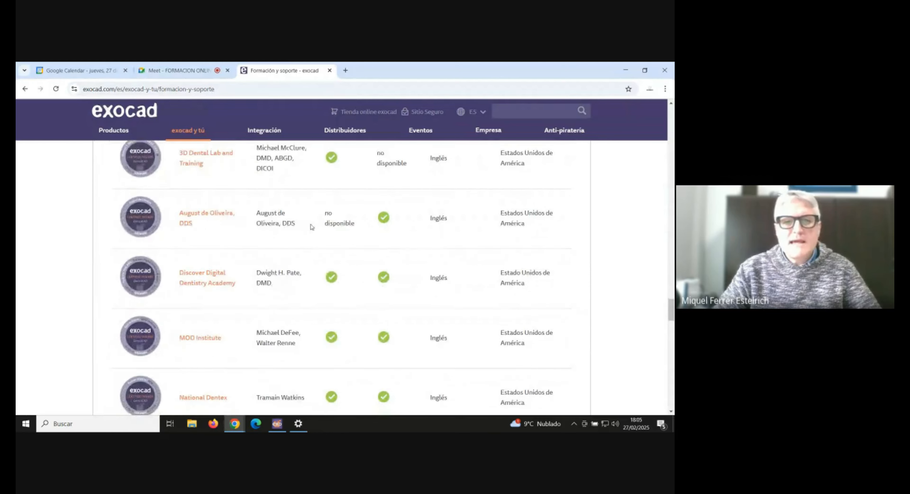
scroll(316, 242, "down", 6)
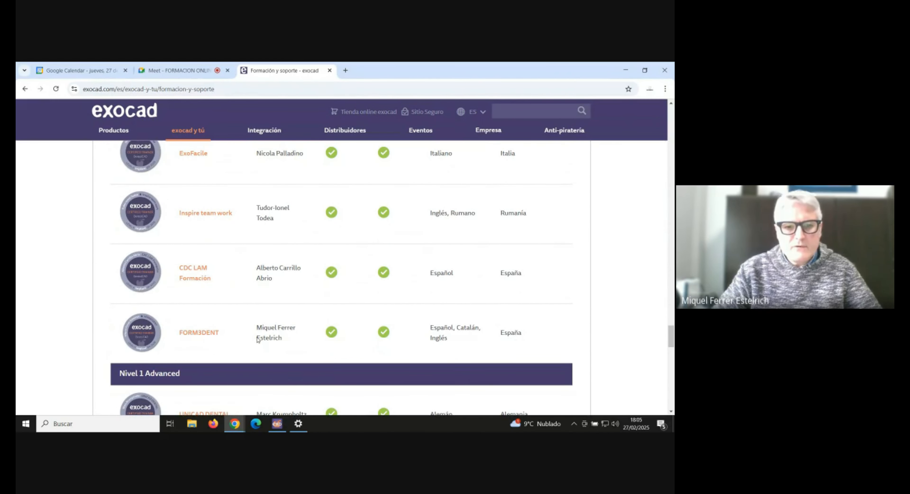
scroll(438, 219, "up", 1)
scroll(438, 219, "down", 2)
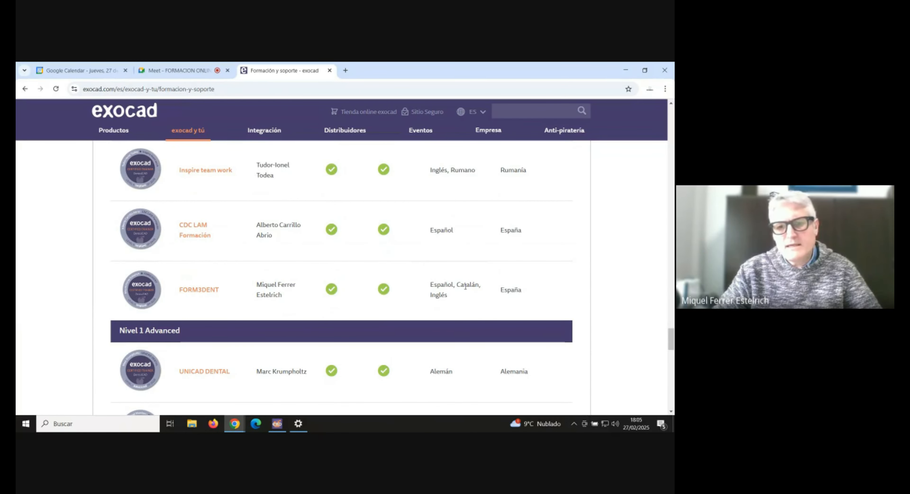
scroll(322, 286, "up", 4)
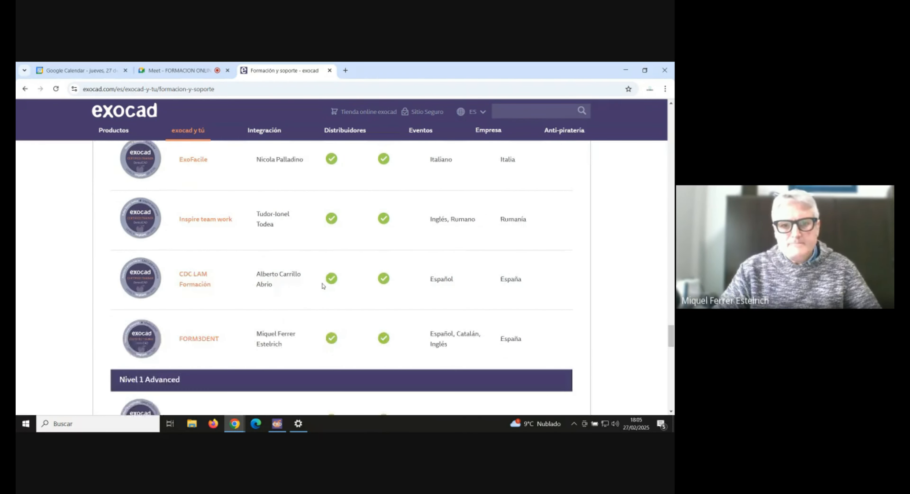
scroll(322, 286, "up", 6)
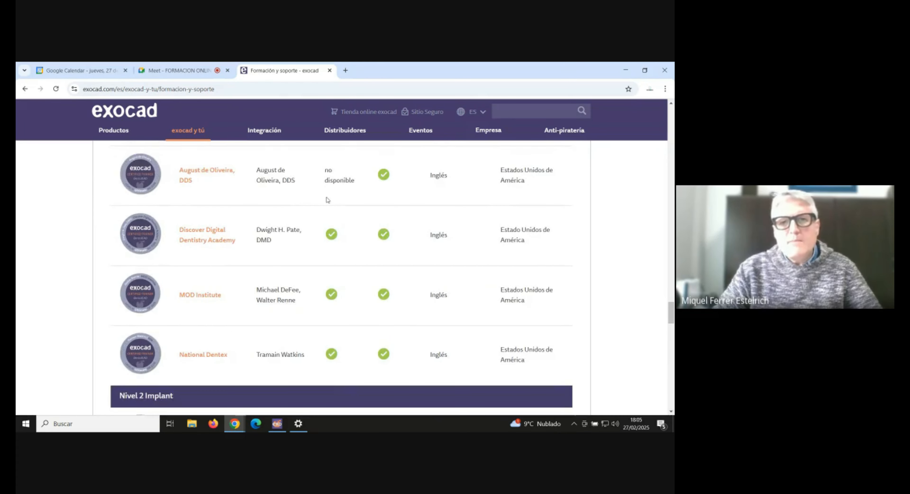
scroll(324, 205, "down", 2)
scroll(323, 210, "down", 3)
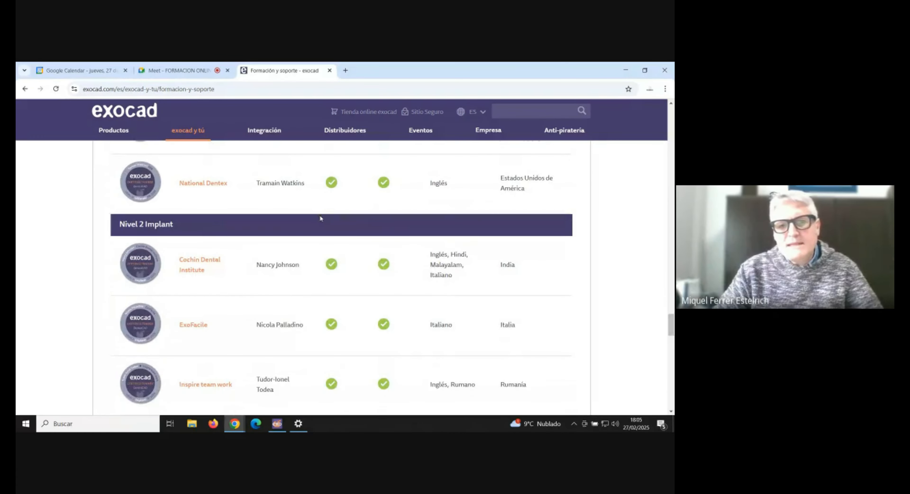
scroll(319, 216, "down", 1)
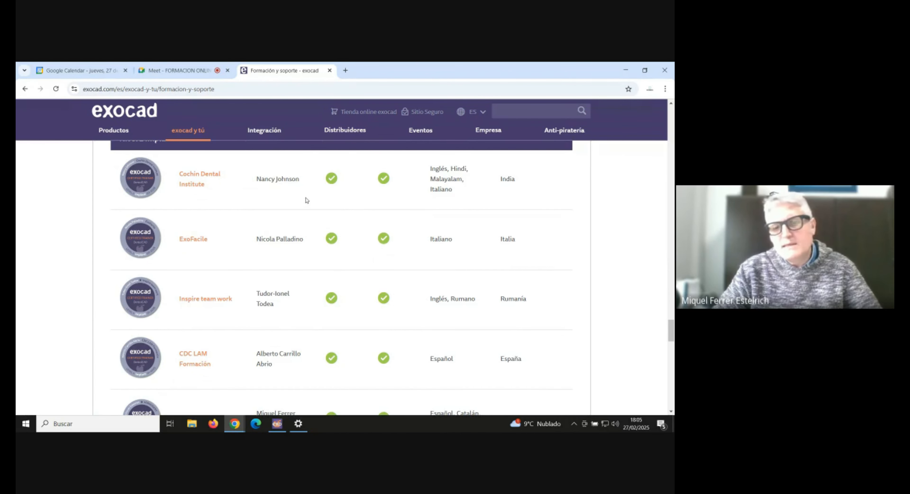
- Open the Distribuidores page of the exocad site and view the Integración options
left_click(345, 131)
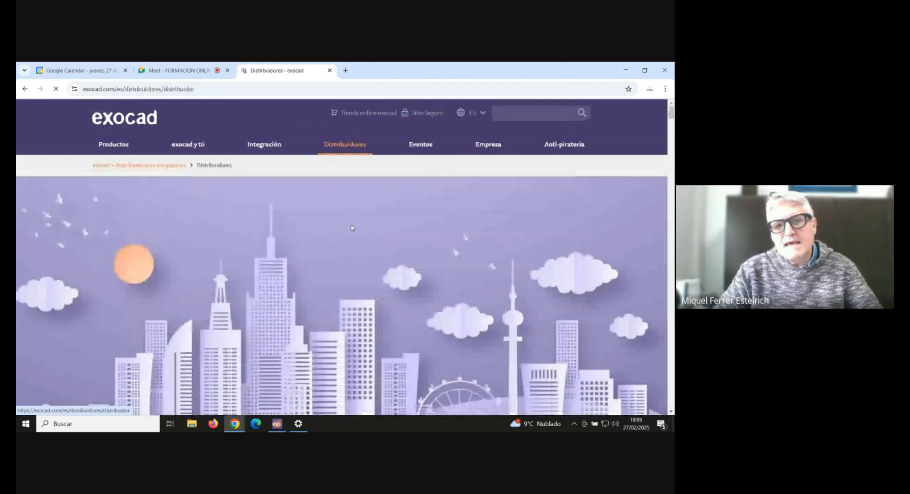
mouse_move(266, 150)
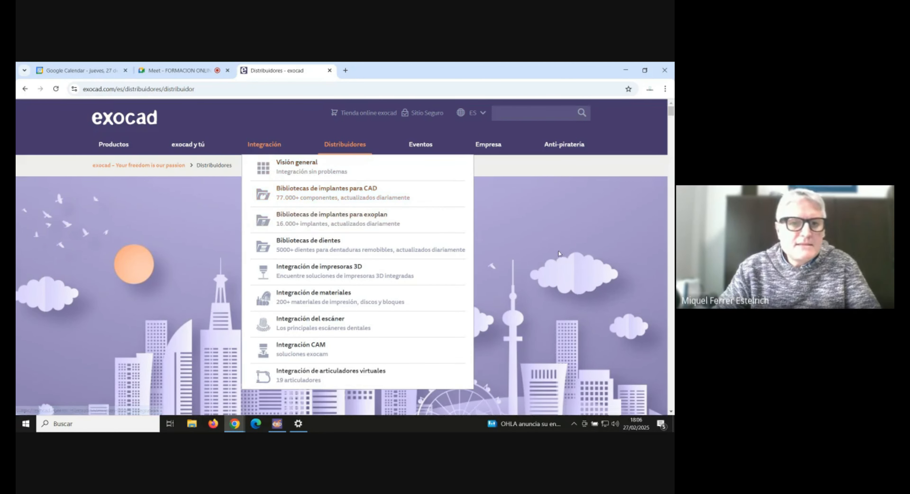
mouse_move(179, 147)
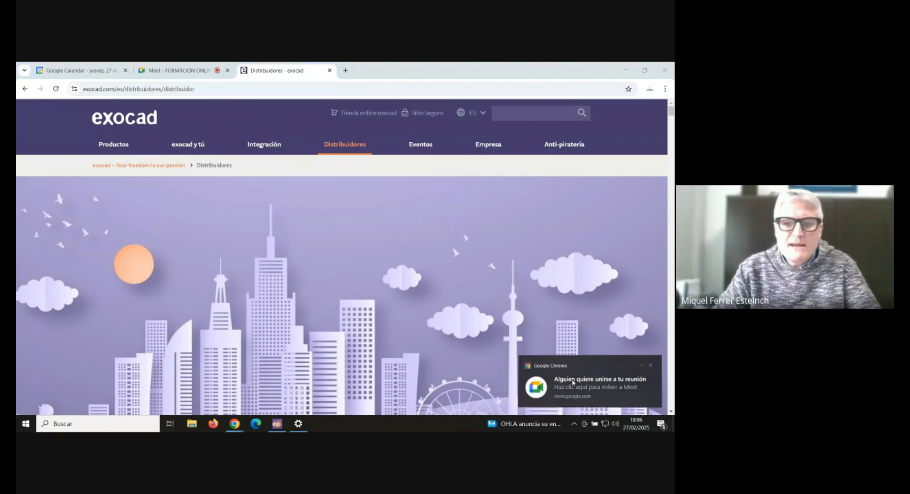
- Admit Colegio P de Protesicos Dentales de Castilla y Leon to the Google Meet call and return to the exocad distributors page
left_click(208, 72)
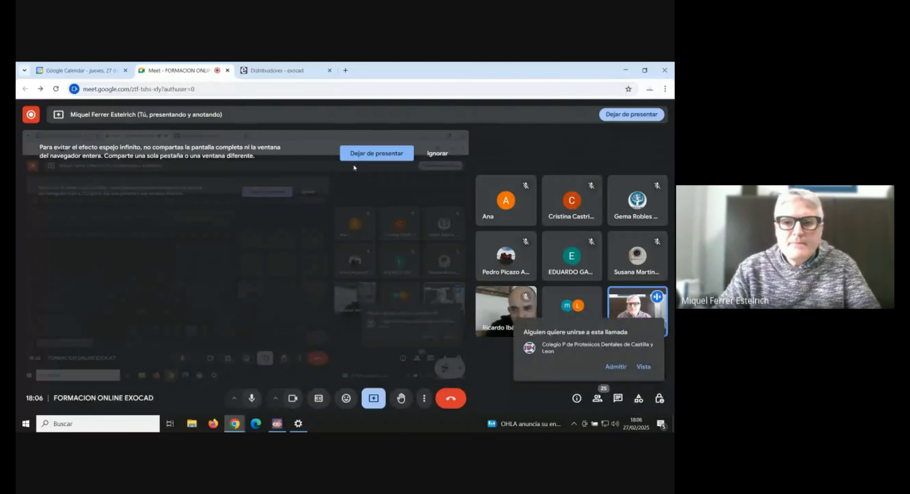
left_click(615, 368)
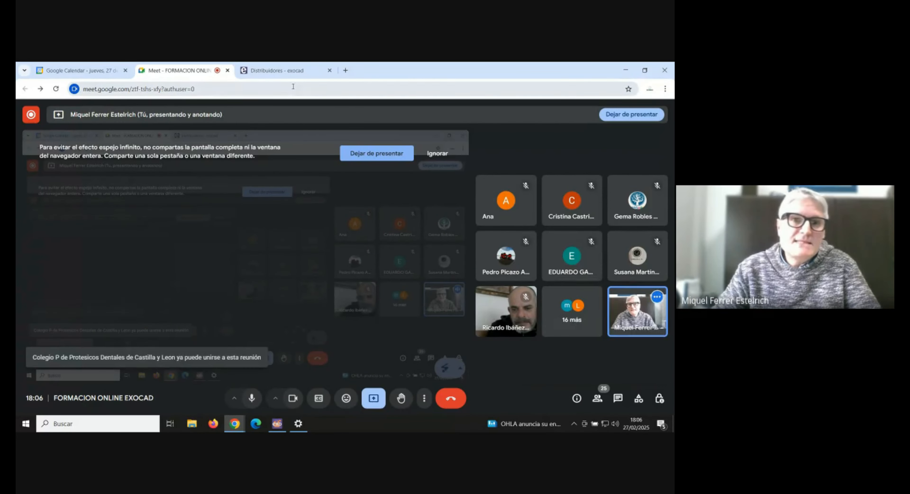
left_click(277, 70)
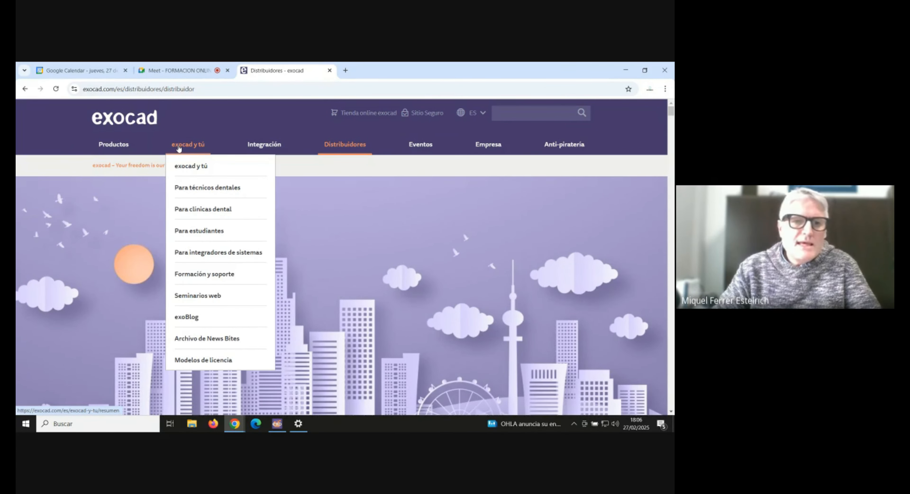
- Open the exocad DentalCAD product page for laboratory CAD designs
mouse_move(256, 145)
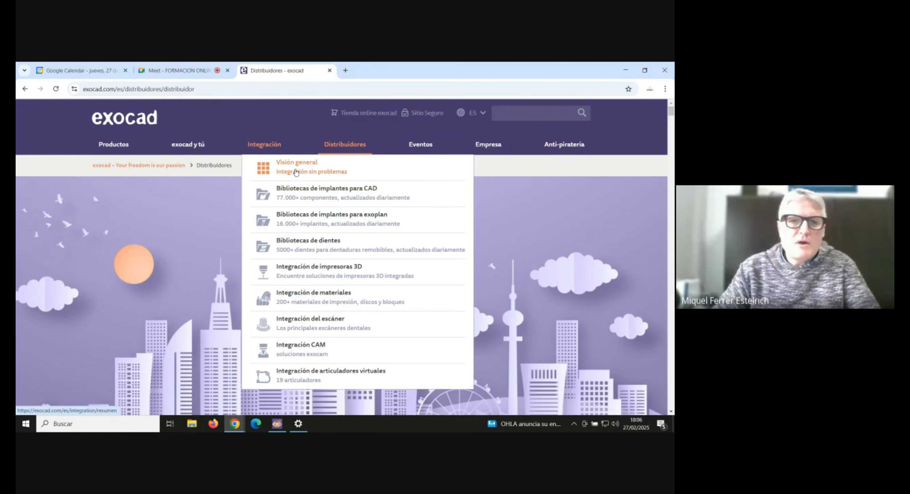
mouse_move(115, 146)
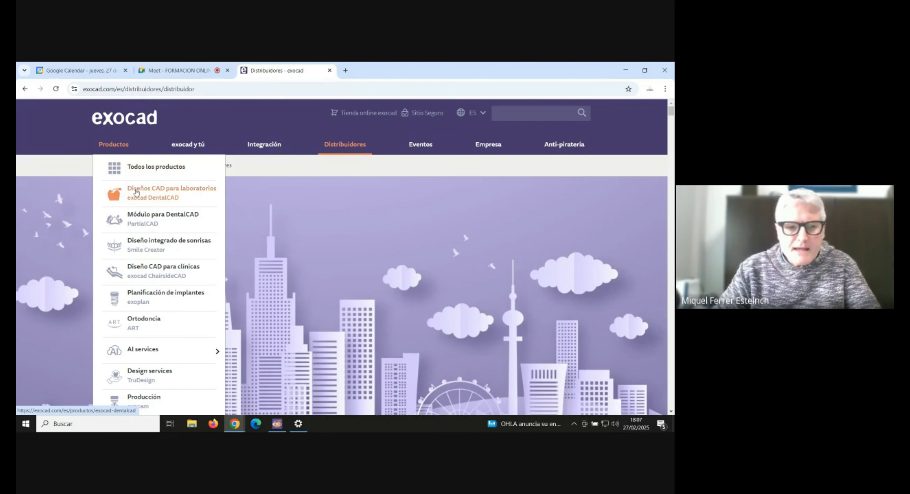
left_click(139, 193)
- Examine the indications on the DentalCAD page, from anatomic crowns and attachments to inlays, veneers, wax-up work and telescopic crowns
scroll(311, 268, "down", 10)
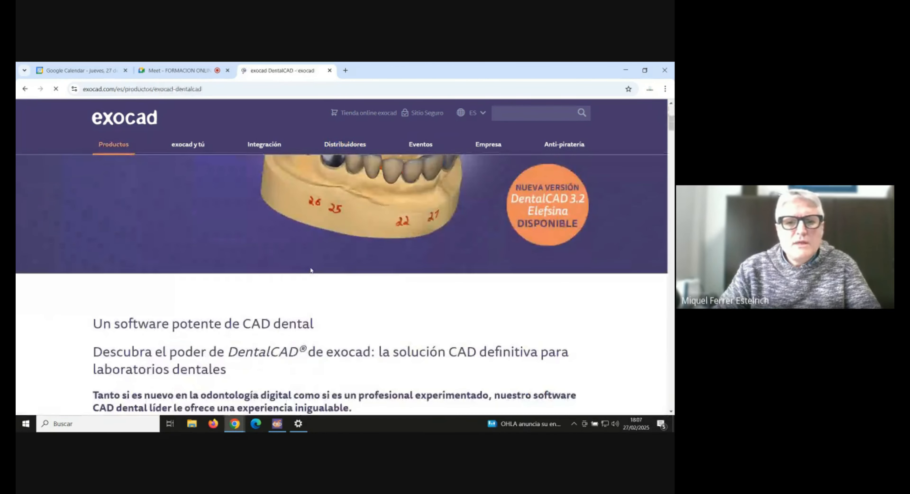
scroll(310, 268, "down", 15)
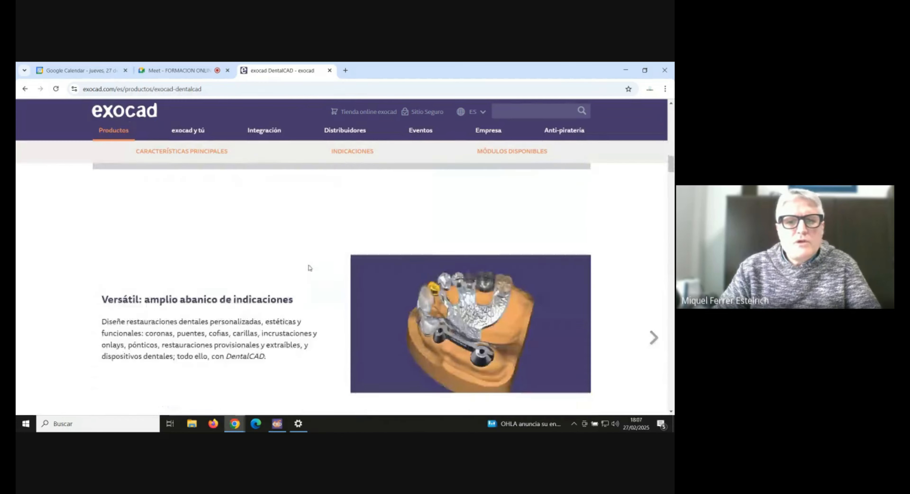
scroll(309, 266, "down", 6)
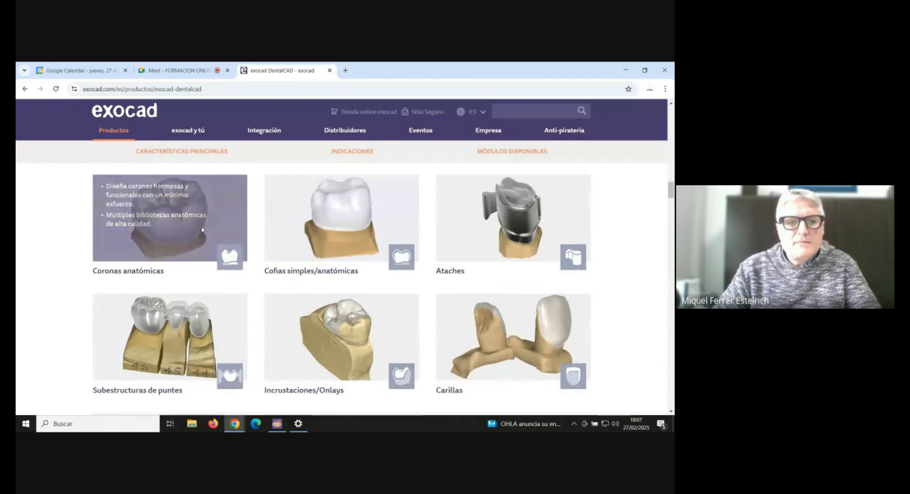
mouse_move(322, 229)
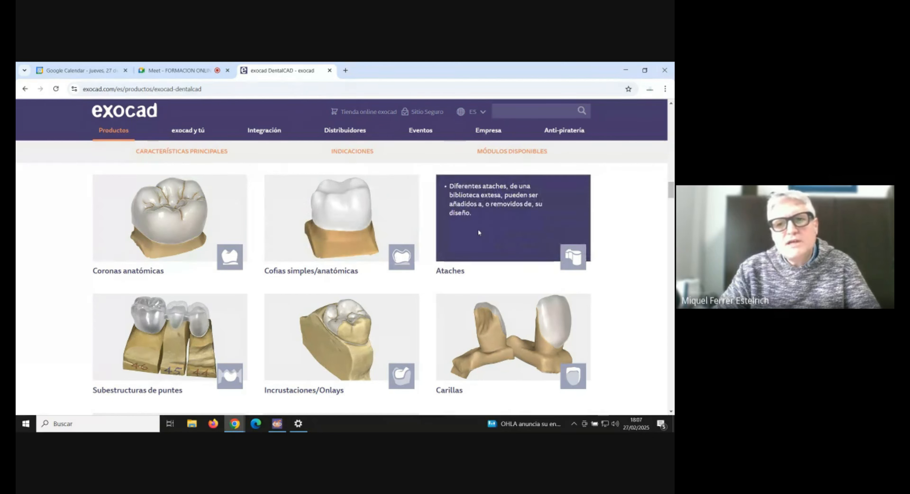
mouse_move(137, 324)
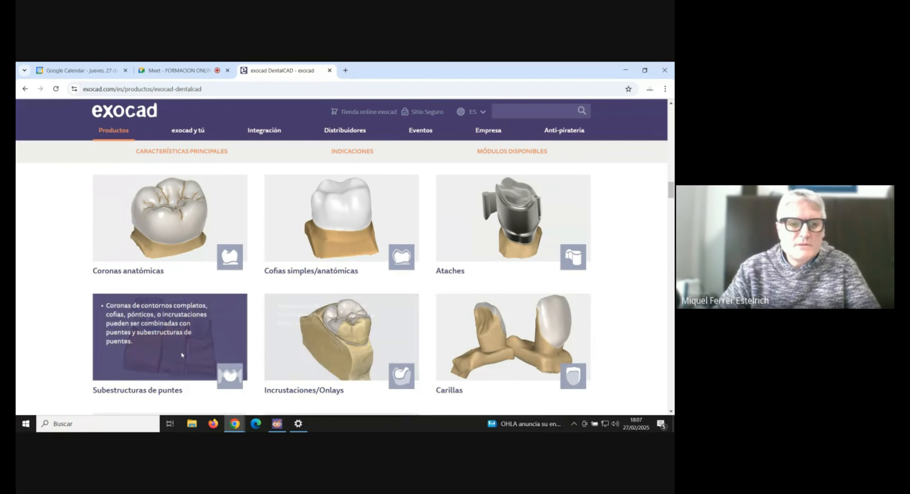
mouse_move(352, 332)
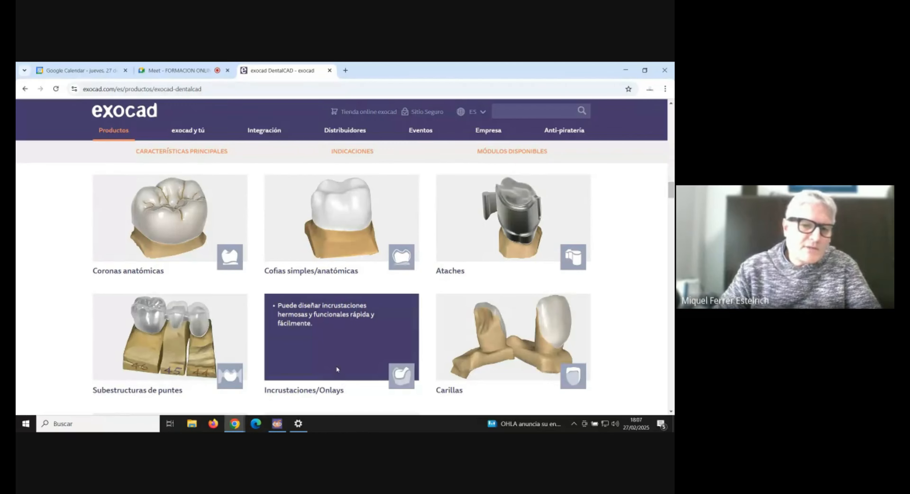
scroll(344, 356, "down", 2)
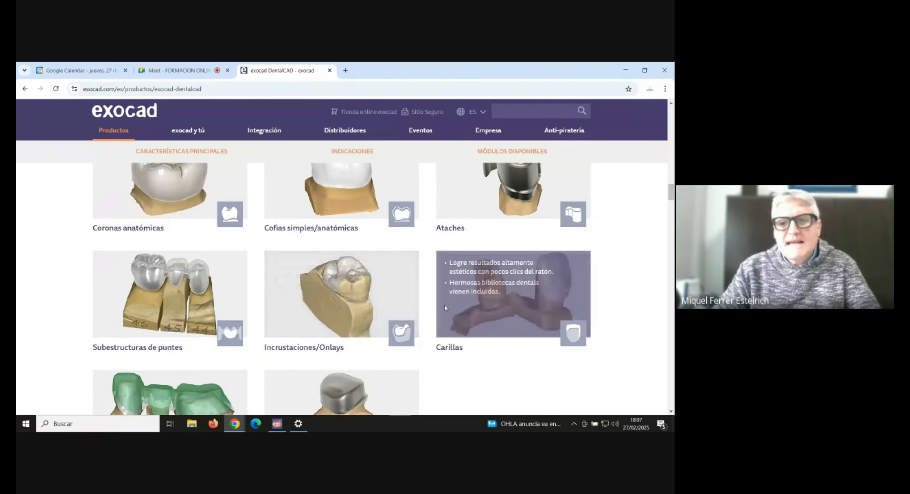
scroll(372, 328, "down", 2)
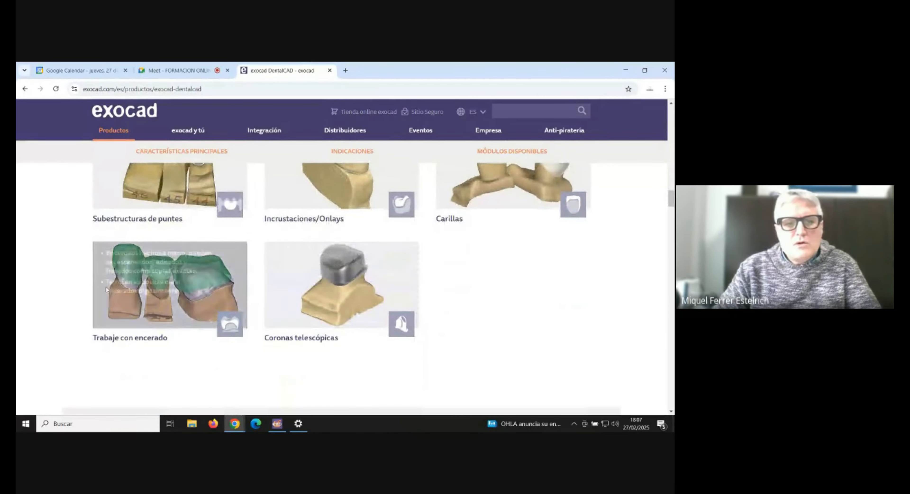
mouse_move(196, 268)
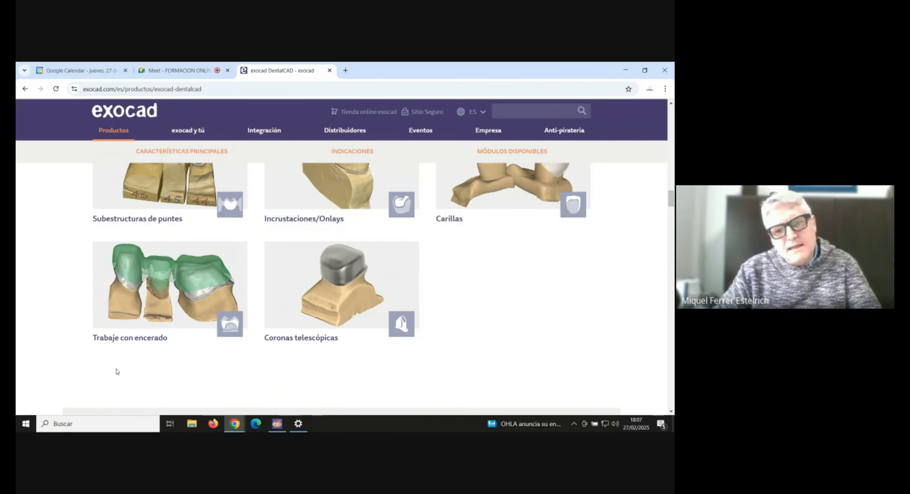
mouse_move(339, 312)
scroll(338, 312, "down", 3)
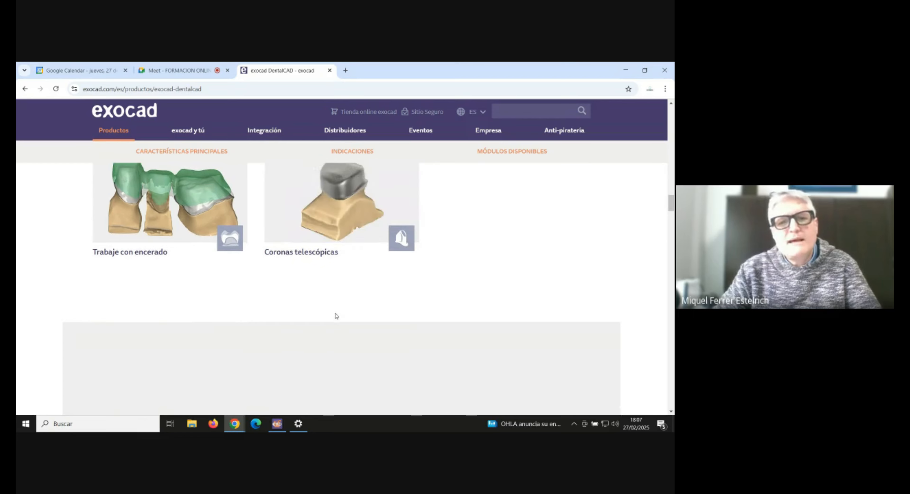
scroll(333, 314, "down", 3)
scroll(333, 314, "up", 11)
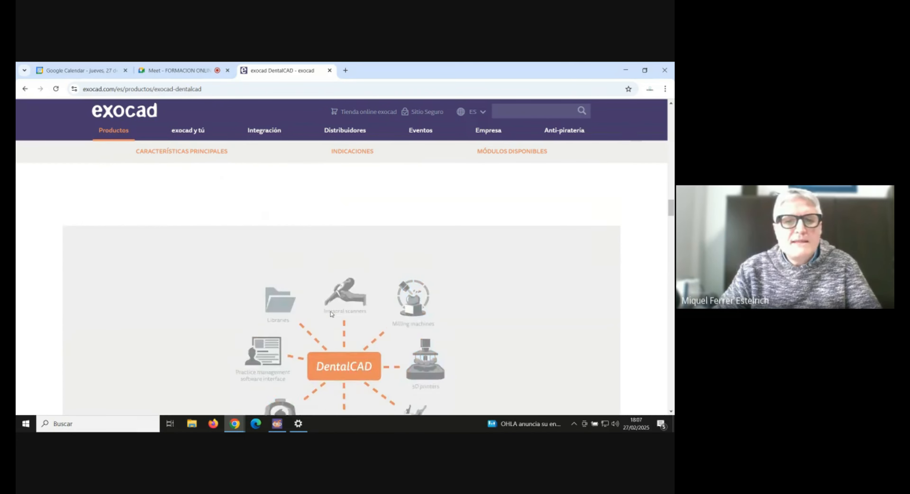
- Open the PartialCAD module page and highlight the module name in its introduction to removable partial prosthesis frameworks
mouse_move(111, 134)
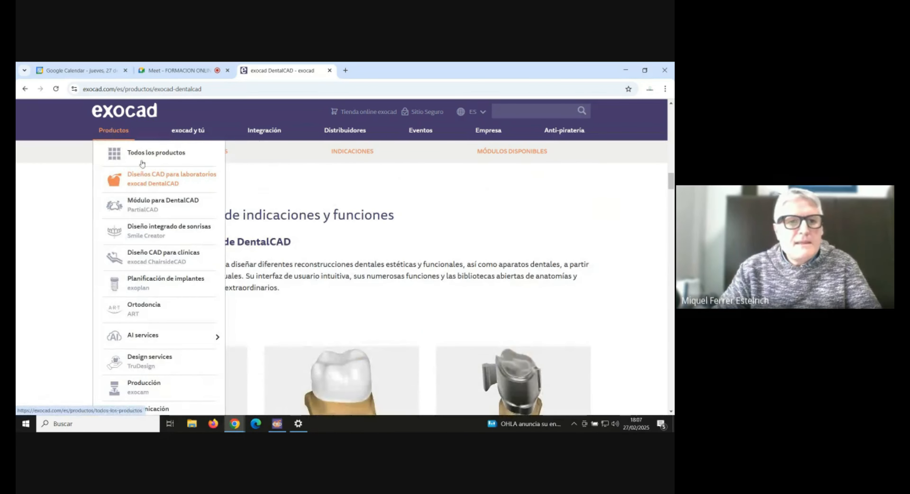
left_click(140, 206)
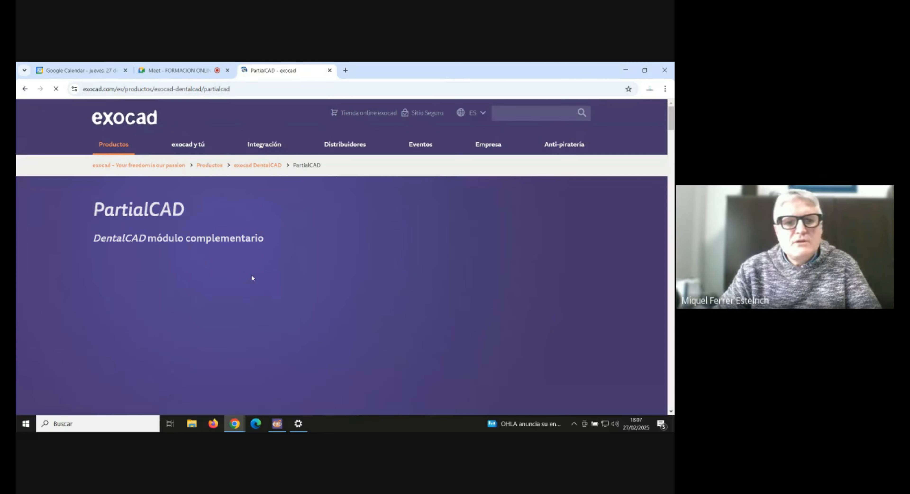
scroll(287, 275, "down", 2)
scroll(288, 279, "down", 3)
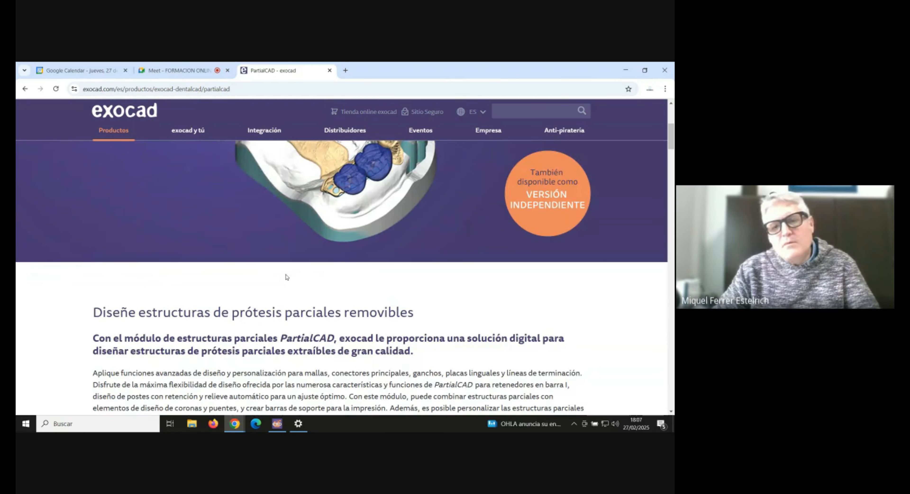
left_click_drag(282, 339, 333, 339)
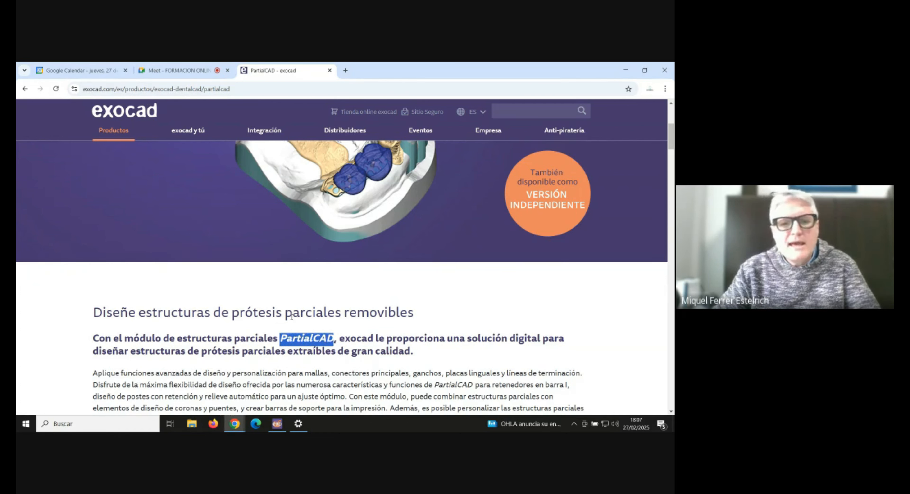
- Check the Google Meet call, return to the PartialCAD page and view the exocad y tú options
mouse_move(114, 134)
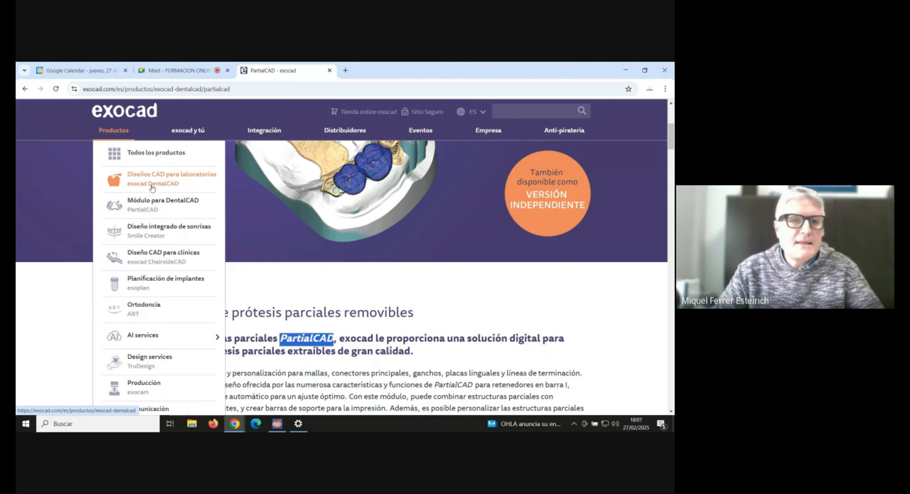
mouse_move(237, 427)
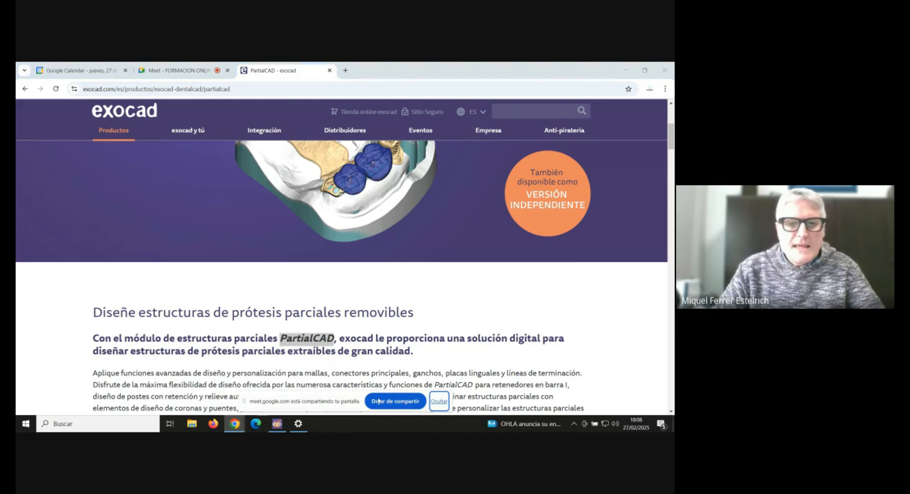
left_click(191, 71)
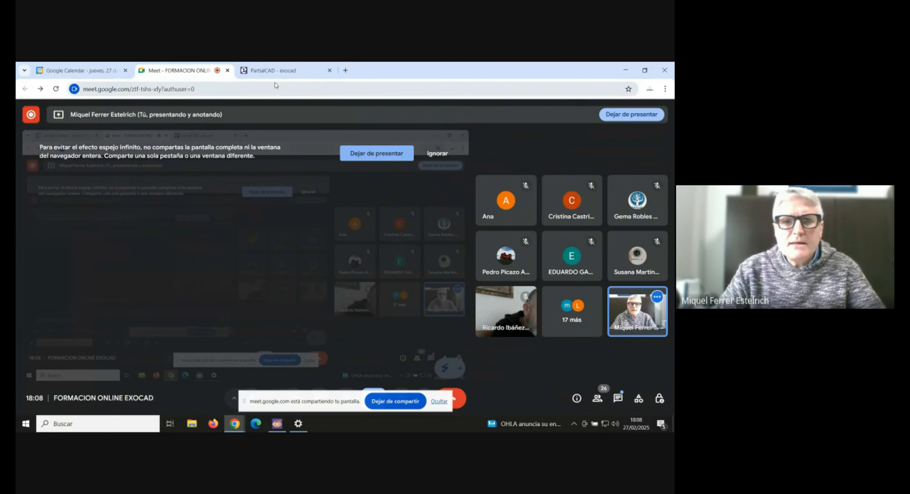
left_click(276, 75)
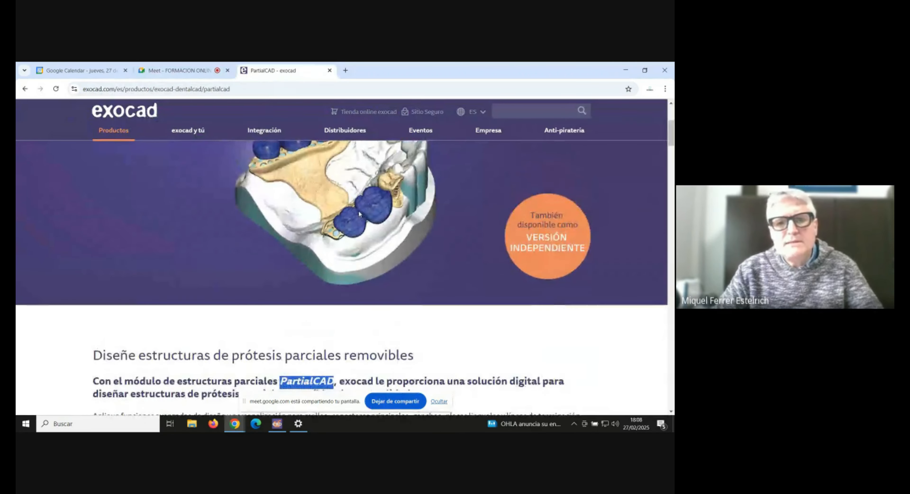
scroll(360, 212, "up", 4)
mouse_move(183, 132)
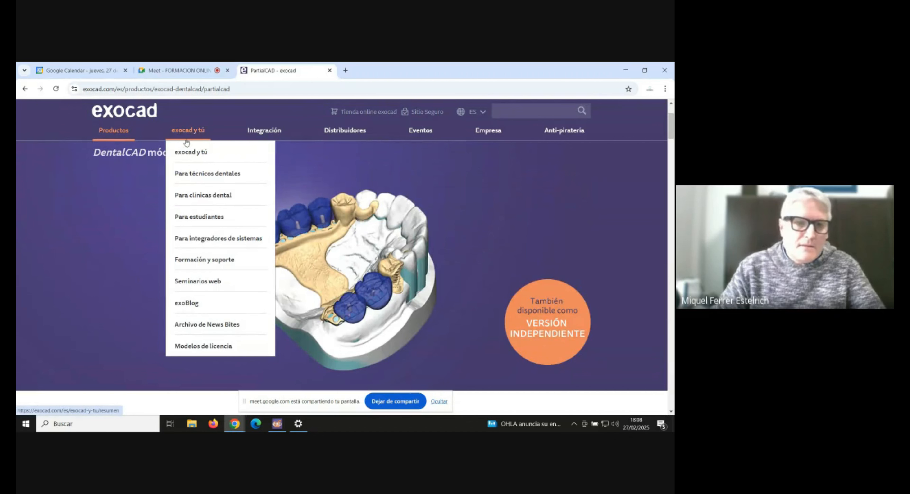
- Open the AI Design page from the AI services among the exocad products
mouse_move(115, 134)
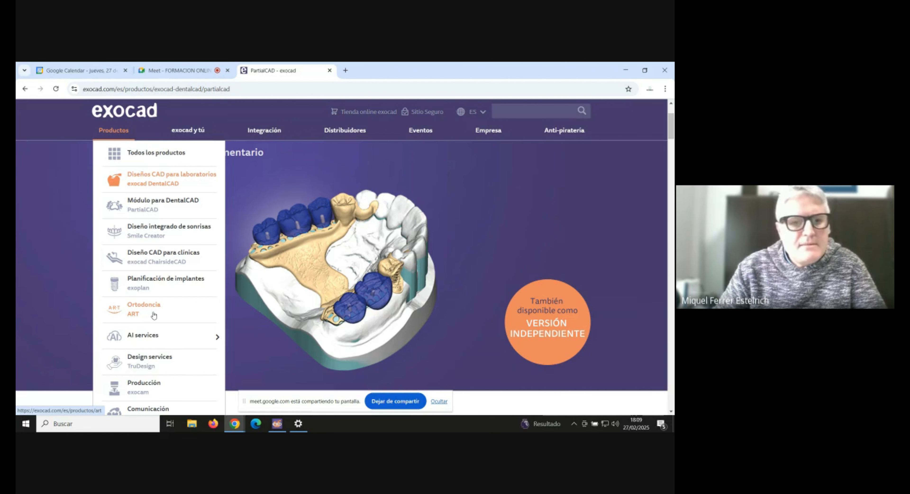
mouse_move(167, 335)
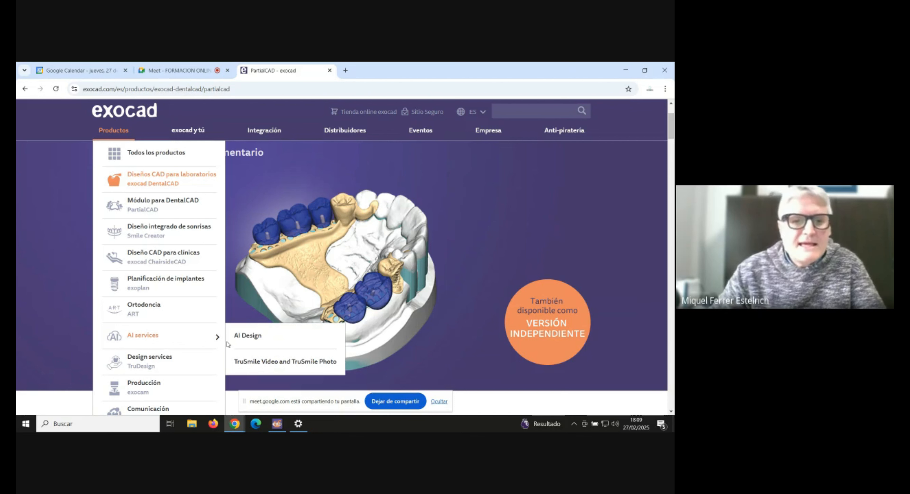
left_click(251, 337)
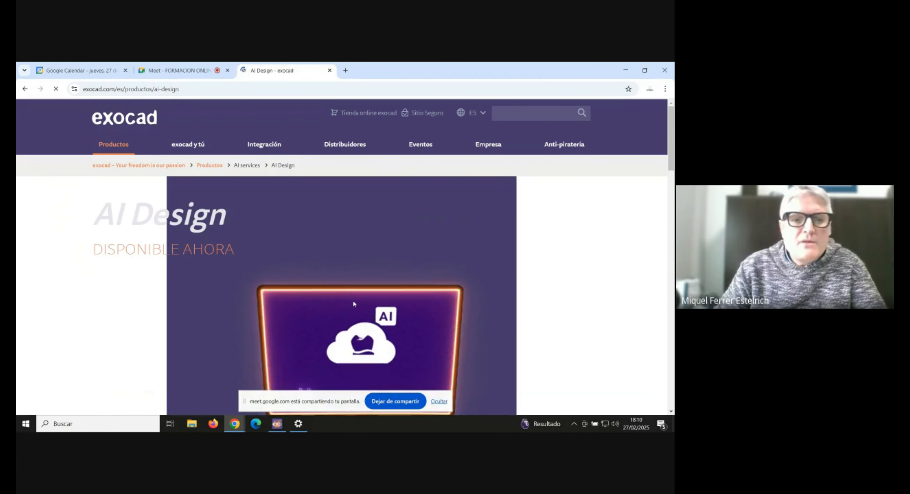
- Examine the AI Design page, including its single-crown presentation, service benefits, early access note and the reasons for choosing exocad
scroll(352, 295, "down", 1)
scroll(352, 295, "down", 2)
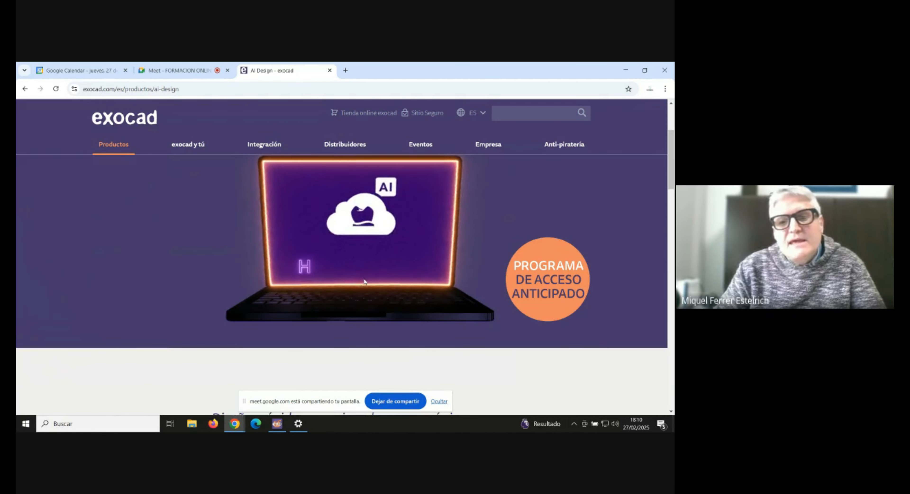
scroll(361, 282, "down", 2)
scroll(365, 281, "down", 4)
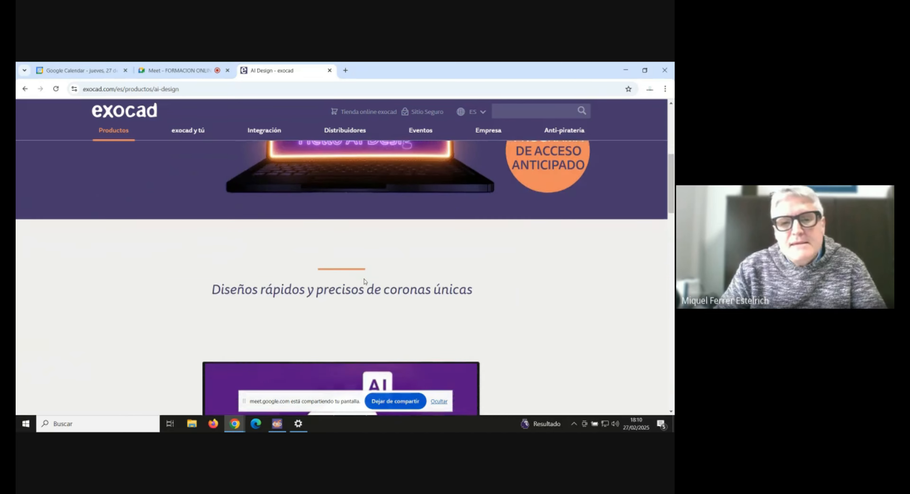
scroll(365, 282, "down", 5)
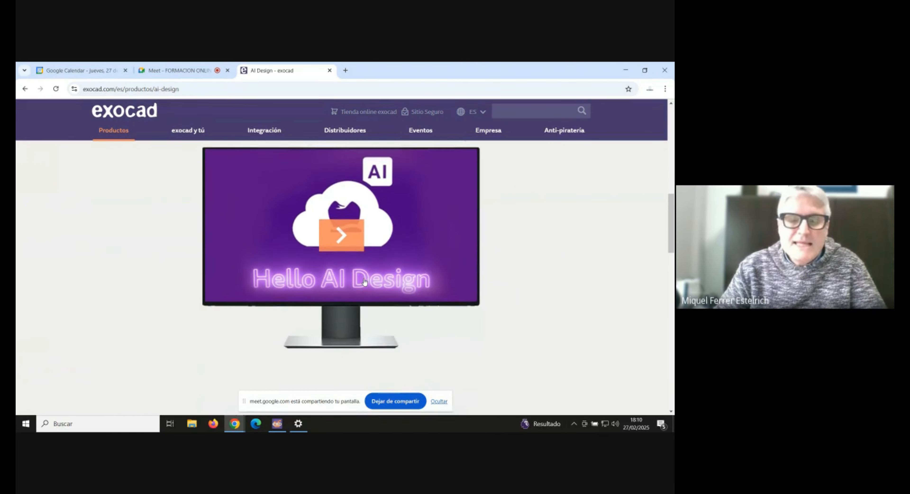
scroll(365, 281, "down", 5)
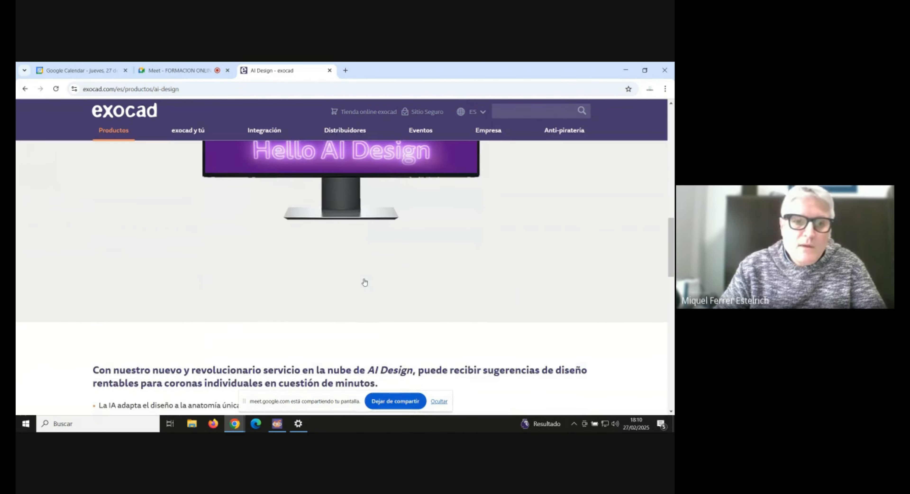
scroll(363, 282, "down", 2)
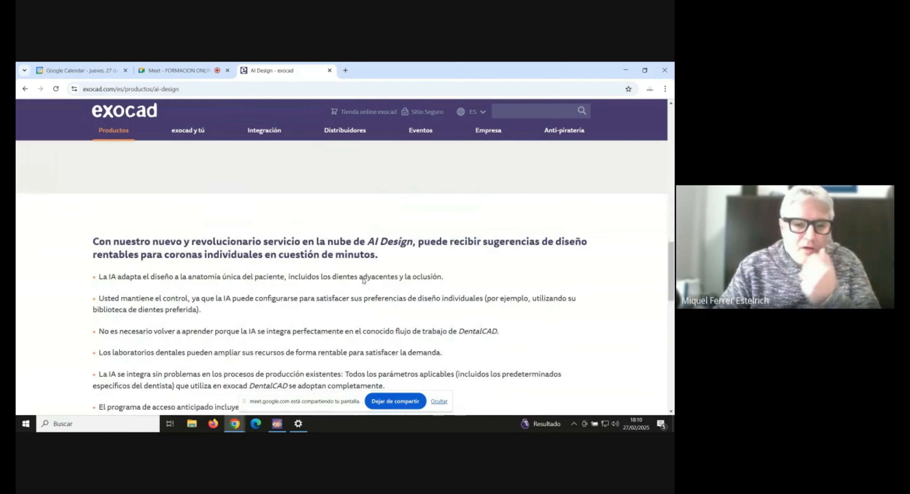
scroll(363, 282, "down", 2)
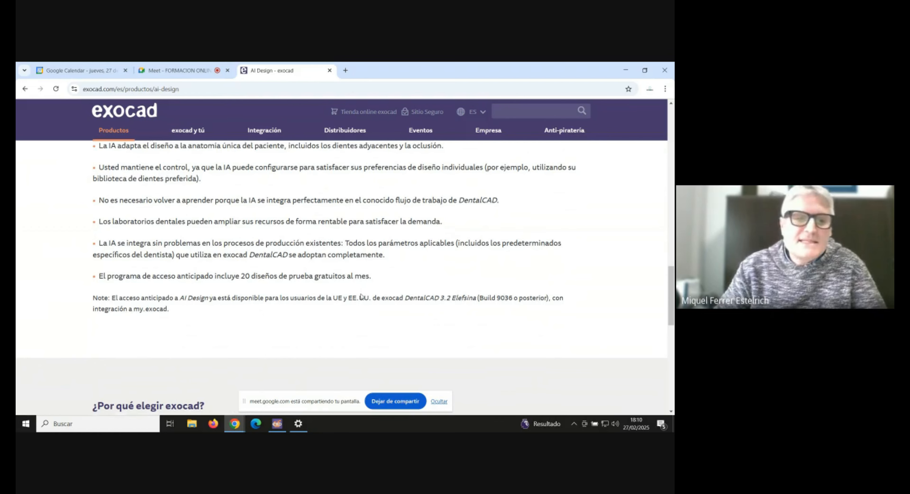
scroll(362, 297, "down", 2)
scroll(362, 296, "down", 2)
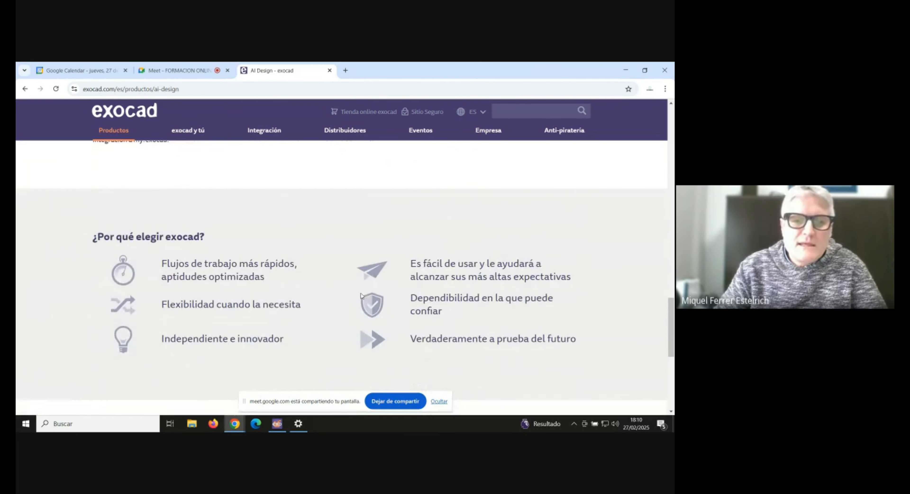
scroll(360, 291, "up", 10)
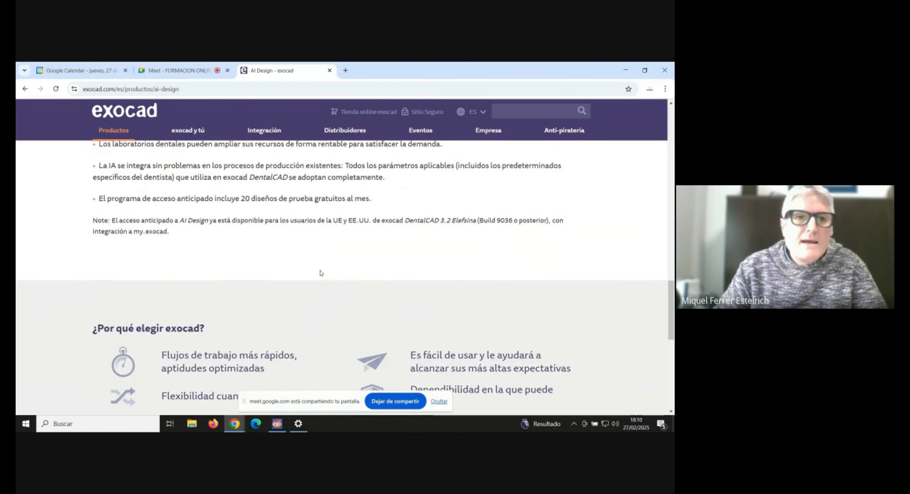
scroll(284, 229, "up", 2)
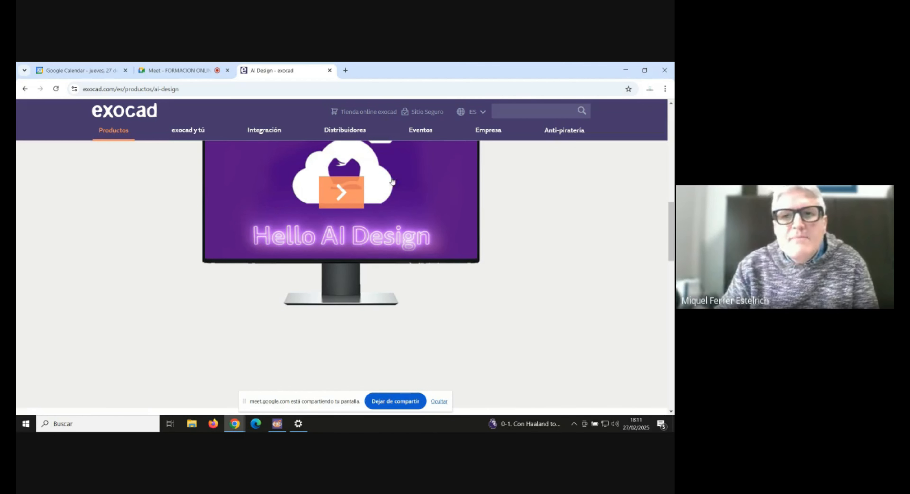
- Show the distributors' Sitio Seguro login page and the exocad-DentalCAD3.2-FR-2024-09-27 folder on the desktop
left_click(418, 113)
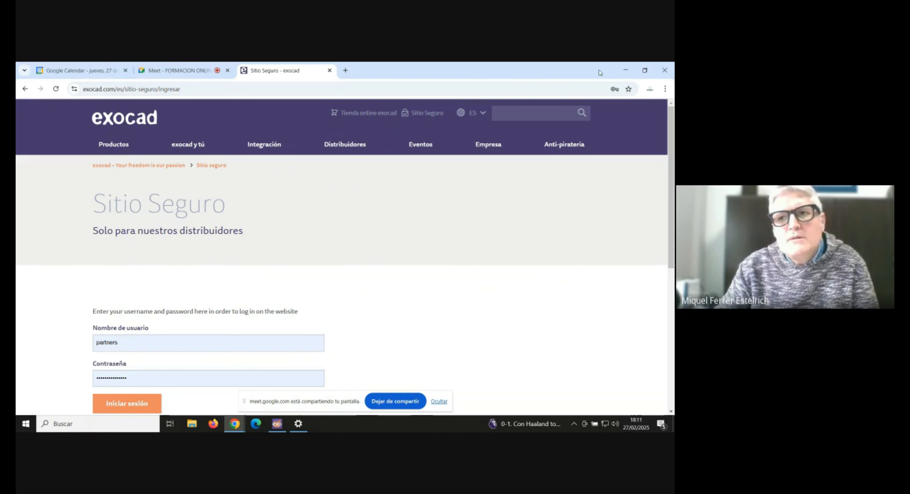
left_click(625, 71)
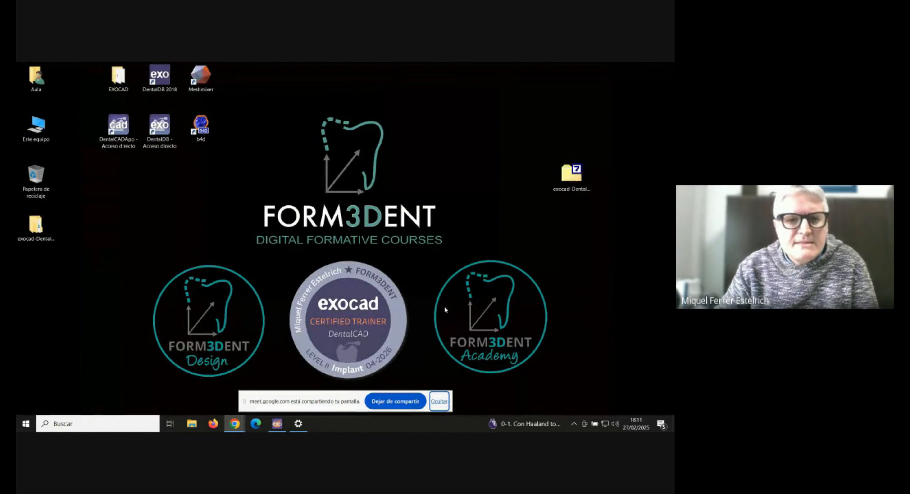
left_click_drag(206, 208, 157, 220)
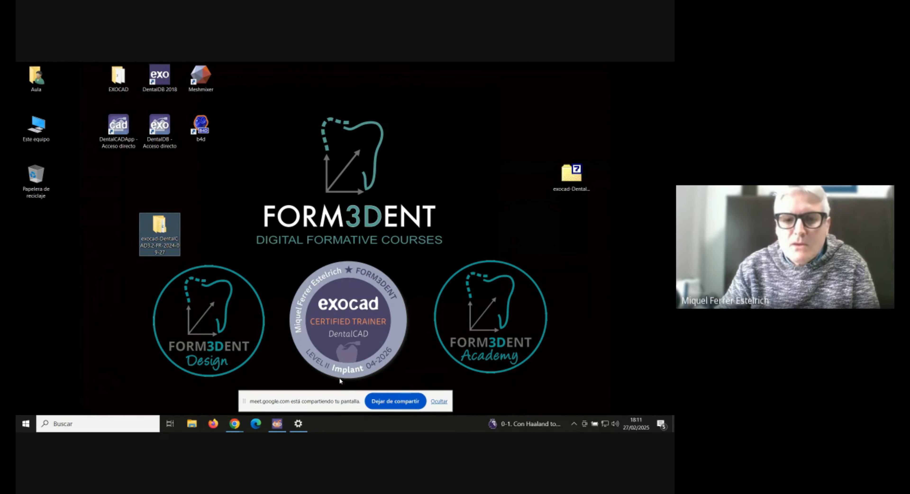
left_click(231, 429)
left_click(198, 388)
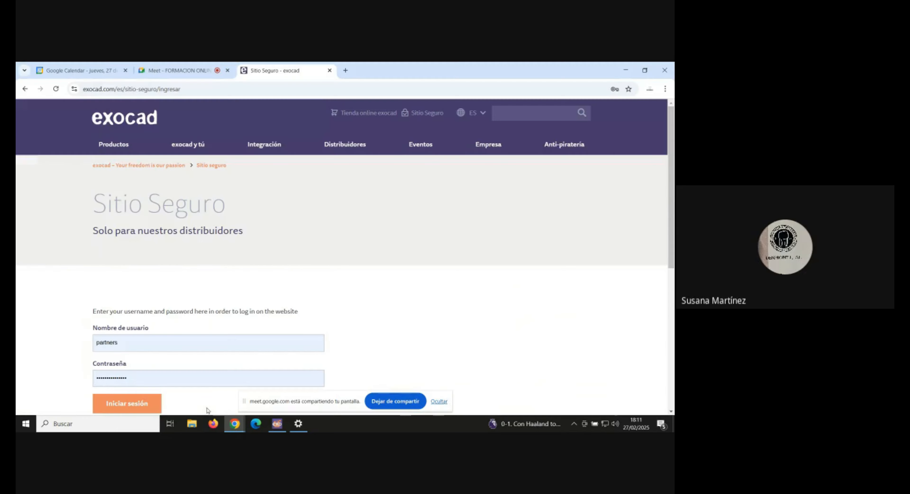
left_click(625, 71)
- Place the exocad-DentalCAD3.2-FR-2024-09-27 folder and its 7z archive side by side on the desktop for comparison
left_click_drag(159, 224, 124, 191)
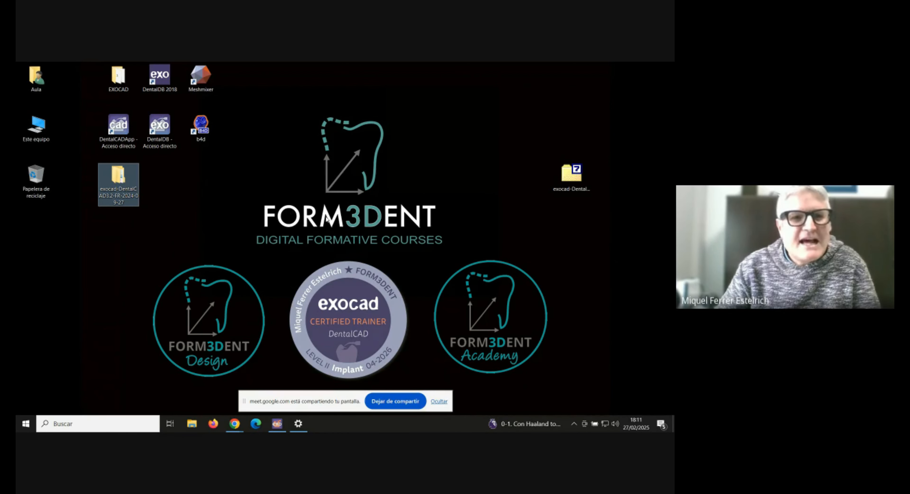
left_click_drag(112, 187, 406, 180)
left_click(567, 181)
left_click_drag(567, 182, 497, 121)
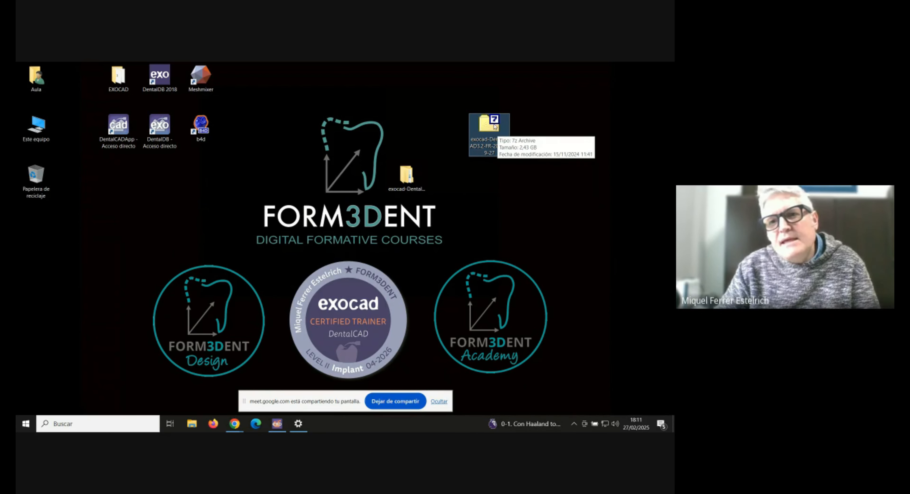
left_click_drag(410, 180, 398, 135)
left_click(487, 134)
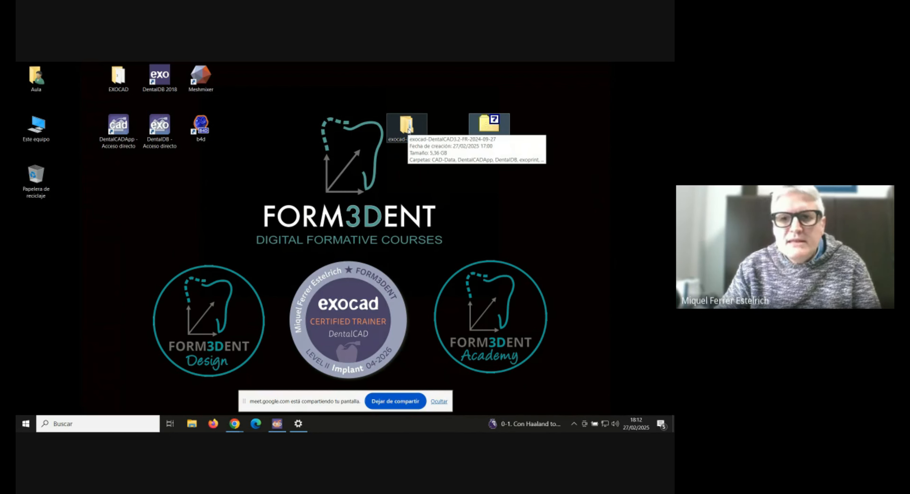
- View the actions available for the 7z archive, including 7-Zip, and dismiss them without choosing any
right_click(492, 134)
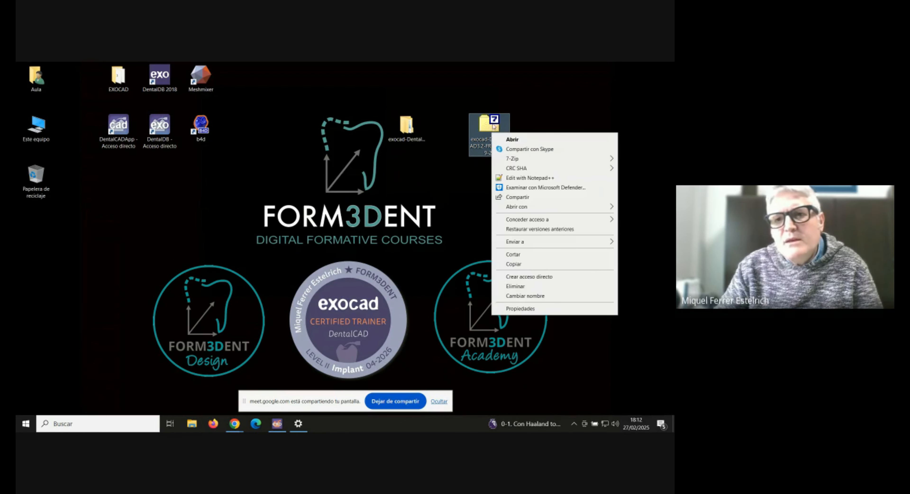
mouse_move(507, 163)
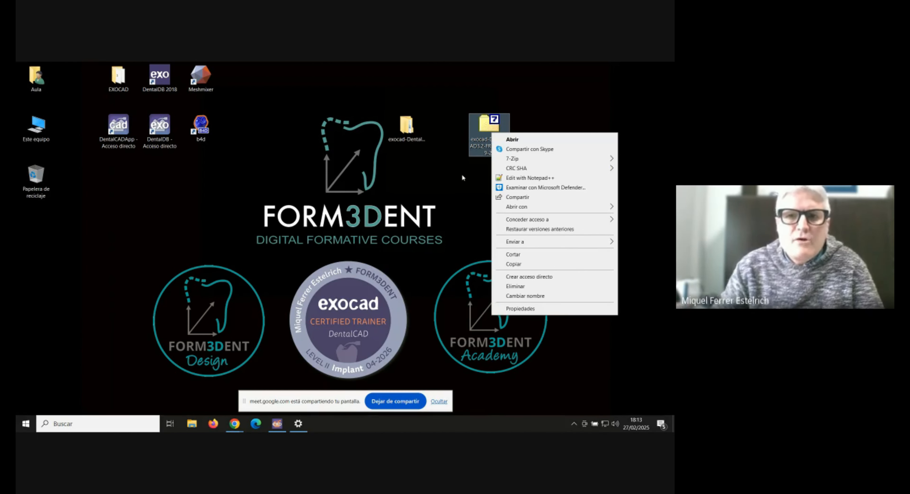
left_click(492, 128)
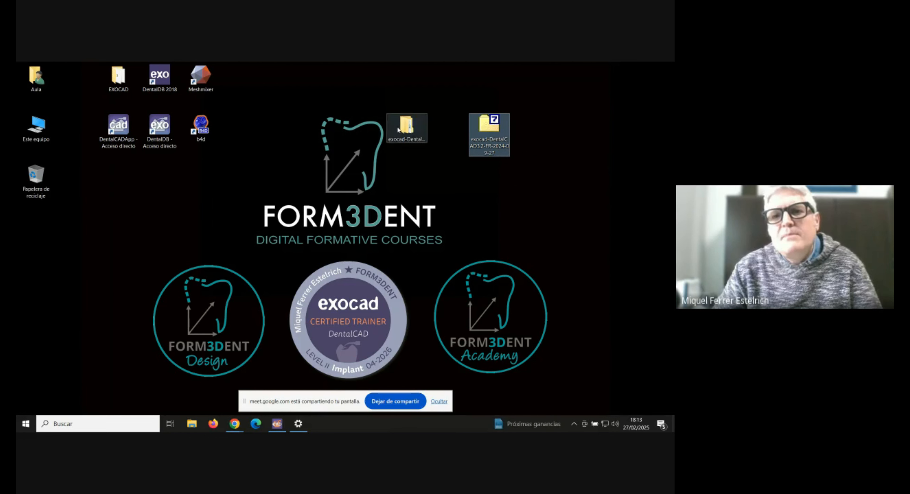
- Move the extracted exocad-DentalCAD3.2-FR-2024-09-27 folder farther from the archive, open it to inspect its contents, and close it
left_click_drag(413, 121, 373, 145)
double_click(366, 129)
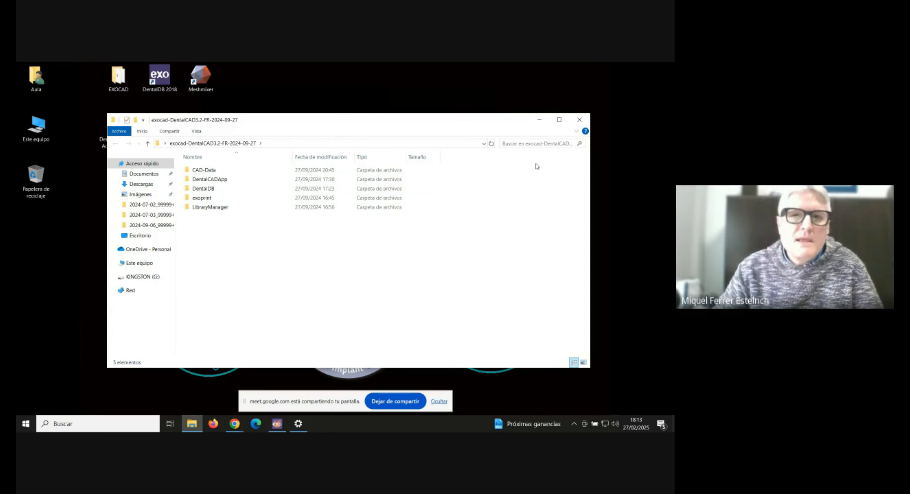
left_click(580, 120)
- Try to move the exocad-DentalCAD3.2-FR-2024-09-27 folder from the desktop to the root of the Windows (C:) drive
mouse_move(369, 133)
left_mouse_down()
mouse_move(398, 167)
mouse_move(429, 156)
mouse_move(379, 130)
mouse_move(388, 128)
mouse_move(367, 128)
left_mouse_up()
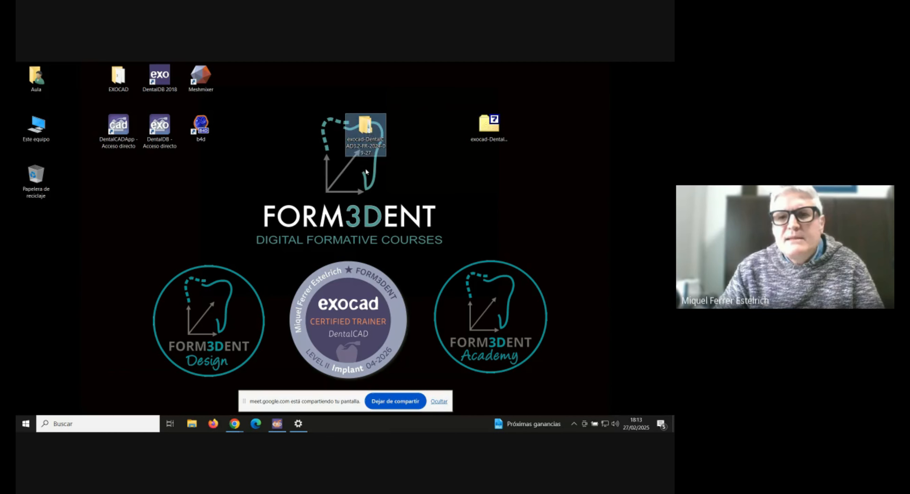
right_click(361, 127)
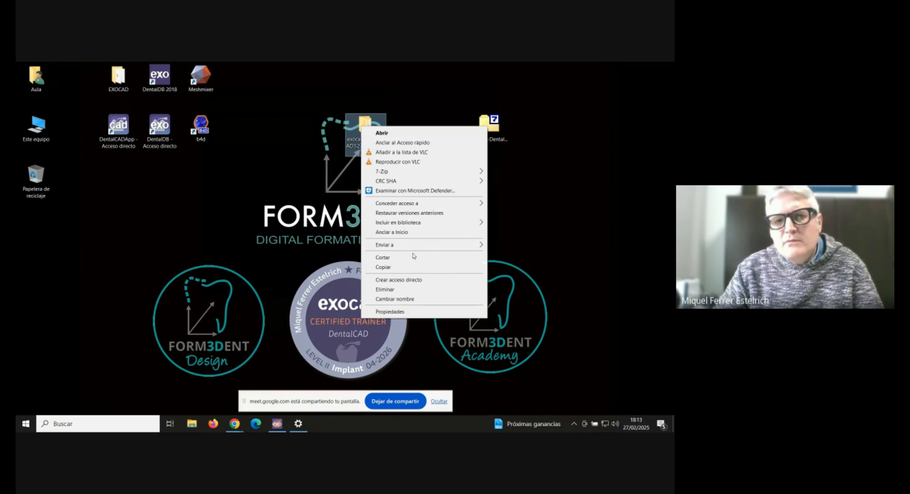
left_click(388, 260)
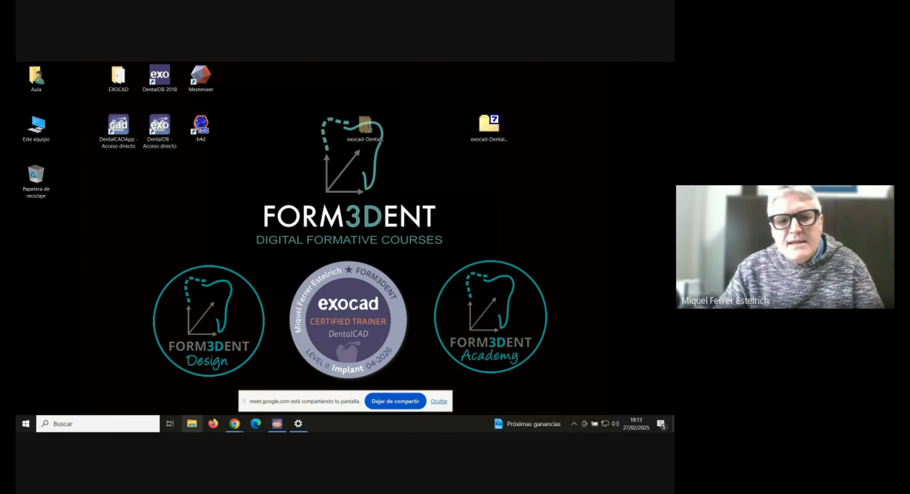
left_click(191, 424)
left_click(140, 263)
double_click(231, 255)
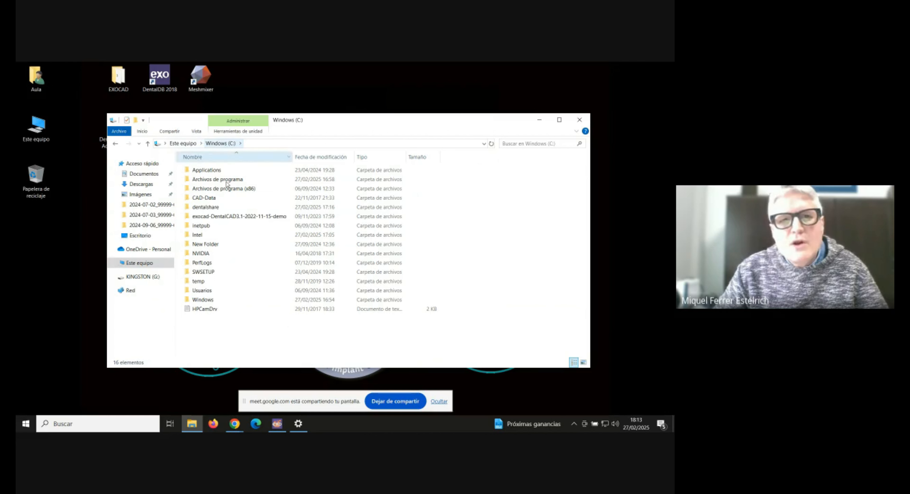
right_click(208, 330)
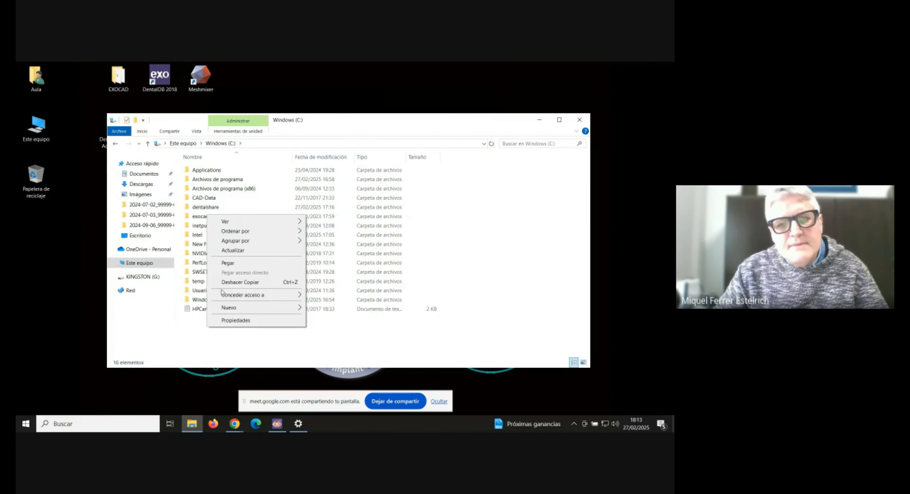
left_click(233, 263)
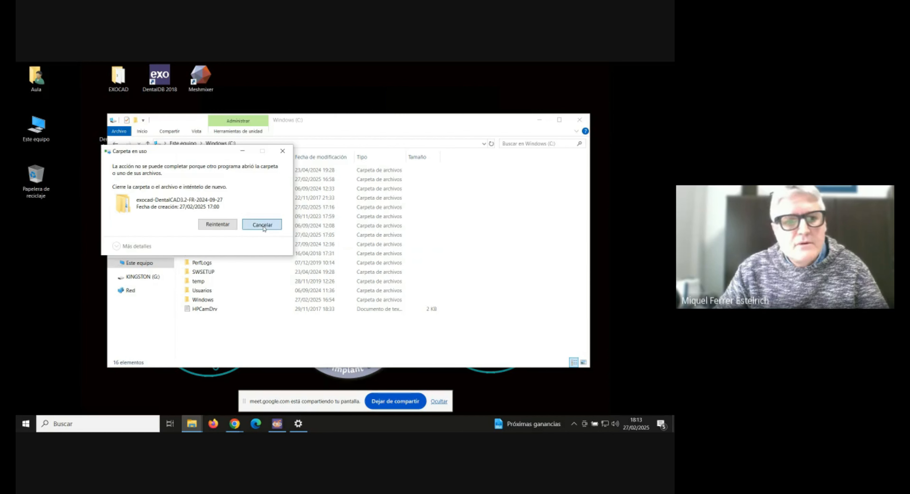
left_click(263, 226)
- Close the running DentalDB program and retry moving the desktop DentalCAD 3.2 folder to the Windows (C:) drive
left_click(278, 423)
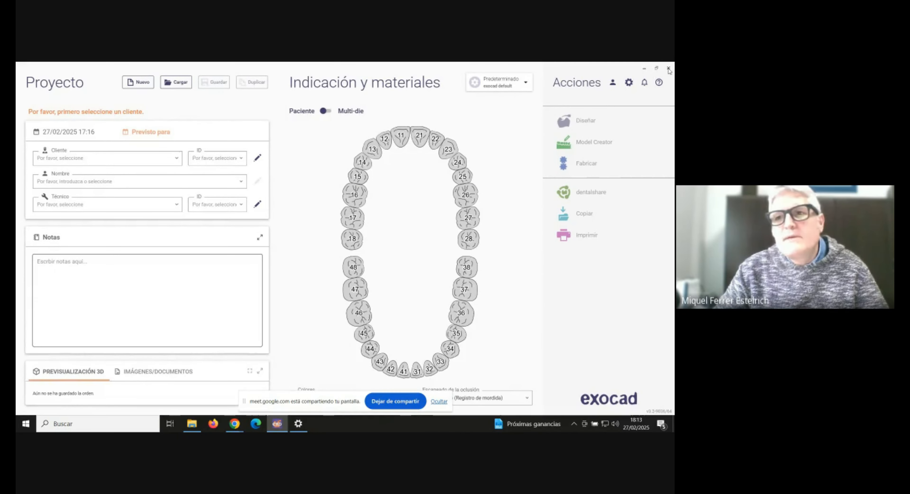
left_click(668, 69)
left_click_drag(498, 125, 511, 153)
right_click(369, 124)
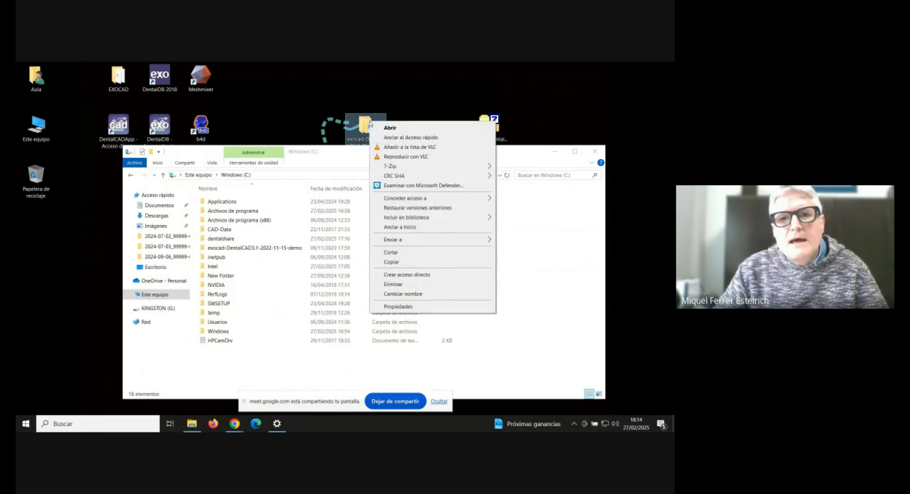
left_click(392, 253)
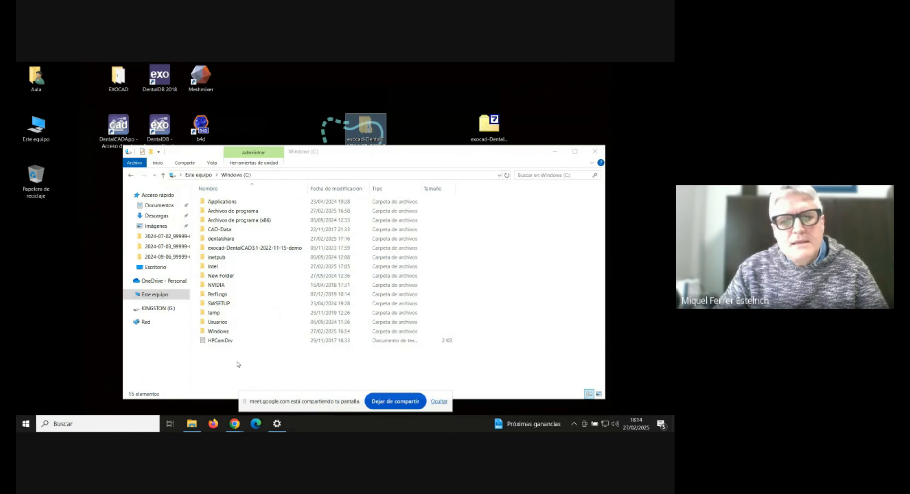
right_click(238, 364)
left_click(266, 299)
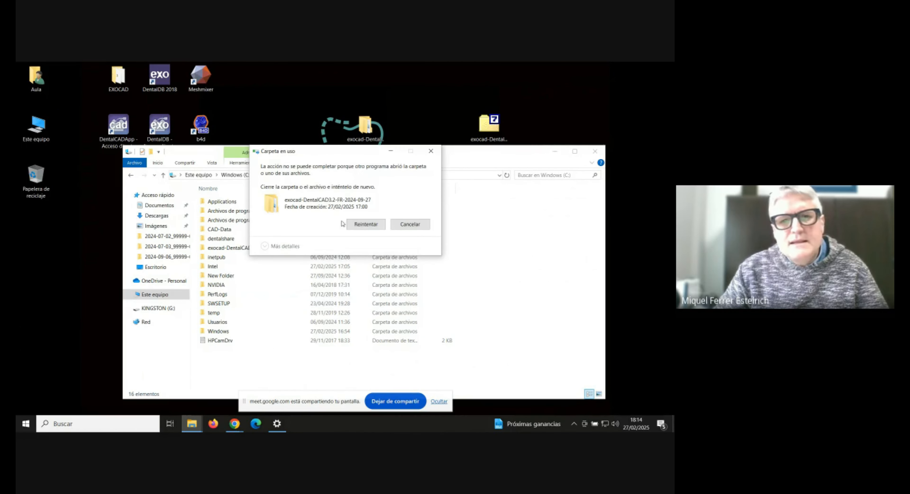
left_click(410, 224)
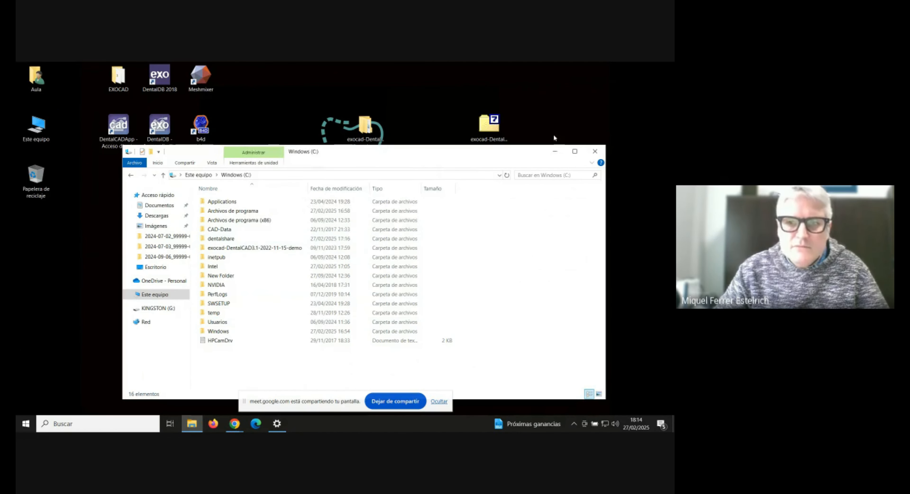
- Shift the exocad-DentalCAD3.2-FR-2024-09-27 folder farther from the archive on the desktop and copy it into the Windows (C:) drive
left_click(554, 151)
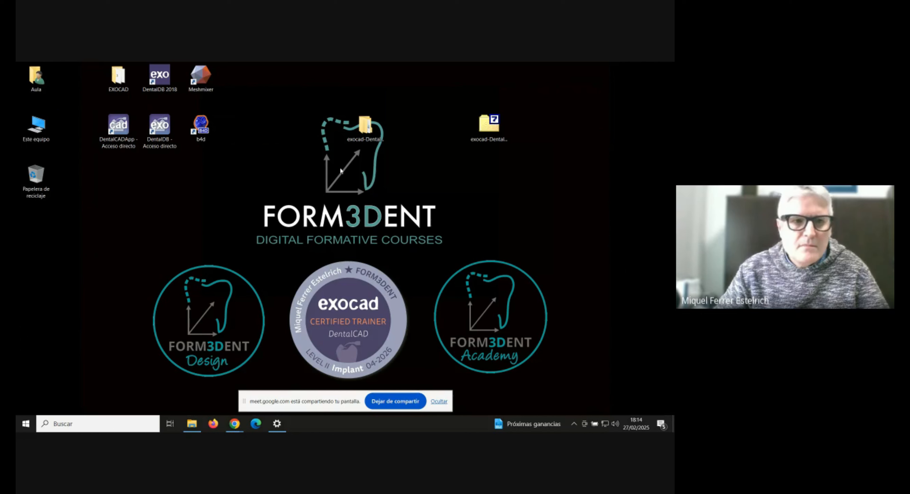
left_click_drag(364, 139, 324, 140)
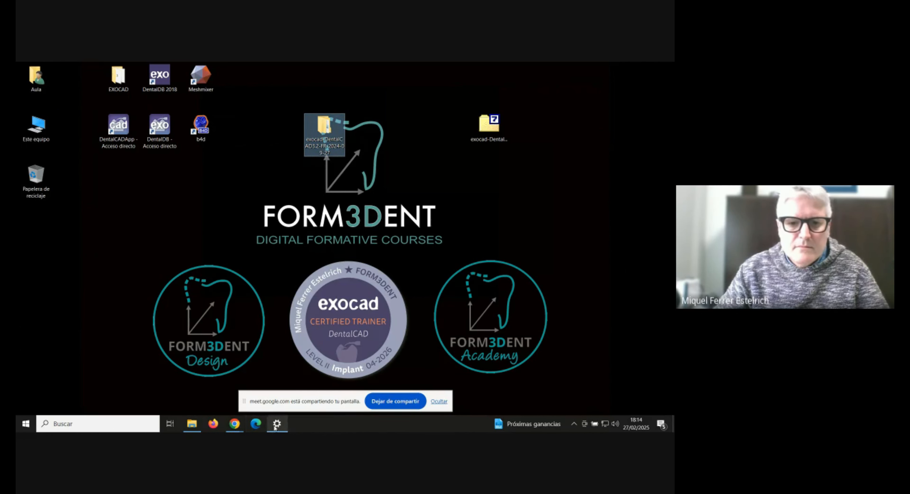
mouse_move(277, 424)
right_click(338, 134)
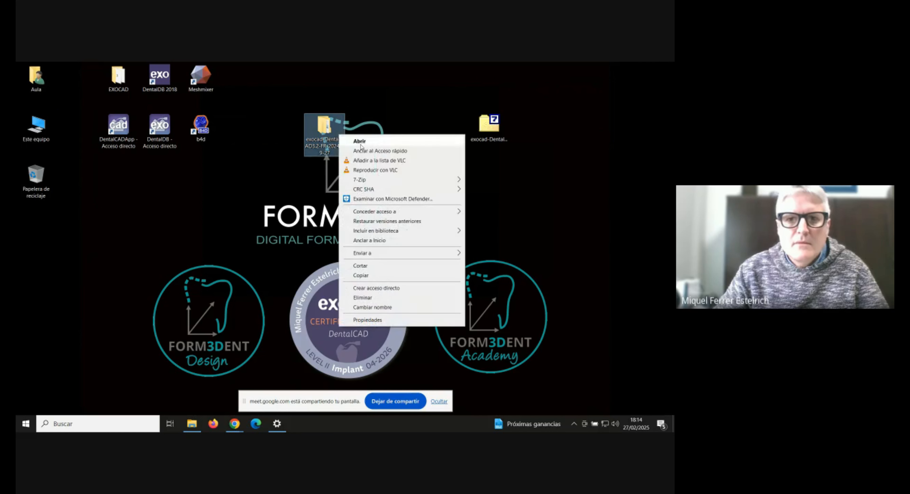
left_click(361, 275)
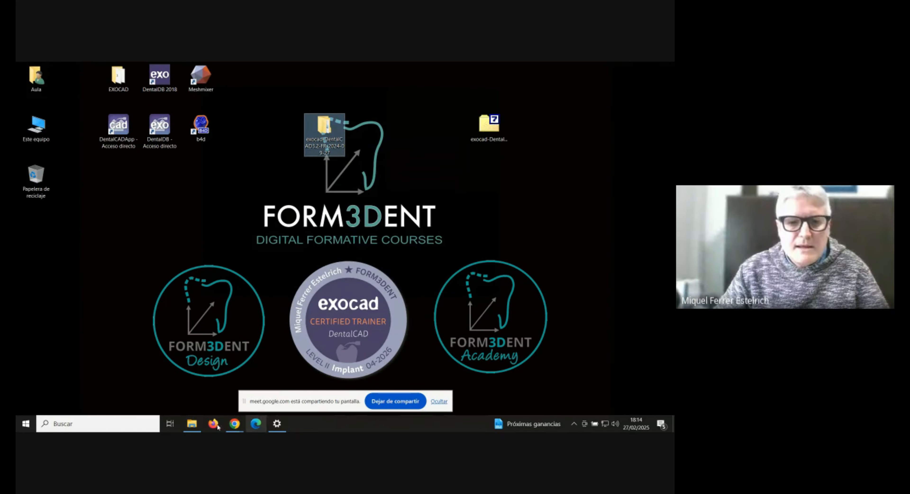
left_click(190, 424)
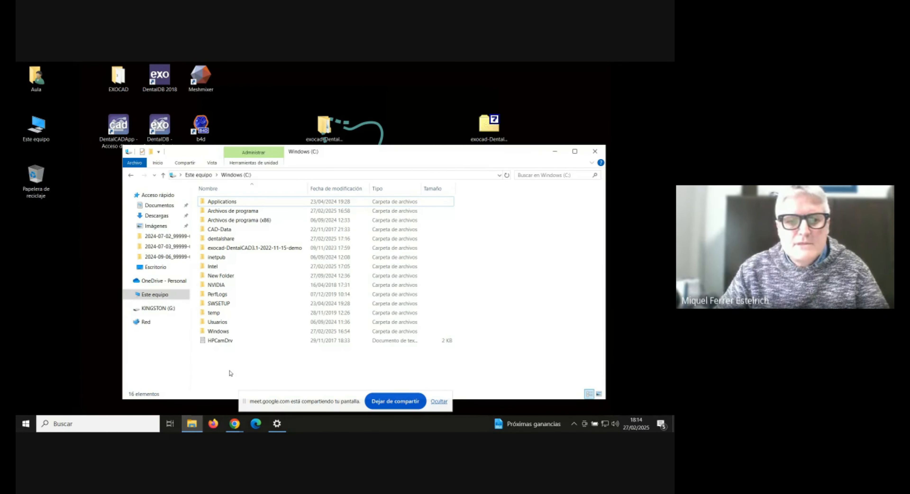
right_click(229, 371)
left_click(251, 307)
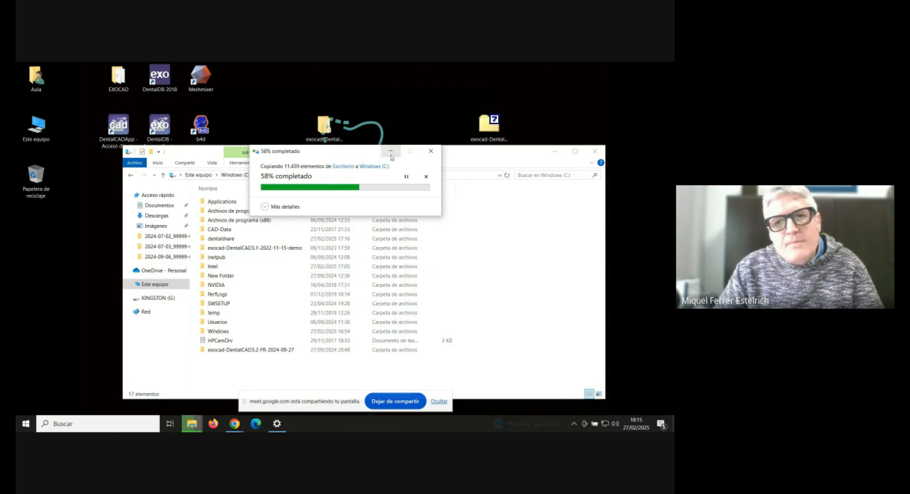
- Open the desktop DentalCAD folder, go from there to Windows (C:), and open the copied exocad-DentalCAD3.2-FR-2024-09-27 folder
left_click(326, 130)
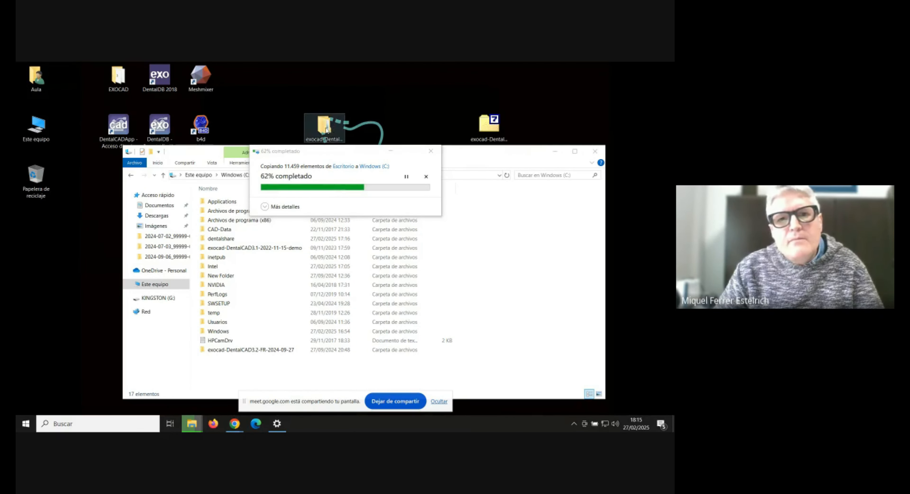
double_click(327, 130)
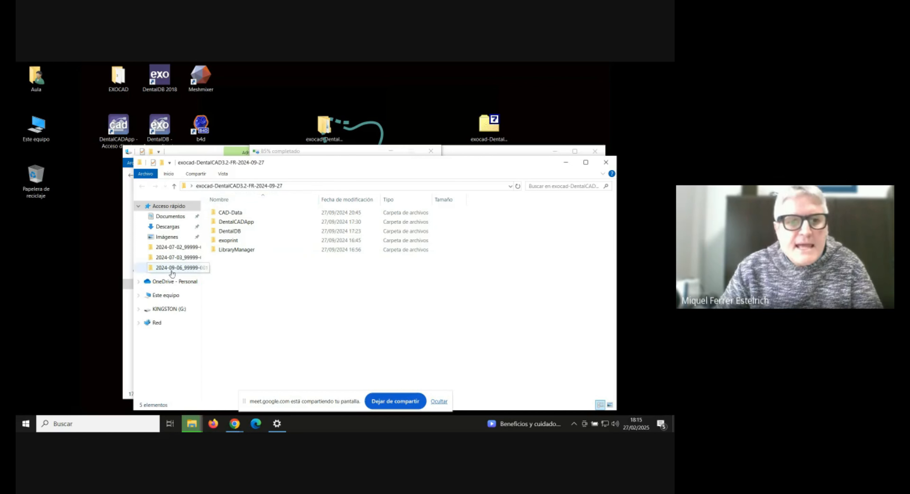
left_click(173, 296)
left_click(252, 301)
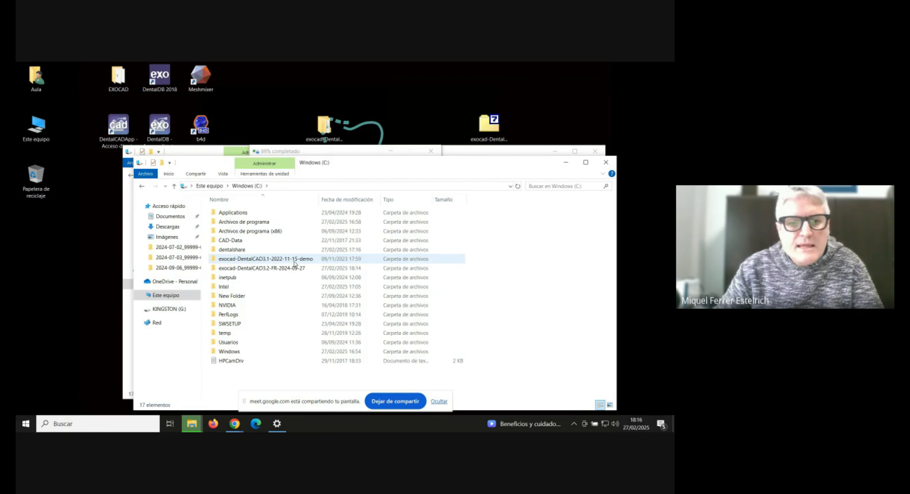
left_click(246, 268)
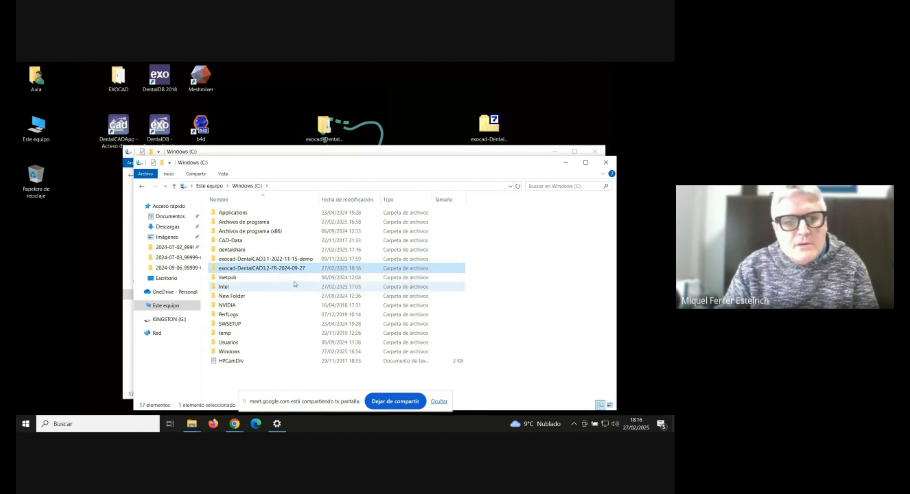
double_click(286, 270)
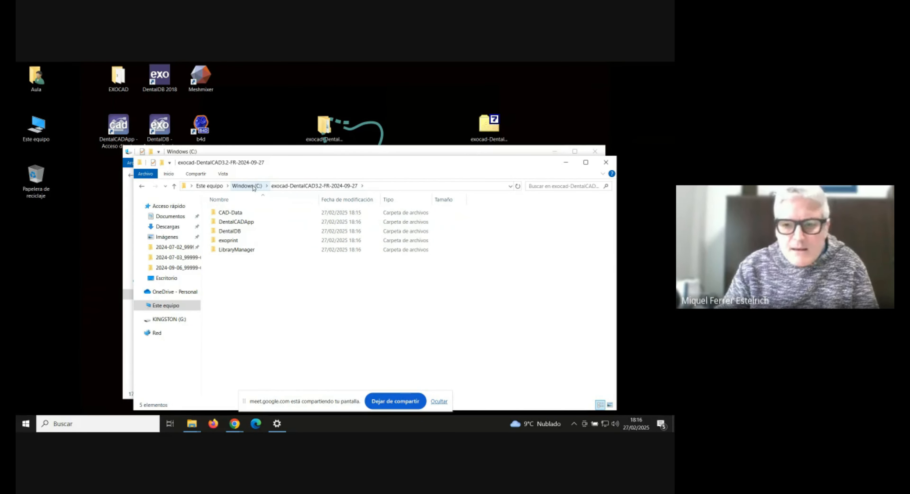
- Point out the CAD-Data, DentalCADApp and DentalDB subfolders of the copied installation and open DentalDB
left_click(233, 213)
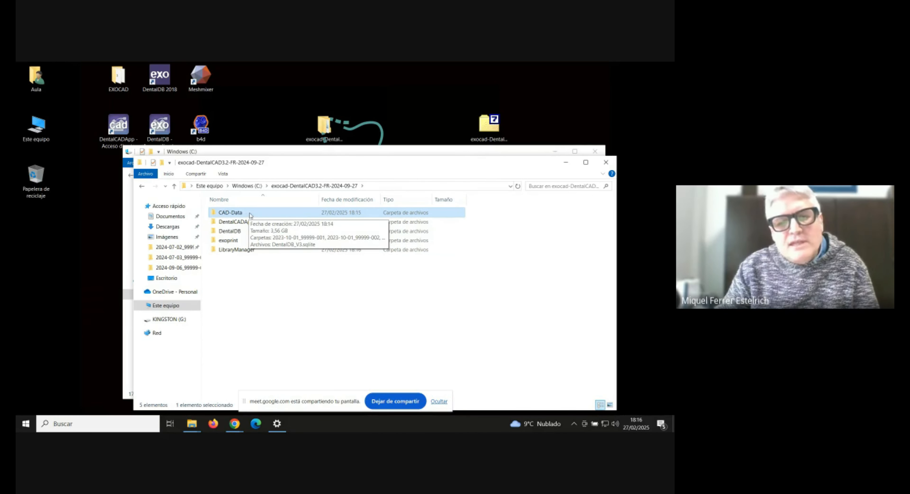
left_click(234, 223)
left_click(245, 222)
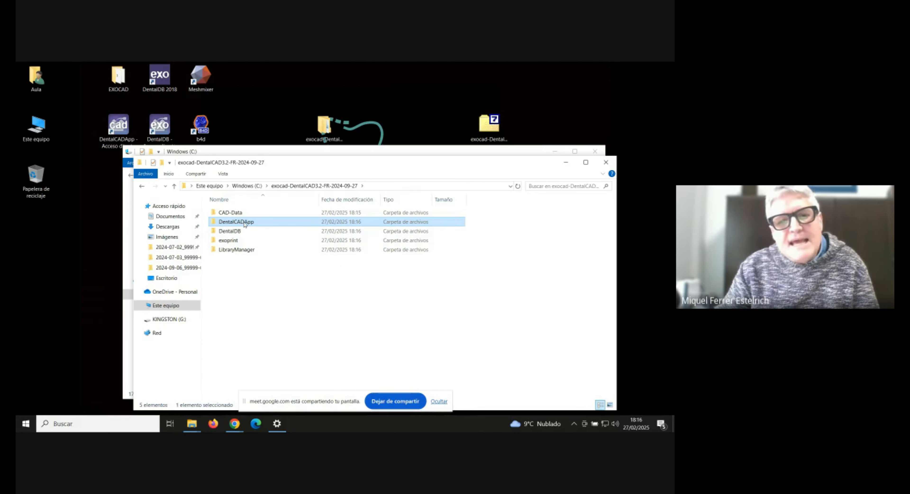
left_click(278, 225)
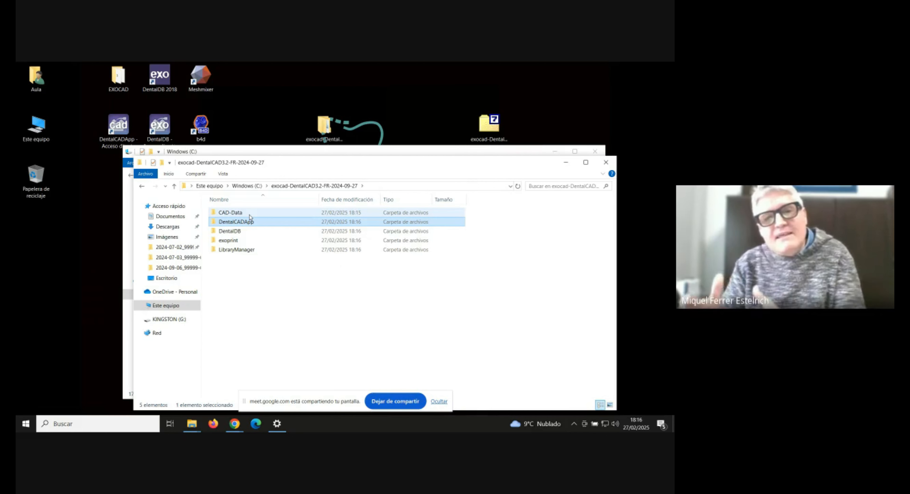
left_click(252, 232)
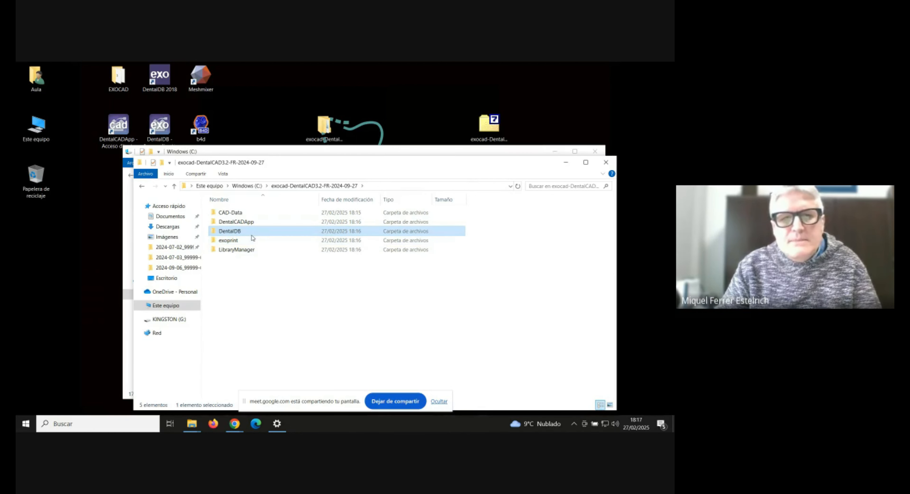
double_click(252, 232)
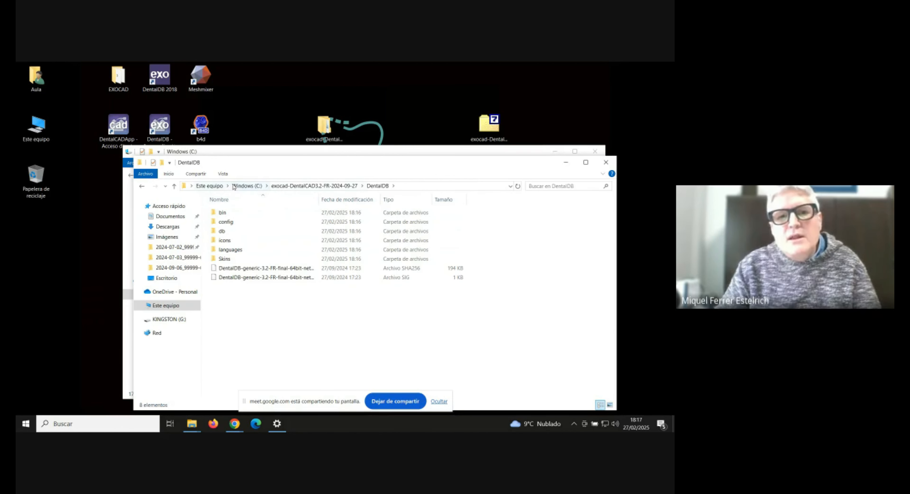
- Return to Windows (C:) and retrace the path exocad-DentalCAD3.2-FR-2024-09-27, DentalDB, bin to show where the program files are
left_click(247, 186)
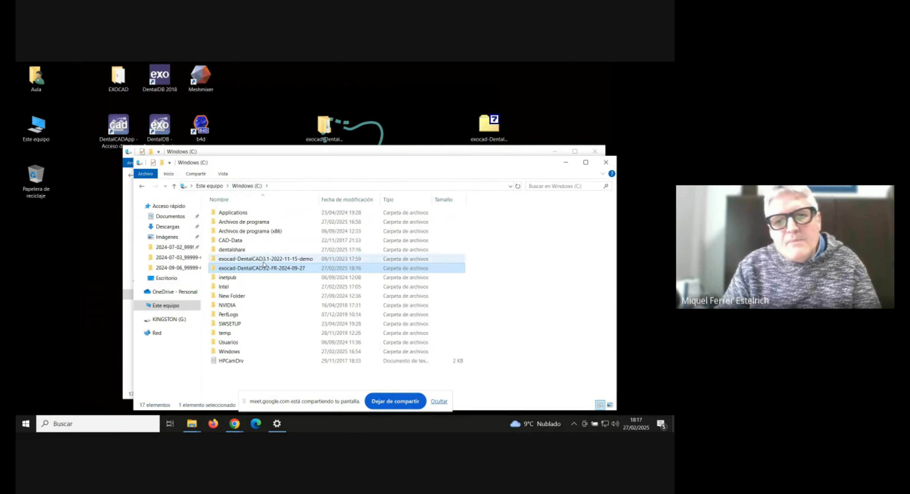
double_click(270, 269)
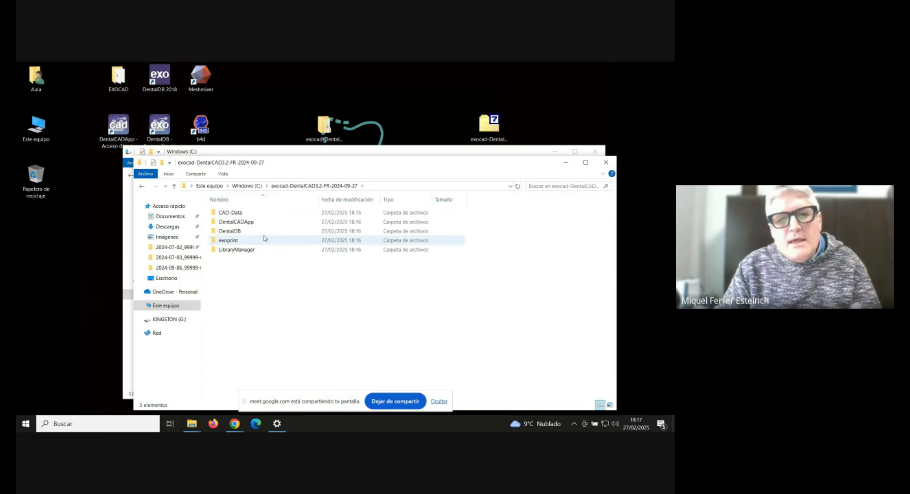
double_click(251, 232)
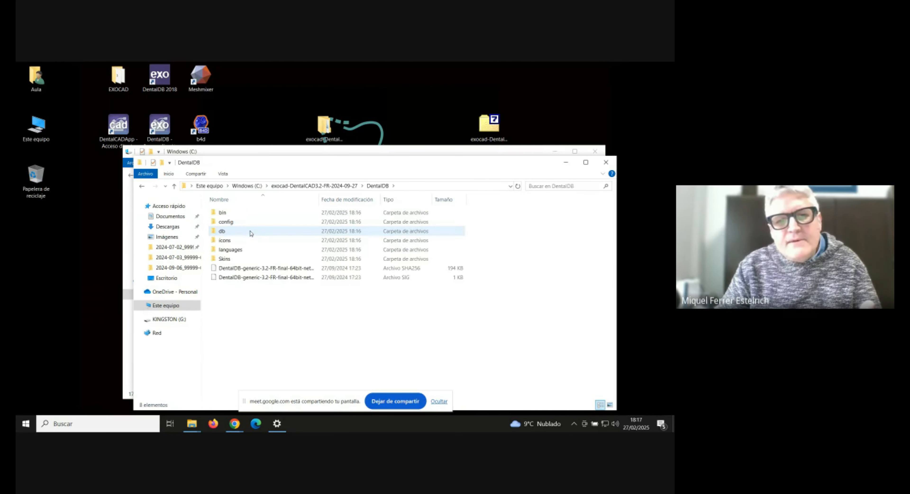
double_click(252, 213)
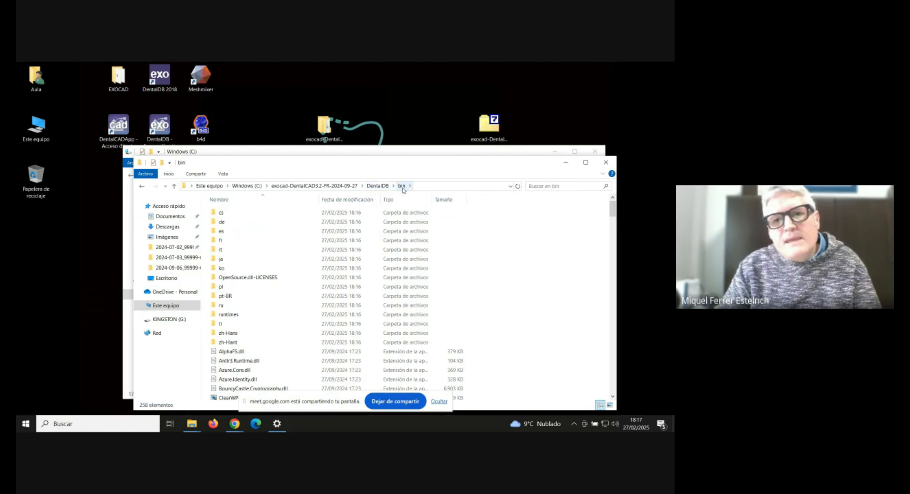
- Find the DentalDB application in the bin folder and create a desktop shortcut to it
scroll(347, 263, "down", 7)
scroll(340, 269, "down", 5)
left_click(229, 266)
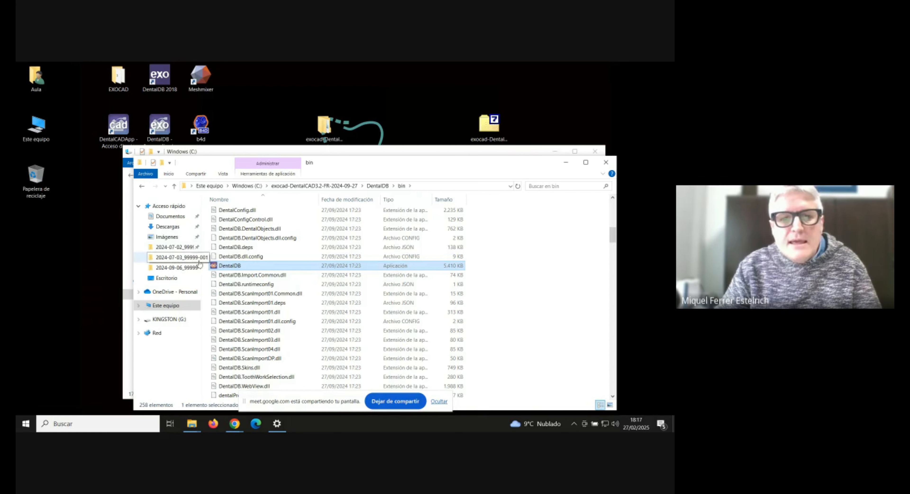
double_click(231, 267)
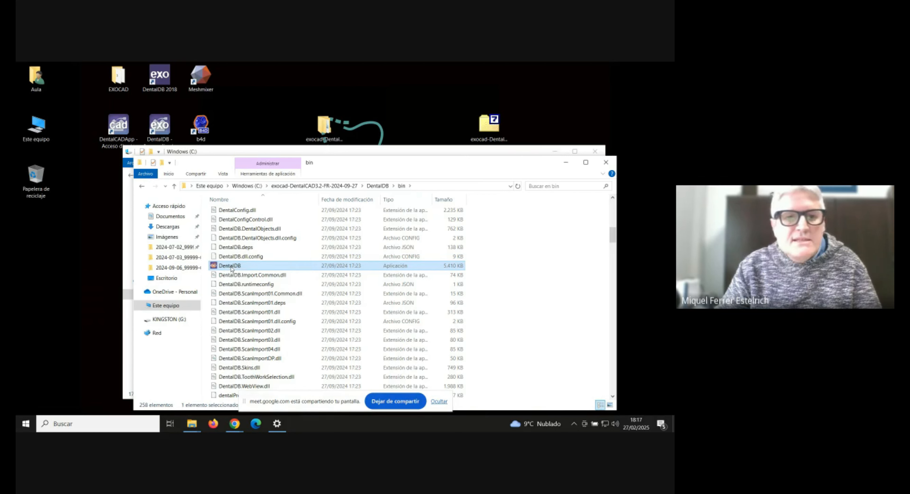
right_click(231, 266)
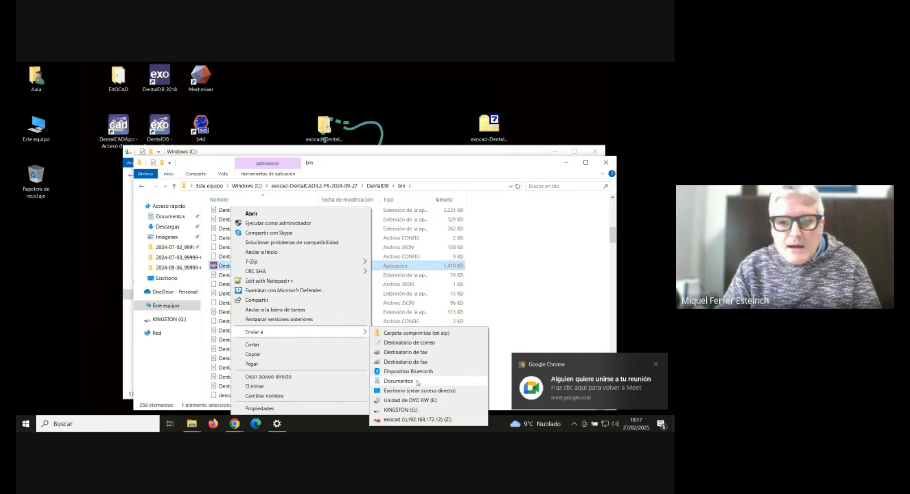
left_click(402, 390)
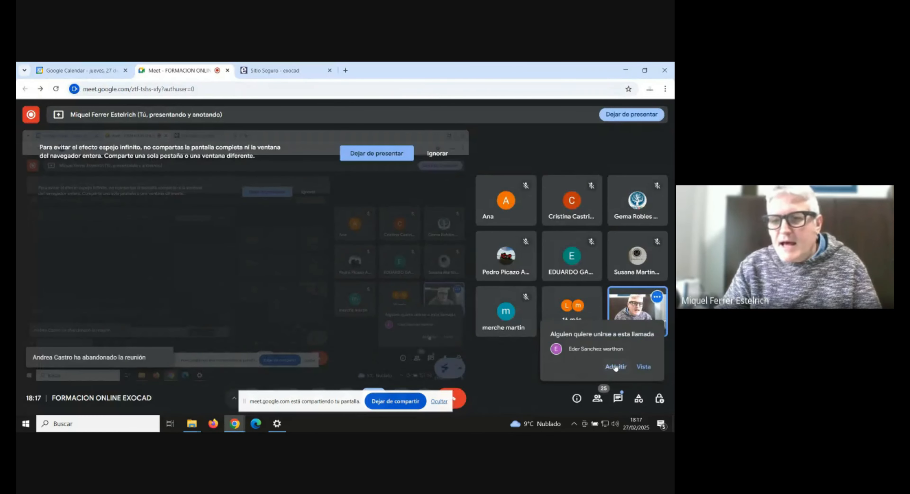
- Admit the waiting participant to the call and minimise the browser to get back to the bin folder
left_click(615, 368)
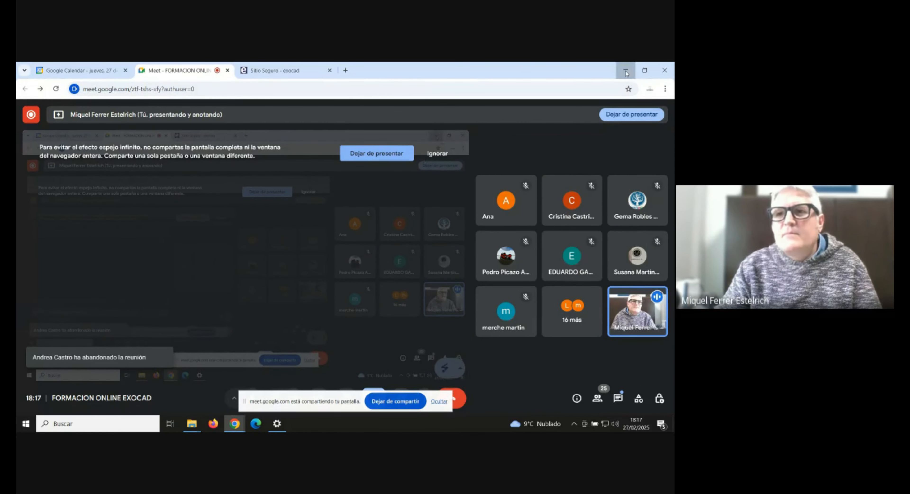
left_click(625, 73)
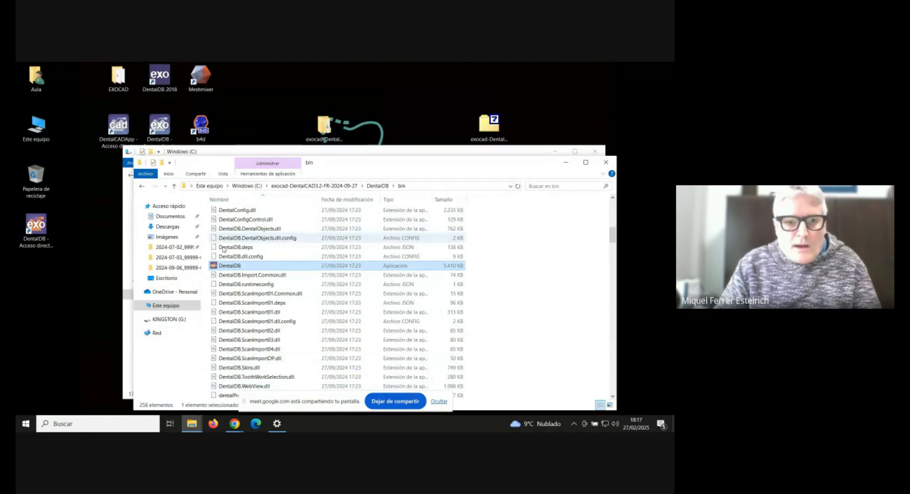
- Point out the new DentalDB shortcut on the desktop and the DentalDB application in the bin folder it refers to
mouse_move(53, 234)
left_mouse_down()
mouse_move(69, 232)
mouse_move(58, 233)
left_mouse_up()
left_click(228, 269)
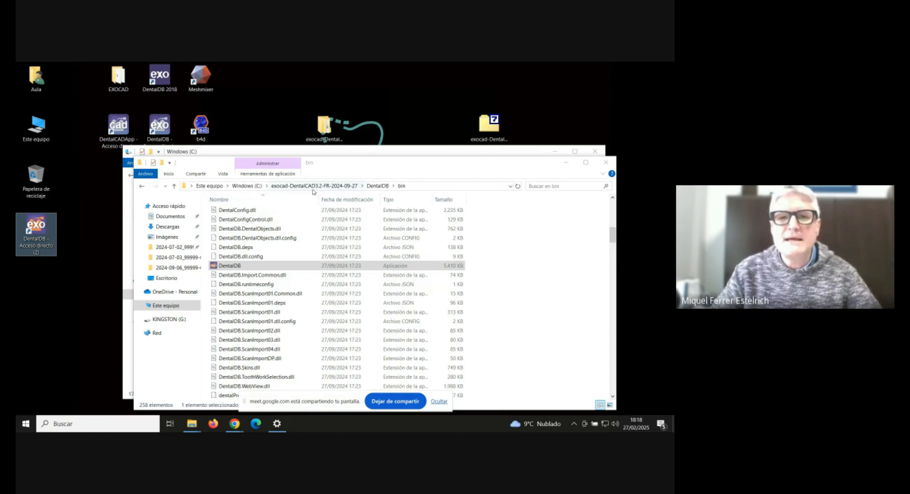
left_click(53, 243)
left_click(249, 266)
left_click(46, 249)
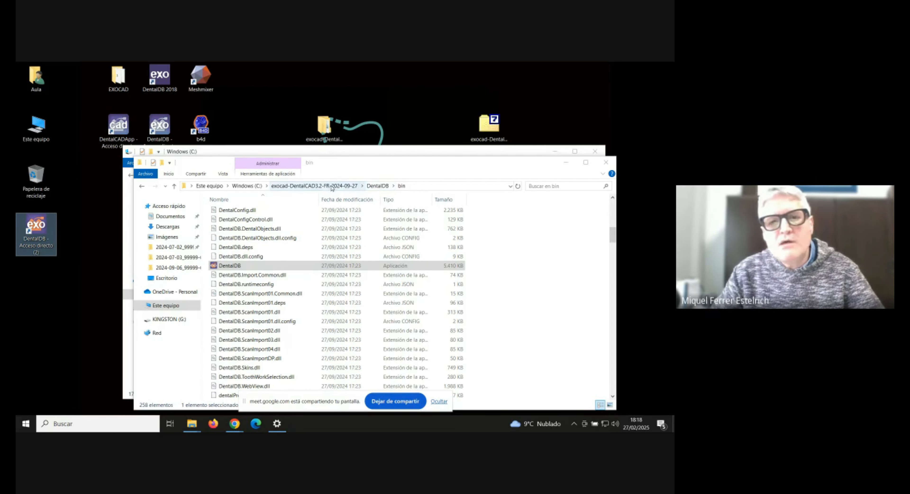
left_click_drag(377, 189, 43, 232)
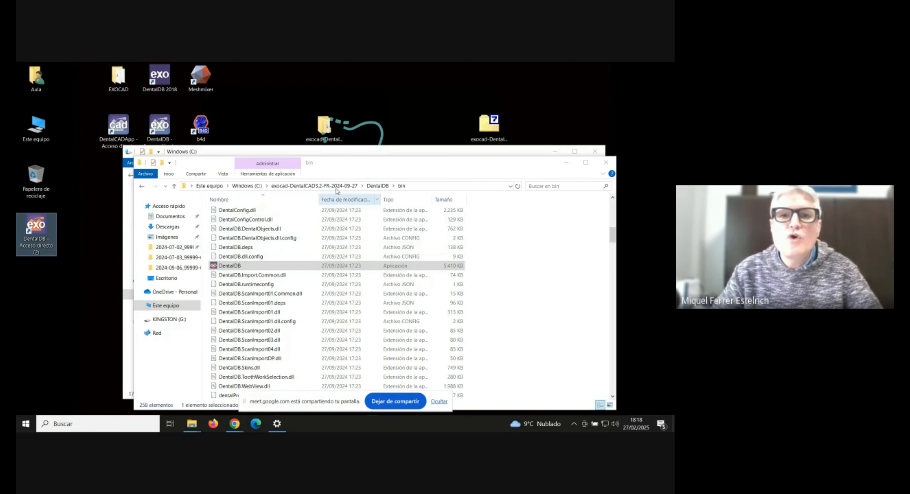
- Create a desktop shortcut to the DentalCADApp application in exocad-DentalCAD3.2-FR-2024-09-27, DentalCADApp, bin, and point out both new shortcuts
left_click(315, 186)
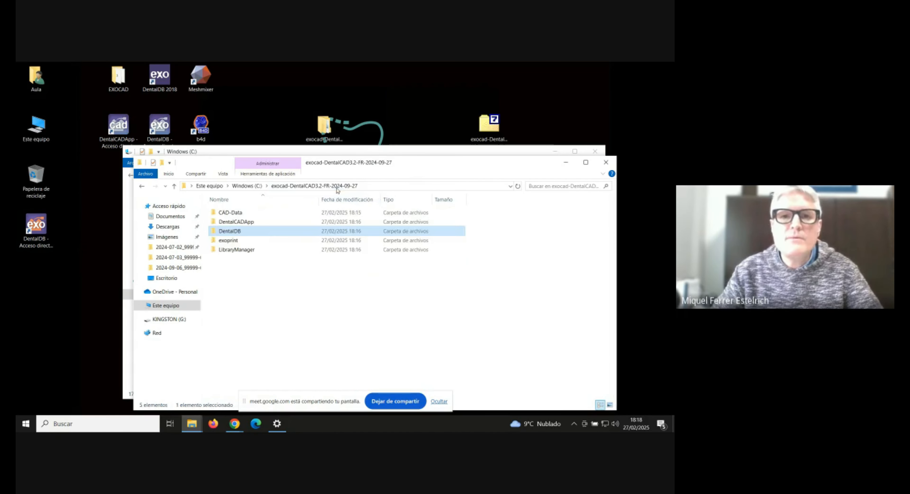
double_click(240, 223)
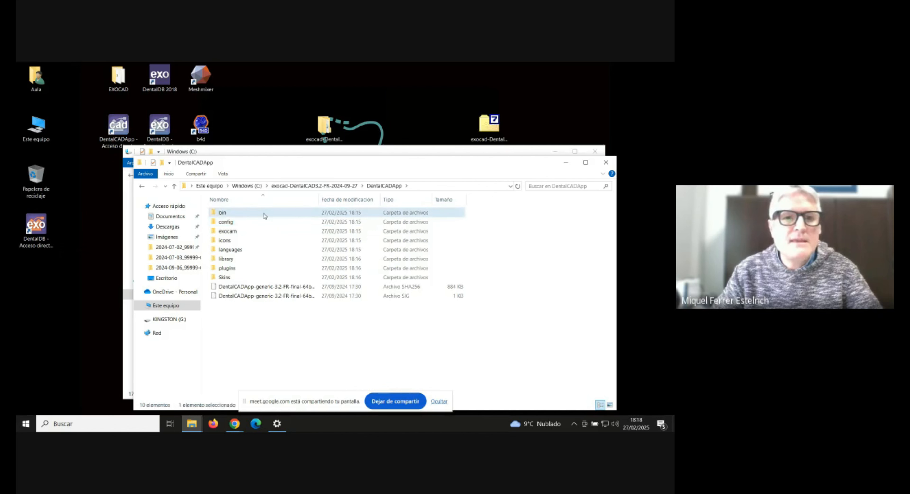
double_click(265, 212)
scroll(252, 287, "down", 6)
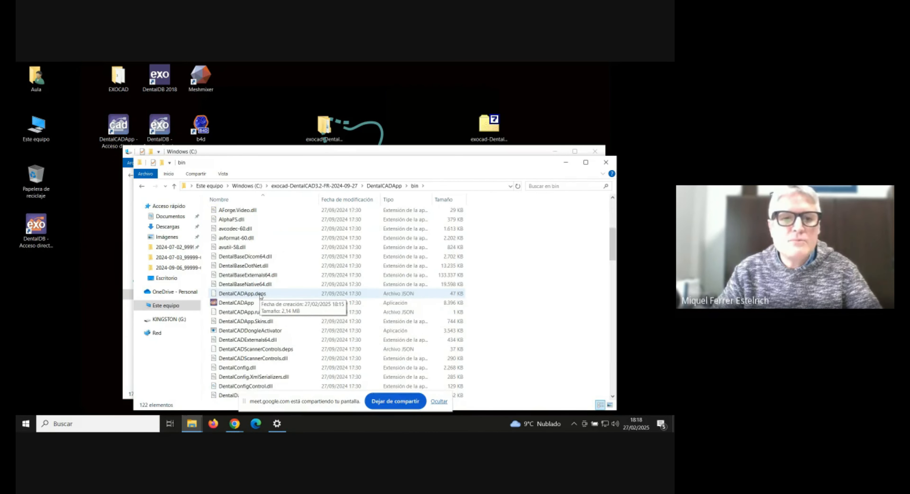
double_click(241, 303)
right_click(239, 302)
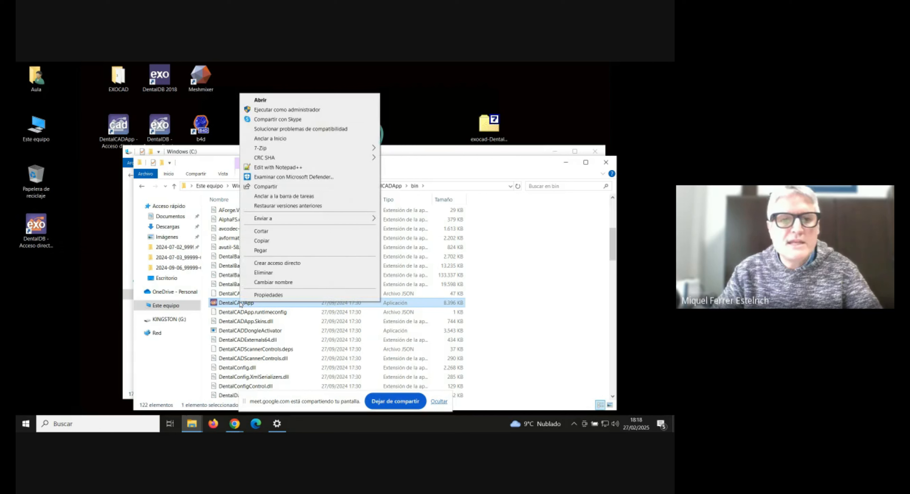
mouse_move(268, 220)
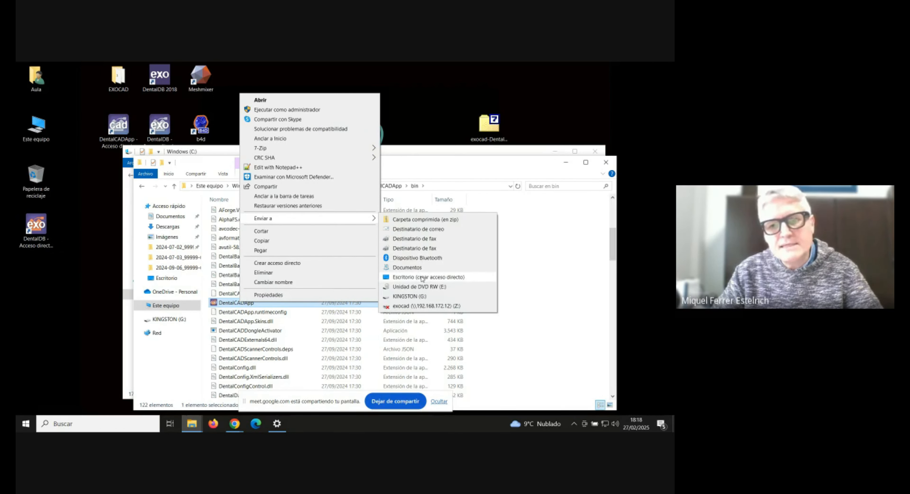
left_click(430, 277)
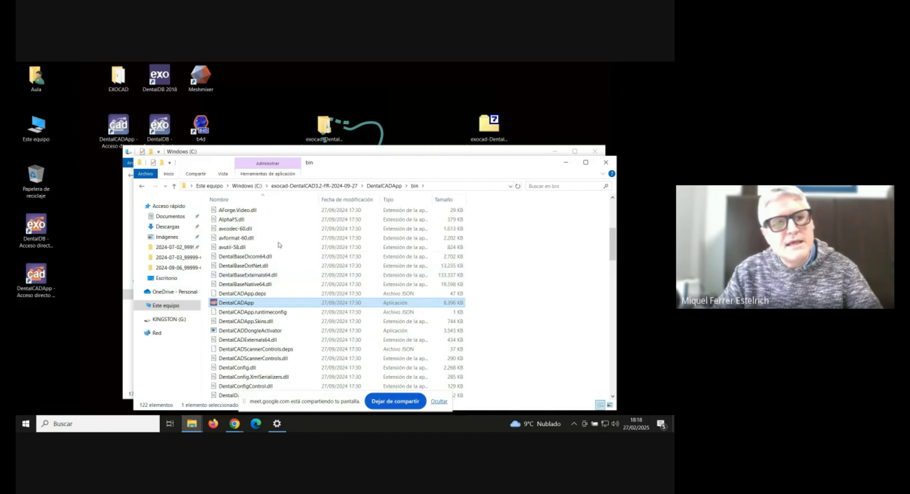
left_click(42, 234)
left_click(41, 273)
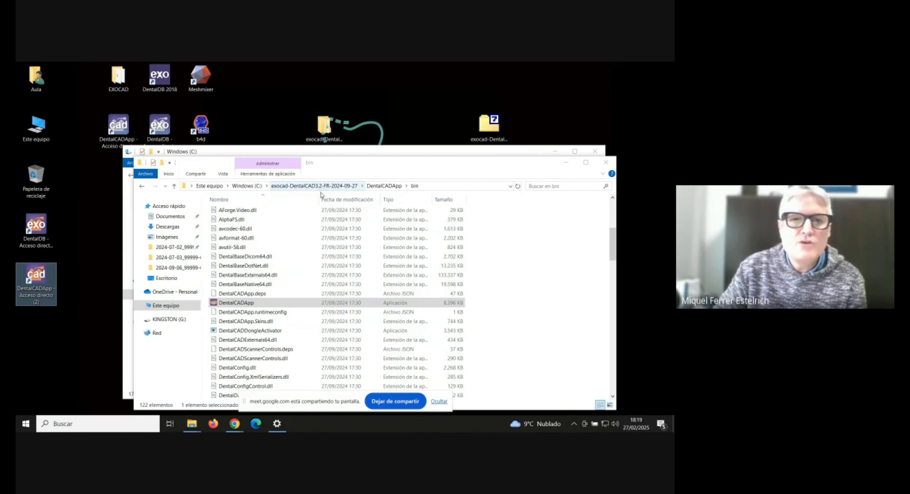
- Go to Windows (C:), look inside the CAD-Data folder in its root, and return to the drive
left_click(248, 186)
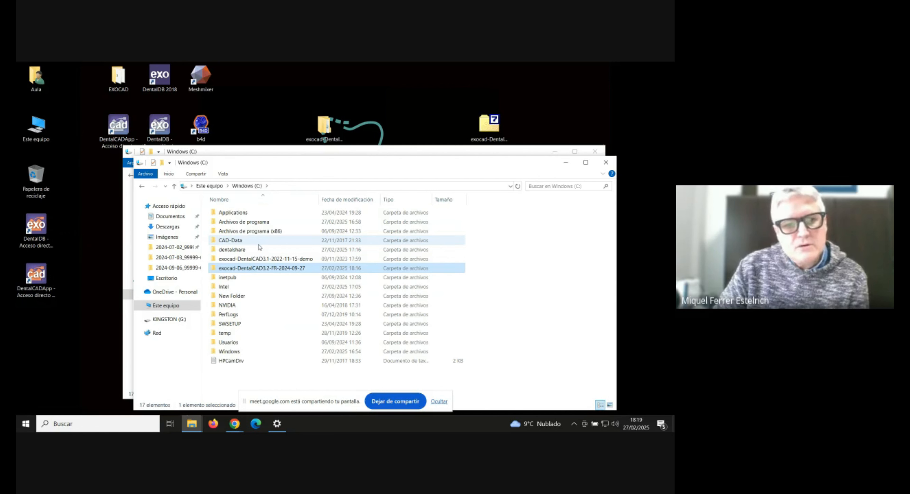
left_click(245, 242)
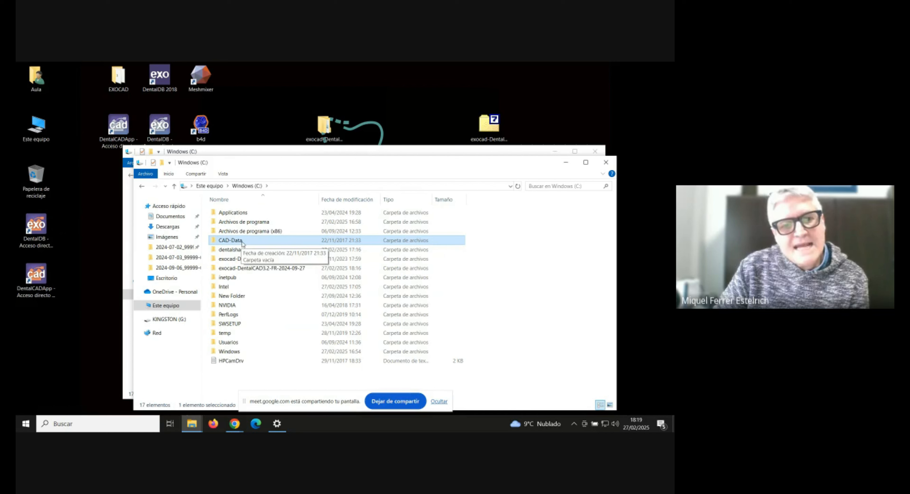
double_click(243, 243)
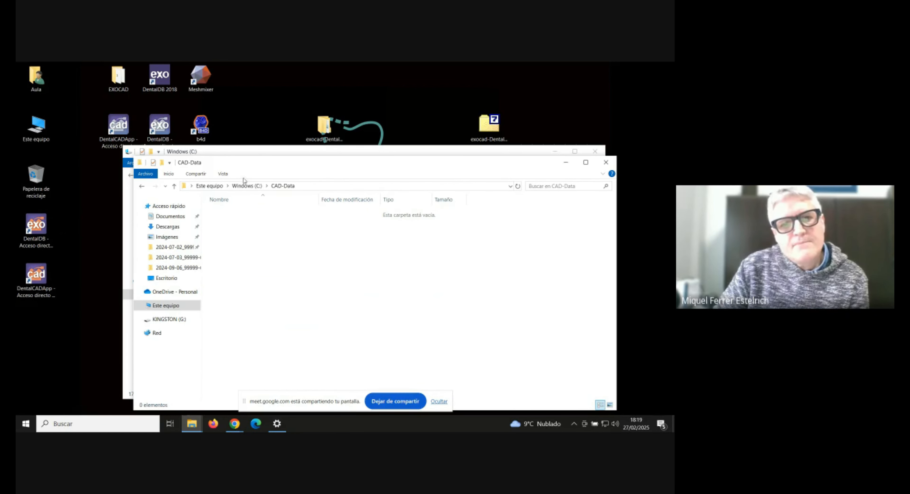
left_click(245, 186)
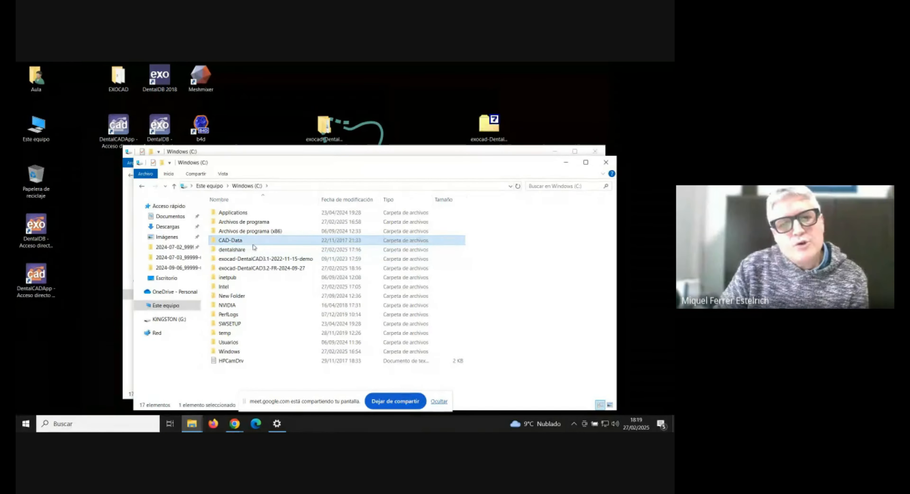
- Examine the project folders in CAD-Data inside exocad-DentalCAD3.2-FR-2024-09-27 and return to the installation folder
double_click(255, 268)
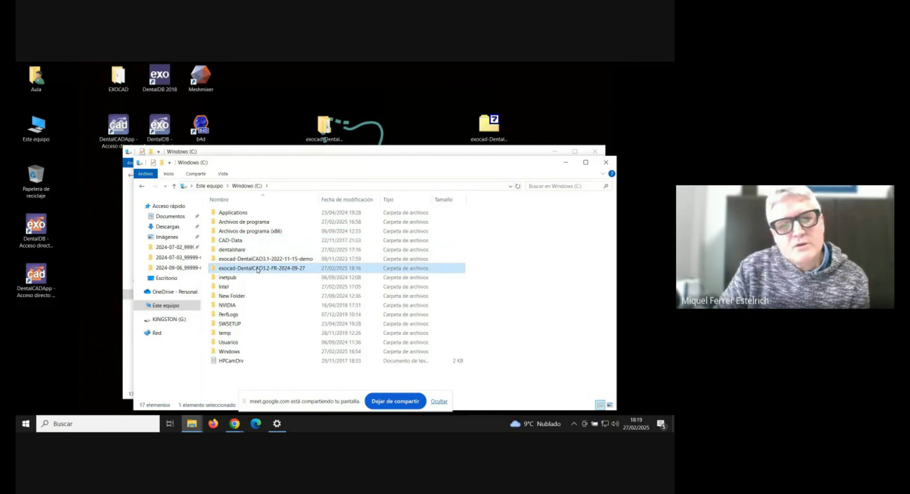
double_click(251, 214)
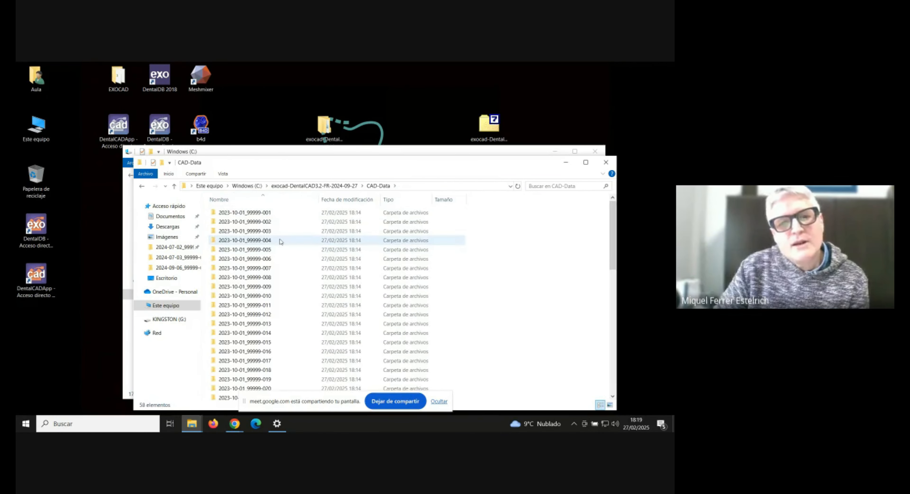
scroll(288, 242, "down", 5)
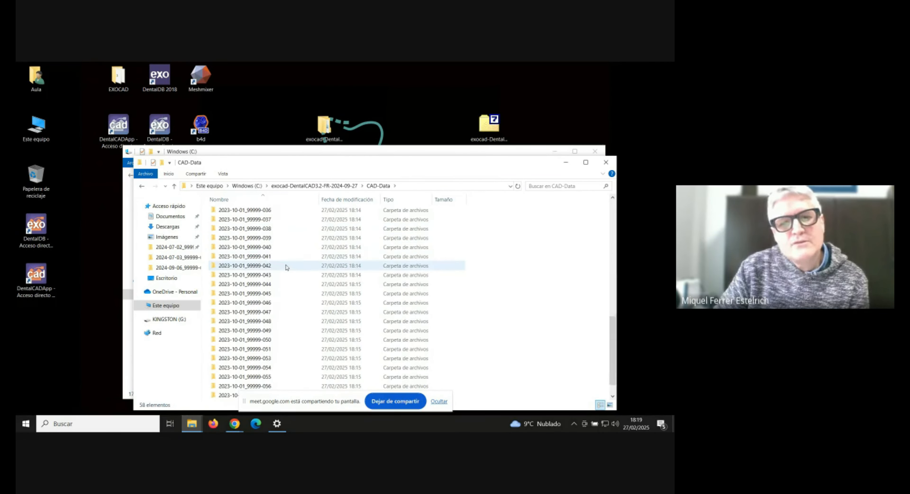
left_click(314, 185)
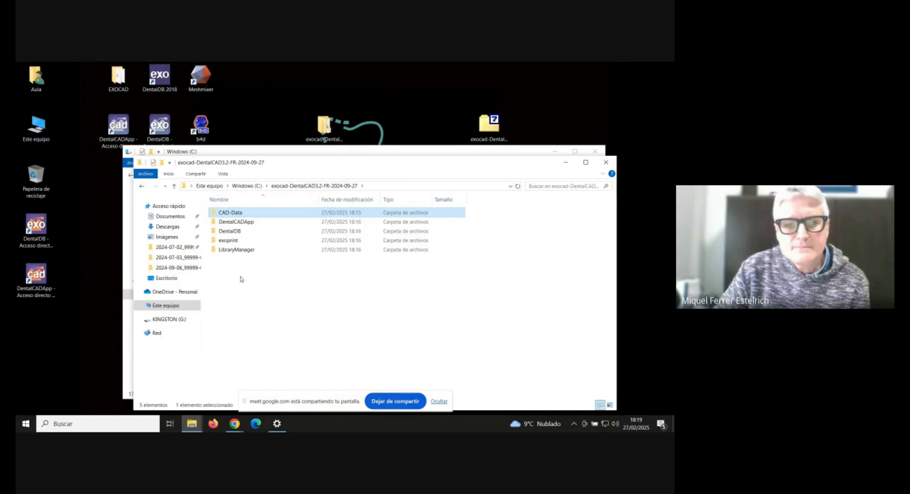
- From Windows (C:), follow exocad-DentalCAD3.2-FR-2024-09-27, DentalDB, config to view the configuration files, and dismiss that window
left_click(251, 186)
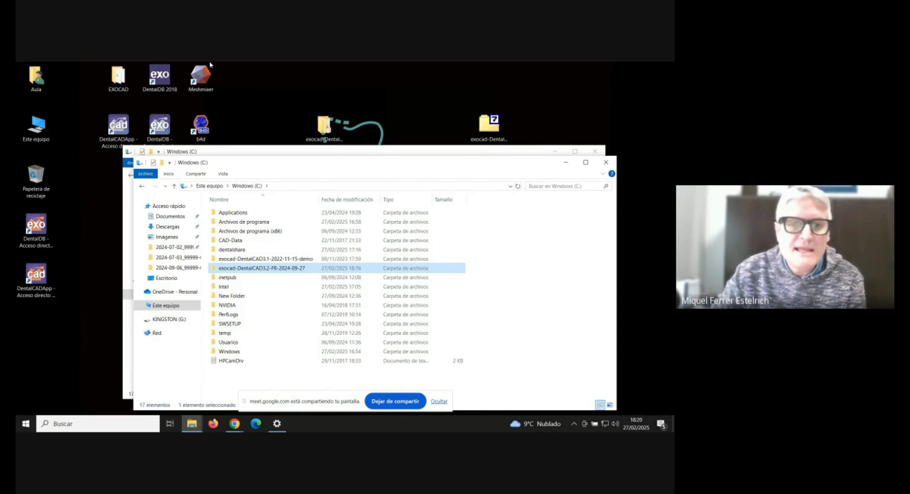
left_click(286, 268)
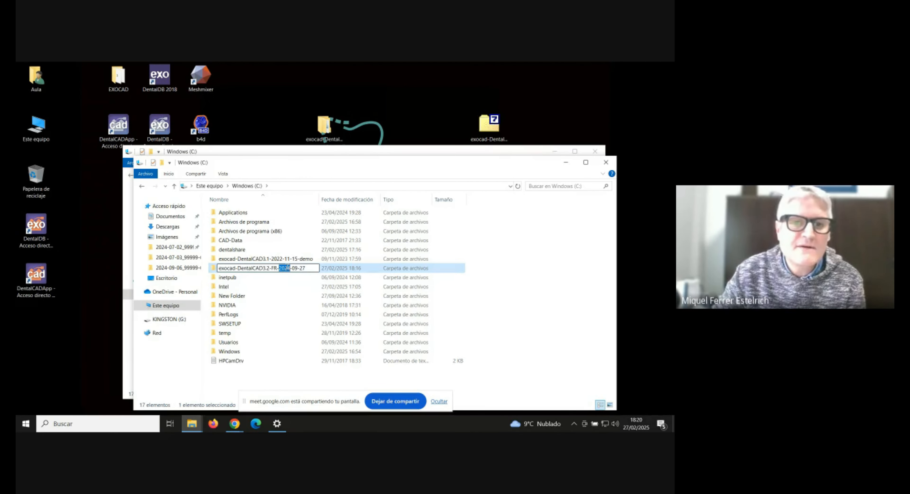
key("Return")
key("Return")
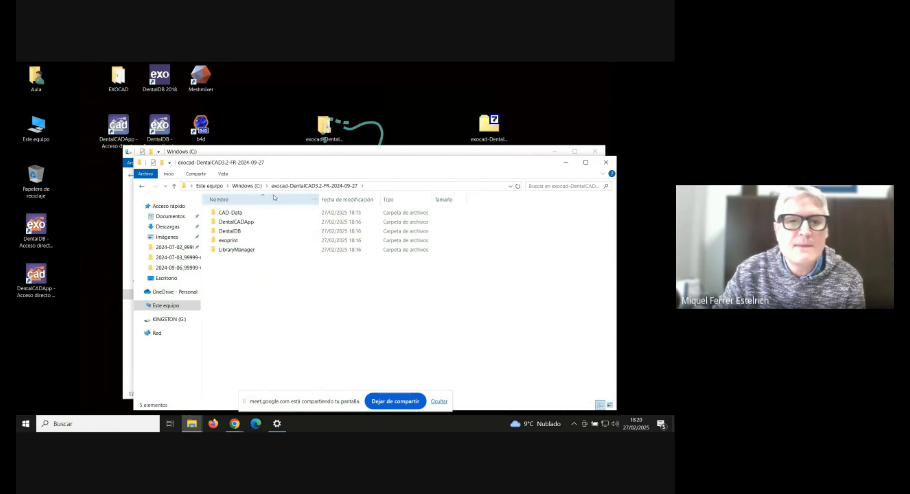
double_click(228, 231)
double_click(226, 222)
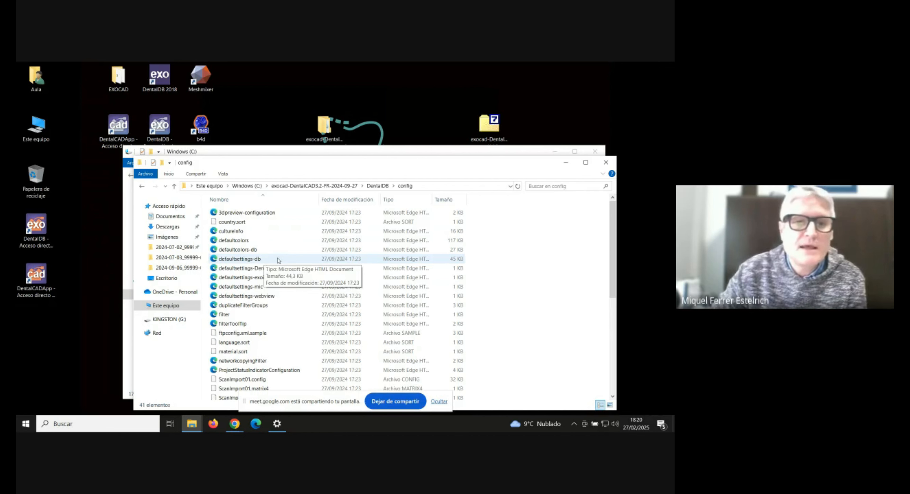
left_click(572, 167)
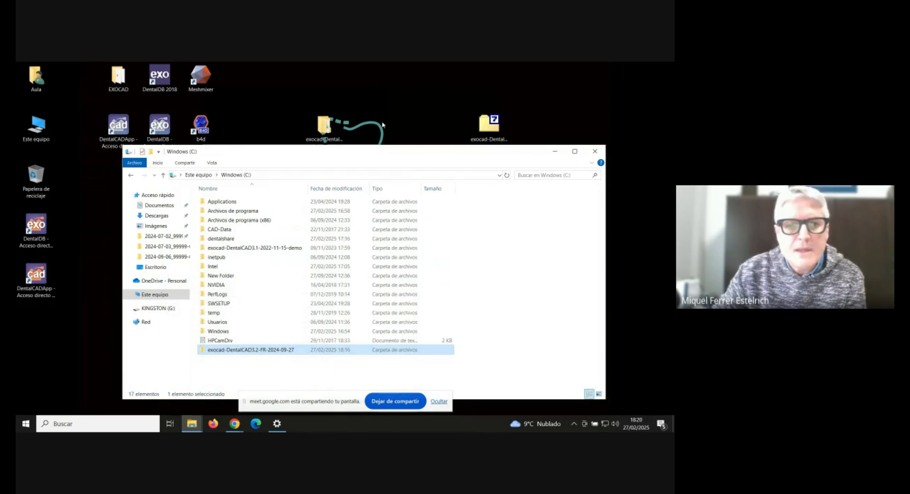
- In the remaining Windows (C:) window, show the CAD-Data project folders of exocad-DentalCAD3.2-FR-2024-09-27 and close the window
double_click(269, 350)
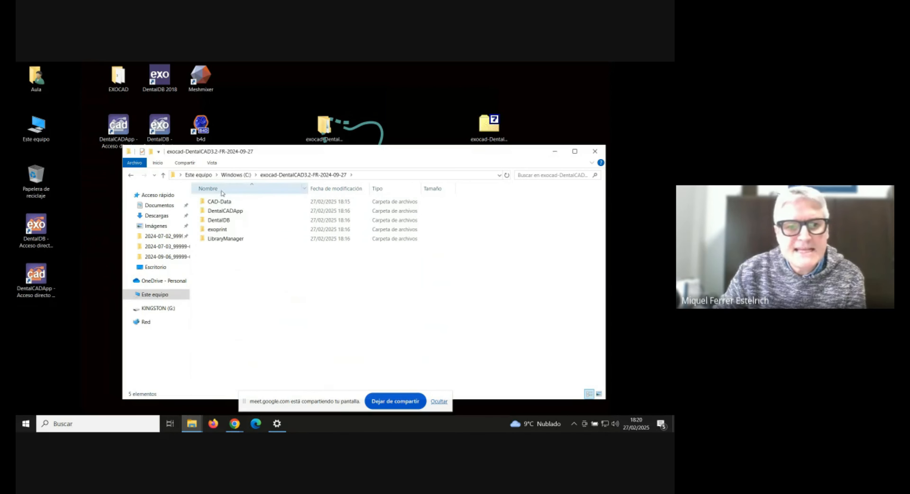
double_click(235, 202)
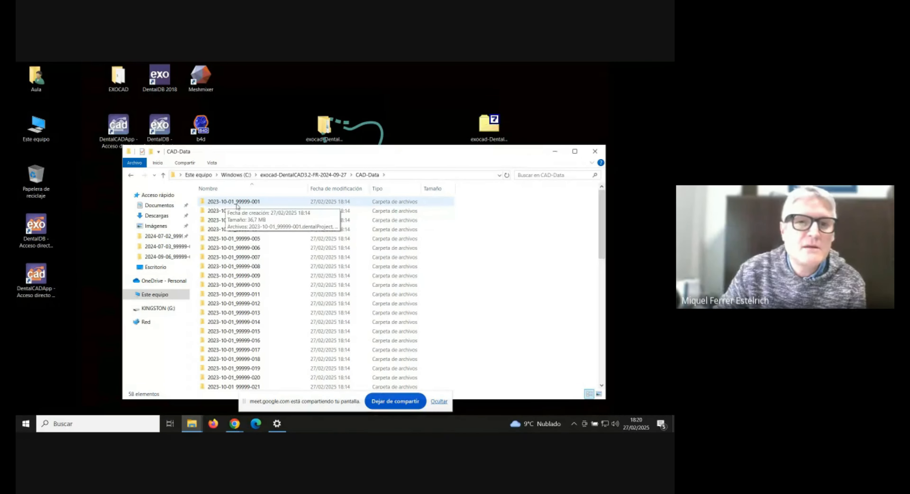
scroll(260, 224, "down", 6)
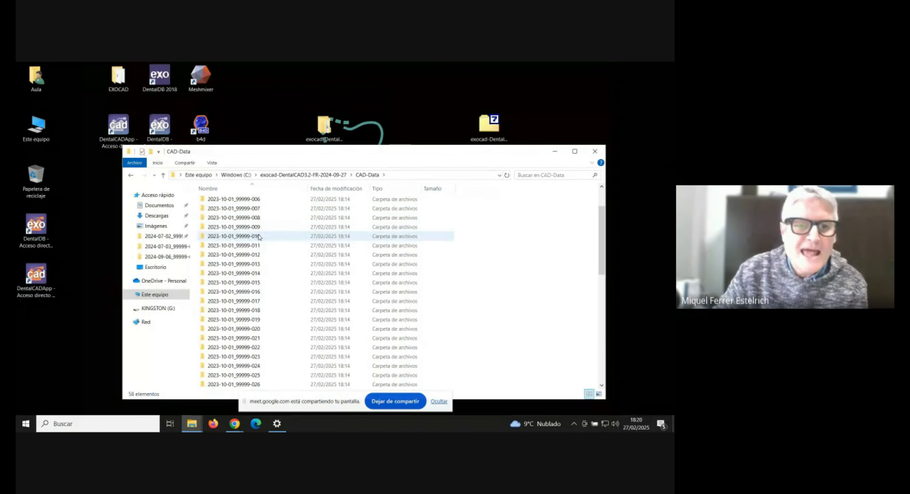
scroll(260, 262, "down", 3)
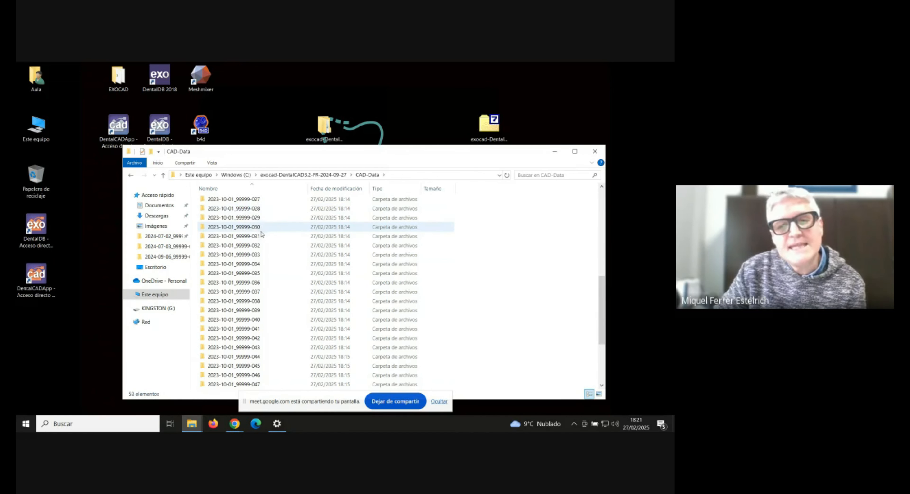
mouse_move(280, 233)
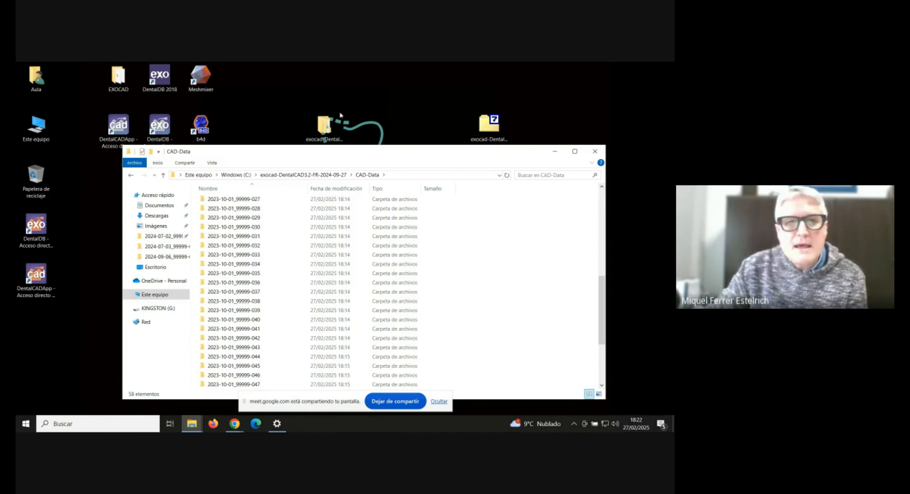
left_click(594, 151)
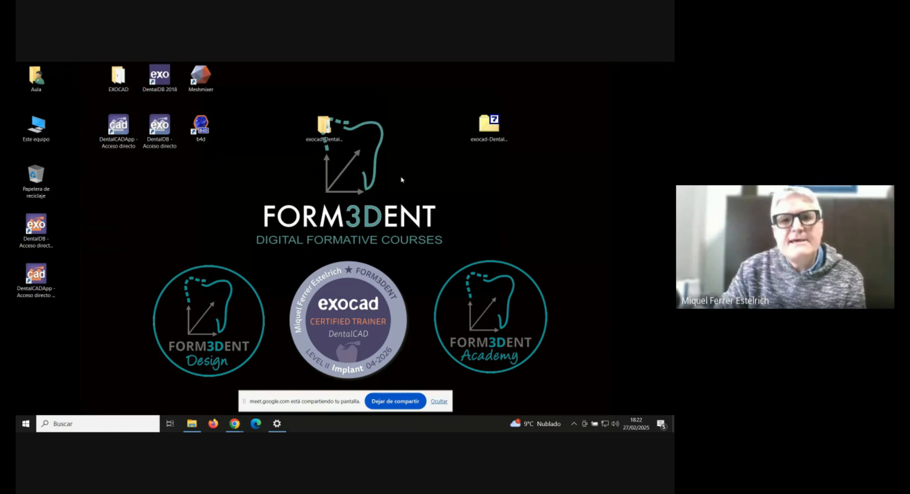
- Launch DentalDB 3.2 from its new desktop shortcut and sign in with the first user profile
left_click_drag(31, 230, 156, 229)
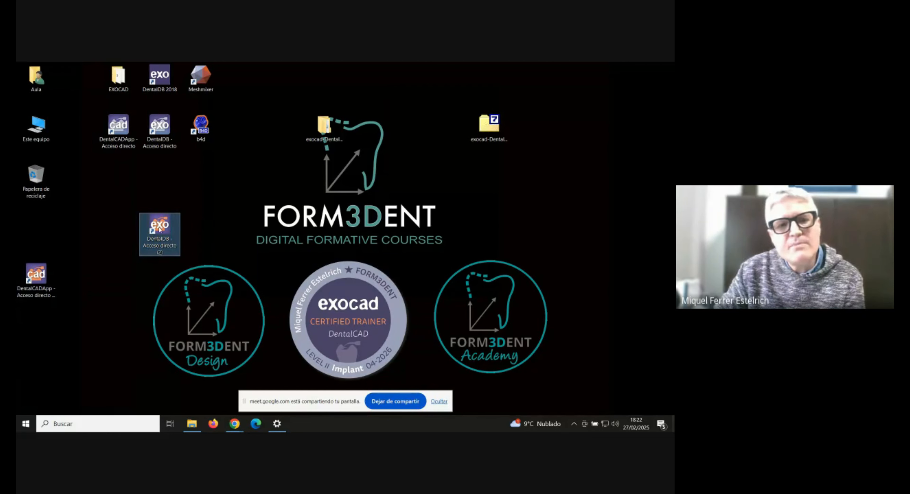
left_click_drag(170, 230, 37, 229)
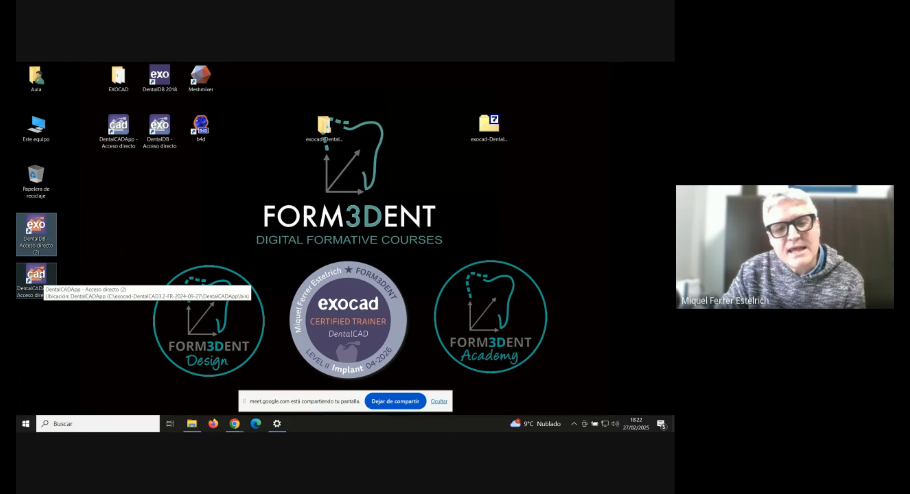
double_click(36, 230)
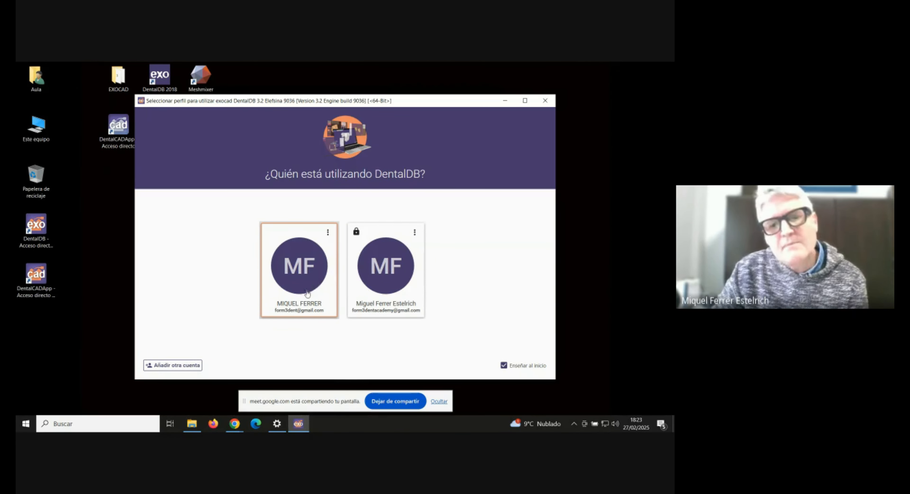
left_click(295, 284)
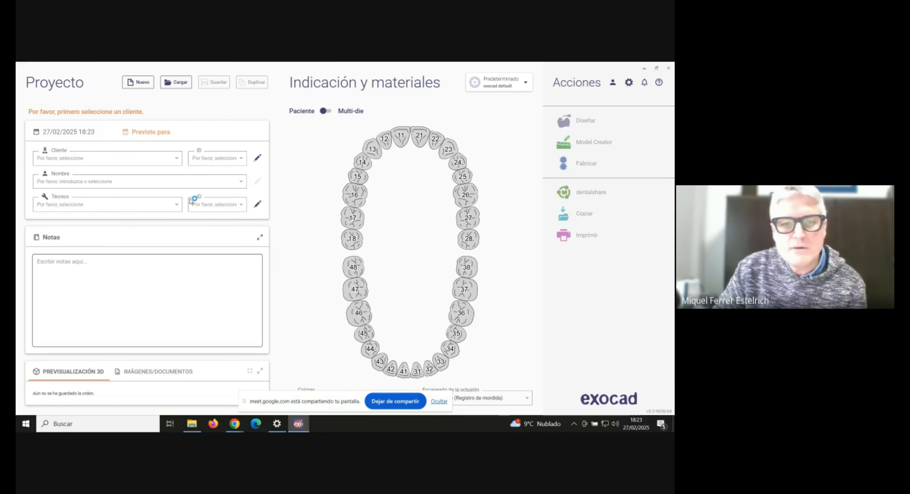
- Allow MyiTero Connector through the firewall on public networks, and skip the iTero-exocad Connector setup without being asked again
left_click(402, 319)
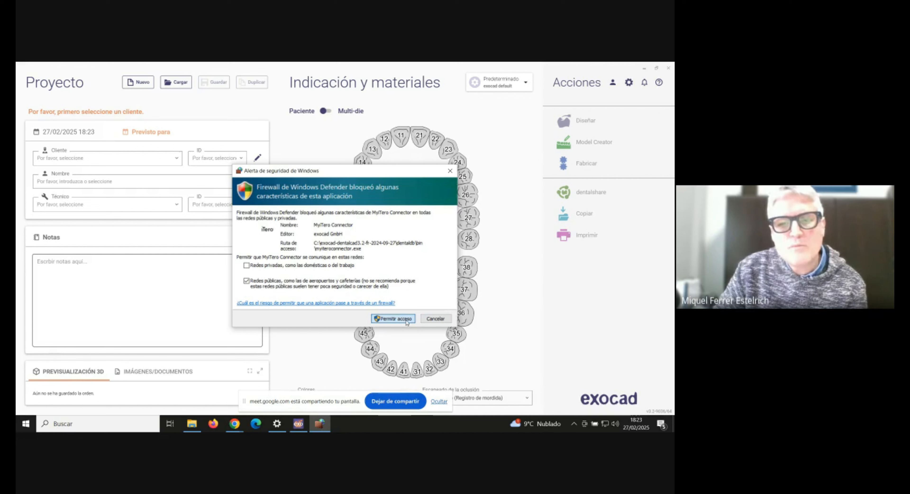
left_click(394, 319)
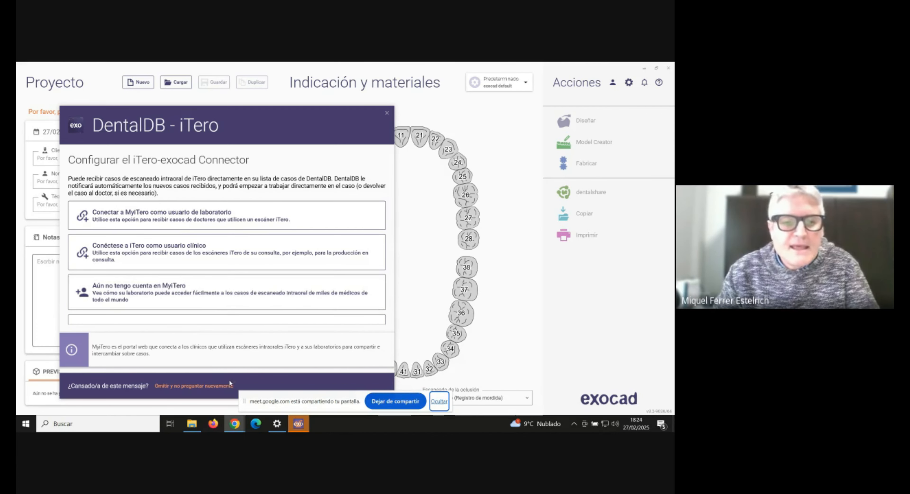
left_click_drag(241, 132, 268, 101)
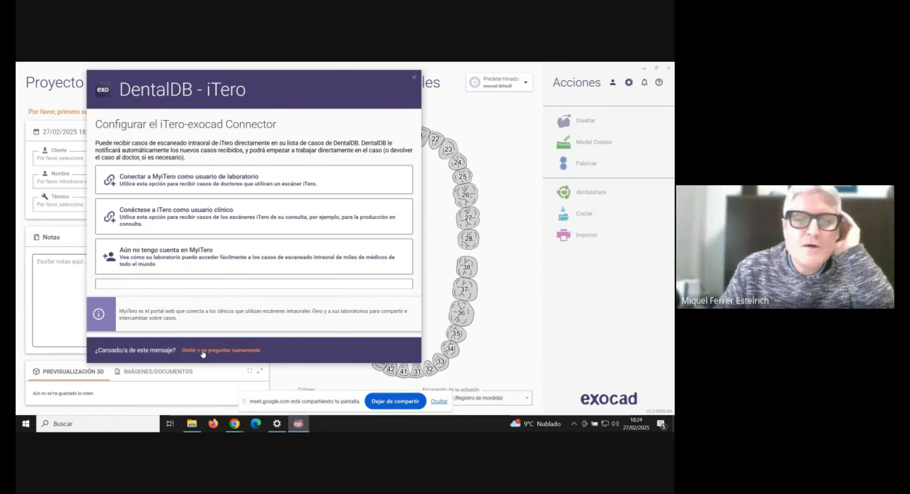
left_click(235, 352)
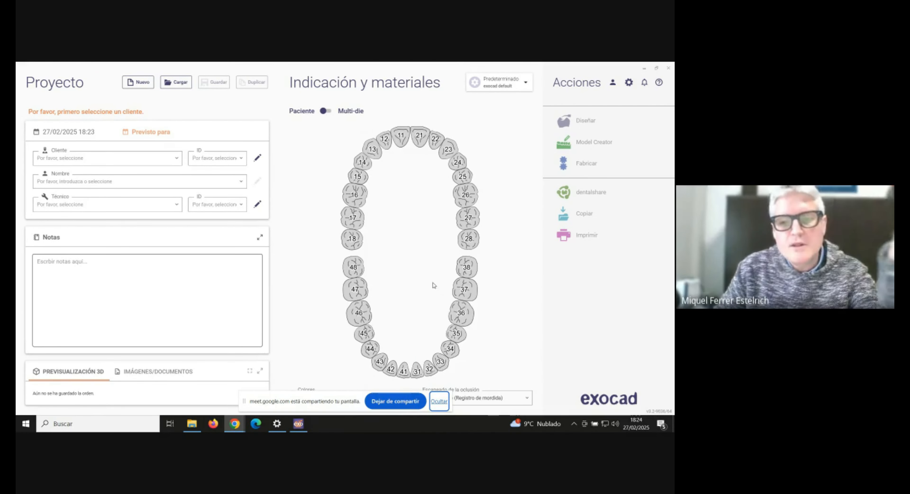
left_click(437, 404)
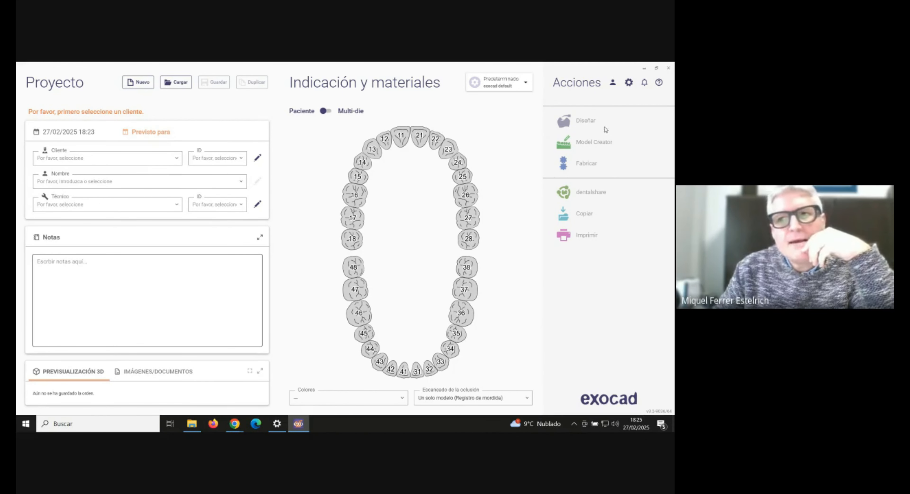
- In the DentalDB configuration, set the user interface theme to Oscuro and show the available tooth notation options
left_click(629, 83)
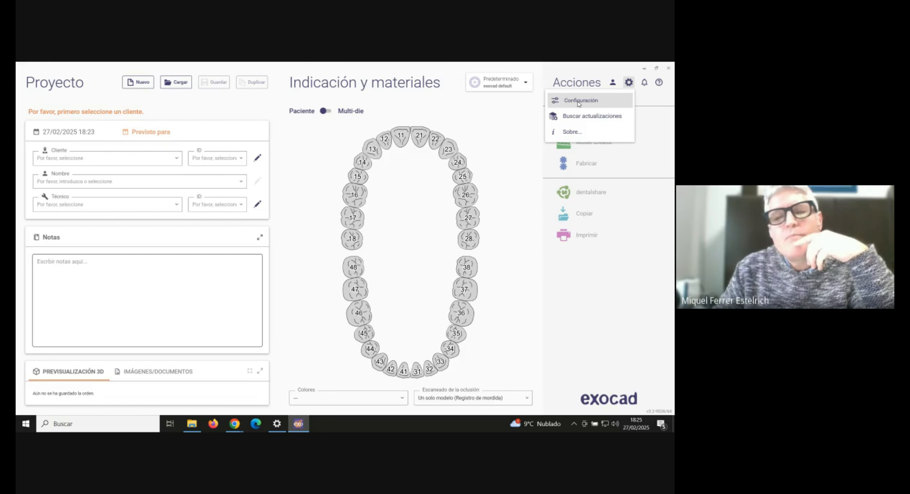
left_click(579, 101)
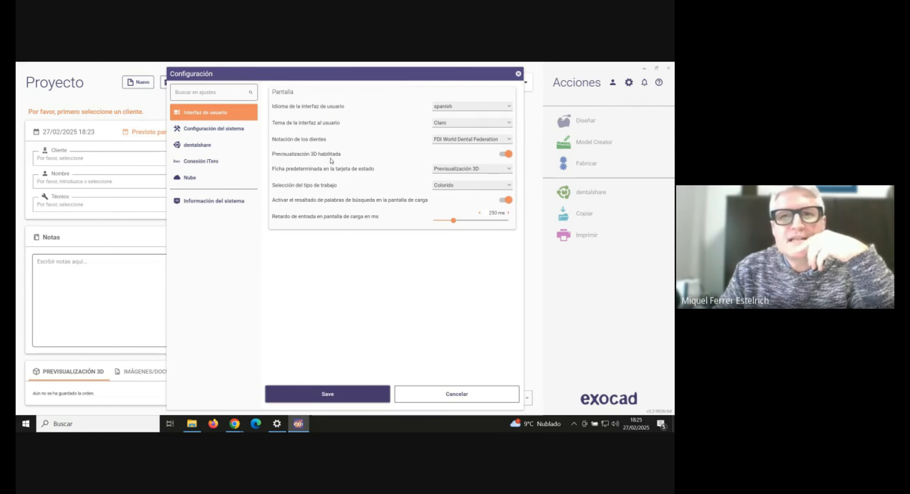
left_click_drag(297, 77, 325, 76)
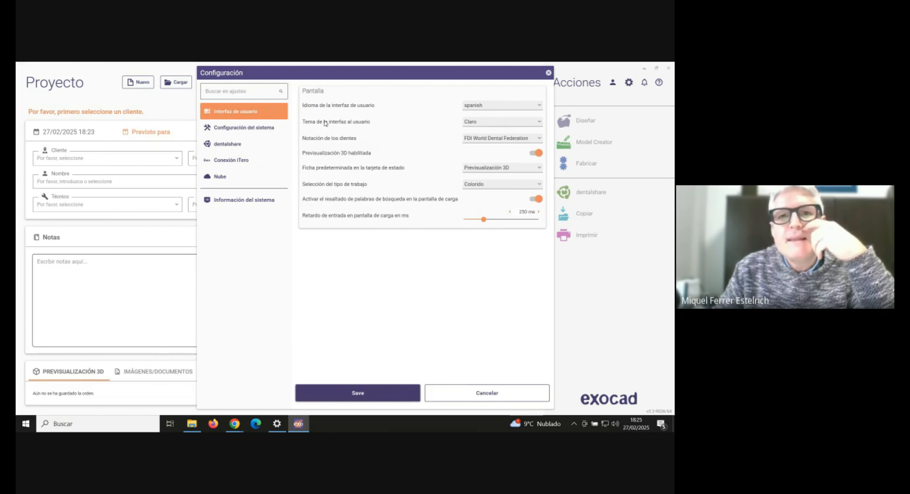
left_click(506, 122)
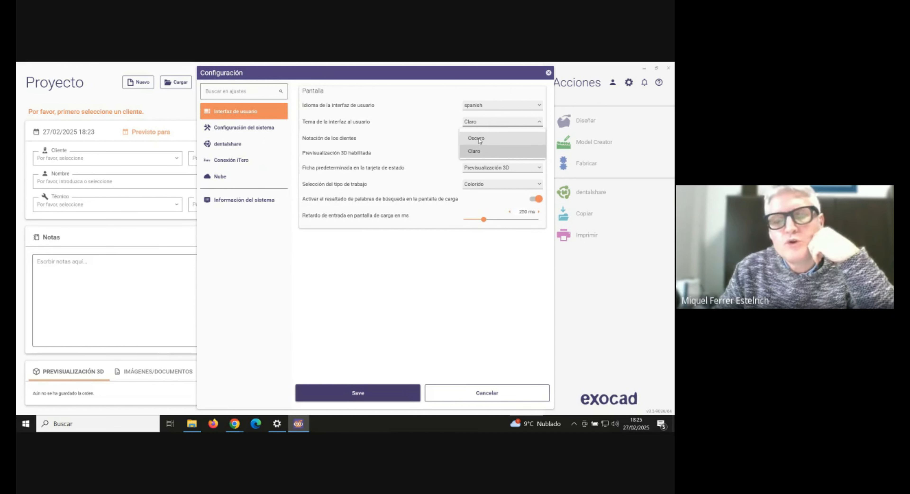
left_click(479, 140)
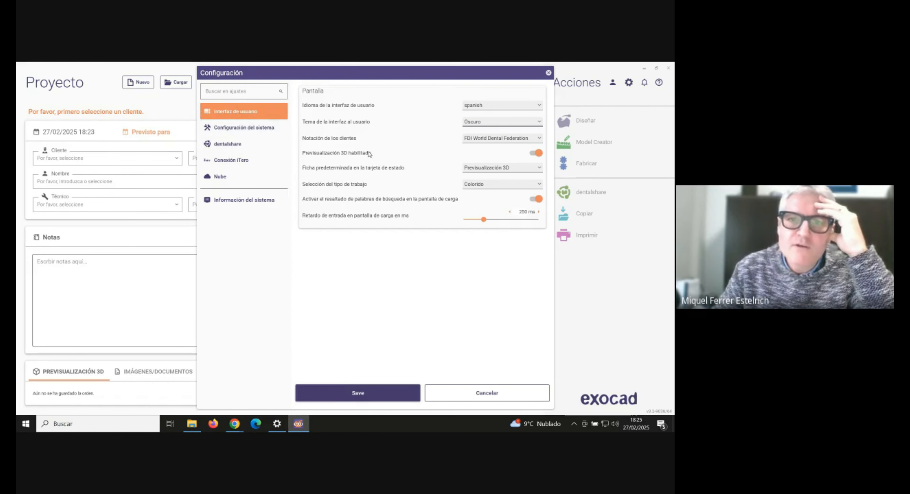
left_click(505, 140)
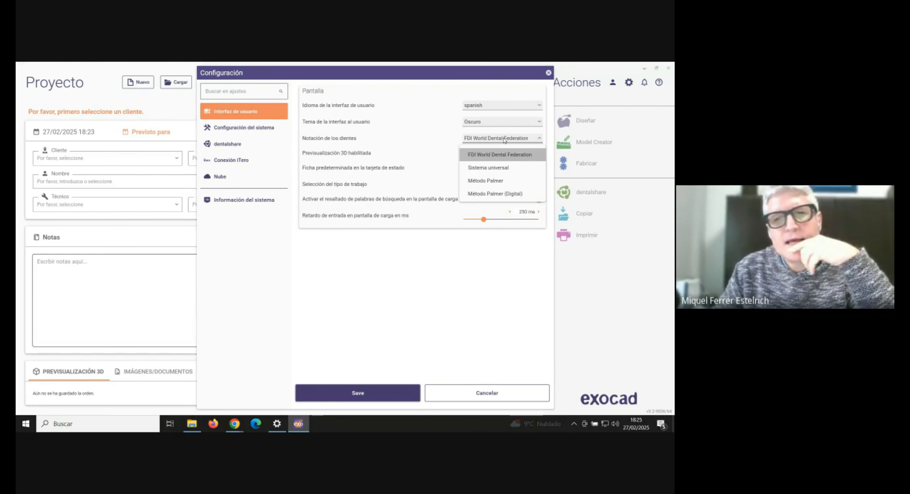
left_click(504, 140)
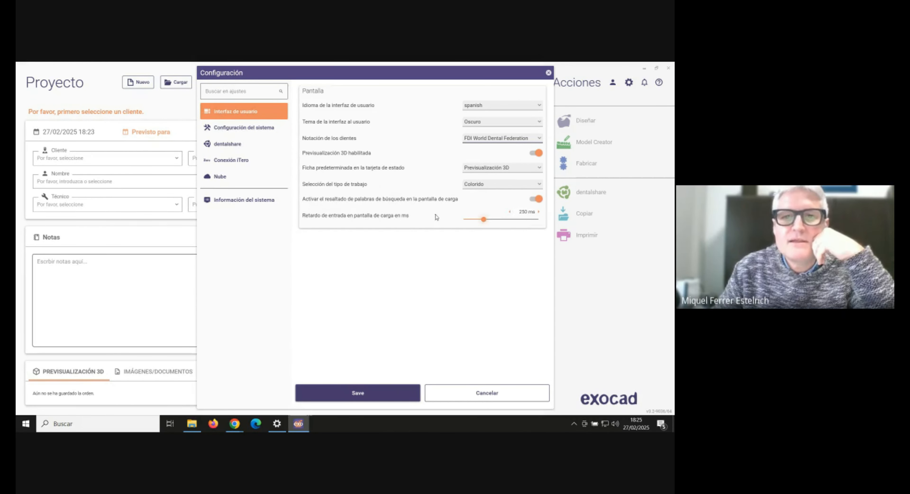
- Examine the system configuration, including the folder used for the CAD data path and the .dentalProject import and database options
left_click(240, 131)
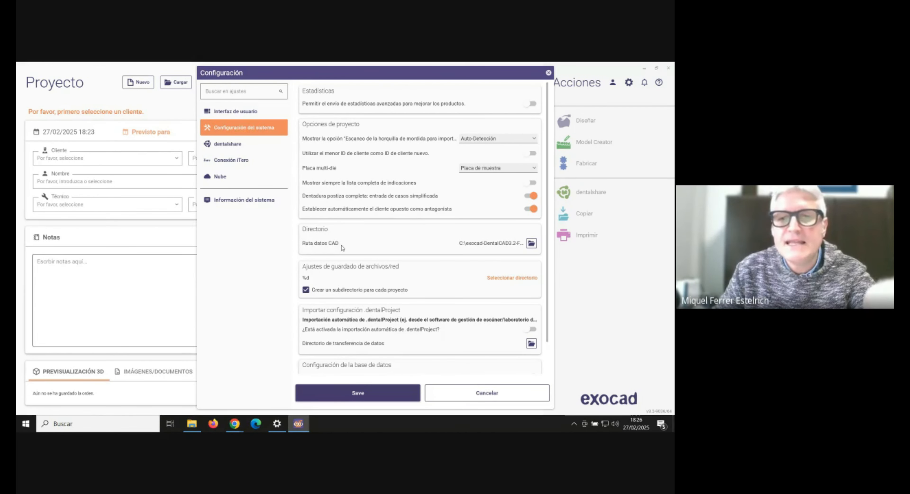
left_click(531, 243)
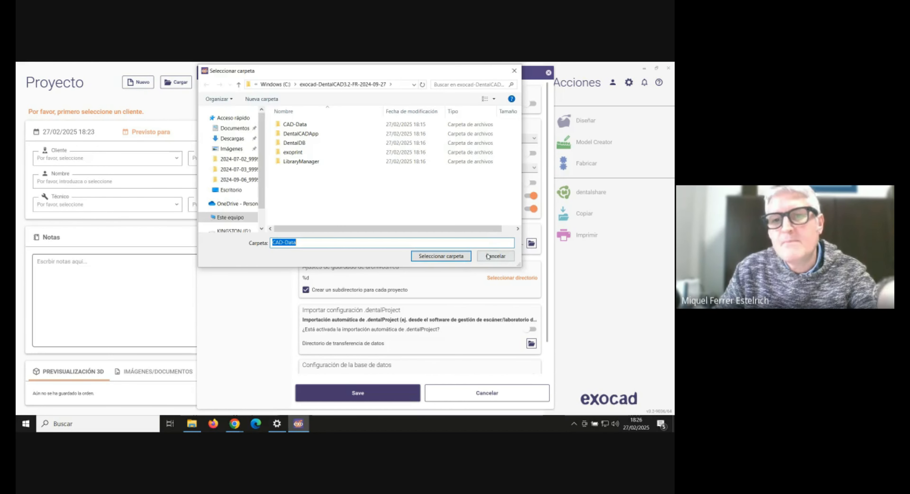
scroll(235, 213, "down", 1)
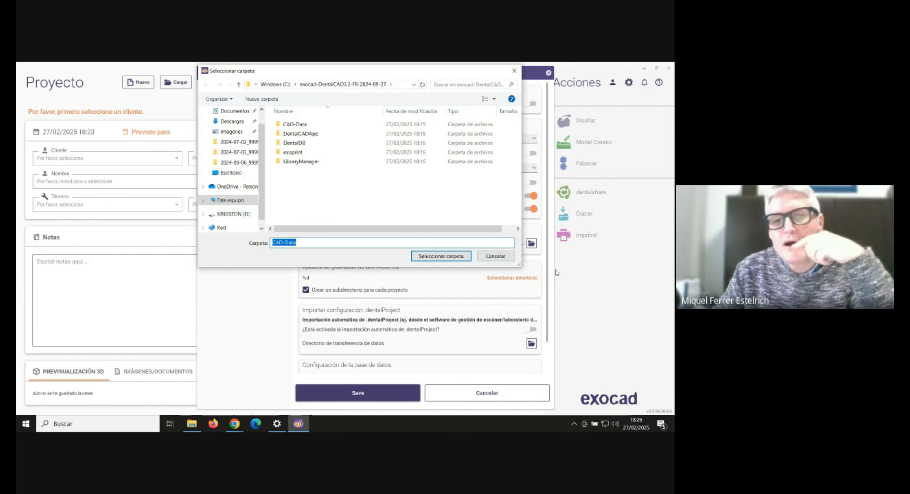
left_click(505, 258)
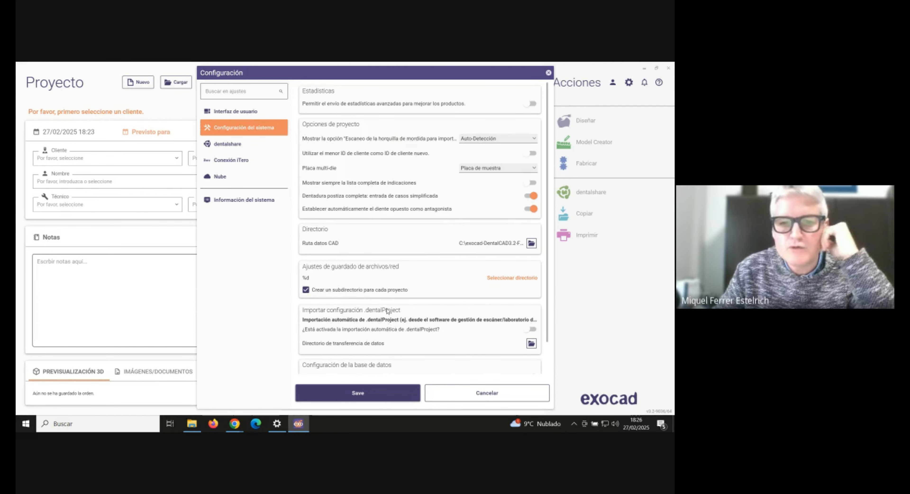
scroll(420, 327, "down", 1)
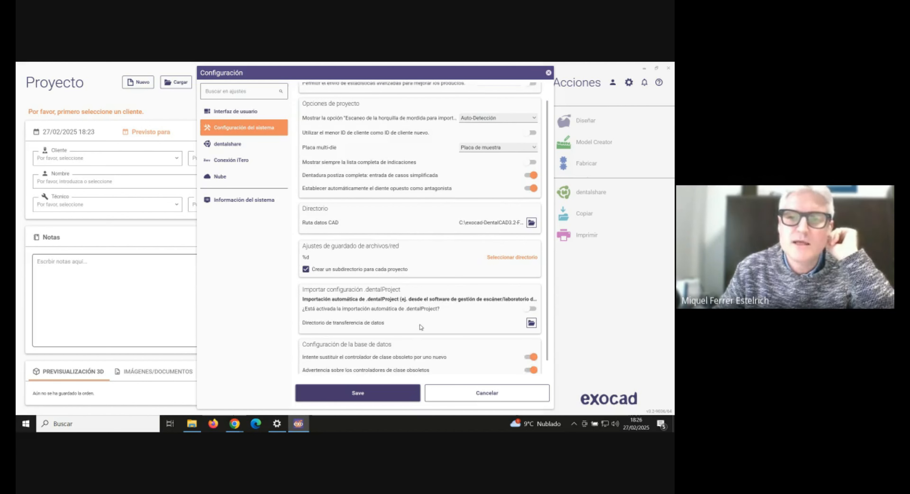
scroll(412, 310, "up", 1)
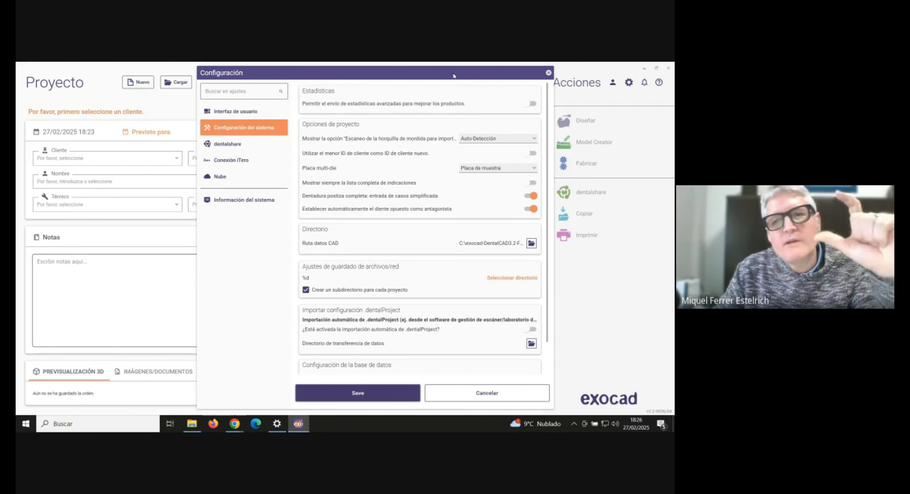
- View the dentalshare and Nube settings, and leave the configuration without saving
left_click(227, 144)
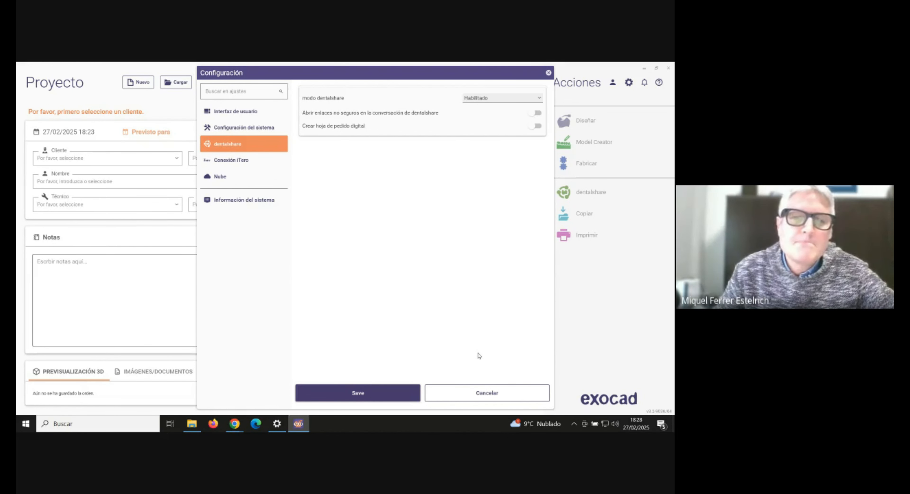
left_click(226, 176)
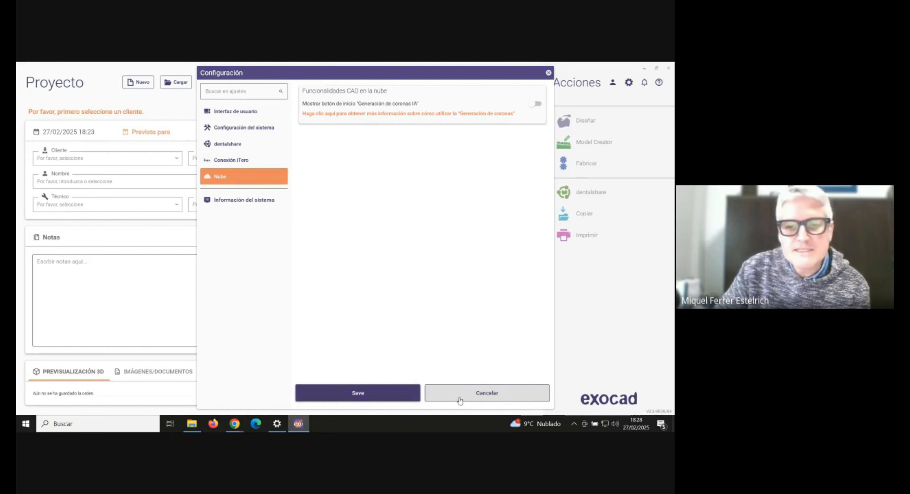
left_click(469, 398)
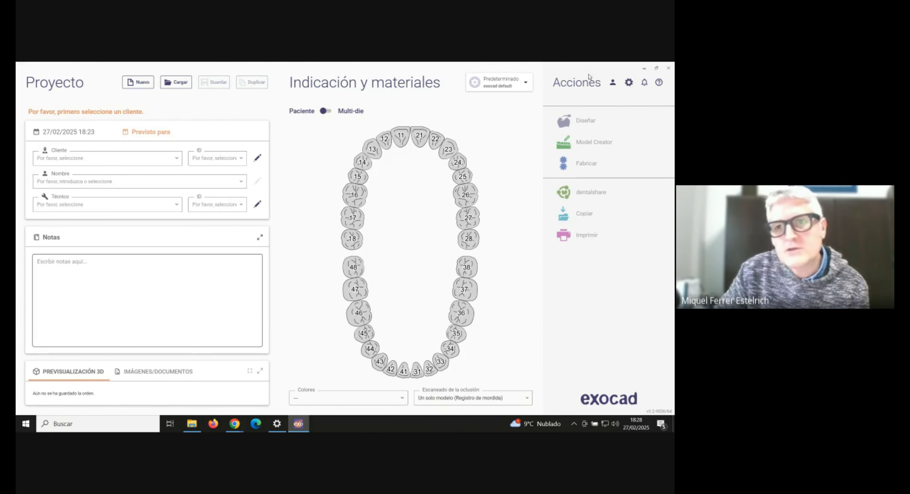
- From the material configuration selection, try to connect to dentalshare by entering the account username and password
mouse_move(615, 87)
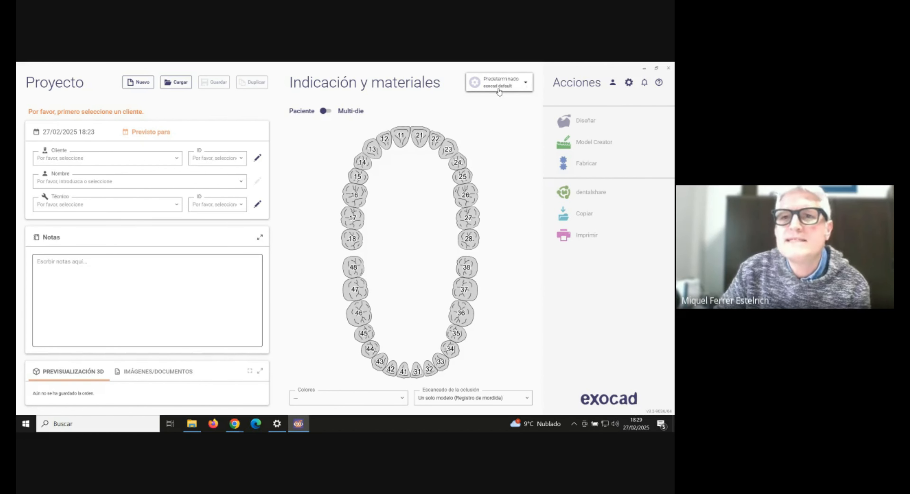
left_click(526, 84)
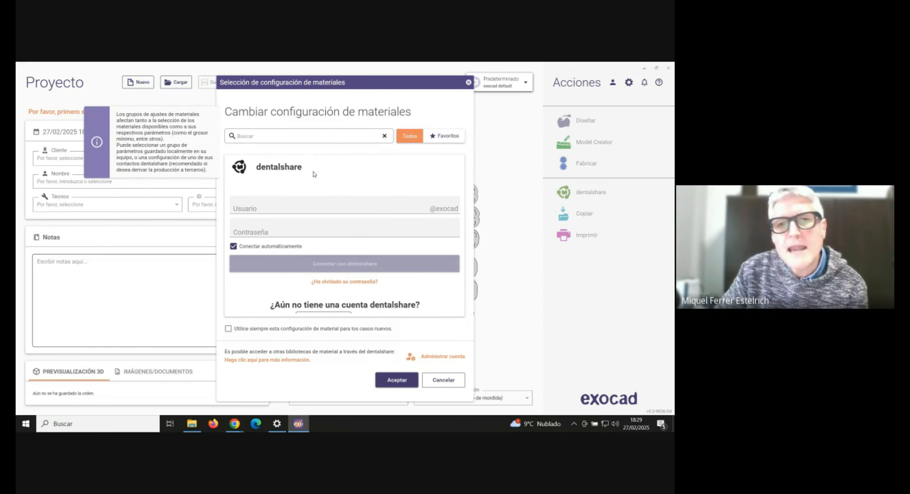
left_click_drag(386, 88, 410, 83)
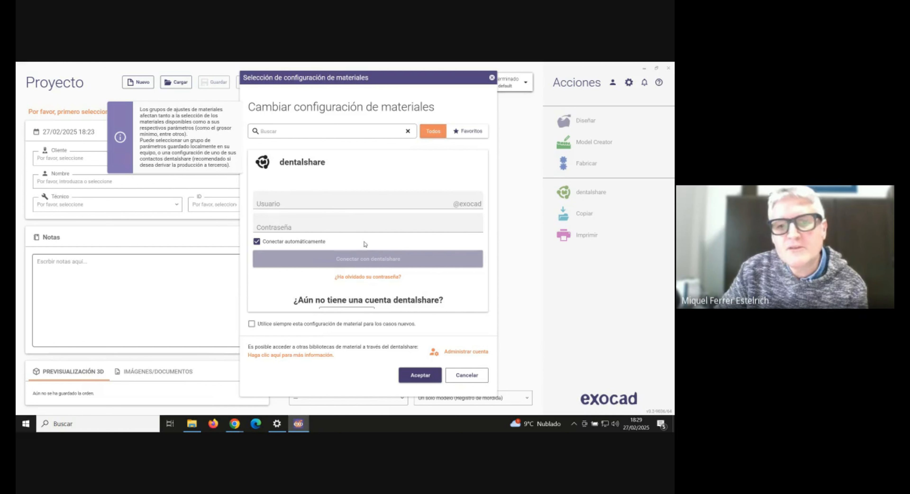
left_click(290, 195)
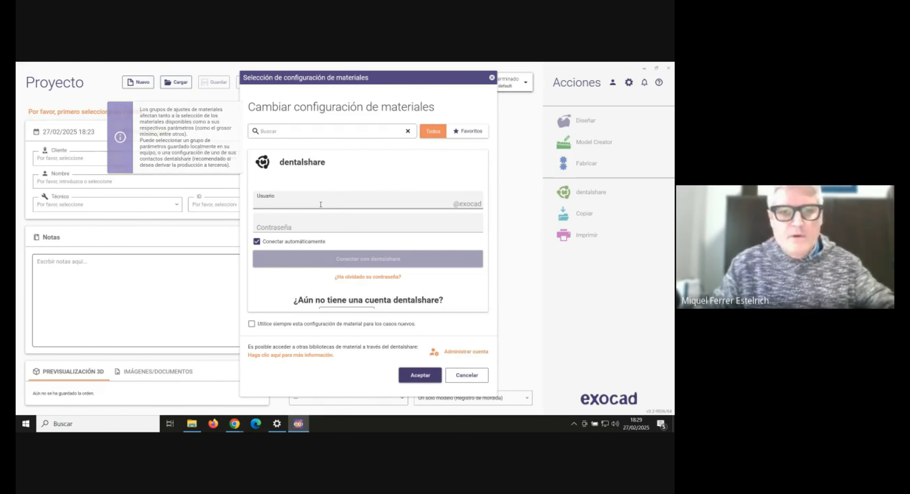
type("for")
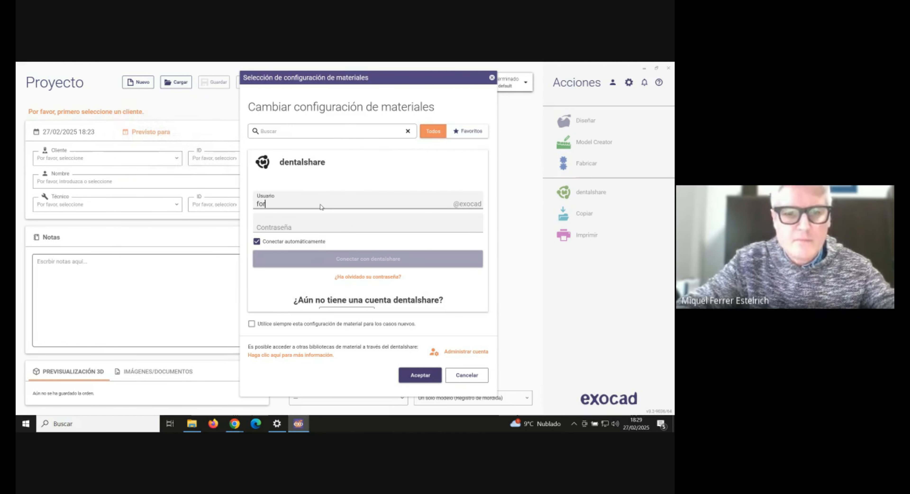
type("m3dent")
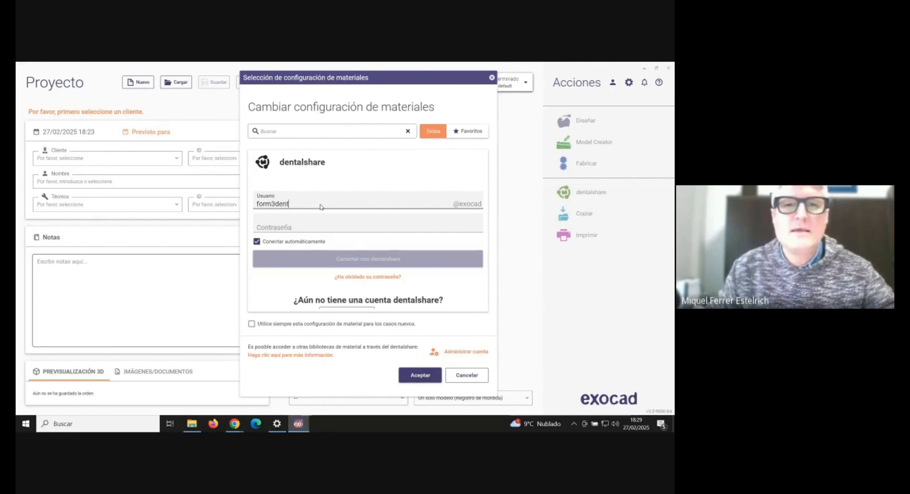
left_click(325, 224)
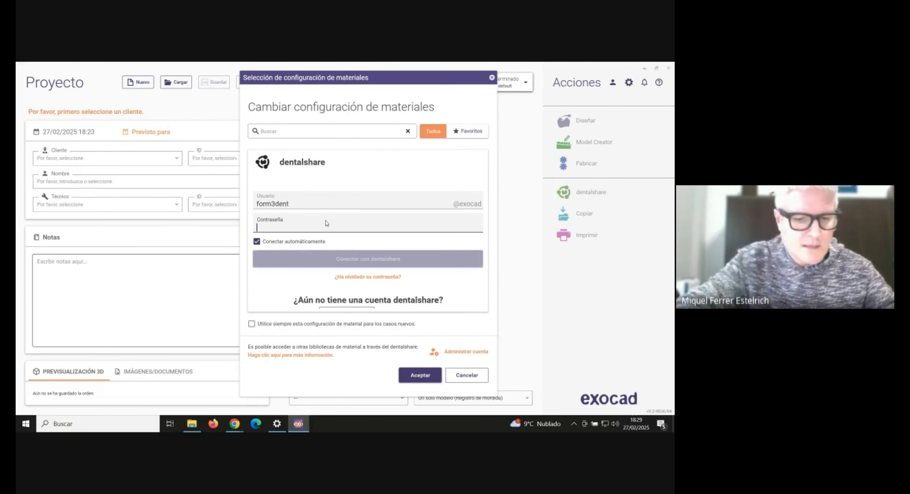
type("•••••••••••")
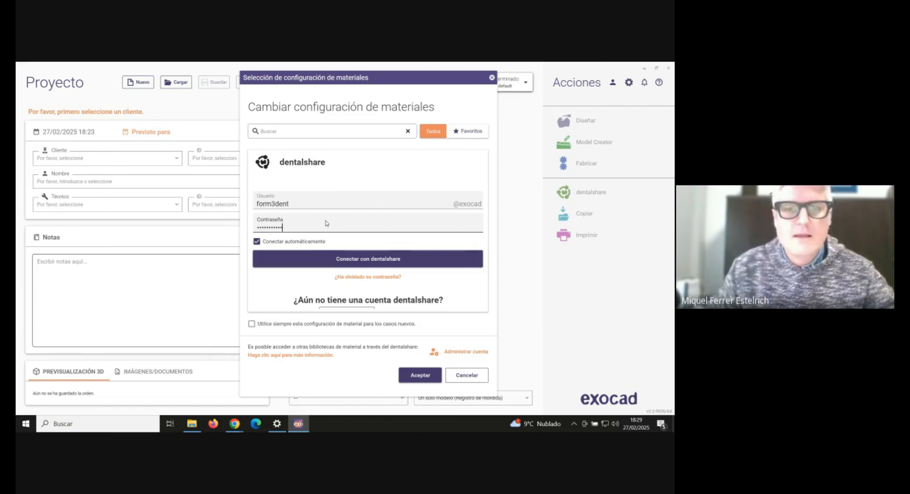
left_click(395, 260)
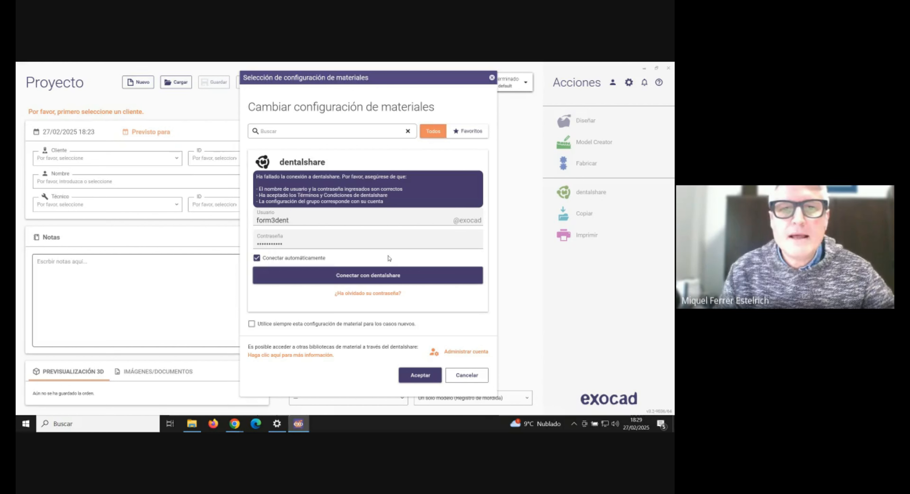
- Capitalize the first letter of the dentalshare username and retry the connection
key("BackSpace")
type("F")
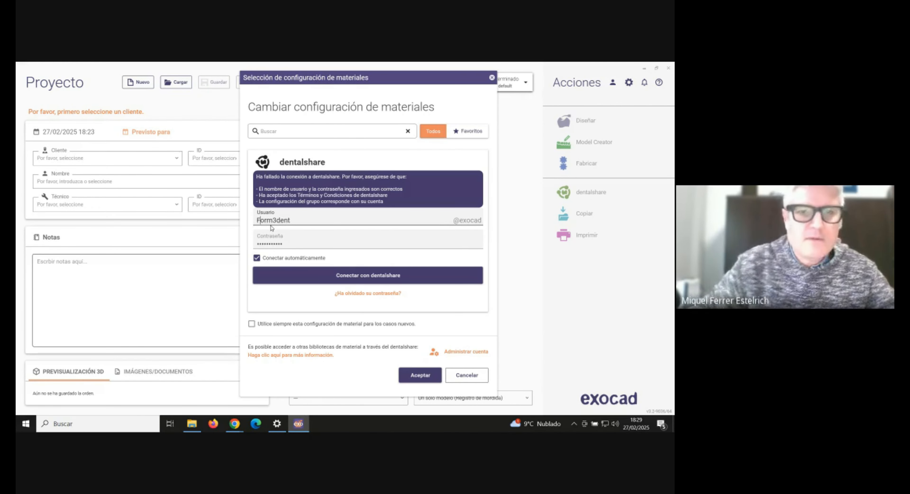
key("Return")
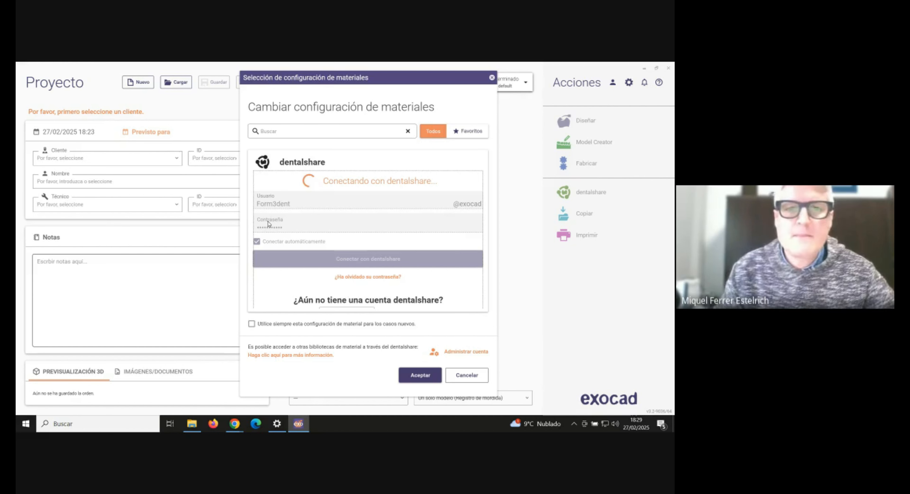
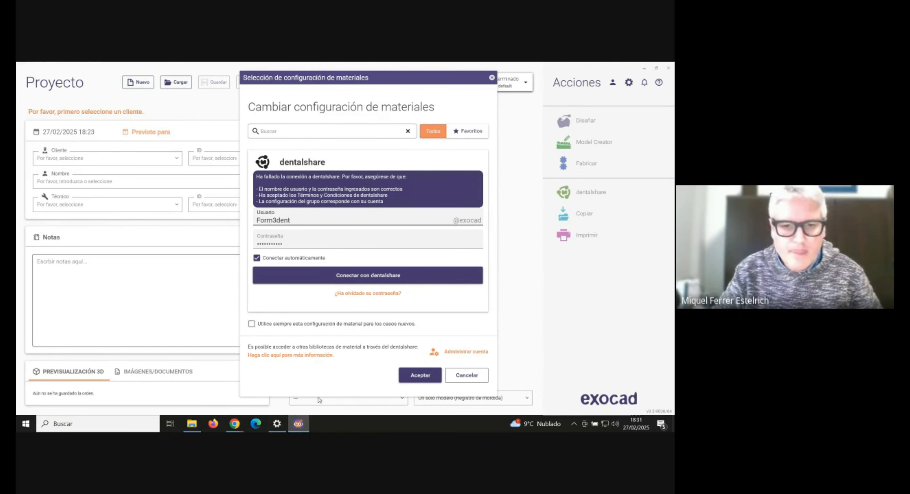
- Switch to the Google Meet call, unmute the microphone, and return to the material configuration selection in DentalDB
mouse_move(235, 424)
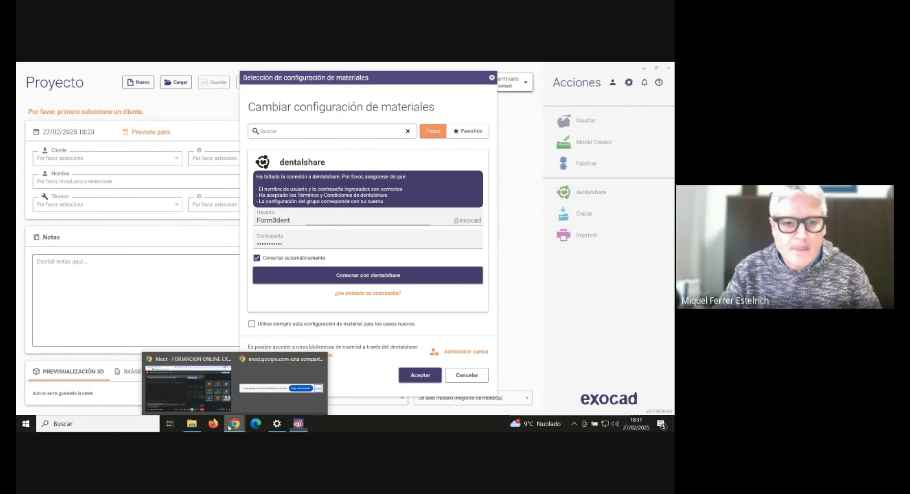
left_click(225, 398)
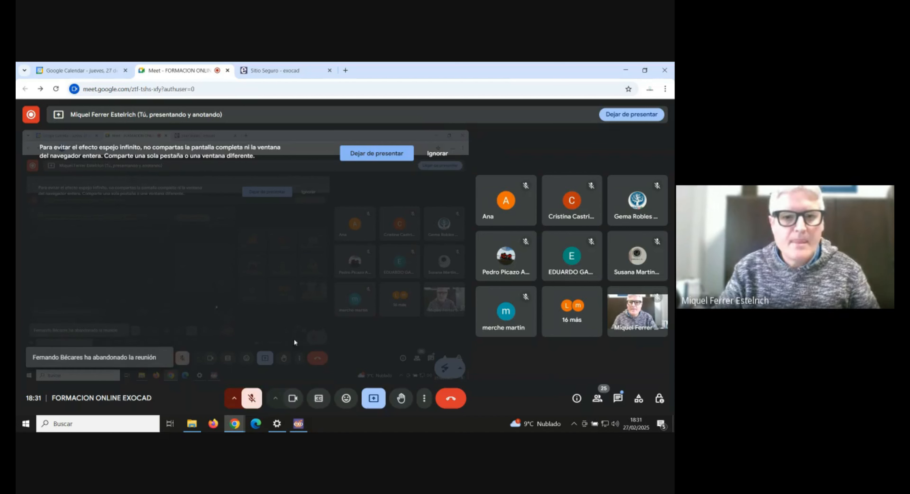
left_click(249, 405)
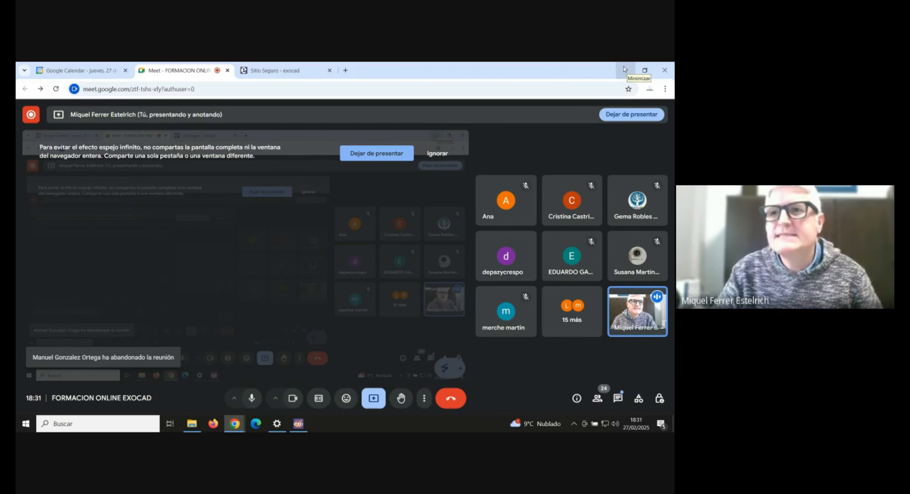
left_click(623, 75)
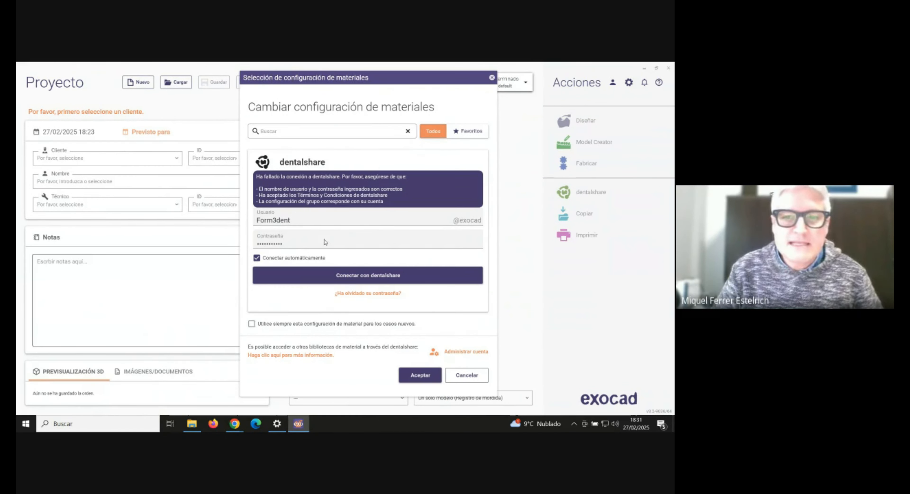
- Try connecting to dentalshare again after re-entering the account password, then cancel and reopen the material configuration selection
left_click(326, 222)
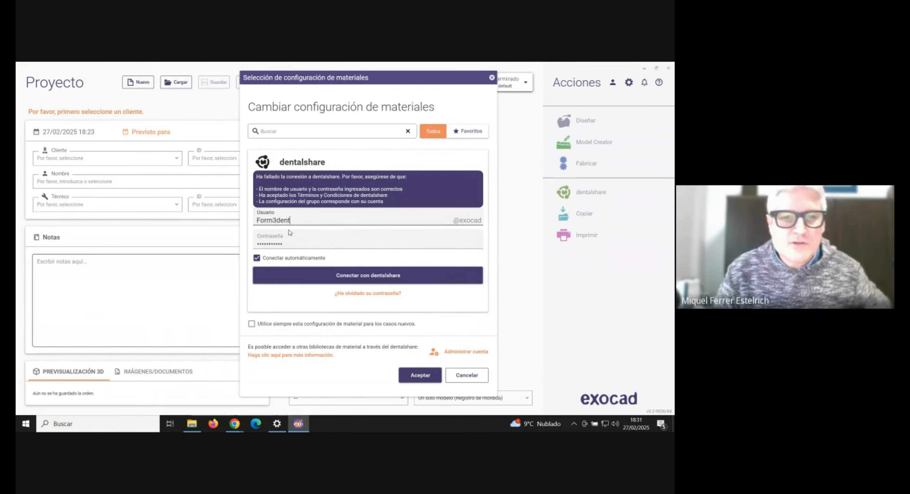
left_click(345, 279)
left_click(279, 243)
left_click_drag(285, 243, 245, 249)
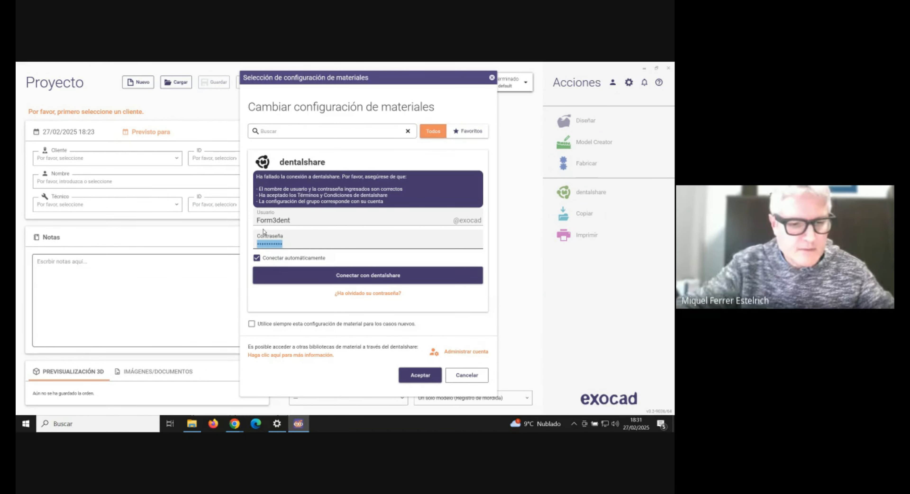
key("BackSpace")
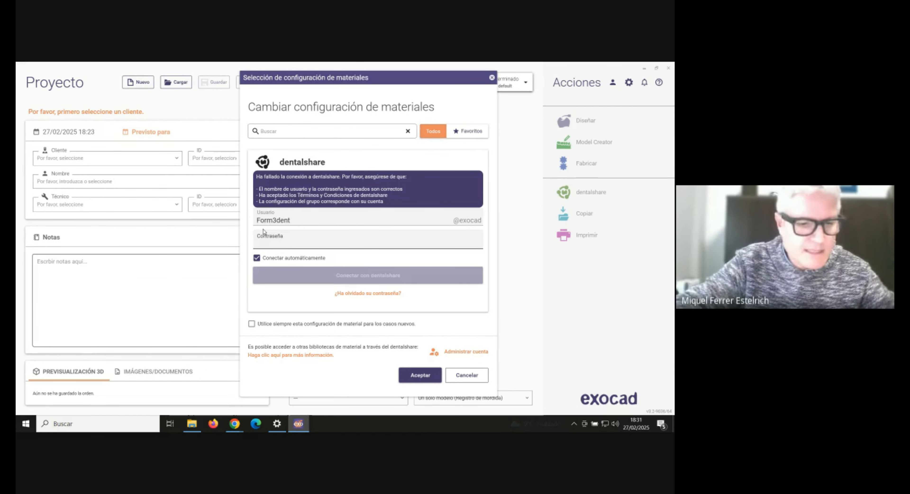
type("•••••••••••")
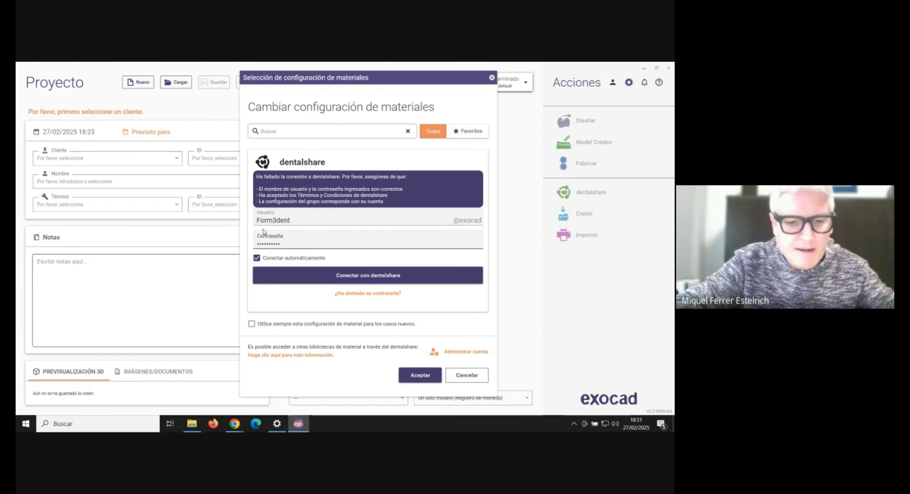
key("Return")
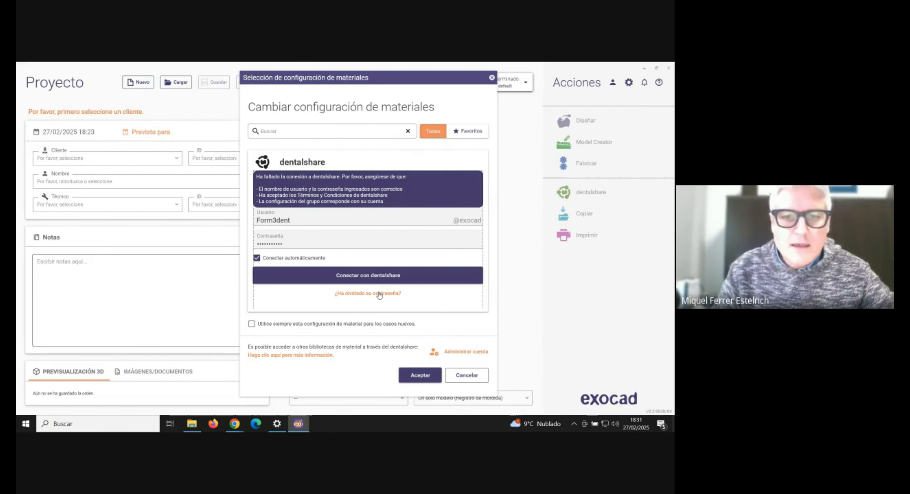
left_click(479, 378)
left_click(508, 81)
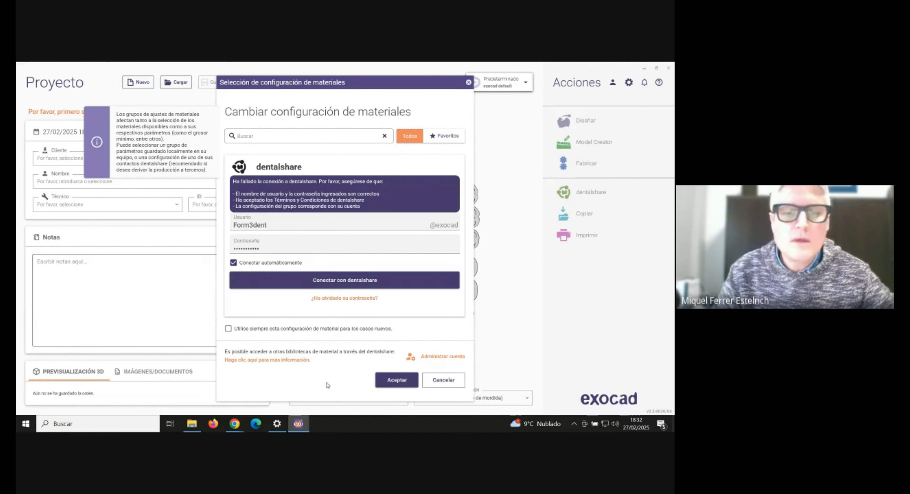
- Switch to Chrome and open the material integration page on the exocad website
mouse_move(234, 424)
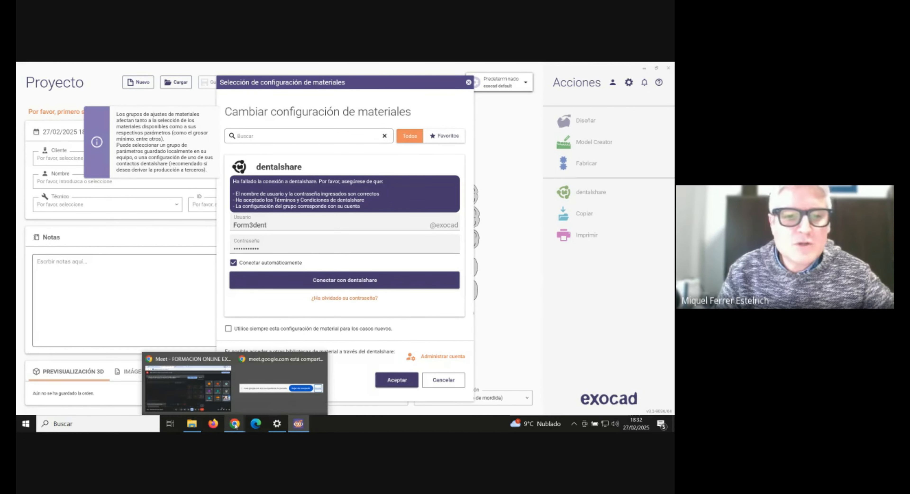
left_click(211, 412)
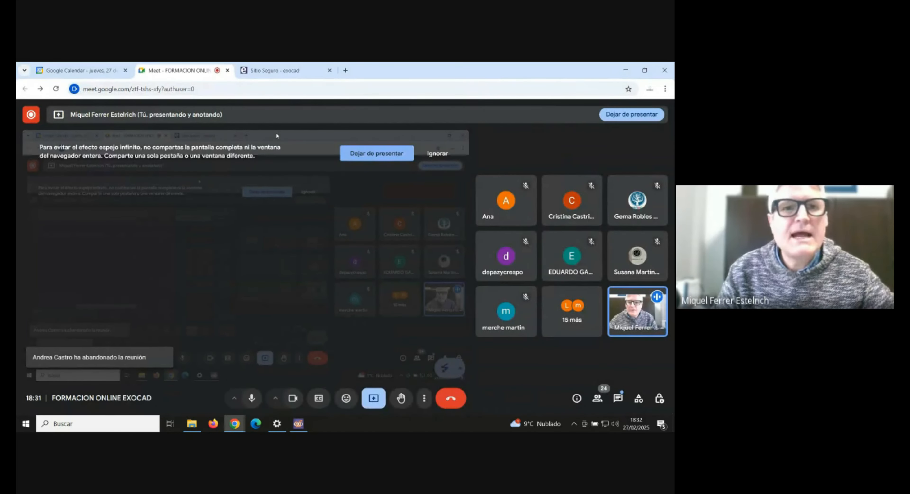
left_click(281, 72)
mouse_move(254, 148)
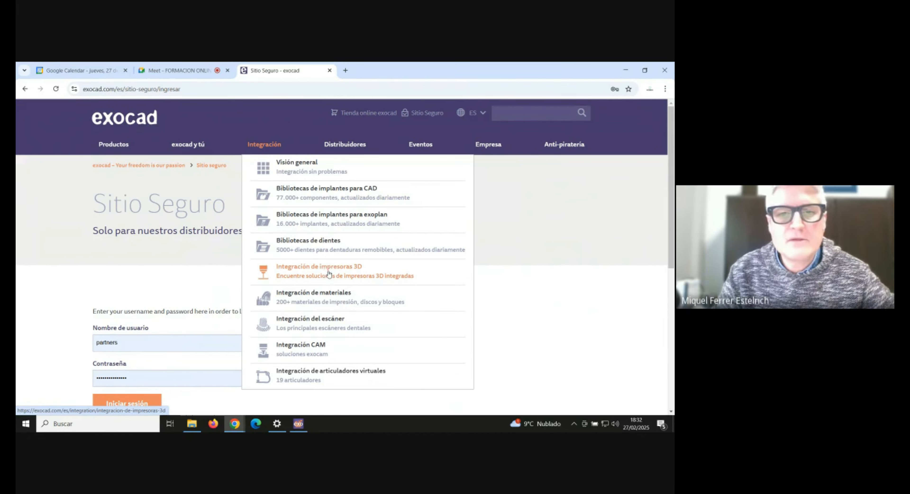
left_click(324, 298)
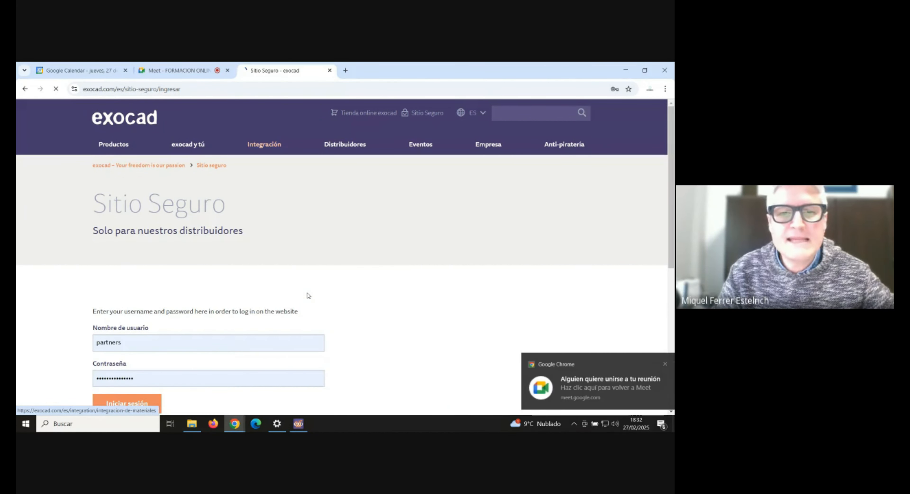
- Admit the waiting participant to the Google Meet call and return to the exocad material integration page
left_click(591, 379)
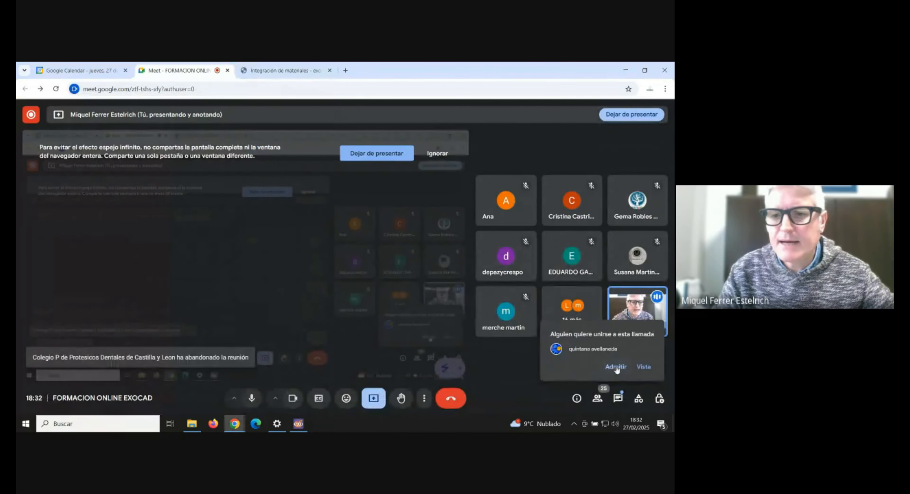
left_click(615, 367)
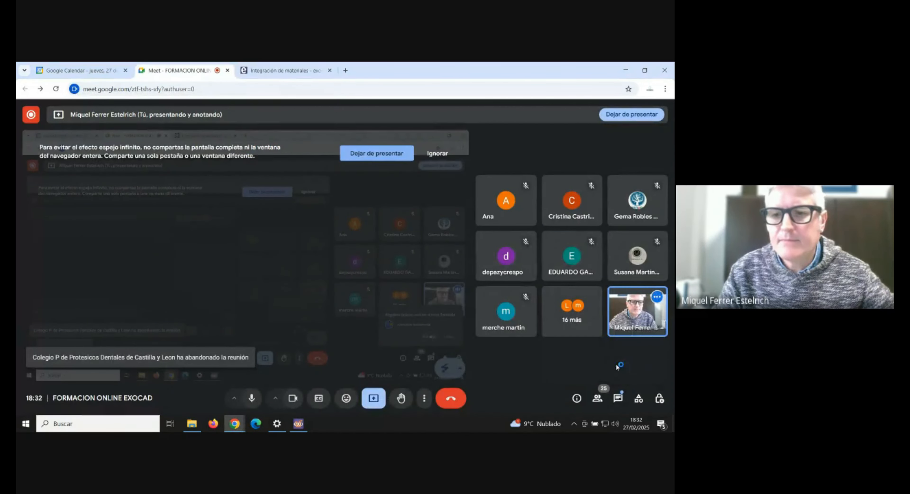
left_click(286, 70)
- Examine the list of milling discs and blocks integrated in DentalCAD, manufacturer by manufacturer
scroll(339, 291, "down", 5)
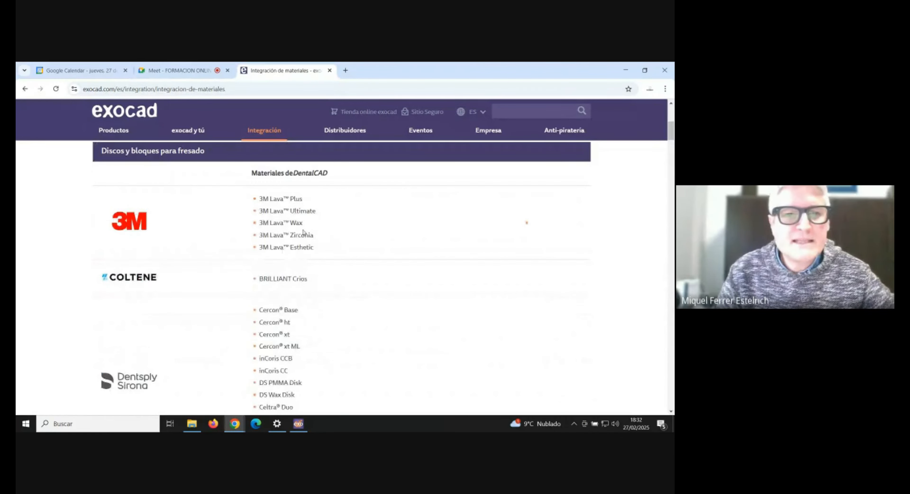
scroll(281, 268, "up", 1)
scroll(263, 260, "down", 2)
scroll(263, 260, "down", 12)
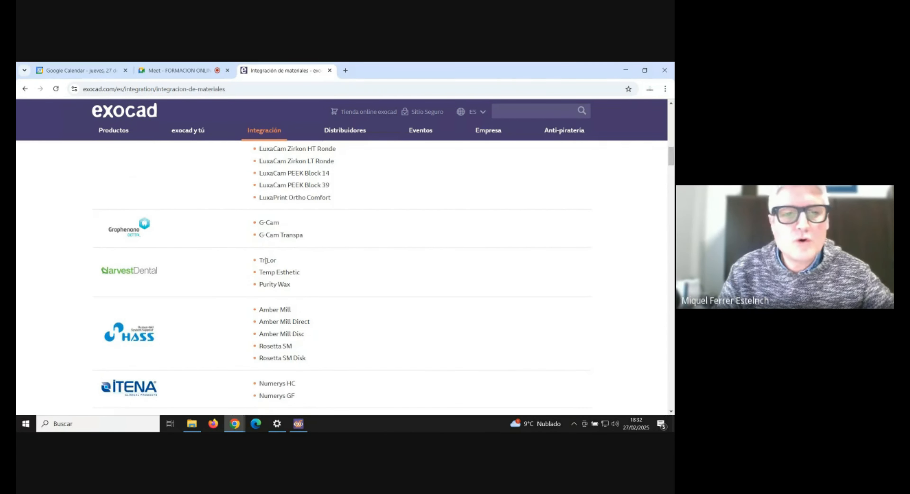
scroll(138, 233, "down", 3)
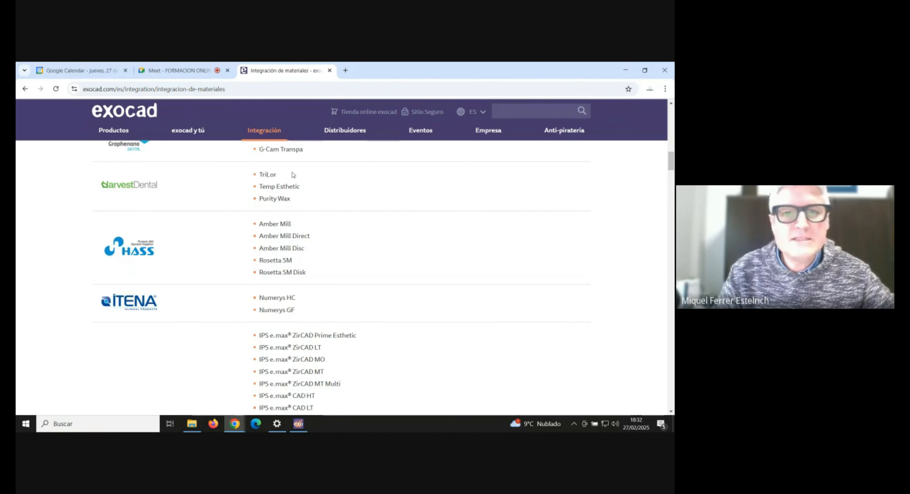
scroll(256, 271, "down", 8)
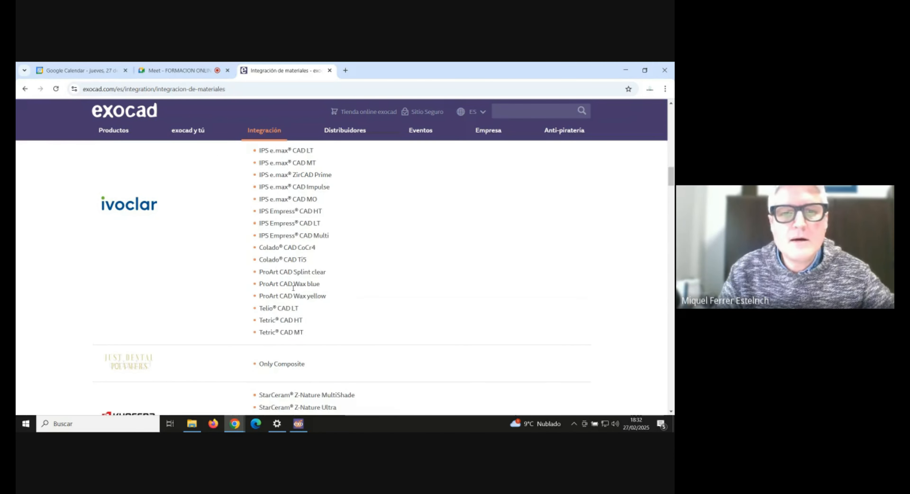
scroll(280, 357, "down", 7)
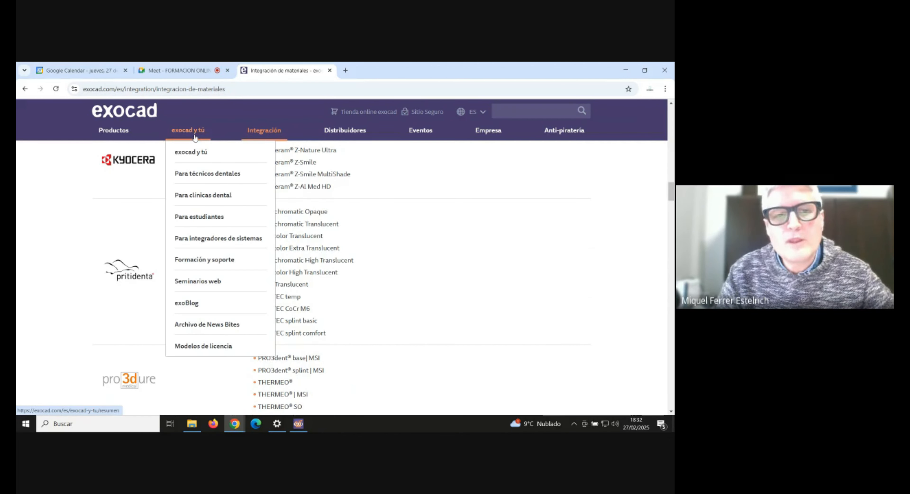
- Open the exocad CAM integration page and review the toolpath calculation providers for exocam
mouse_move(261, 137)
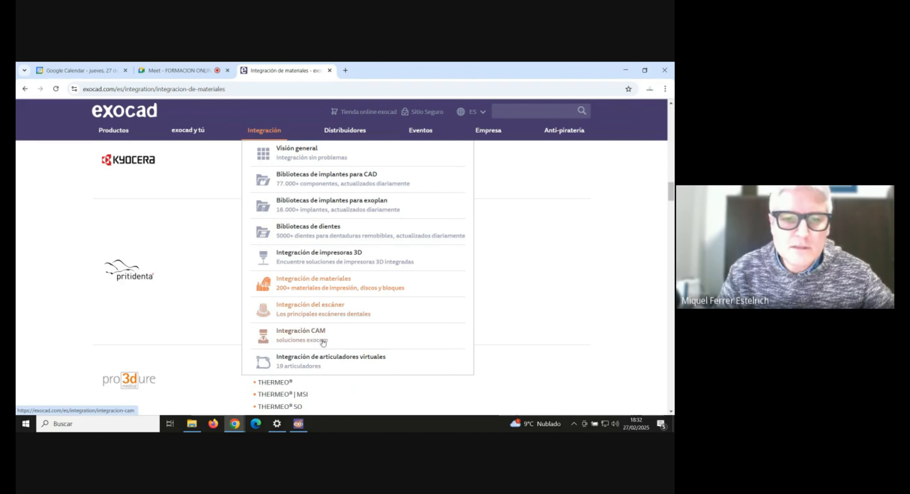
left_click(316, 336)
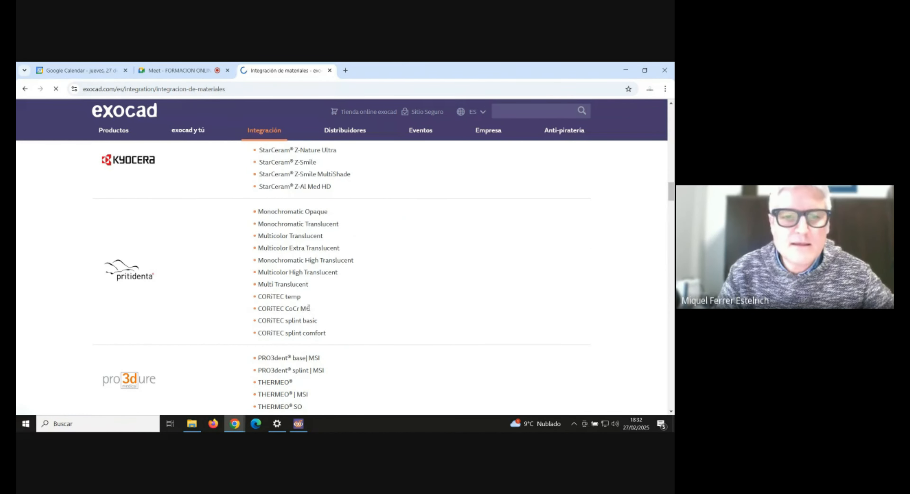
scroll(319, 274, "down", 10)
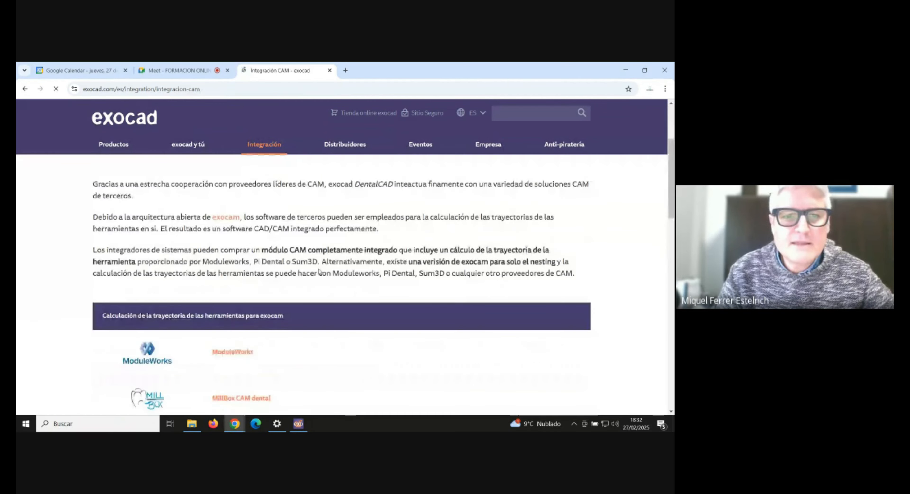
scroll(310, 261, "down", 1)
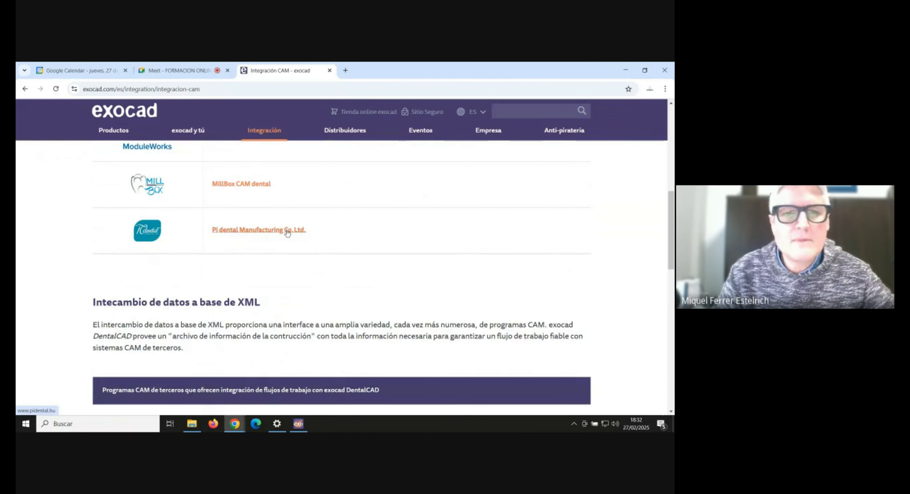
scroll(286, 233, "down", 1)
scroll(286, 236, "up", 2)
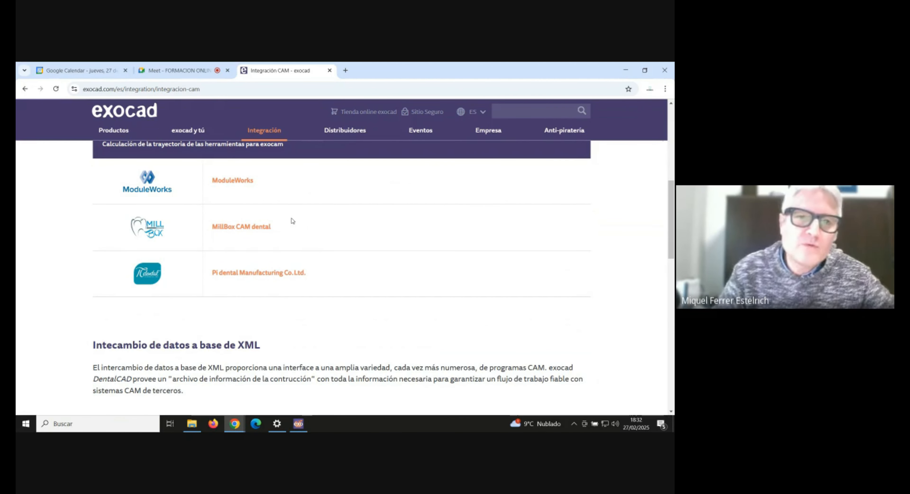
- Switch back to DentalDB, discard the username edit, recheck the dentalshare login, and leave the material configuration selection without connecting
left_click(299, 424)
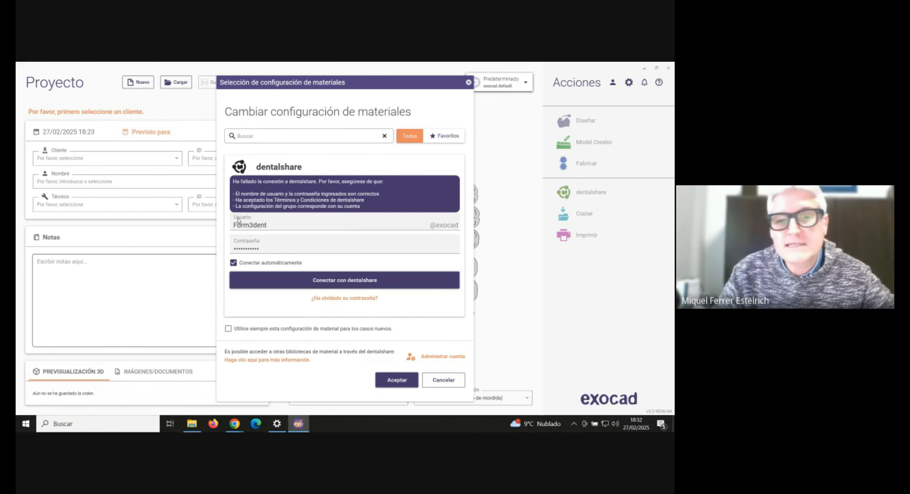
left_click(235, 225)
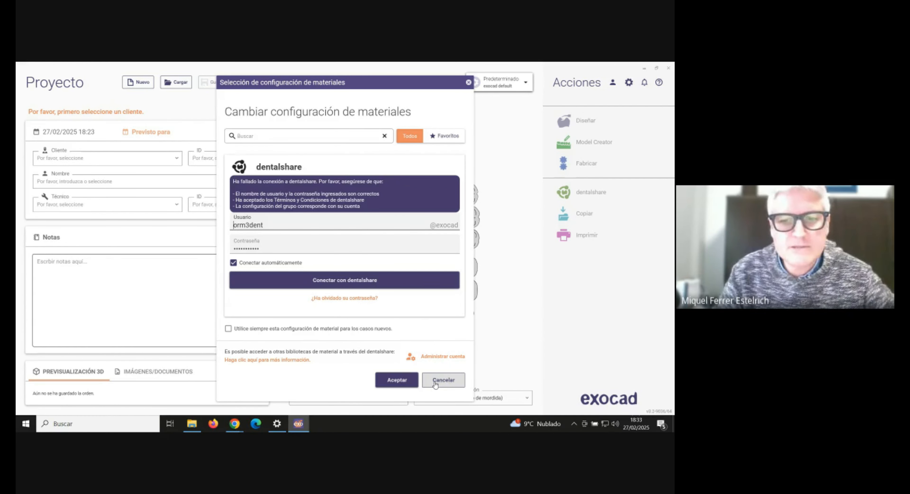
left_click(443, 380)
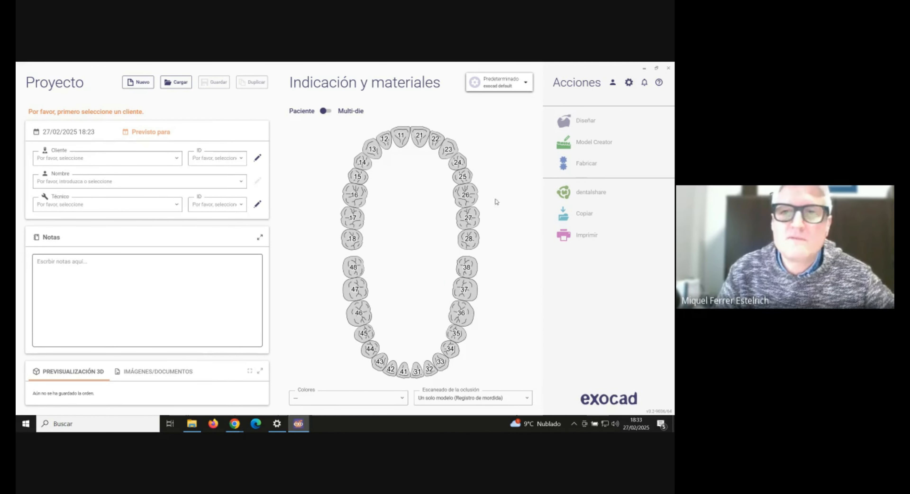
left_click(510, 87)
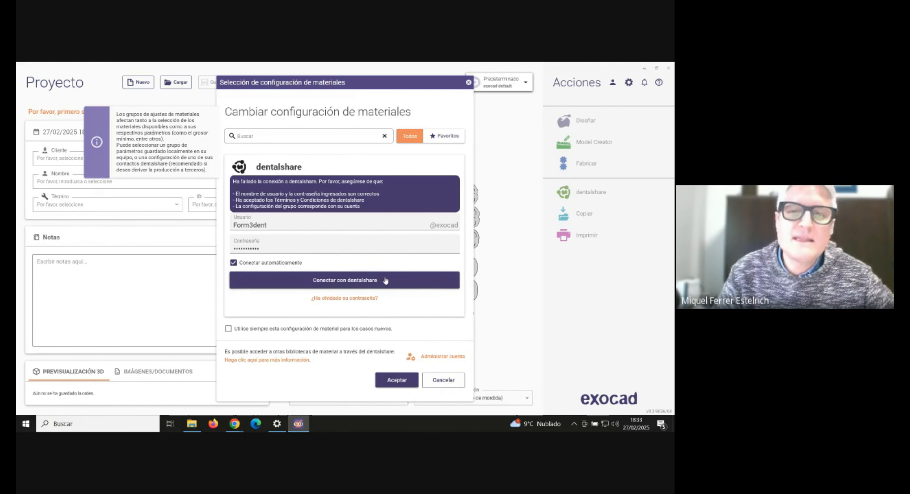
left_click(444, 381)
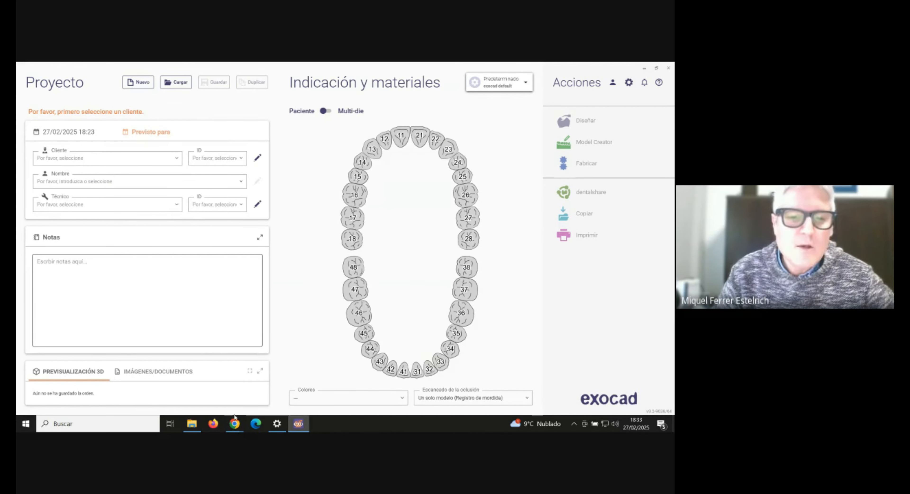
- Switch to the exocad website in Chrome and open the 3D printer integration page
left_click(257, 423)
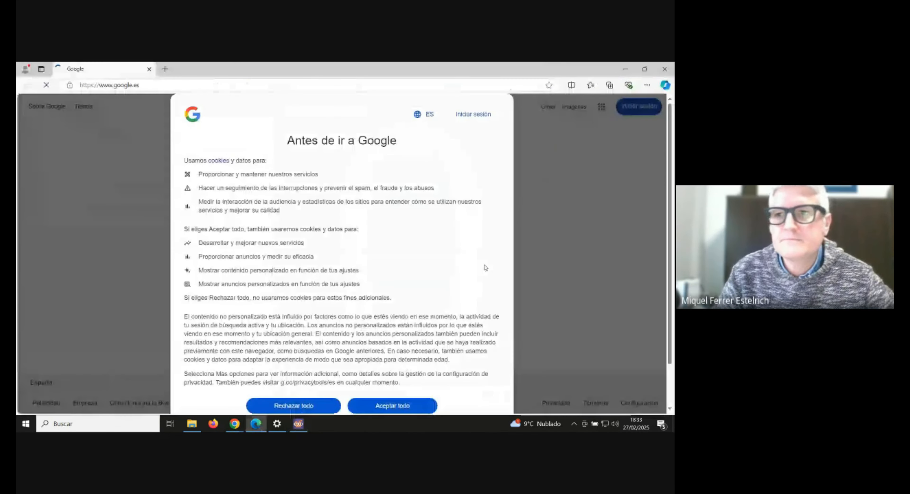
left_click(256, 423)
mouse_move(234, 423)
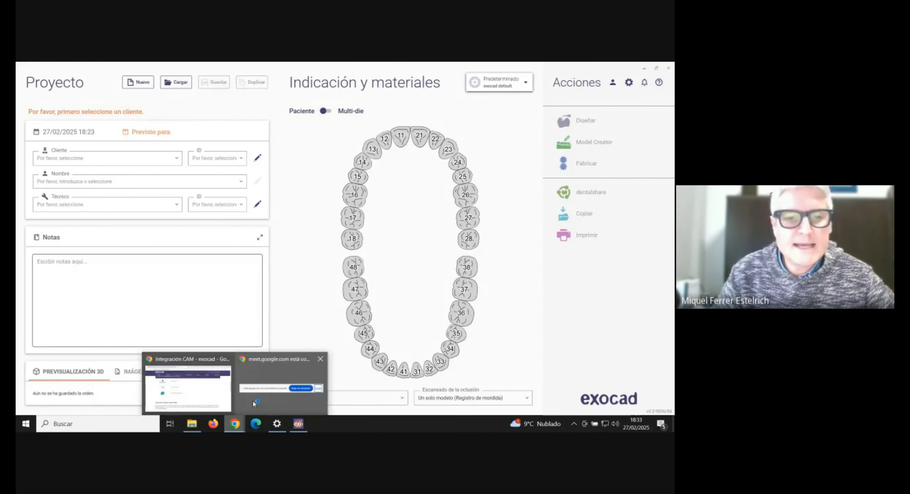
left_click(212, 403)
scroll(254, 226, "up", 1)
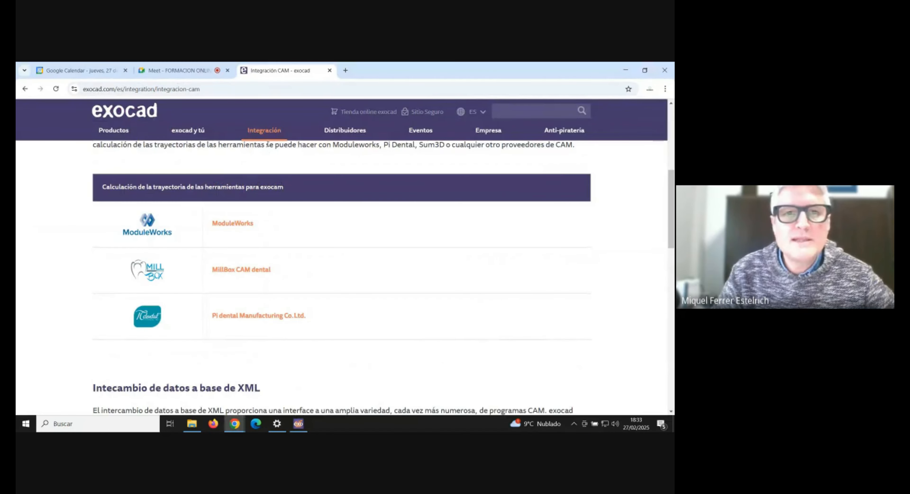
mouse_move(261, 136)
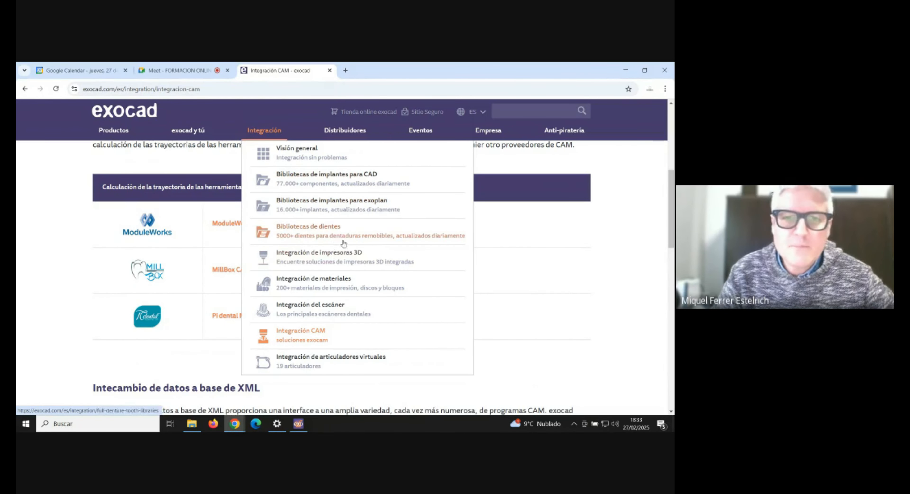
left_click(306, 257)
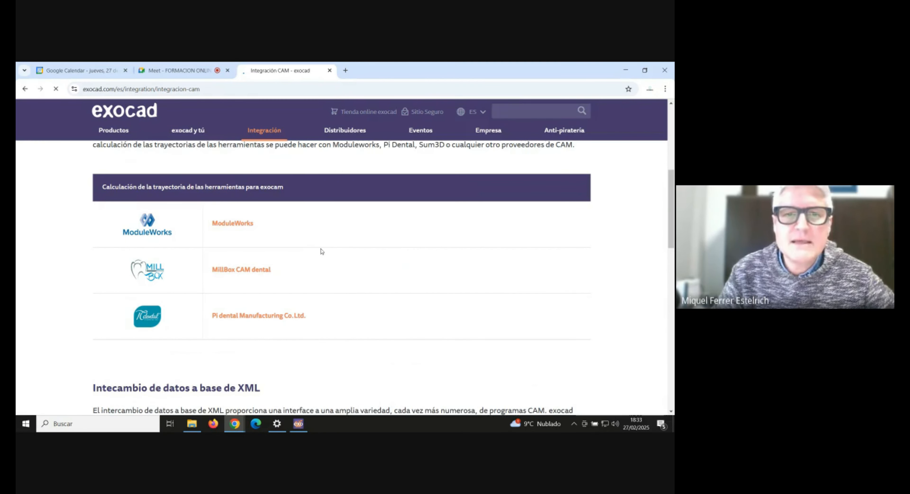
scroll(318, 254, "down", 3)
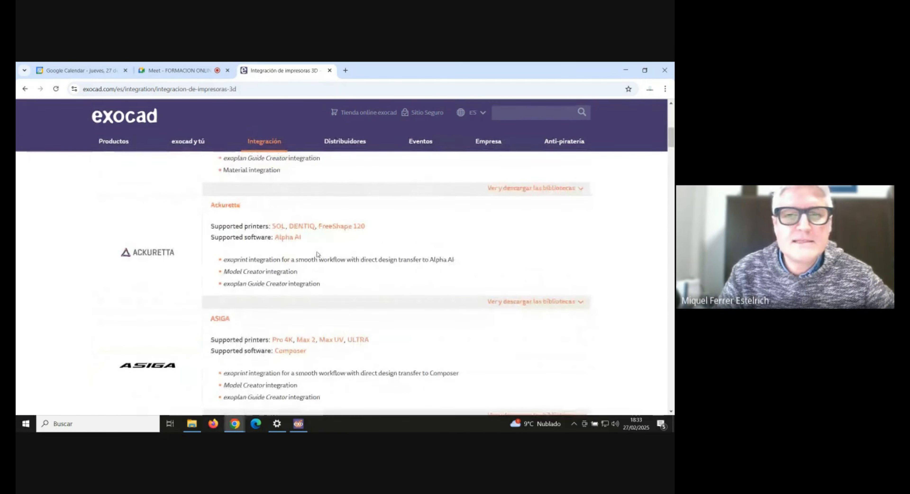
- Expand the 3D Systems NextDent library download section and examine the list of integrated 3D printers, manufacturer by manufacturer
left_click(518, 190)
scroll(341, 226, "up", 1)
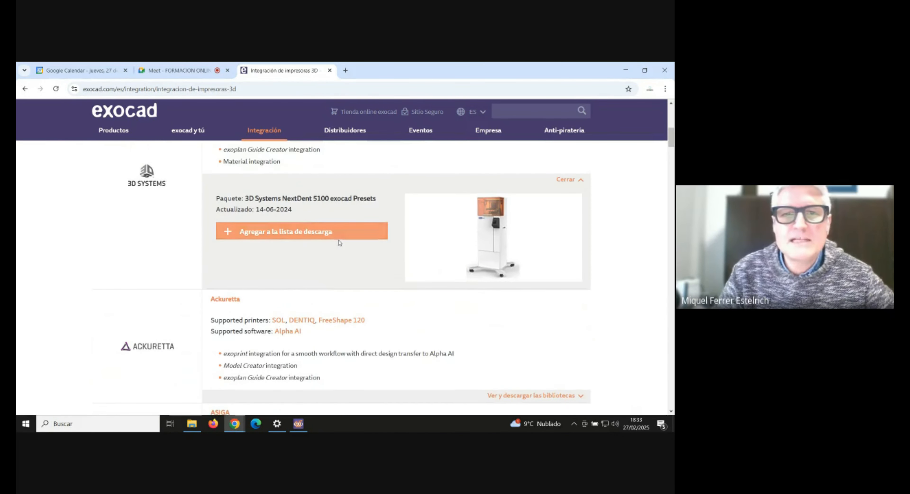
scroll(389, 235, "up", 1)
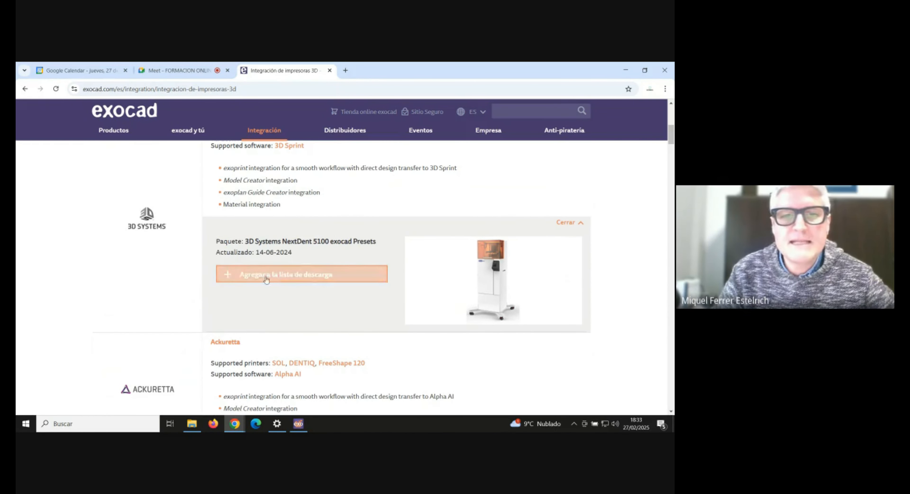
scroll(268, 244, "up", 1)
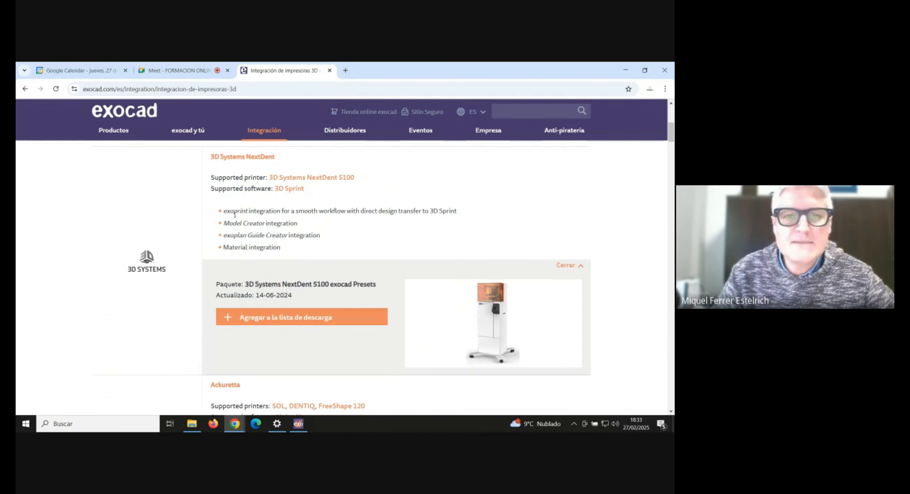
scroll(320, 229, "down", 12)
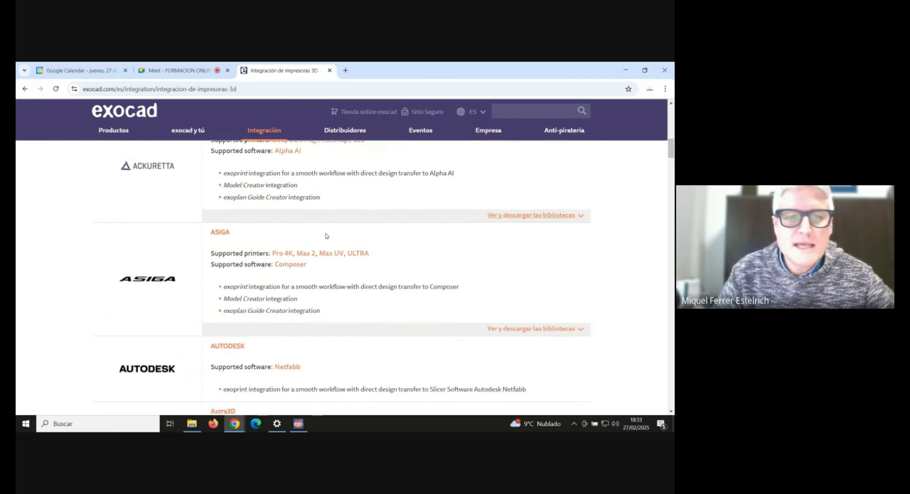
scroll(319, 235, "down", 5)
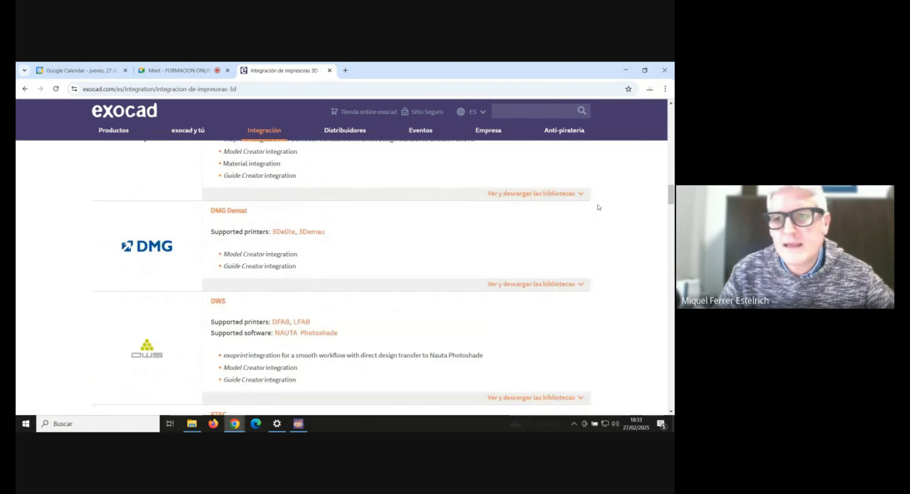
left_click_drag(670, 195, 632, 303)
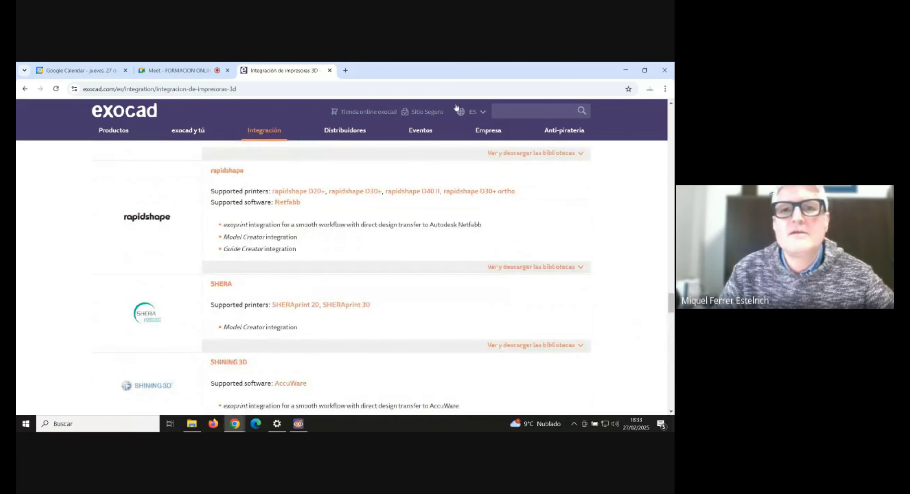
- Minimize the browser to return to DentalDB and point out the material configuration selector
left_click(625, 70)
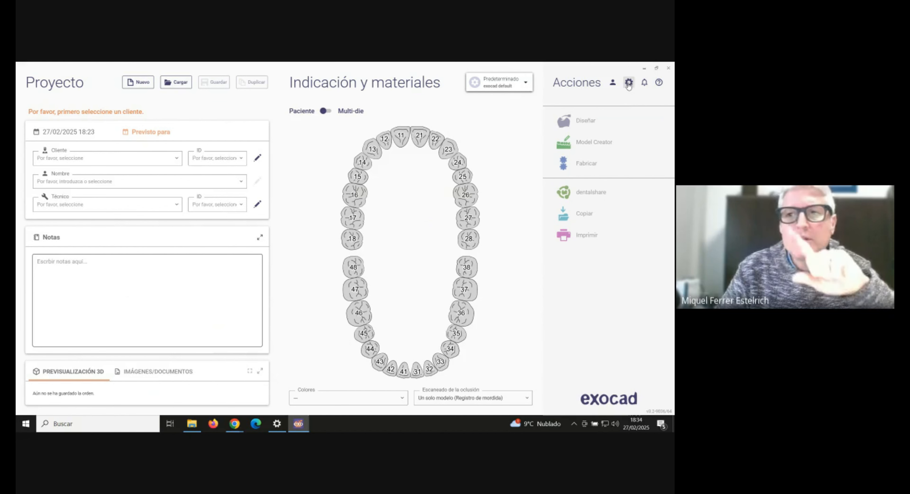
left_click(508, 85)
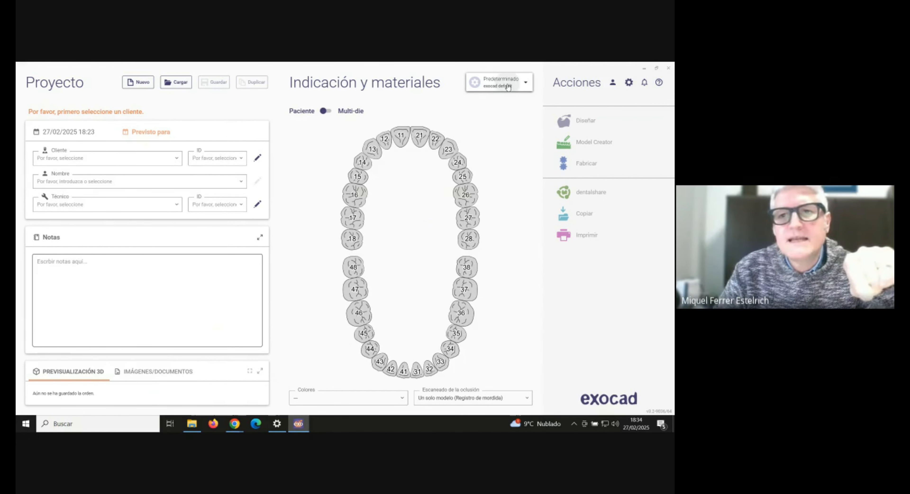
left_click(468, 83)
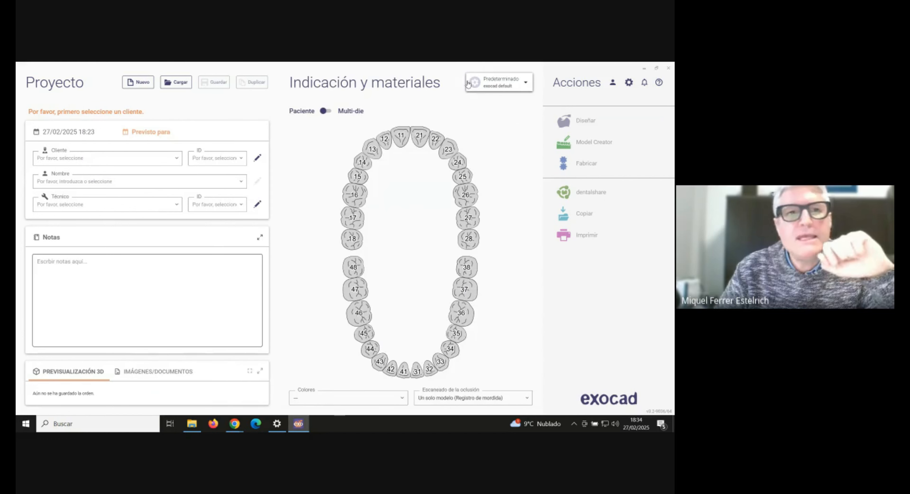
- Check the existing clients, add a new client named "curso online C Y L", and select it for the project
left_click(159, 161)
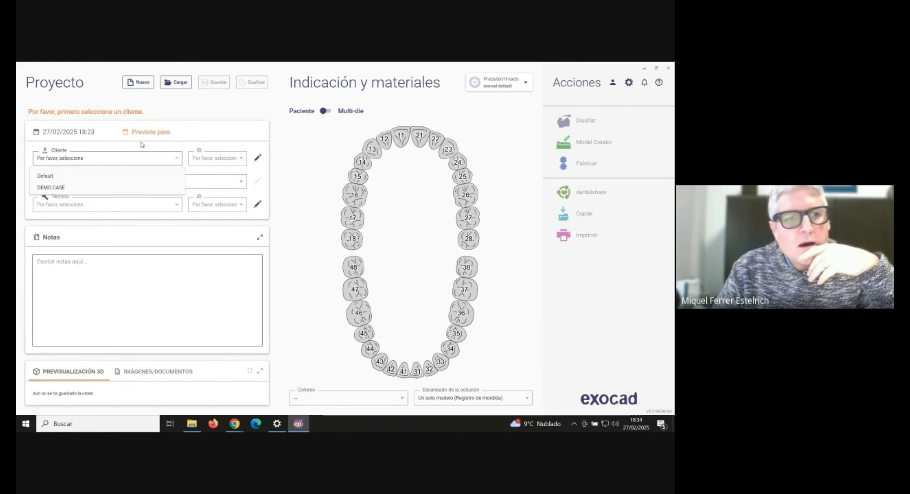
left_click(207, 136)
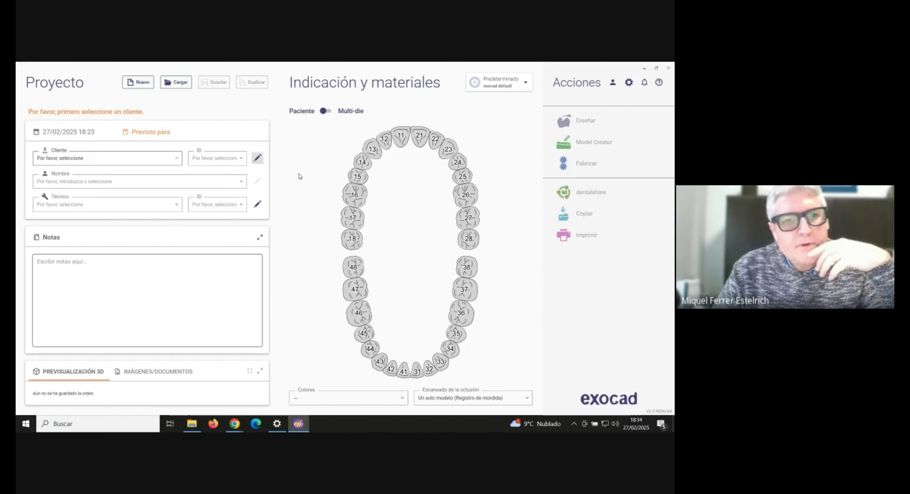
left_click(257, 158)
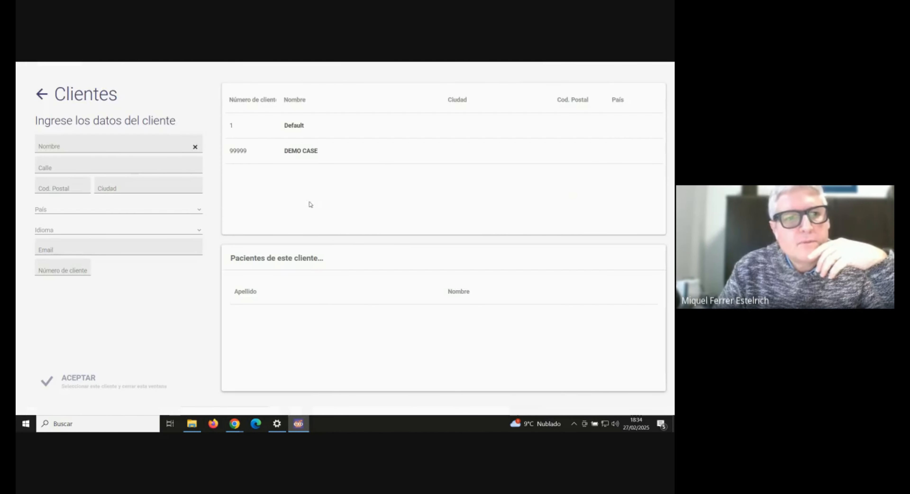
left_click(55, 145)
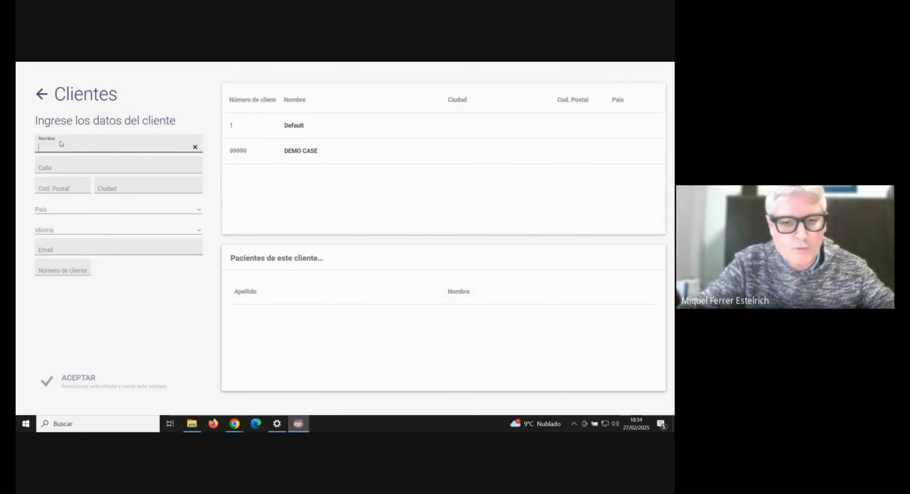
type("curso online ")
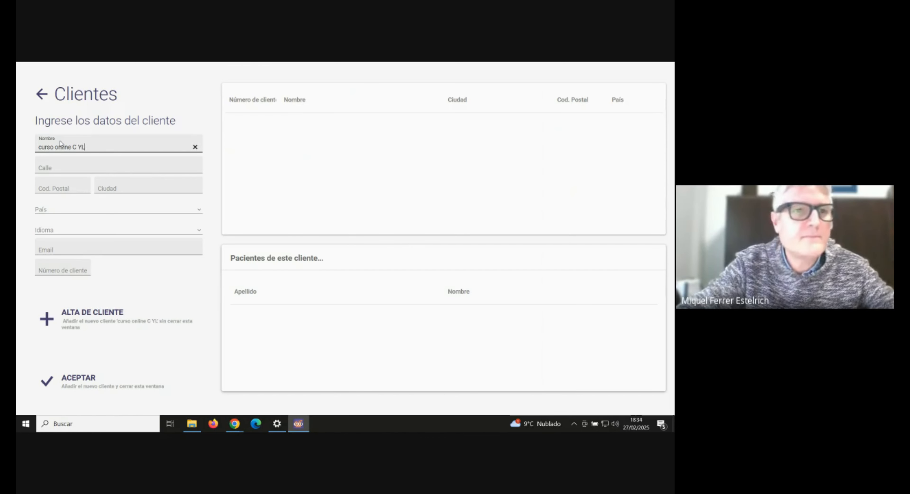
type("C Y L")
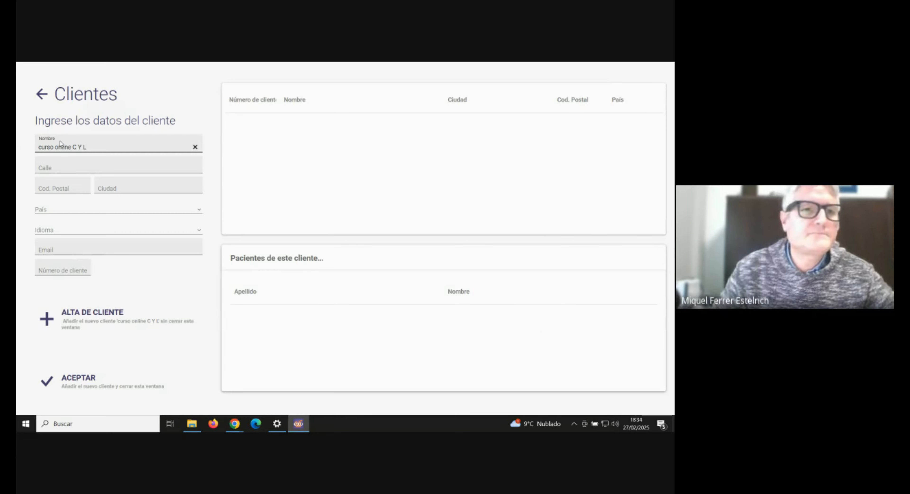
left_click(63, 384)
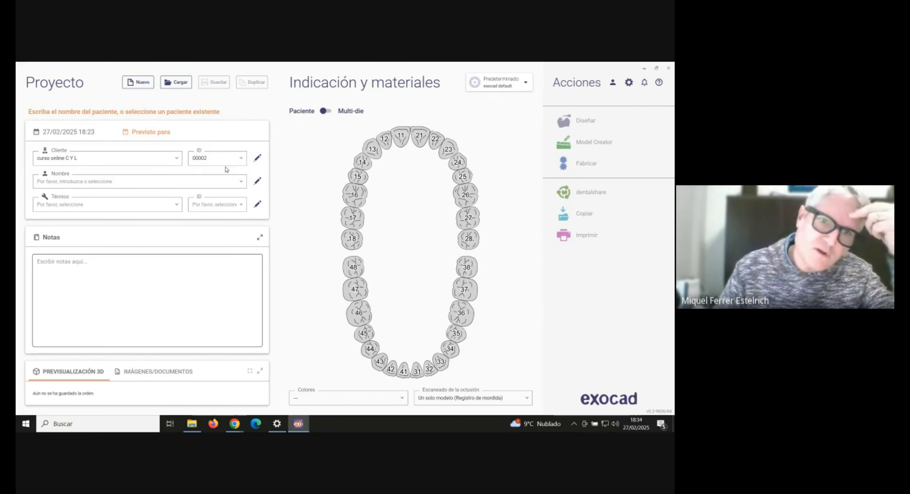
- Review the available client IDs and the new client's record in the client list, and return to the project
left_click(241, 161)
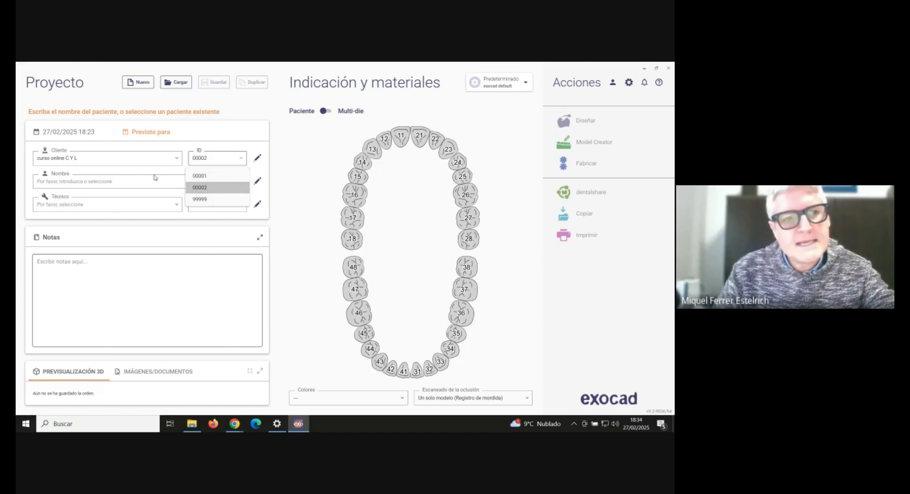
left_click(129, 159)
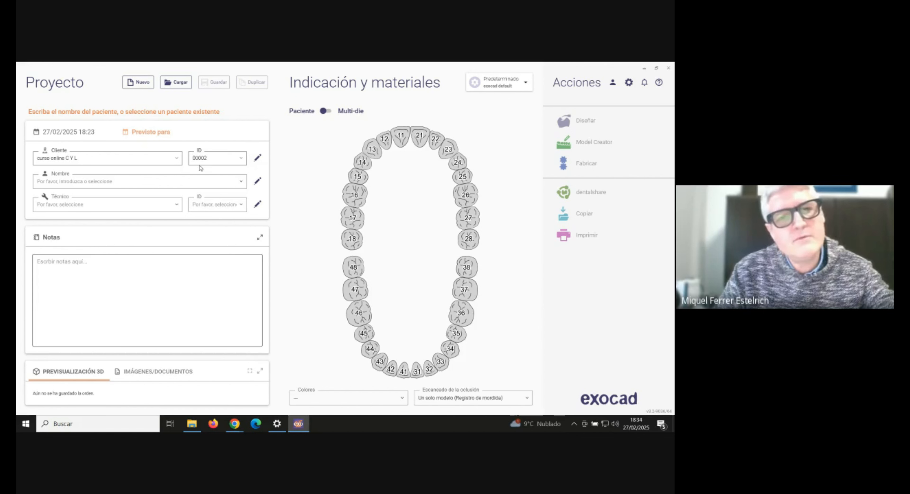
left_click(258, 158)
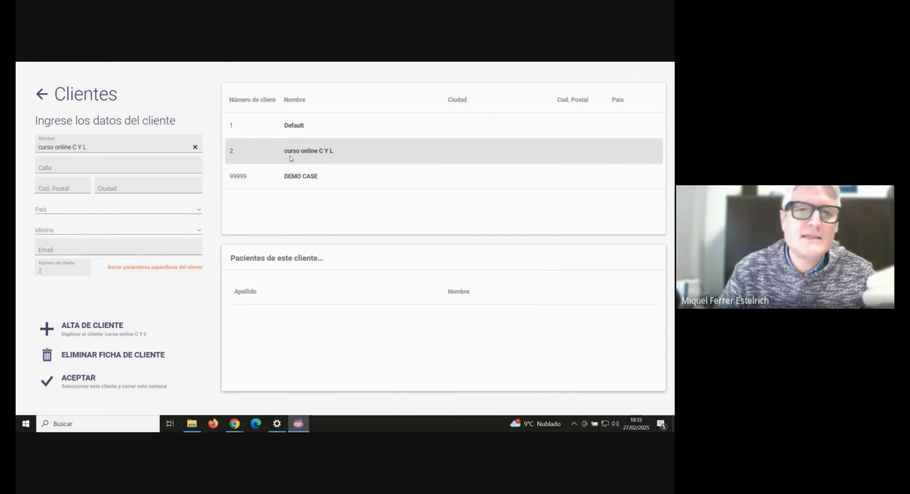
left_click(43, 94)
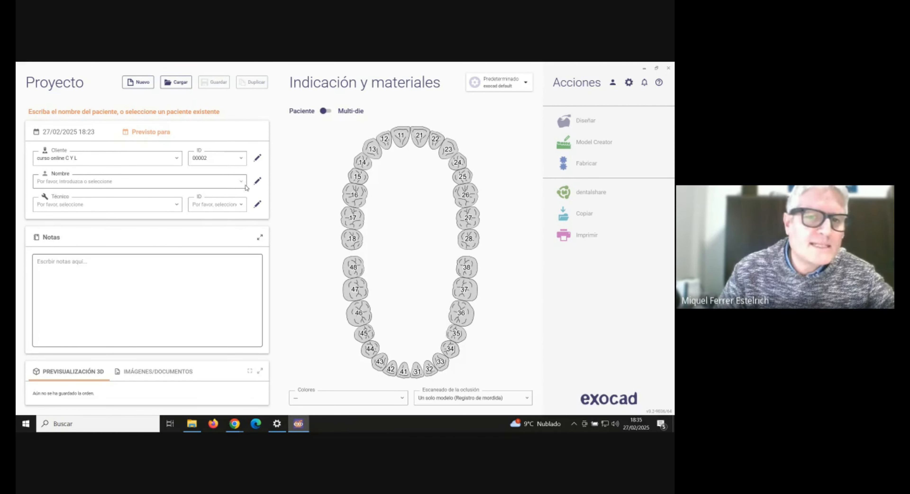
- Add a new patient for this client, entering the patient's first name and a reference number as surname, and accept
left_click(257, 184)
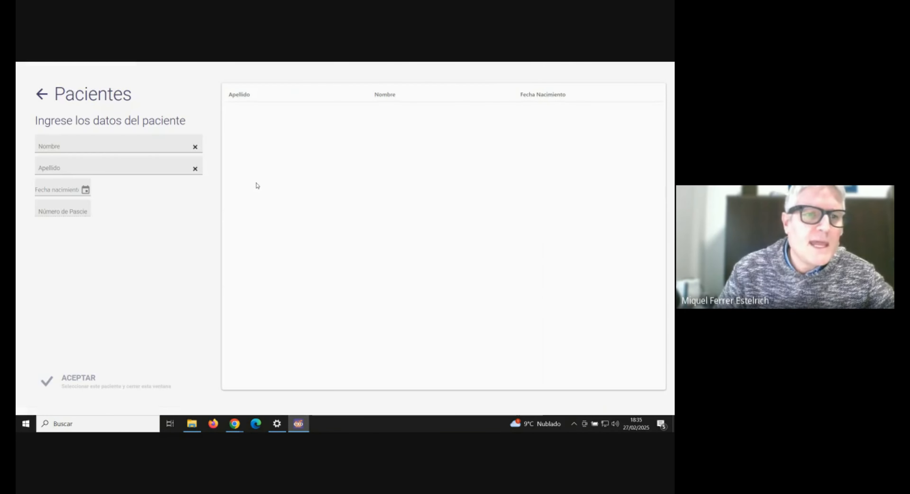
left_click(103, 148)
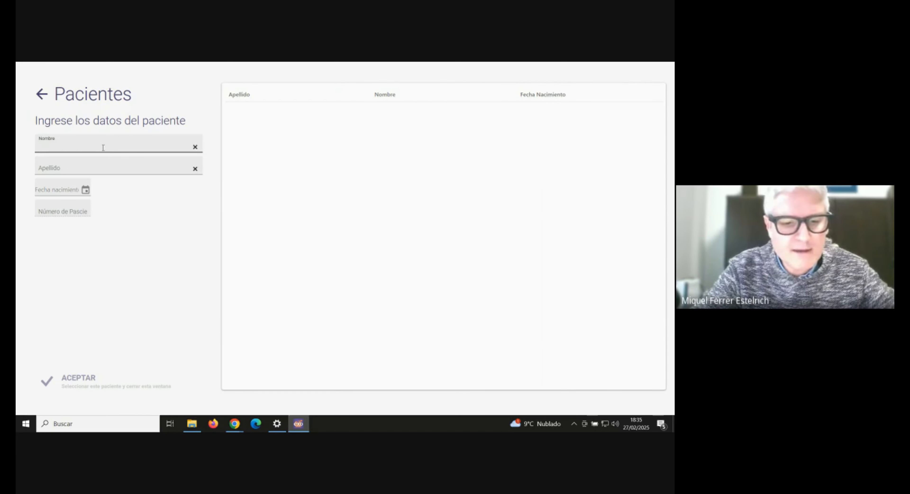
type("PEPITO")
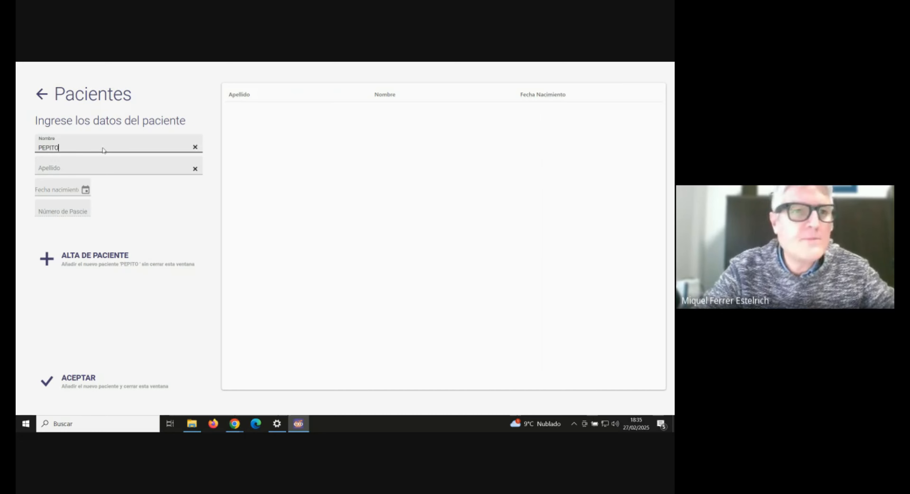
left_click(88, 167)
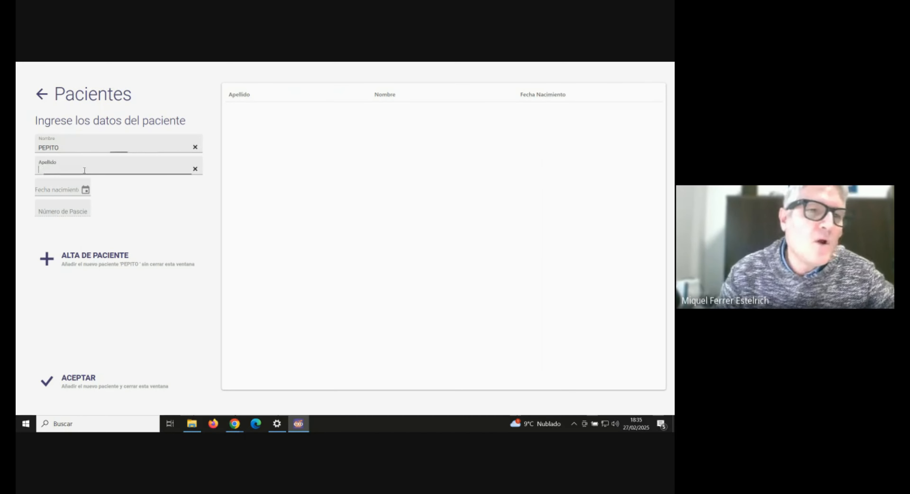
type("3244")
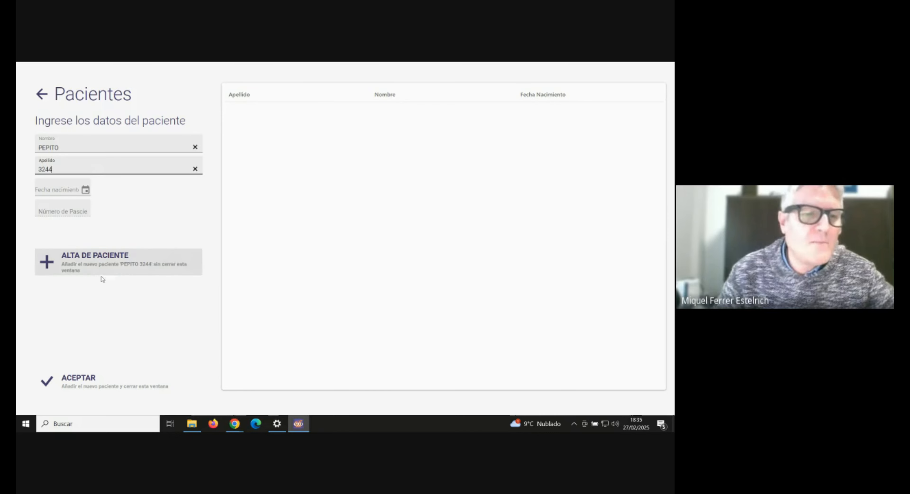
left_click(64, 385)
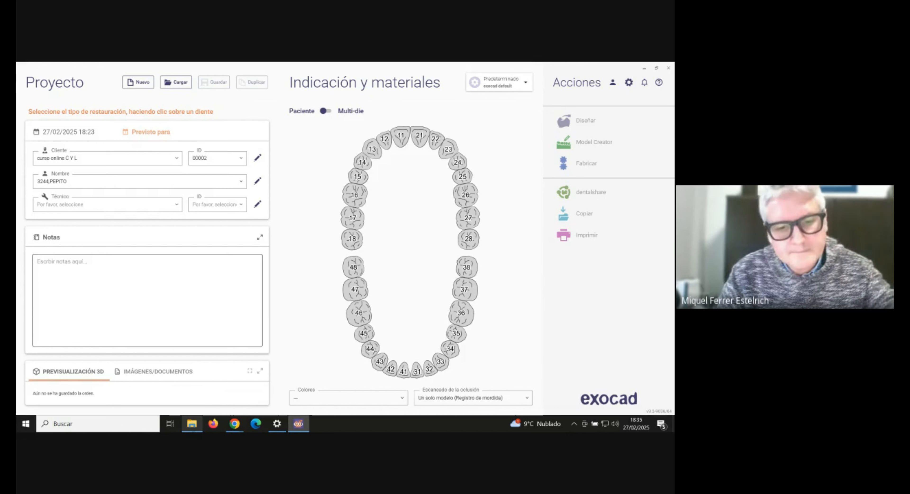
- Check the patient entries available for this client in the project's name selection
mouse_move(196, 430)
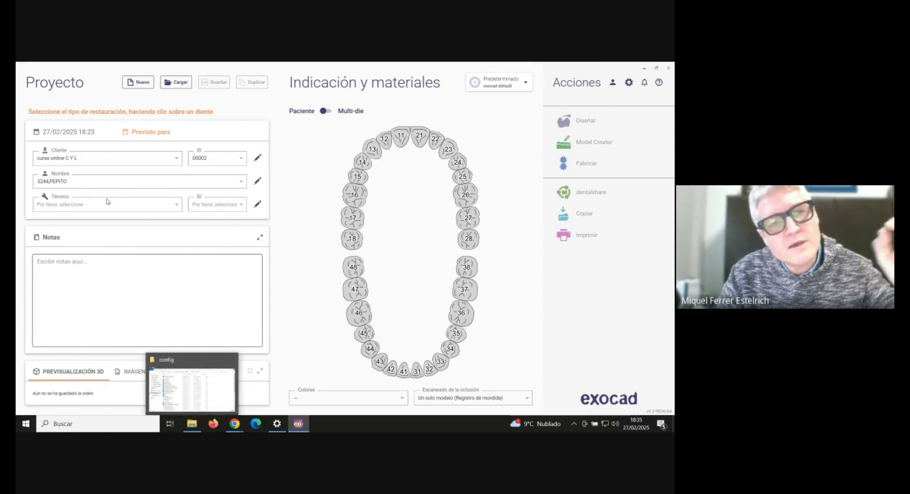
left_click(55, 182)
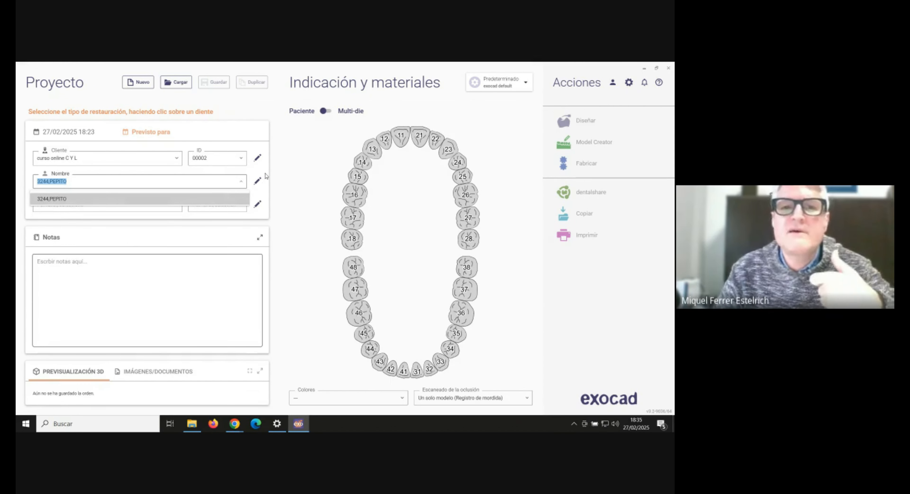
left_click(303, 174)
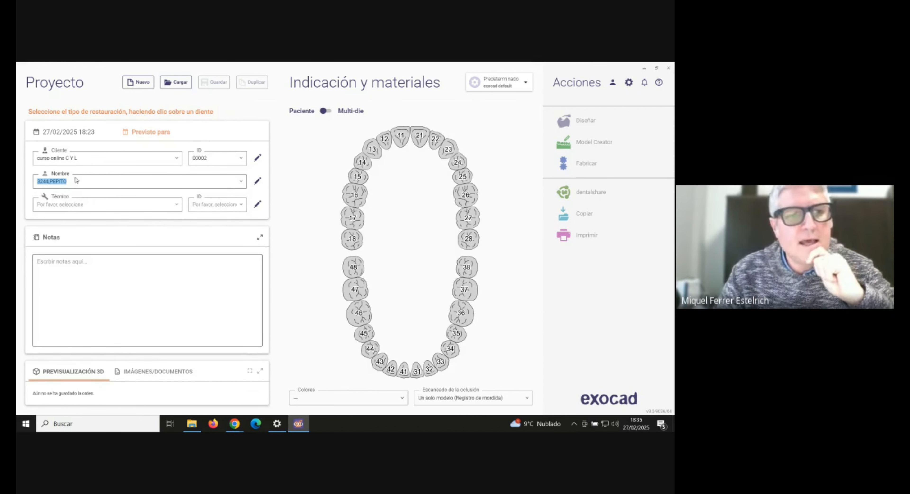
- Add a new technician with only the first name entered and accept it as the project's technician
left_click(138, 206)
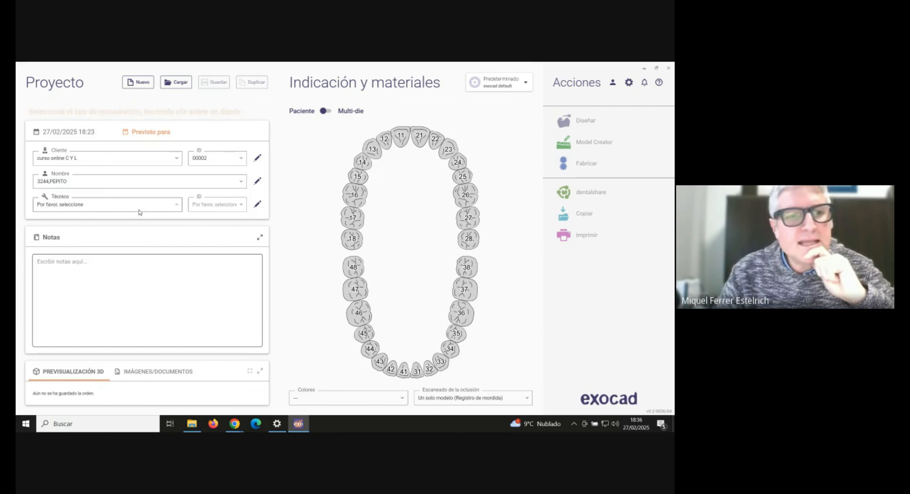
left_click(104, 208)
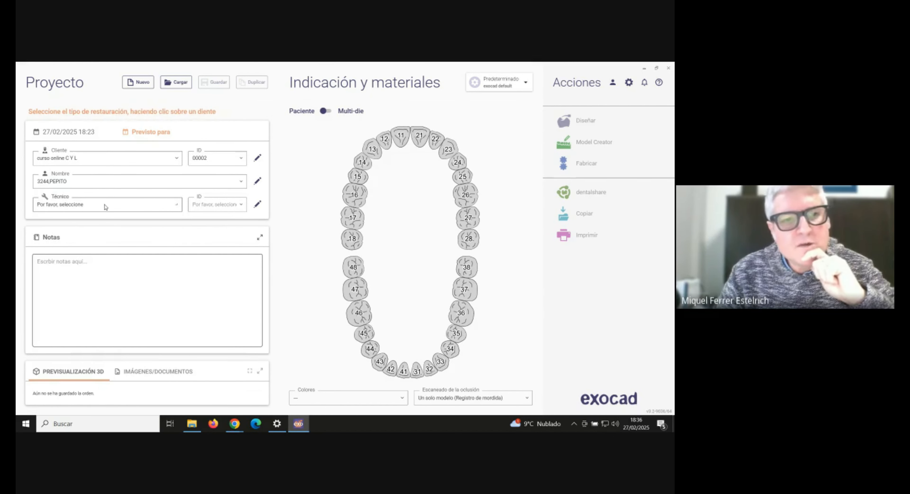
left_click(256, 205)
left_click(106, 145)
type("miq")
key("BackSpace")
key("BackSpace")
key("BackSpace")
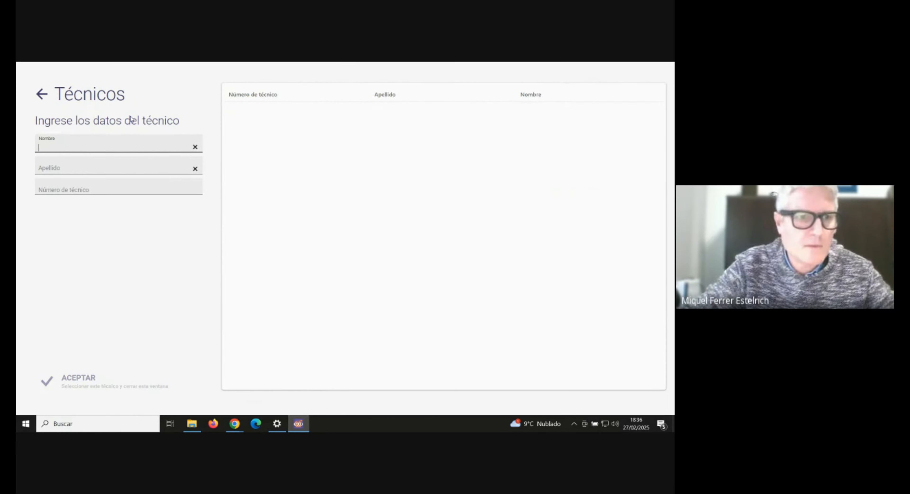
type("Miquel")
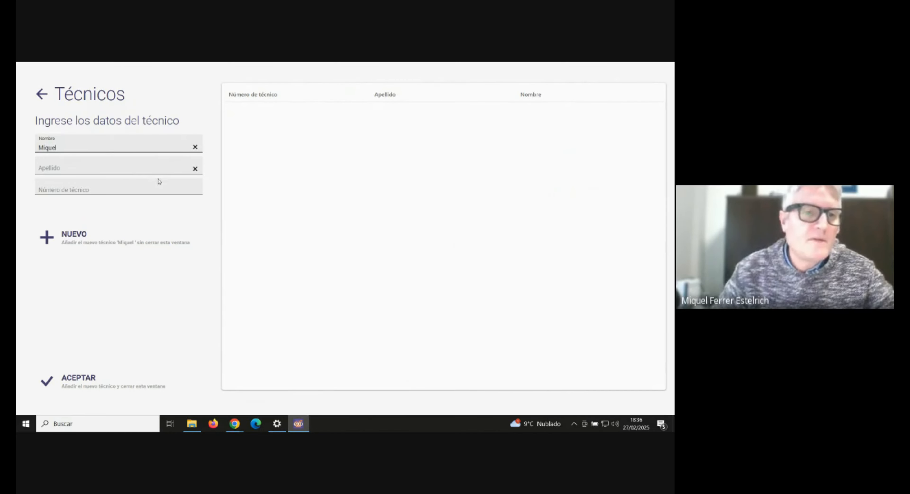
left_click(94, 396)
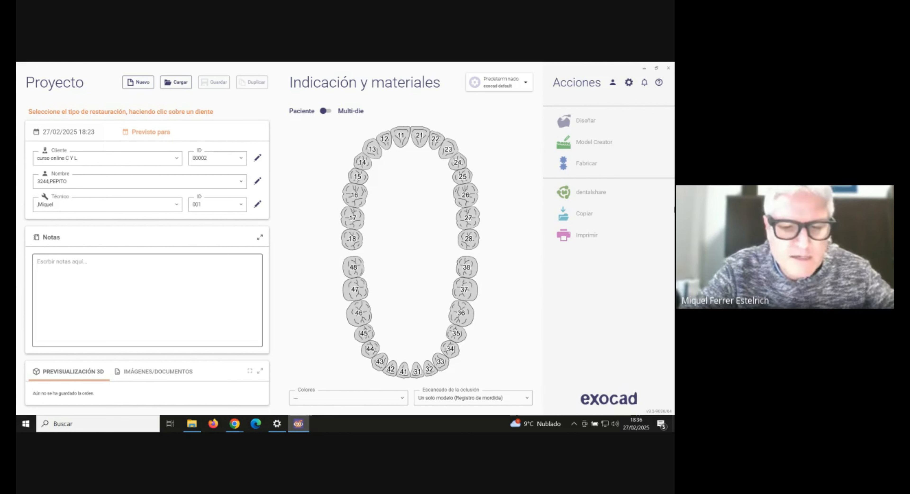
- Write the project note "el paciente se va viaje implnte 3i. scanbody ipd"
type("el paciente se va viaje")
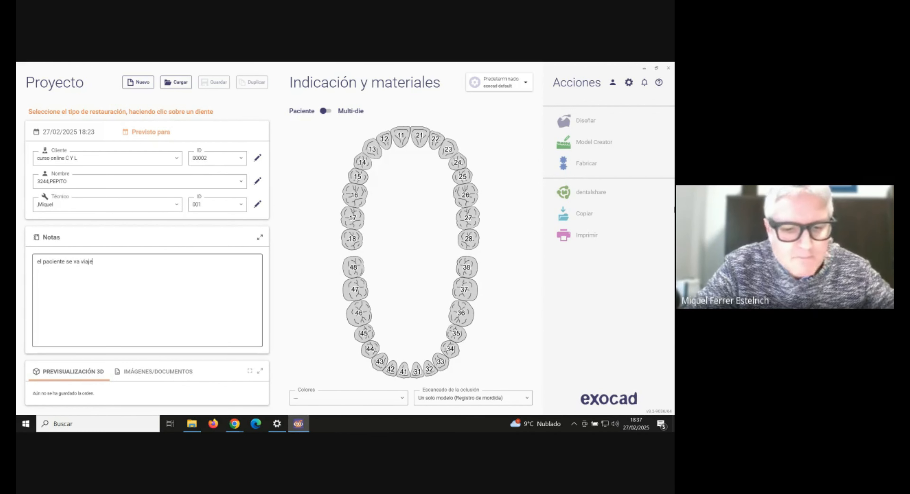
type("imp")
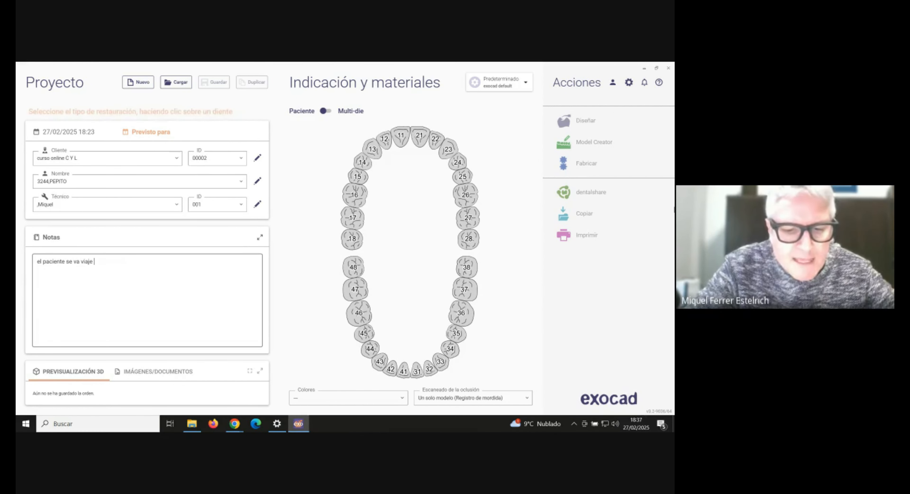
type("lnt")
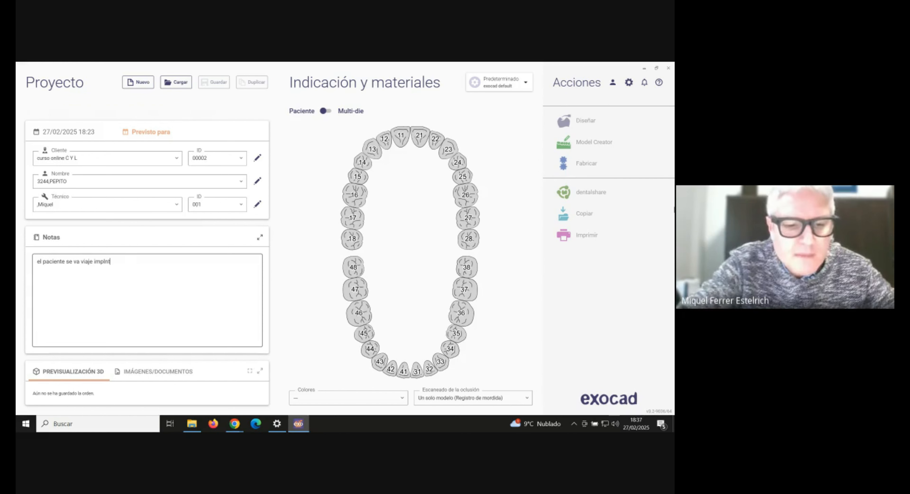
type("e 3i")
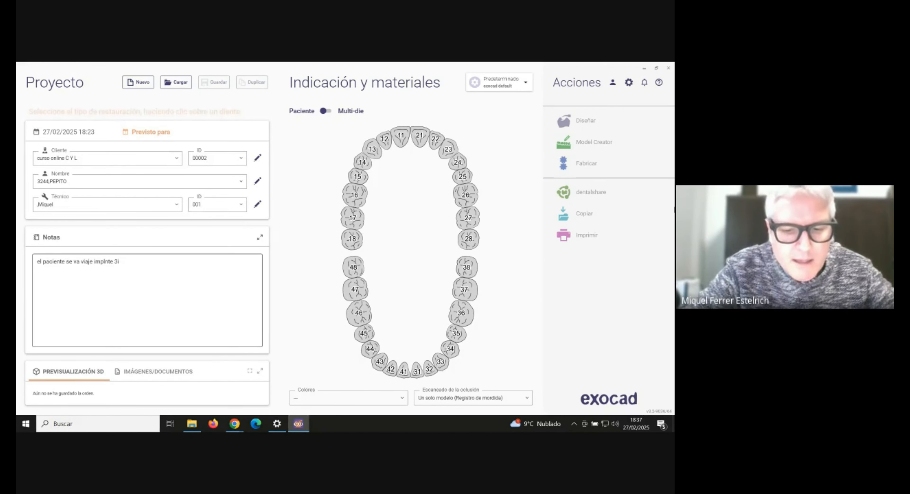
type(".")
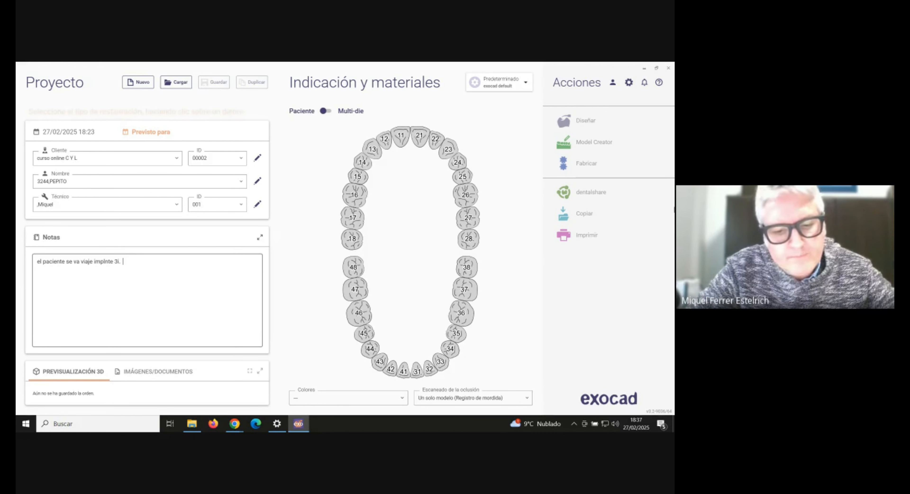
type("scanbo")
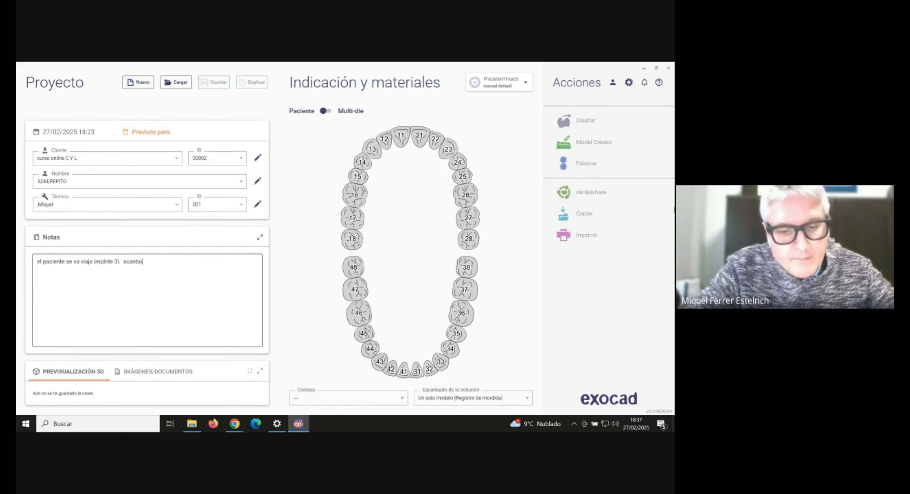
type("dy ipd")
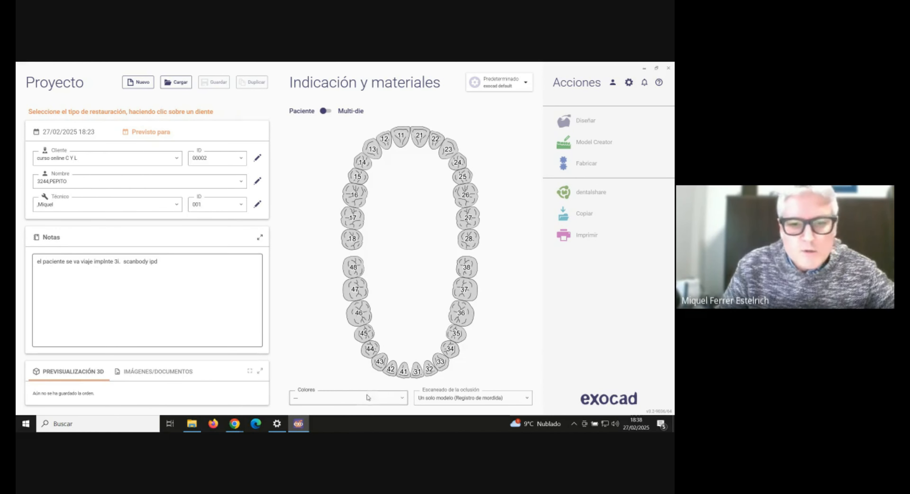
- Set the project shade to A1 with occlusion scan Un solo modelo (Registro de mordida), and open tooth 13's restoration settings
left_click(396, 403)
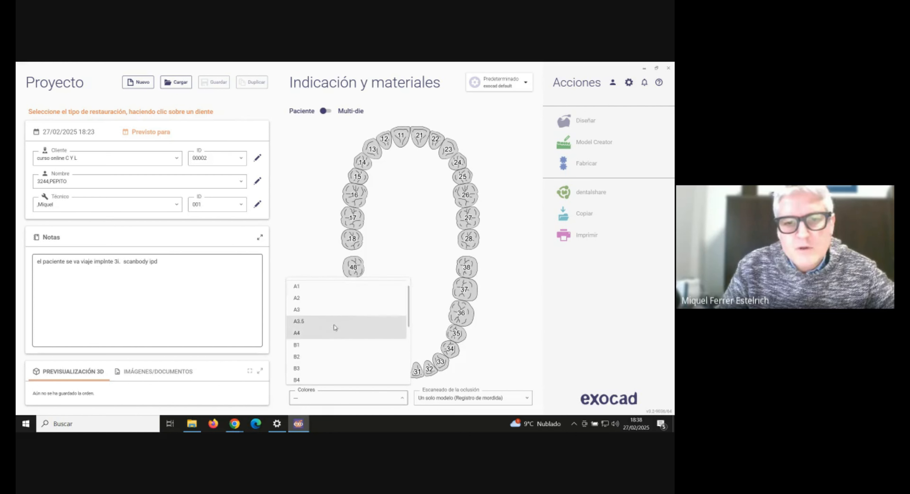
left_click(308, 290)
left_click(465, 401)
left_click(466, 378)
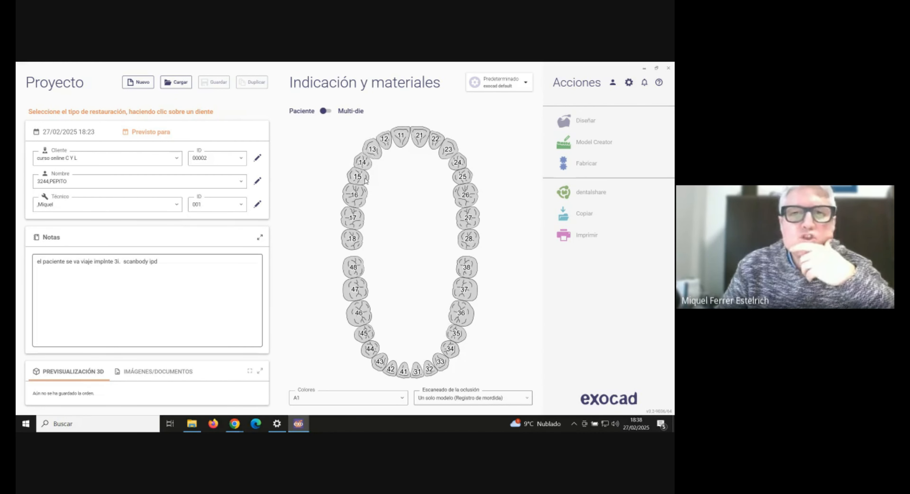
left_click(373, 152)
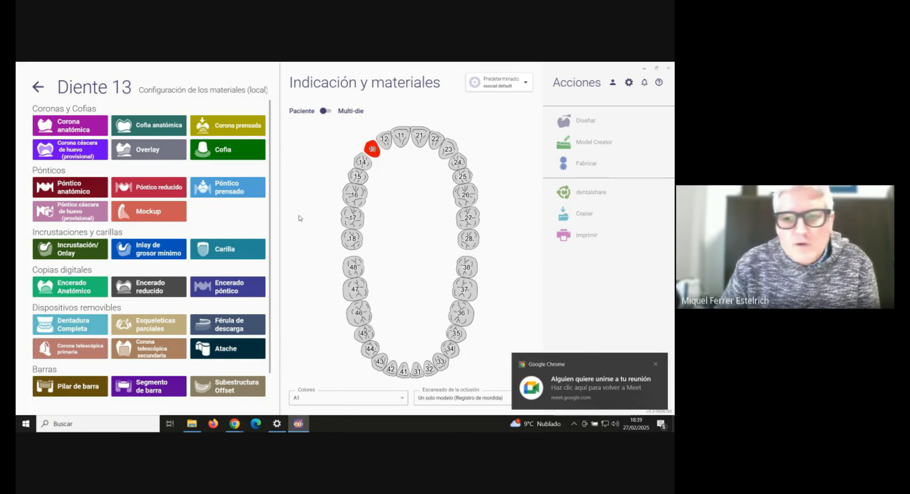
- Switch to the Google Meet call, admit the waiting participant, and return to the exocad project
left_click(580, 376)
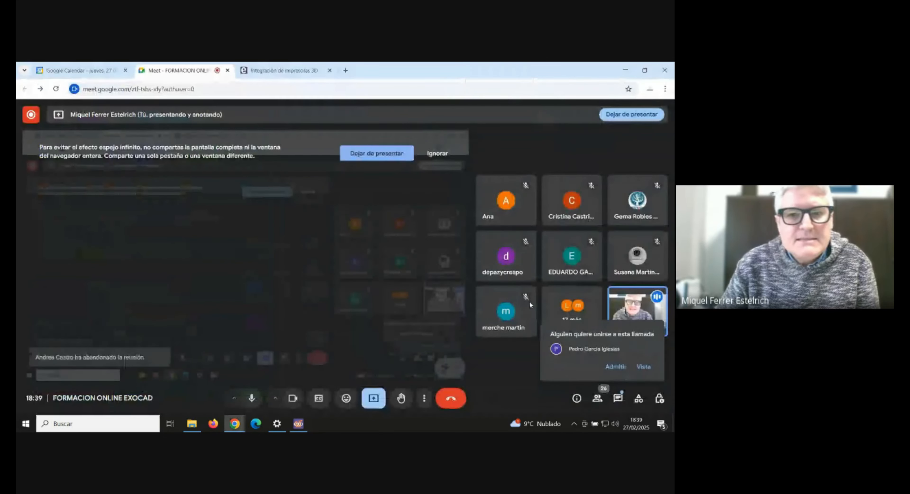
left_click(615, 368)
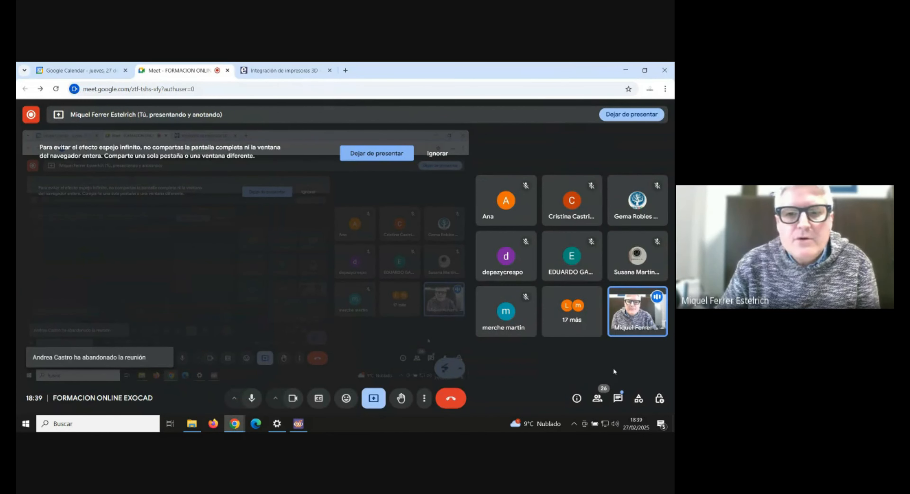
left_click(625, 72)
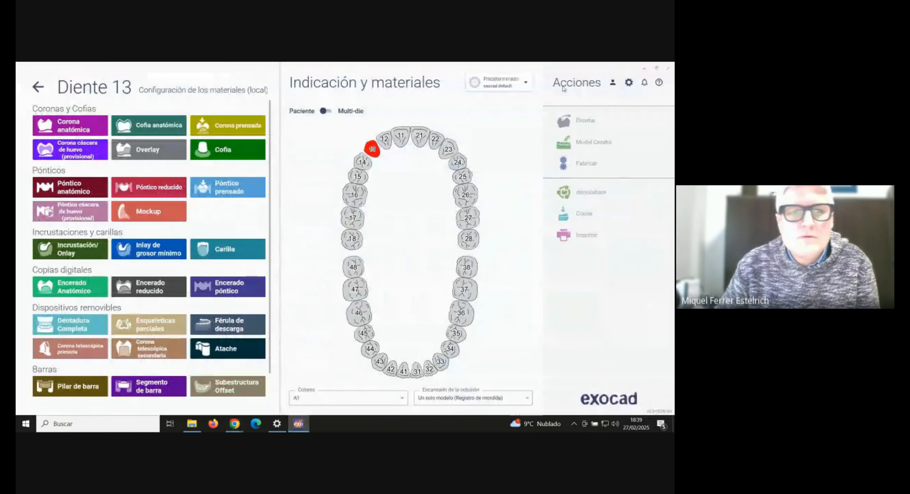
- Compare the Corona anatómica and Cofia anatómica types with their Encerado Anatómico and Encerado reducido counterparts for tooth 13
left_click(82, 130)
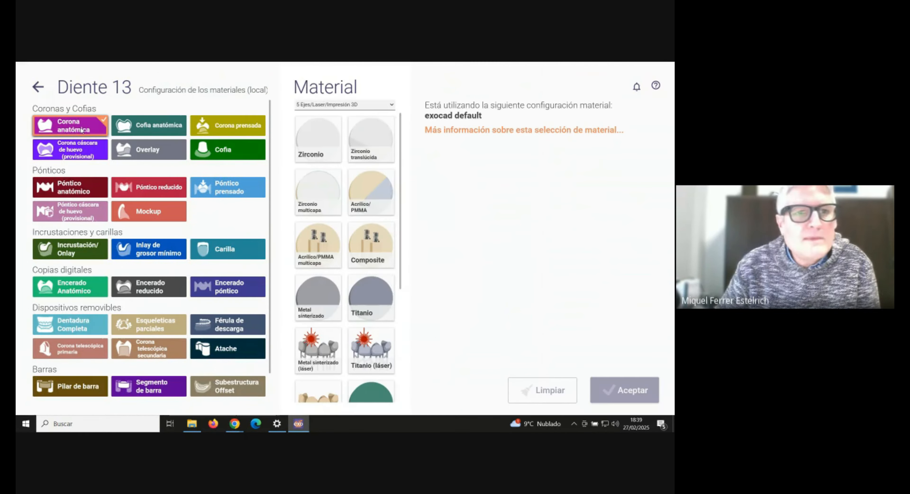
left_click(140, 127)
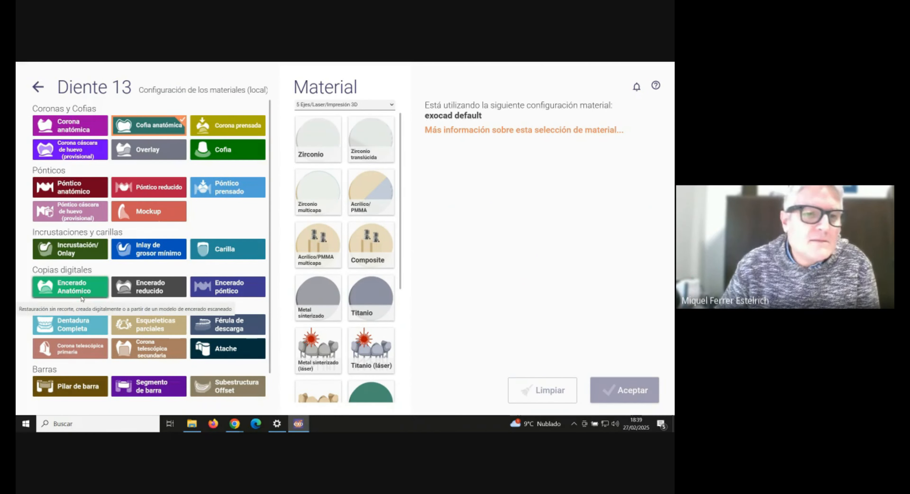
left_click(86, 289)
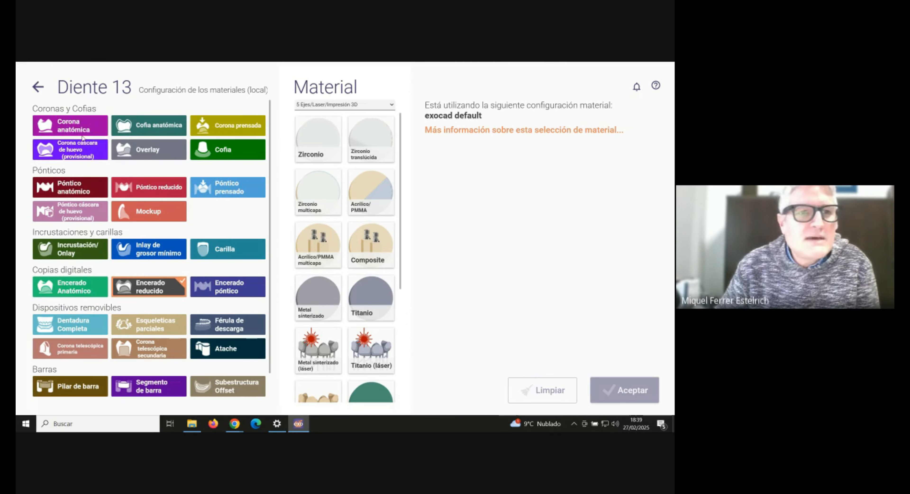
left_click(74, 126)
left_click(71, 290)
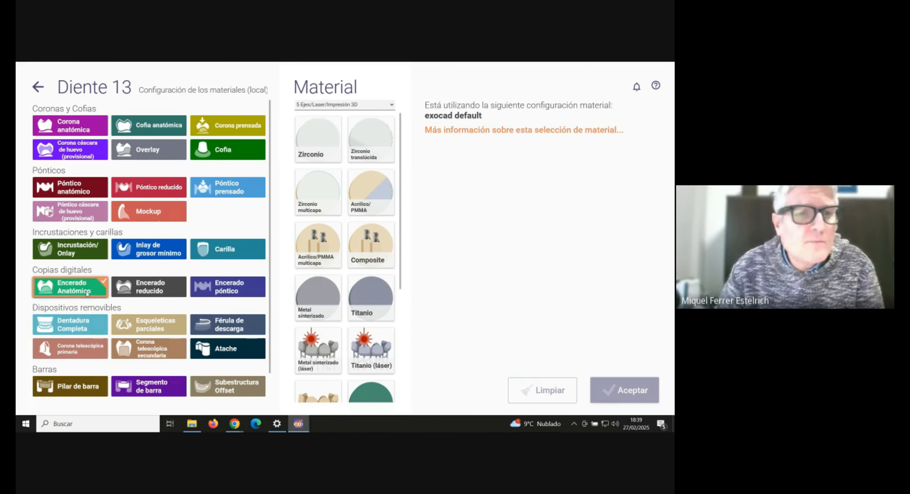
- Choose Corona anatómica in Zirconio for tooth 13, try the cervical adaptation that keeps the tooth-library shape, and restore Tirar al margen
left_click(81, 130)
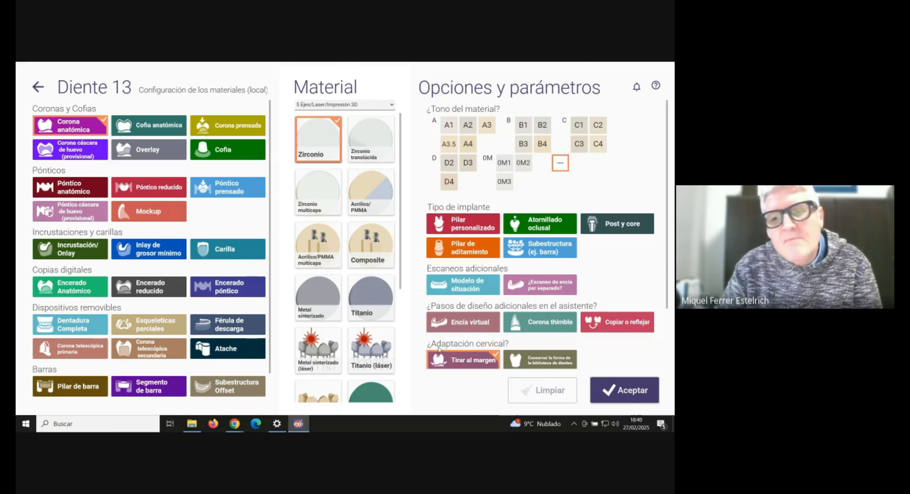
left_click(538, 366)
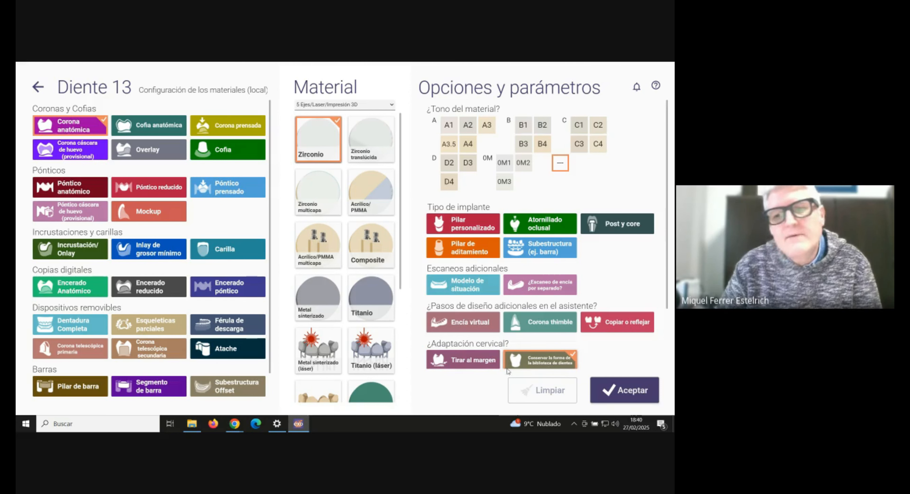
left_click(476, 361)
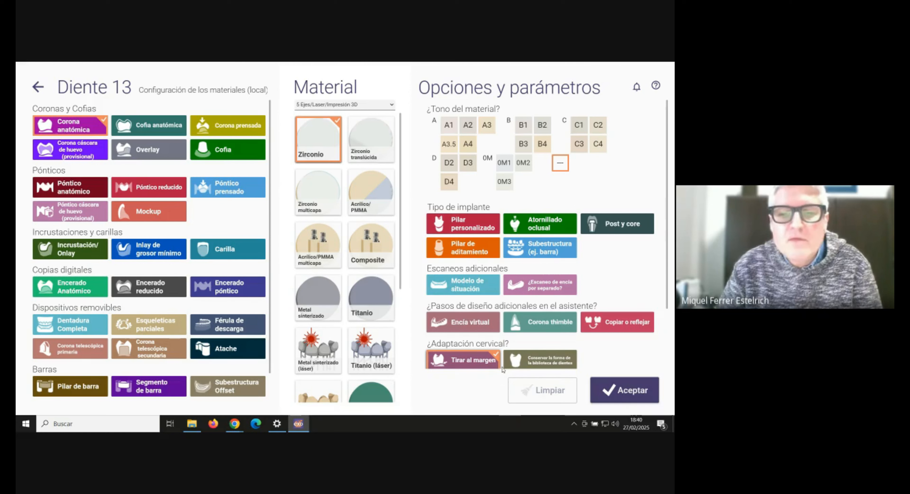
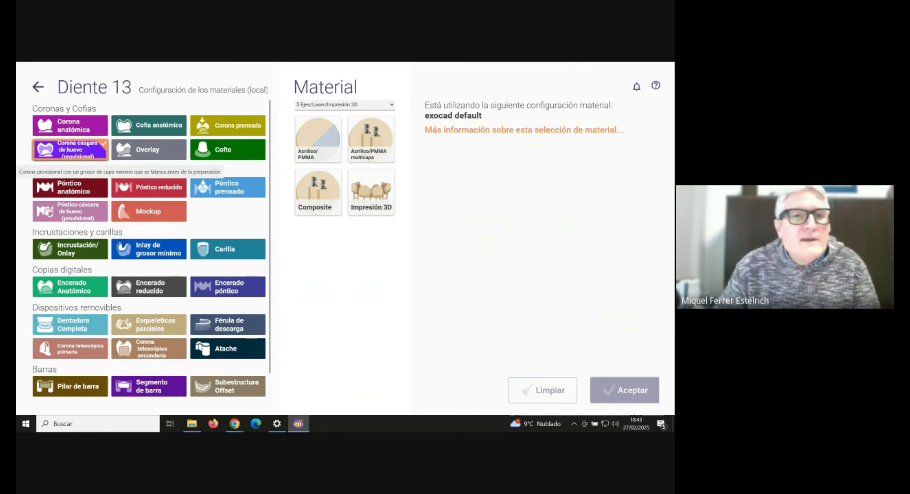
- Review Overlay and Cofia for tooth 13, and compare the anatomic, reduced, pressed and provisional eggshell crown types with their matching pontics
left_click(141, 156)
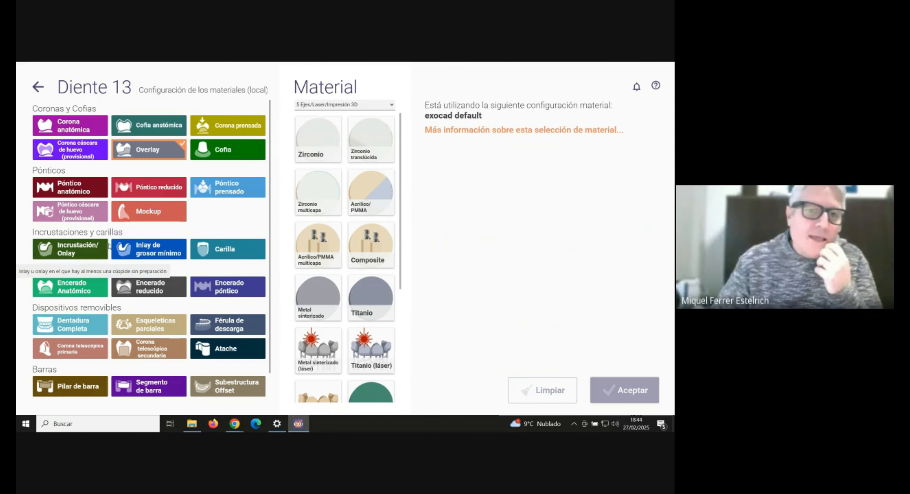
left_click(200, 158)
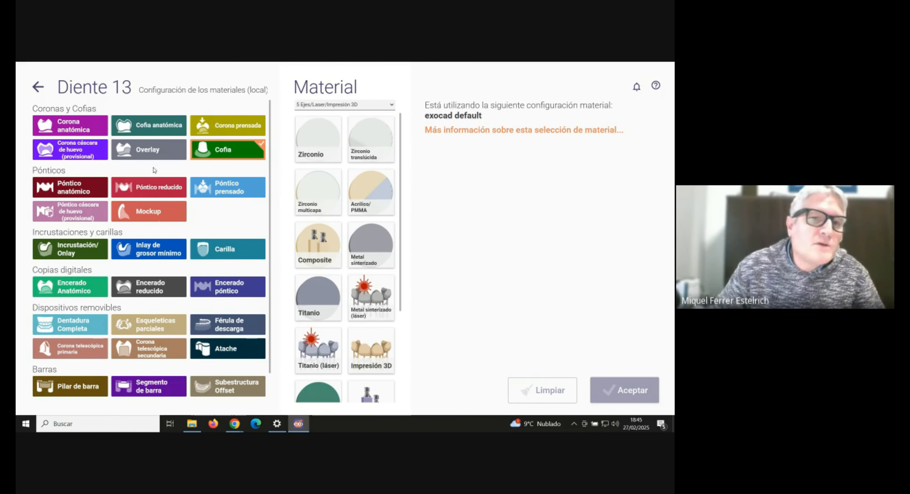
left_click(89, 127)
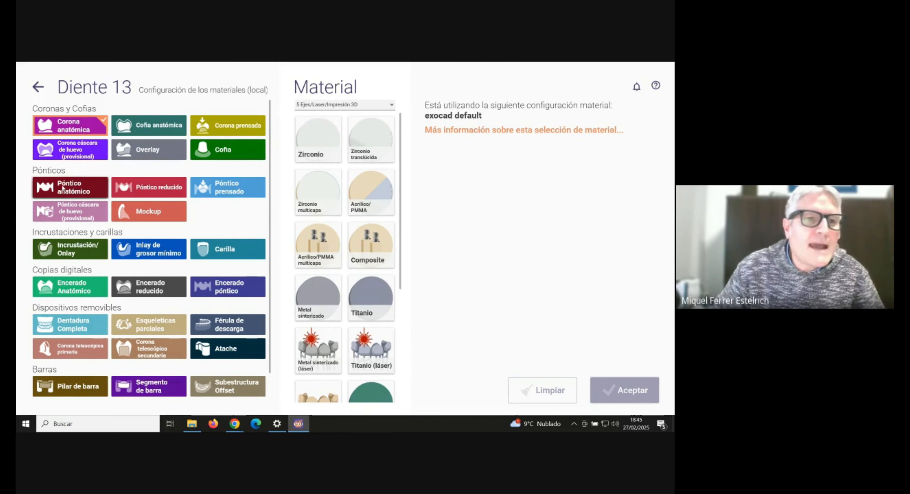
left_click(76, 192)
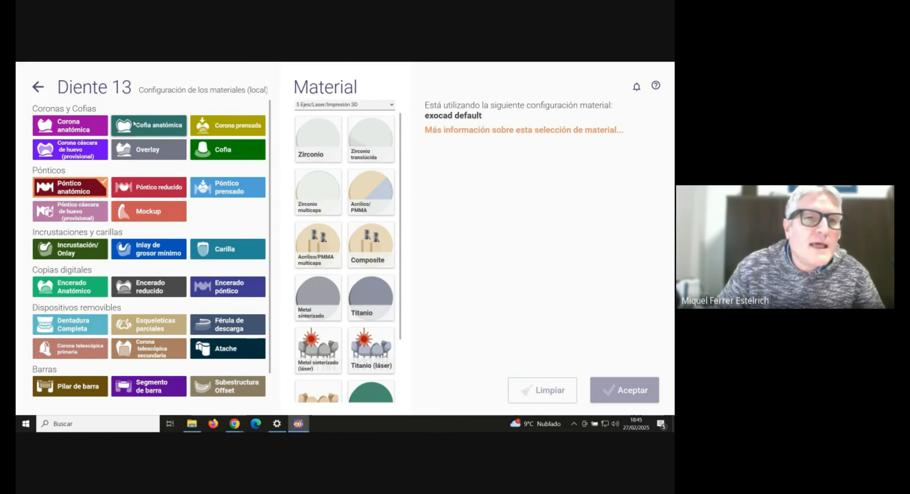
left_click(146, 129)
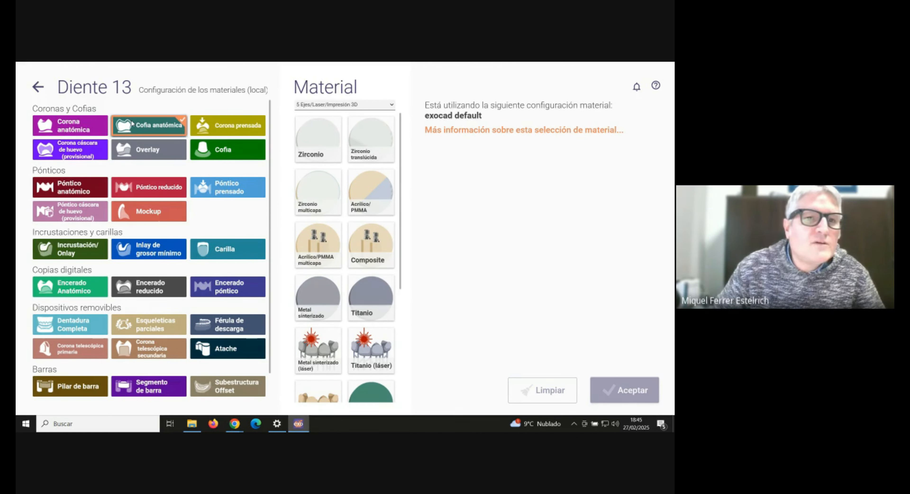
left_click(159, 189)
left_click(226, 127)
left_click(224, 190)
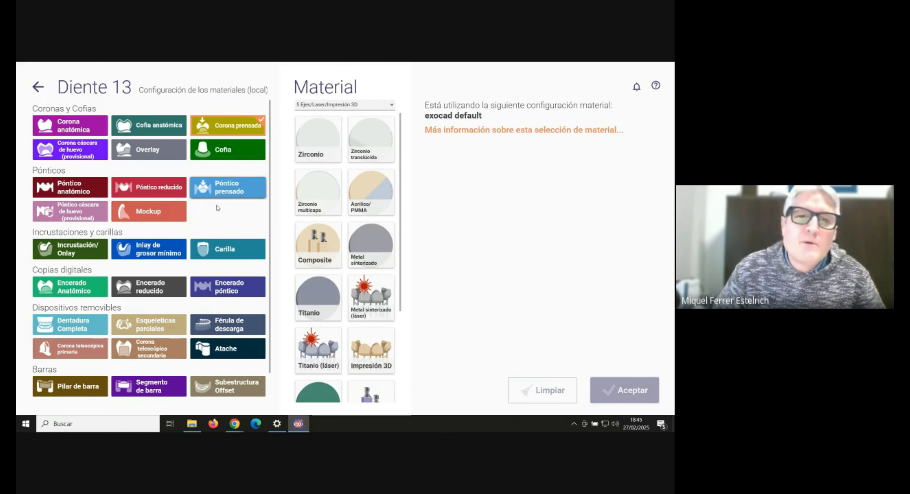
left_click(79, 151)
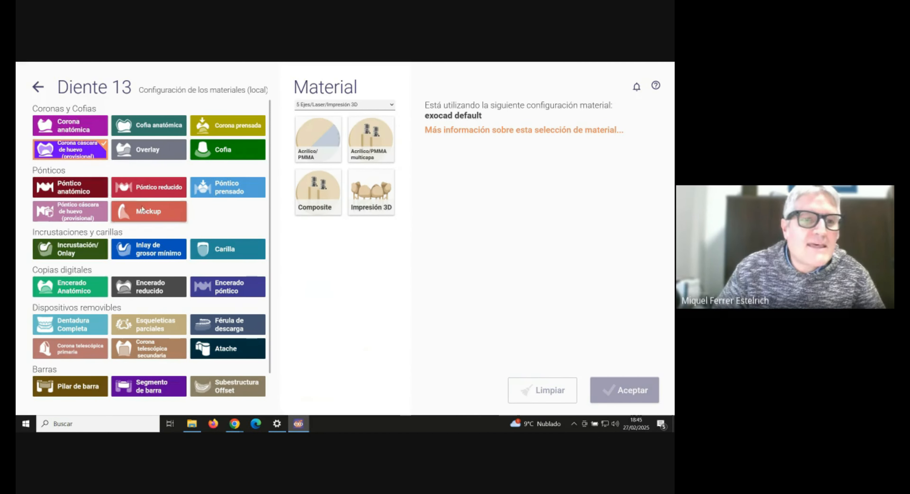
left_click(54, 215)
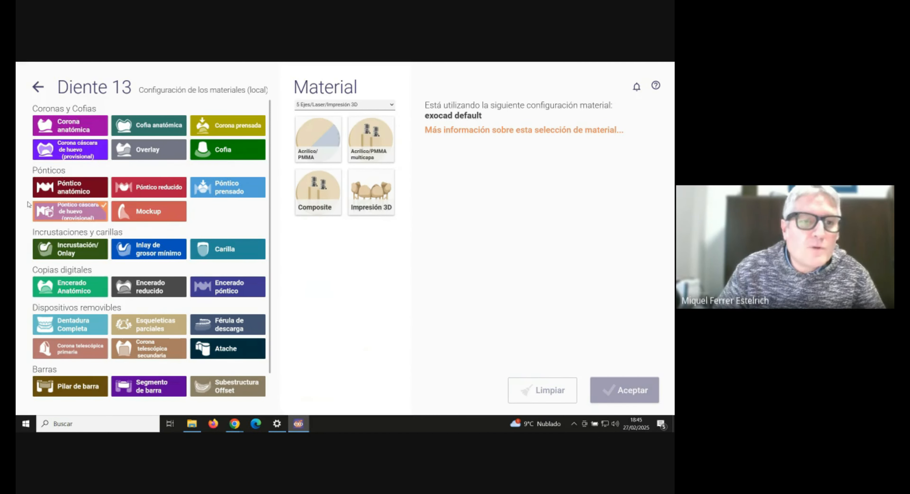
- Review the Mockup and Carilla restoration types for tooth 13 and the types listed after them
left_click(146, 212)
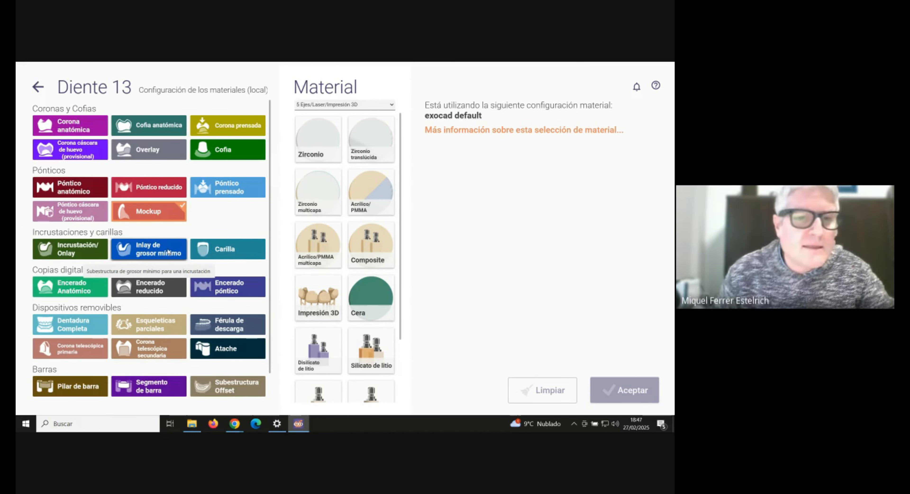
left_click(251, 242)
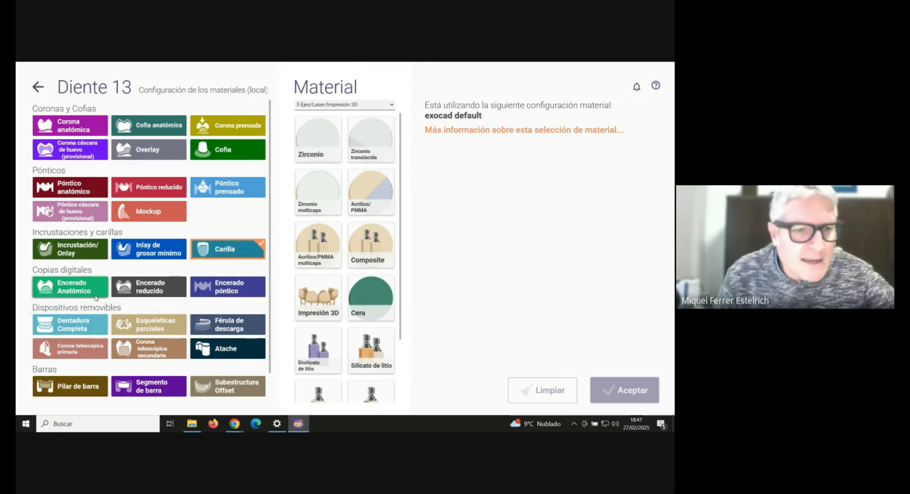
scroll(134, 278, "down", 1)
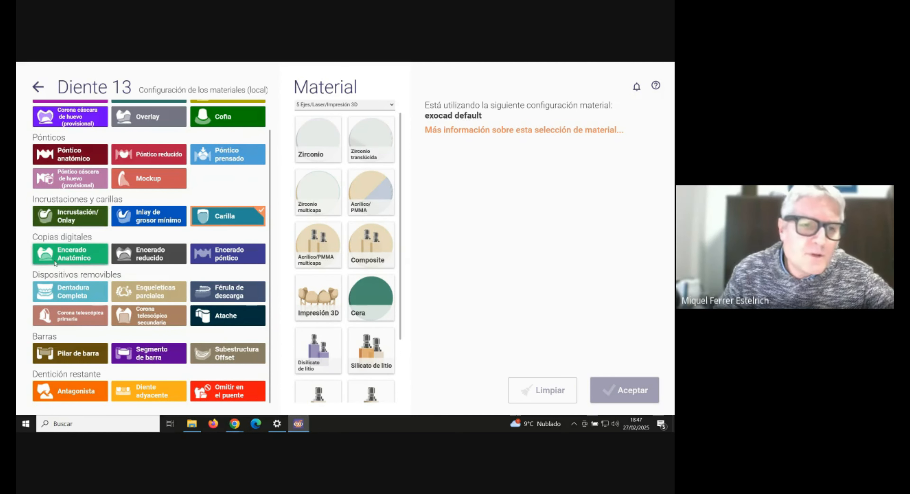
- Review the materials offered for the digital copy types Encerado Anatómico, Encerado reducido and Encerado póntico on tooth 13
scroll(53, 244, "up", 1)
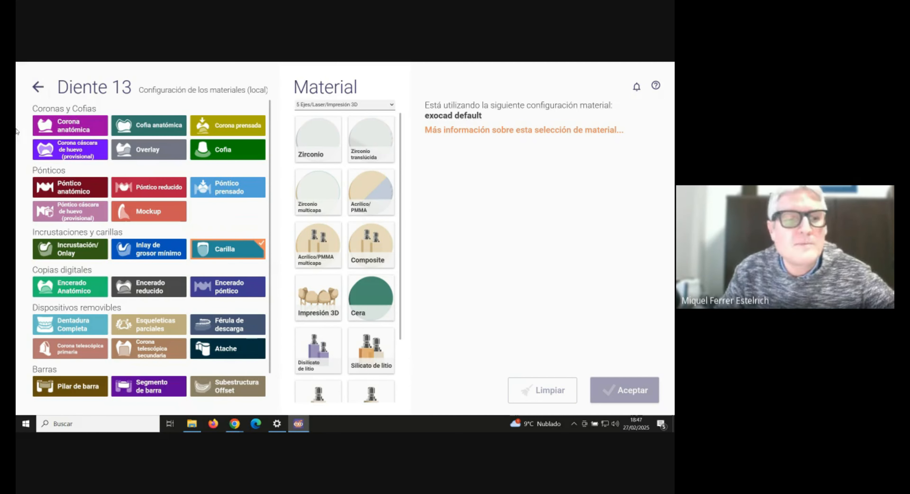
left_click(73, 289)
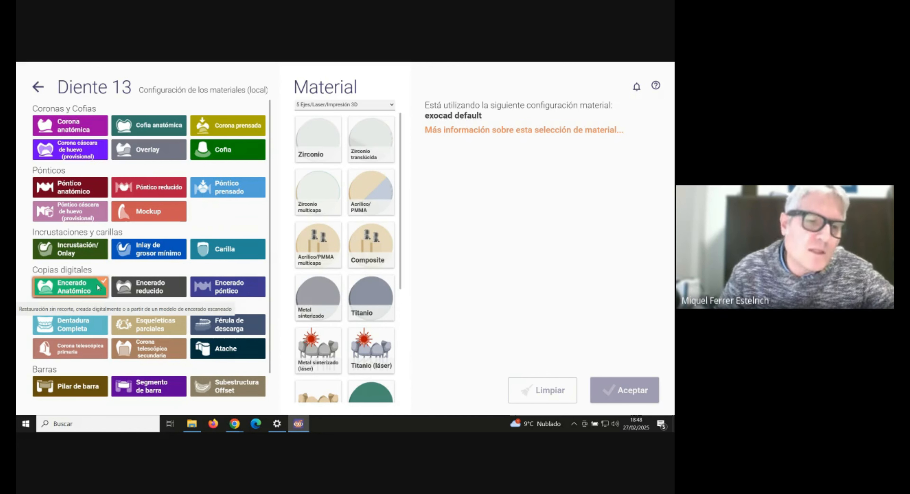
left_click(148, 297)
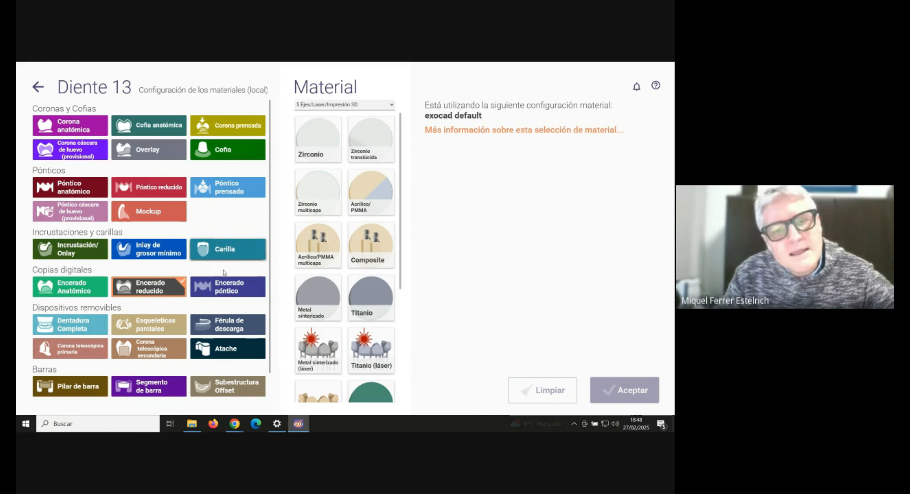
left_click(222, 287)
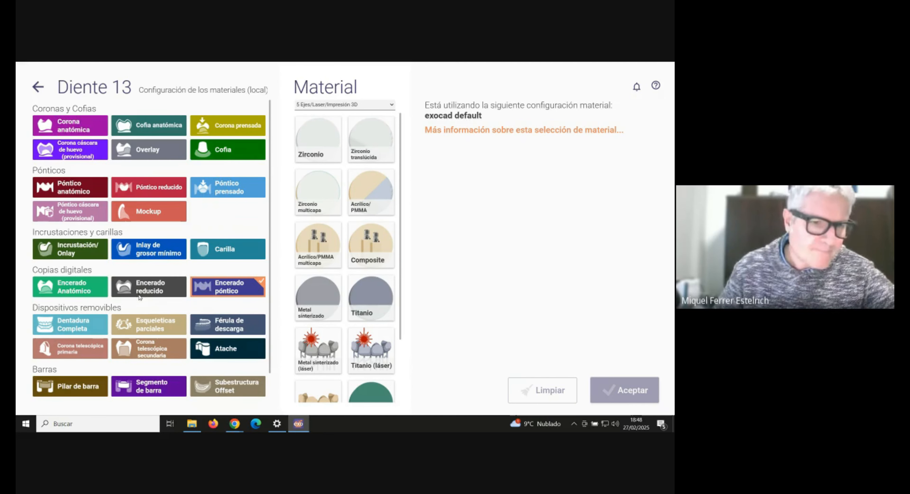
- Examine the fabrication options for the removable types Dentadura Completa, Esqueleticas parciales and Férula de descarga on tooth 13
scroll(152, 282, "down", 1)
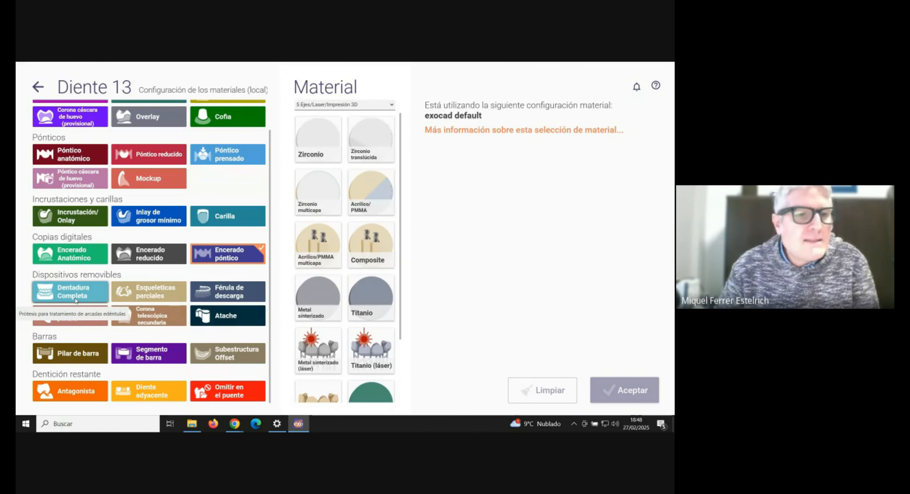
left_click(70, 290)
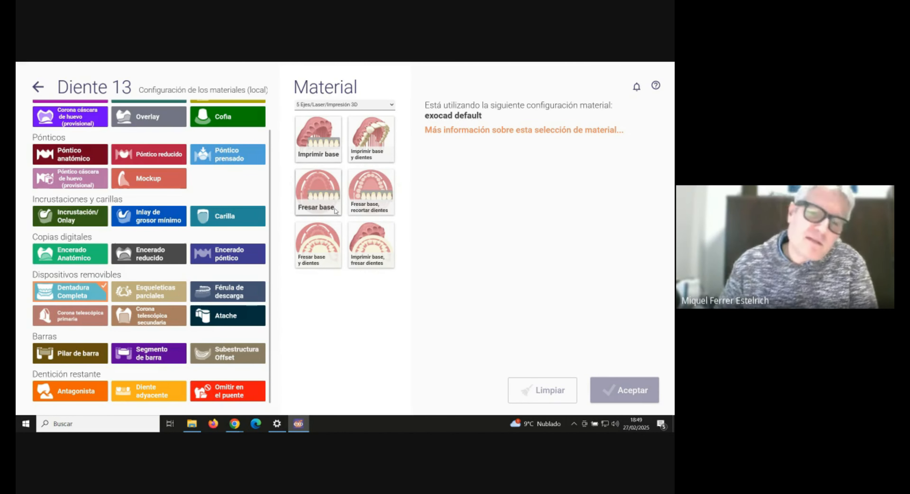
left_click(157, 292)
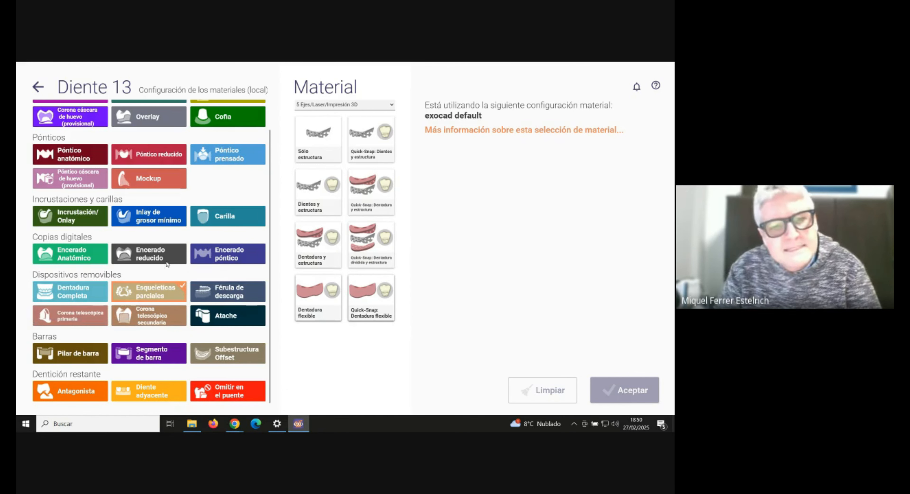
left_click(212, 293)
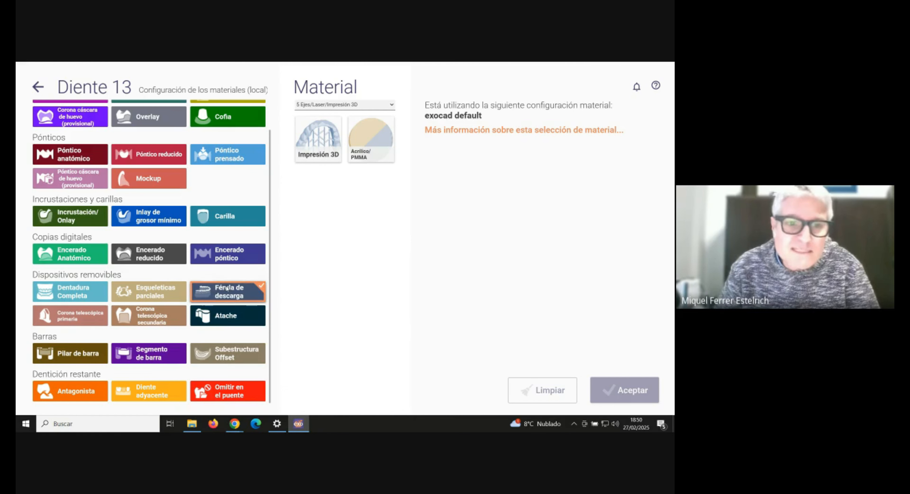
mouse_move(297, 430)
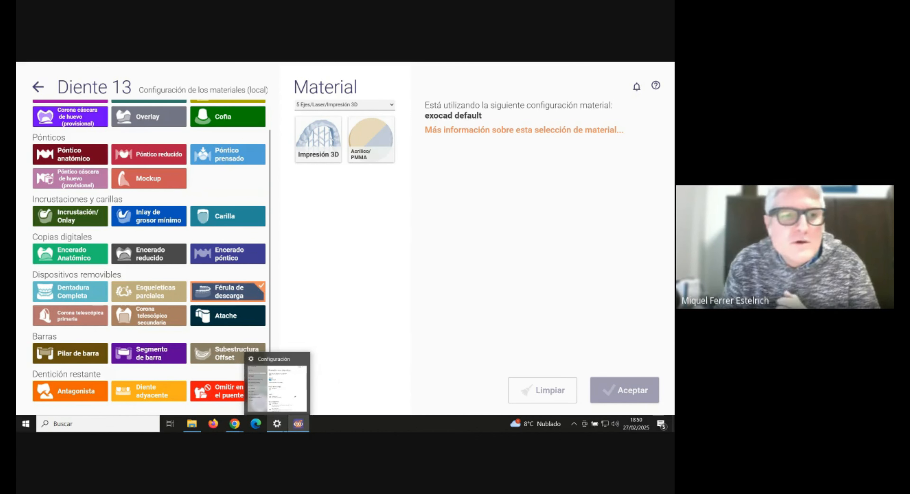
left_click(70, 297)
left_click(70, 117)
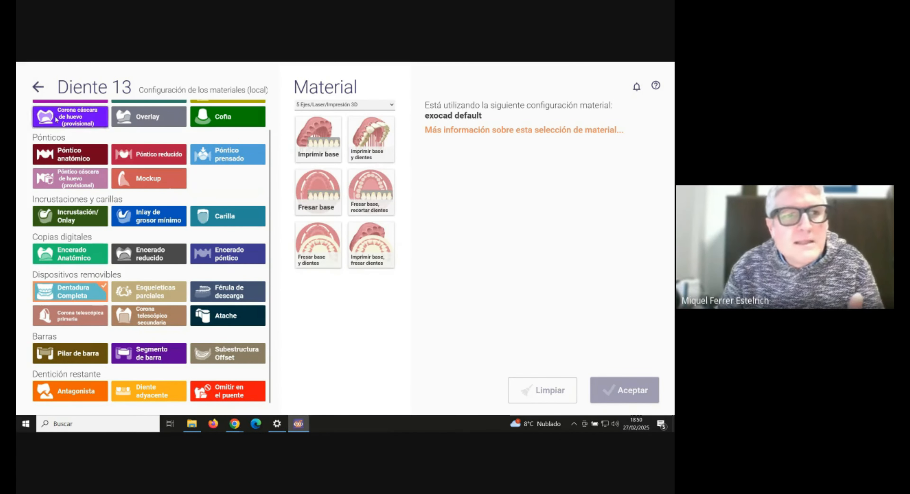
left_click(231, 296)
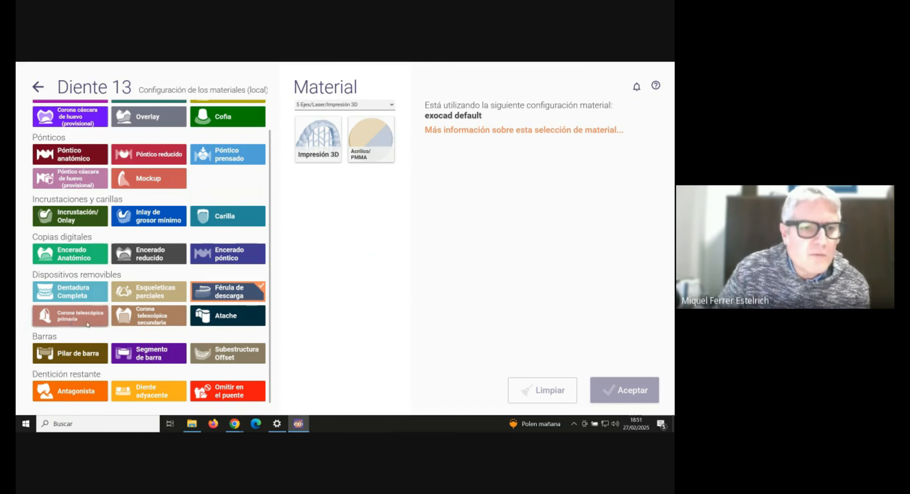
- Review the materials offered for primary telescopic crown, secondary telescopic crown and Atache on tooth 13
left_click(76, 327)
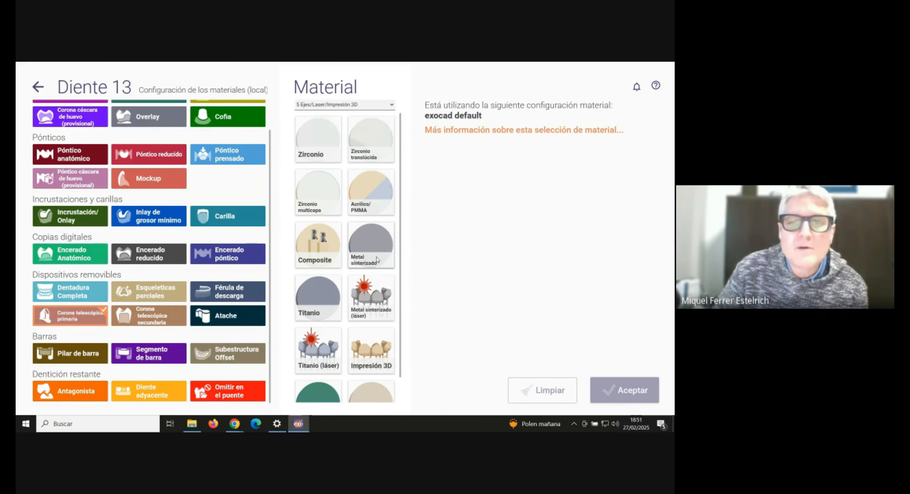
scroll(381, 285, "down", 1)
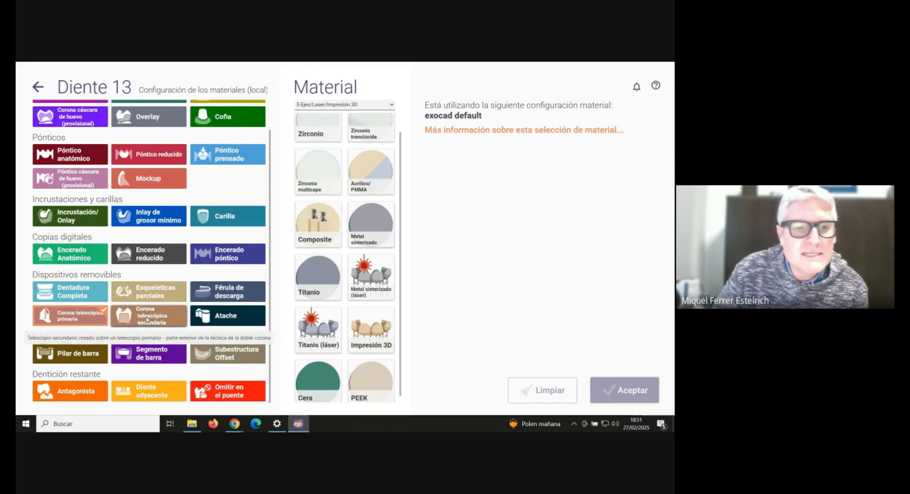
left_click(128, 326)
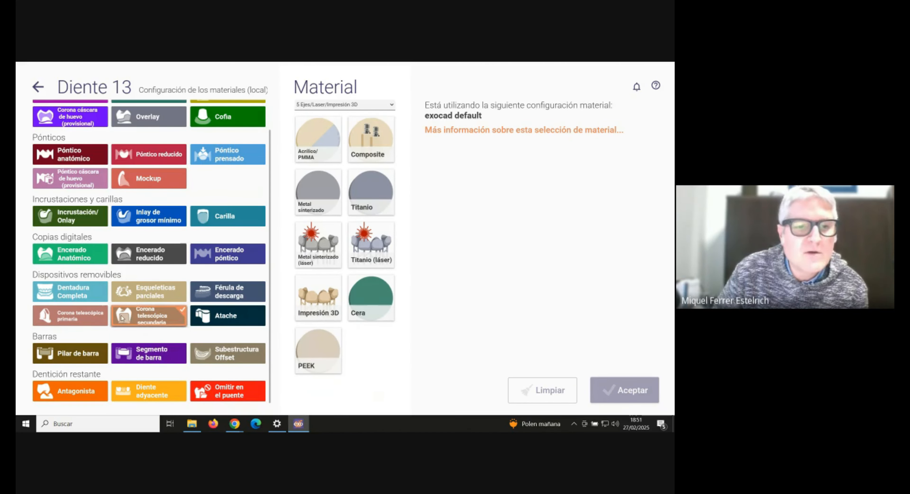
left_click(226, 317)
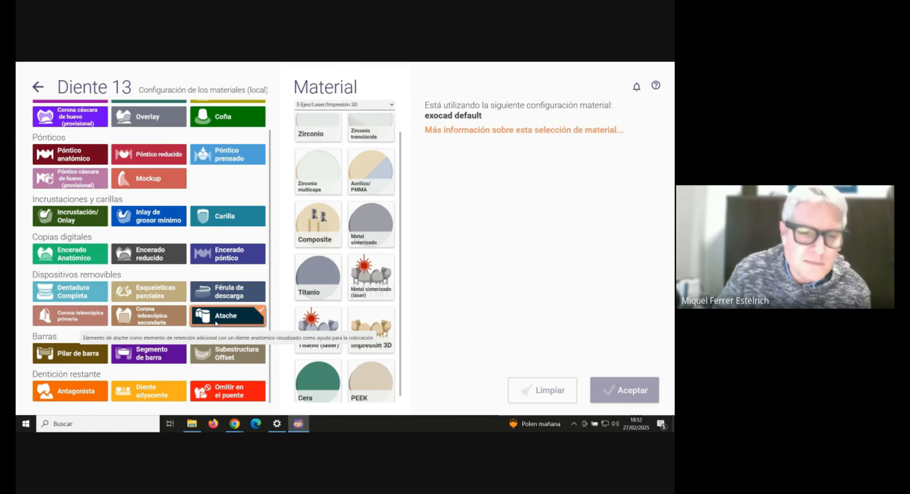
- Review the materials for Pilar de barra, Segmento de barra and Subestructura Offset, and return to the project without assigning one
left_click(104, 354)
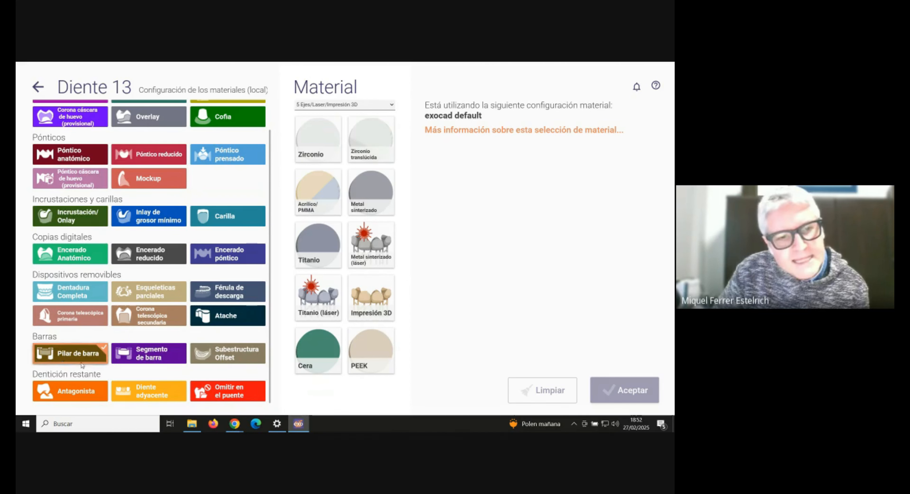
left_click(142, 352)
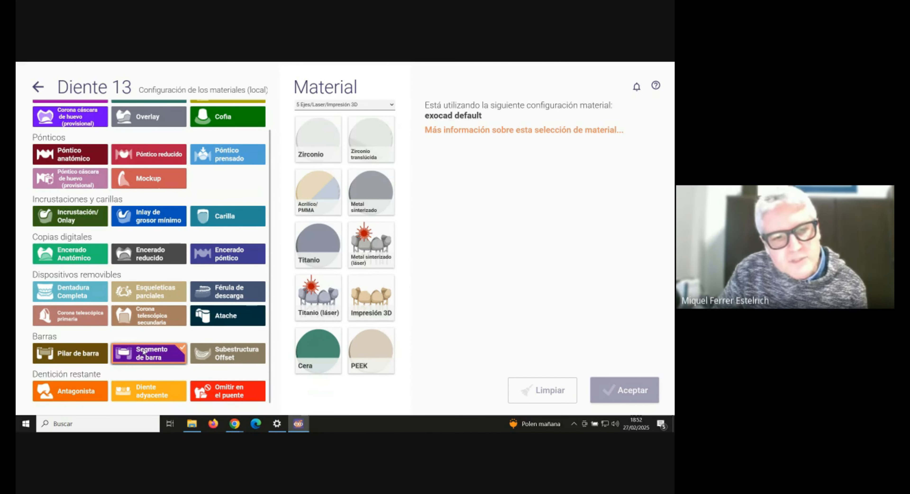
left_click(232, 356)
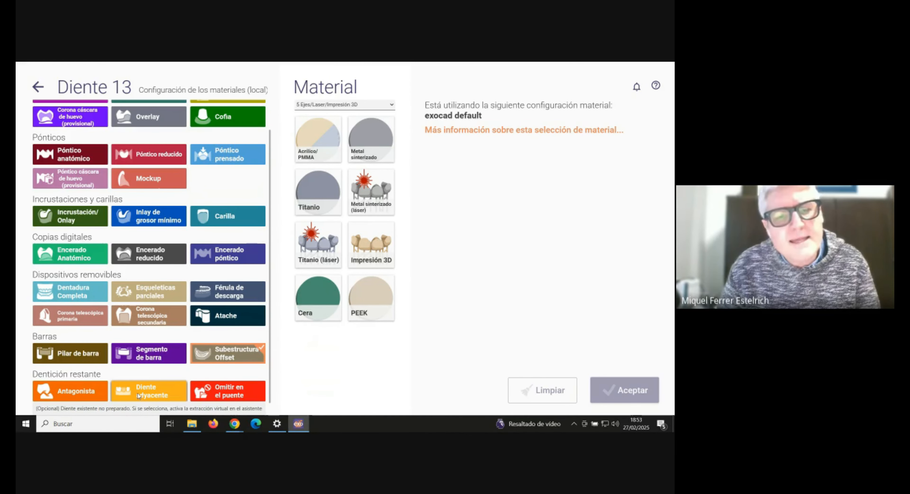
left_click(38, 86)
- Assign a Cofia in Metal sinterizado (láser) to tooth 13 and save the project
left_click(373, 151)
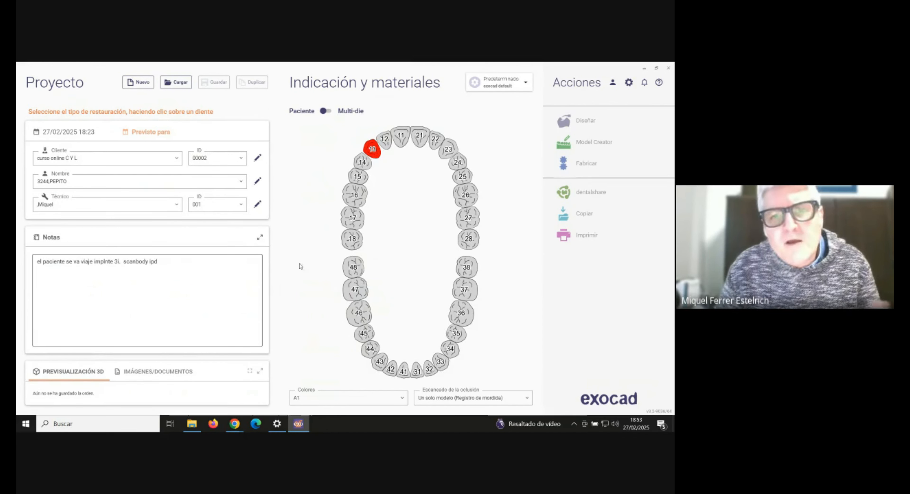
left_click(237, 160)
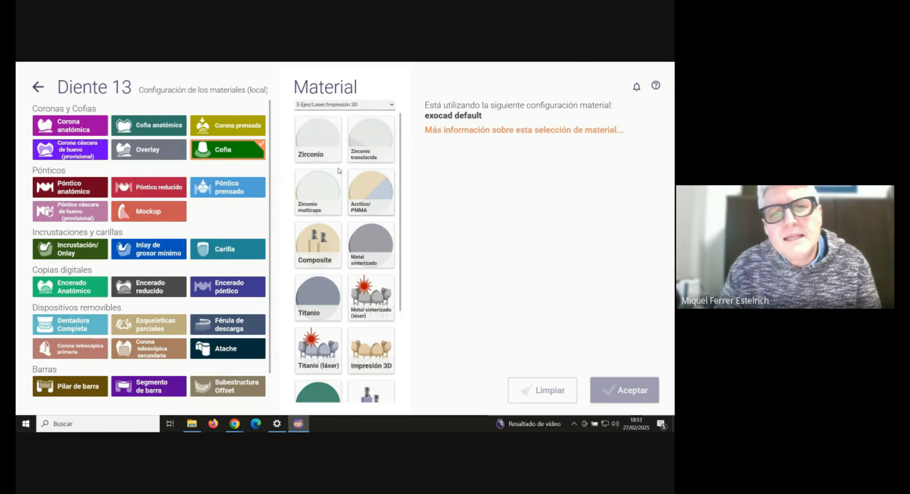
scroll(343, 297, "down", 2)
left_click(375, 240)
left_click(609, 399)
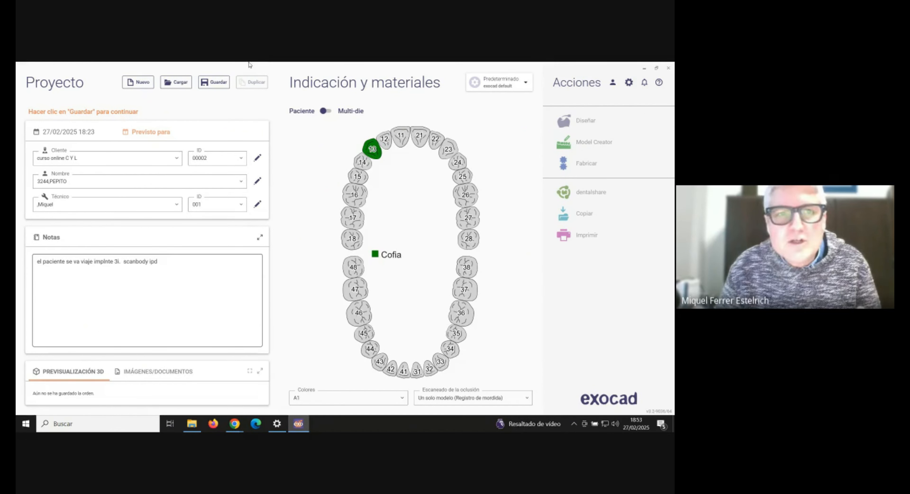
left_click(221, 81)
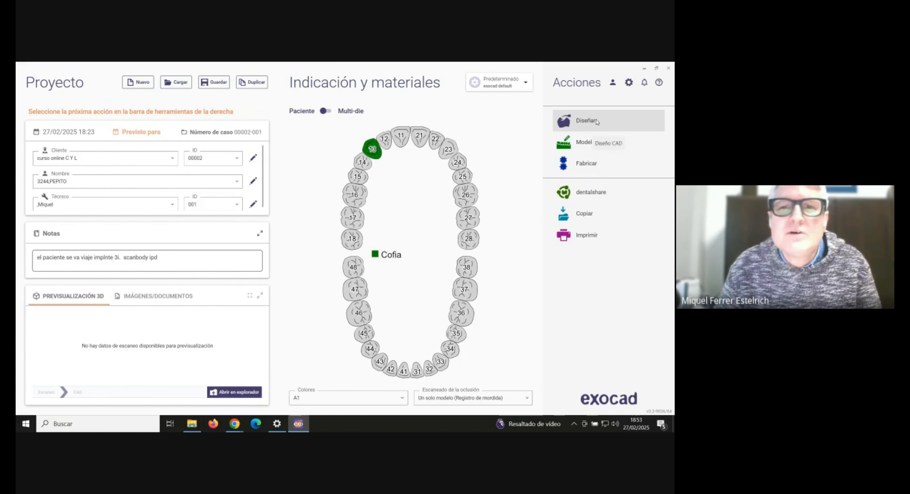
- Define tooth 44 as Antagonista with the Saludable material and no virtual extraction
left_click(371, 350)
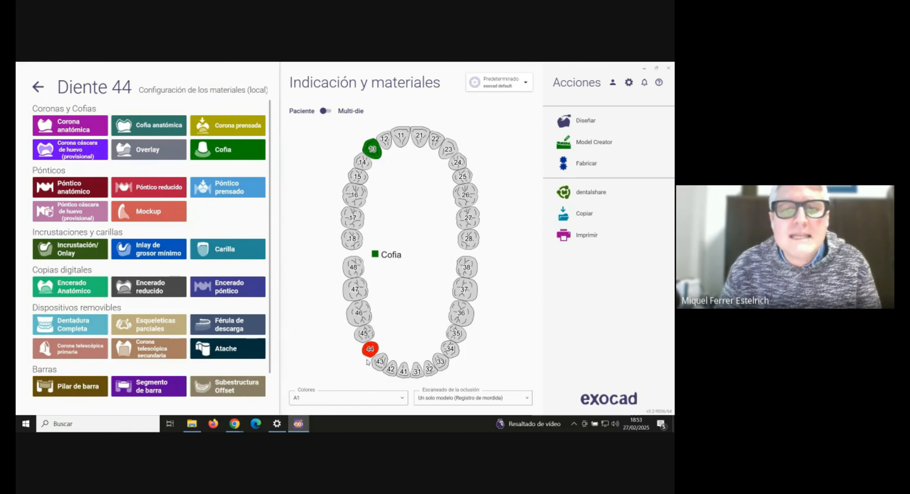
scroll(141, 324, "down", 1)
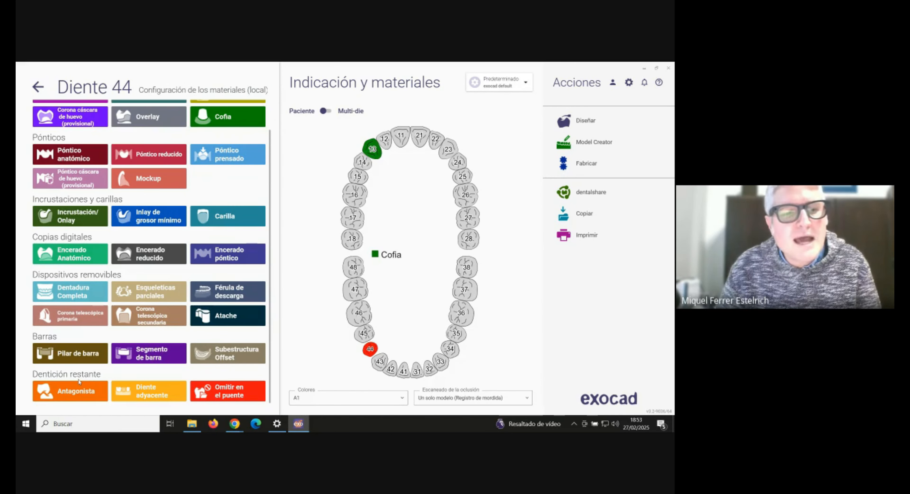
left_click(72, 389)
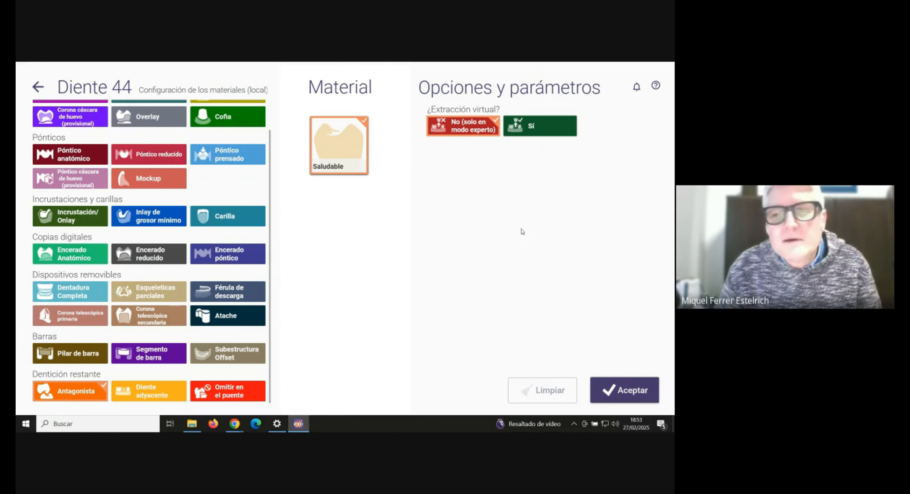
left_click(632, 392)
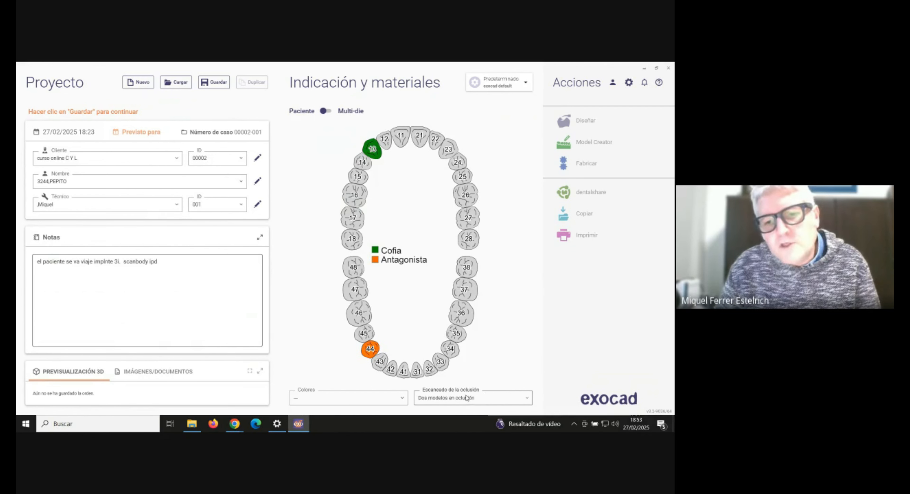
- Set the occlusion scan type to En articulador Artex CR Adjustable
left_click(497, 401)
scroll(470, 332, "up", 1)
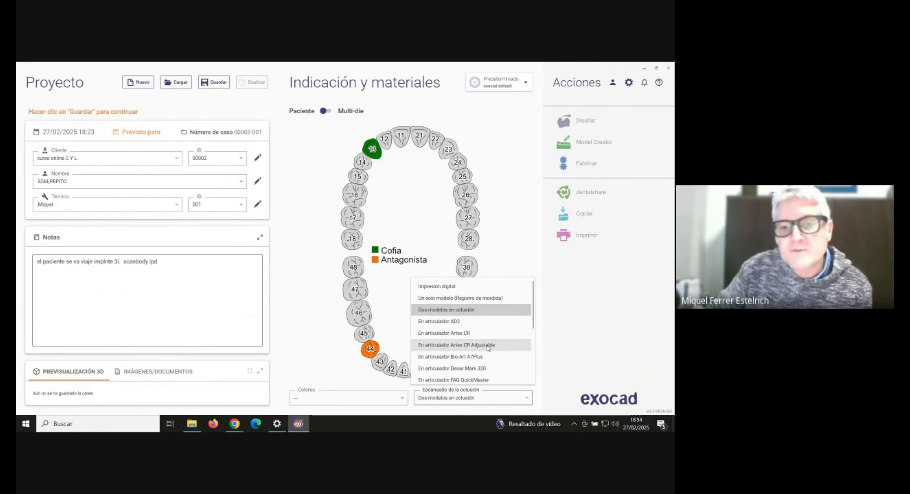
left_click(468, 346)
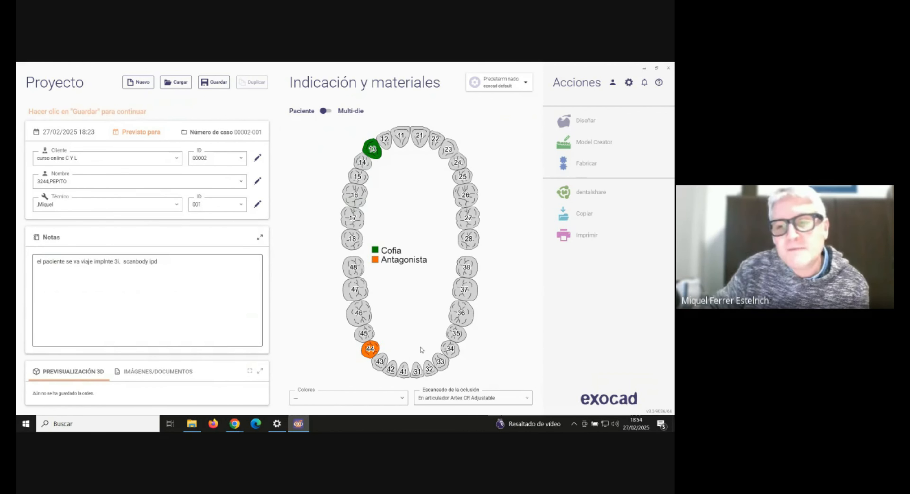
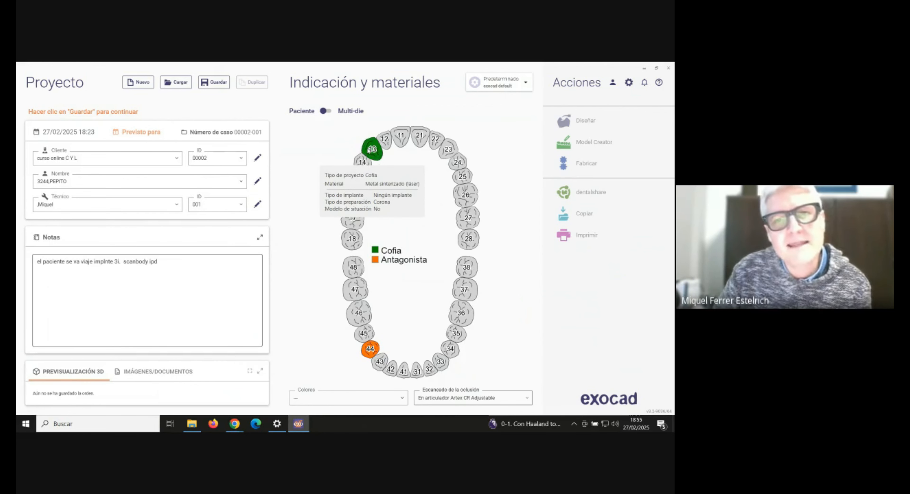
left_click(357, 178)
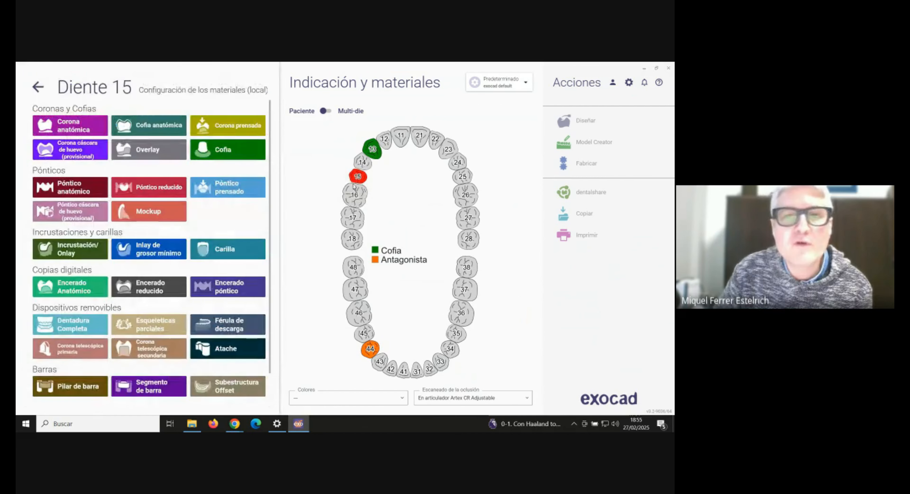
left_click(356, 199)
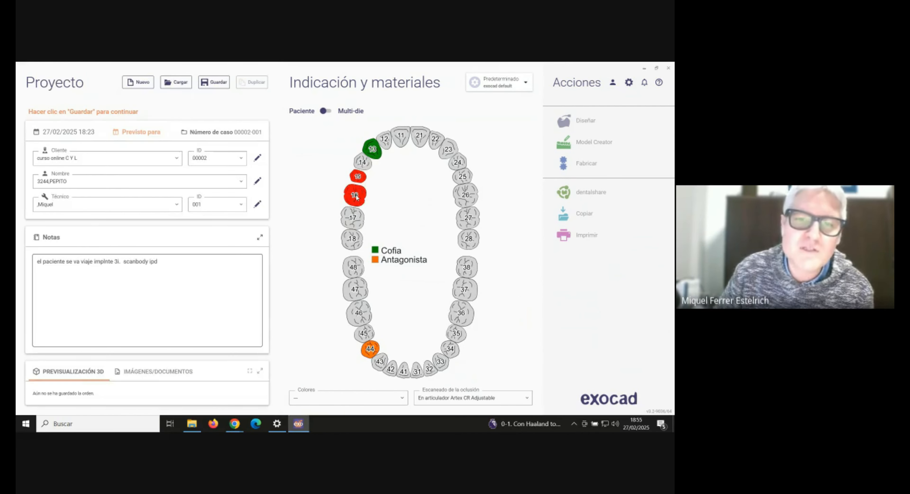
left_click(355, 195)
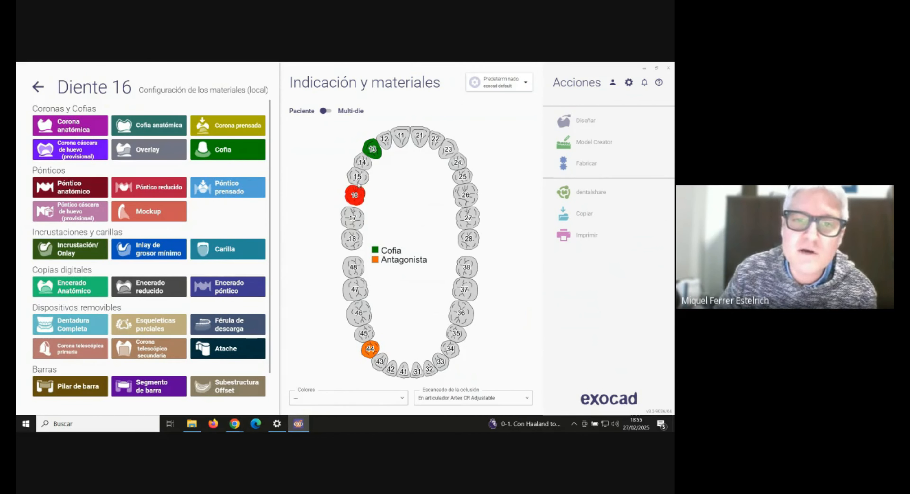
left_click(361, 196)
left_click(363, 180)
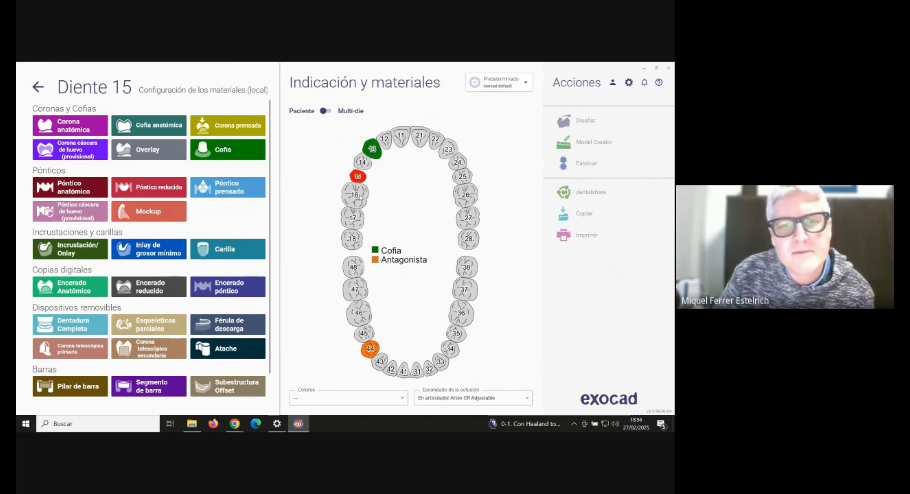
left_click(33, 89)
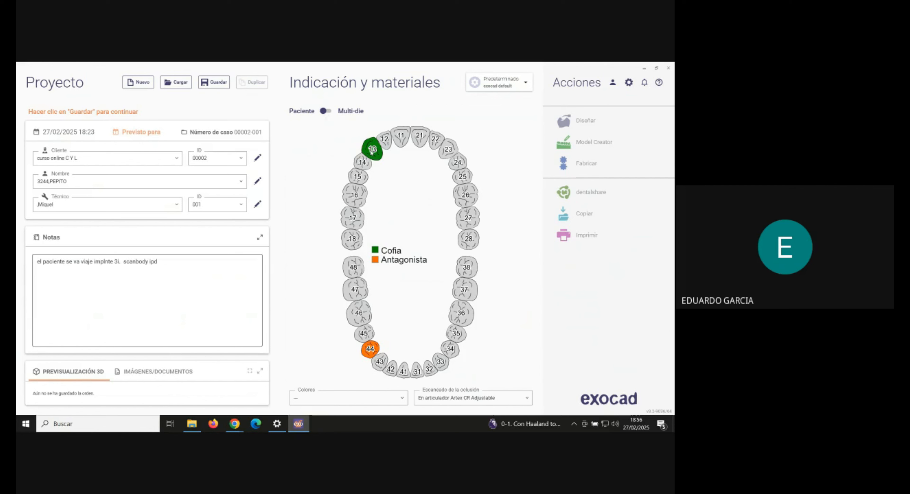
- Review the restoration types available for teeth 12 and 11 down to Dentición restante, and return to the project without assigning one
left_click(385, 147)
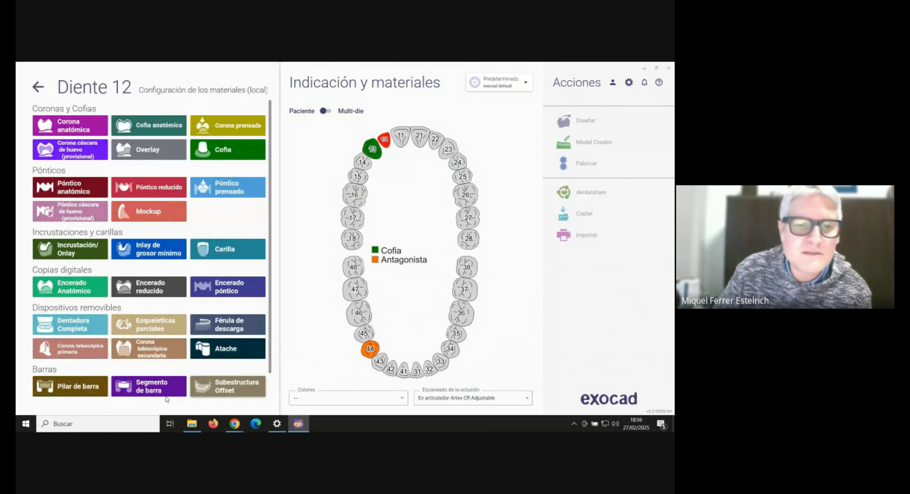
scroll(167, 399, "down", 2)
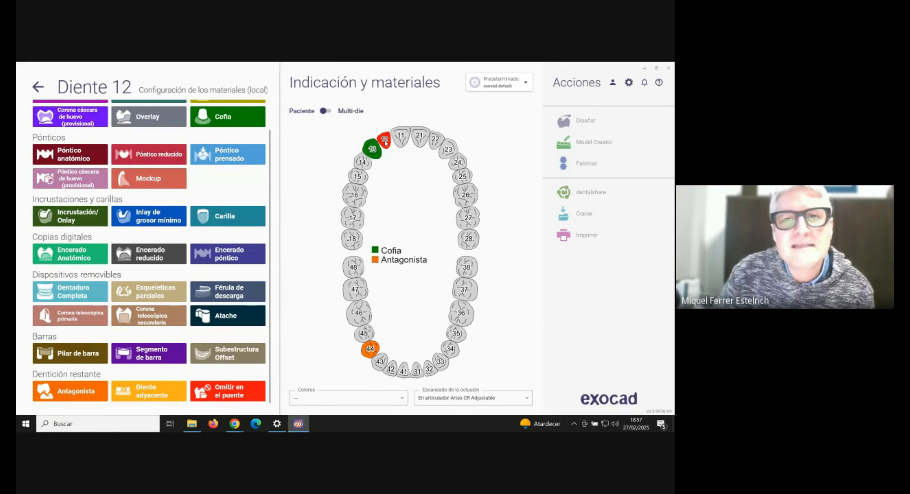
left_click(399, 138, "ctrl")
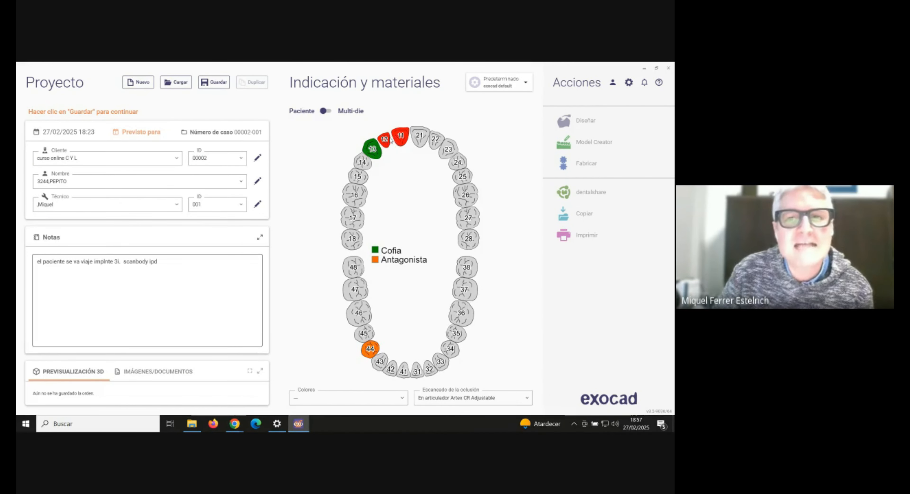
left_click(385, 140, "ctrl")
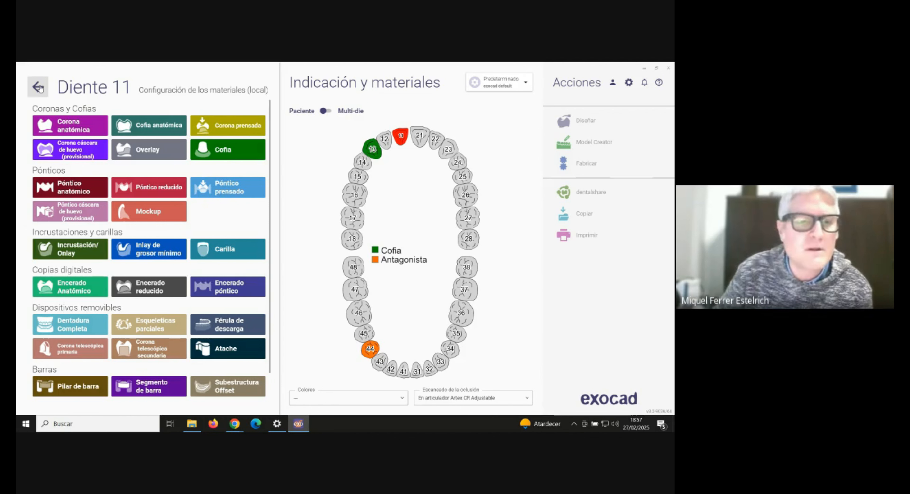
scroll(91, 180, "down", 2)
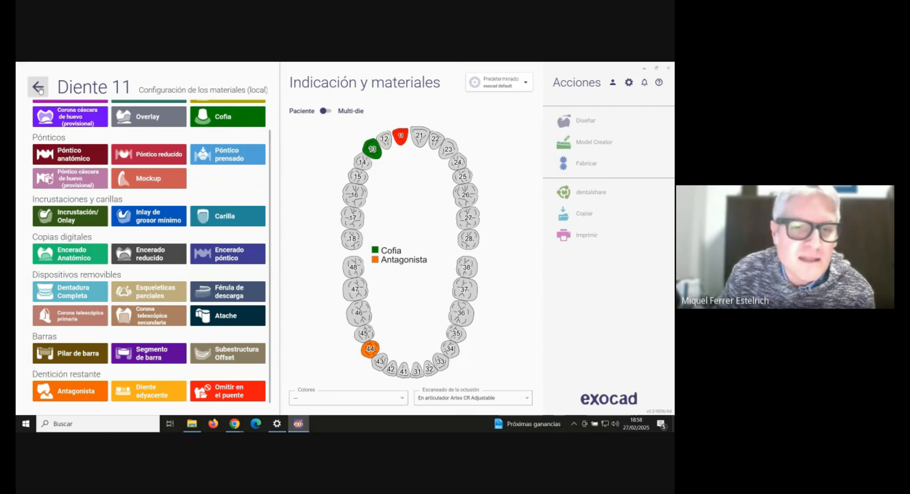
left_click(39, 89)
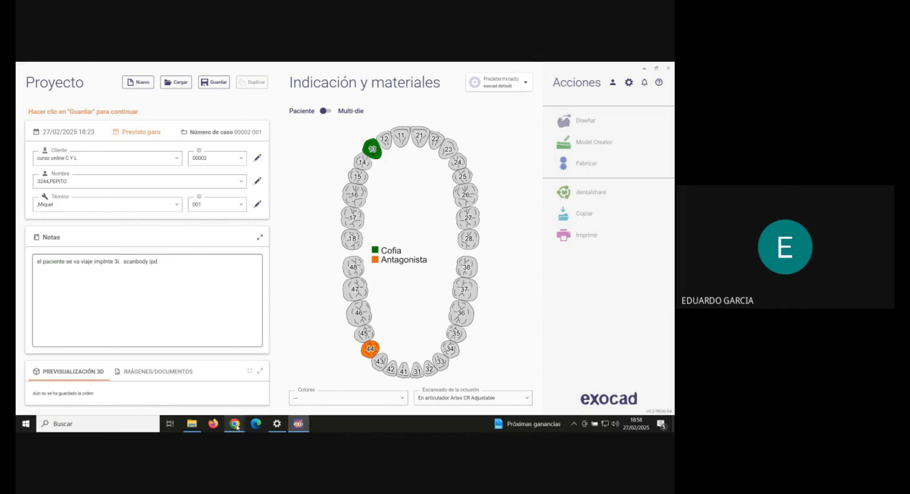
- Switch to the Google Meet window in Chrome to check the meeting, and return to the exocad project
mouse_move(234, 425)
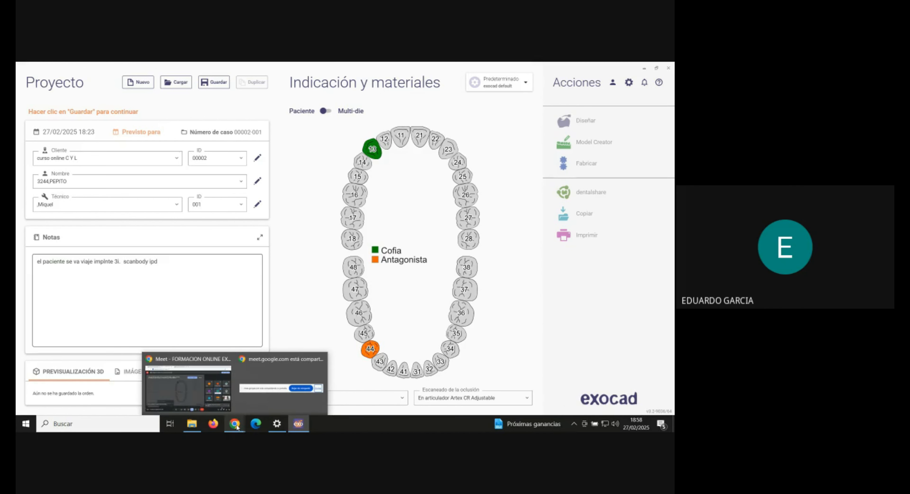
left_click(217, 409)
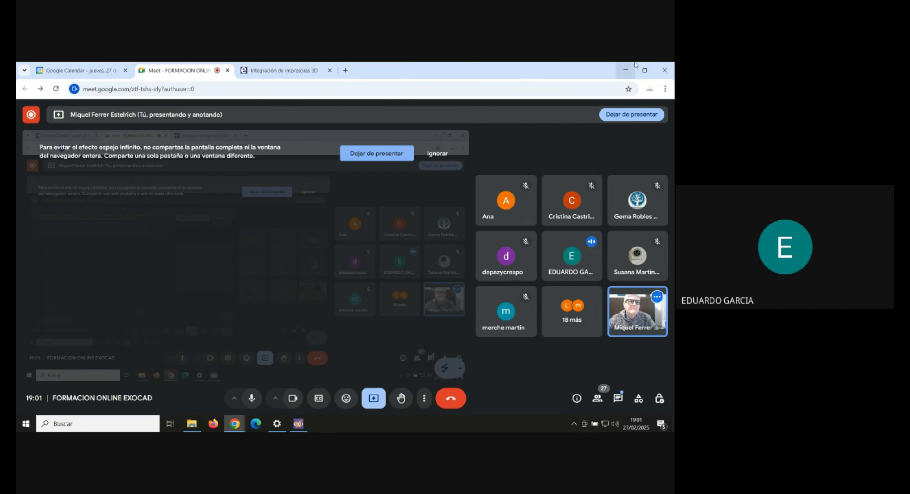
left_click(632, 69)
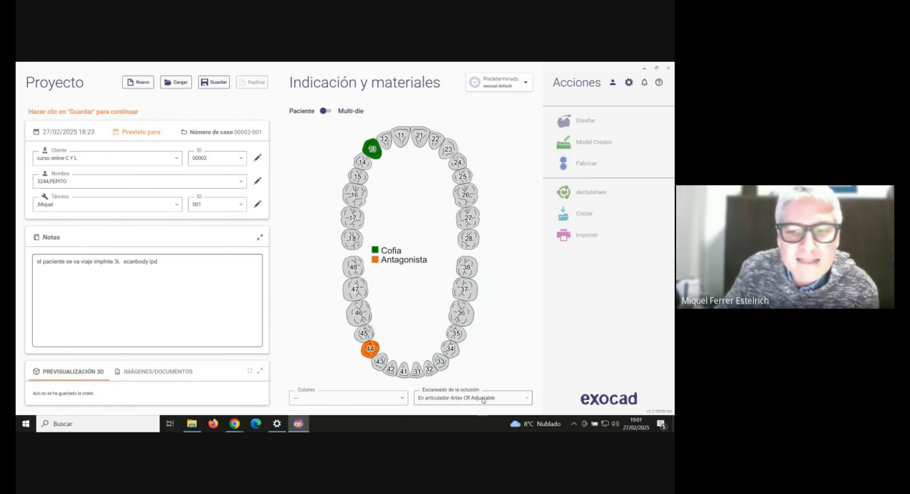
- Review the occlusion scan types from Impresión digital through the articulator models without changing the selection
left_click(505, 400)
scroll(501, 336, "up", 3)
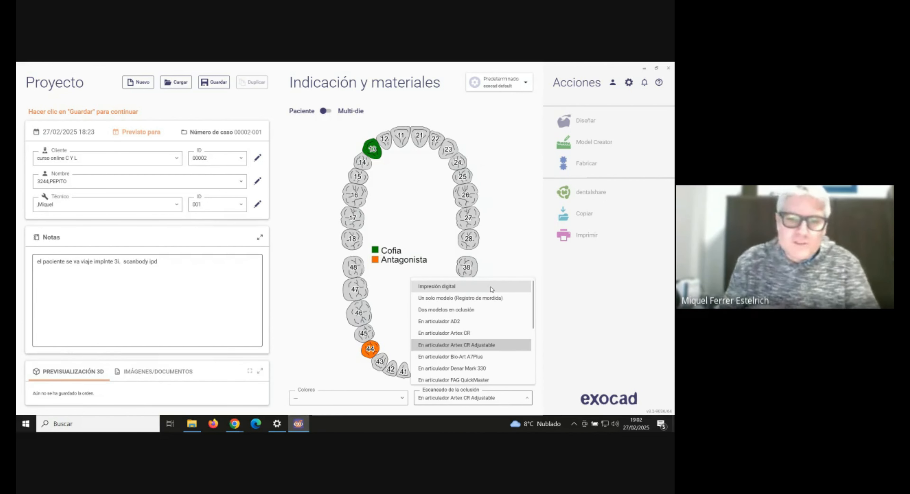
left_click(515, 250)
- Try the Atornillado oclusal implant type and the Modelo de situación and separate gingiva scan options on tooth 13's Impresión 3D coping
left_click(367, 146)
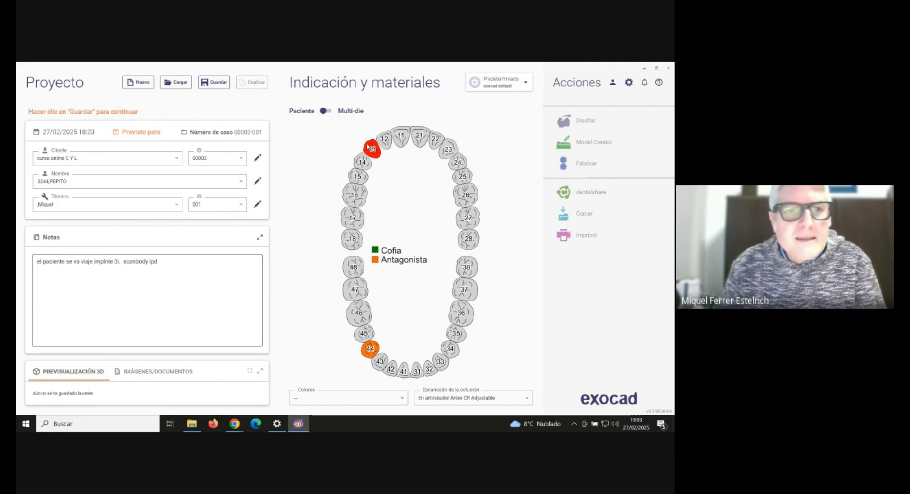
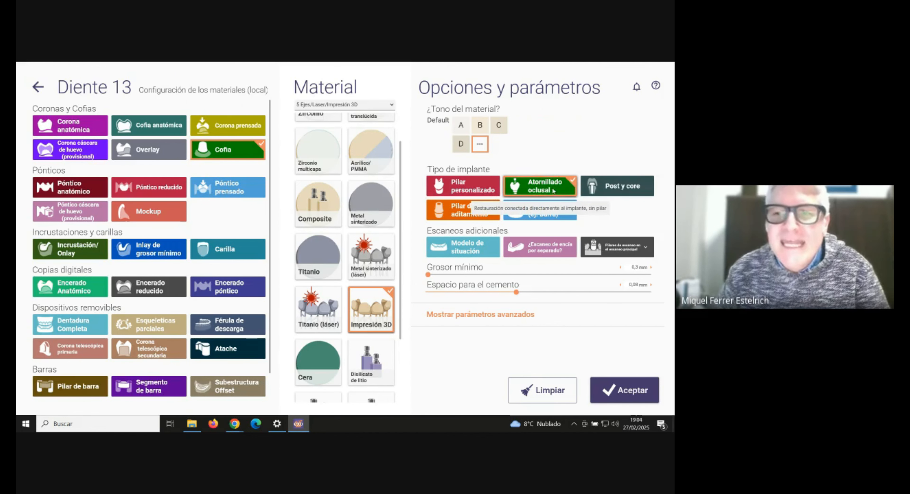
left_click(550, 190)
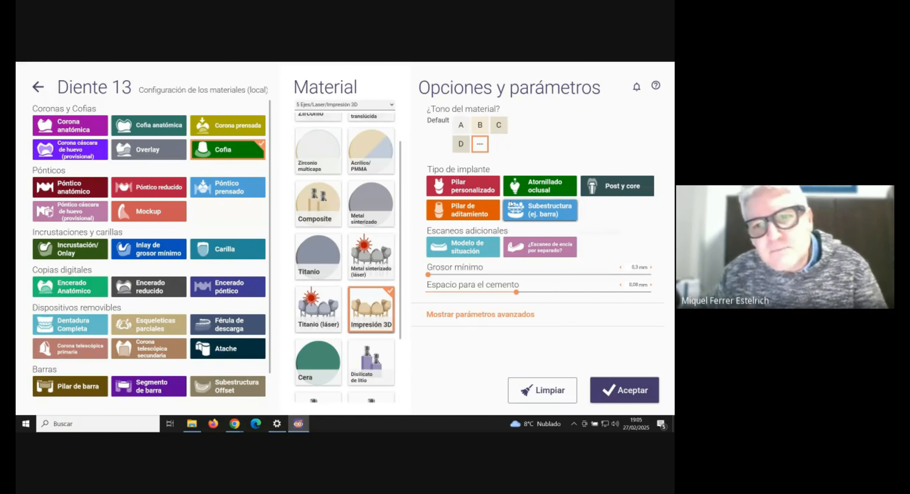
left_click(473, 252)
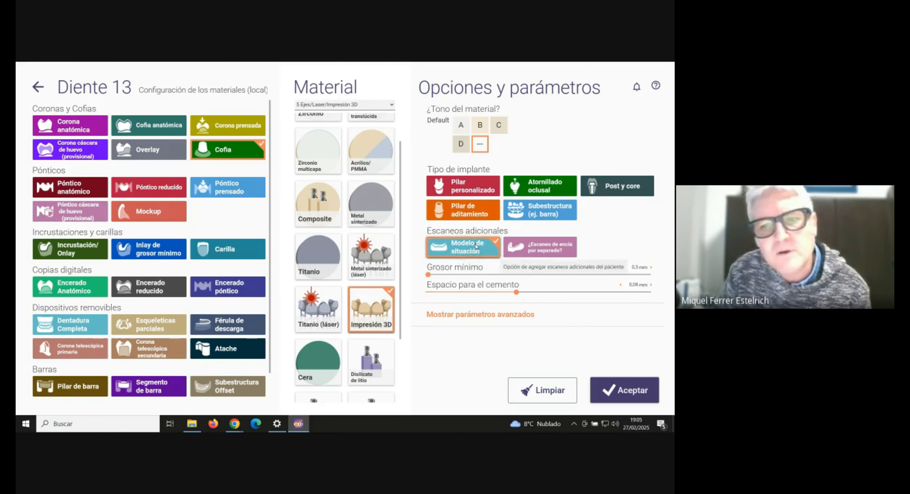
left_click(484, 244)
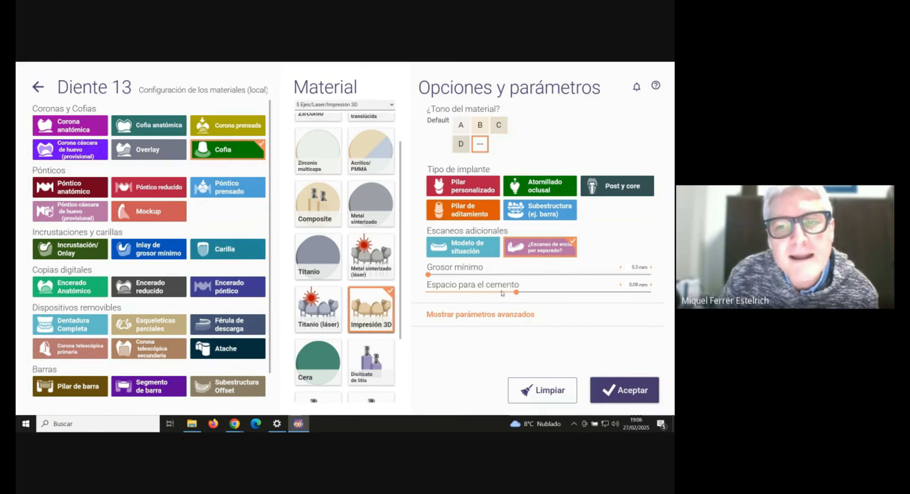
left_click(535, 244)
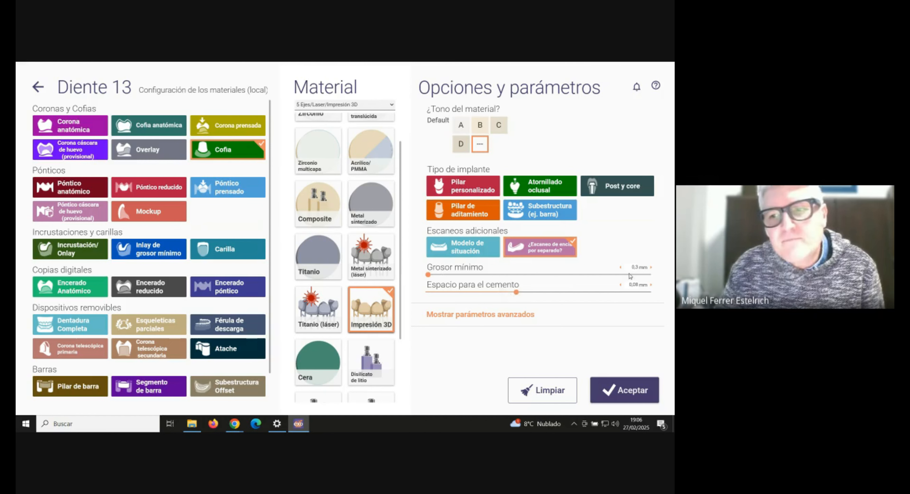
- Examine the advanced parameters of tooth 13's Impresión 3D coping, from cement gap start to gingiva thickness
left_click(506, 319)
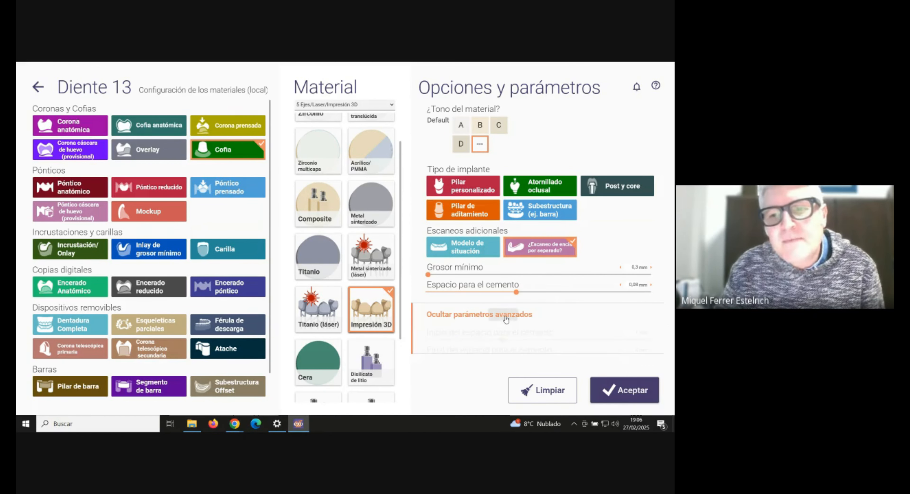
scroll(566, 345, "down", 5)
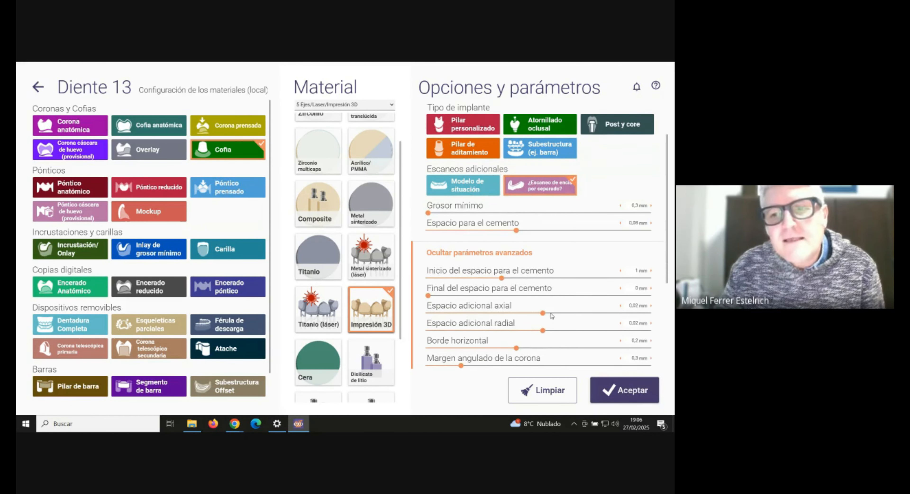
scroll(552, 309, "down", 5)
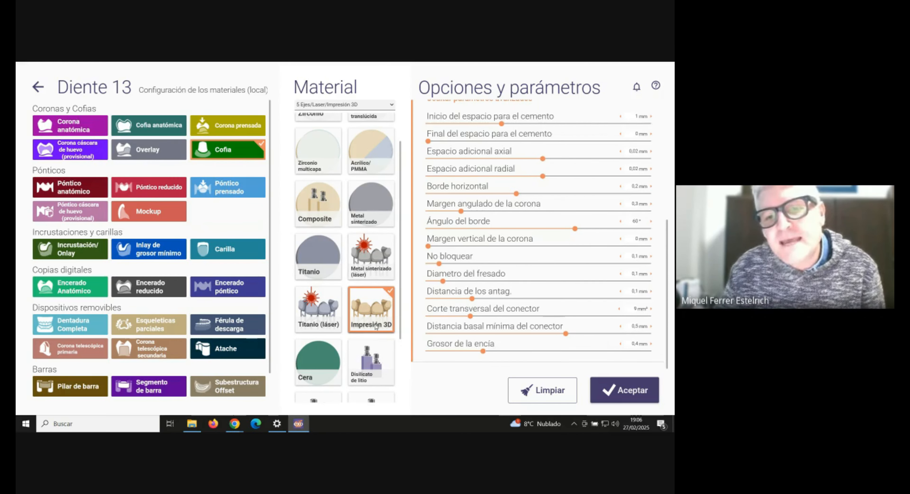
- Try Disilicato de litio with a minimum thickness of 0,4 mm, and Cerámica híbrida, for tooth 13's coping, returning to the project without accepting
scroll(396, 275, "up", 2)
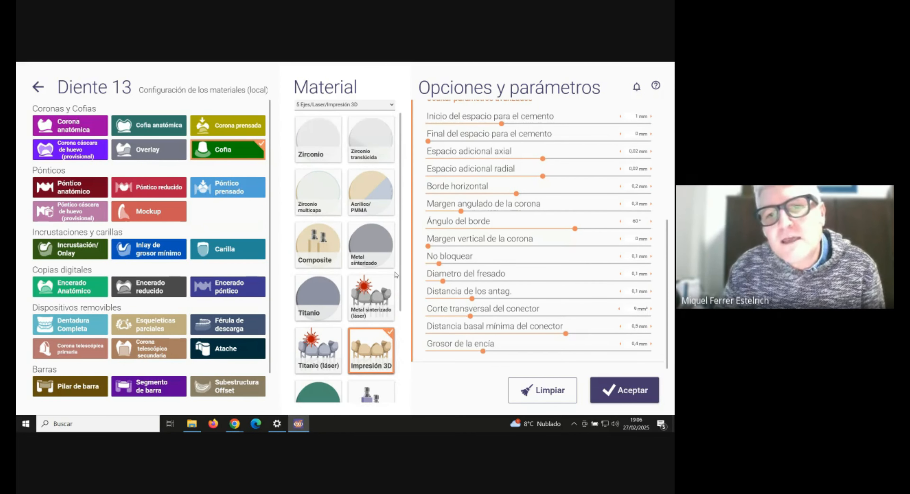
scroll(385, 283, "down", 4)
left_click(368, 301)
scroll(368, 300, "down", 2)
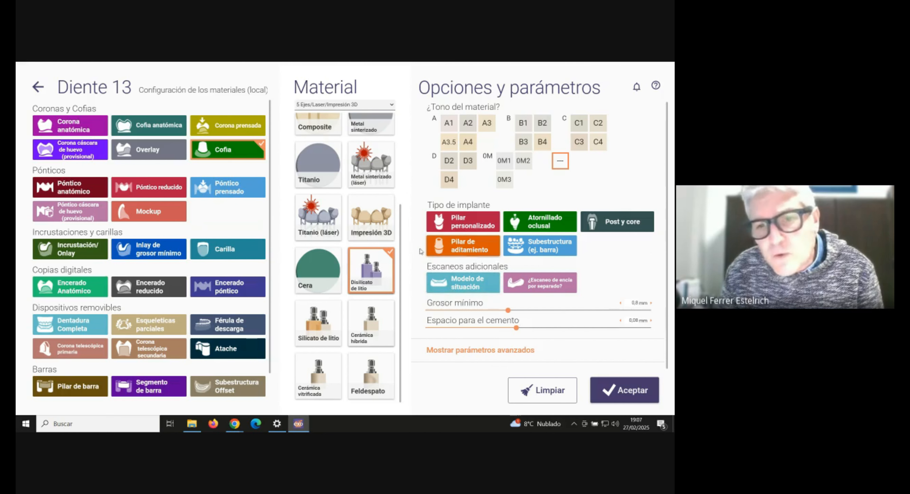
left_click(640, 304)
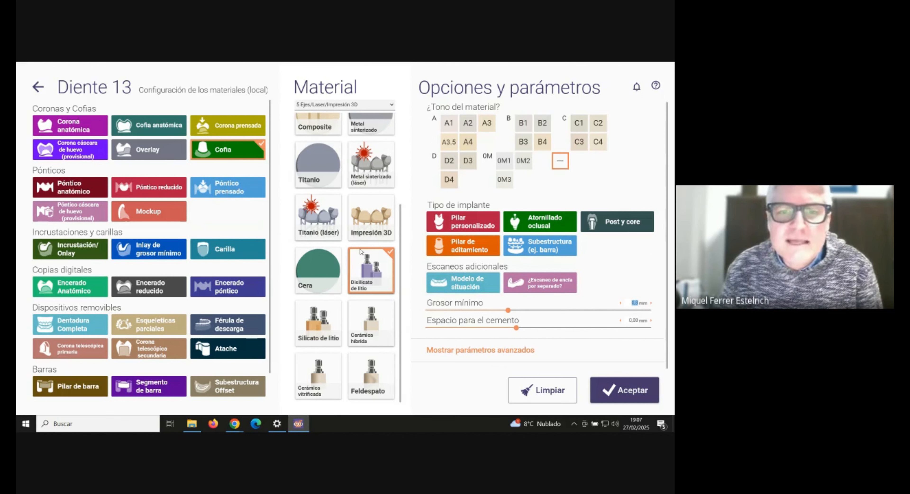
left_click_drag(509, 310, 411, 312)
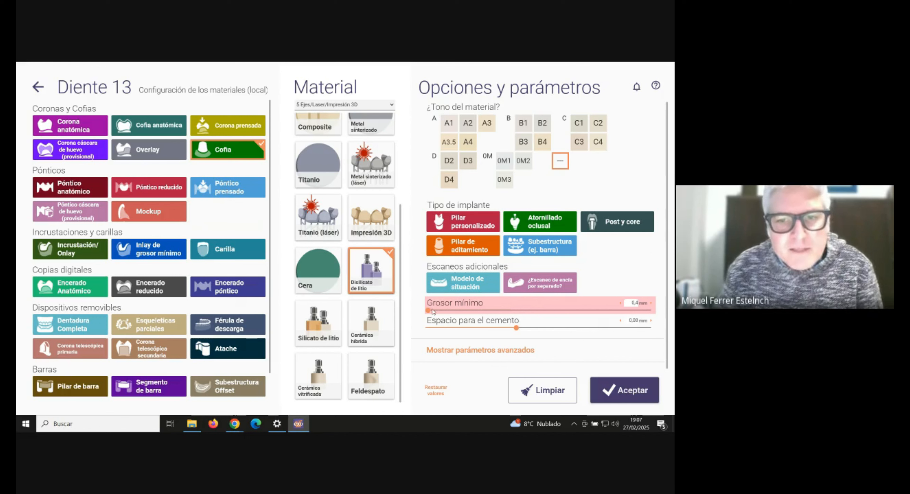
left_click(385, 327)
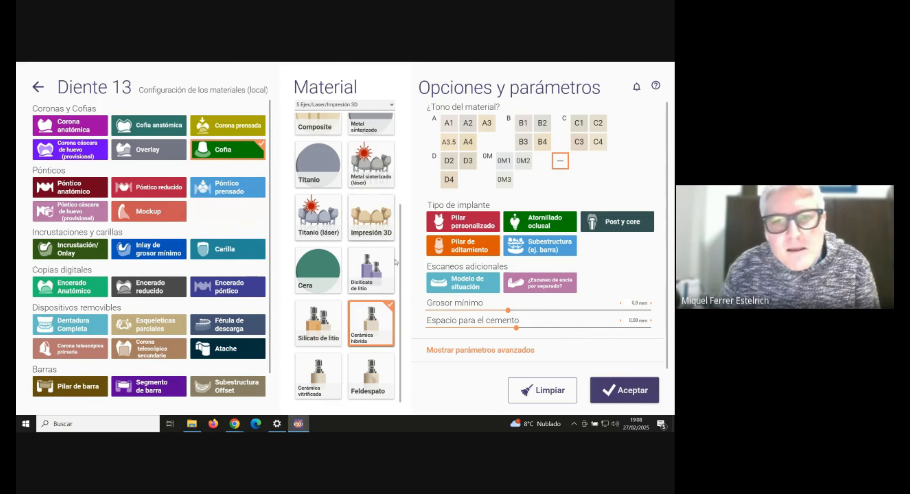
left_click(38, 87)
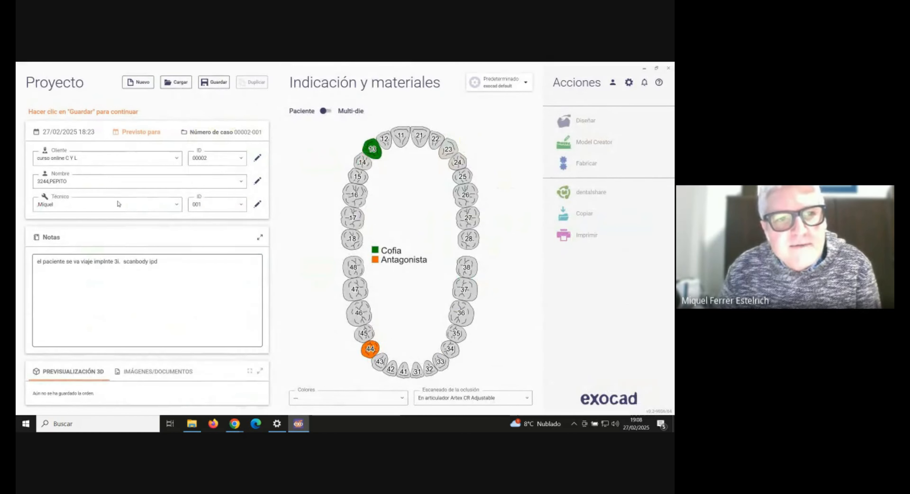
- Confirm tooth 13 as a Cofia in Metal sinterizado (láser) and save the project
left_click(374, 153)
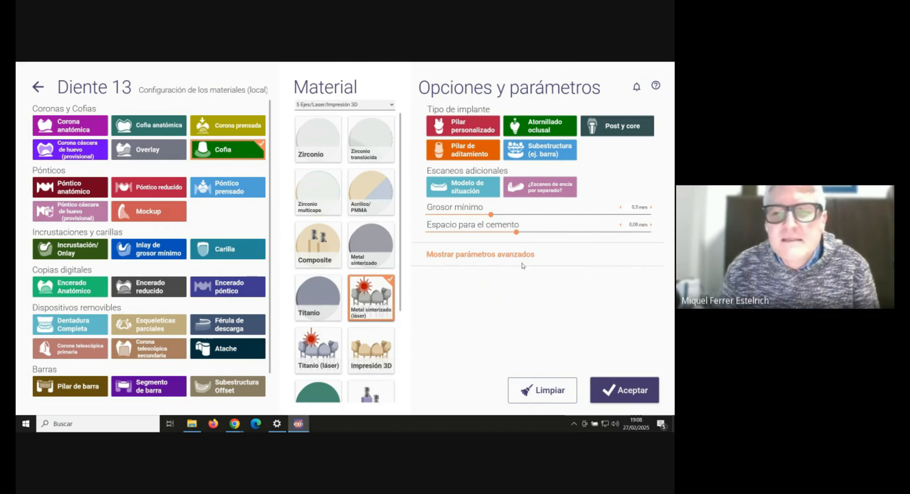
left_click(630, 398)
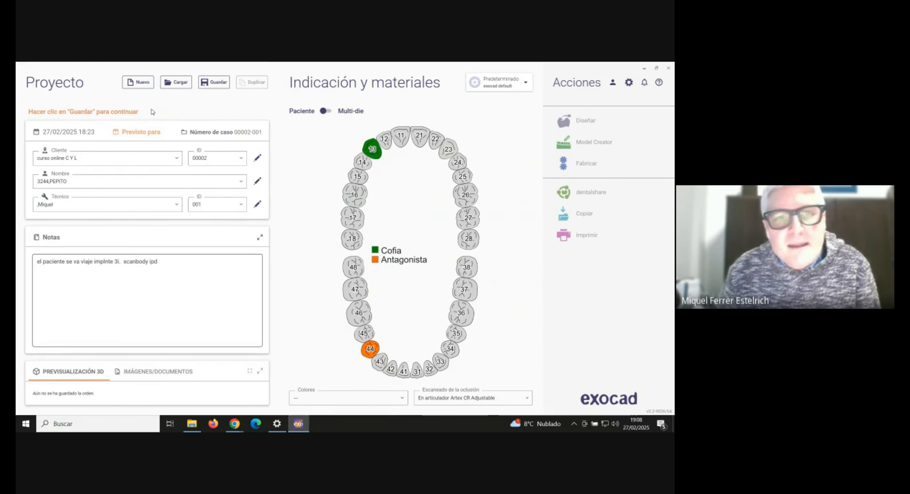
left_click(208, 87)
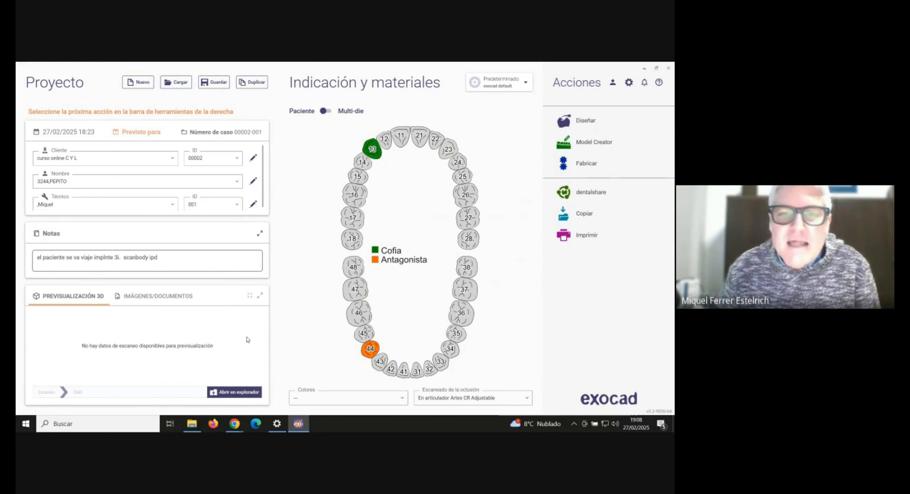
- Load the Single offset coping die sample from the DEMO CASE projects in the saved project list
left_click(142, 83)
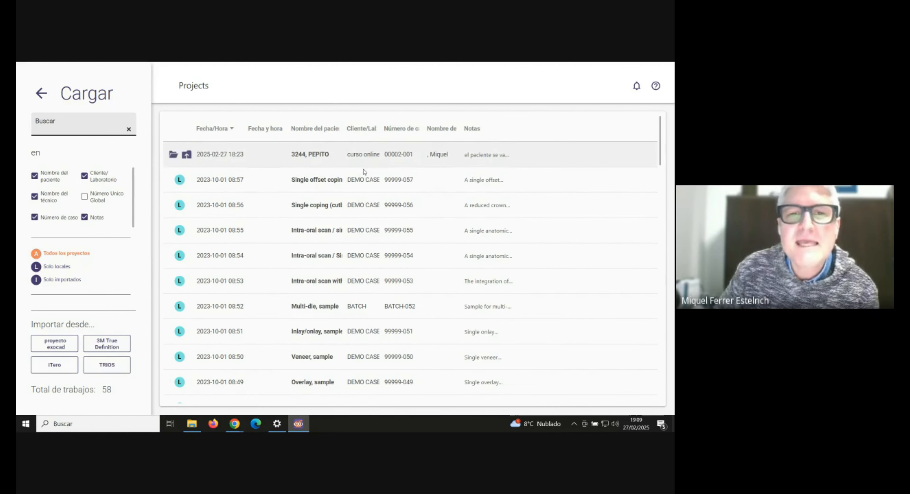
scroll(340, 181, "down", 1)
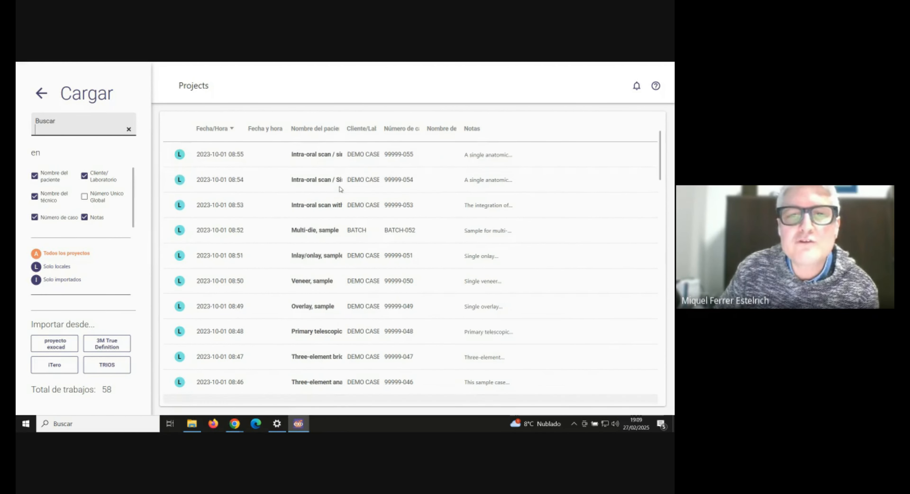
scroll(348, 182, "down", 9)
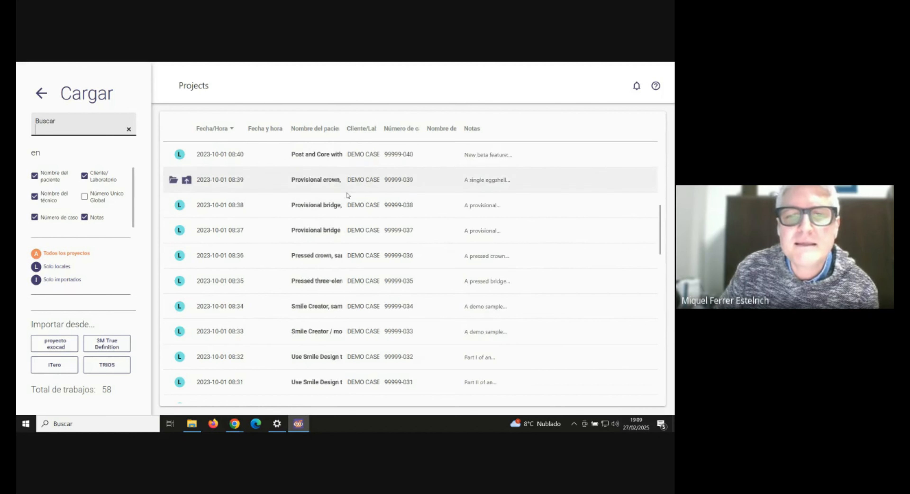
scroll(348, 193, "down", 6)
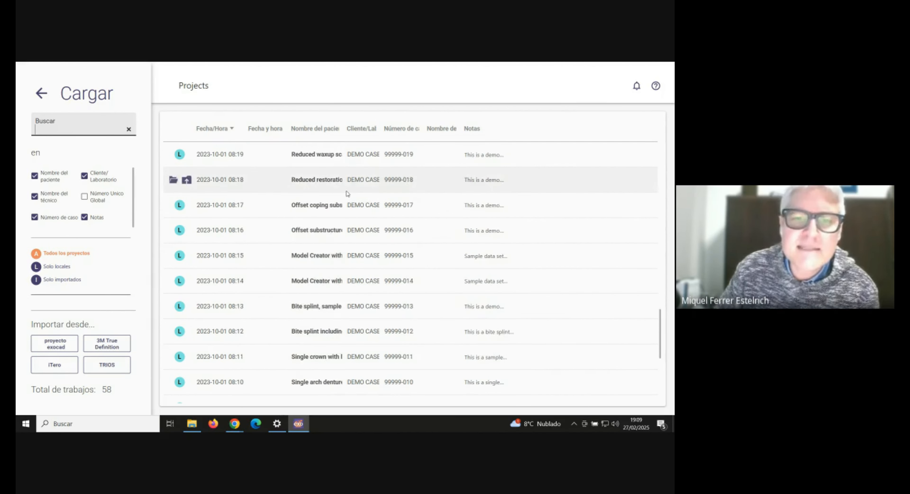
scroll(348, 211, "up", 5)
scroll(351, 222, "up", 10)
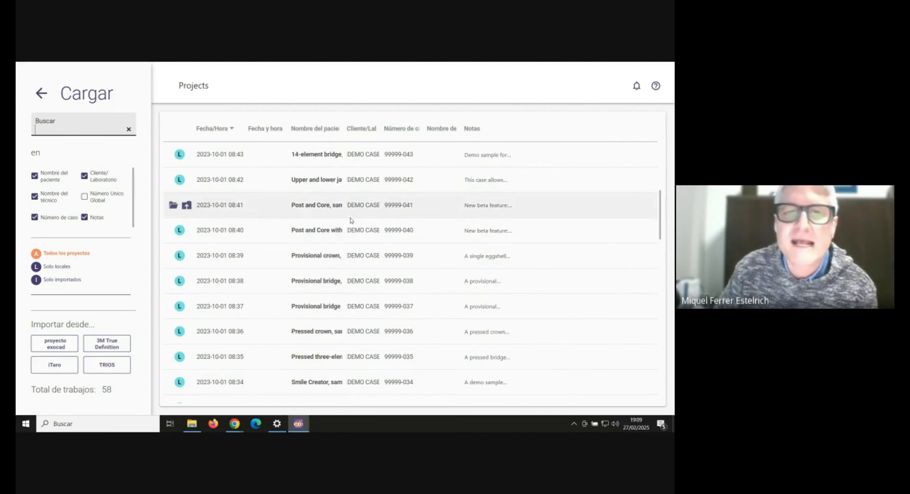
scroll(350, 220, "up", 1)
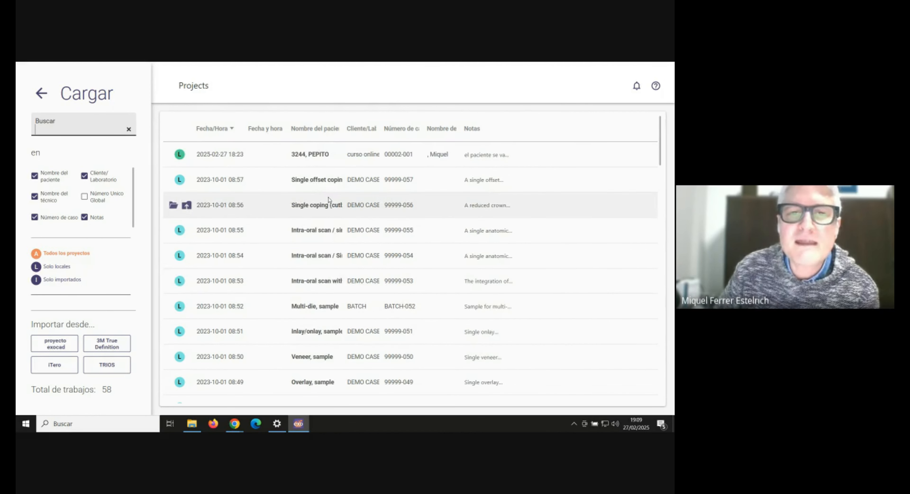
left_click(326, 180)
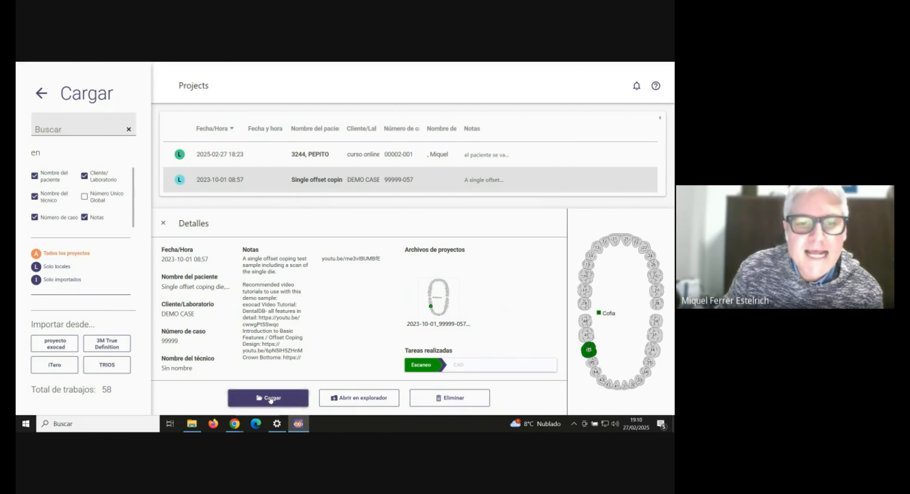
mouse_move(260, 156)
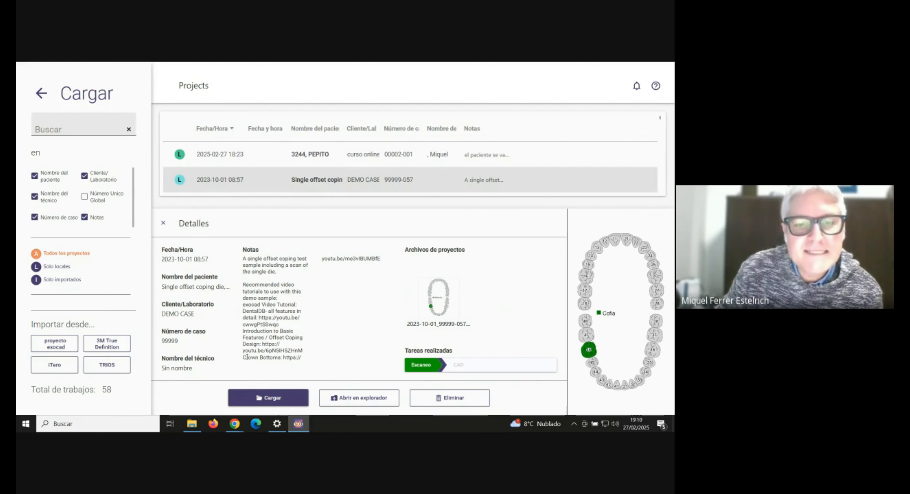
left_click(274, 399)
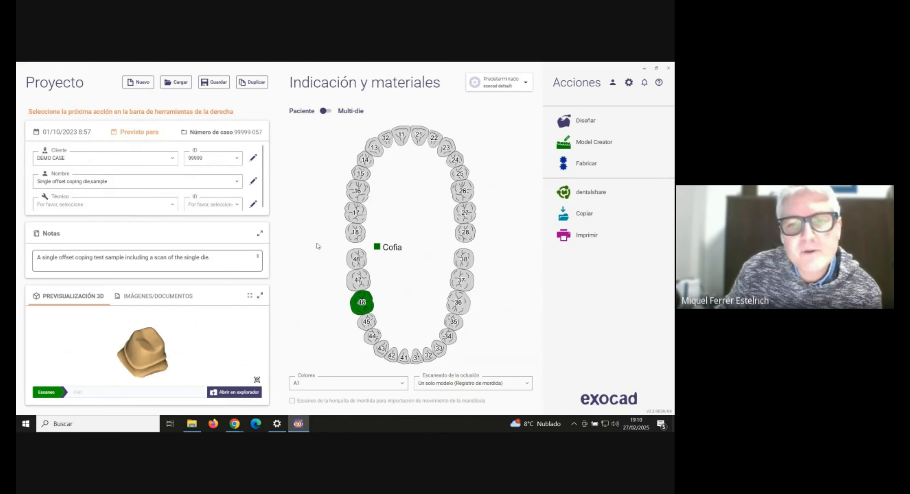
- Inspect the die scan preview and the case's project folder with its 3D scan file, closing the folder again
mouse_move(159, 365)
left_mouse_down()
mouse_move(175, 349)
mouse_move(180, 357)
mouse_move(167, 358)
left_mouse_up()
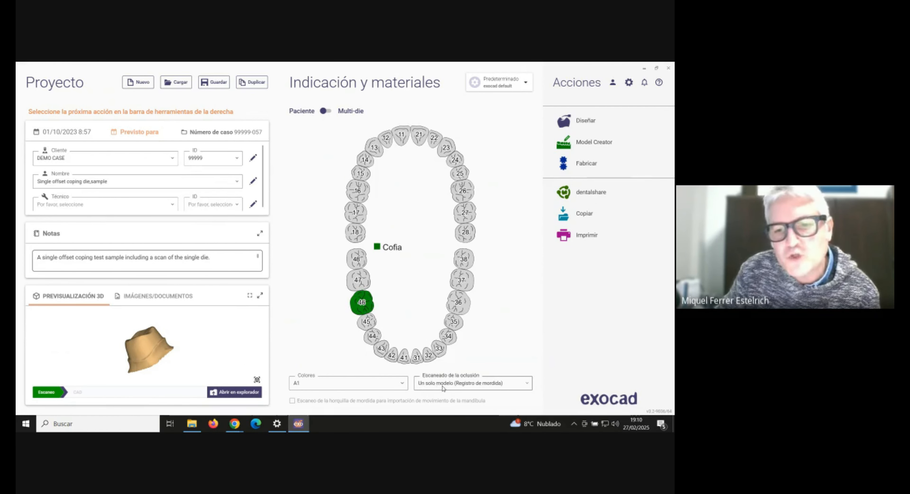
left_click(227, 395)
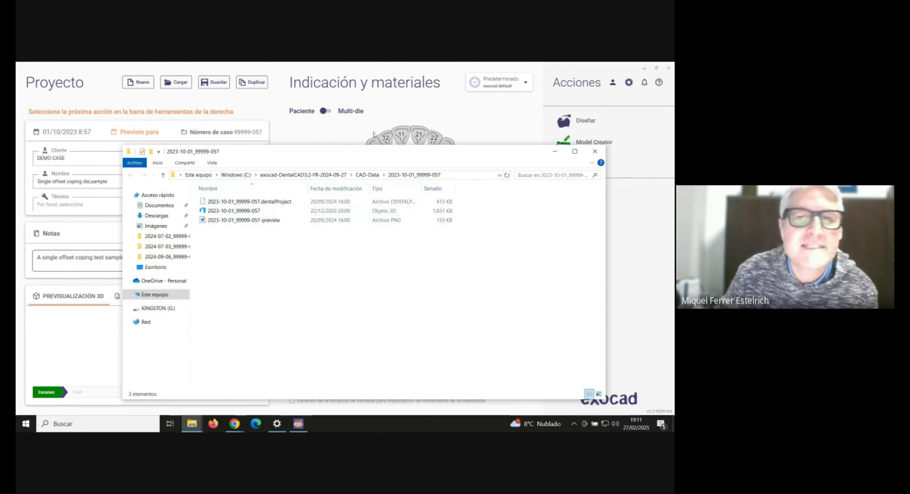
left_click(248, 210)
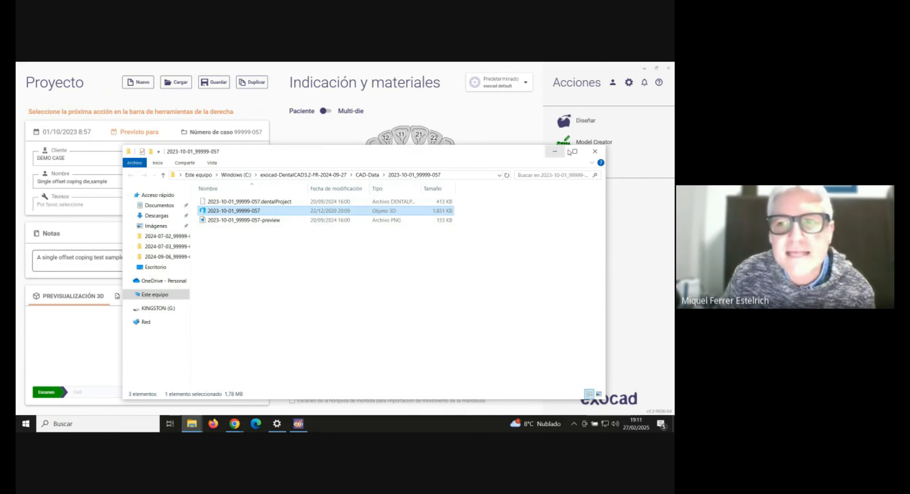
left_click(595, 155)
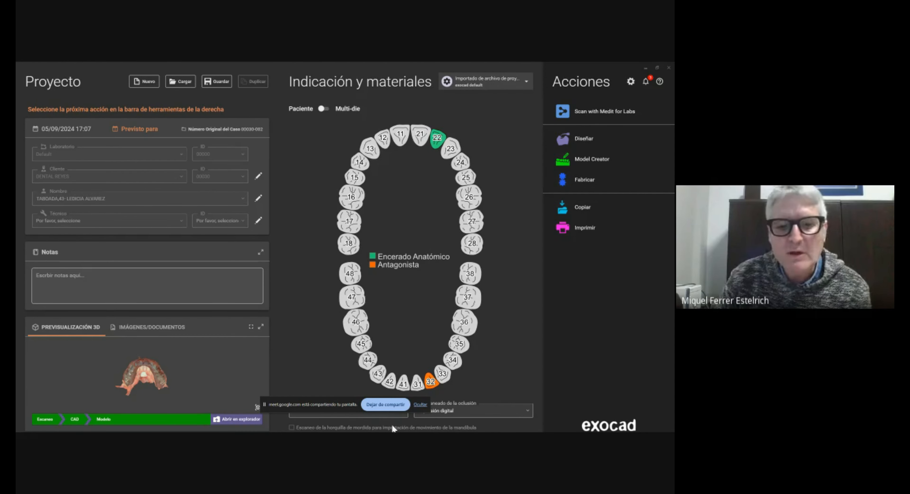
- Examine the scan preview and tooth 22's Encerado Anatómico settings, returning to the project without changes
left_click_drag(157, 374, 124, 373)
scroll(141, 375, "up", 6)
left_click(435, 145)
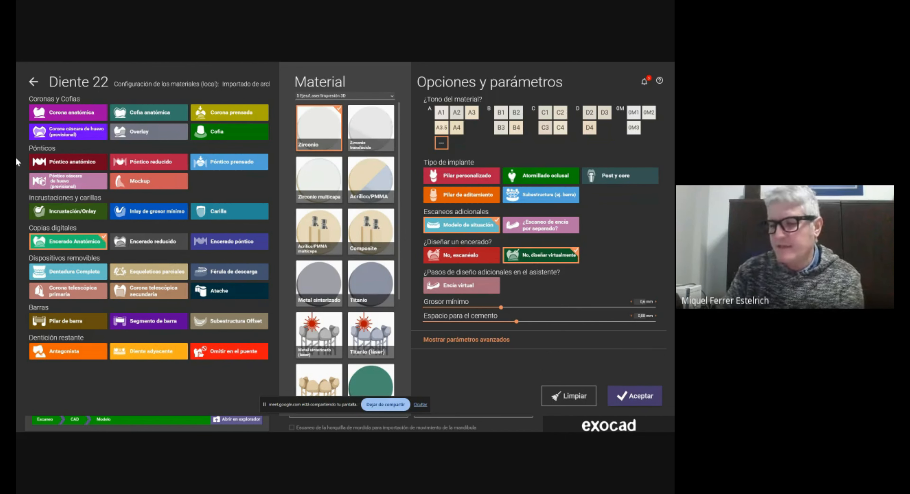
left_click(34, 81)
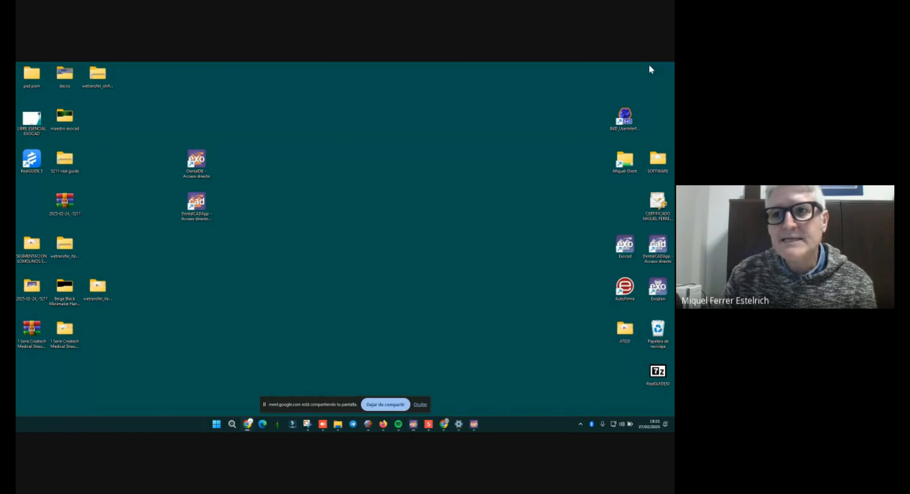
- Switch to the running design application and inspect the upper arch scan from the occlusal side
left_click(645, 67)
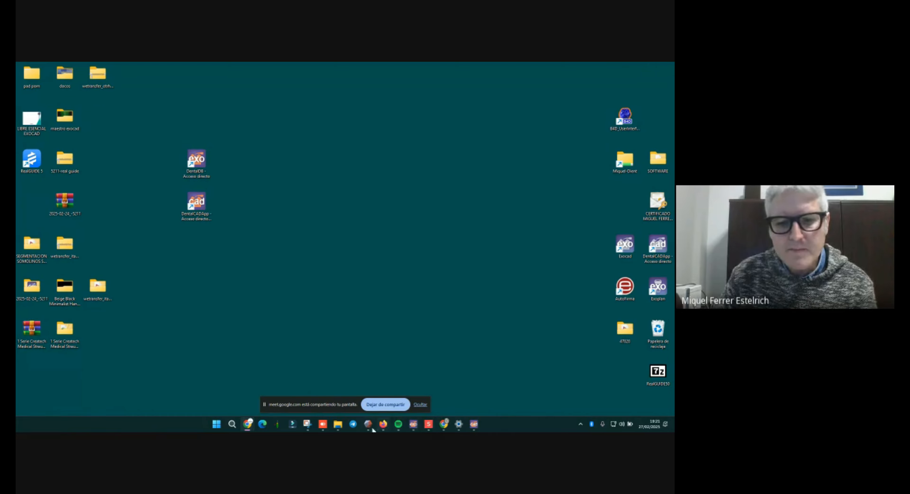
left_click(476, 423)
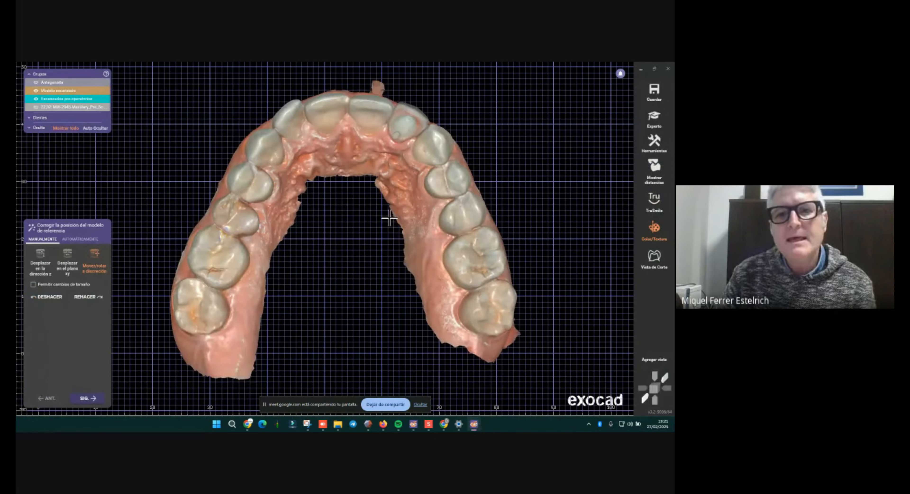
scroll(390, 215, "down", 2)
mouse_move(390, 217)
right_mouse_down()
mouse_move(404, 211)
mouse_move(406, 223)
right_mouse_up()
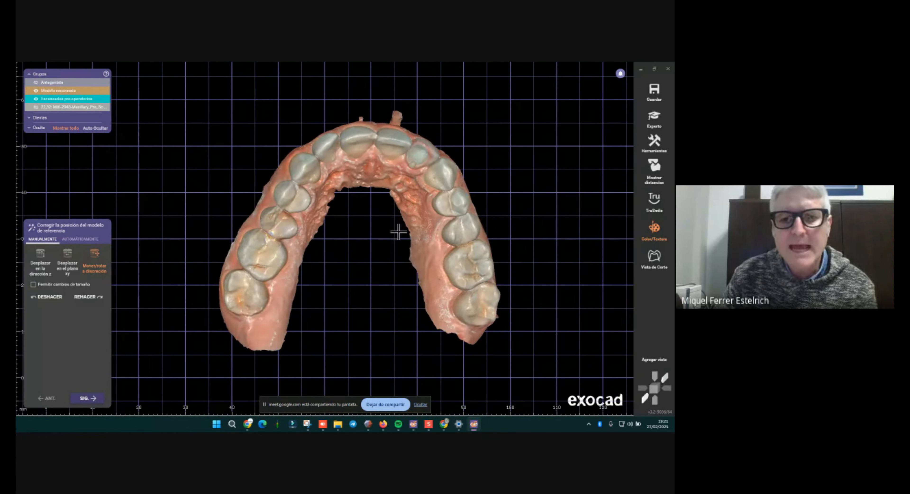
- Launch an additional instance of the Diseñar application for the tooth 22 wax-up project, ignoring the one already running
left_click(413, 424)
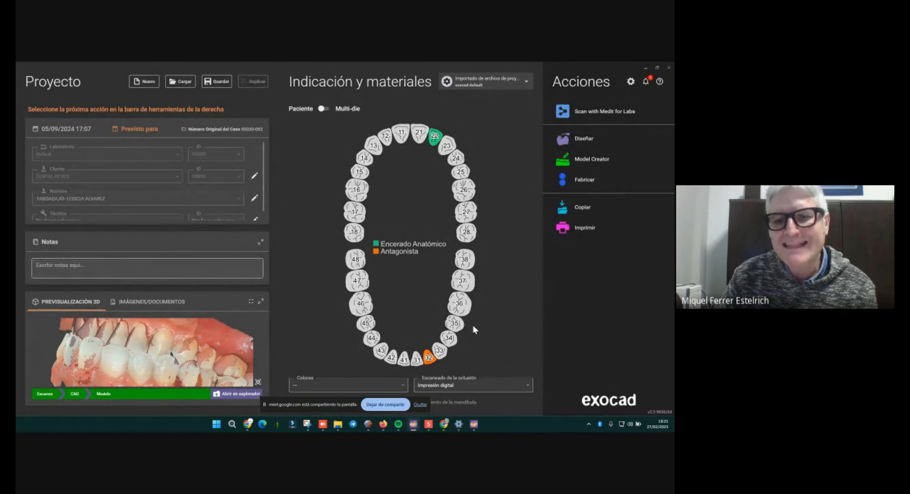
left_click(587, 141)
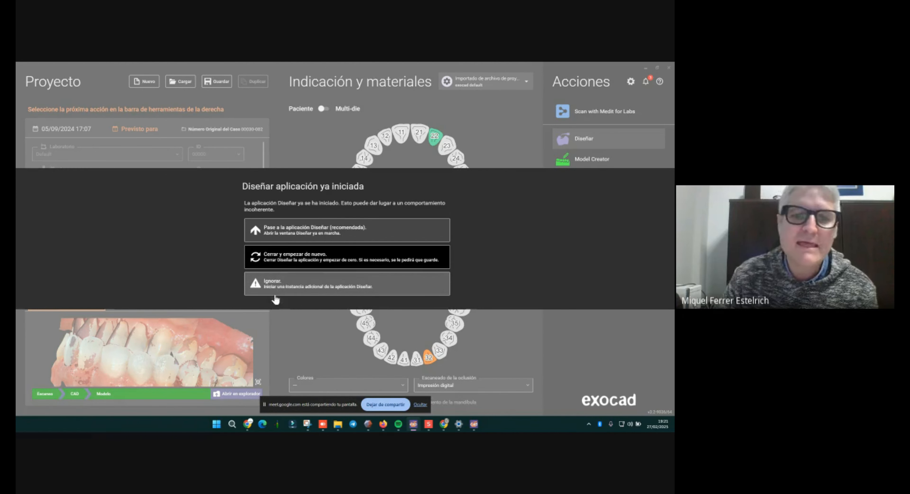
left_click(306, 292)
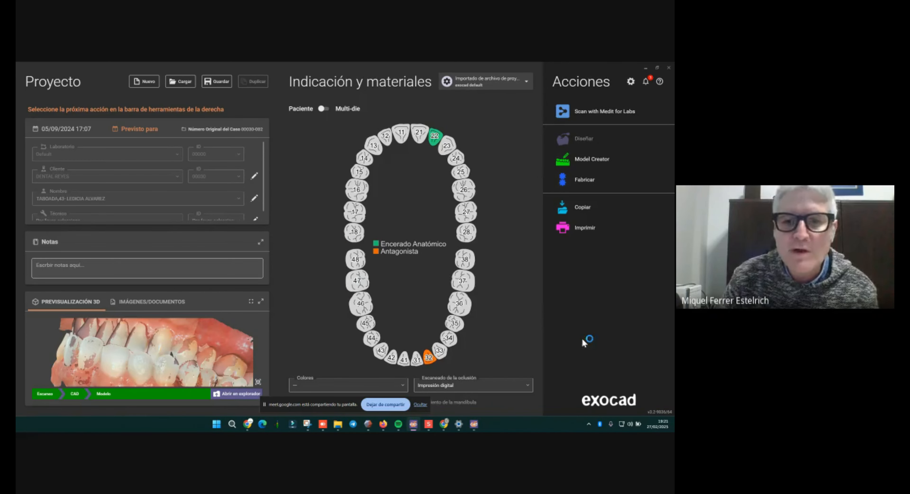
mouse_move(474, 426)
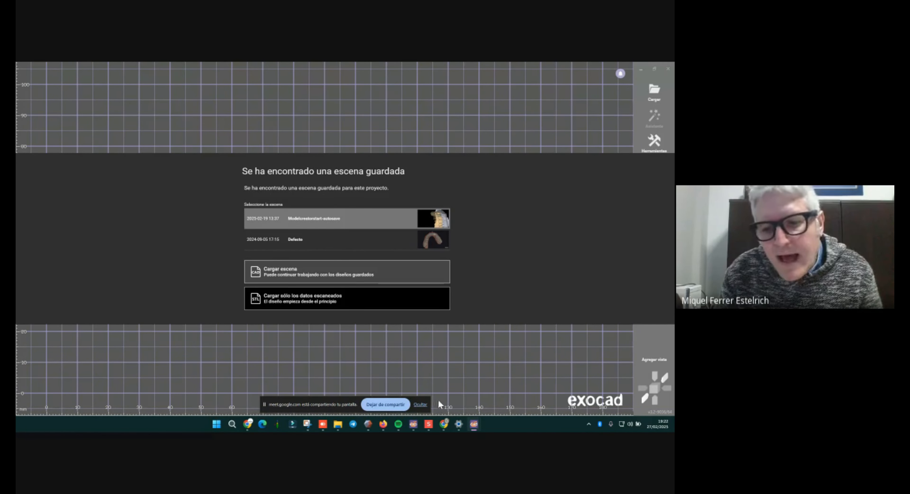
left_click(456, 393)
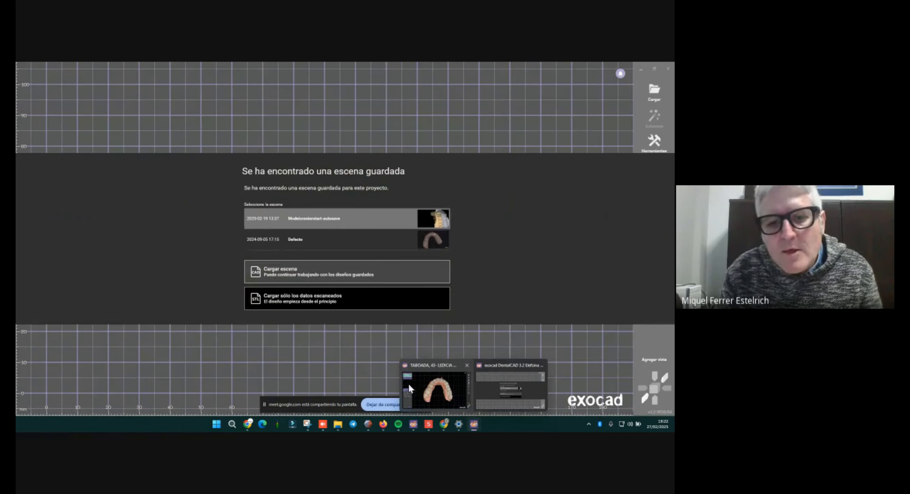
- Load only the scanned data without previously designed tooth models, and reposition the upper jaw scan loading dialog
left_click(329, 300)
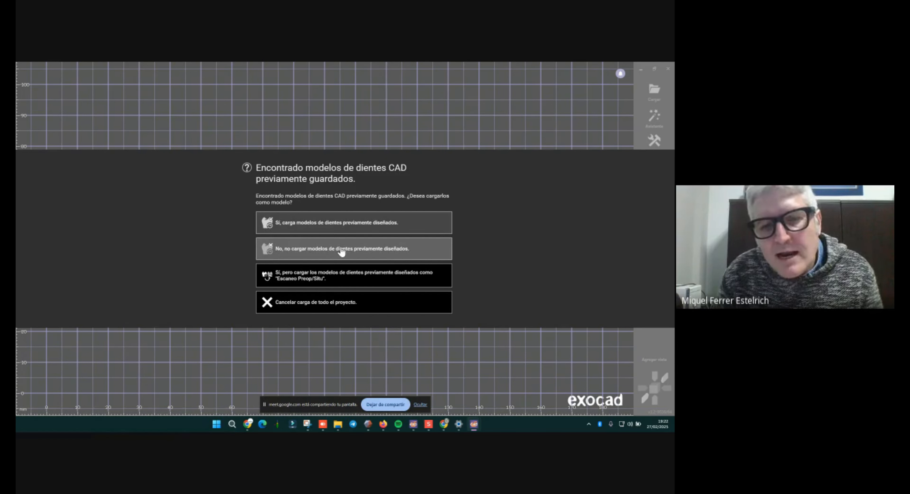
mouse_move(418, 428)
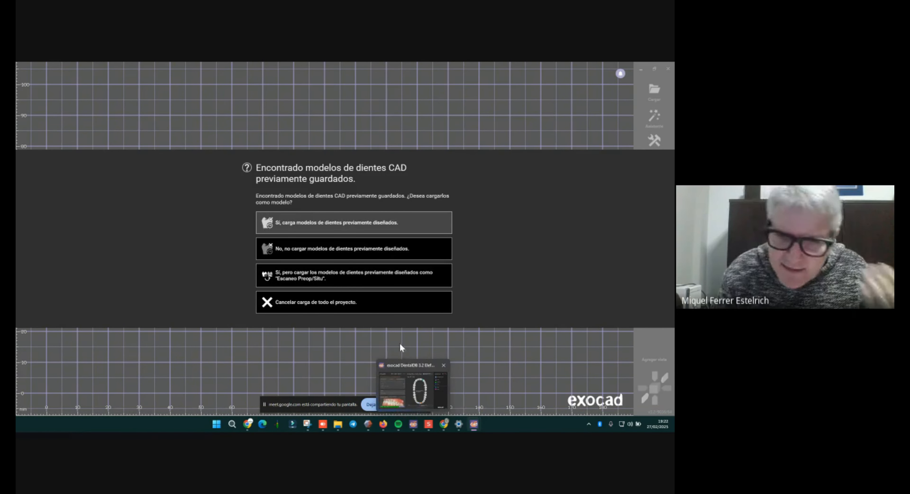
left_click(323, 255)
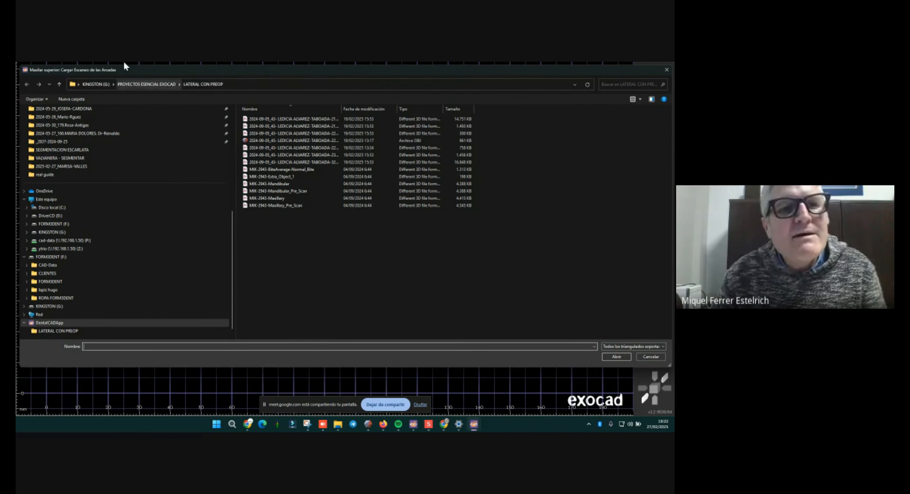
left_click_drag(122, 68, 91, 106)
left_click_drag(149, 106, 107, 101)
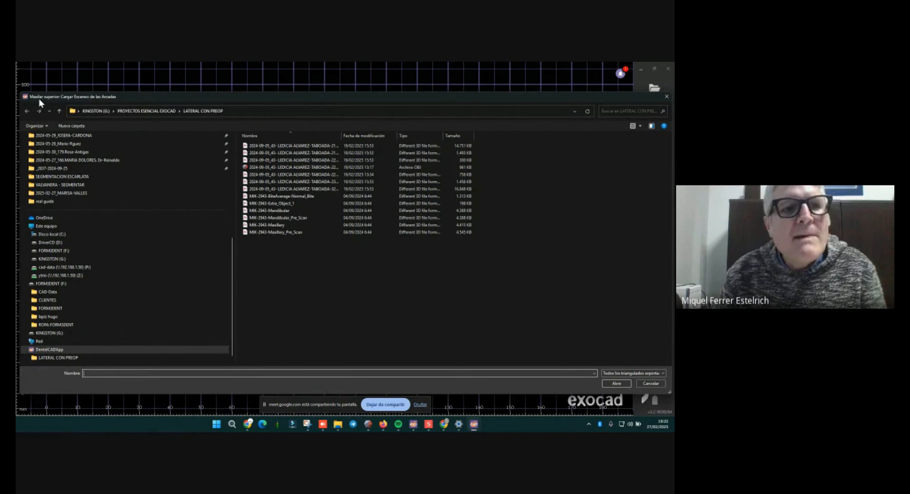
- Check the project window and the Google Meet call, and return to exocad's upper jaw scan loading dialog
left_click(414, 426)
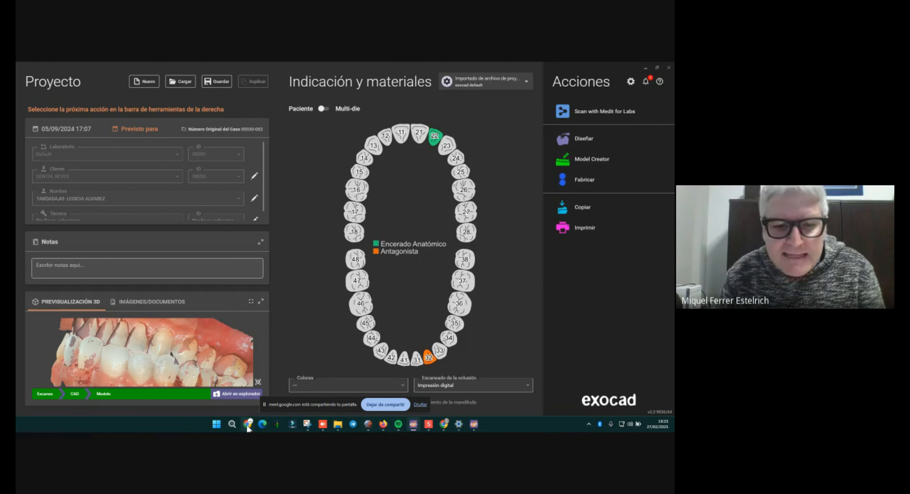
mouse_move(248, 424)
left_click(216, 404)
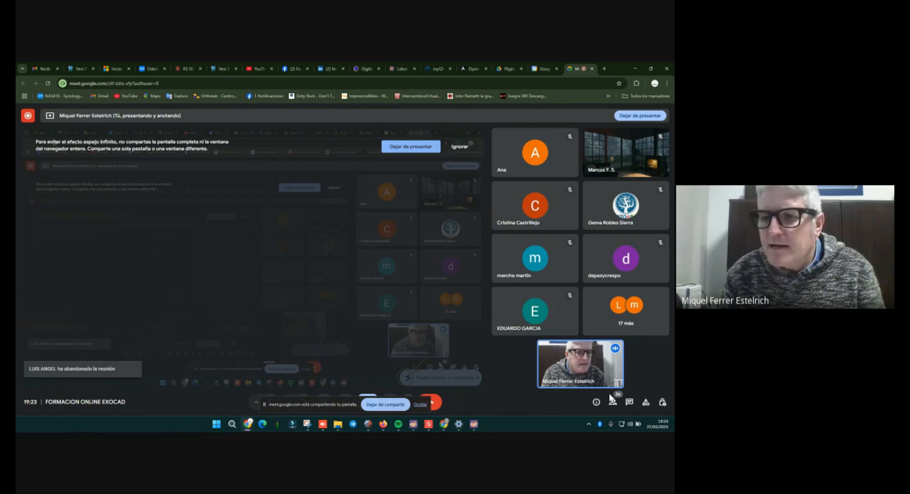
left_click(634, 73)
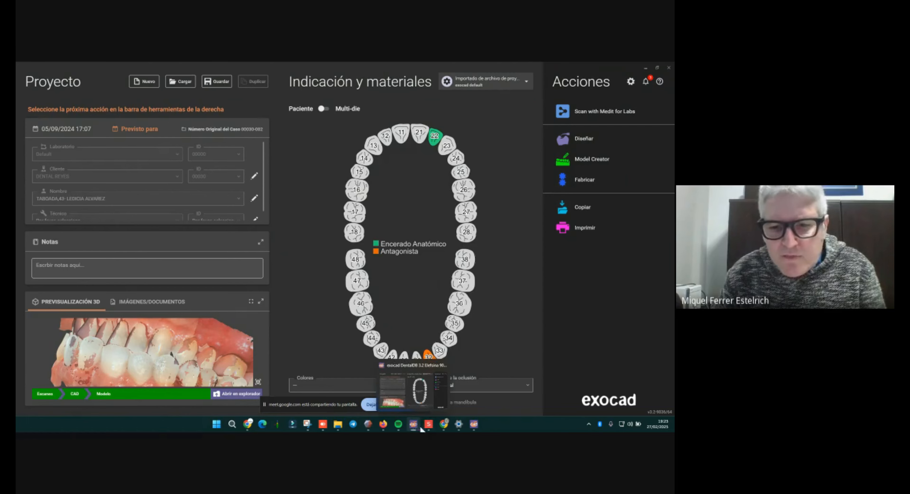
mouse_move(473, 427)
left_click(492, 394)
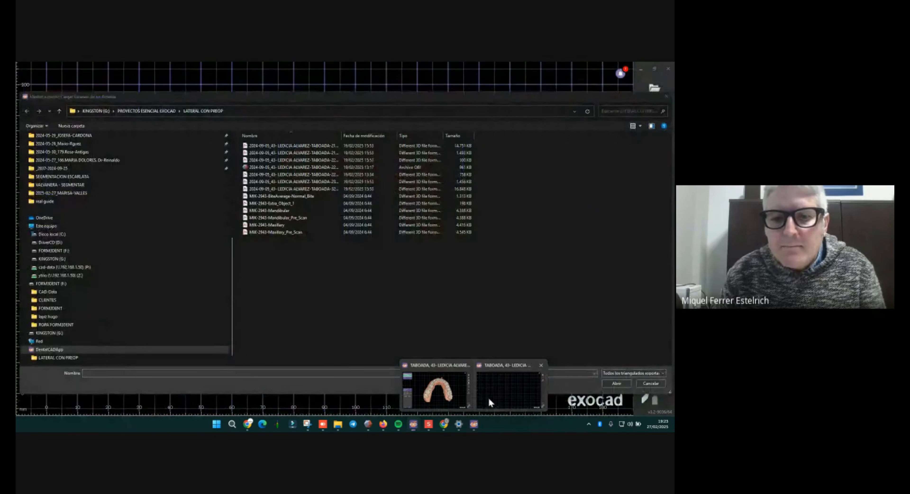
left_click(492, 394)
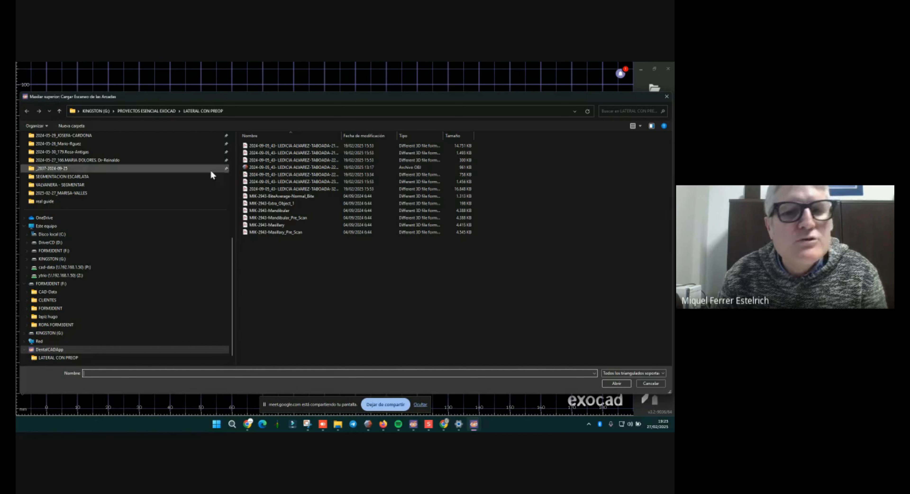
- Preview the scan file MIK-2943-Maxillary in 3Shape 3D Viewer and rotate it to inspect the prepared upper arch
left_click(276, 226)
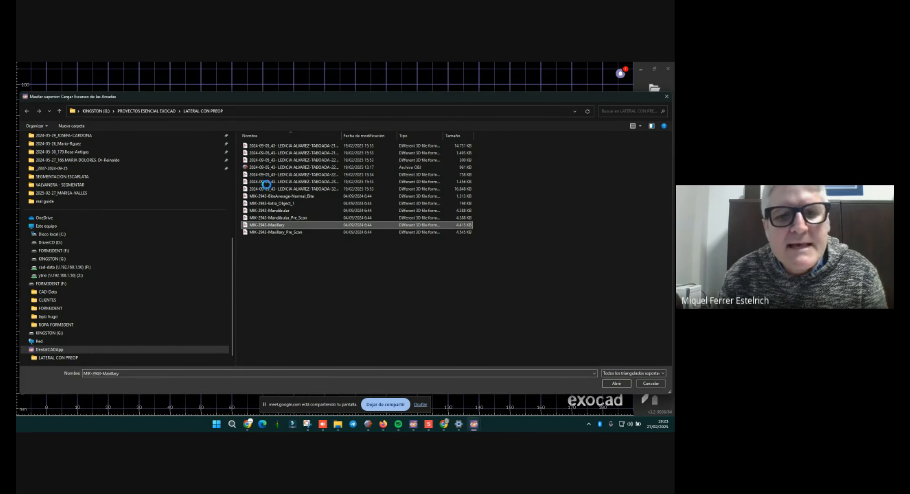
right_click(276, 226)
left_click(293, 242)
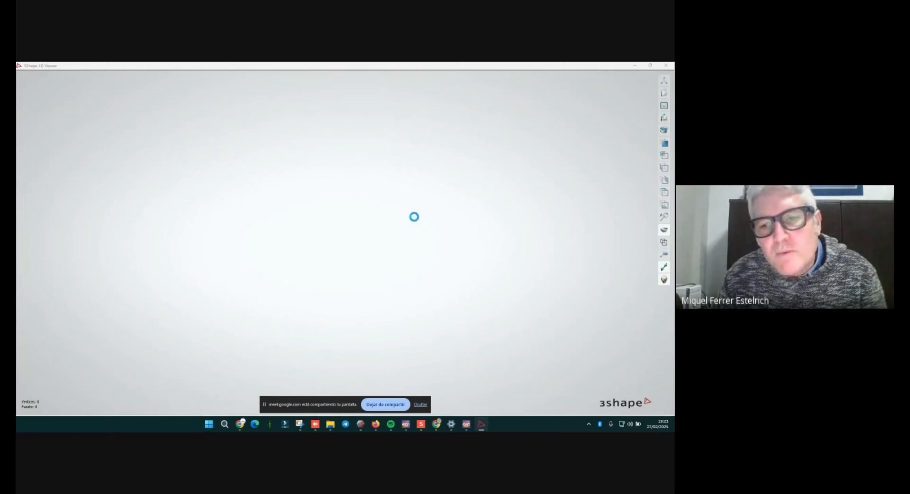
right_click_drag(436, 326, 430, 181)
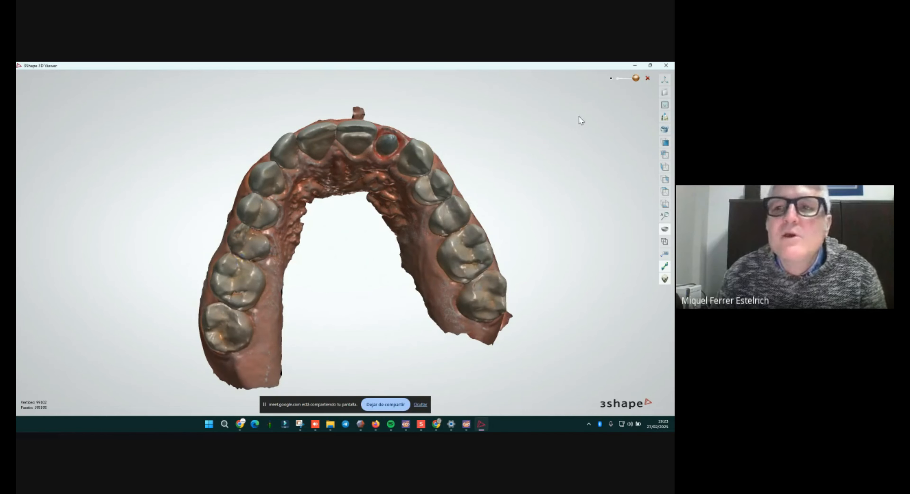
- Load MIK-2943-Maxillary as the upper jaw arch scan and reposition the reference model loading dialog
left_click(635, 66)
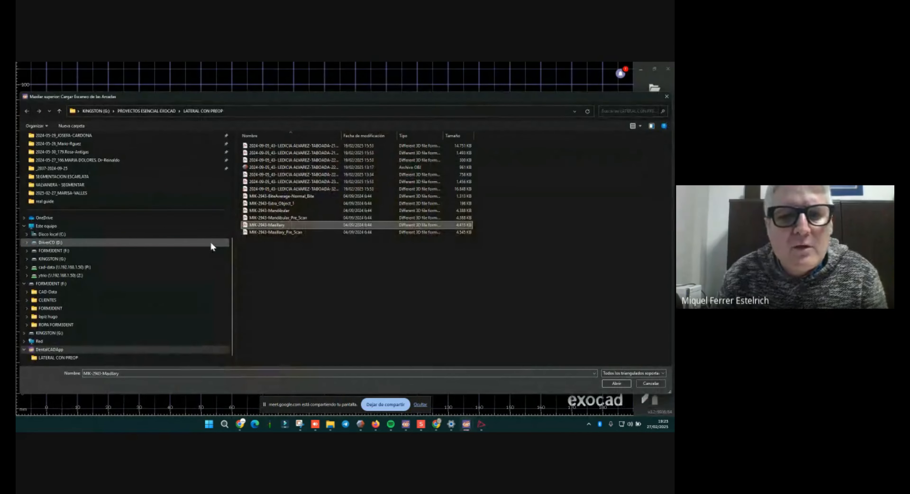
double_click(278, 228)
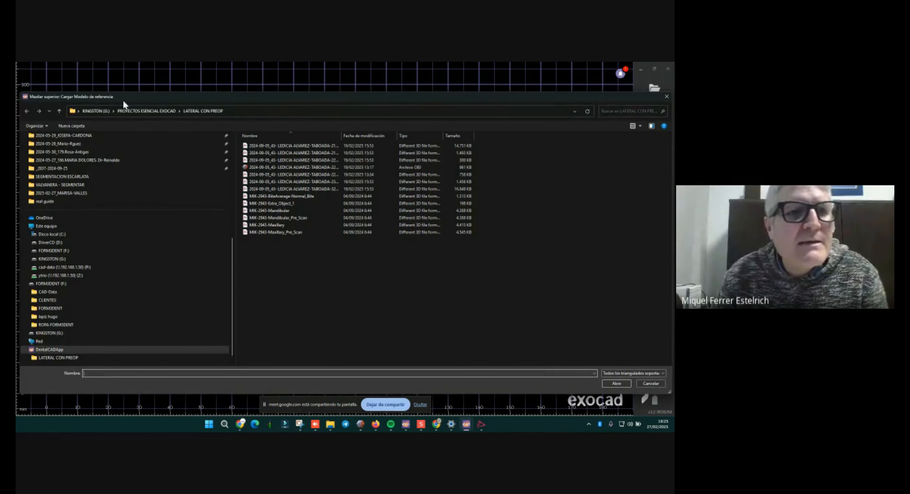
left_click_drag(123, 102, 205, 104)
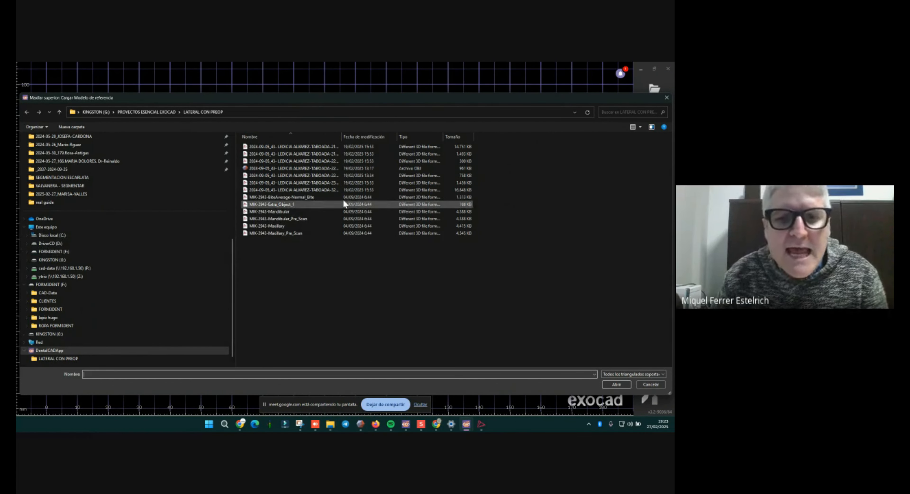
- Preview MIK-2943-Maxillary_Pre_Scan in 3Shape 3D Viewer, hide the prepared scan, and rotate the pre-preparation arch to inspect it
left_click(272, 233)
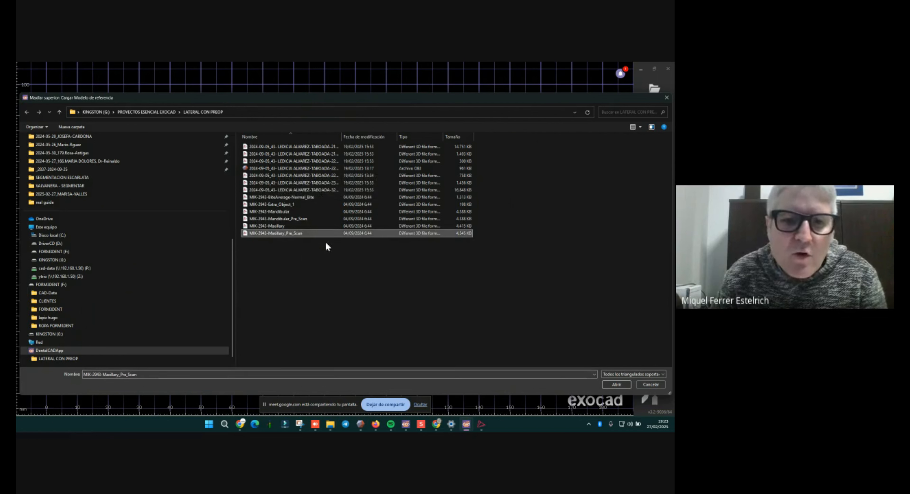
right_click(301, 231)
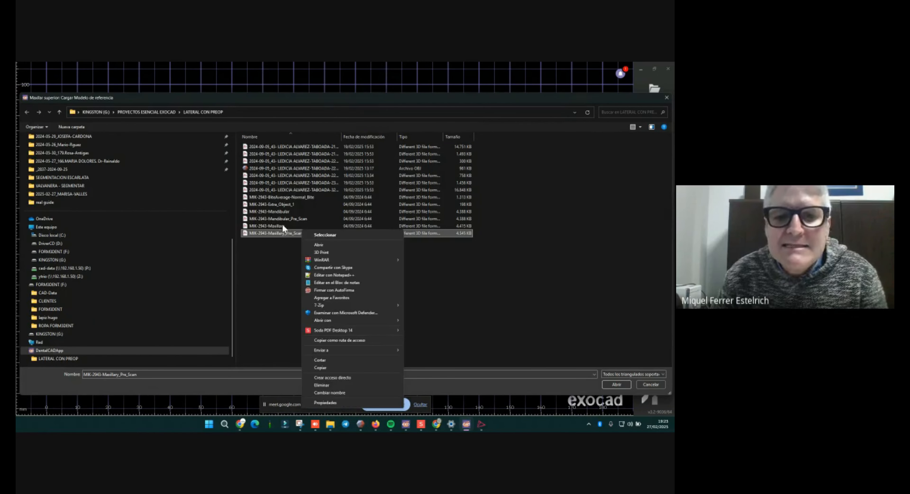
left_click(320, 244)
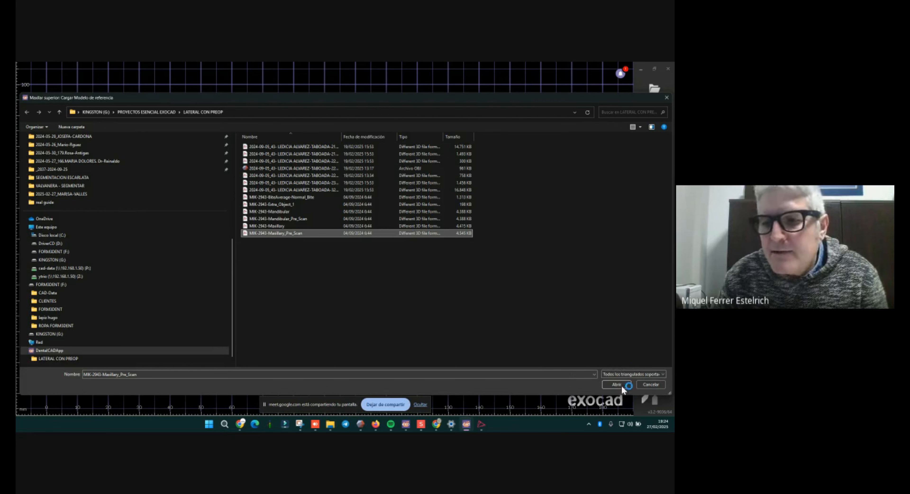
left_click(482, 424)
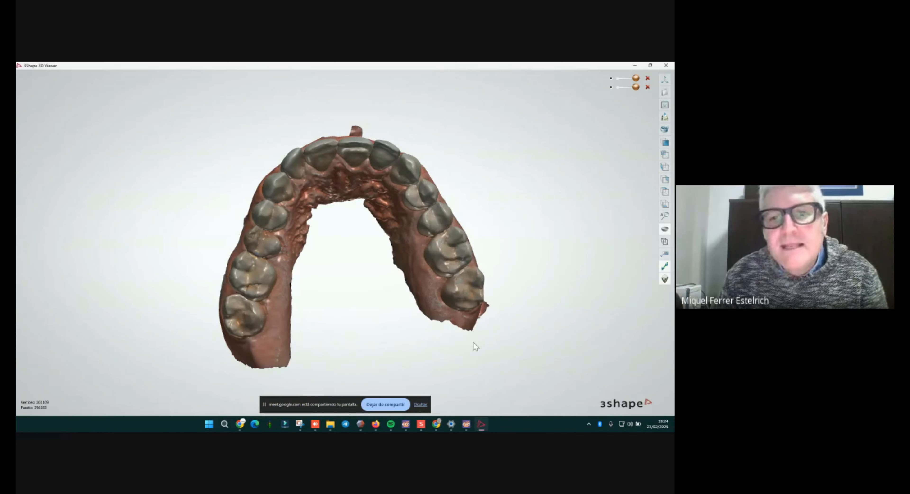
left_click(610, 87)
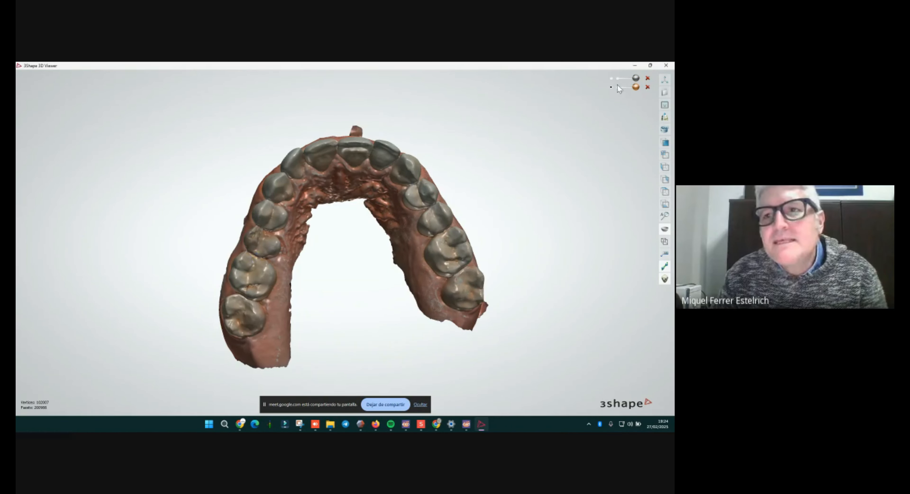
scroll(447, 133, "up", 3)
right_click_drag(420, 142, 476, 129)
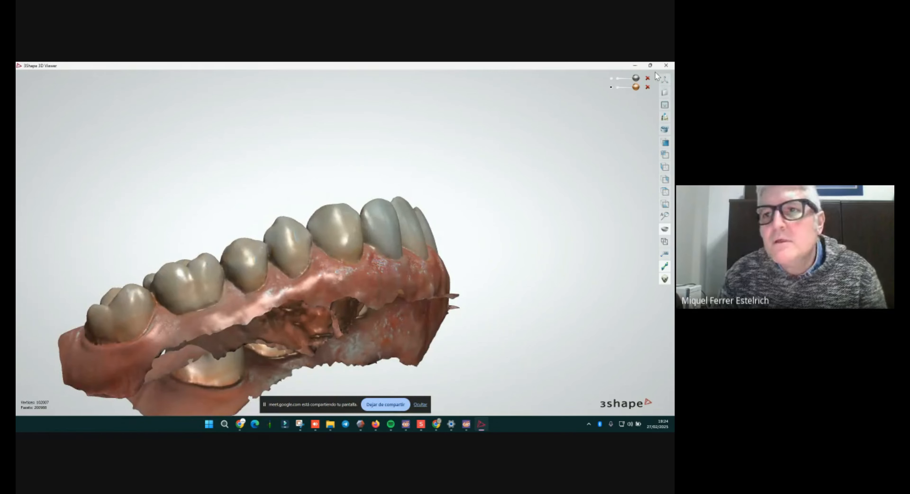
- Close the scan preview, then load MIK-2943-Maxillary_Pre_Scan as the reference model and MIK-2943-Mandibular as the antagonist
left_click(666, 65)
double_click(261, 233)
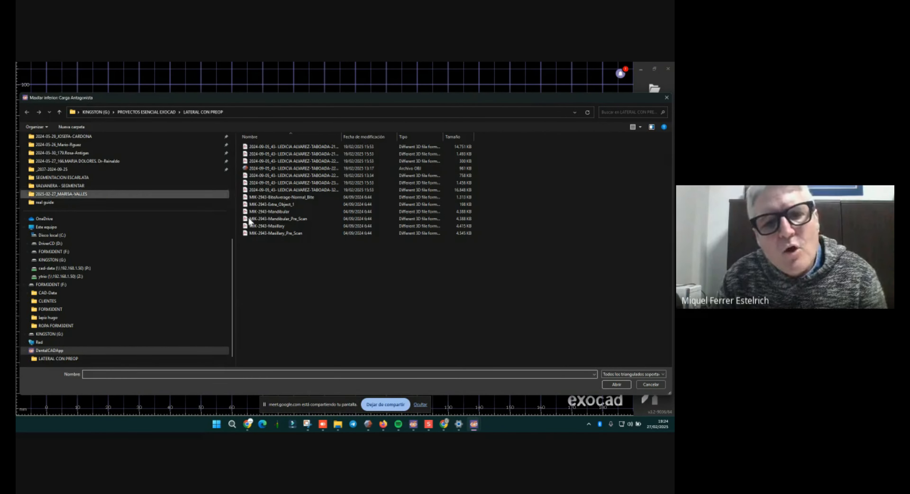
double_click(280, 211)
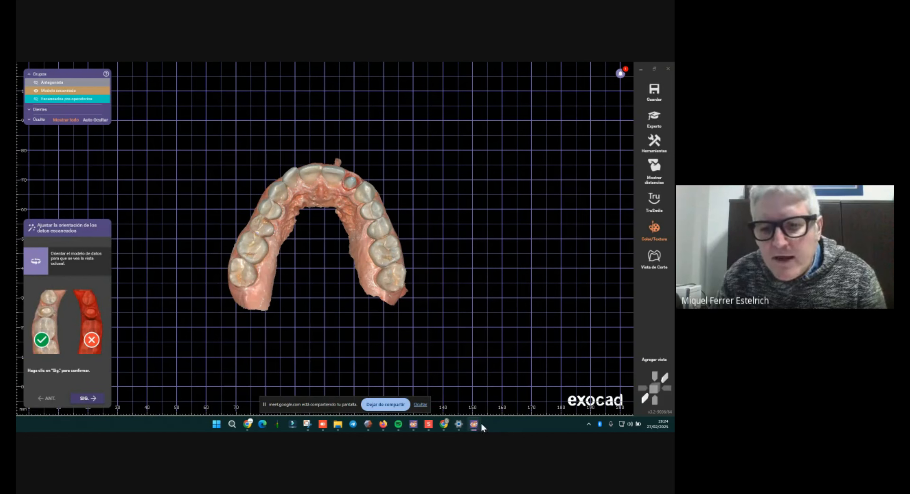
- Compare the two open exocad windows and close the one at the scan orientation step without saving its scene
mouse_move(472, 423)
left_click(455, 401)
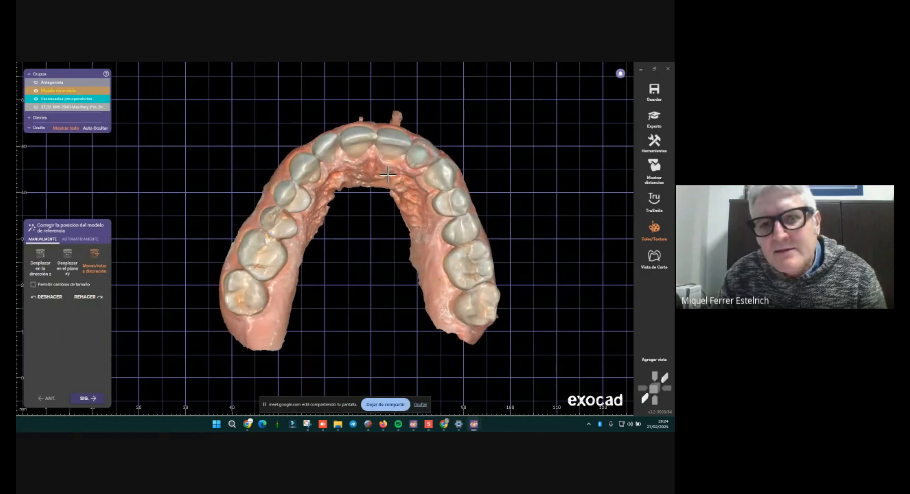
left_click(519, 402)
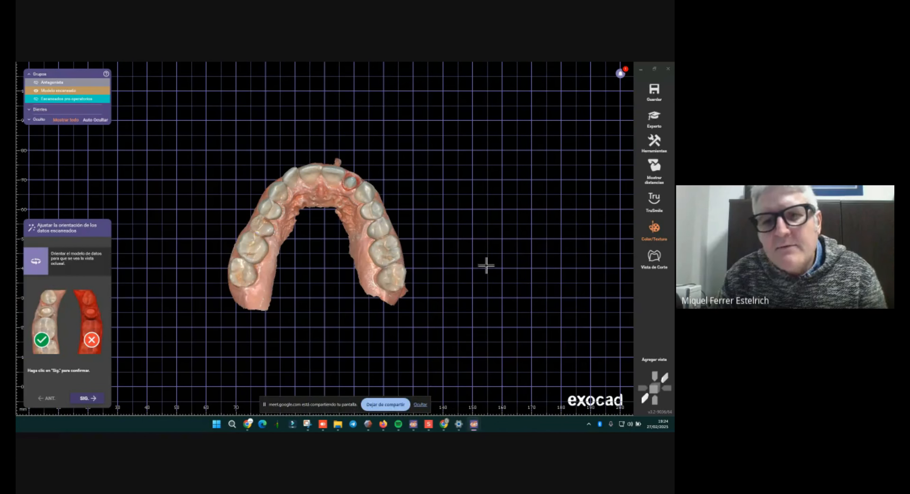
left_click(667, 70)
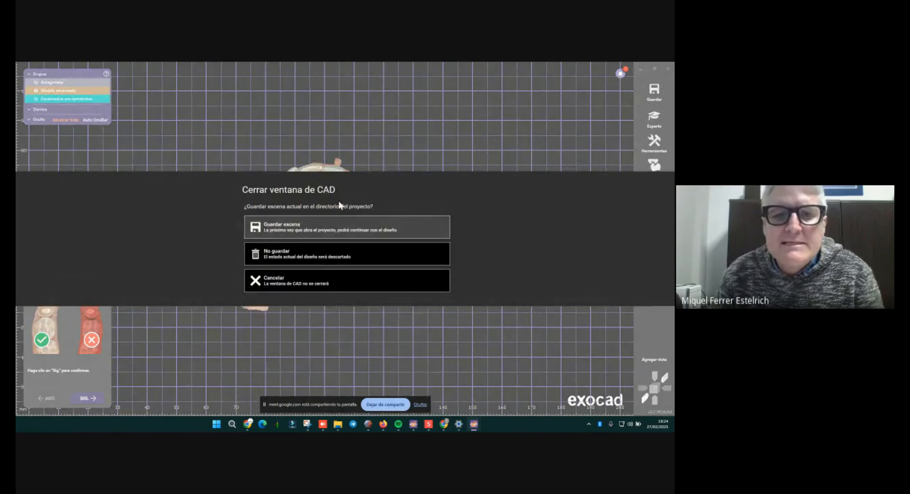
left_click(312, 259)
- Hide the preoperative scan group and examine the prepared tooth 22 on the scanned upper model
right_click_drag(386, 201, 392, 207)
middle_click_drag(392, 207, 361, 195)
right_click_drag(360, 195, 362, 189)
middle_click_drag(362, 189, 368, 218)
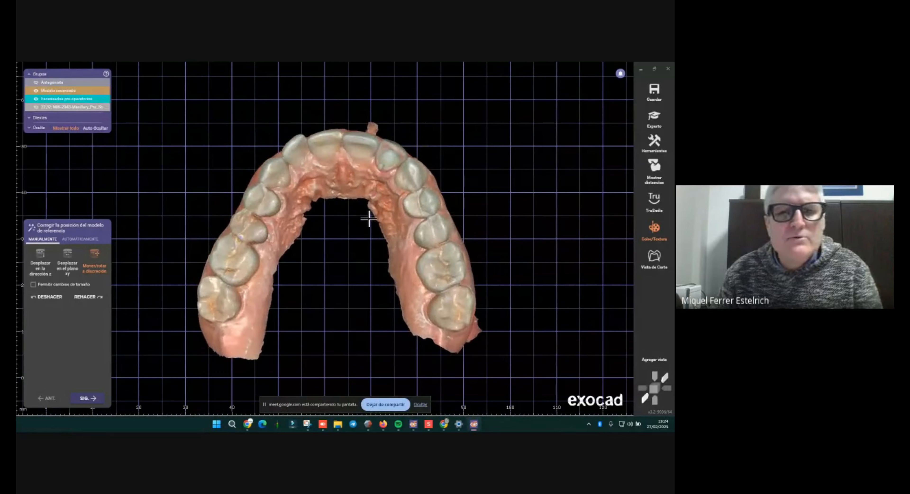
scroll(385, 174, "up", 2)
middle_click_drag(385, 174, 392, 148)
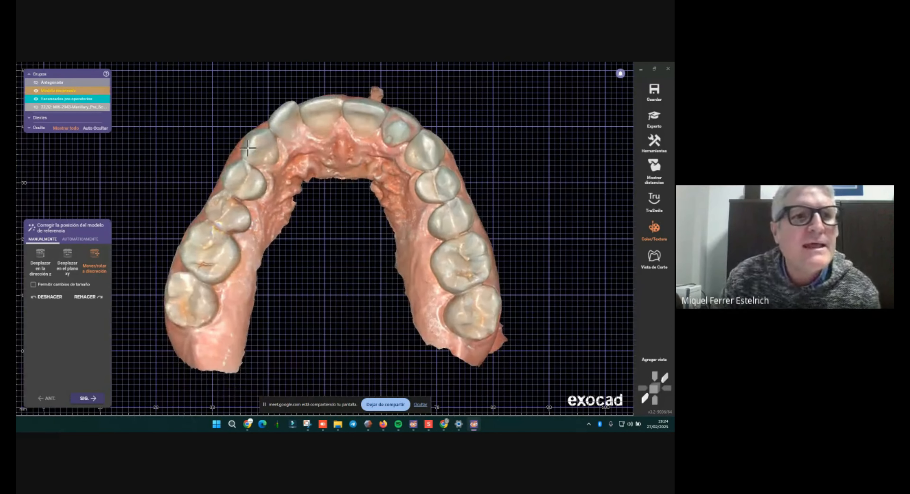
left_click(36, 99)
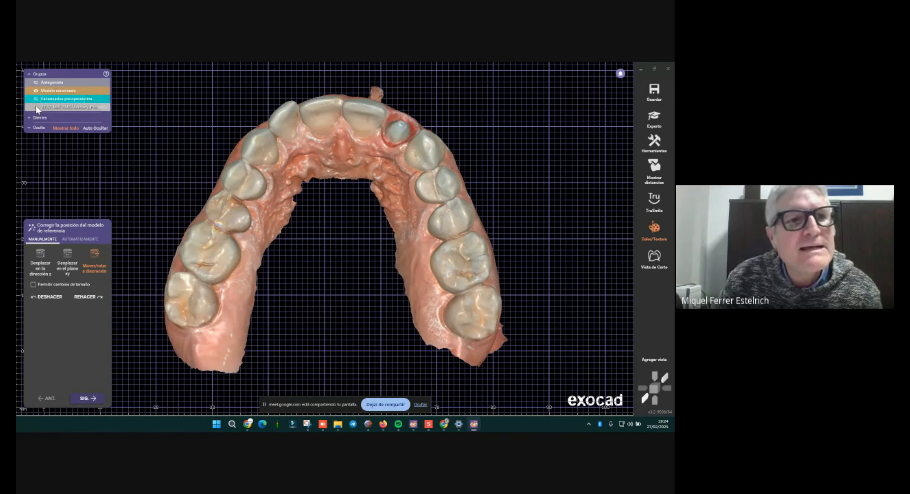
- Show the maxillary pre-scan and the antagonist without the scanned model, and inspect their occlusion from the front
left_click(37, 106)
left_click(36, 82)
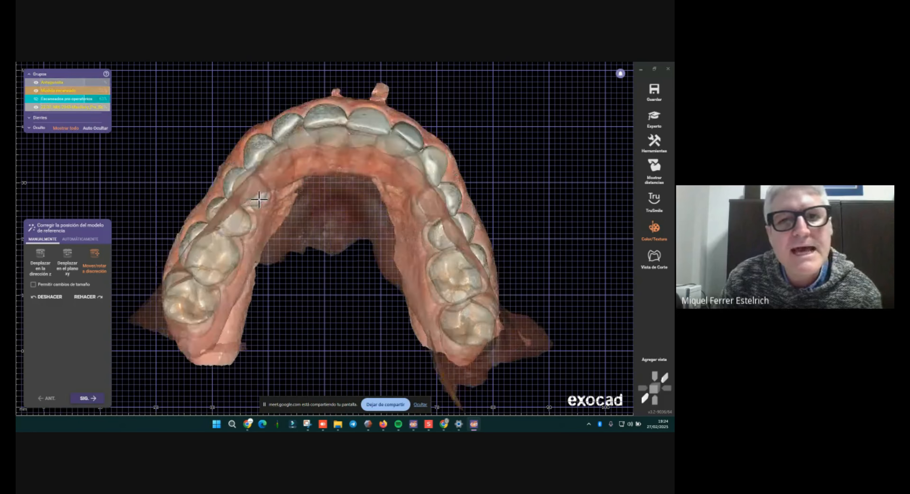
left_click(36, 90)
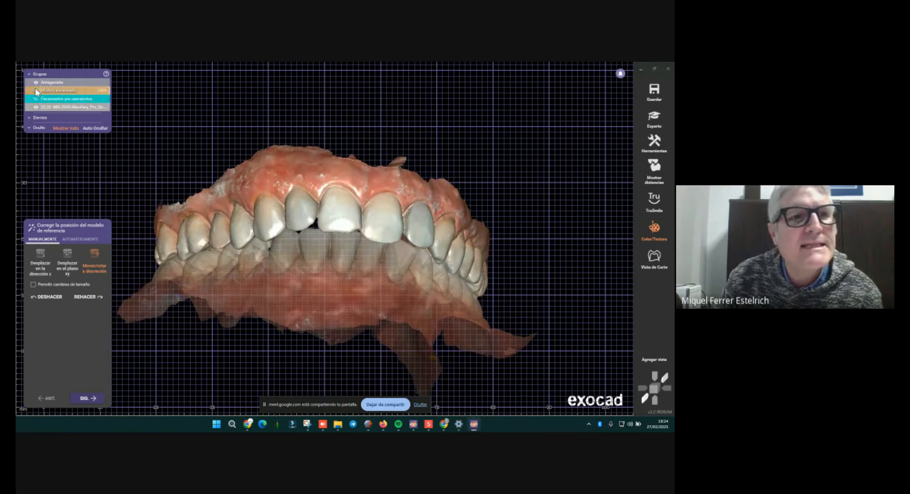
right_click_drag(259, 196, 383, 192)
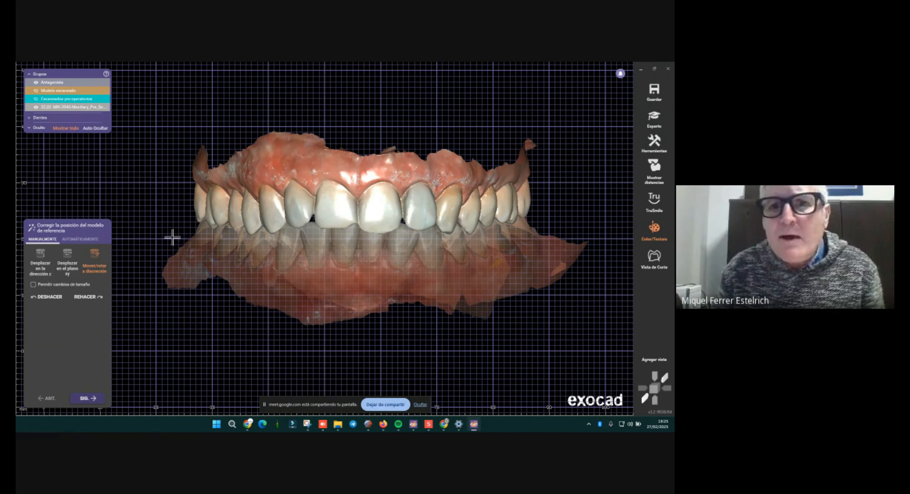
mouse_move(293, 157)
right_mouse_down()
mouse_move(274, 146)
mouse_move(285, 154)
right_mouse_up()
- Hide the antagonist and examine the front and incisal shapes of the upper teeth on the pre-scan
left_click(37, 83)
mouse_move(395, 244)
right_mouse_down()
mouse_move(391, 183)
mouse_move(377, 207)
mouse_move(382, 195)
mouse_move(379, 274)
mouse_move(392, 240)
right_mouse_up()
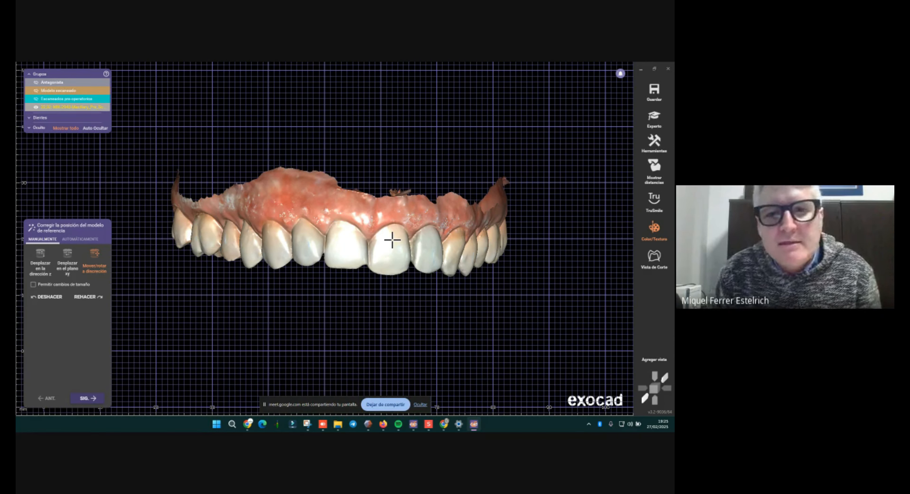
left_click_drag(400, 261, 409, 259)
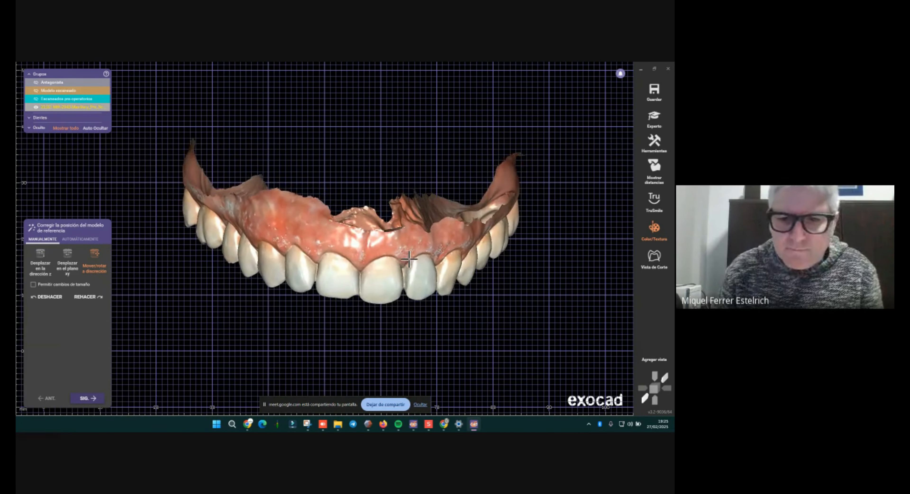
left_click_drag(389, 287, 361, 314)
right_click_drag(361, 315, 336, 339)
scroll(340, 358, "up", 2)
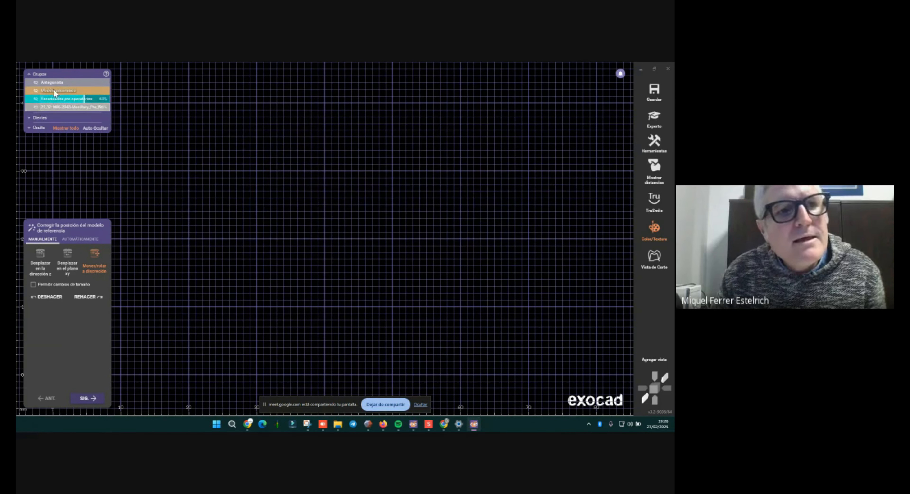
- Show the scanned model alone and inspect the prepared tooth 22 from the occlusal and palatal sides
left_click(36, 91)
right_click_drag(407, 279, 366, 371)
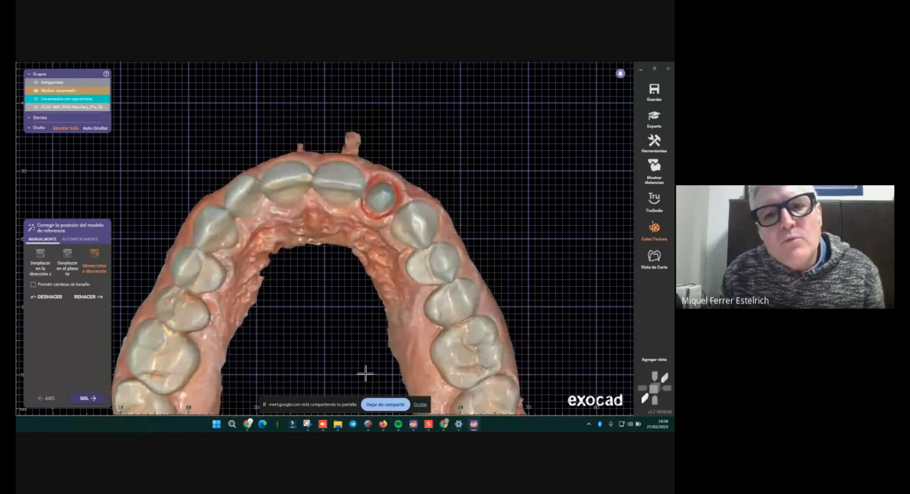
scroll(366, 372, "up", 2)
right_click_drag(297, 158, 346, 201)
scroll(352, 195, "up", 3)
middle_click_drag(346, 201, 340, 249)
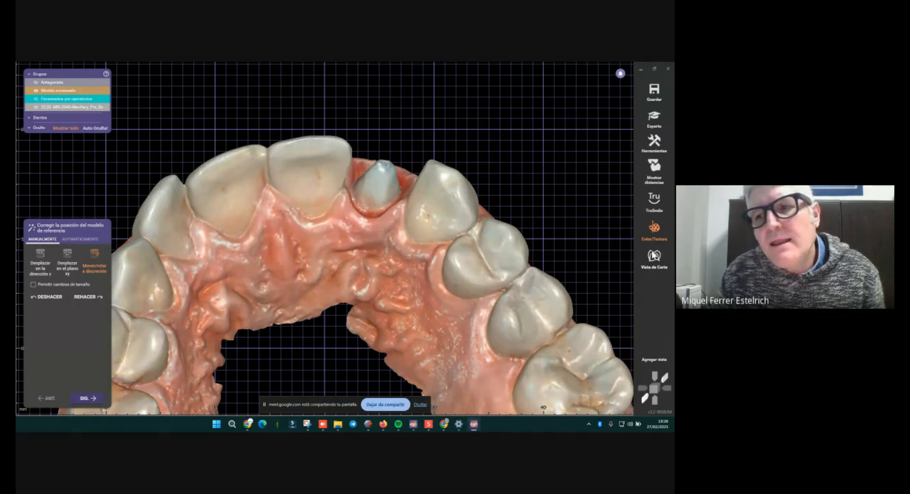
- Turn off the scan's colour texture and display the scanned model with its triangle mesh edges
left_click(656, 229)
scroll(355, 198, "up", 2)
right_click_drag(351, 199, 327, 170)
scroll(354, 192, "up", 2)
scroll(312, 217, "down", 2)
scroll(313, 173, "up", 1)
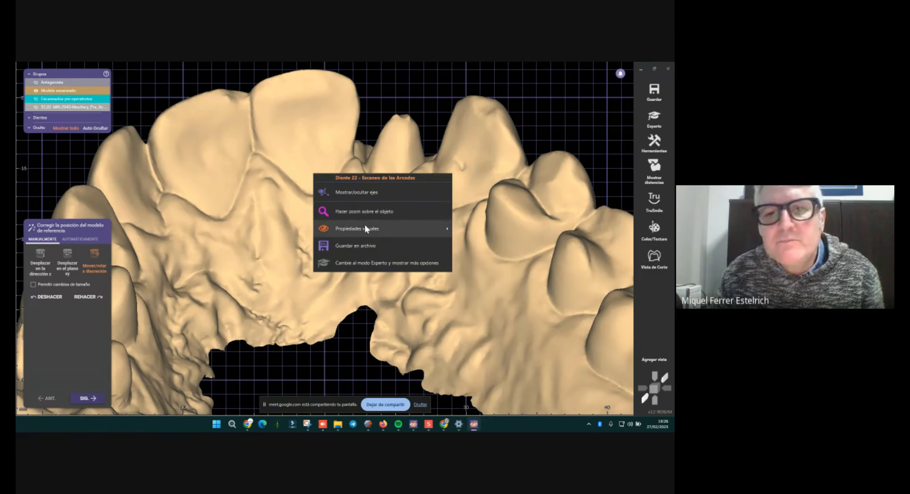
mouse_move(420, 231)
left_click(488, 270)
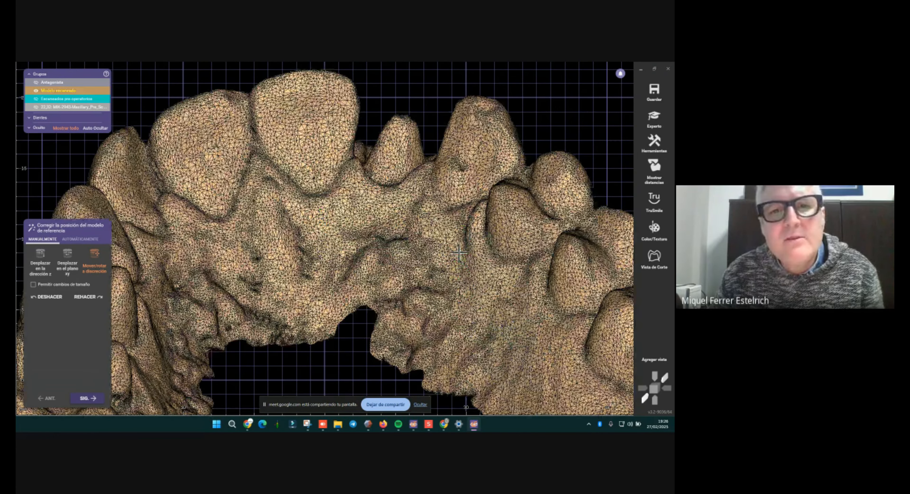
- Examine the triangle mesh density on and around the prepared tooth 22, close up and across the anterior arch
scroll(311, 219, "up", 3)
scroll(278, 305, "down", 3)
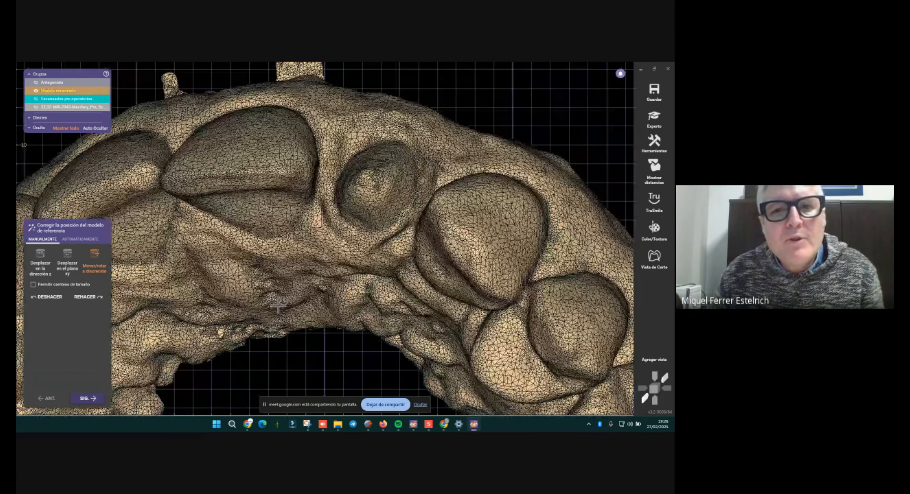
left_click_drag(277, 305, 331, 266)
scroll(332, 265, "up", 5)
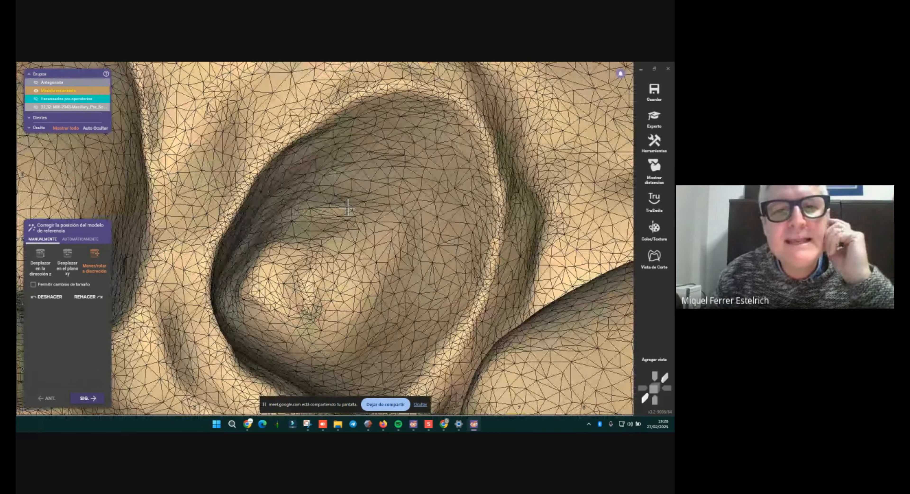
scroll(318, 288, "up", 5)
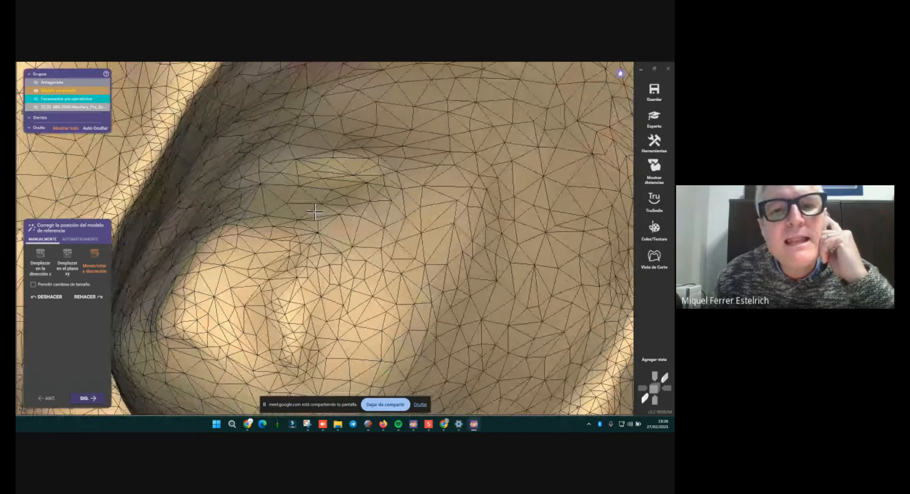
scroll(326, 219, "down", 3)
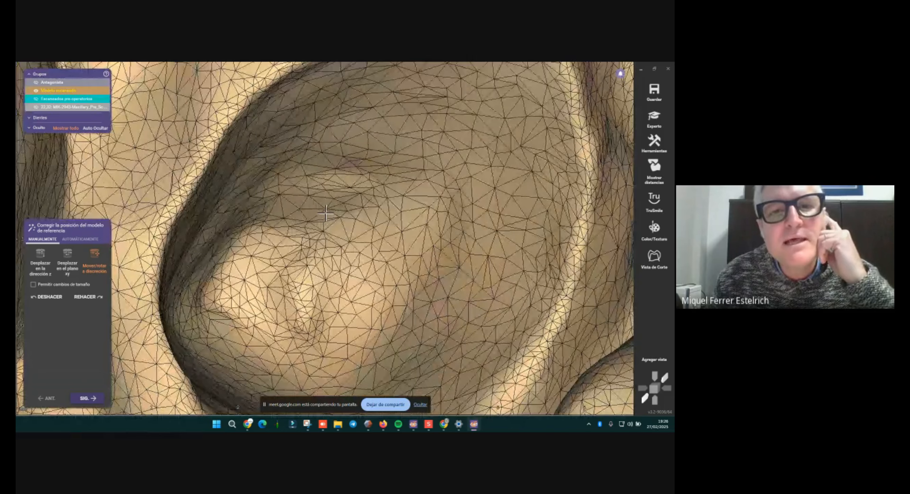
scroll(326, 214, "down", 3)
right_click_drag(390, 166, 352, 256)
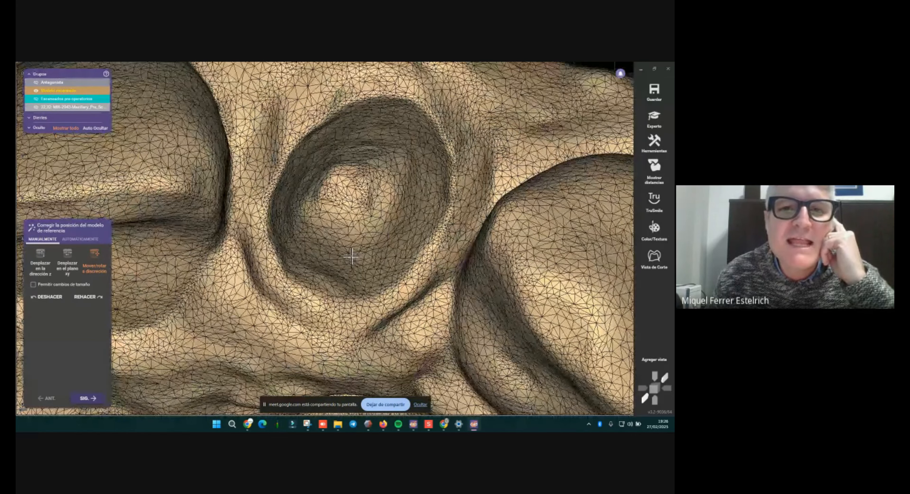
scroll(351, 257, "down", 3)
scroll(340, 193, "down", 2)
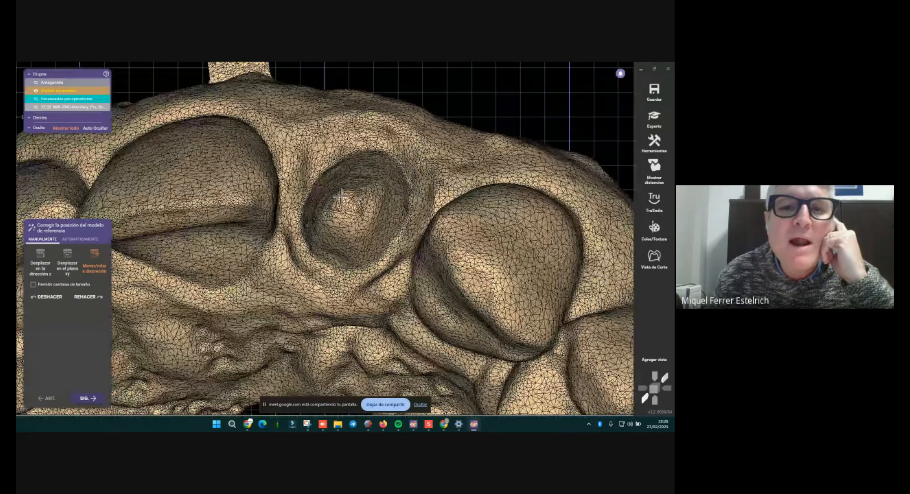
scroll(340, 195, "up", 3)
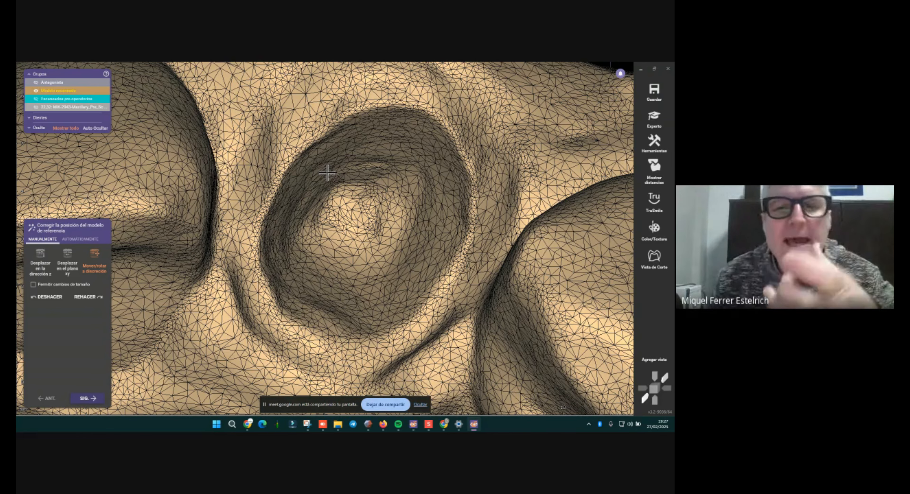
right_click_drag(380, 217, 399, 247)
scroll(373, 255, "down", 3)
scroll(398, 227, "down", 3)
middle_click_drag(495, 300, 473, 252)
right_click_drag(318, 240, 297, 226)
middle_click_drag(297, 226, 294, 262)
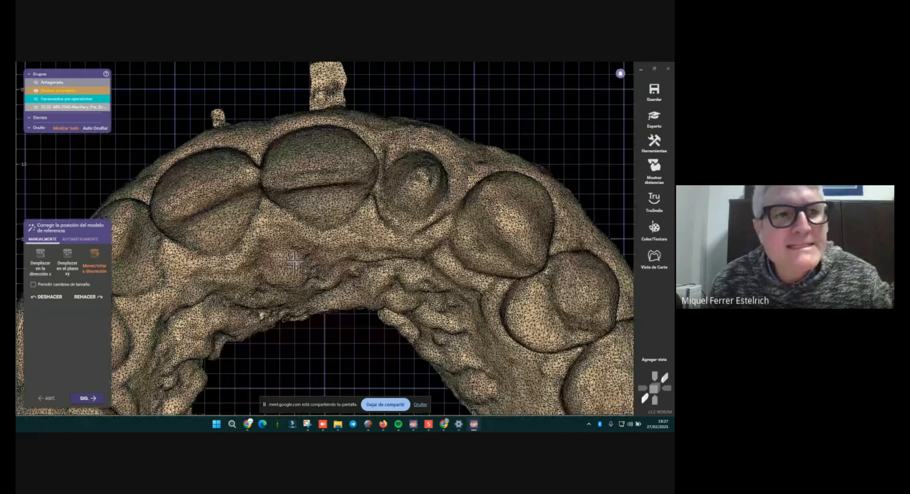
- Turn the scanned model's colour texture back on and hide its triangle mesh edges
right_click_drag(295, 261, 285, 239)
left_click(658, 230)
right_click_drag(407, 247, 406, 177)
scroll(406, 176, "up", 3)
right_click(388, 176)
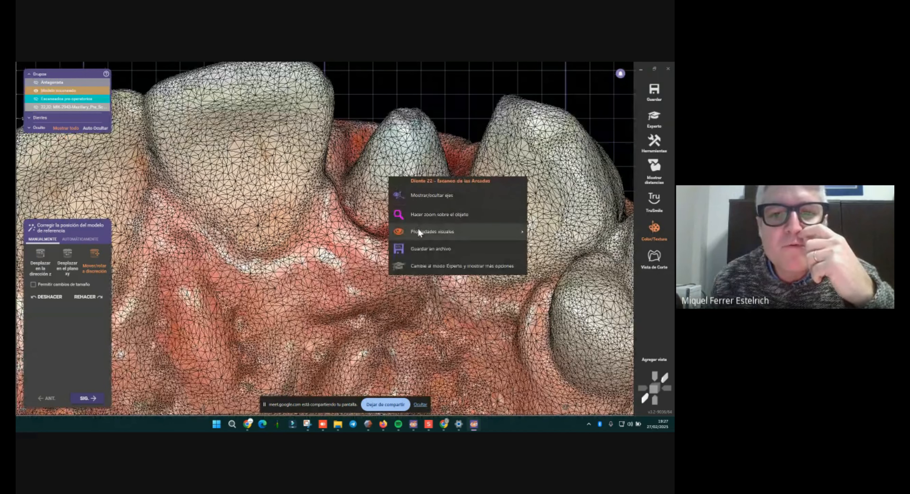
mouse_move(419, 229)
left_click(557, 268)
- Inspect the prepared tooth 22 and its gingival margin in full colour from the occlusal and palatal sides
scroll(341, 194, "up", 1)
scroll(341, 194, "down", 6)
scroll(341, 195, "down", 1)
right_click_drag(341, 194, 366, 142)
scroll(363, 132, "up", 5)
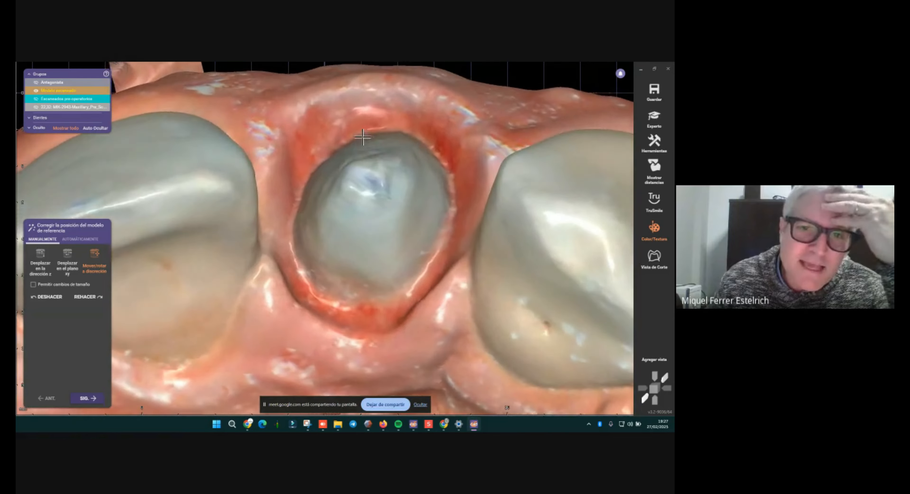
scroll(363, 149, "down", 4)
scroll(355, 162, "down", 2)
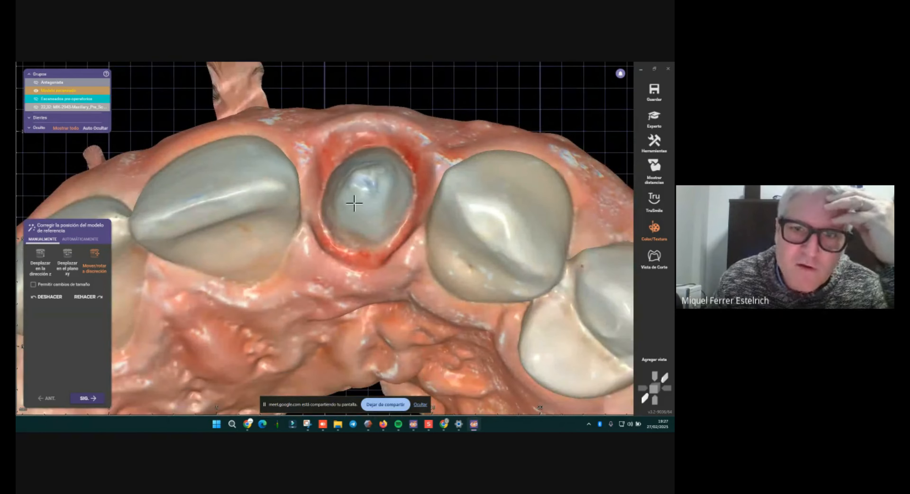
scroll(352, 149, "up", 3)
right_click_drag(400, 137, 429, 161)
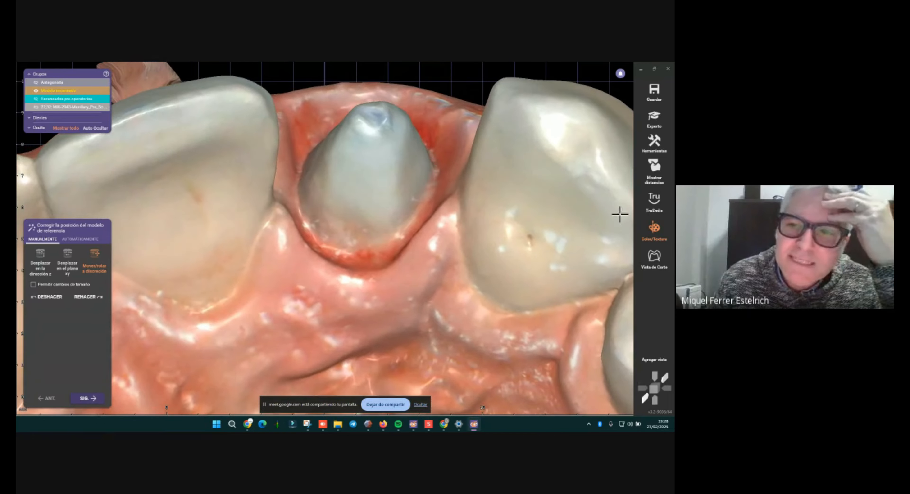
- Toggle the scan's colour texture off and on repeatedly to compare how the margin of prepared tooth 22 reads
left_click(656, 230)
left_click(657, 230)
left_click(656, 230)
left_click(656, 230)
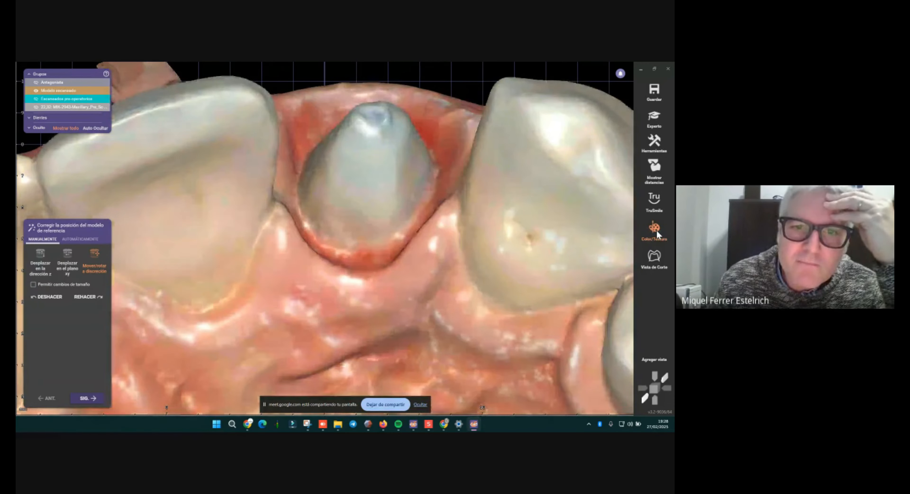
left_click(656, 230)
left_click(657, 230)
left_click(657, 230)
left_click(656, 230)
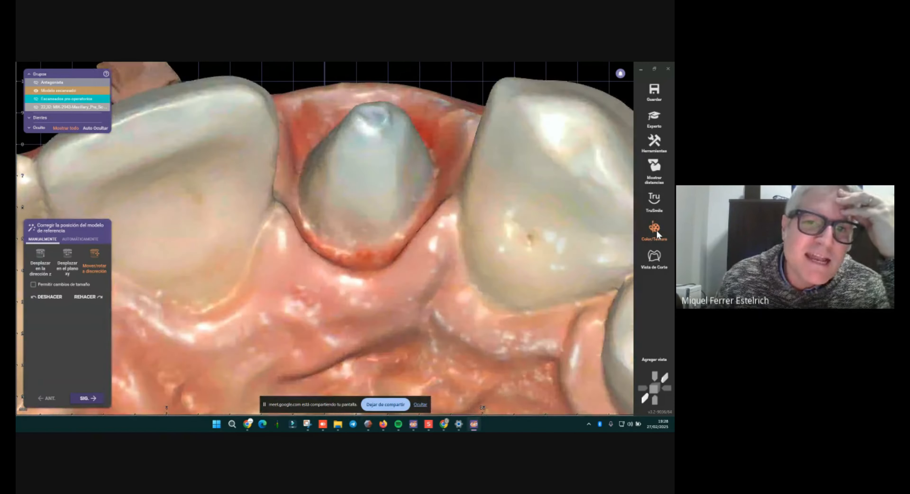
- Show the pre-operative scan of tooth 22 over the scanned model and view the upper arch from the front
scroll(360, 253, "down", 10)
scroll(359, 254, "down", 5)
right_click_drag(360, 253, 359, 244)
middle_click_drag(358, 244, 346, 173)
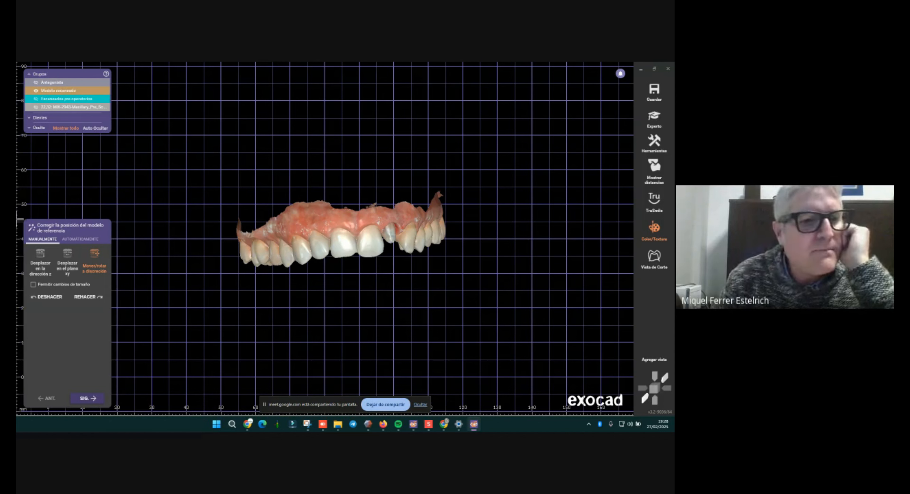
left_click_drag(77, 99, 129, 108)
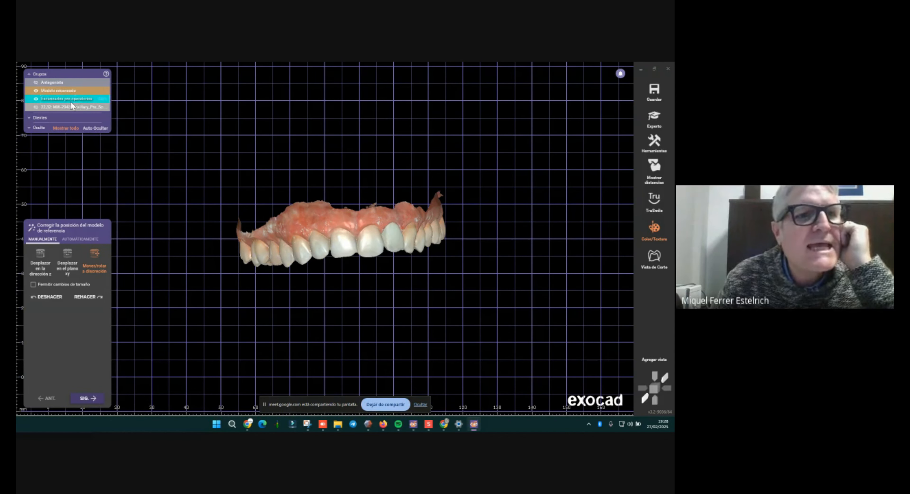
- Replace the scanned model with the full maxillary pre-scan and lower the opacity of the pre-operative tooth 22 to compare them
left_click(37, 89)
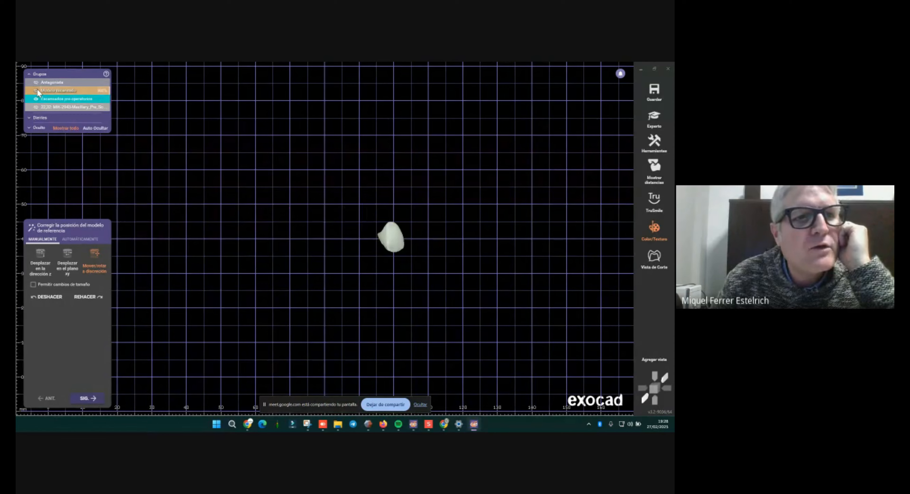
left_click(45, 106)
scroll(455, 255, "up", 6)
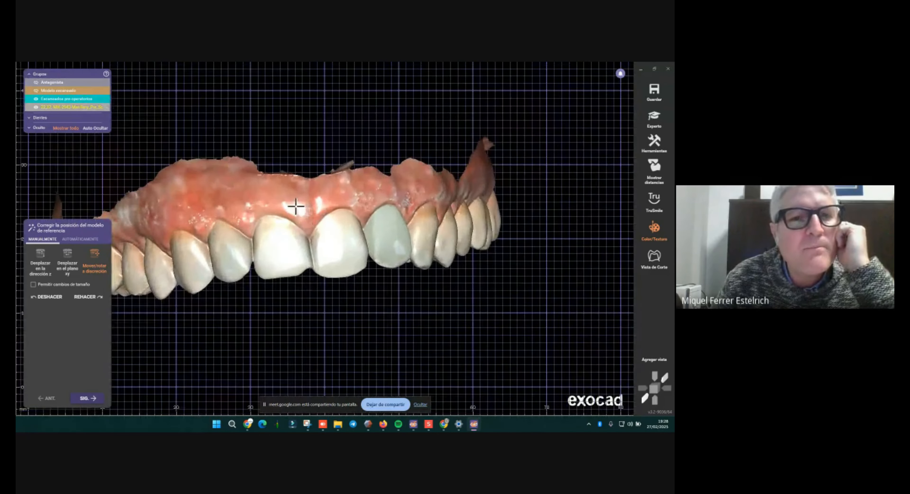
left_click_drag(81, 99, 60, 101)
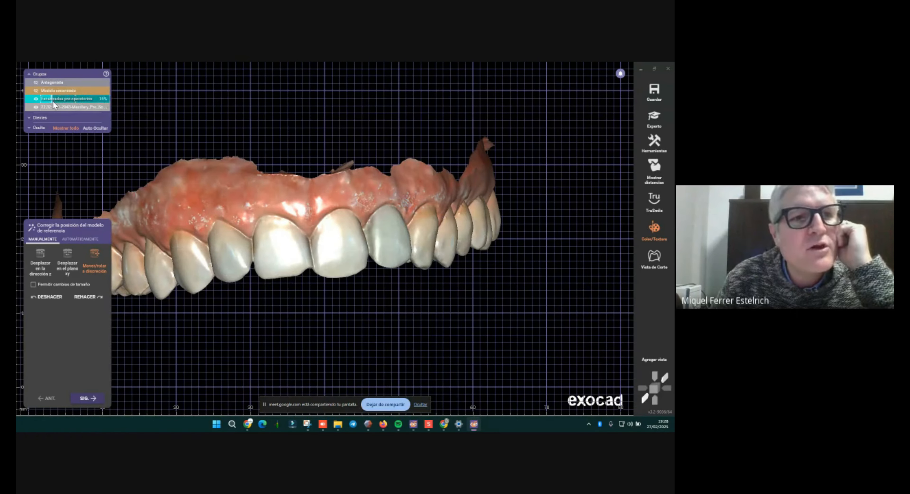
- Hide the maxillary pre-scan and inspect the pre-operative tooth 22 alone at full opacity, including its hollow inner side
left_click(37, 107)
left_click_drag(52, 100, 110, 102)
right_click_drag(494, 210, 504, 209)
middle_click_drag(504, 210, 437, 154)
scroll(350, 212, "up", 5)
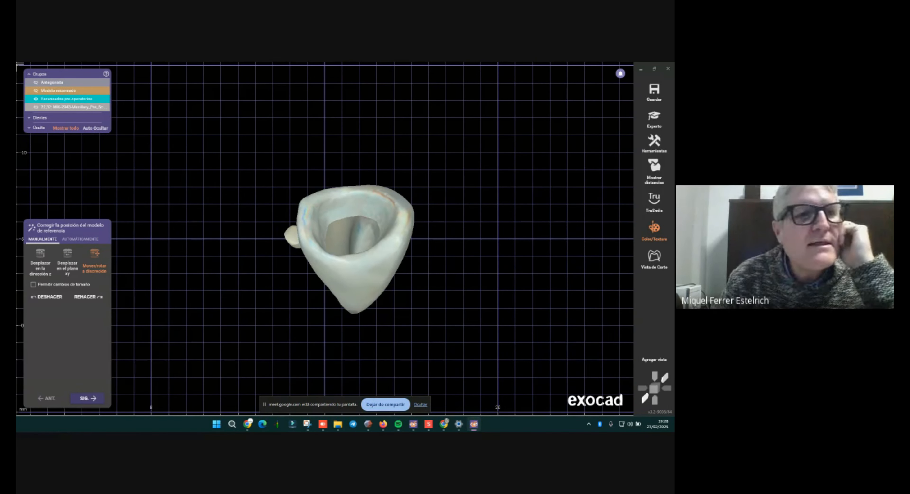
- Show the scanned model at full opacity and examine the pre-operative tooth around the preparation from the occlusal side
left_click_drag(58, 91, 111, 99)
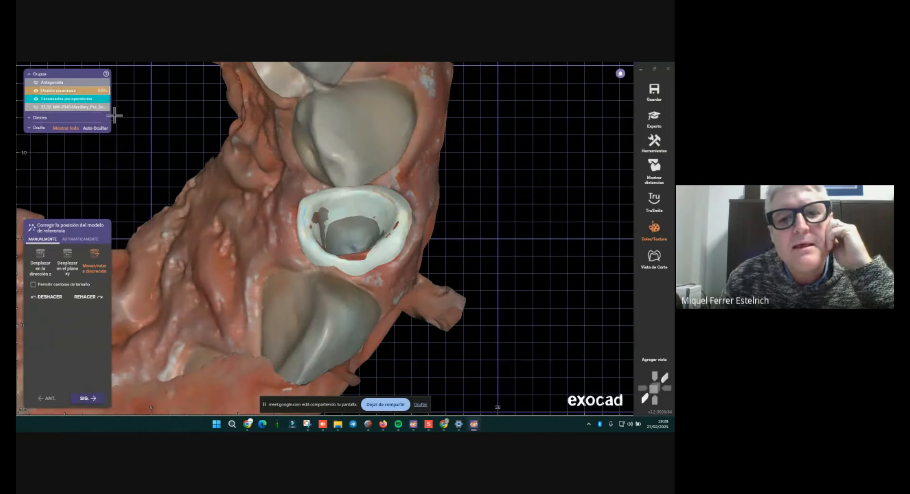
scroll(357, 216, "down", 2)
right_click_drag(358, 216, 388, 197)
middle_click_drag(388, 197, 488, 198)
right_click_drag(488, 199, 298, 200)
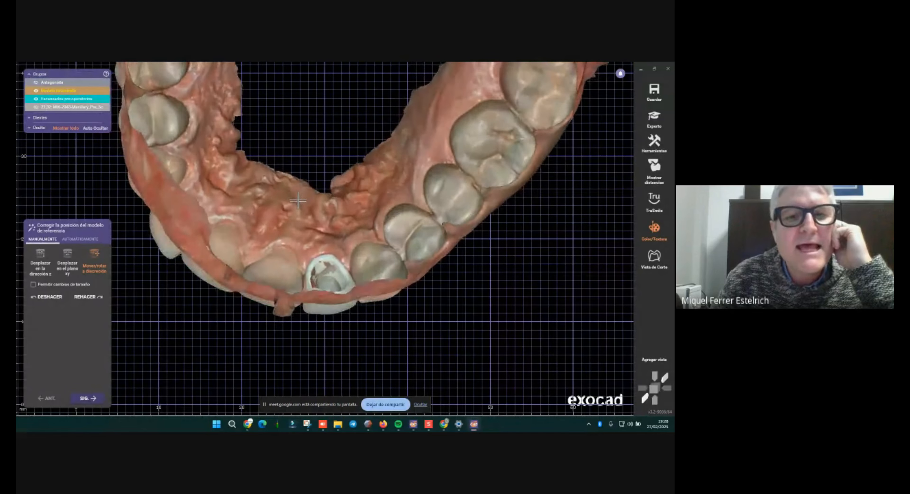
scroll(315, 275, "up", 2)
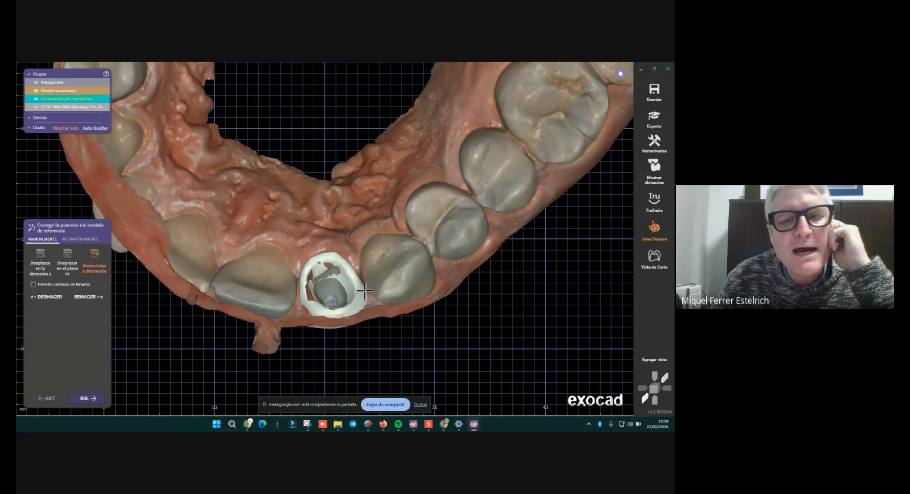
- Examine the pre-operative tooth 22 in place among the neighbouring upper teeth from the front
scroll(350, 265, "down", 3)
right_click_drag(349, 265, 343, 253)
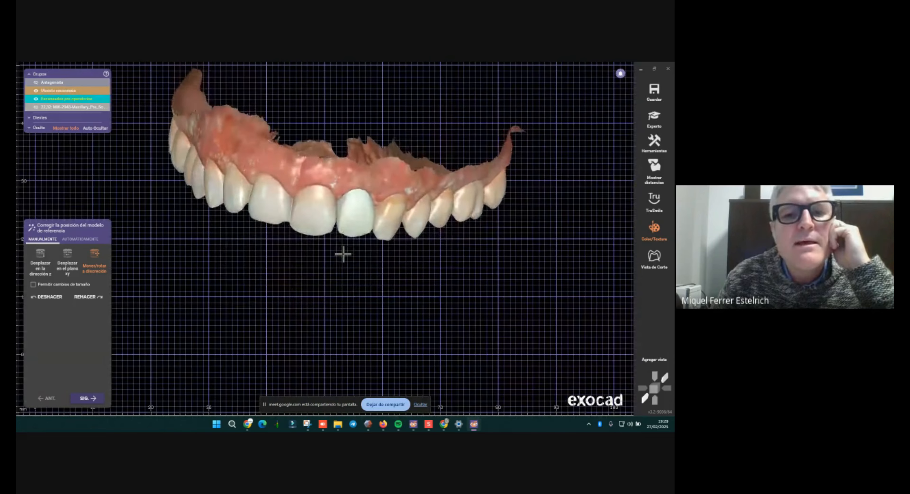
scroll(348, 182, "up", 2)
scroll(348, 182, "up", 1)
scroll(349, 198, "down", 2)
mouse_move(349, 198)
right_mouse_down()
mouse_move(339, 197)
mouse_move(356, 220)
mouse_move(356, 212)
right_mouse_up()
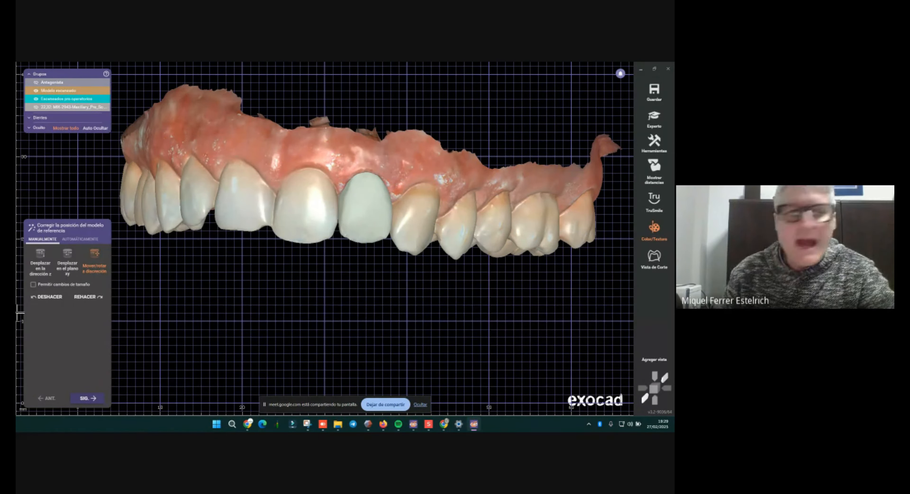
- Show the antagonist together with the upper scans and orbit around both arches
left_click(89, 83)
right_click_drag(369, 280, 373, 321)
right_click_drag(257, 304, 318, 300)
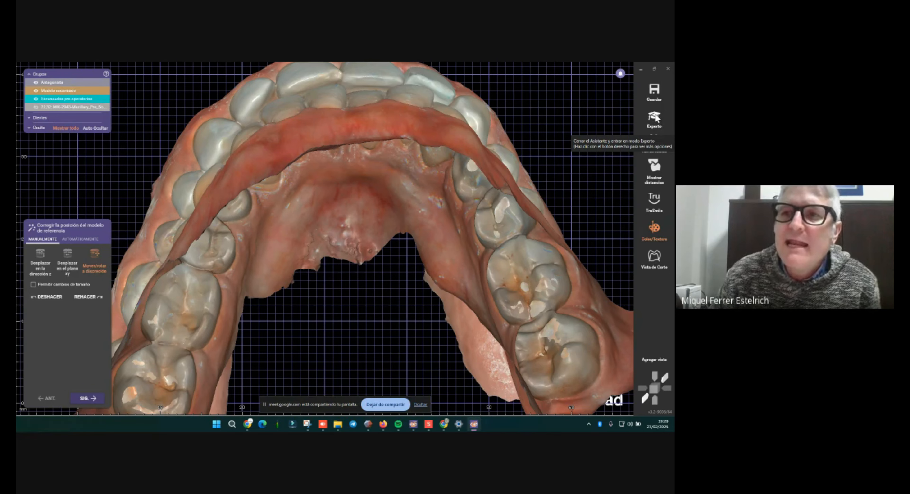
- Switch to Expert mode, look over the project's available functions, and return to the wizard
left_click(651, 120)
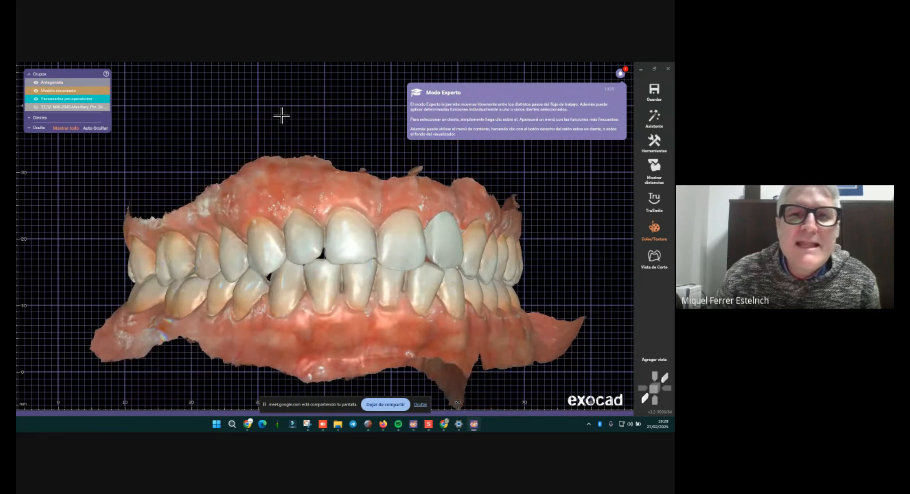
right_click(329, 109)
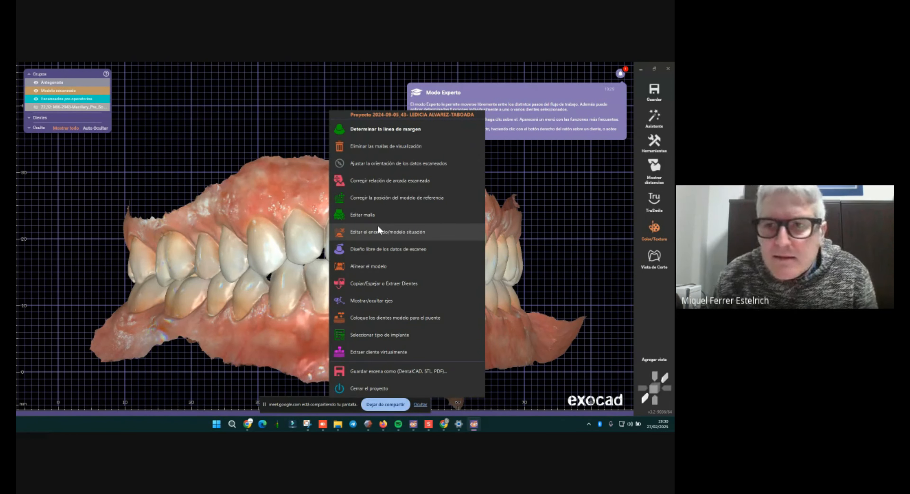
left_click(653, 119)
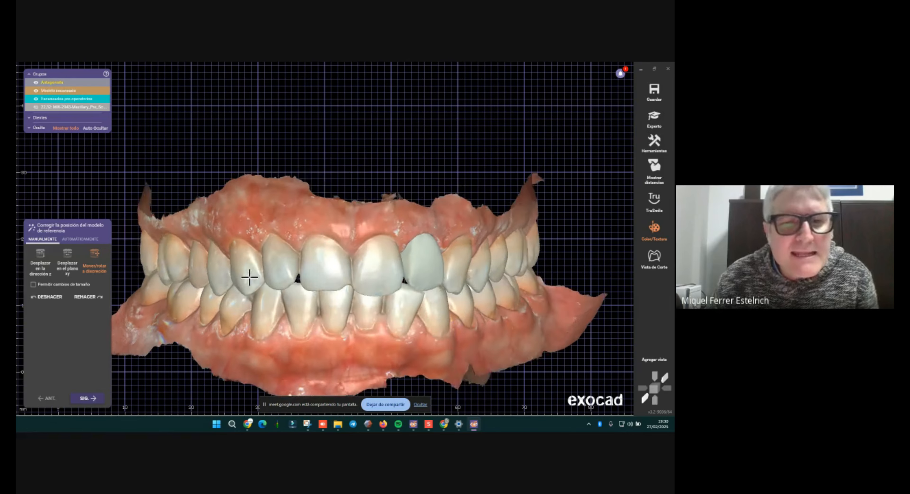
- View the closed arches from the front and advance the wizard from reference model positioning to the scan data editor
middle_click_drag(249, 277, 264, 238)
right_click_drag(264, 237, 264, 238)
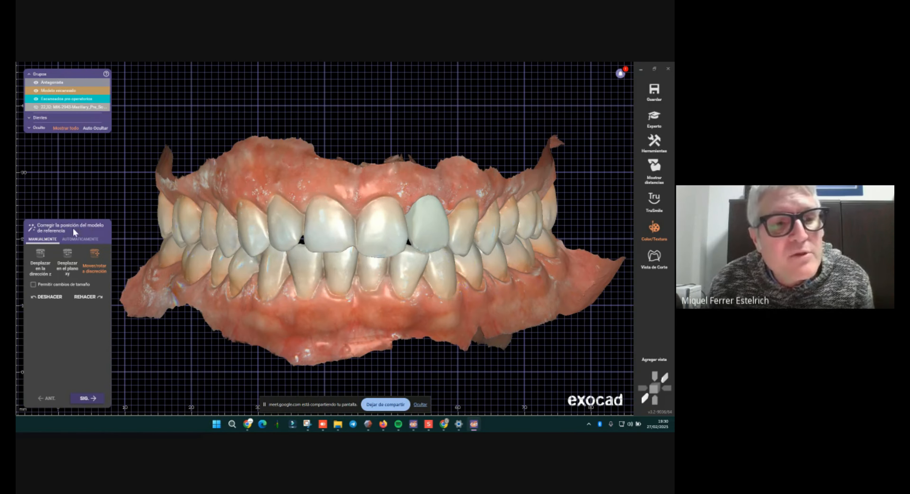
right_click_drag(418, 268, 441, 279)
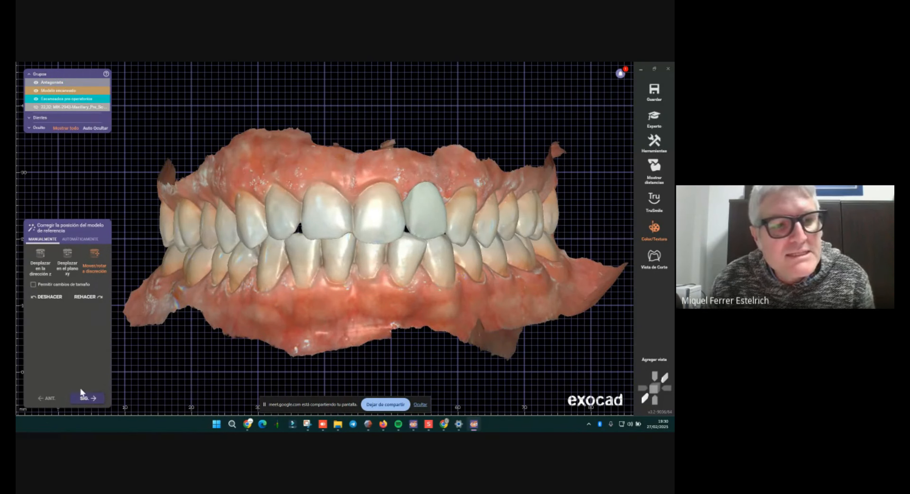
left_click(82, 399)
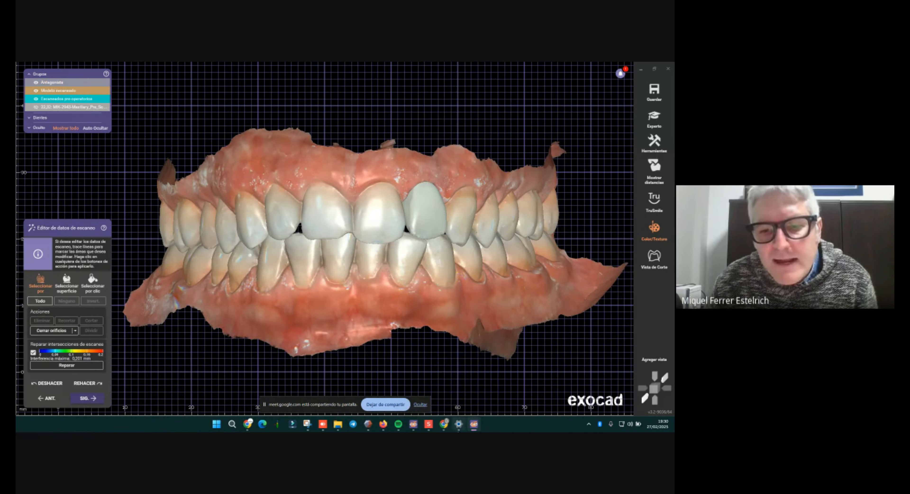
- Check the occlusion scan setting in the exocad project window and return to the design scene
left_click(413, 424)
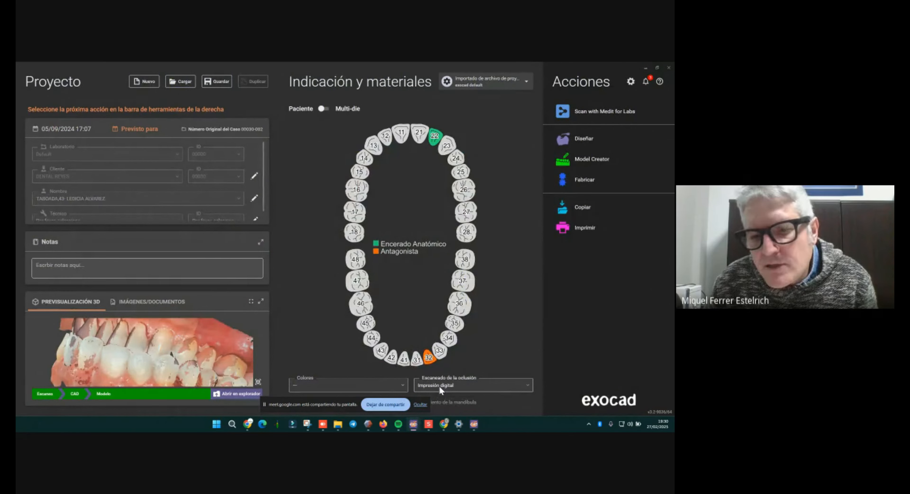
left_click(644, 68)
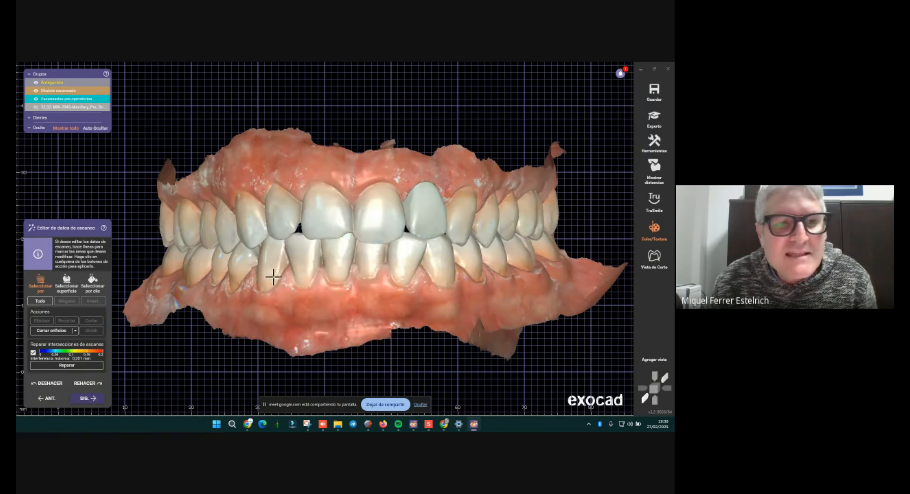
scroll(291, 272, "down", 2)
right_click_drag(303, 269, 304, 263)
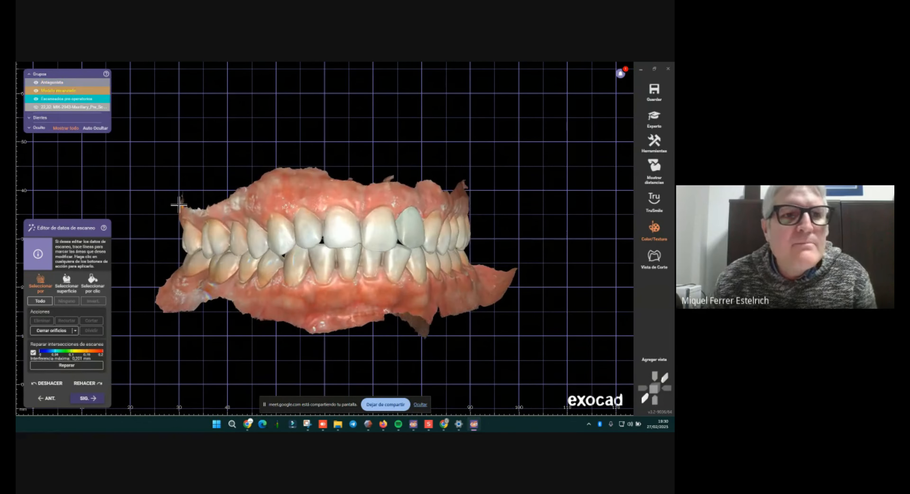
- Examine the occlusion between the upper and lower arches from the front and along the patient's right side
middle_click_drag(324, 209, 348, 185)
left_click(347, 184)
right_click_drag(348, 184, 347, 187)
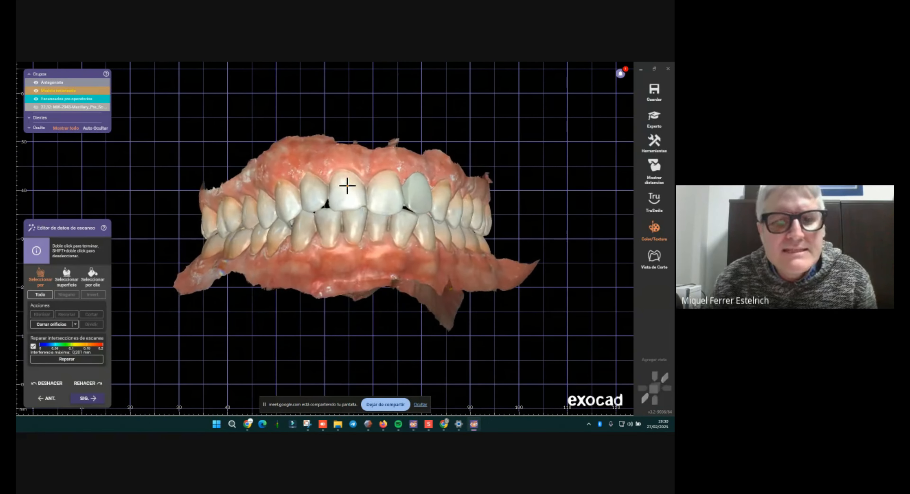
right_click_drag(328, 217, 328, 217)
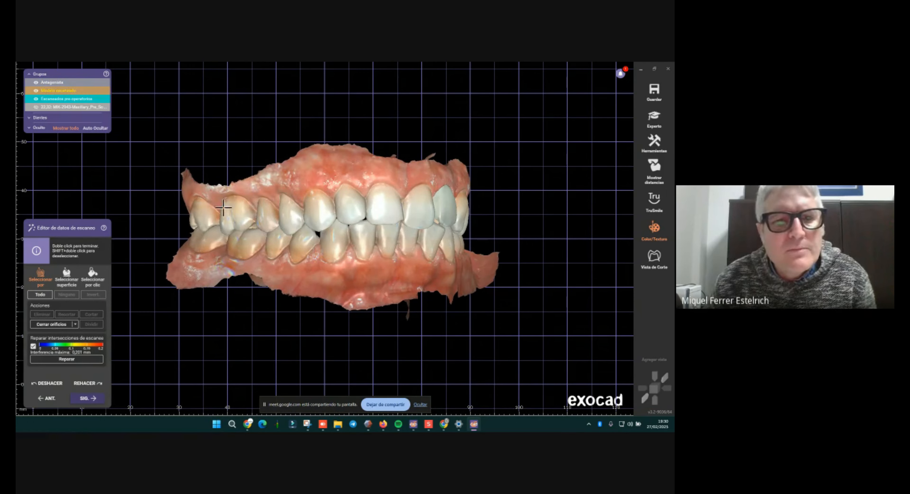
right_click_drag(597, 322, 597, 321)
right_click_drag(376, 285, 371, 288)
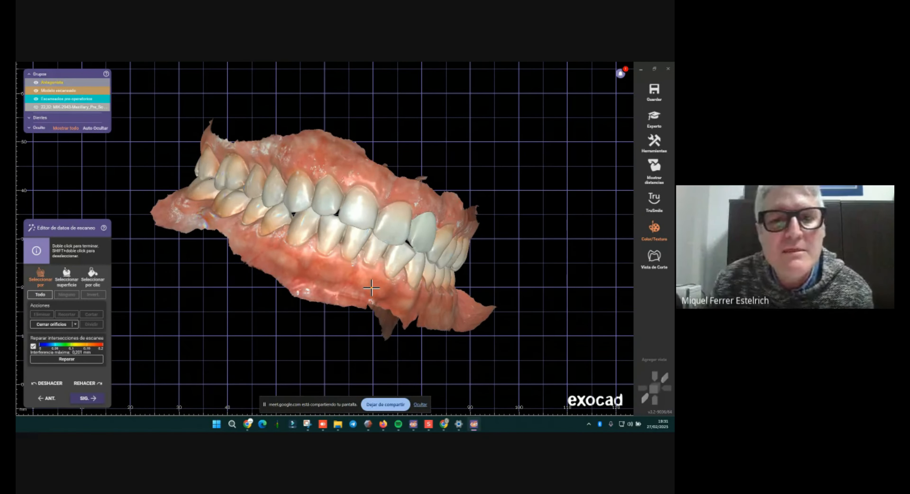
right_click_drag(372, 288, 336, 181)
- Place a cut view through the rearmost right molars and measure the distance between the upper and lower contours
left_click(654, 258)
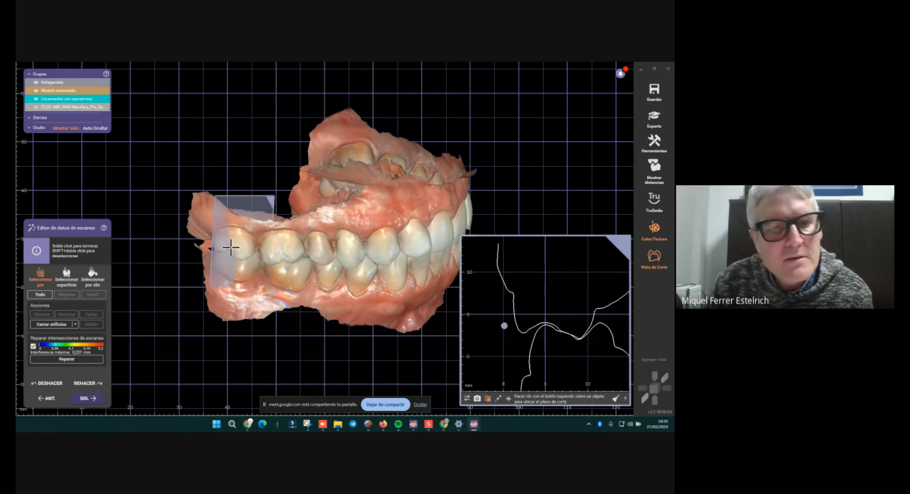
left_click(211, 249)
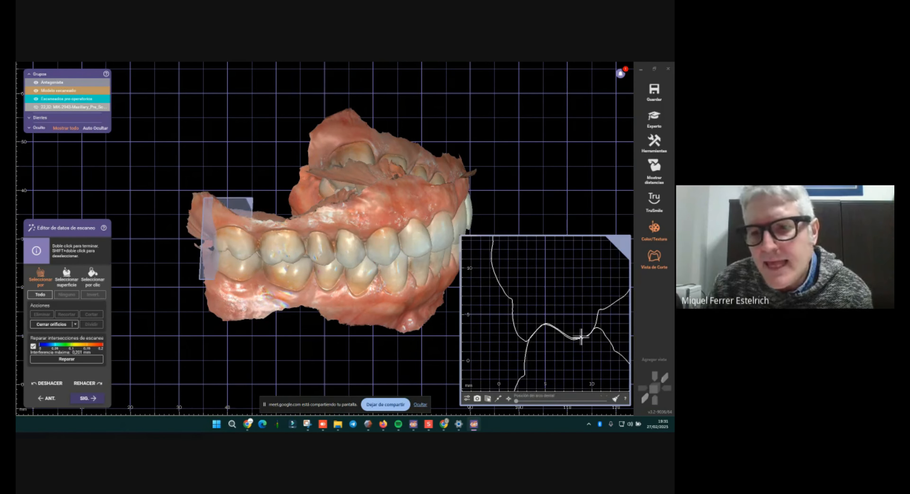
scroll(581, 337, "up", 5)
right_click_drag(603, 357, 546, 346)
scroll(556, 328, "up", 5)
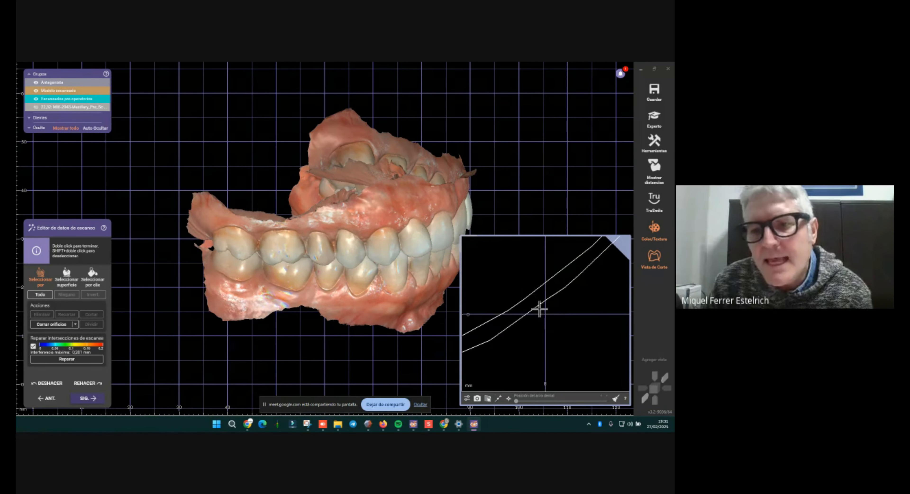
left_click(532, 292)
left_click(542, 304)
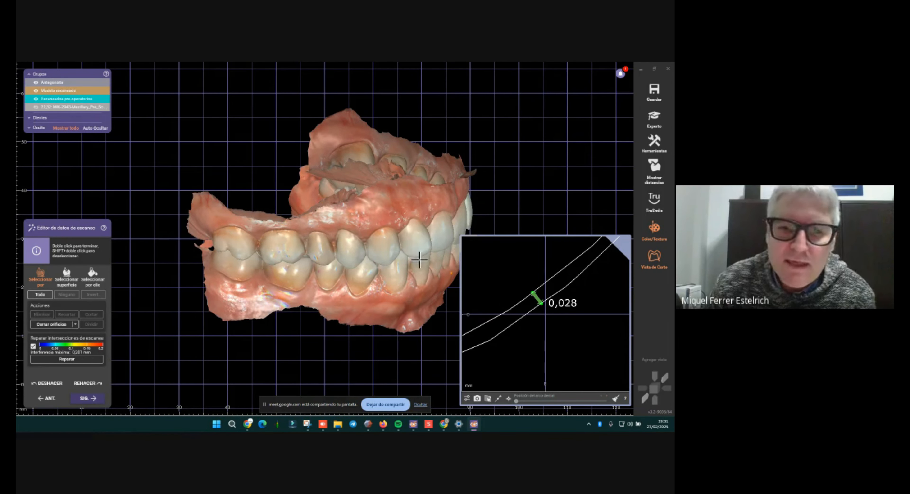
right_click_drag(419, 260, 307, 238)
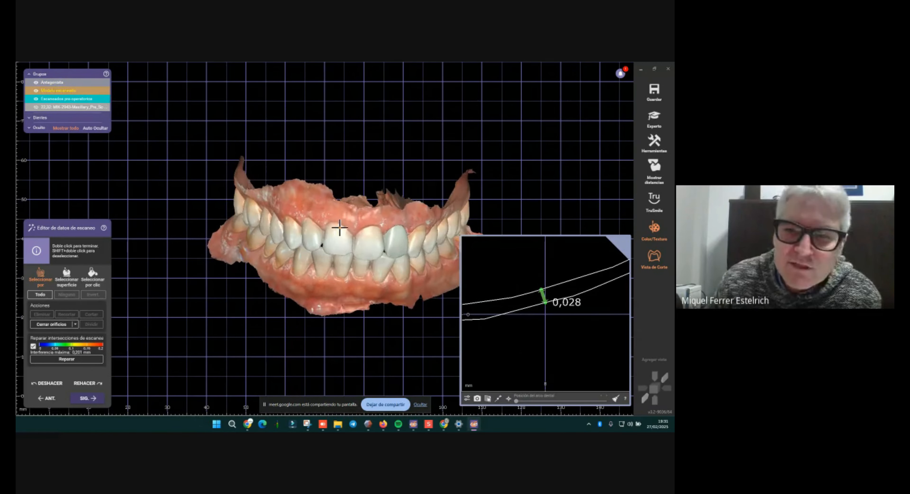
- Close the cut view and examine the intersection colour map on the occlusal surfaces, up close on the patient's left molars
left_click(654, 264)
right_click_drag(213, 282, 83, 344)
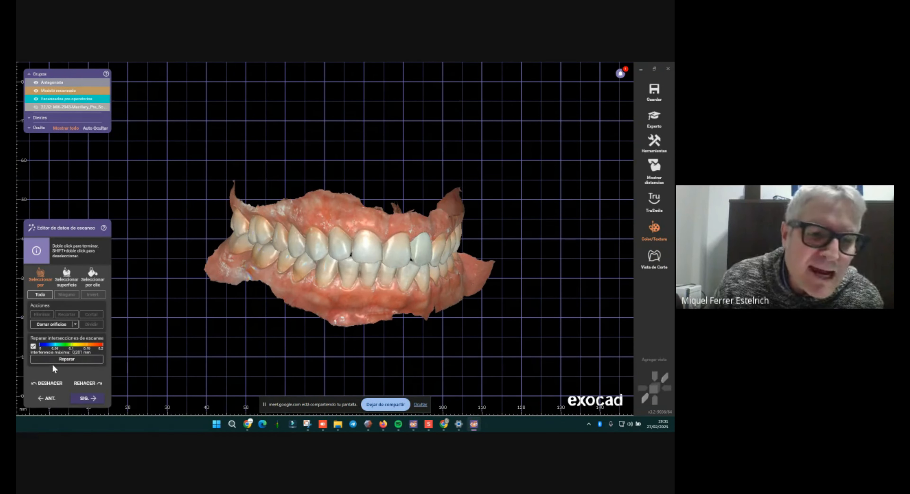
right_click_drag(282, 313, 327, 280)
scroll(247, 176, "up", 3)
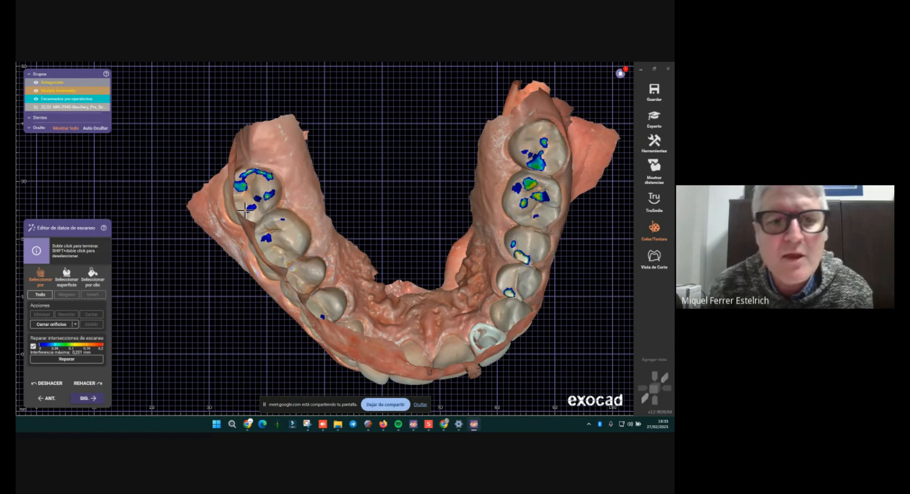
scroll(534, 230, "up", 5)
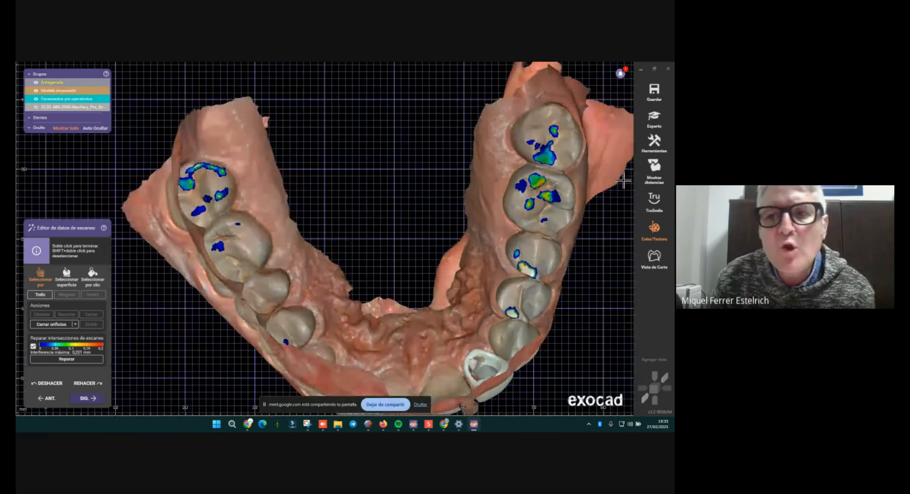
scroll(427, 208, "up", 5)
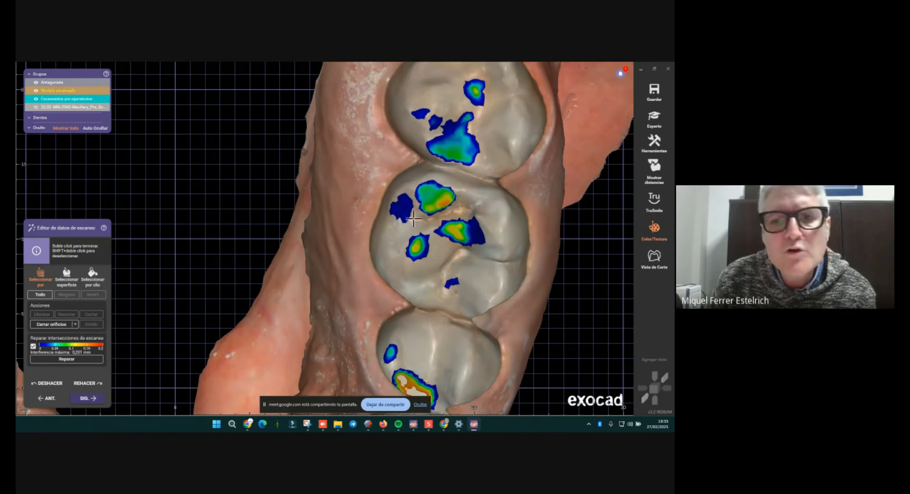
scroll(385, 230, "up", 3)
scroll(384, 231, "up", 4)
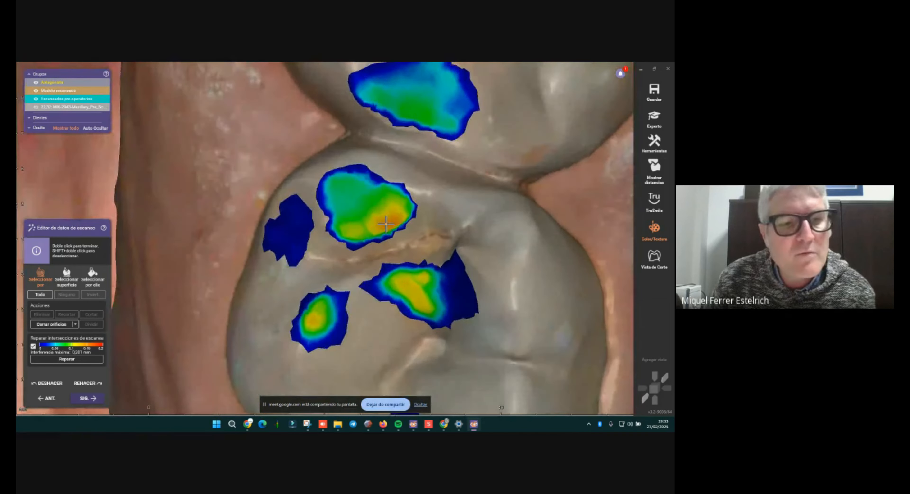
scroll(389, 220, "down", 3)
scroll(388, 220, "up", 4)
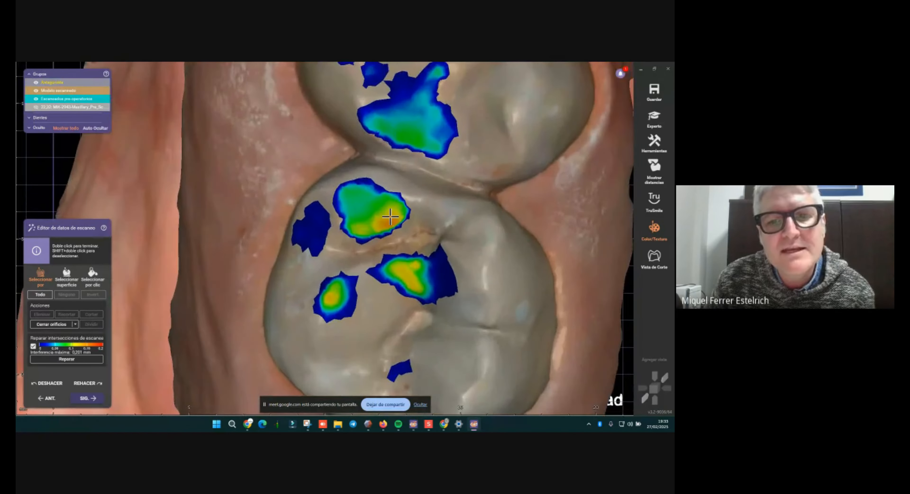
- Place a cut view through the contact areas of the second-to-last left molar, measure the gap between both contours, and close the view
left_click(655, 258)
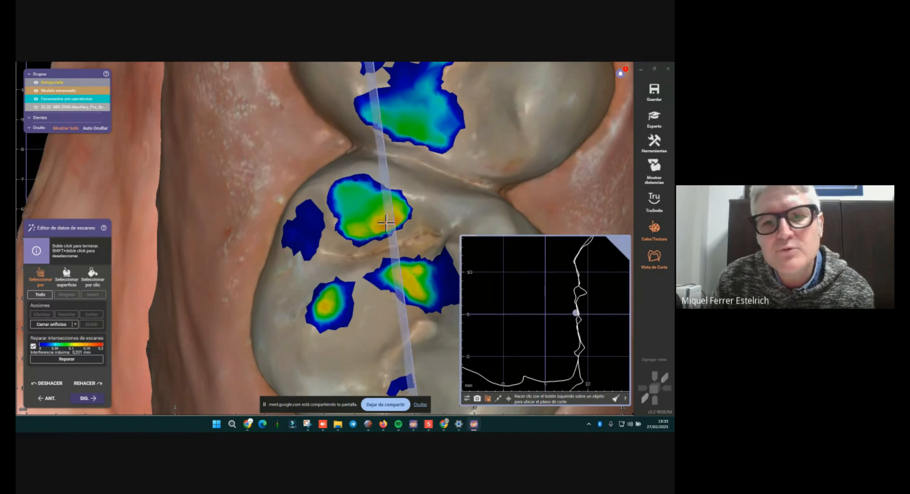
scroll(550, 319, "down", 3)
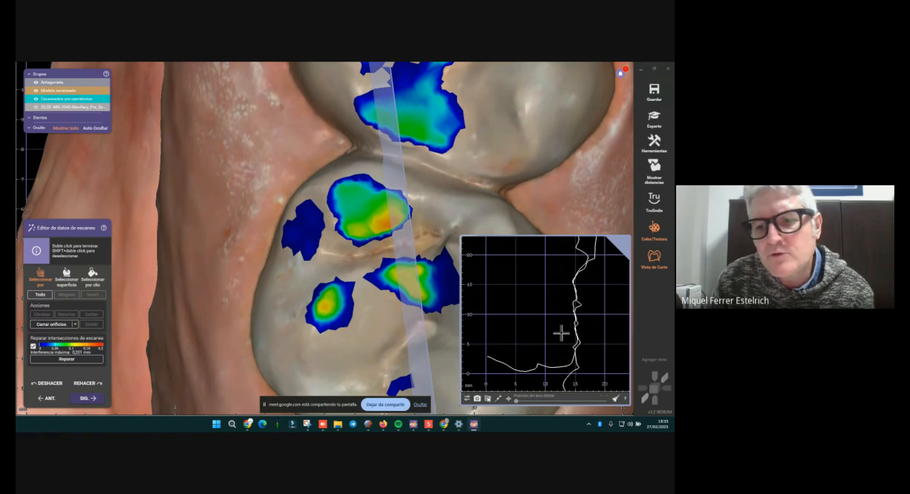
right_click_drag(561, 333, 526, 339)
scroll(548, 283, "up", 1)
scroll(549, 283, "up", 3)
scroll(548, 364, "up", 2)
scroll(548, 362, "up", 2)
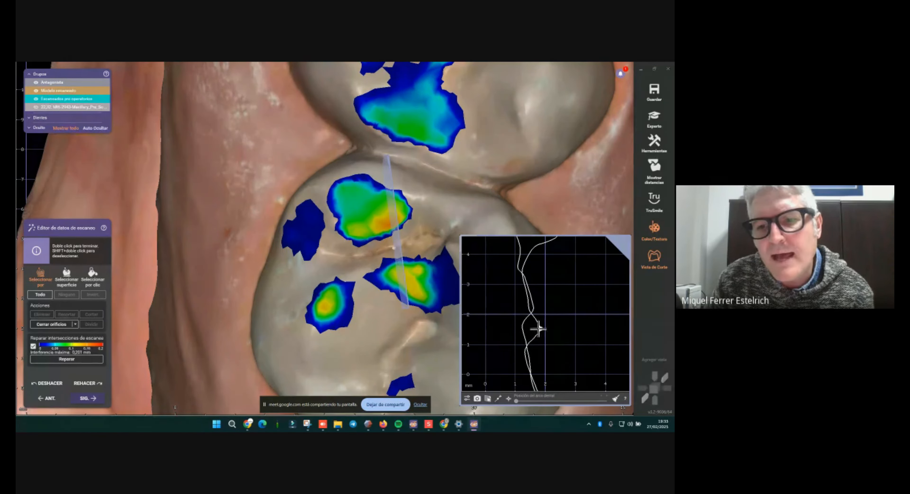
left_click(523, 328)
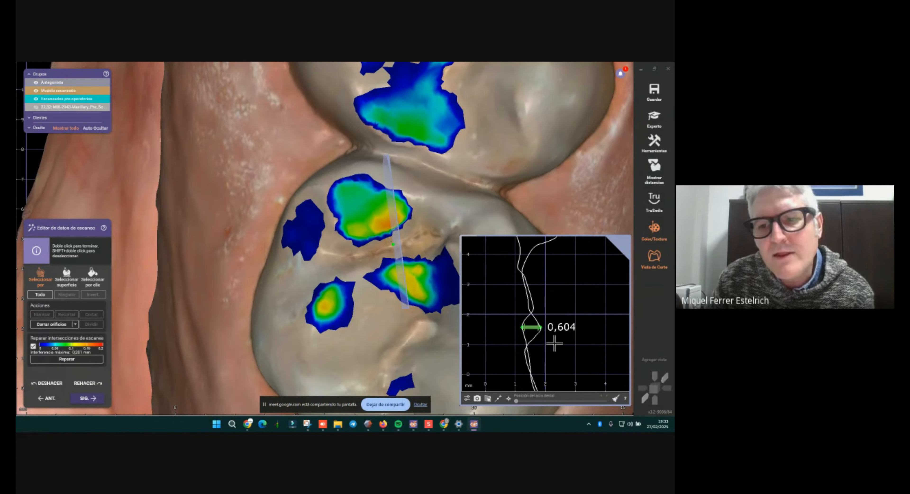
scroll(513, 324, "down", 1)
scroll(513, 324, "down", 1)
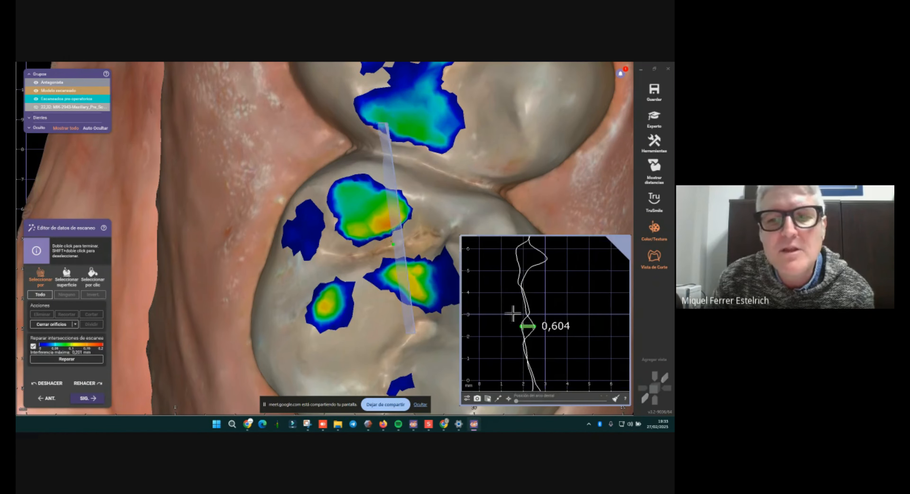
left_click(654, 256)
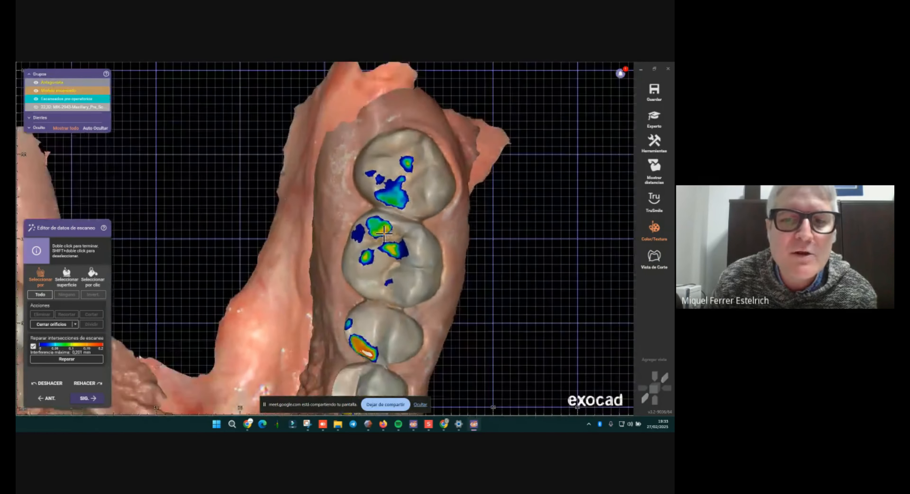
- Compare the coloured intersection areas on the molars and premolars of both sides of the arch
scroll(384, 233, "down", 4)
right_click_drag(320, 228, 329, 201)
scroll(329, 201, "up", 3)
right_click_drag(374, 244, 379, 242)
middle_click_drag(380, 242, 413, 194)
scroll(242, 239, "up", 6)
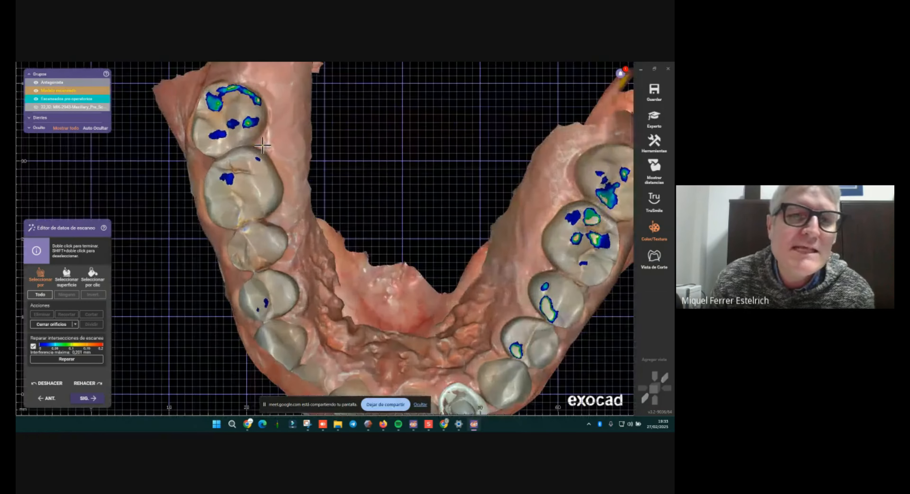
middle_click_drag(241, 204, 252, 218)
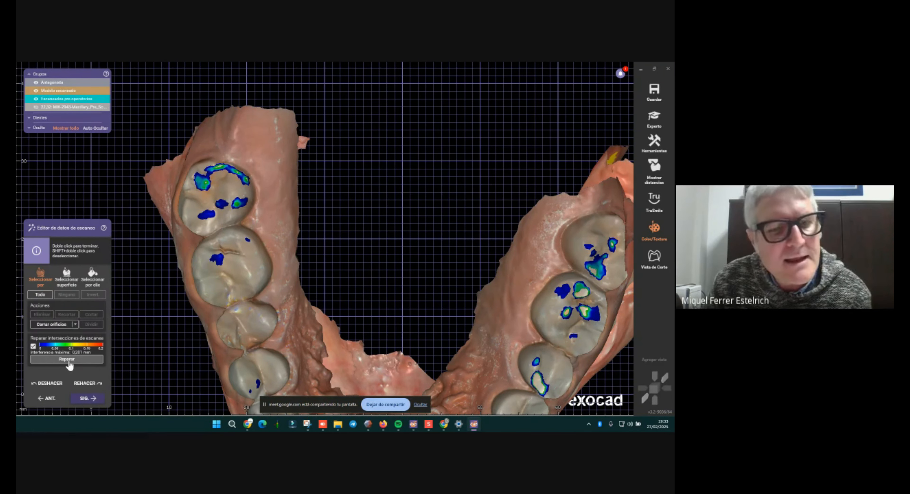
- Repair the intersections between the scans in two passes
left_click(69, 364)
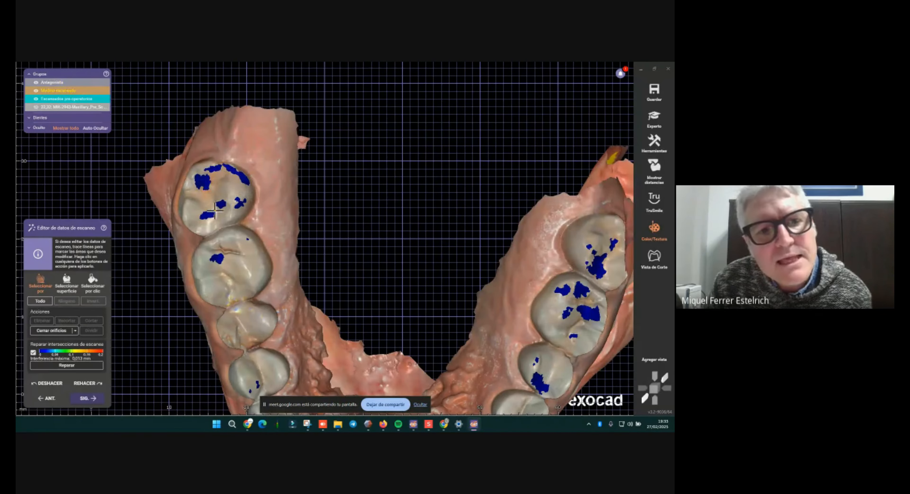
right_click_drag(234, 280, 136, 346)
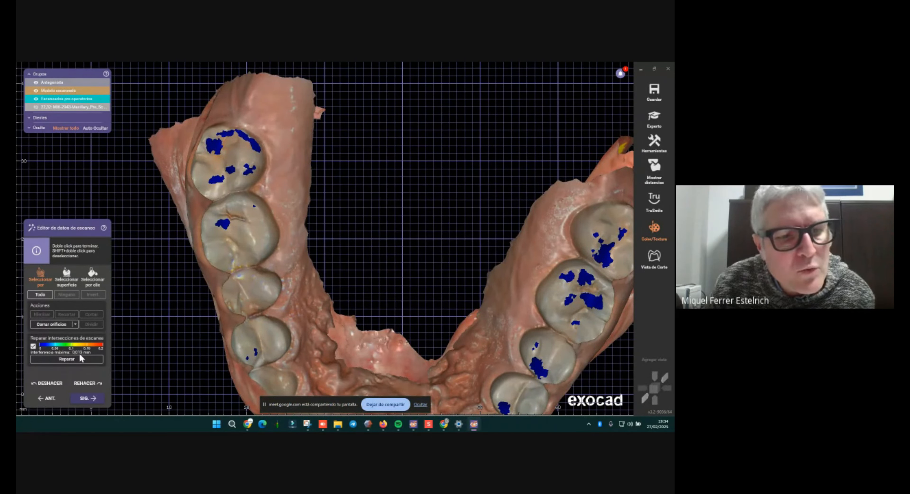
left_click(75, 361)
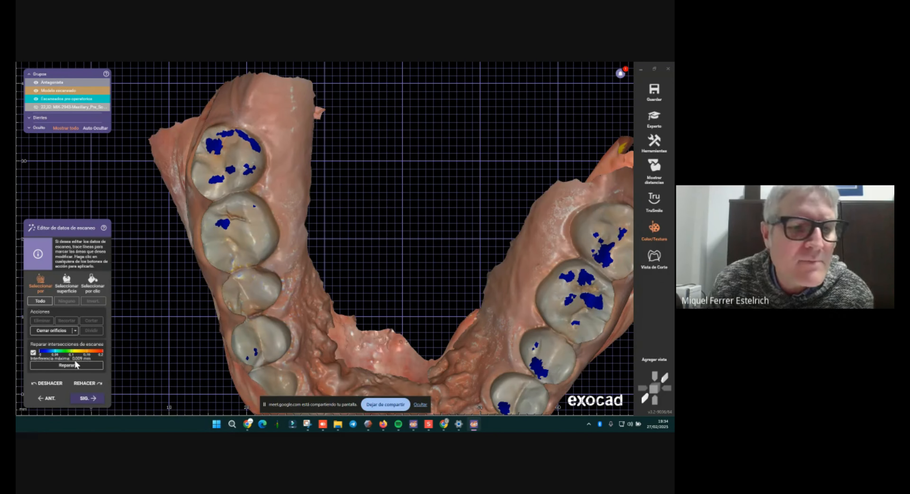
- Hide the scanned model and the pre-operative scans so that only the antagonist is displayed
right_click_drag(244, 356, 404, 187)
left_click(278, 221)
scroll(301, 288, "down", 3)
scroll(445, 189, "up", 1)
scroll(442, 208, "up", 1)
scroll(413, 246, "down", 2)
left_click(44, 107)
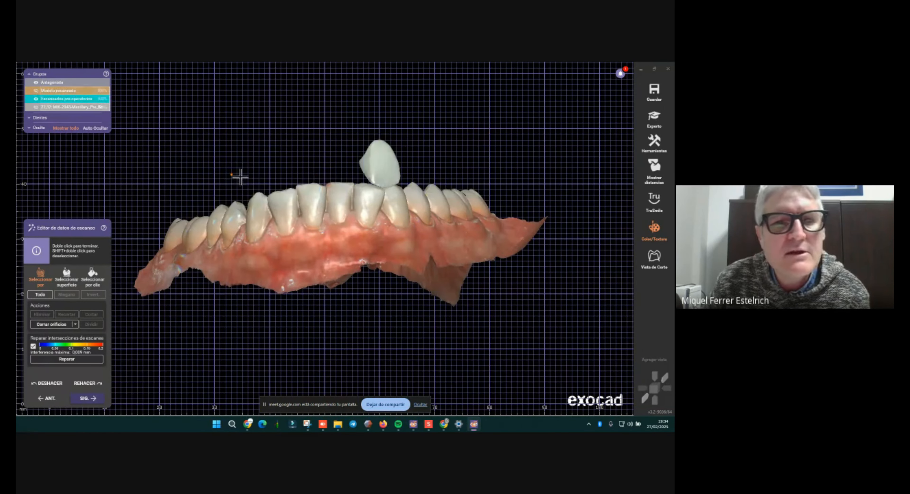
left_click(36, 98)
- Outline the tip of the loose flap behind the rearmost right molar of the antagonist and cut it off as a separate part
right_click_drag(226, 177, 269, 300)
scroll(219, 211, "up", 2)
left_click(253, 204)
double_click(274, 171)
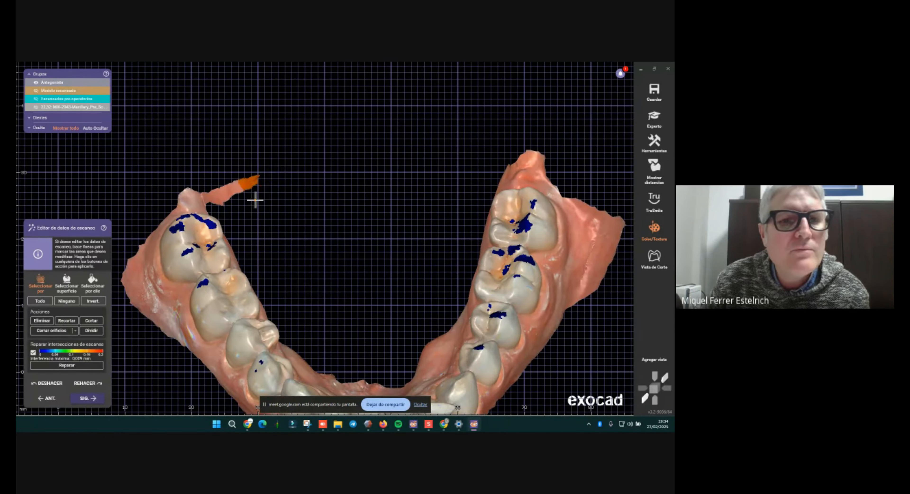
scroll(255, 201, "up", 2)
scroll(341, 315, "down", 3)
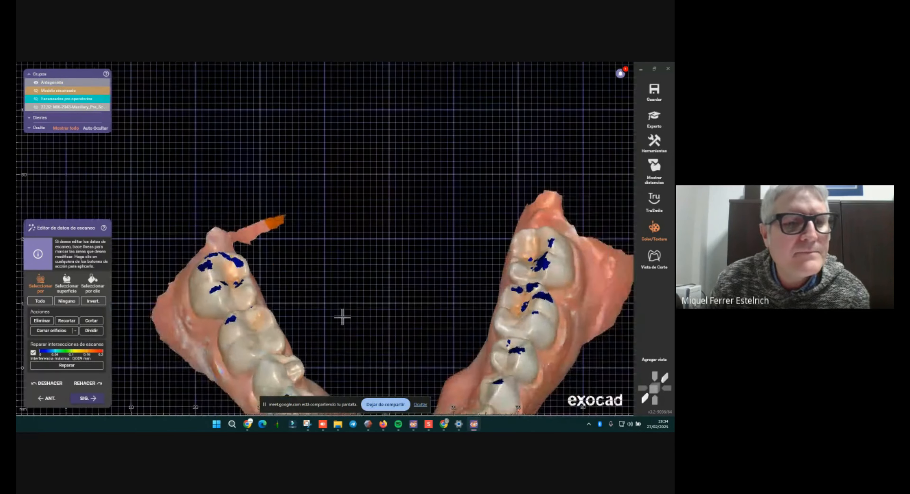
left_click(350, 208)
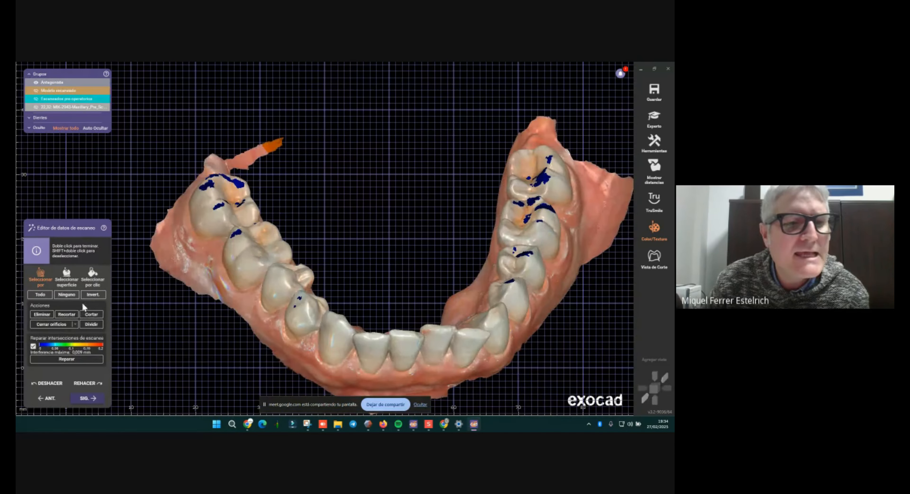
left_click(93, 313)
- Expand the mesh visualization group, hide the cut-off fragment and inspect the antagonist from the front and side
scroll(272, 165, "up", 3)
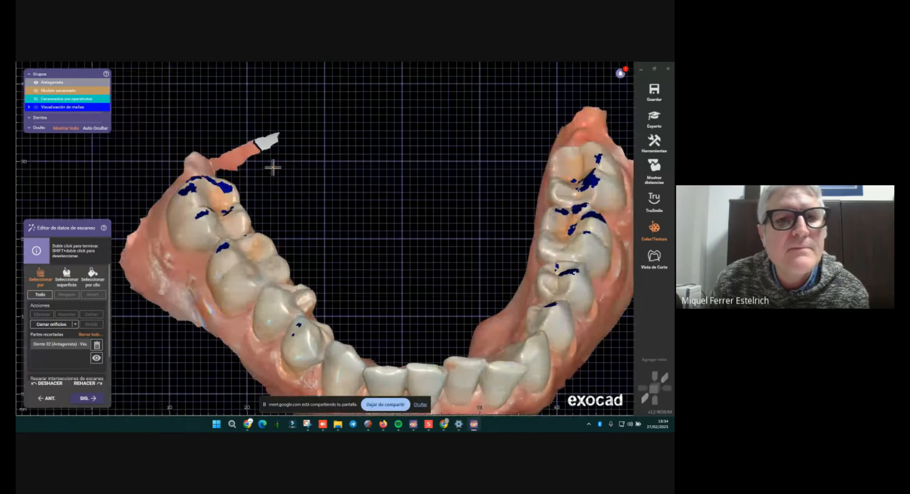
left_click(28, 107)
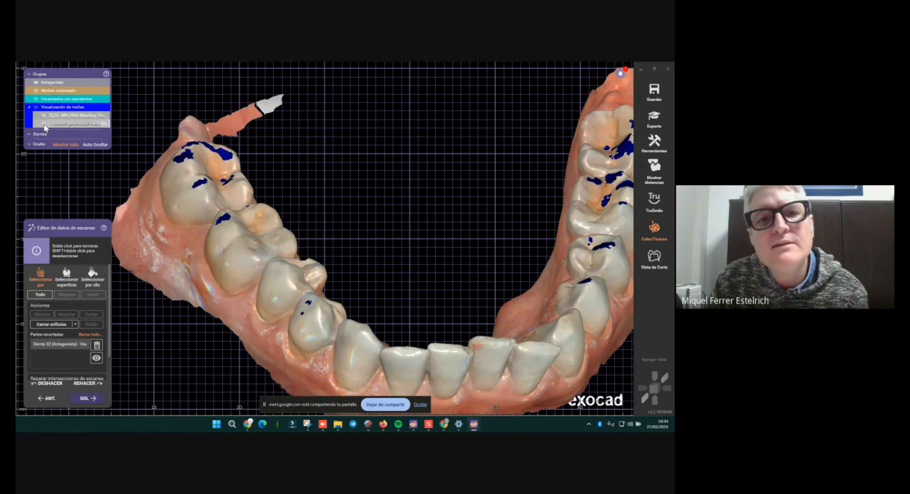
scroll(207, 175, "down", 2)
right_click_drag(316, 235, 311, 155)
middle_click_drag(311, 155, 120, 159)
right_click_drag(121, 159, 120, 158)
middle_click_drag(120, 158, 297, 178)
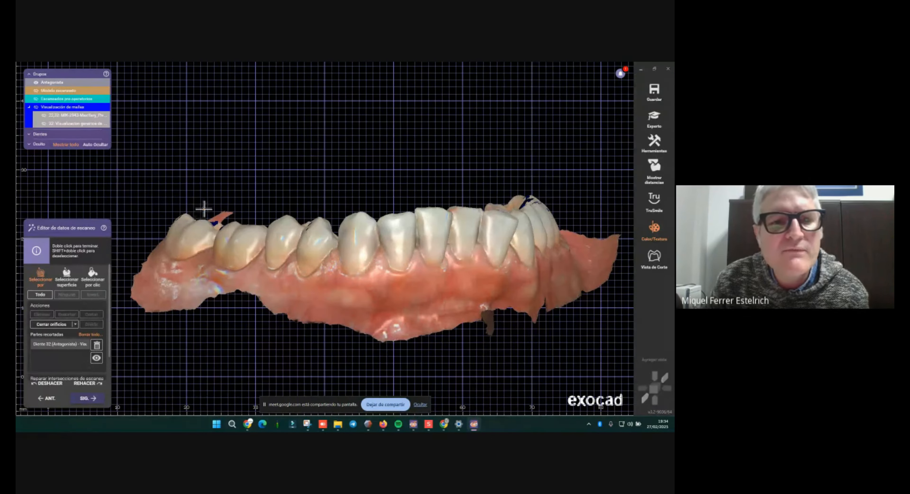
right_click_drag(158, 186, 231, 211)
right_click_drag(205, 160, 232, 176)
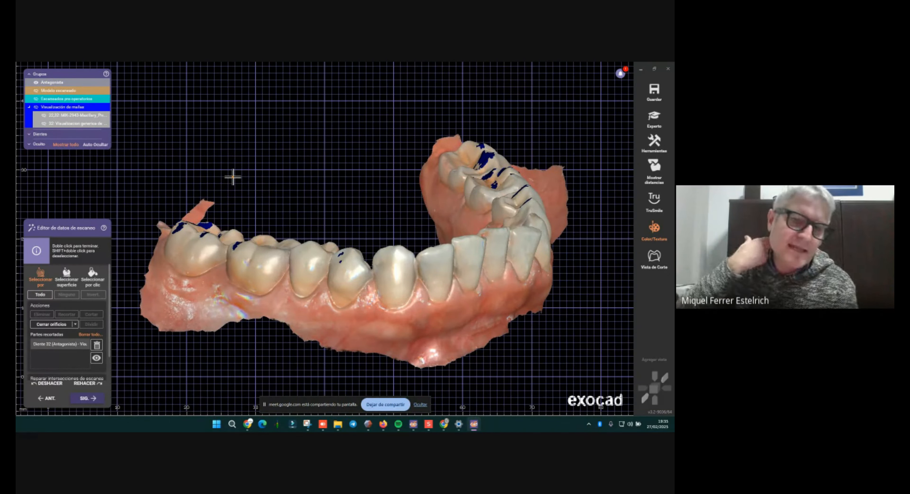
- Try to crop the antagonist by selecting the whole arch as a single component
right_click_drag(342, 205, 319, 298)
left_click(93, 274)
left_click(319, 247)
left_click(66, 314)
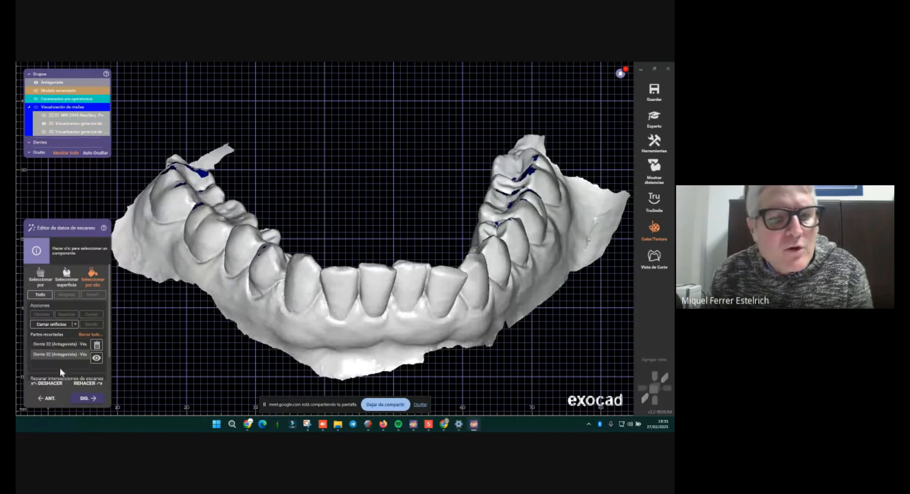
left_click(97, 347)
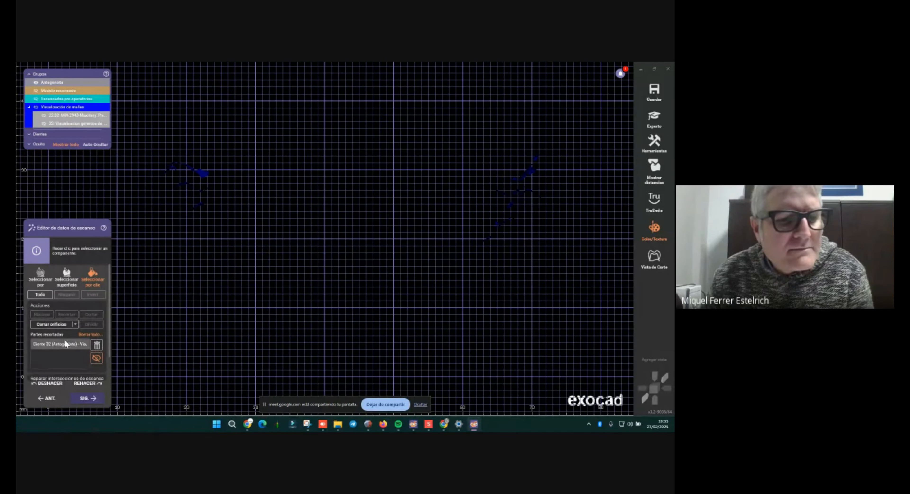
right_click_drag(263, 293, 274, 268)
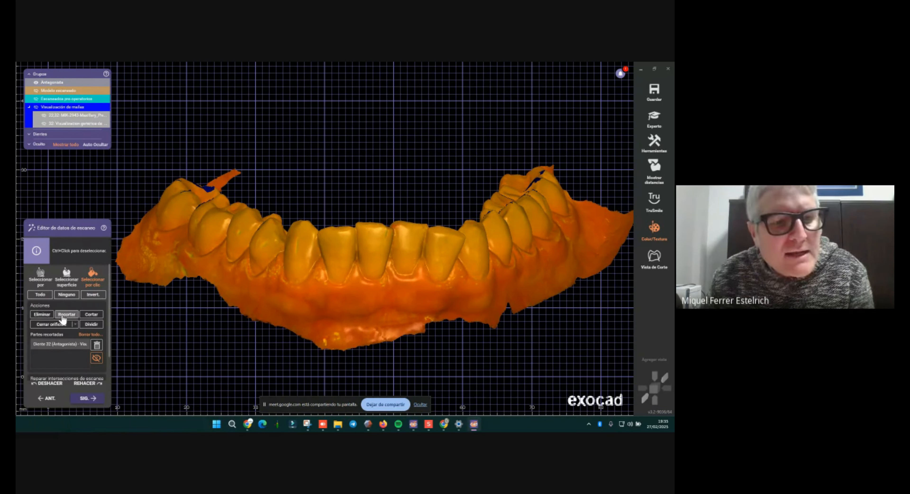
left_click(62, 315)
right_click_drag(264, 310, 414, 265)
left_click(420, 296)
left_click(66, 295)
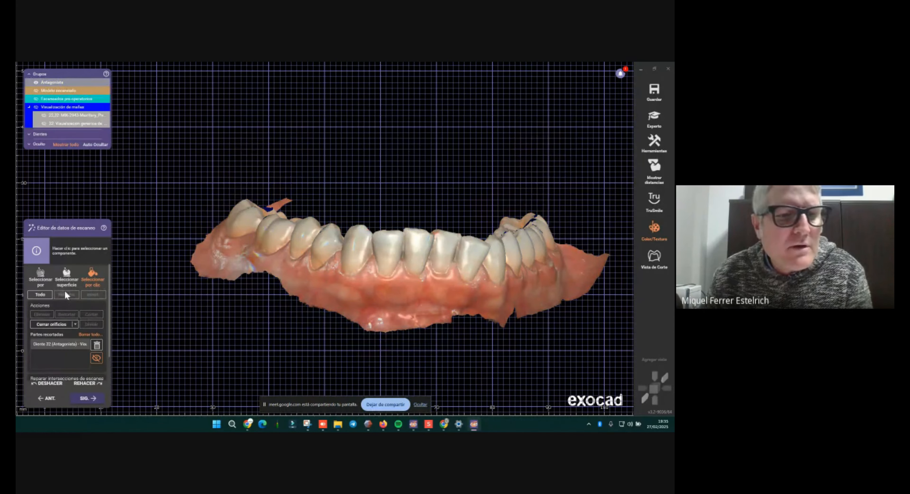
- Outline the remaining excess tissue behind the rearmost right molar of the antagonist and delete it
left_click(48, 278)
right_click_drag(299, 262, 333, 199)
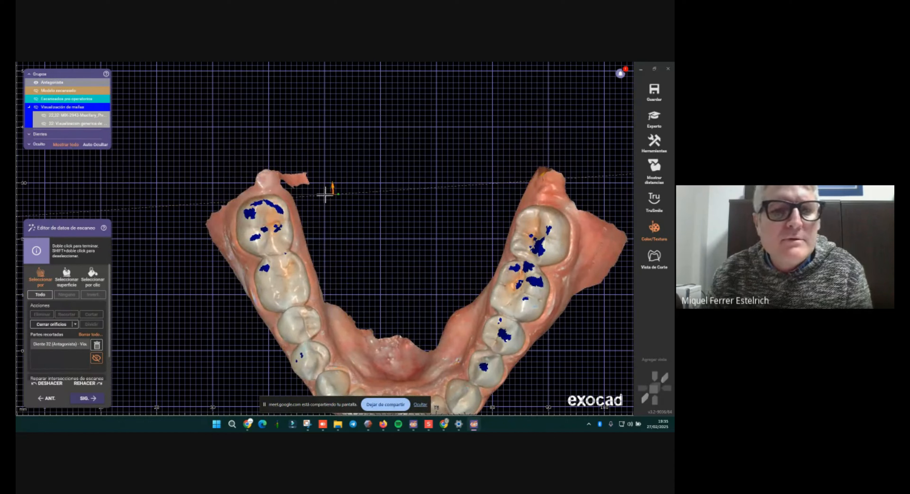
left_click(232, 184)
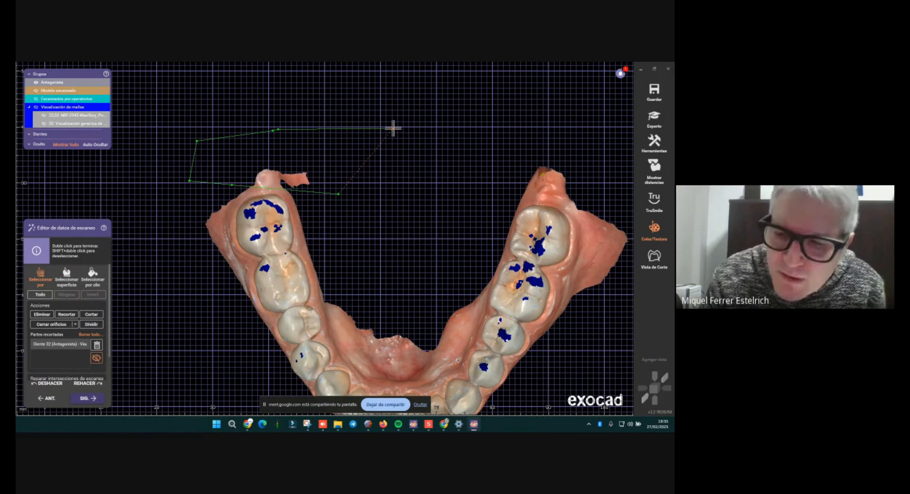
key("Delete")
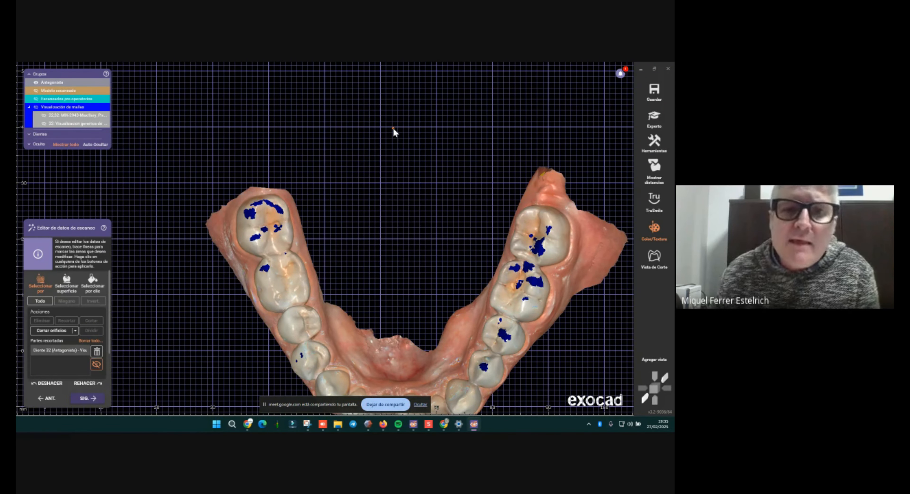
- Outline the excess cheek-side tissue along the outer edge of the antagonist's molars on the flap side and delete it
scroll(223, 228, "up", 2)
right_click_drag(223, 229, 266, 173)
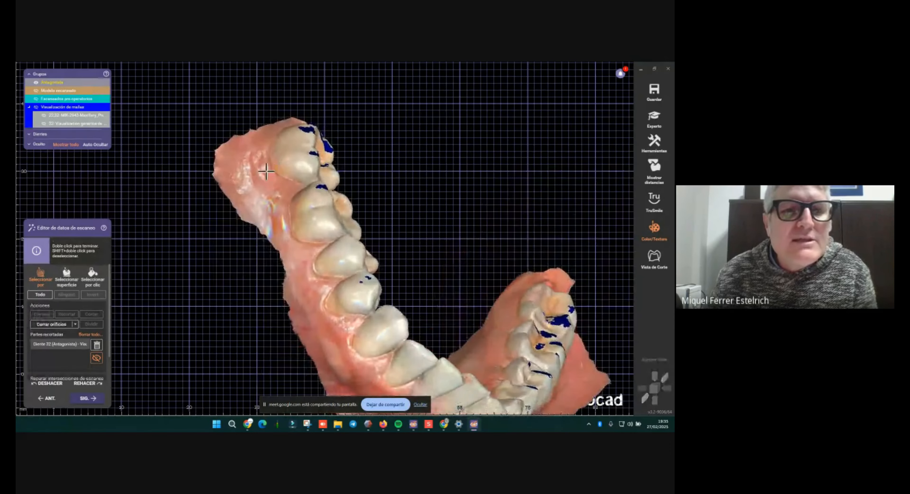
scroll(266, 173, "down", 2)
left_click(225, 129)
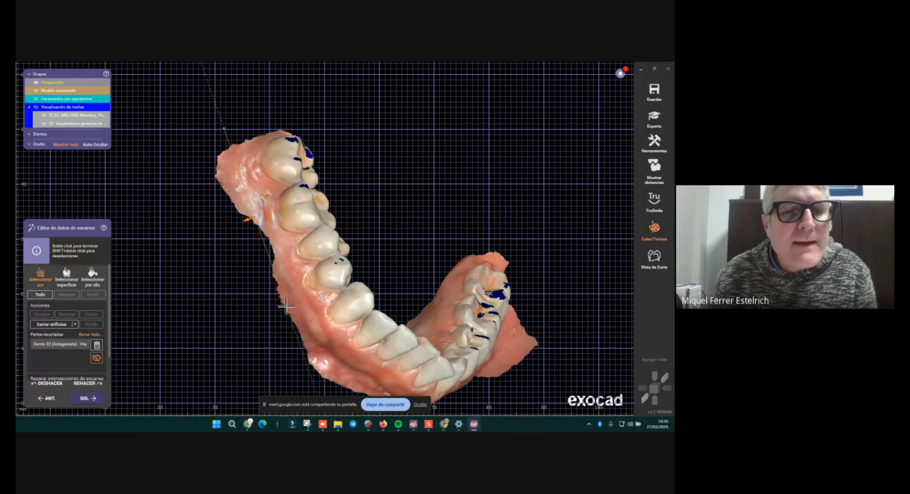
left_click(299, 328)
left_click(226, 342)
left_click(222, 344)
left_click(211, 341)
left_click(201, 337)
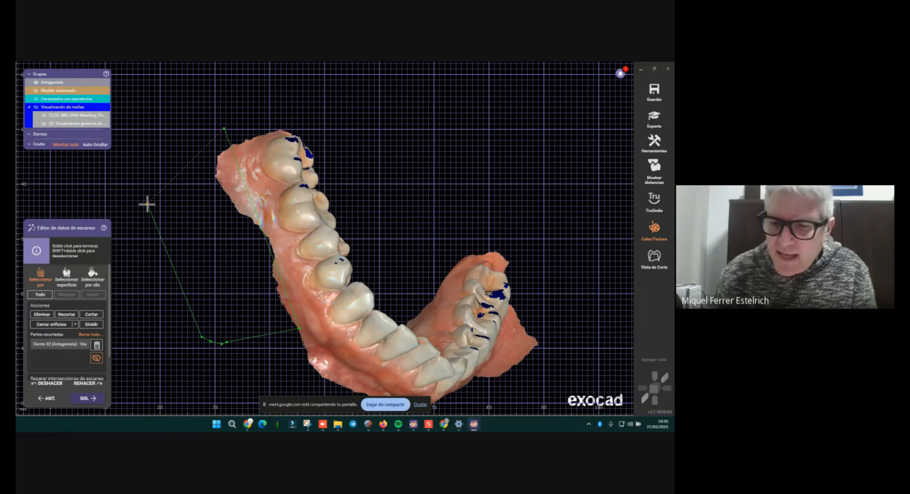
key("Delete")
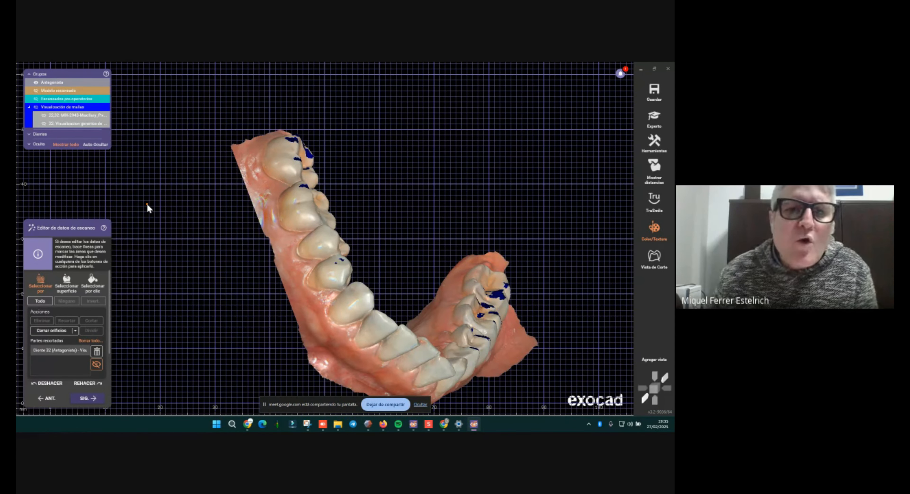
- Outline the ragged lower gum edge along the front of the antagonist arch and delete it
scroll(147, 204, "down", 2)
mouse_move(260, 258)
right_mouse_down()
mouse_move(253, 212)
mouse_move(234, 217)
right_mouse_up()
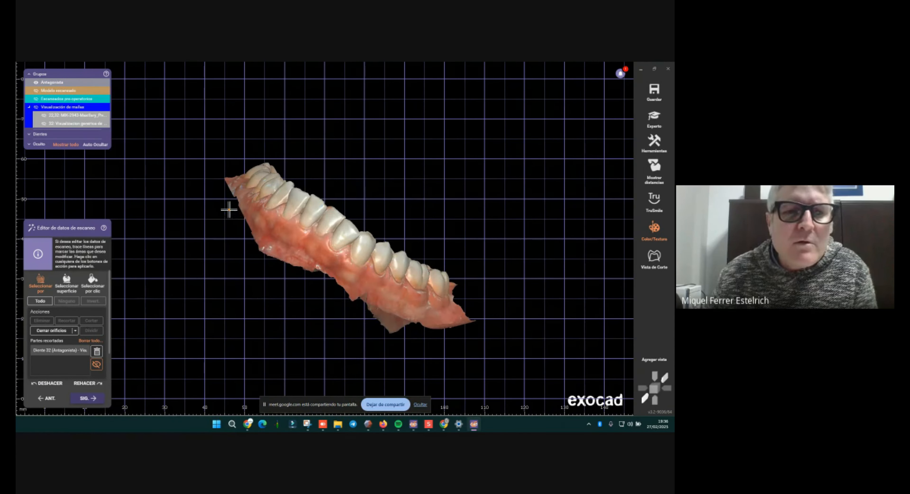
left_click(229, 210)
left_click(364, 300)
left_click(358, 350)
left_click(353, 351)
left_click(343, 351)
left_click(333, 350)
left_click(209, 323)
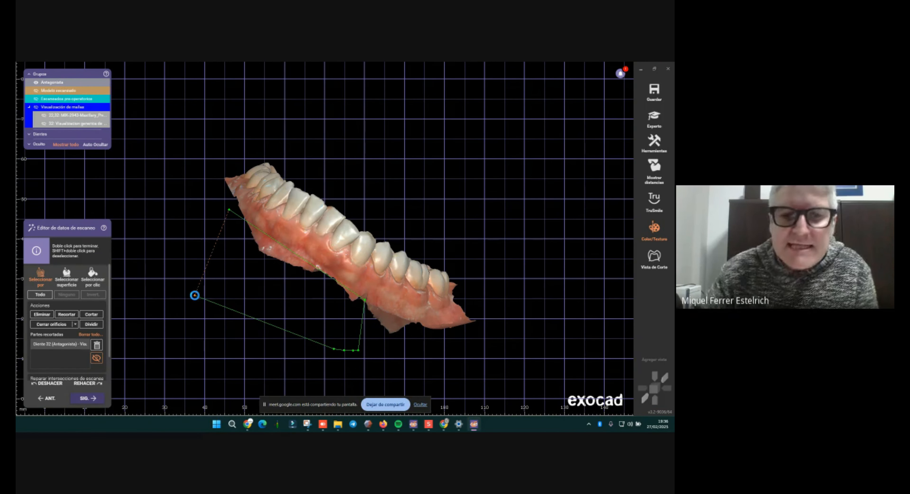
key("Delete")
- Outline the uneven lower gum edge beneath the molars on the antagonist's other side and delete it
right_click_drag(404, 342, 427, 339)
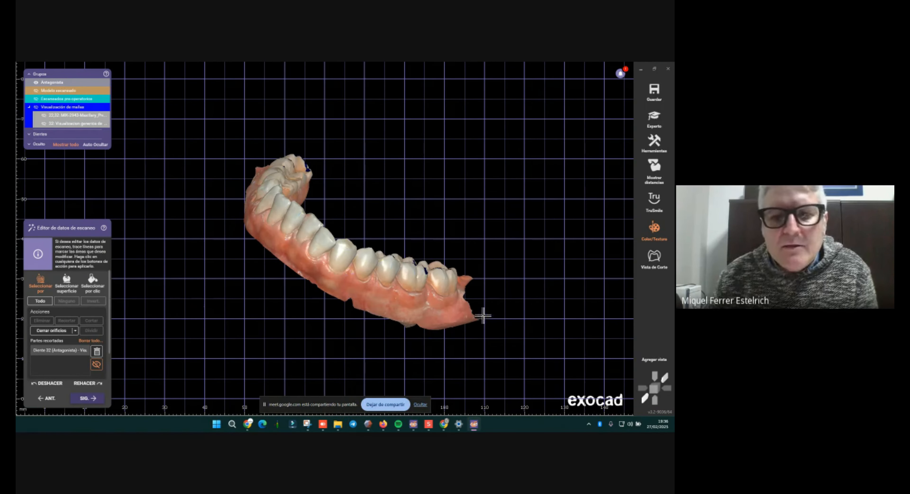
left_click(485, 311)
left_click(453, 318)
left_click(417, 322)
left_click(411, 322)
left_click_drag(371, 316, 468, 369)
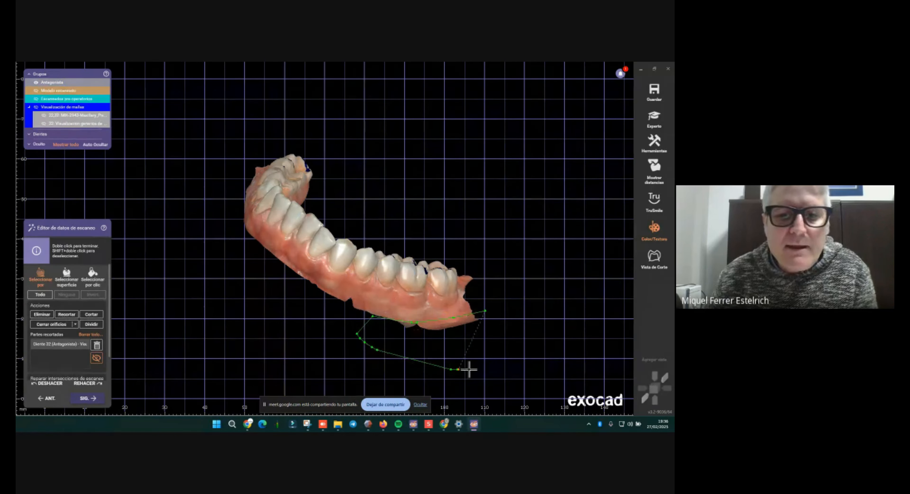
double_click(505, 363)
key("Delete")
- Outline the protruding tissue behind the antagonist's rearmost molar in the occlusal view and delete it
right_click_drag(469, 384, 469, 211)
left_click(469, 212)
left_click(451, 331)
left_click(553, 245)
key("Delete")
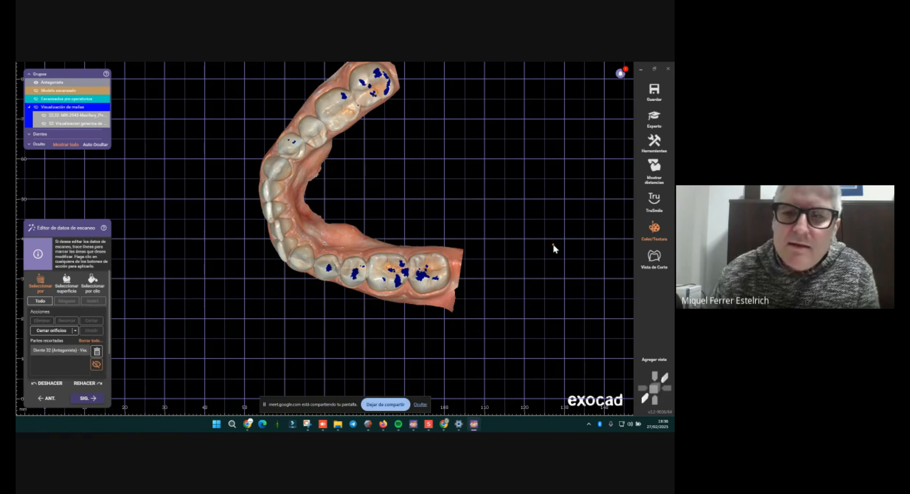
- Show the scanned model together with the antagonist in an oblique side view
scroll(445, 227, "down", 2)
right_click_drag(435, 218, 397, 184)
left_click_drag(54, 91, 110, 92)
right_click_drag(367, 169, 417, 164)
right_click_drag(293, 251, 375, 177)
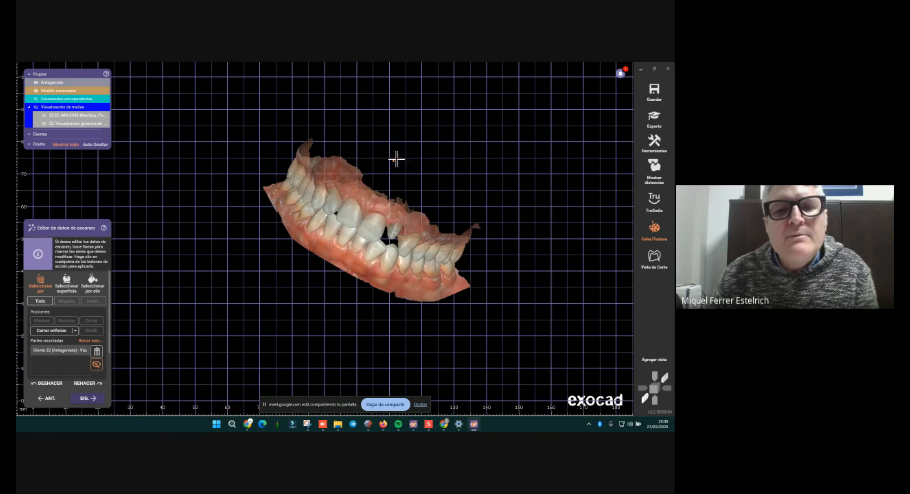
- Try deleting one half of both visible arches with a single outline and undo the deletion
left_click(409, 142)
left_click(307, 311)
left_click(227, 244)
left_click(226, 239)
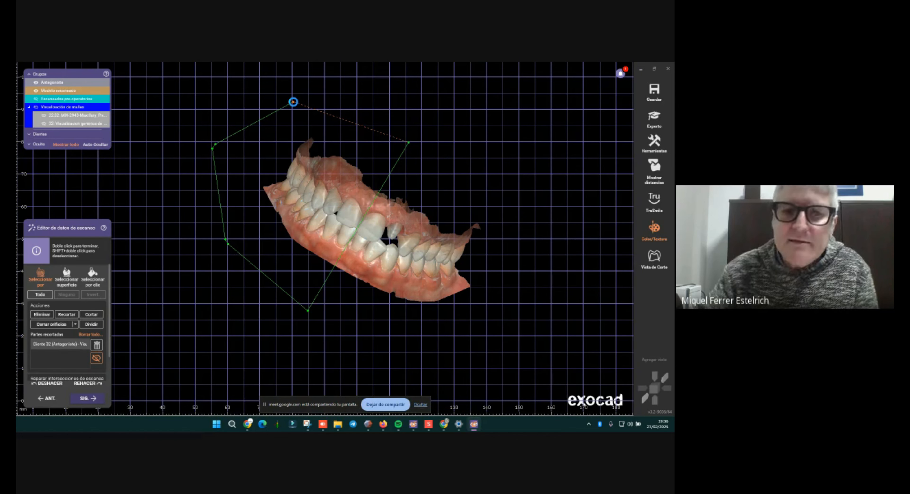
double_click(293, 102)
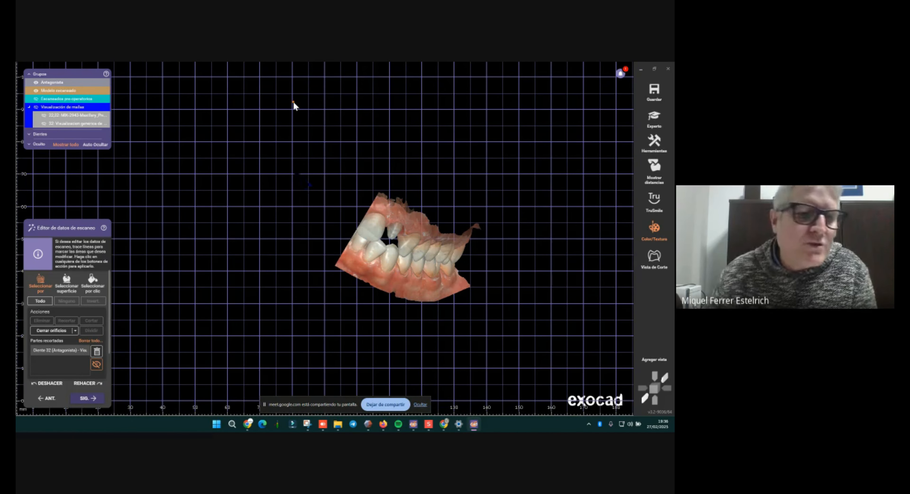
left_click(46, 383)
- Trace a freehand outline along the inner tissue edge of both arches and delete the enclosed excess
right_click_drag(267, 251, 349, 262)
left_click(321, 214)
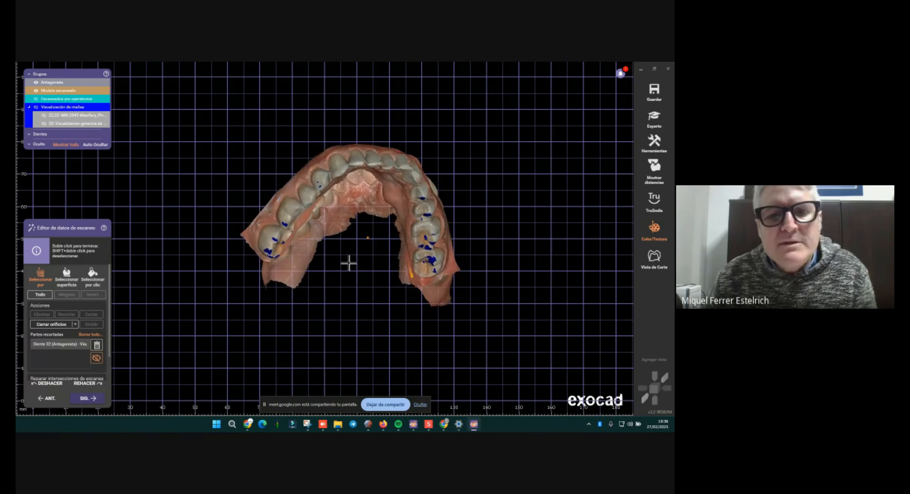
scroll(349, 263, "up", 2)
left_click_drag(283, 294, 292, 280)
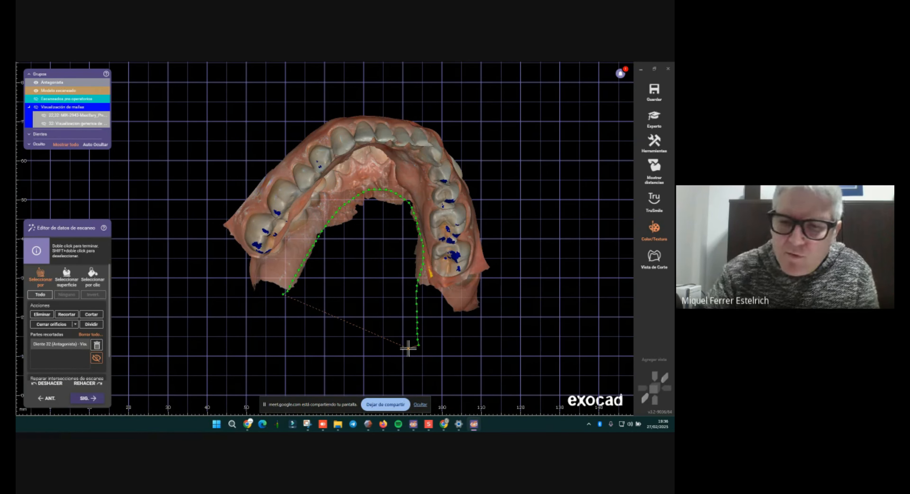
mouse_move(392, 268)
right_mouse_down()
mouse_move(406, 256)
mouse_move(391, 270)
right_mouse_up()
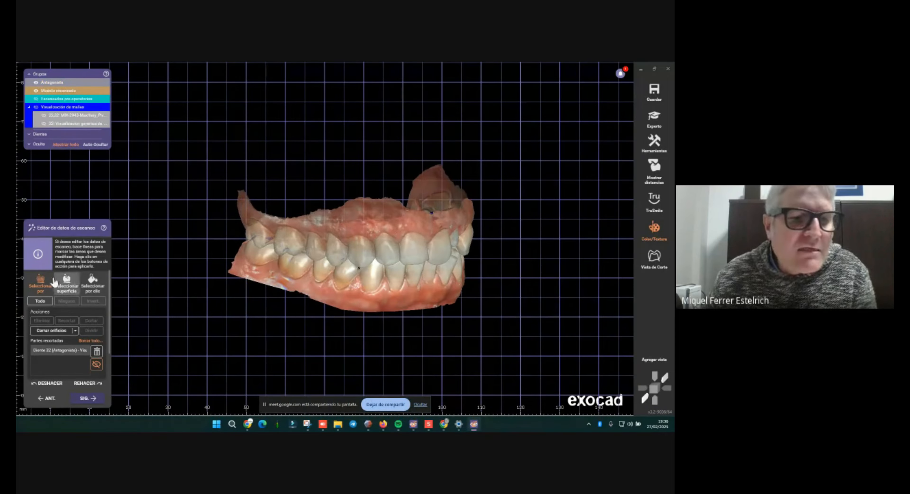
- Check both trimmed arches from the front and advance the wizard to the margin line definition for tooth 22
scroll(317, 284, "up", 3)
right_click_drag(317, 284, 301, 313)
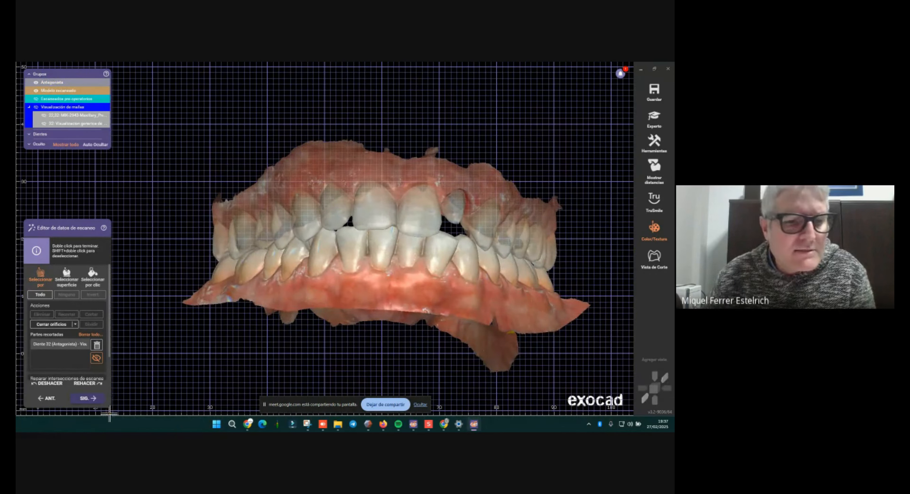
left_click(85, 399)
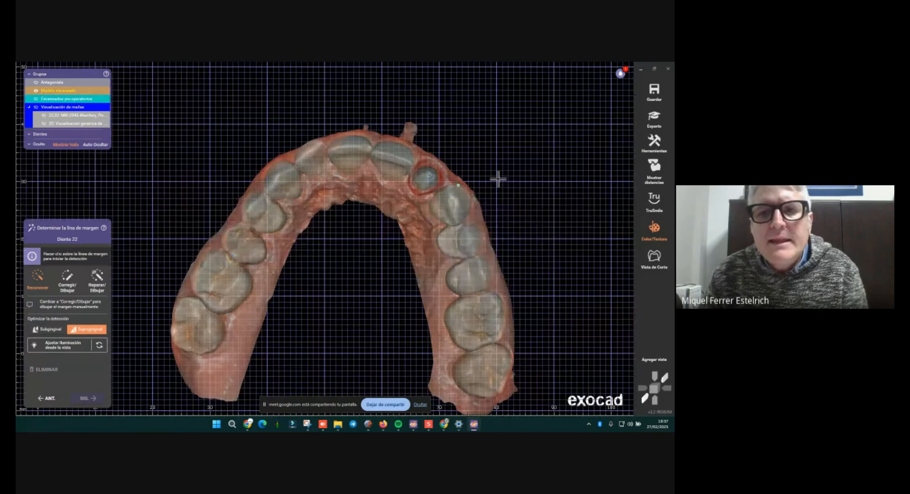
left_click(654, 143)
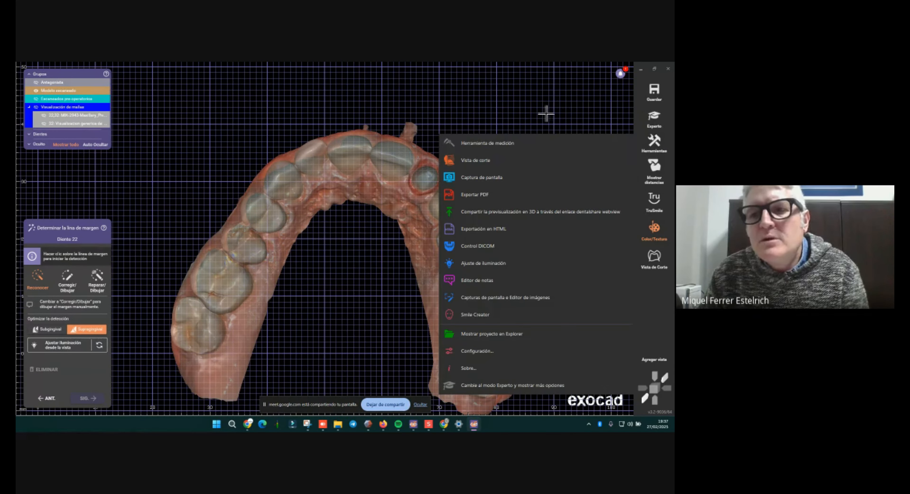
mouse_move(415, 430)
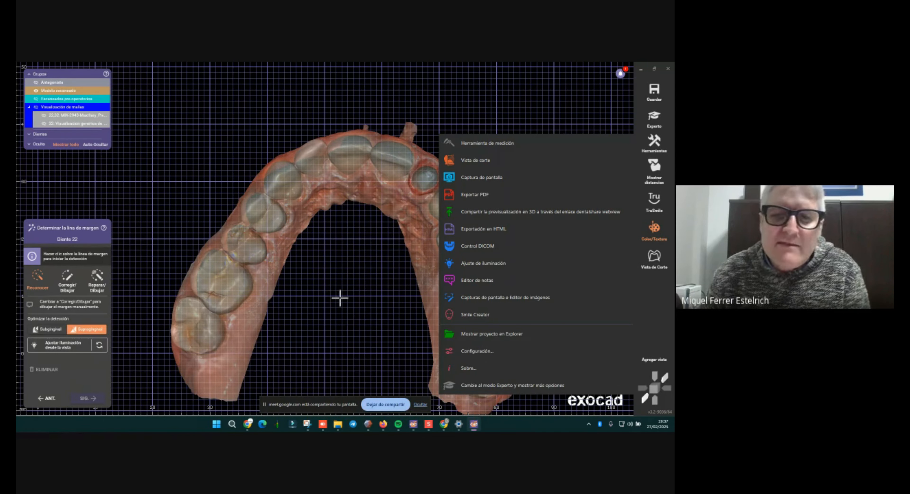
left_click(369, 300)
- Show the pre-operative scan over the scanned model, compare the area of tooth 22, and hide the pre-operative scan again
right_click_drag(368, 271, 359, 249)
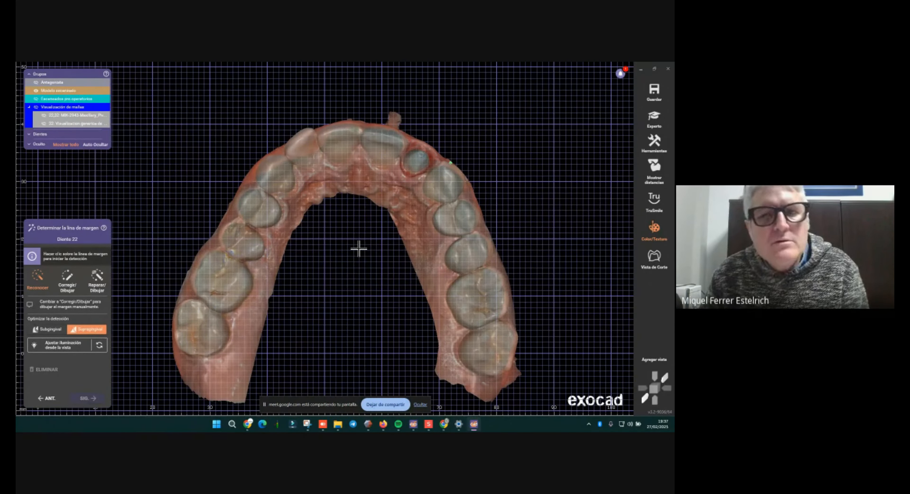
right_click_drag(379, 255, 382, 262)
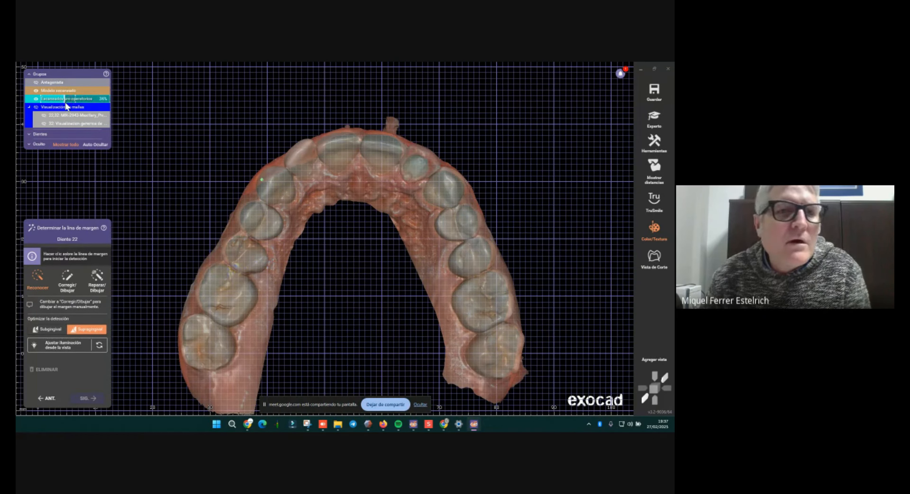
right_click_drag(261, 172, 265, 191)
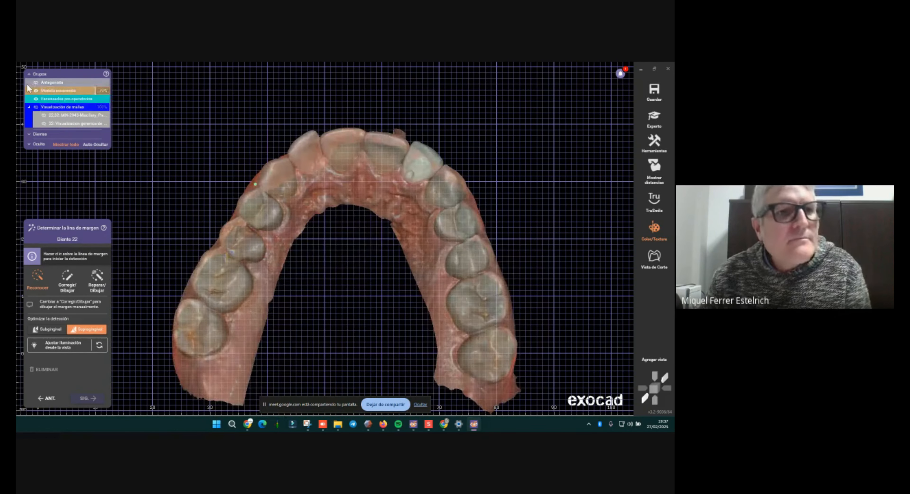
left_click(36, 100)
right_click_drag(321, 252, 378, 248)
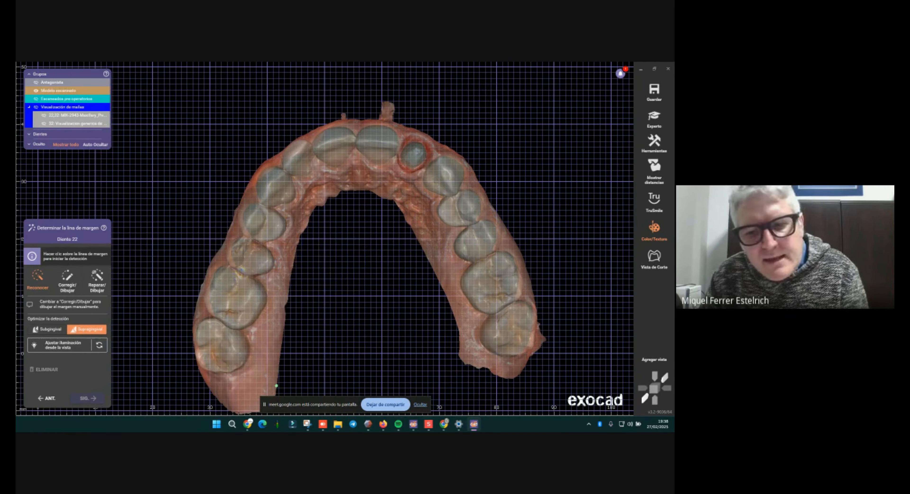
- Switch to the exocad project window, review the work type and parameters of tooth 22, and return to the design
left_click(417, 425)
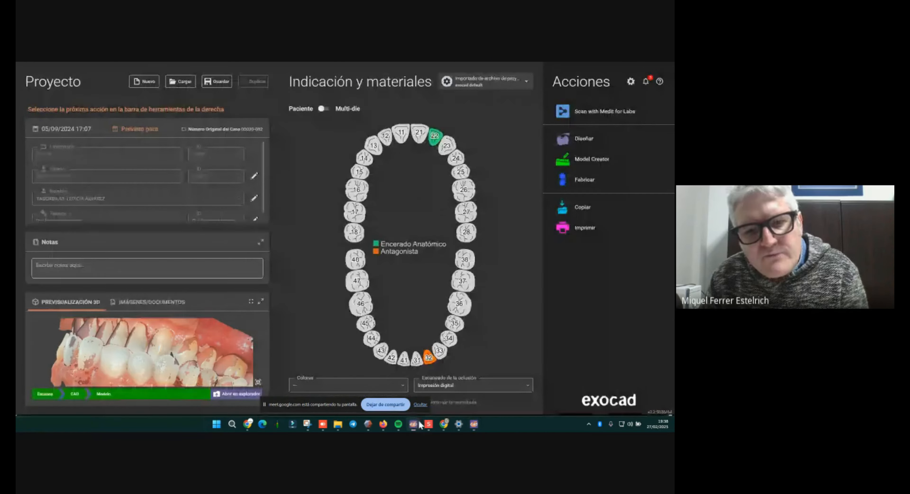
left_click(432, 137)
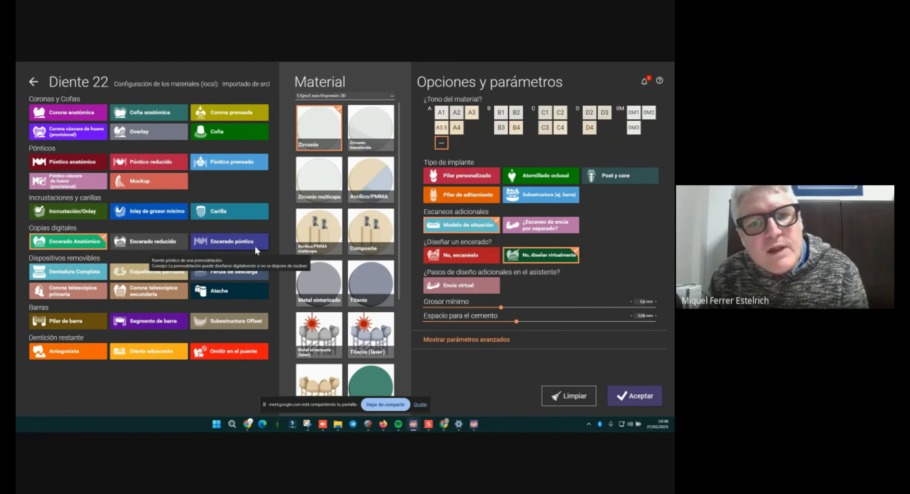
left_click(37, 81)
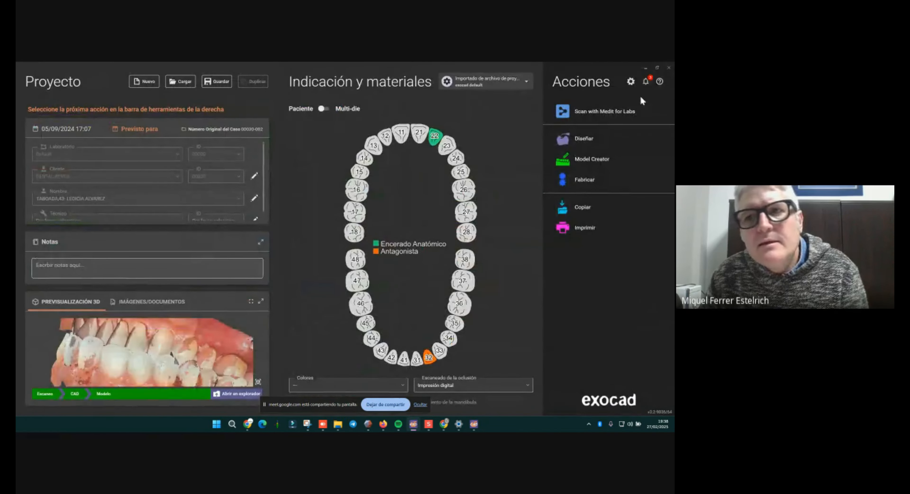
left_click(649, 69)
- Detect the supragingival margin line of tooth 22 by marking points around its preparation edge, and inspect the line from the palatal side
scroll(401, 193, "up", 2)
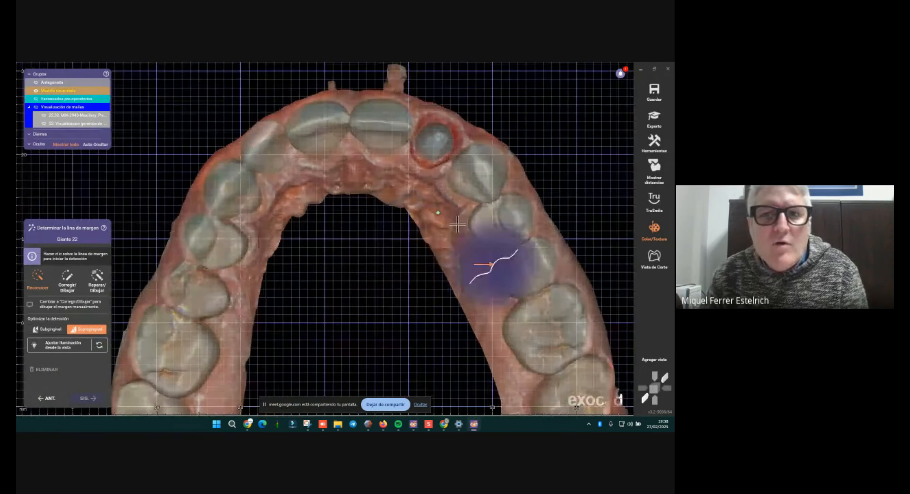
middle_click_drag(402, 194, 350, 275)
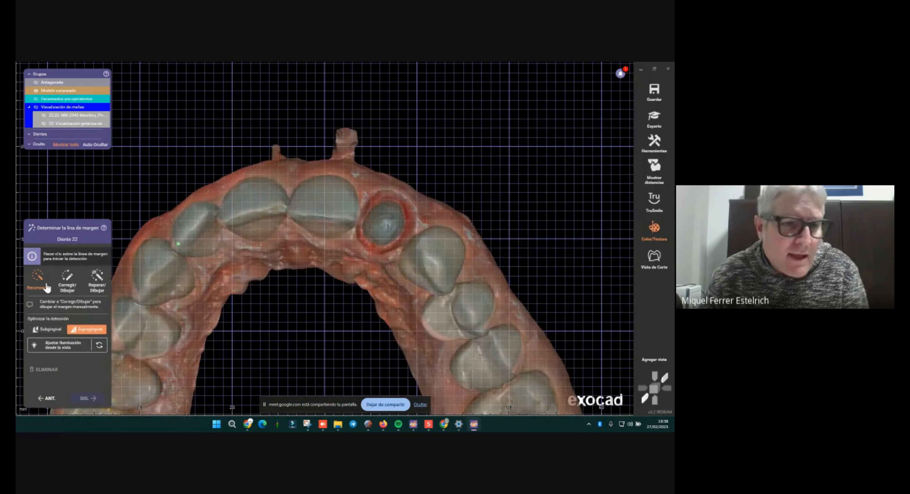
scroll(414, 274, "up", 3)
right_click_drag(396, 214, 420, 242)
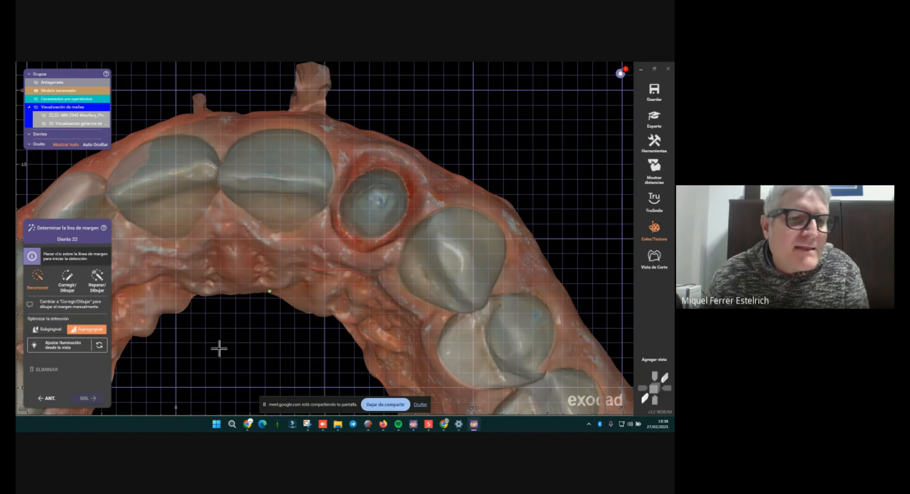
middle_click_drag(228, 344, 252, 325)
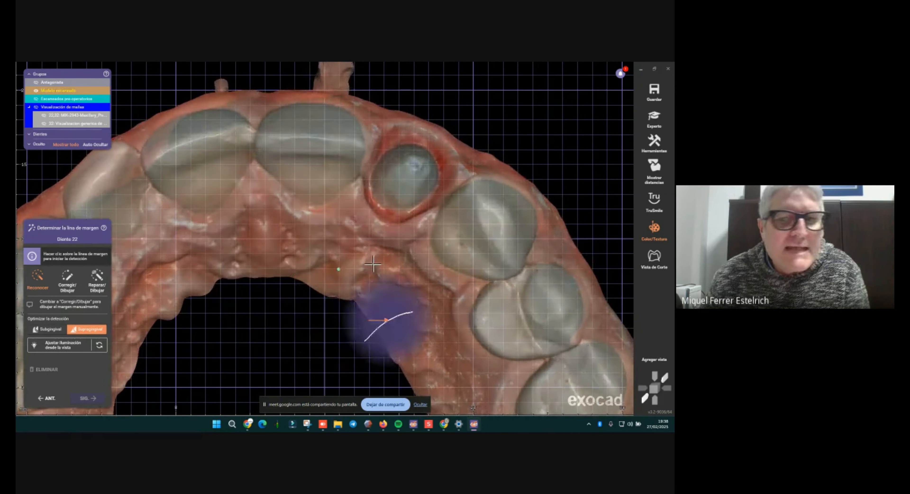
scroll(383, 251, "up", 2)
middle_click_drag(384, 251, 375, 298)
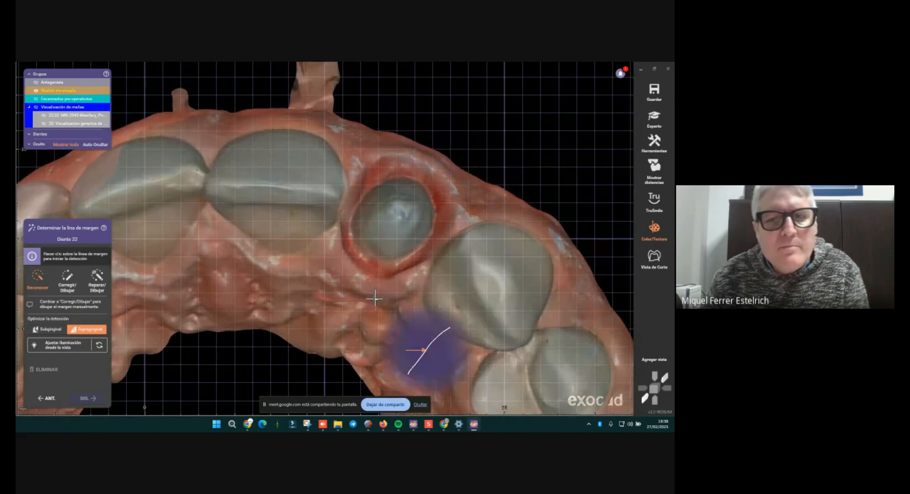
left_click(367, 265)
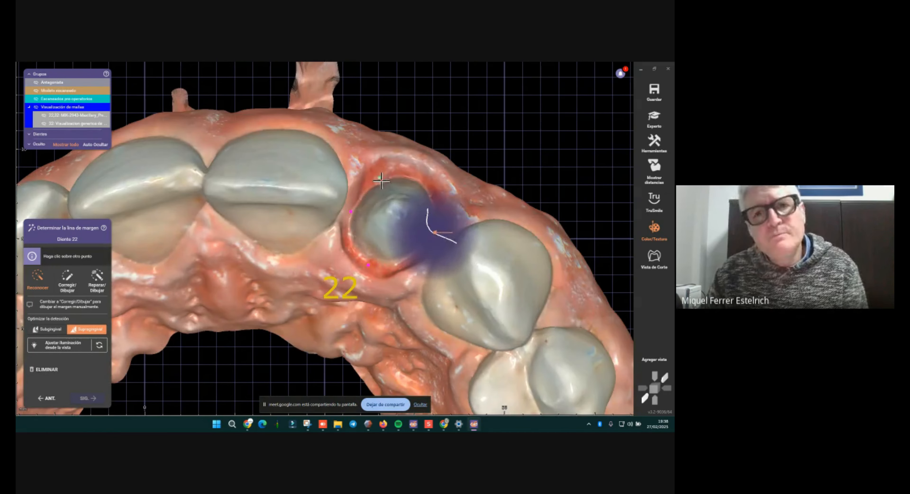
left_click(417, 178)
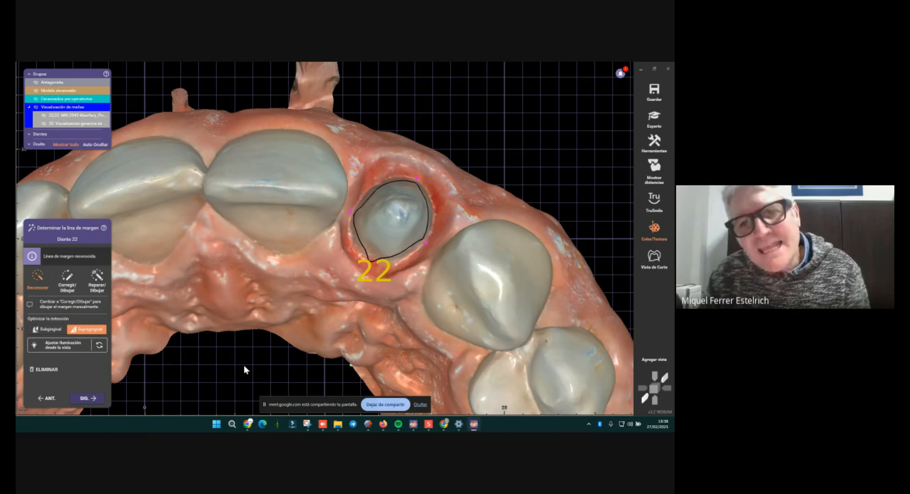
right_click_drag(301, 344, 309, 317)
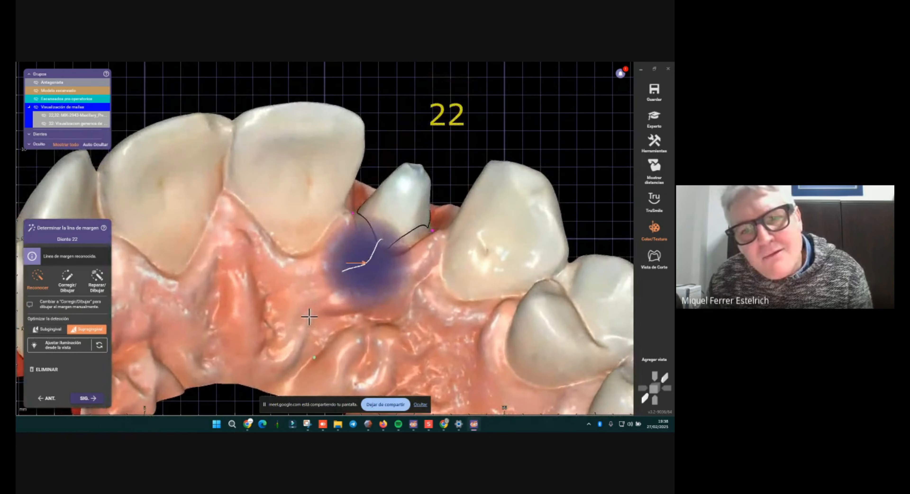
scroll(396, 253, "up", 4)
right_click_drag(293, 277, 278, 243)
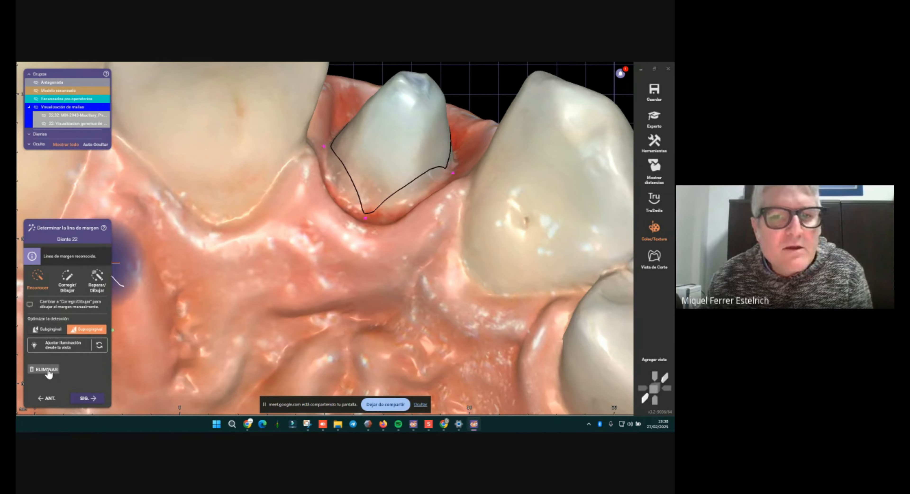
- Delete the supragingival margin line of tooth 22 and detect it again with subgingival optimization, marking points around the preparation edge
left_click(47, 369)
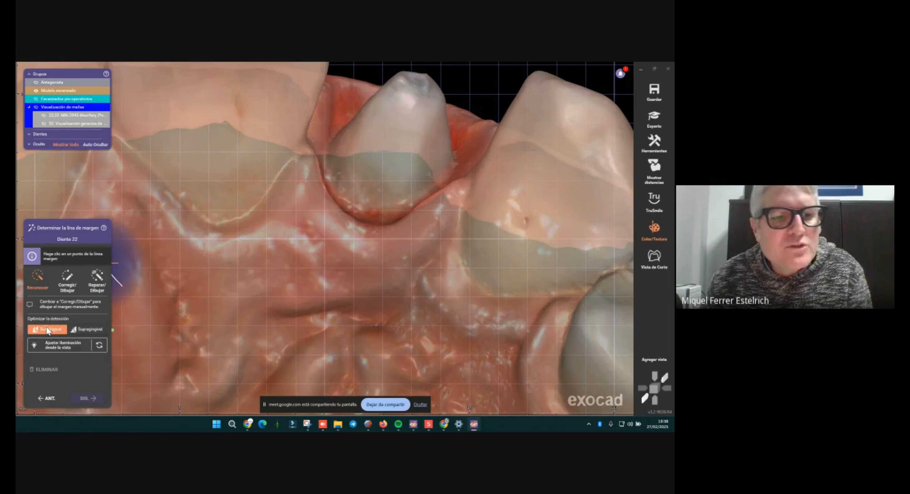
mouse_move(349, 272)
right_mouse_down()
mouse_move(355, 264)
mouse_move(349, 278)
right_mouse_up()
middle_click_drag(350, 278, 324, 332)
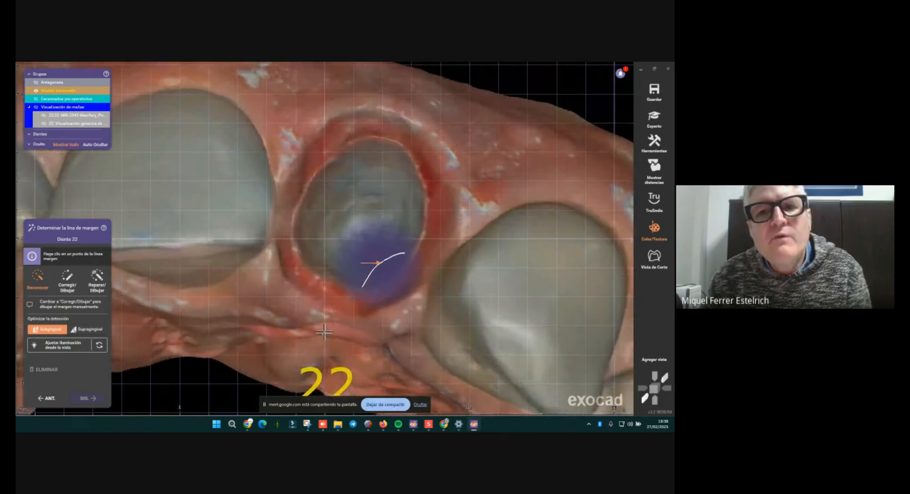
scroll(394, 145, "up", 1)
left_click(389, 140)
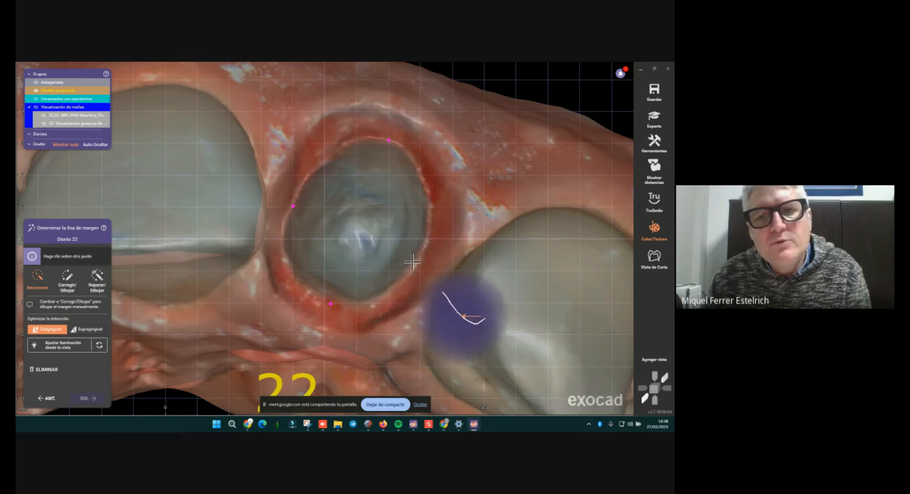
left_click(425, 251)
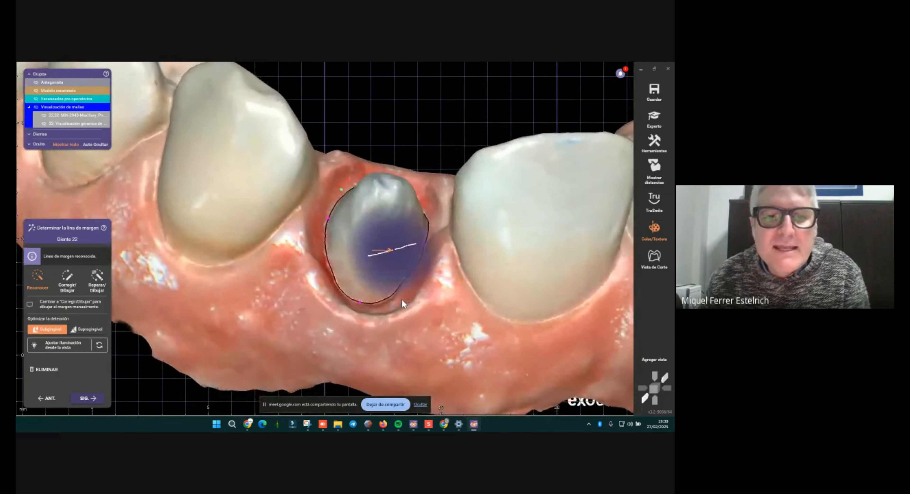
scroll(402, 299, "up", 5)
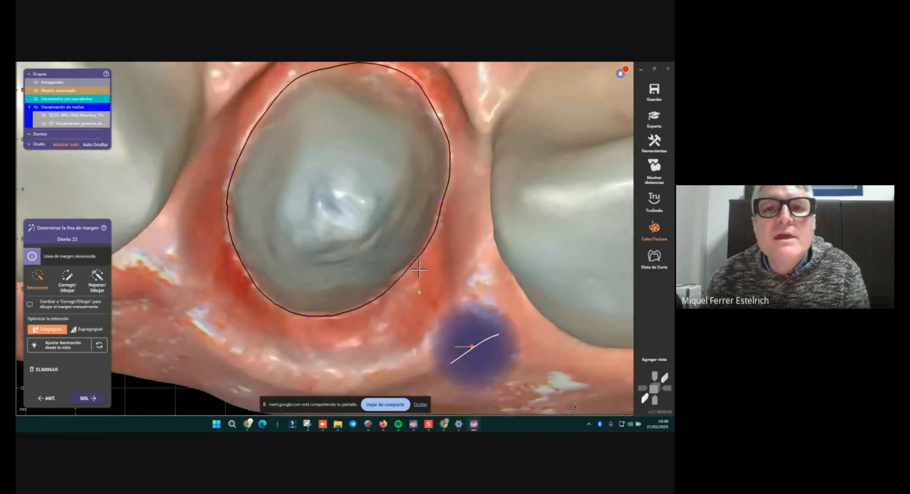
- Turn off the scan's colour texture and inspect the detected margin line of tooth 22 on the plain model
left_click(654, 229)
left_click(654, 228)
left_click(654, 229)
left_click(654, 229)
left_click(654, 229)
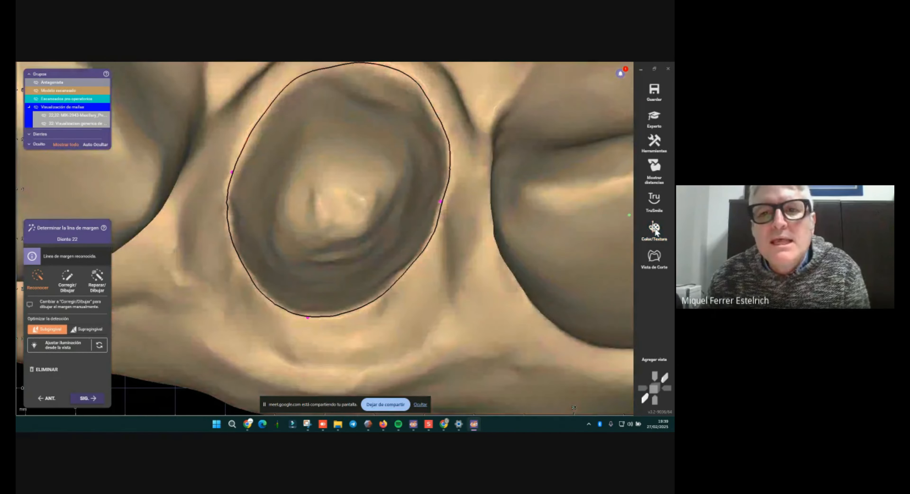
right_click_drag(576, 223, 536, 230)
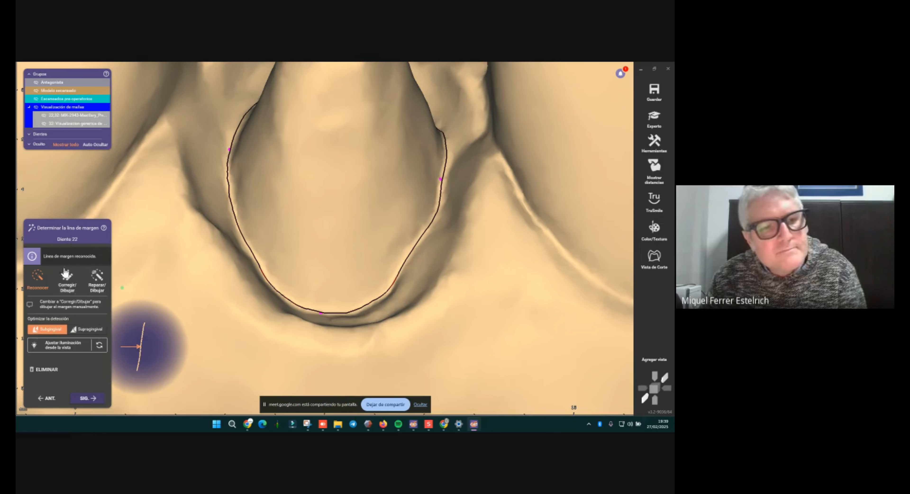
- Correct the detected margin line by adding and repositioning control points along one side of the preparation of tooth 22
left_click(69, 281)
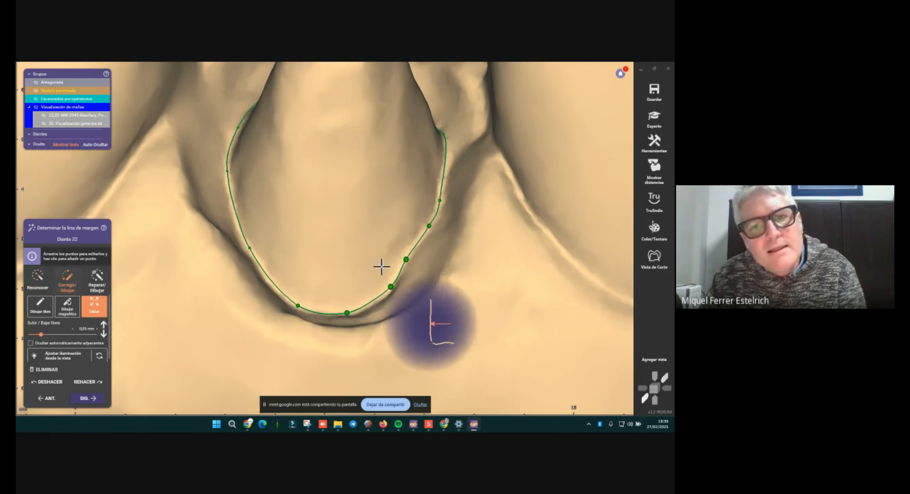
scroll(421, 249, "up", 5)
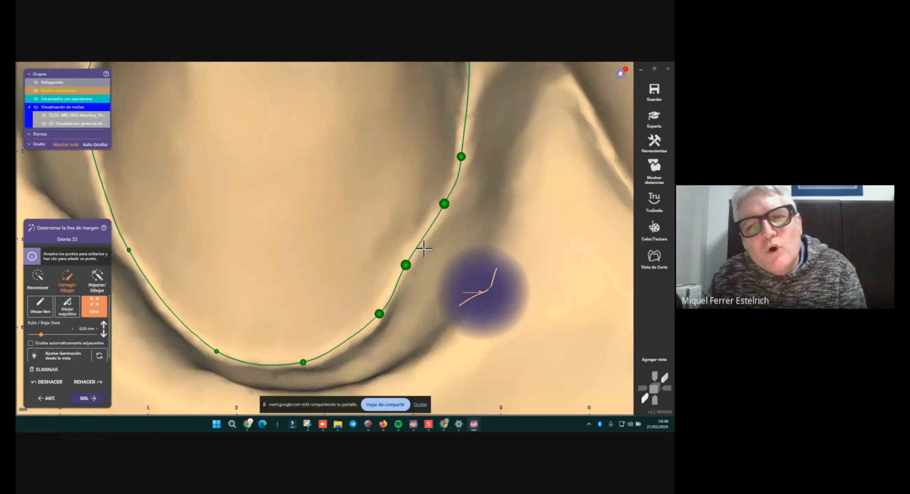
middle_click_drag(424, 249, 409, 189)
scroll(384, 231, "up", 3)
left_click_drag(390, 200, 399, 189)
left_click(423, 154)
middle_click_drag(385, 205, 373, 270)
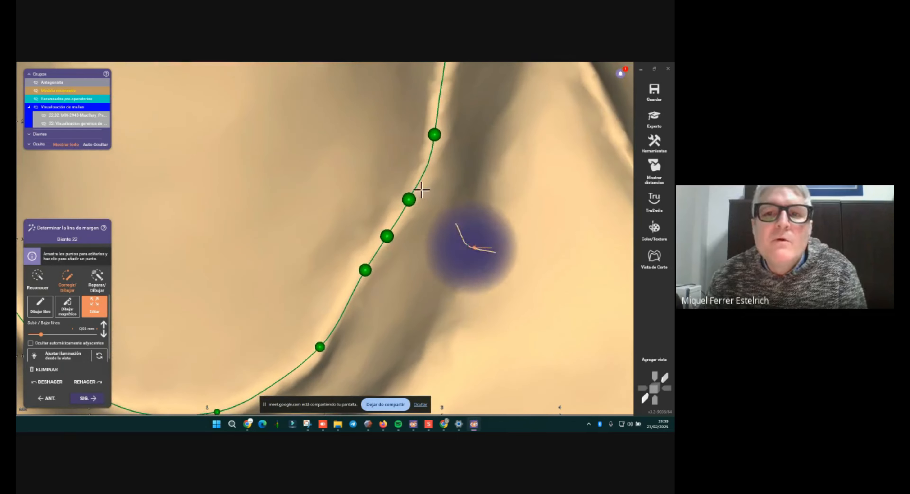
left_click(421, 168)
left_click_drag(421, 166, 424, 166)
left_click_drag(433, 134, 435, 128)
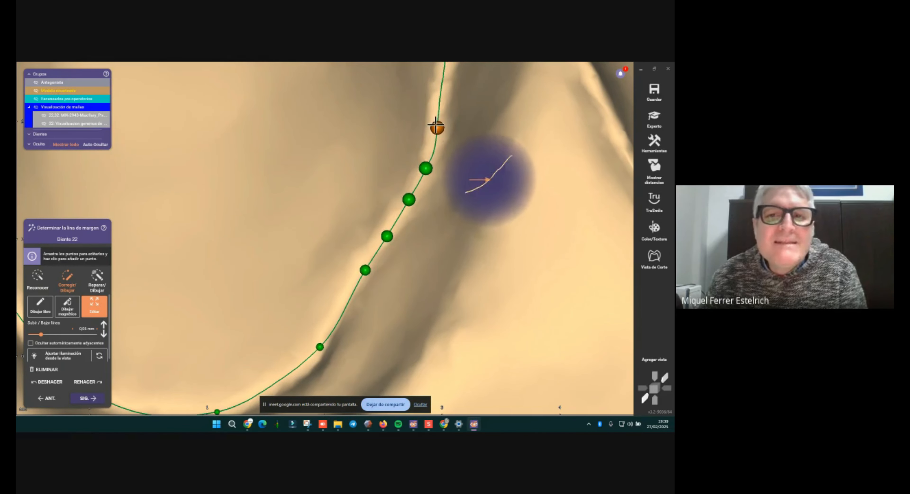
- Adjust one more control point near the proximal end of the margin line and return to recognition mode to inspect it
scroll(461, 140, "down", 2)
middle_click_drag(462, 140, 452, 208)
right_click_drag(453, 208, 440, 251)
left_click_drag(439, 125, 441, 133)
scroll(445, 132, "down", 2)
right_click_drag(446, 133, 437, 159)
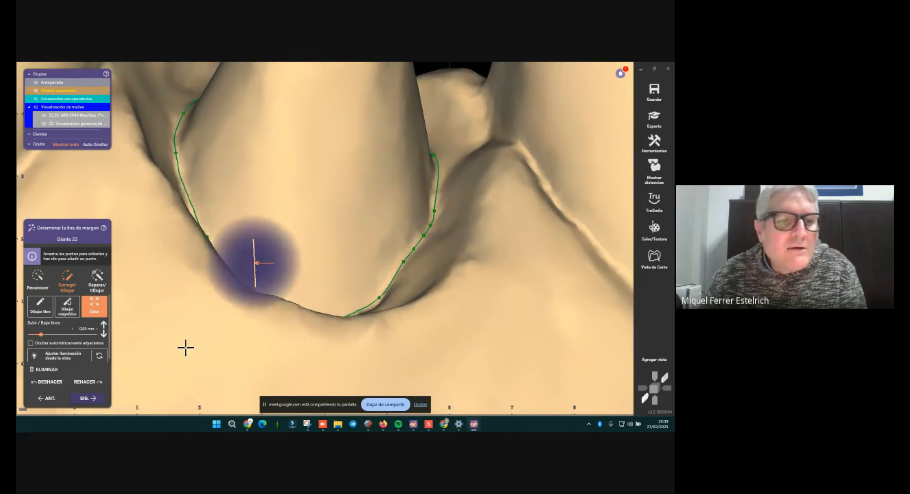
left_click(37, 278)
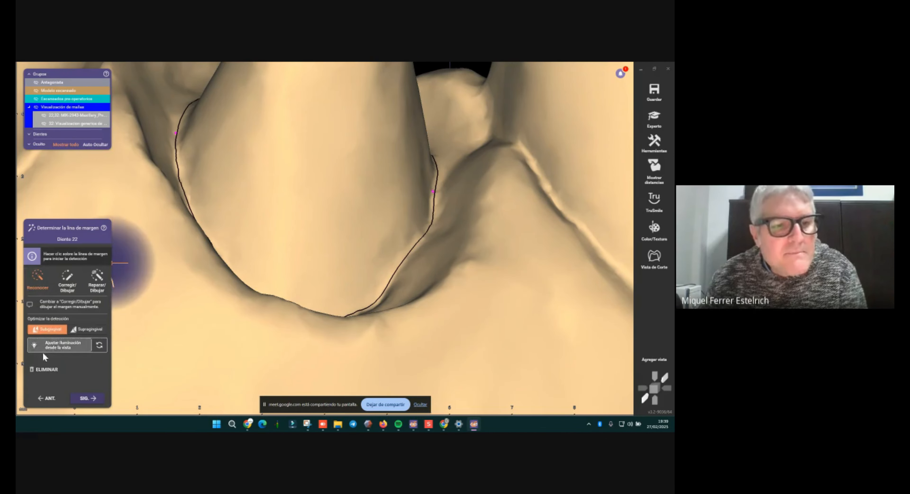
right_click_drag(502, 307, 498, 264)
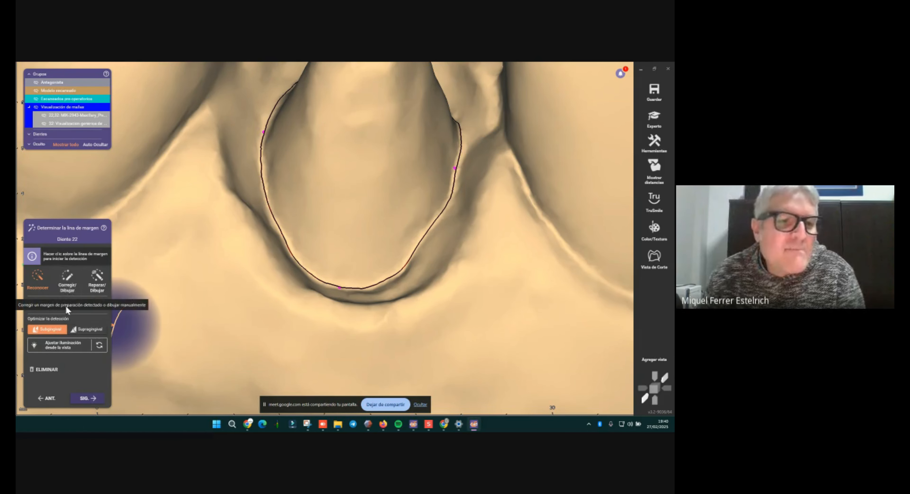
- Switch to the correct/draw mode and delete the complete margin of tooth 22 to start from scratch
left_click(66, 285)
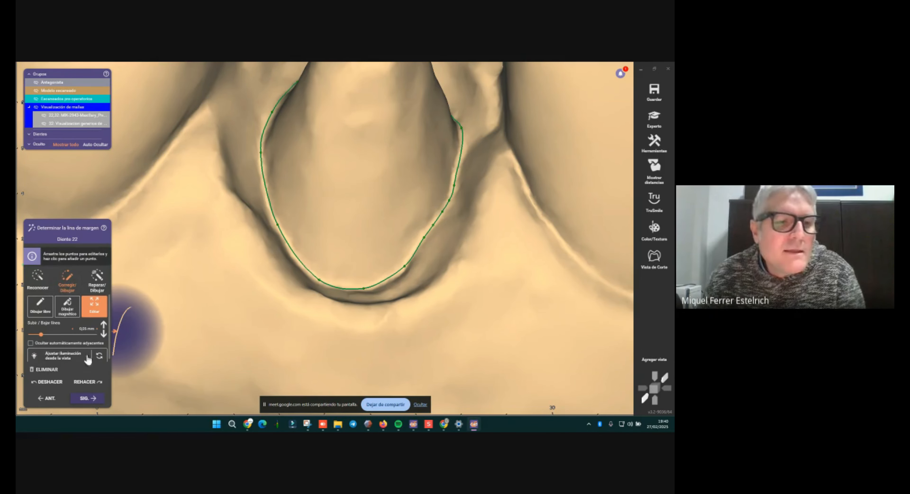
left_click(46, 370)
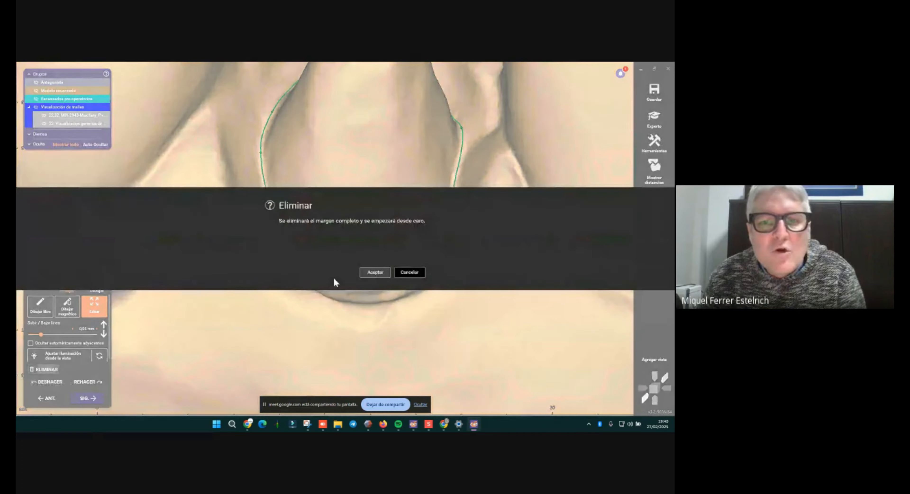
left_click(373, 270)
right_click_drag(384, 219, 378, 227)
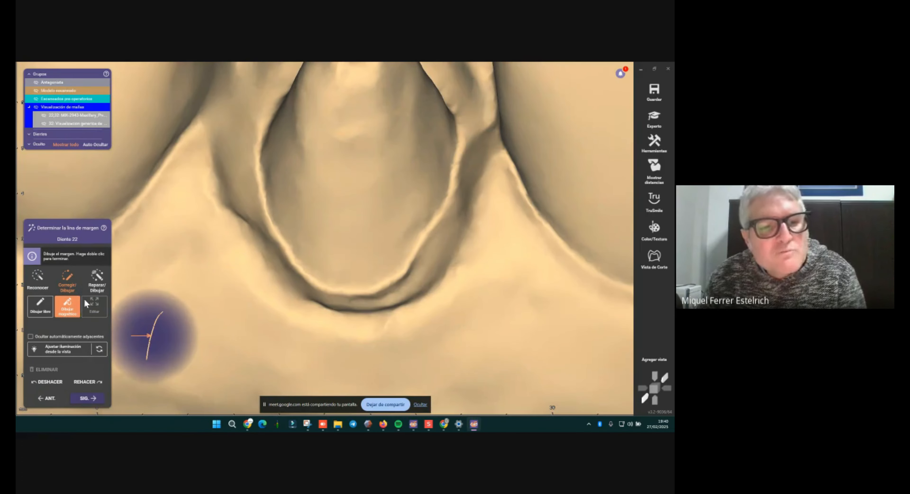
- Try drawing a freehand margin line that strays off the preparation edge of tooth 22, and discard it
left_click(455, 183)
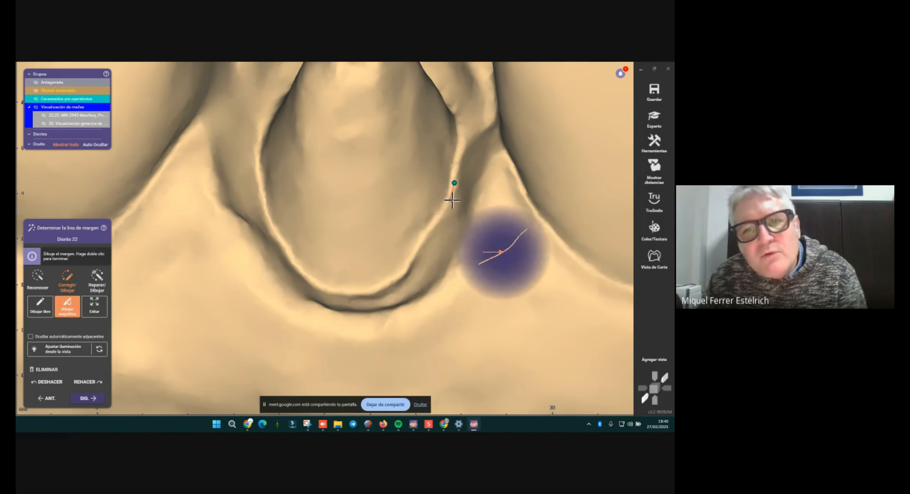
left_click(40, 306)
left_click(455, 204)
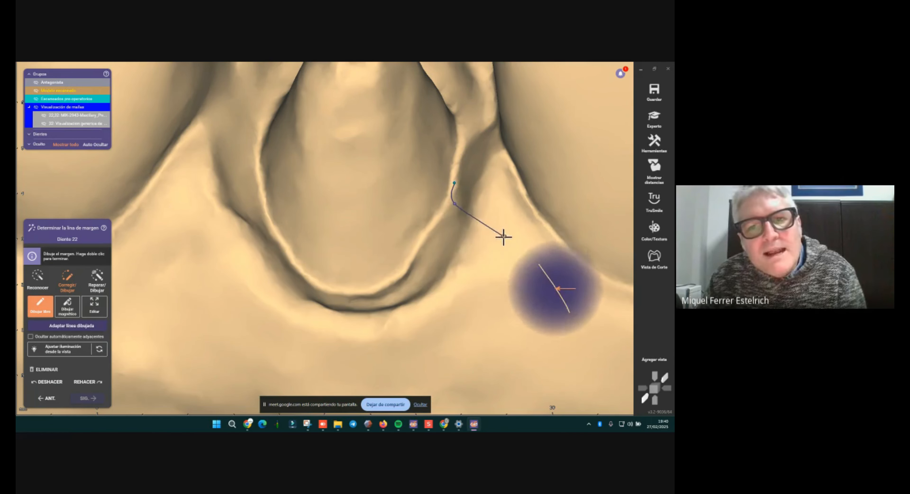
left_click(503, 239)
left_click(459, 289)
left_click(401, 219)
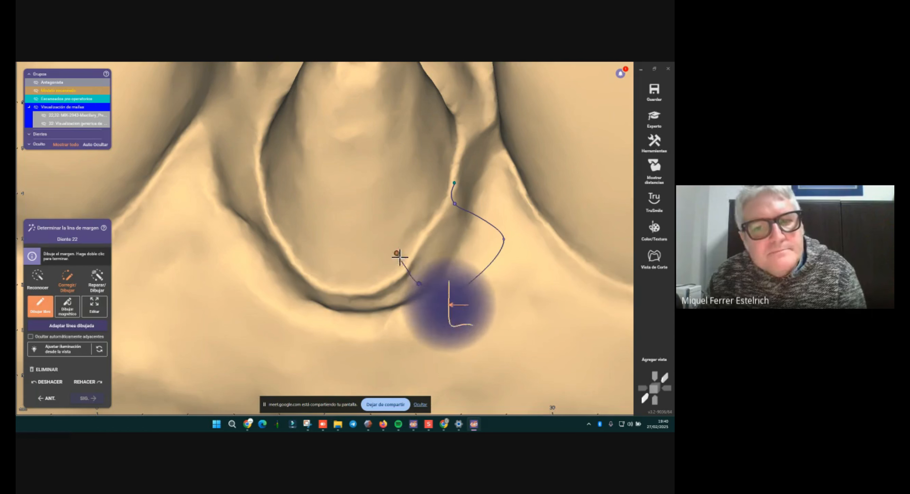
left_click(339, 296)
double_click(319, 285)
left_click(45, 384)
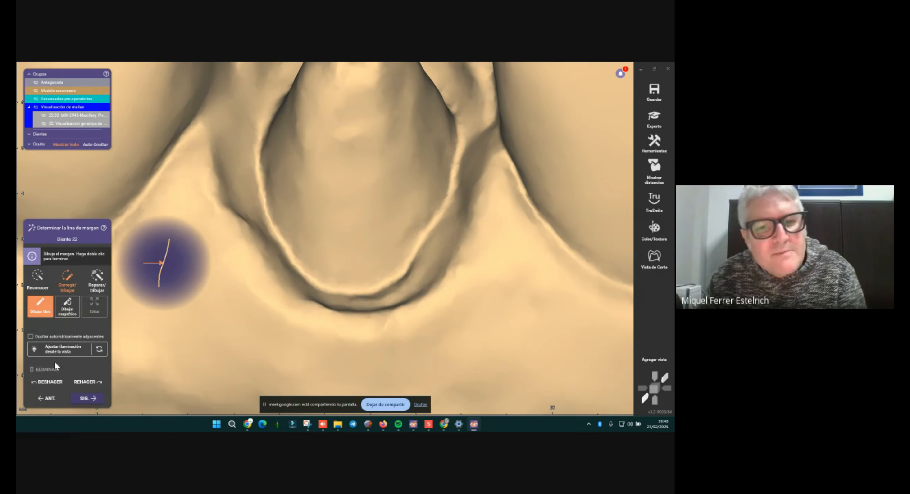
- Draw the margin line of tooth 22 freehand, placing points along the visible preparation edge from one proximal side to the other
left_click(455, 173)
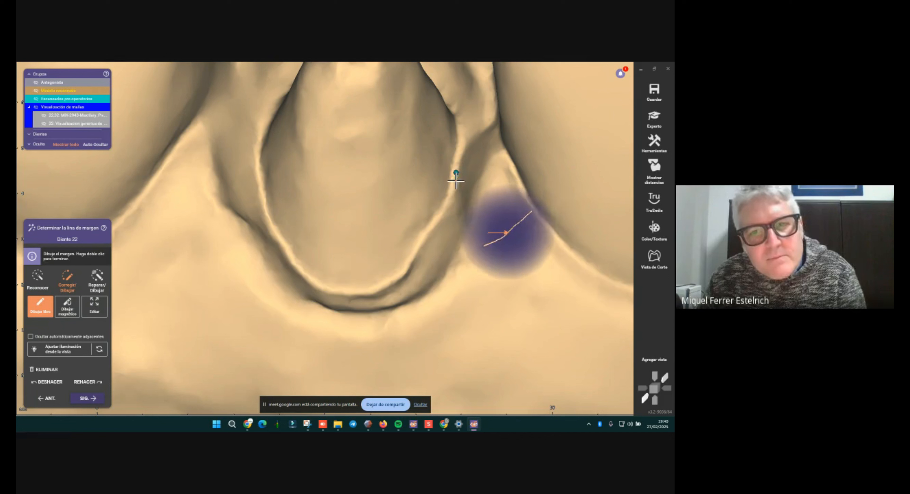
left_click(446, 201)
left_click(436, 220)
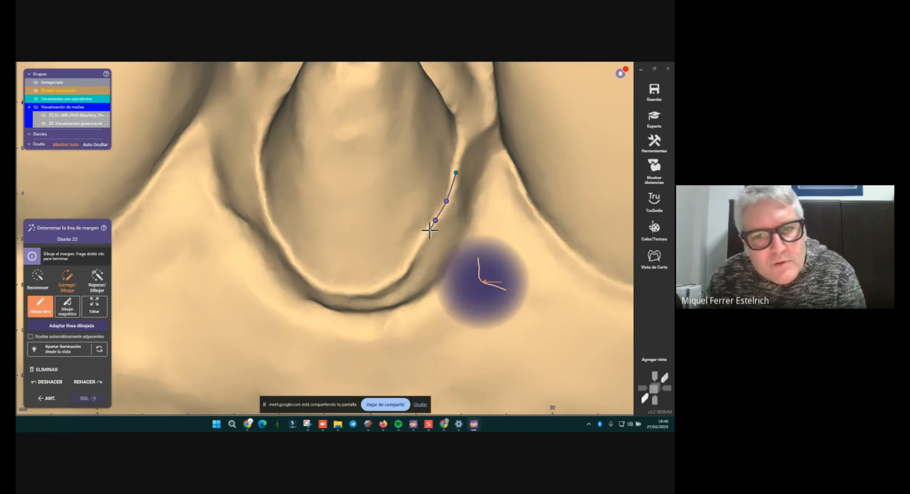
left_click(422, 238)
left_click(415, 254)
left_click(401, 273)
left_click(382, 288)
left_click(362, 294)
left_click(311, 284)
left_click(286, 251)
left_click(267, 219)
- Continue the freehand margin line around the opposite side of the preparation and close it into a loop
right_click_drag(267, 216, 265, 223)
left_click(259, 191)
left_click(267, 151)
right_click_drag(267, 152, 256, 189)
left_click(263, 175)
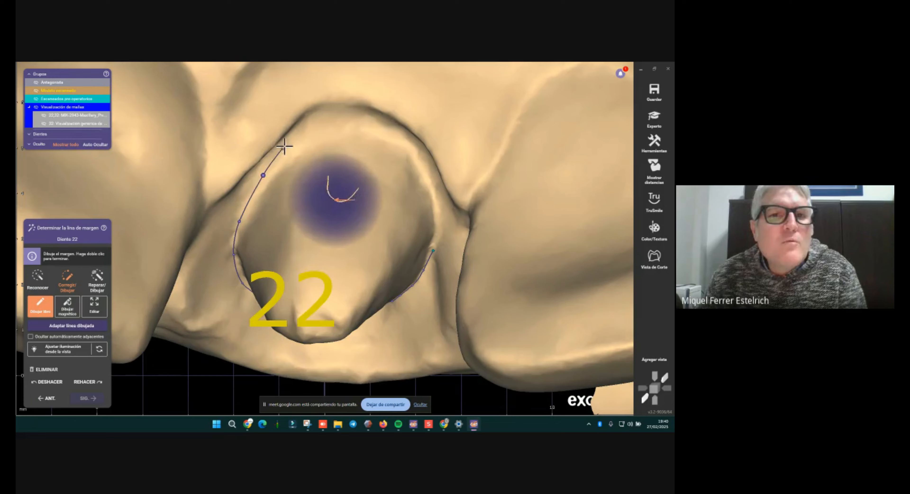
left_click(300, 133)
left_click(368, 122)
left_click(412, 147)
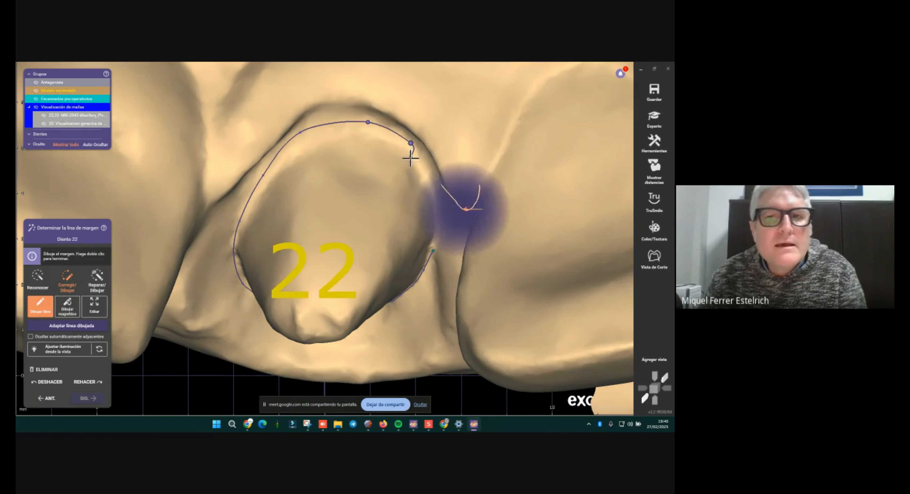
double_click(430, 188)
mouse_move(430, 187)
right_mouse_down()
mouse_move(434, 176)
mouse_move(424, 200)
right_mouse_up()
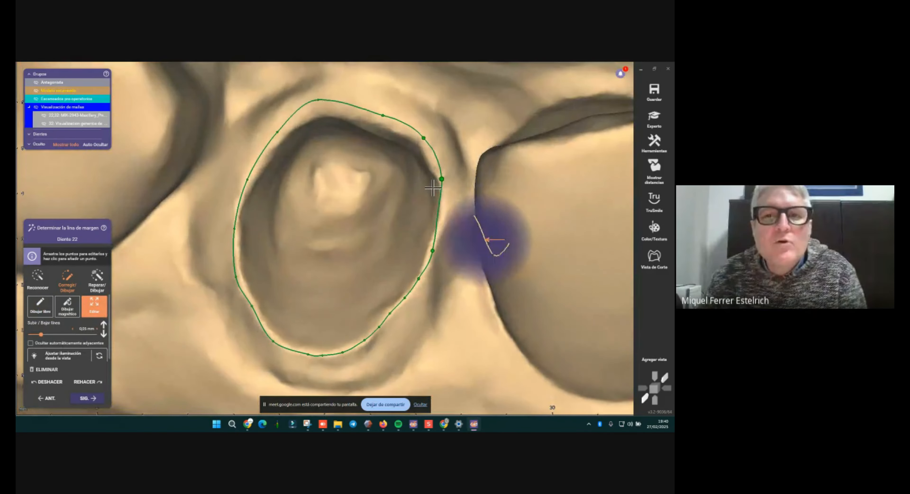
- Switch to the repair/draw mode, reshape the margin edge of tooth 22 manually, and check the contour all around
left_click(96, 278)
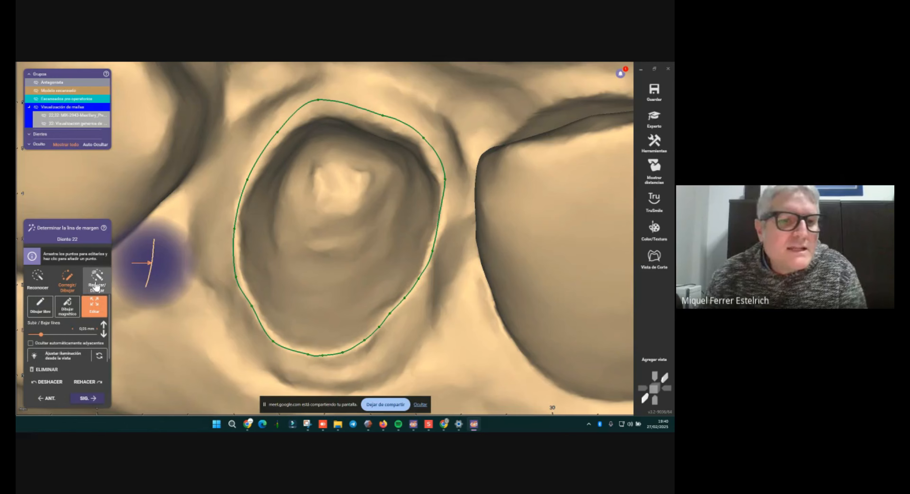
right_click_drag(360, 192, 361, 167)
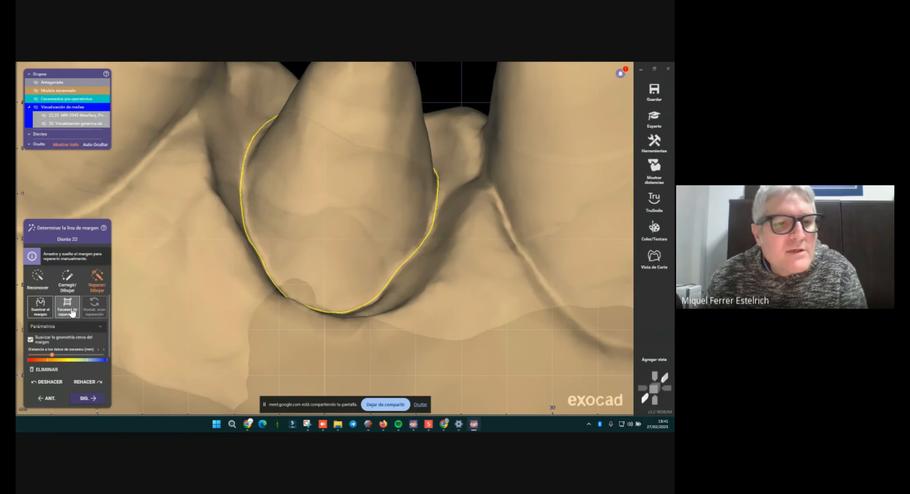
right_click_drag(347, 292, 376, 273)
scroll(430, 248, "up", 3)
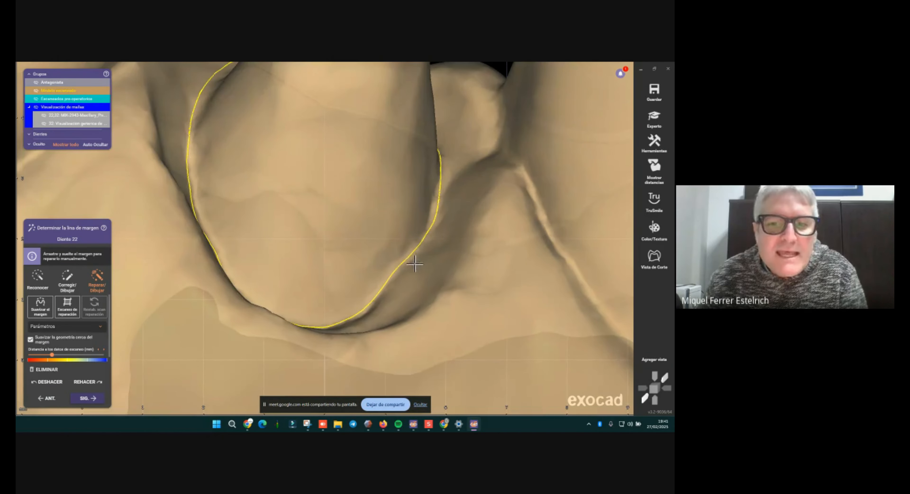
right_click_drag(425, 259, 393, 292)
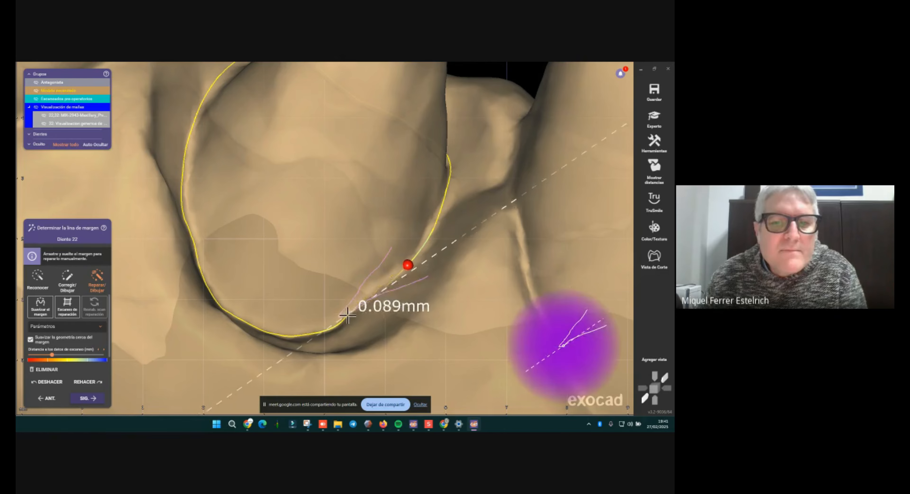
right_click_drag(361, 299, 361, 299)
right_click_drag(188, 288, 123, 272)
scroll(359, 183, "down", 4)
right_click_drag(361, 228, 339, 196)
scroll(298, 148, "up", 3)
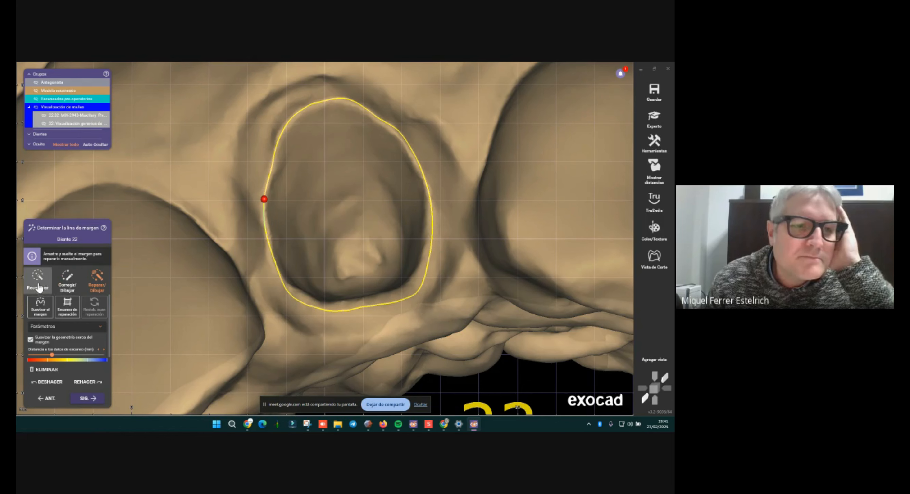
- Cancel the change of margin editing mode to keep the repaired margin, and advance the wizard to the crown base
left_click(70, 285)
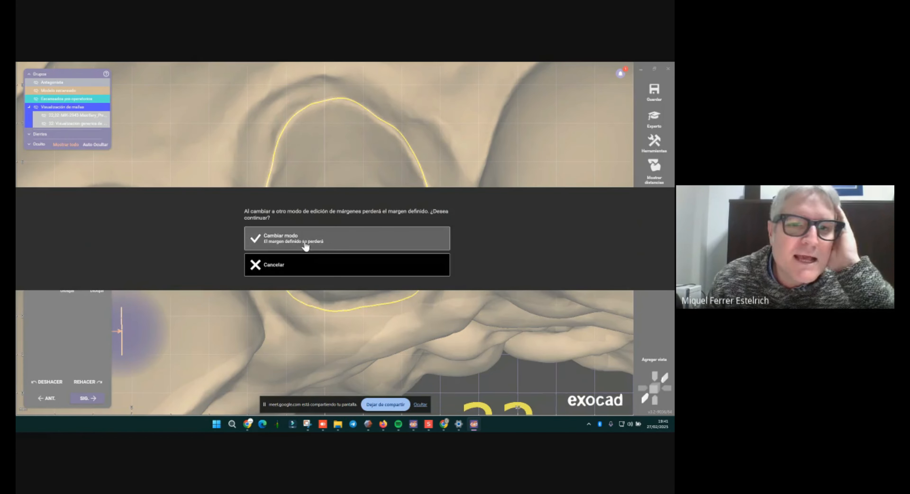
left_click(296, 265)
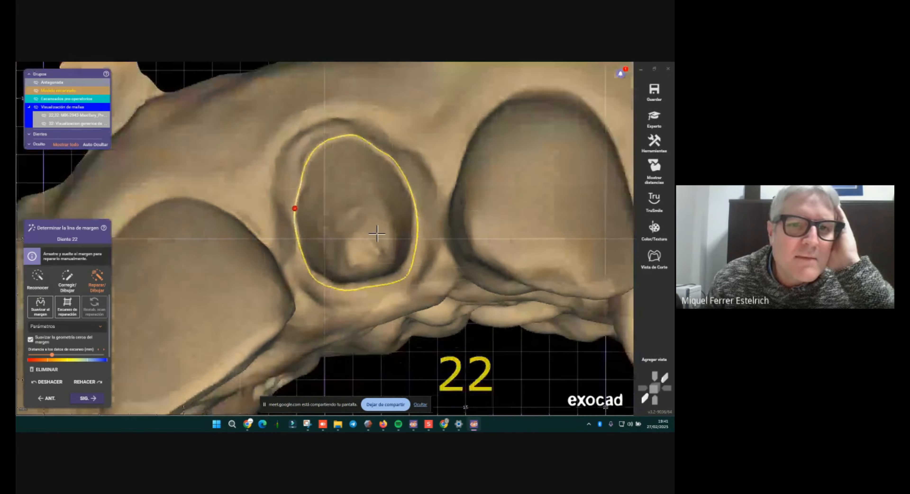
mouse_move(377, 233)
right_mouse_down()
mouse_move(390, 237)
mouse_move(392, 226)
right_mouse_up()
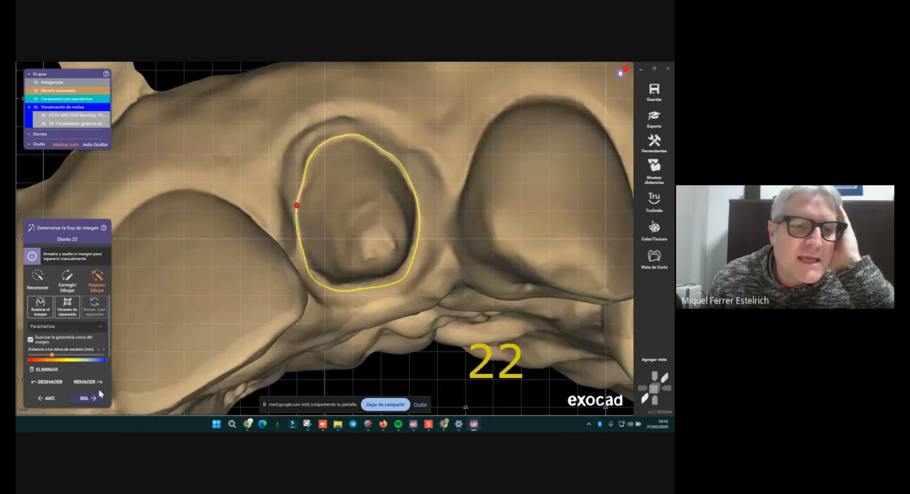
left_click(89, 396)
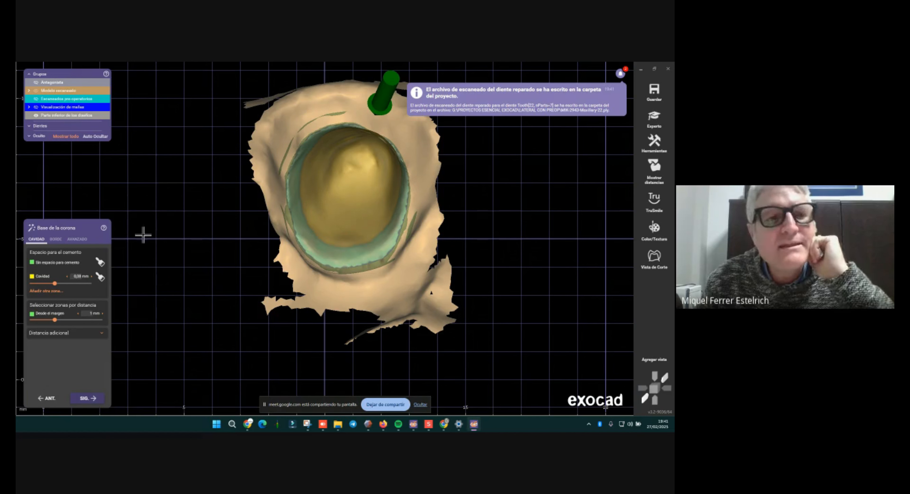
- Open the cut view through the crown base of tooth 22 and measure the cement gap between the stump and the cavity
left_click(654, 257)
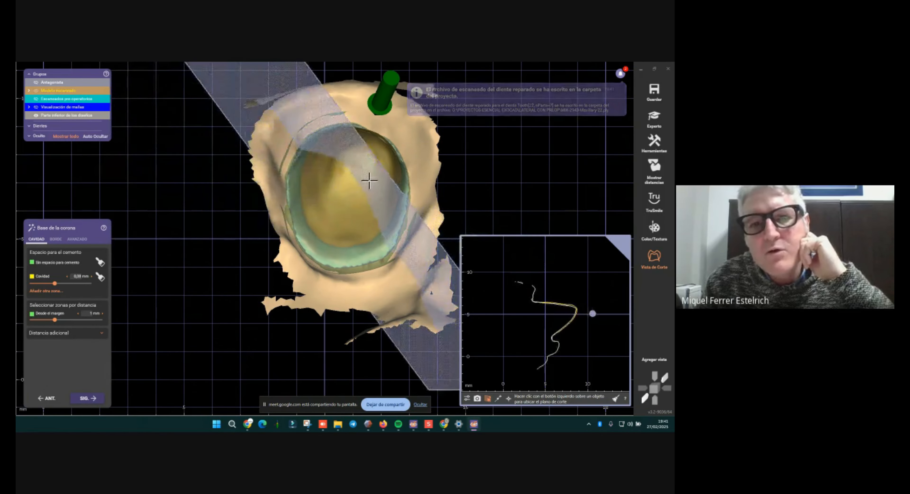
left_click(377, 173)
scroll(544, 304, "up", 5)
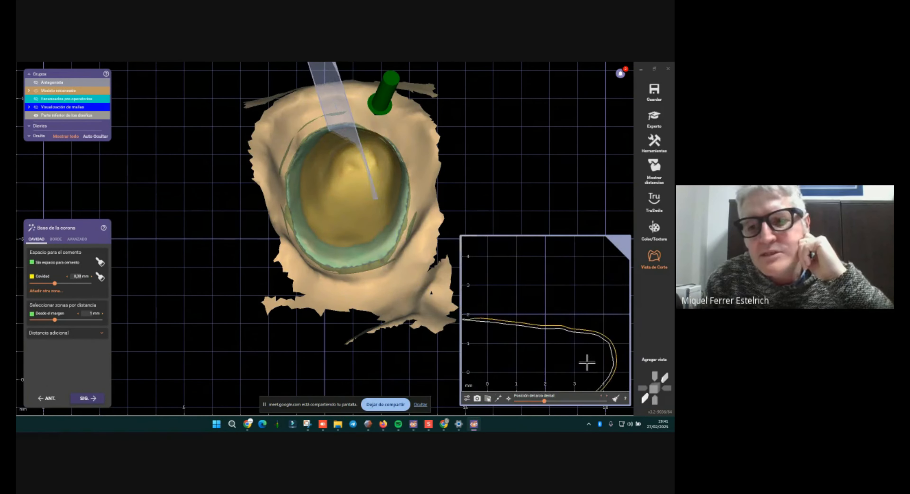
scroll(553, 329, "up", 5)
left_click(549, 290)
left_click(549, 301)
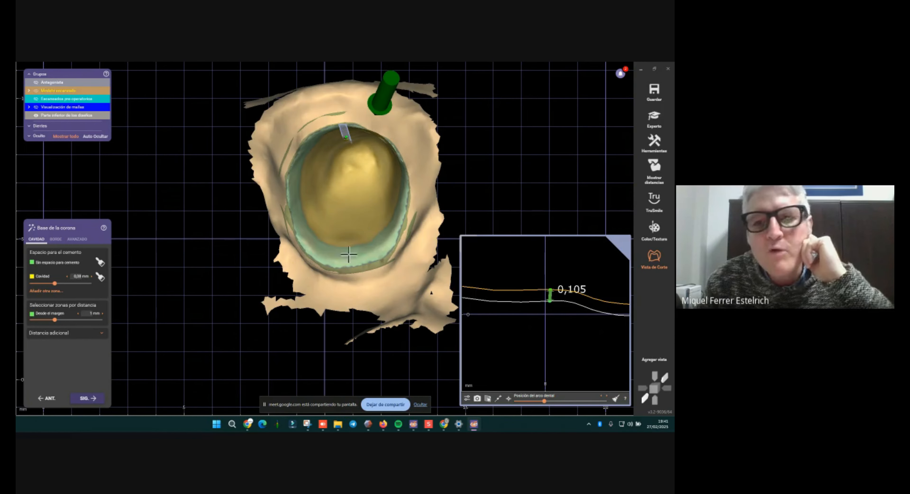
right_click_drag(243, 250, 264, 265)
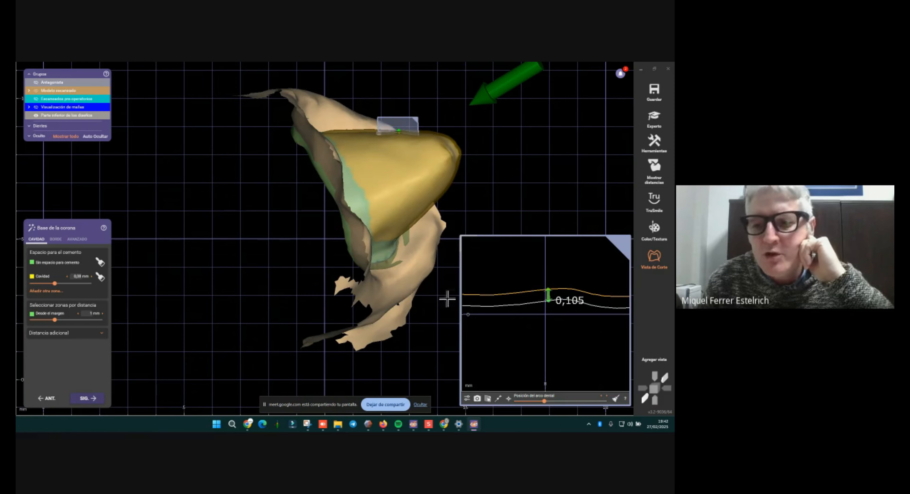
- Review tooth 22's material and cement gap parameters in the project window, and return to the crown base design
right_click_drag(319, 288, 319, 289)
middle_click_drag(319, 288, 256, 314)
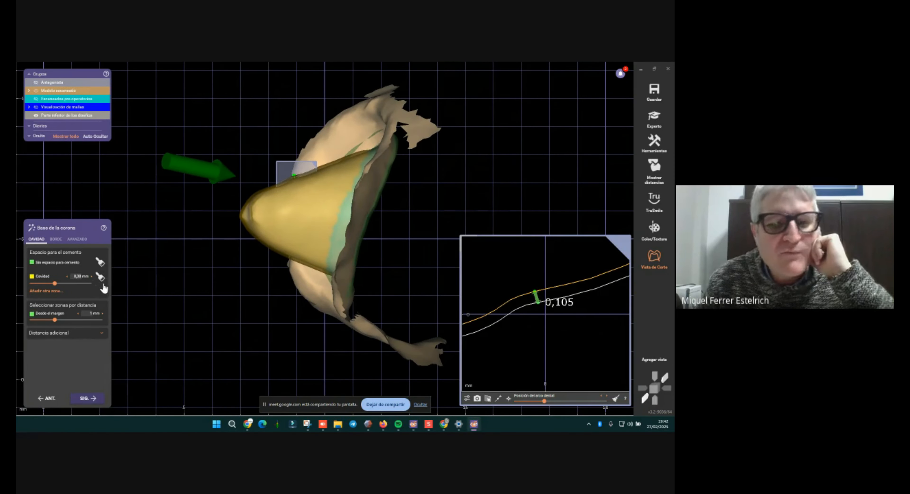
left_click(413, 424)
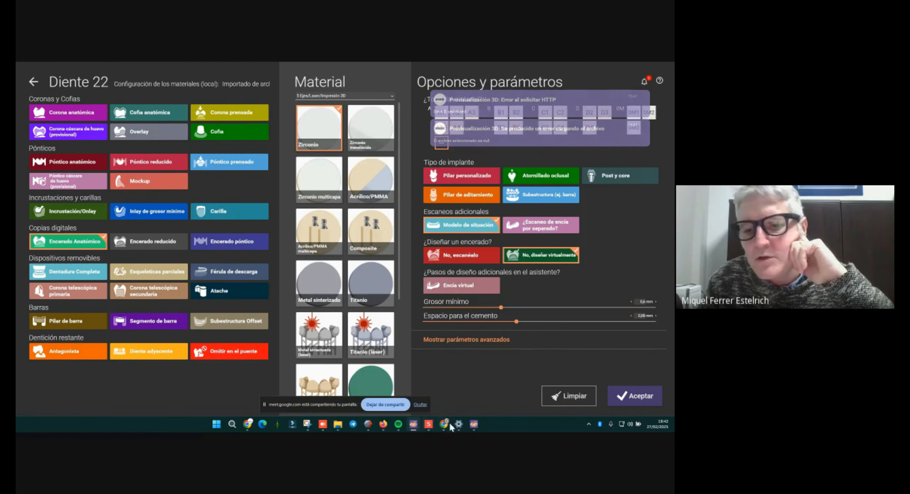
left_click(473, 424)
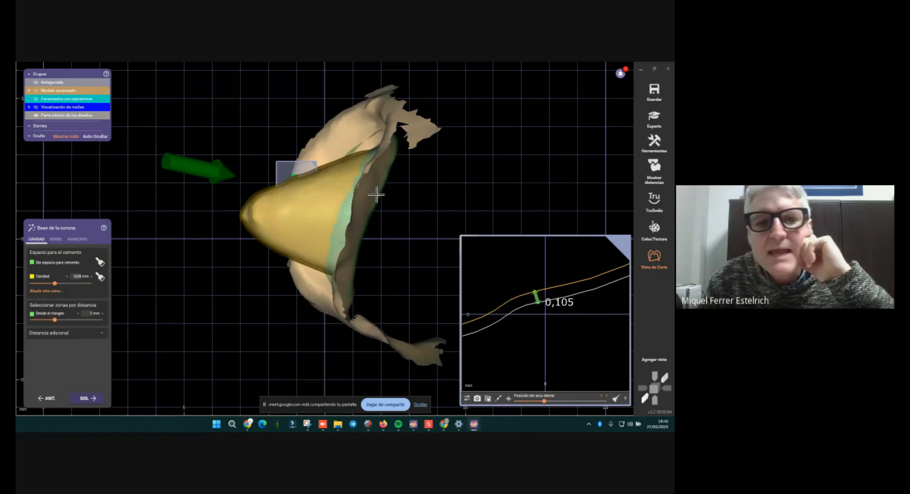
scroll(336, 191, "up", 3)
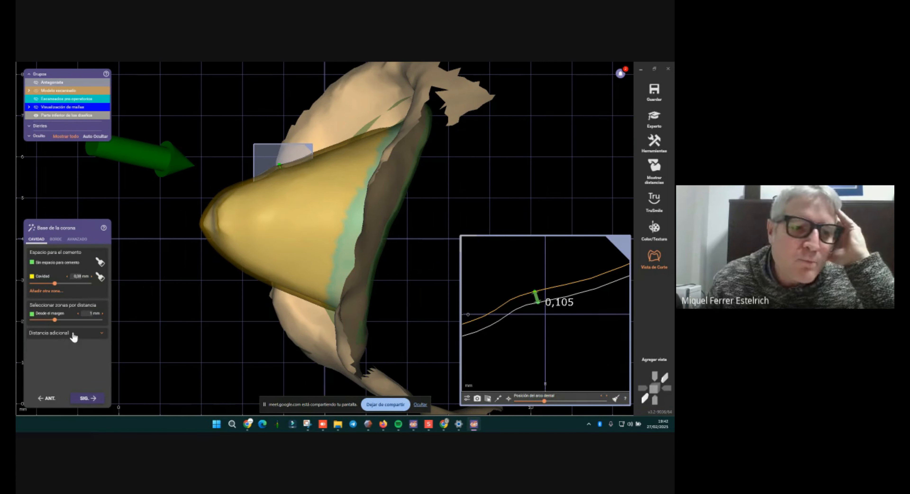
- Unlink the additional axial and radial distances of the crown base and set them to 0.03 mm axial and 0.007 mm radial
left_click(65, 335)
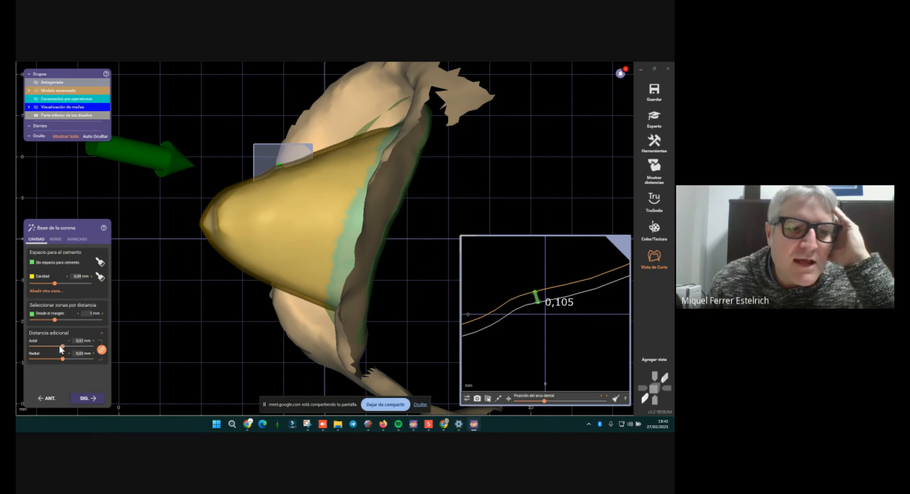
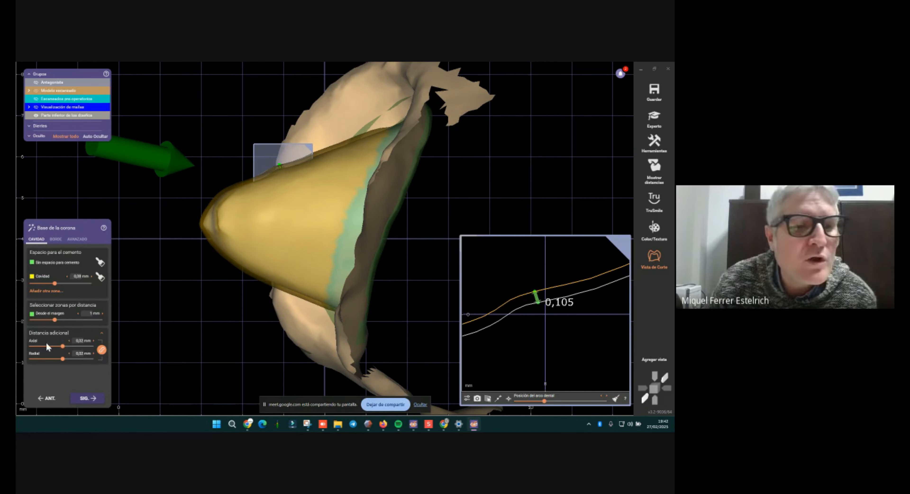
left_click(37, 346)
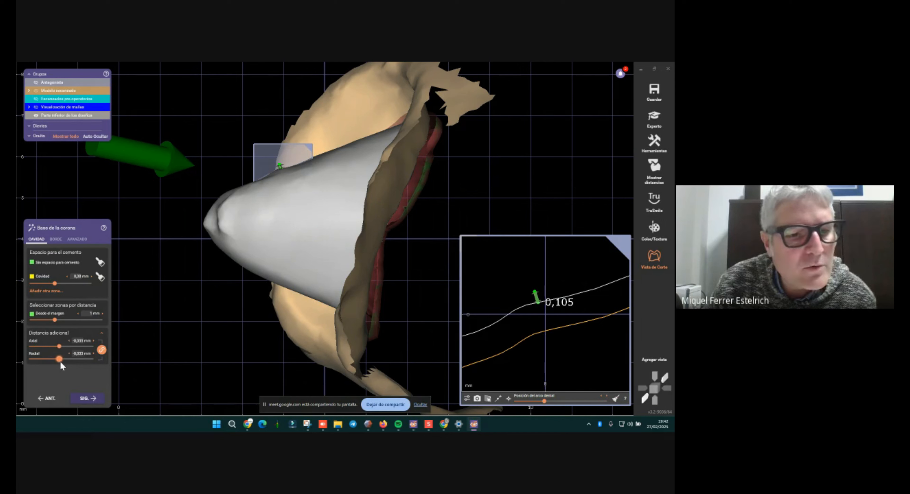
left_click_drag(63, 364, 64, 364)
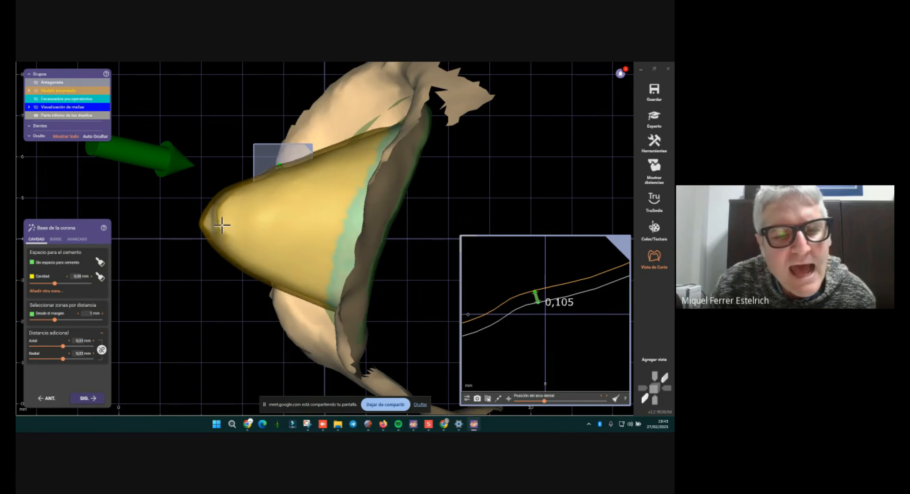
right_click_drag(205, 236, 206, 233)
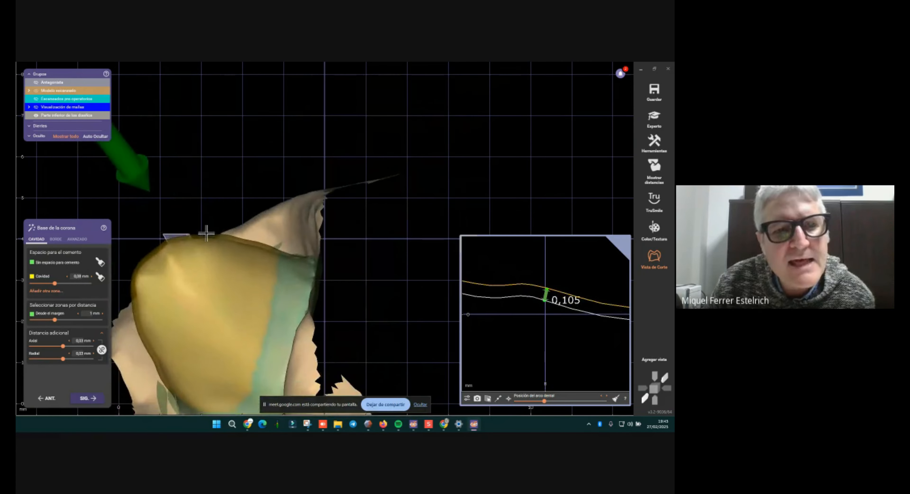
right_click_drag(149, 198, 119, 300)
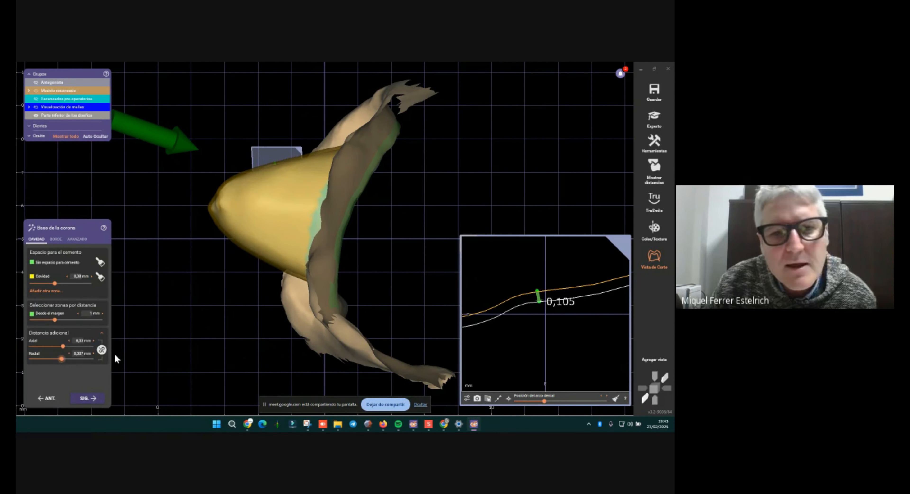
- Examine the cement gap from the other side of the preparation, and check the project overview of the case
scroll(218, 203, "up", 2)
right_click_drag(218, 203, 429, 244)
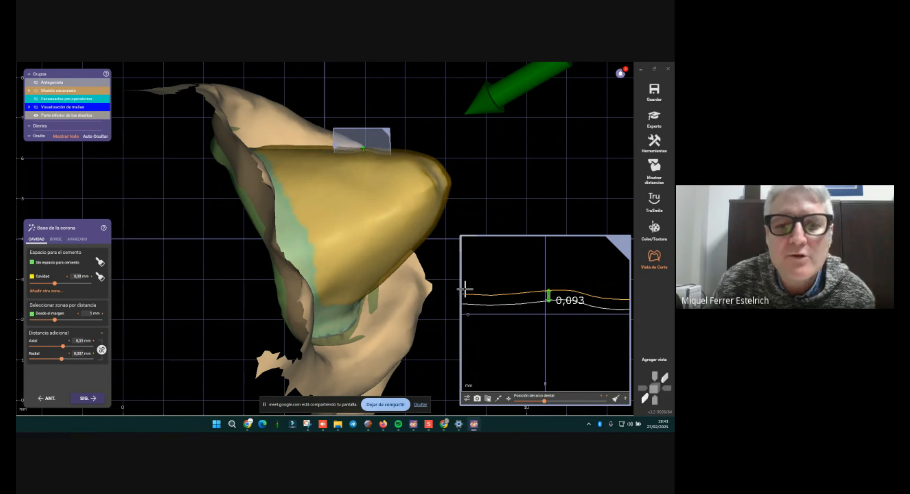
mouse_move(475, 428)
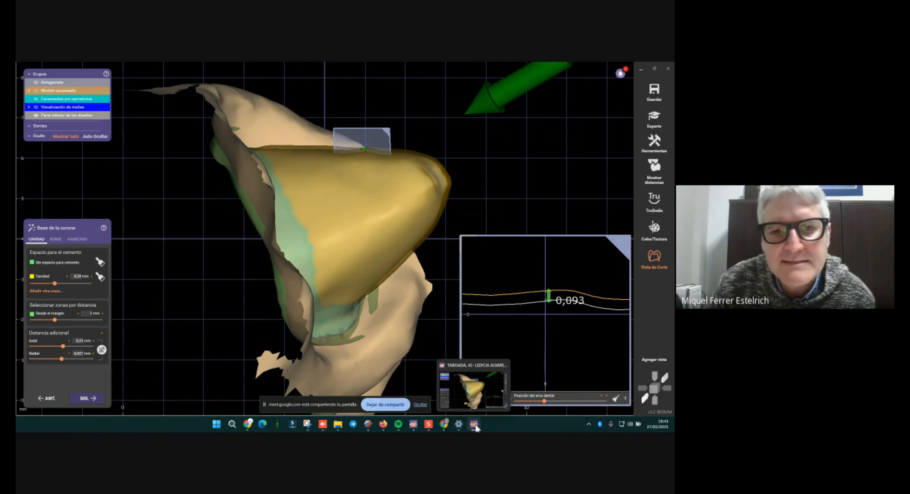
right_click_drag(270, 287, 269, 294)
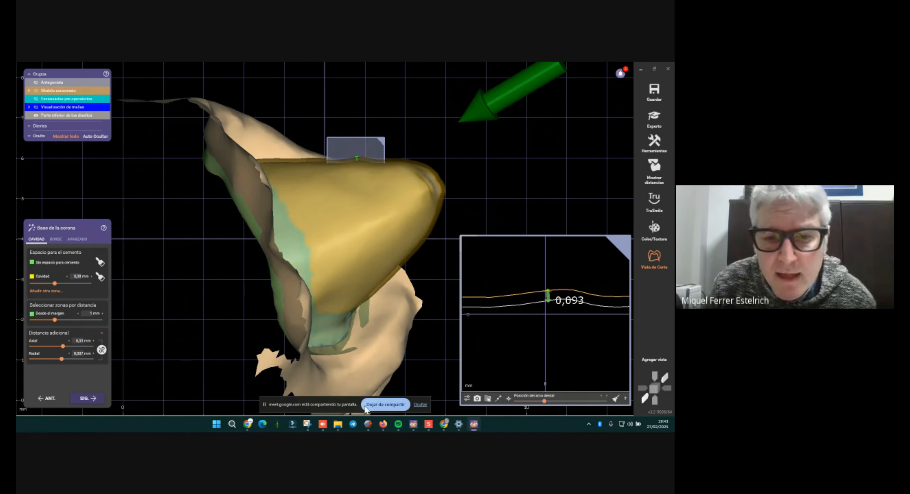
left_click(413, 424)
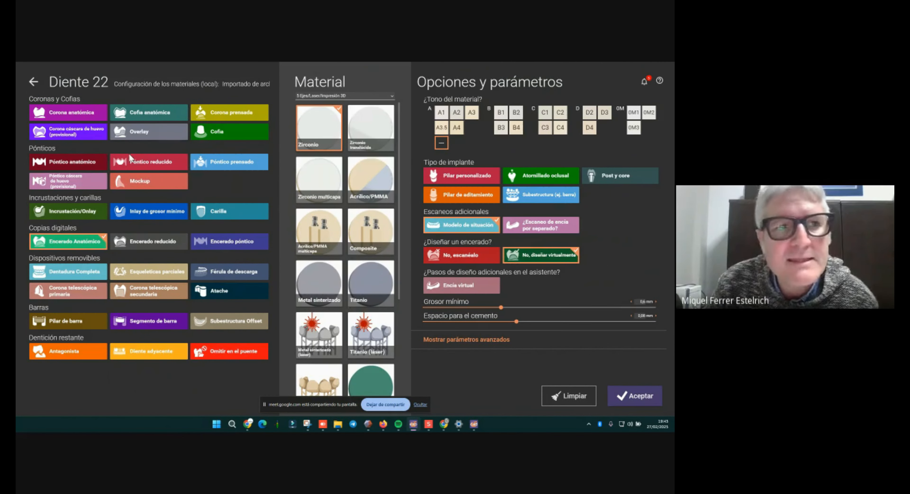
left_click(38, 85)
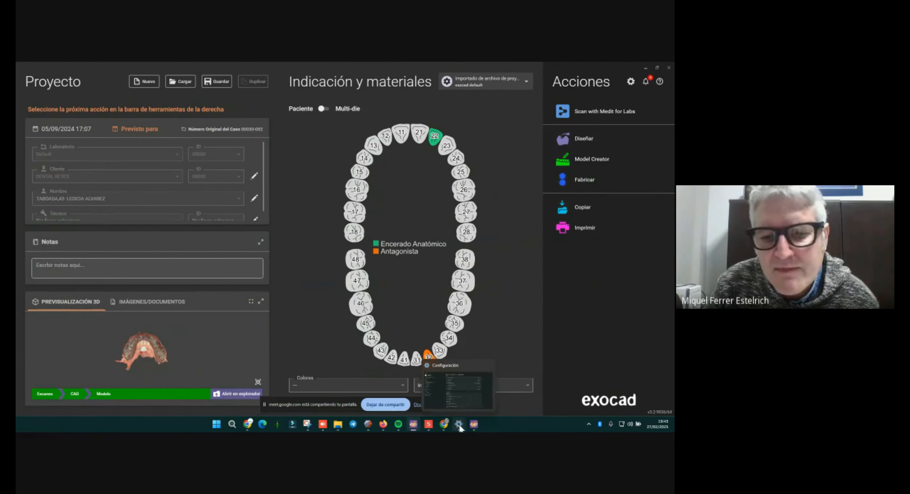
left_click(473, 424)
- Set the cavity cement gap to 0.06 mm and the additional distances to 0.02 mm axial and 0.002 mm radial
scroll(373, 315, "down", 2)
mouse_move(327, 274)
right_mouse_down()
mouse_move(357, 274)
mouse_move(318, 271)
right_mouse_up()
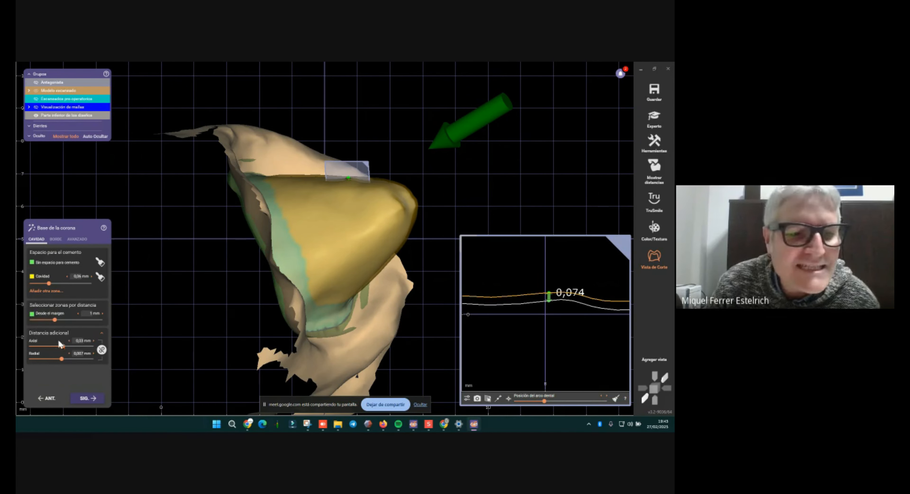
left_click(86, 351)
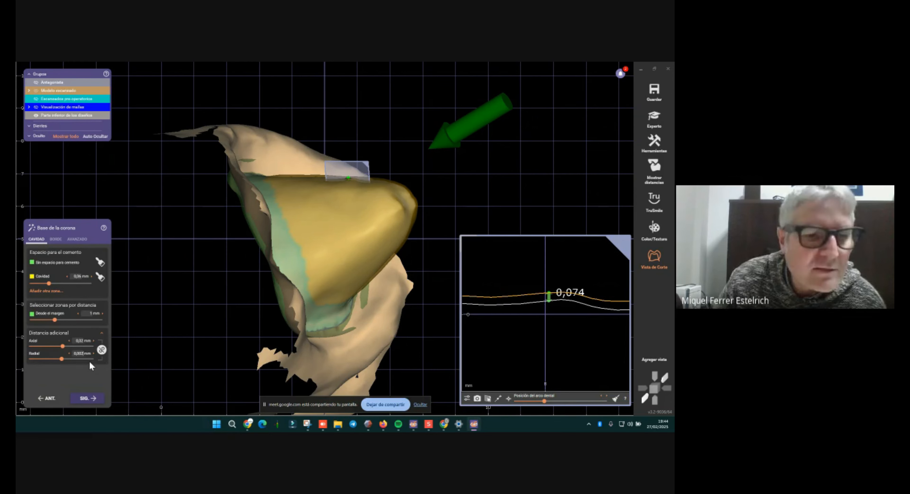
- Enlarge the cross-section view and measure the gap in the no-cement zone near the preparation margin
scroll(196, 288, "down", 1)
right_click_drag(196, 288, 209, 281)
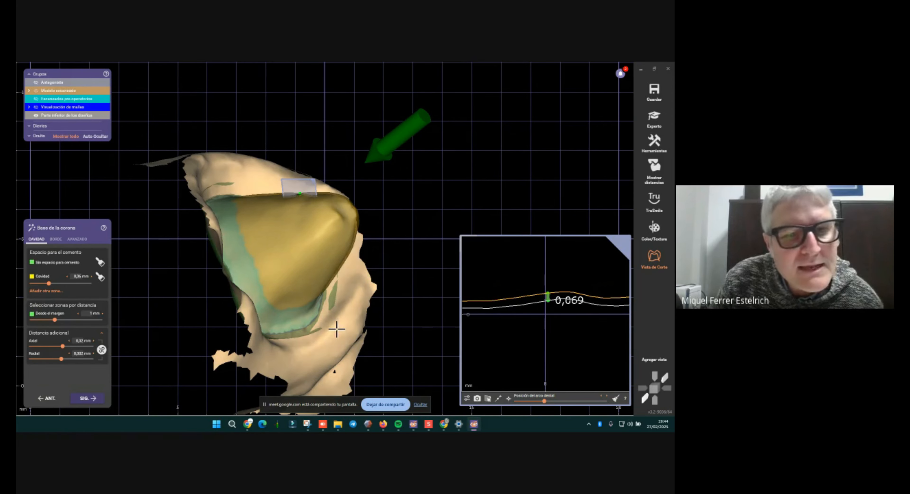
right_click_drag(334, 327, 332, 320)
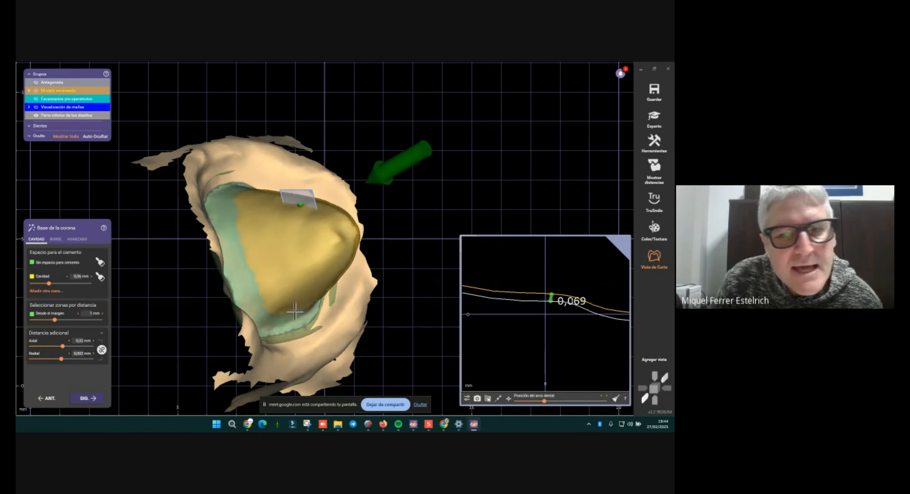
scroll(595, 315, "down", 3)
scroll(581, 317, "down", 3)
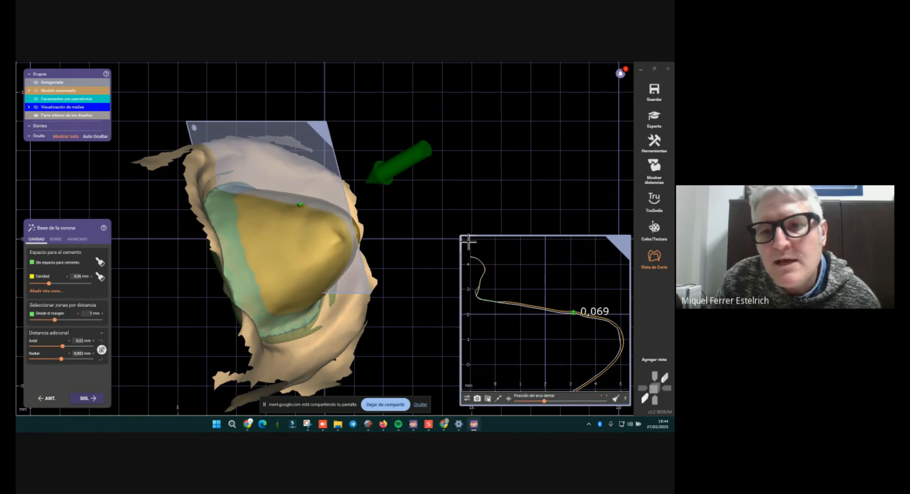
left_click_drag(462, 235, 398, 157)
scroll(449, 265, "up", 5)
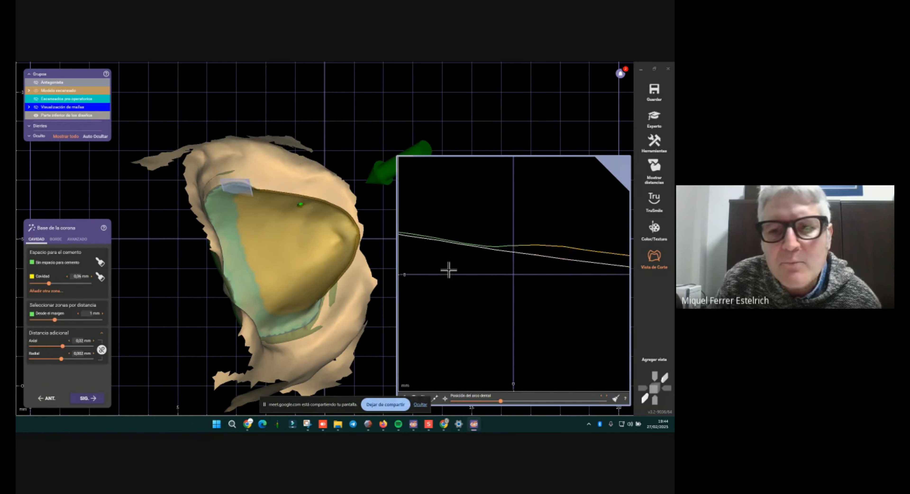
scroll(463, 235, "up", 4)
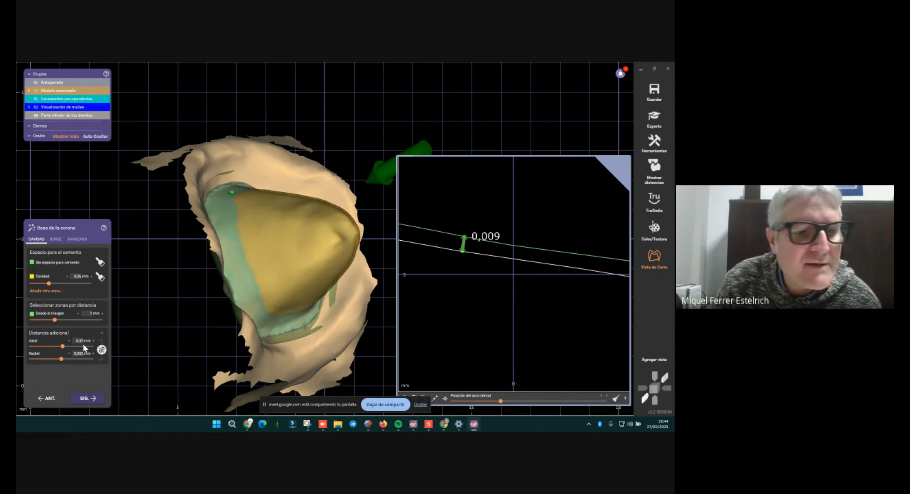
scroll(512, 327, "down", 3)
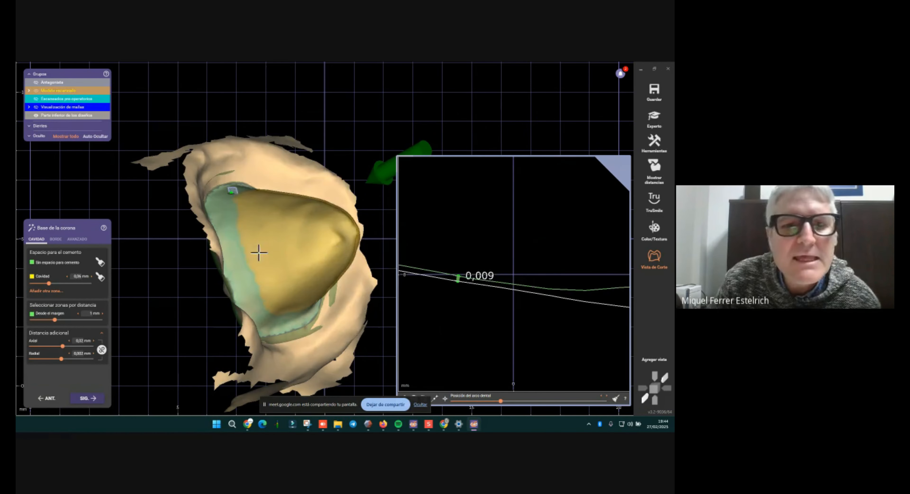
- Examine the full cross-section of the preparation from the margin over the tip to the opposite side
right_click_drag(258, 252, 259, 253)
middle_click_drag(259, 253, 362, 166)
scroll(446, 238, "down", 5)
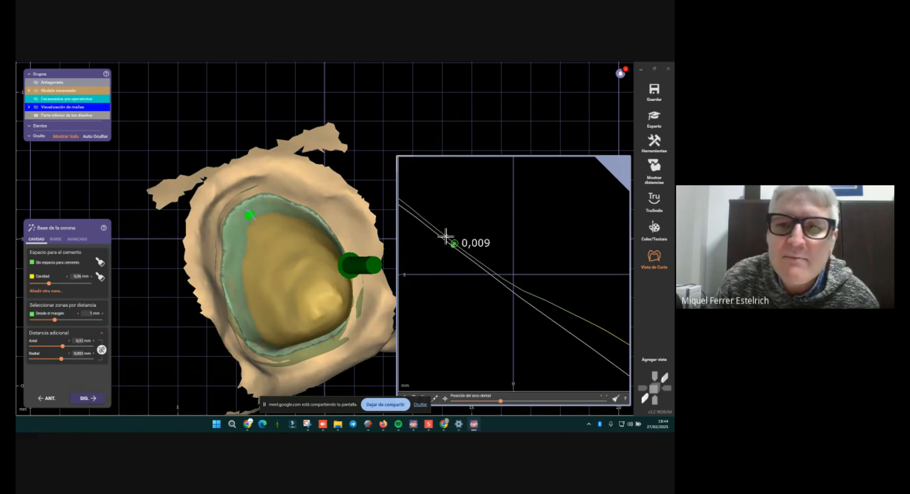
scroll(463, 243, "down", 2)
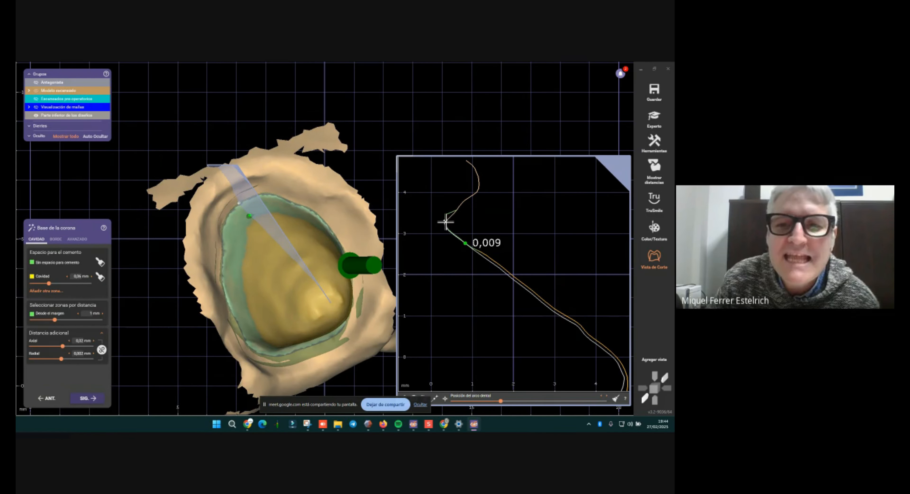
scroll(470, 247, "down", 3)
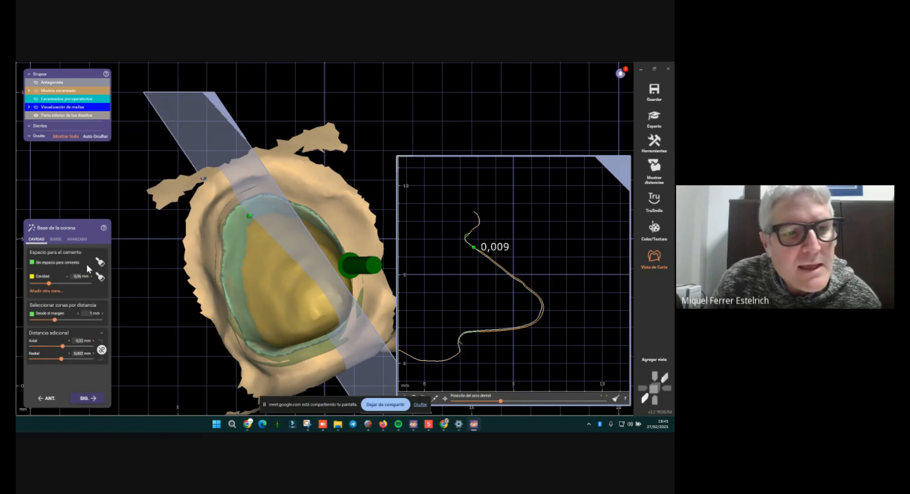
- Turn off the cross-section view and bring the front margin of the preparation into close view
left_click(655, 259)
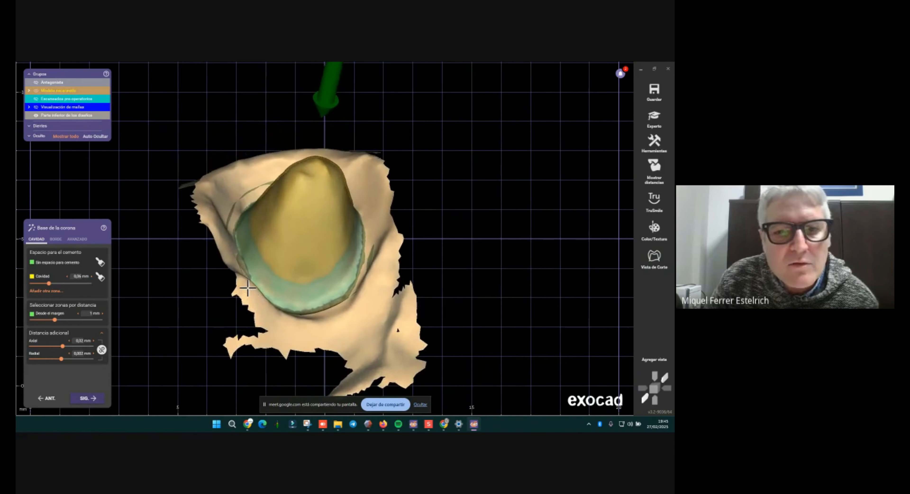
scroll(256, 286, "up", 1)
scroll(281, 321, "up", 2)
mouse_move(280, 322)
right_mouse_down()
mouse_move(281, 331)
mouse_move(252, 328)
mouse_move(315, 209)
right_mouse_up()
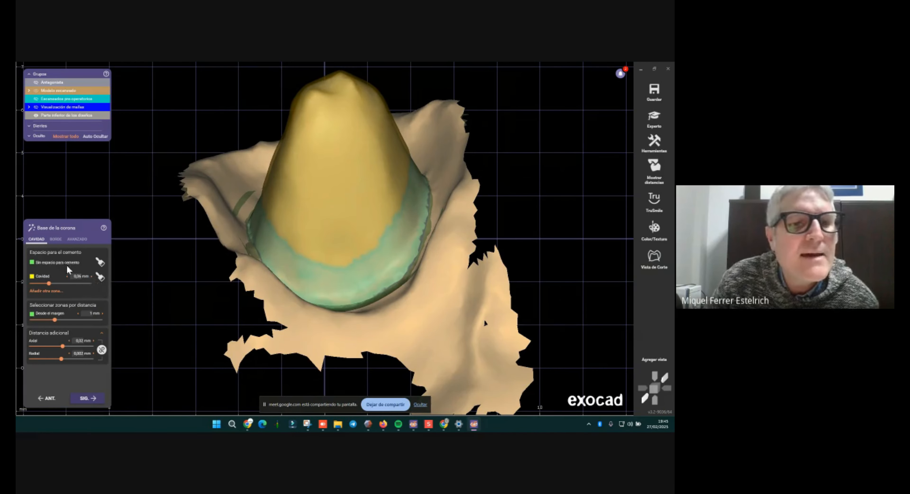
- Set the cavity cement gap to 0.04 mm and brush the cavity zone down to the front margin of the preparation
left_click(100, 278)
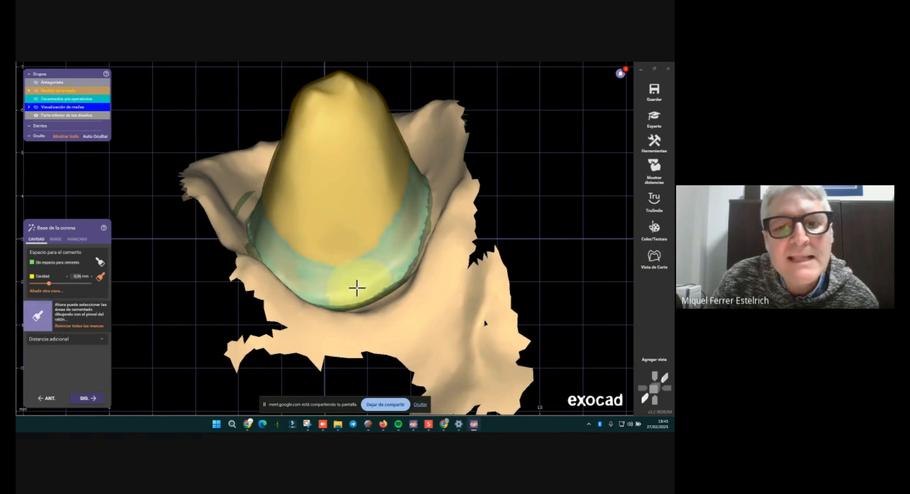
left_click_drag(52, 283, 43, 283)
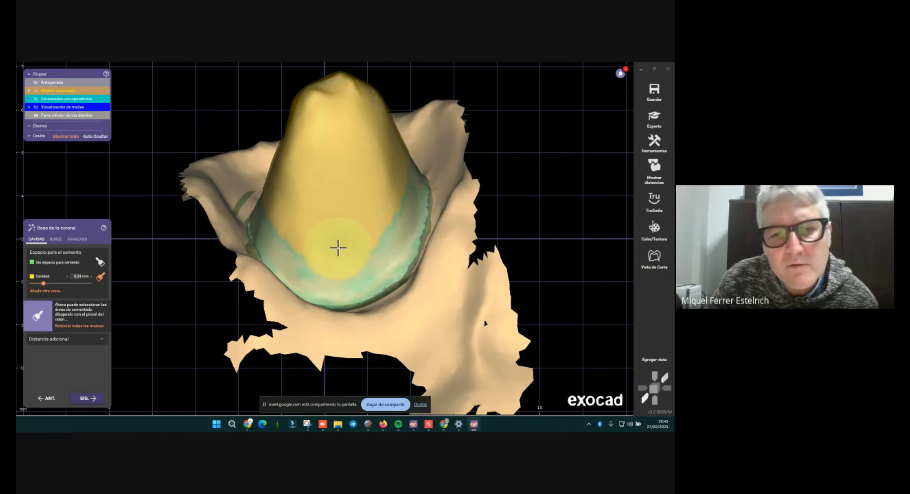
scroll(345, 379, "up", 5)
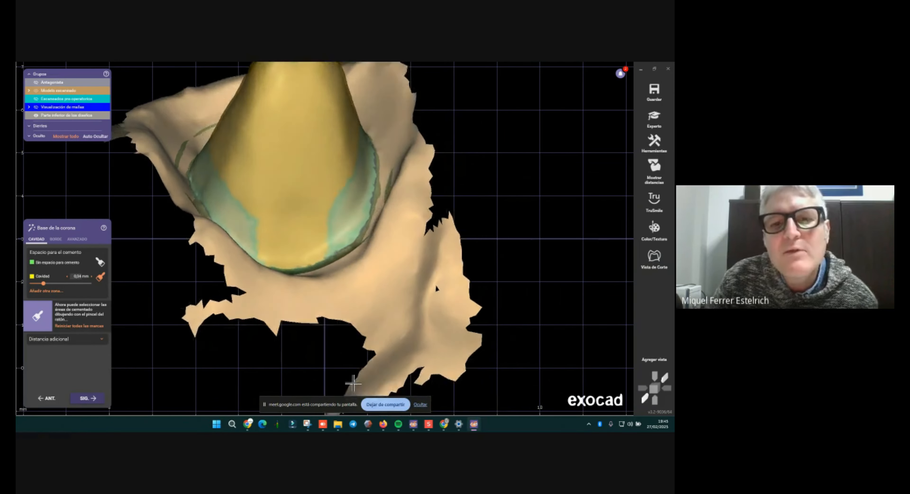
scroll(352, 381, "down", 5)
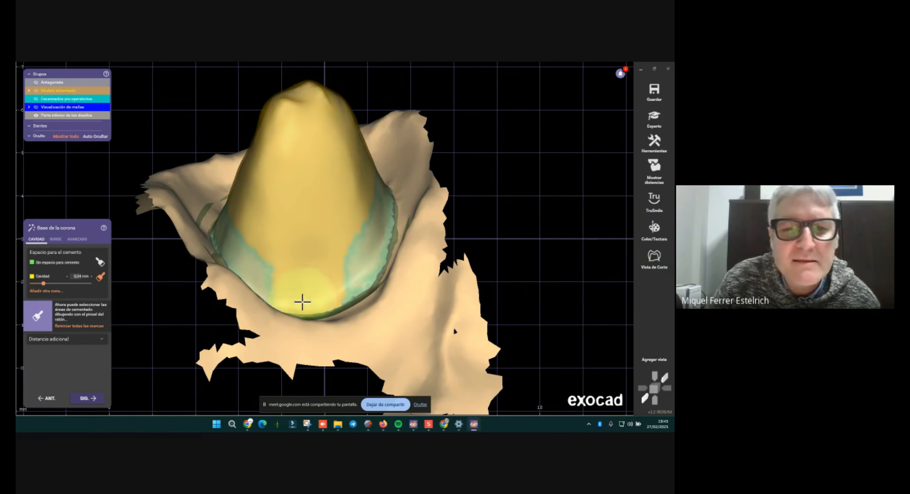
- Brush the cavity zone over the green band down to the margin on the opposite side of the preparation
scroll(318, 283, "down", 2)
mouse_move(318, 283)
right_mouse_down()
mouse_move(300, 370)
mouse_move(317, 399)
right_mouse_up()
scroll(387, 199, "up", 4)
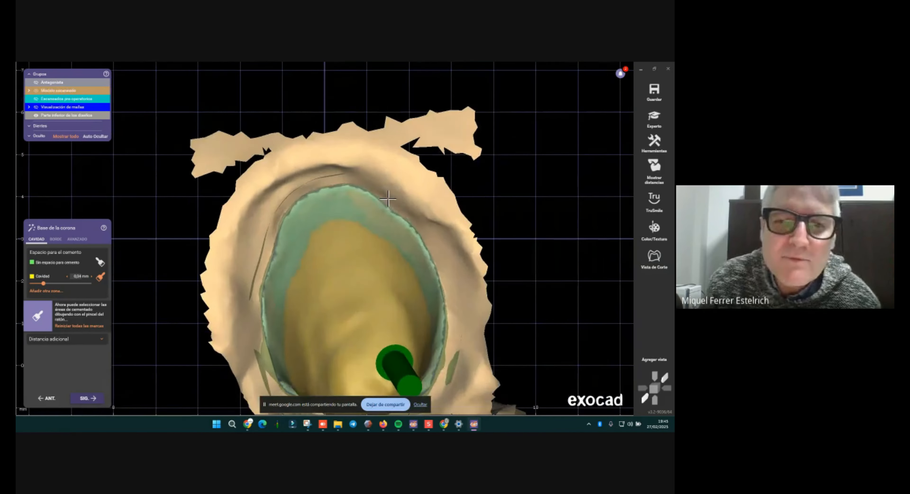
scroll(335, 213, "down", 1)
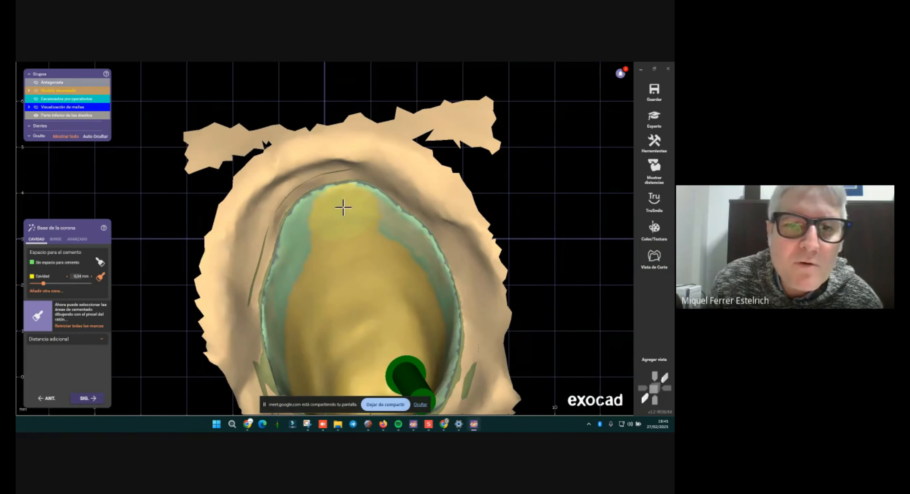
right_click_drag(297, 85, 294, 174)
scroll(249, 258, "down", 2)
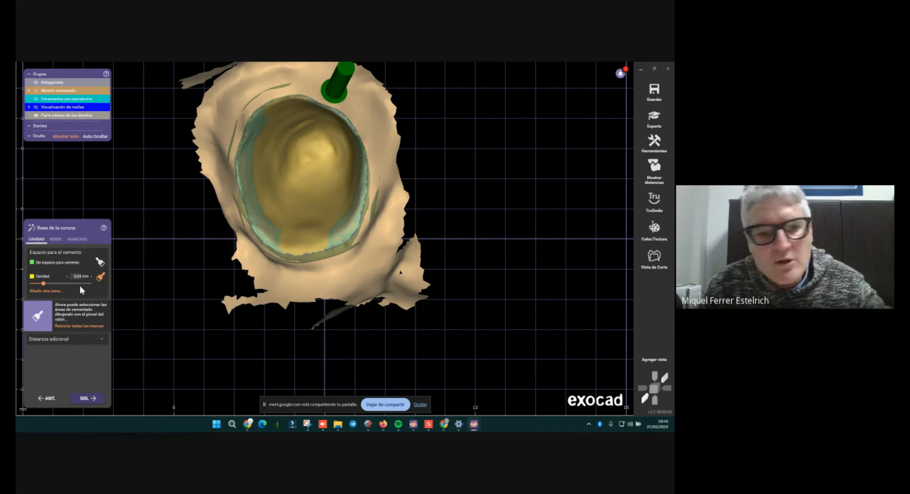
- Open the crown base's margin parameters and hide the scanned model to view the crown base alone
left_click(57, 241)
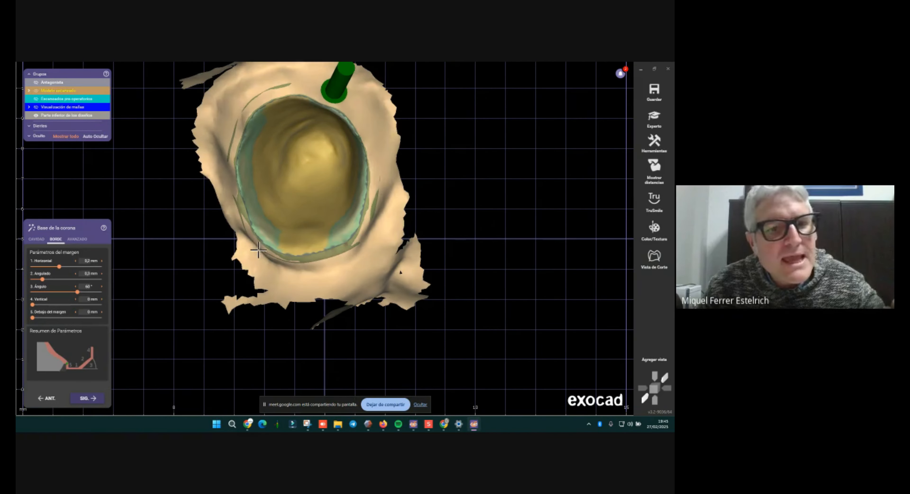
left_click(36, 90)
right_click_drag(252, 208, 371, 275)
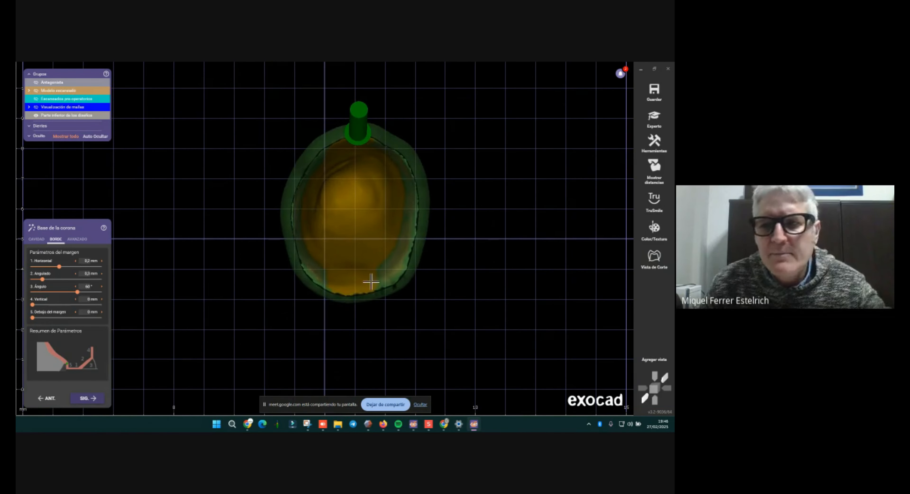
- Cut a cross-section through the middle of the crown base and enlarge the section view around the margin edge
left_click(654, 257)
left_click_drag(359, 184, 356, 208)
scroll(572, 288, "up", 2)
scroll(529, 254, "up", 3)
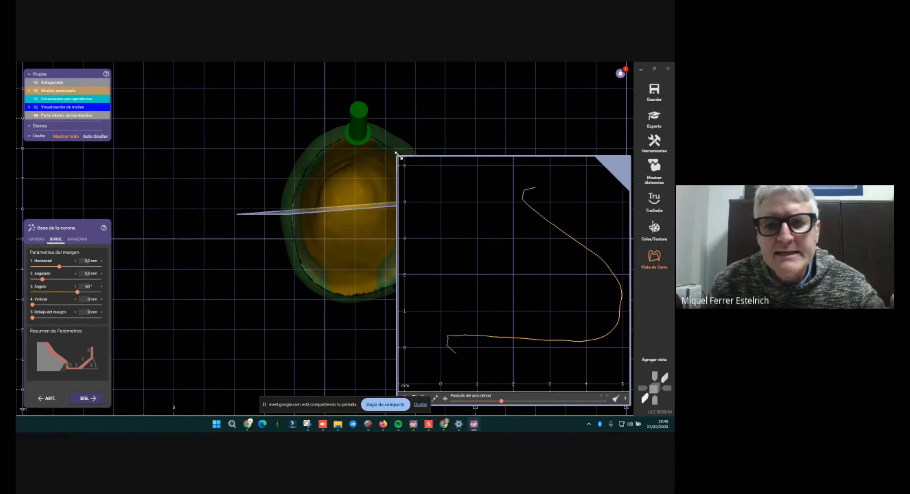
left_click_drag(397, 156, 289, 69)
middle_click_drag(434, 296, 445, 242)
scroll(390, 311, "up", 2)
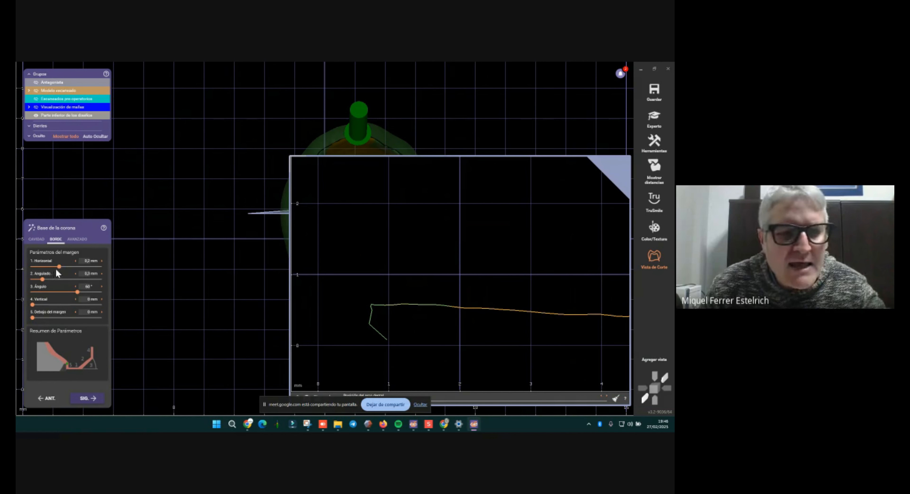
- Set the margin's horizontal parameter to 0 mm and its angled parameter to 0.15 mm
left_click_drag(60, 267, 32, 268)
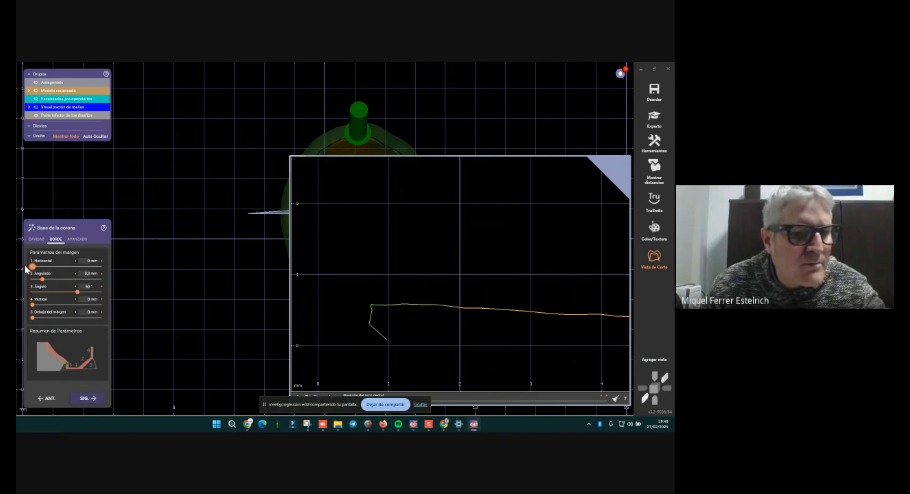
scroll(368, 310, "up", 5)
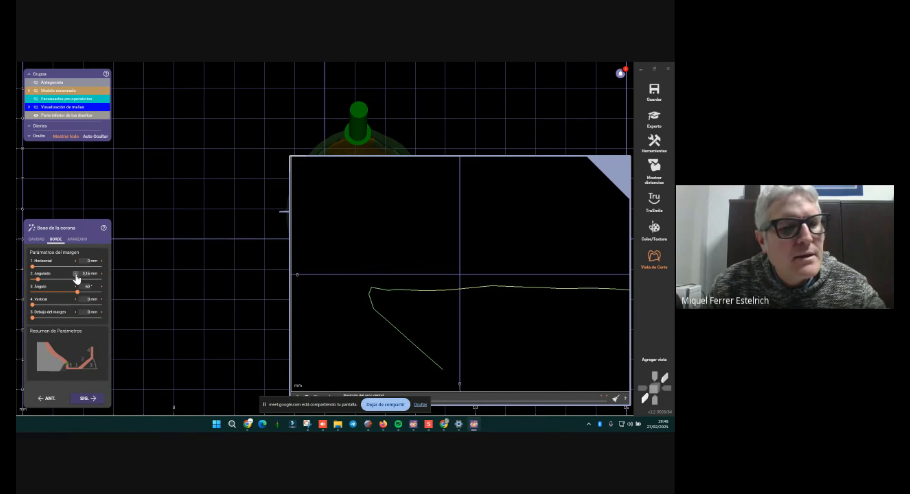
left_click(76, 274)
- Switch to the Google Meet call to check the raised hands, and return to the crown base design in exocad
mouse_move(246, 427)
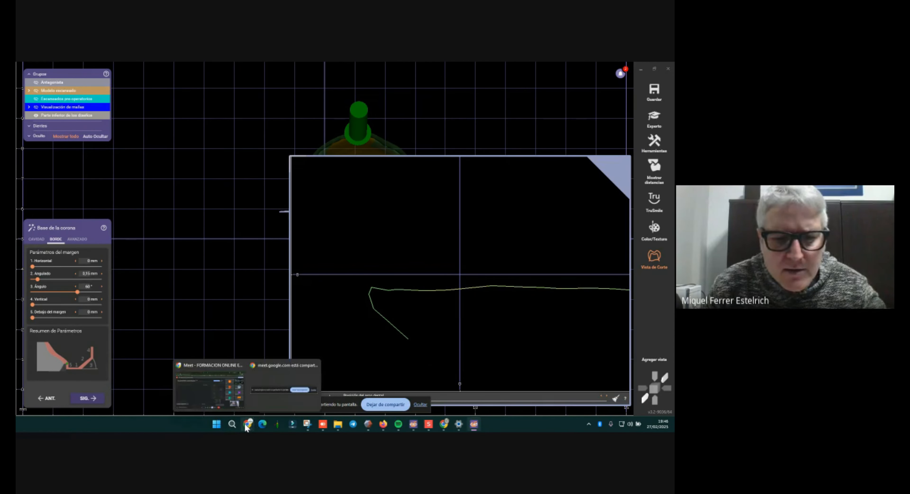
left_click(230, 394)
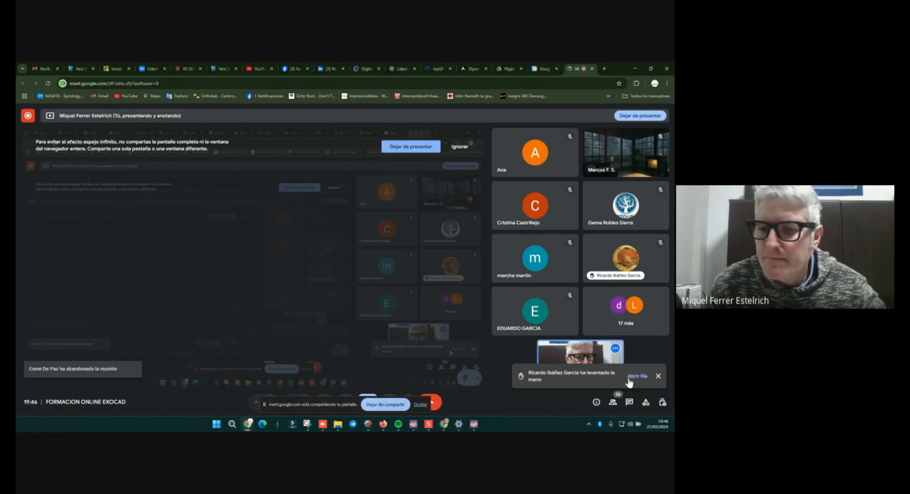
left_click(631, 377)
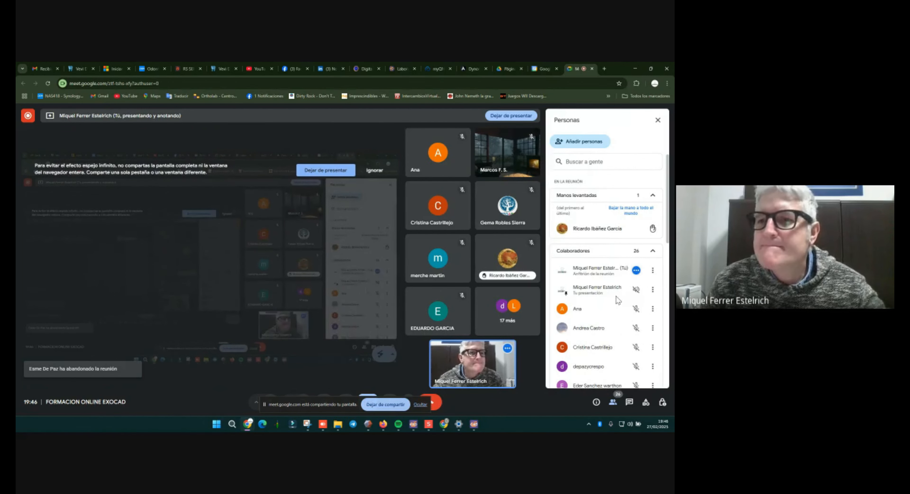
mouse_move(608, 234)
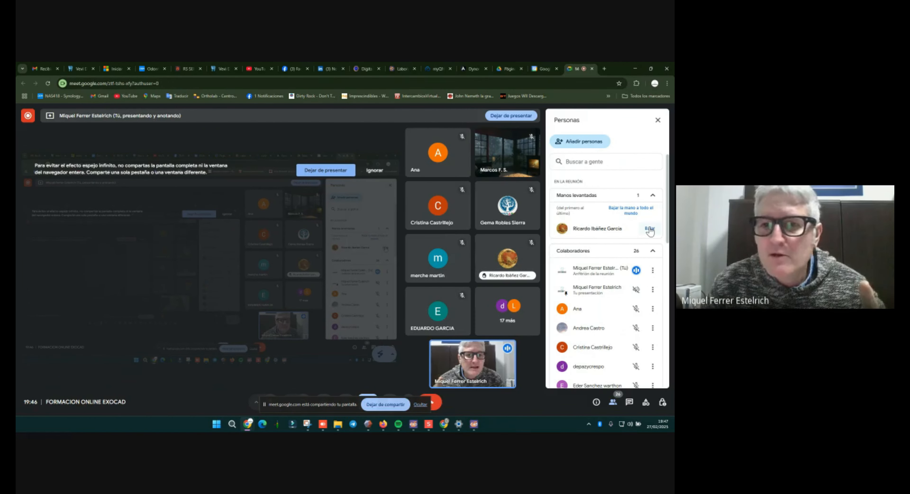
mouse_move(485, 268)
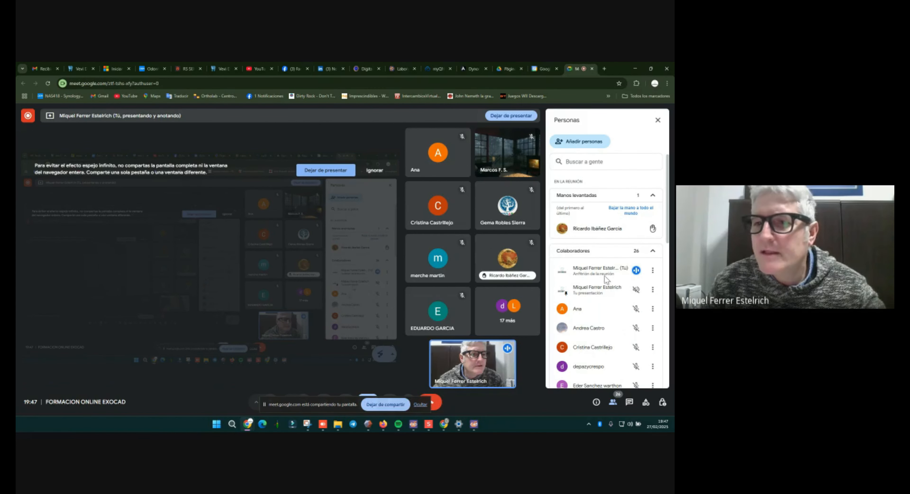
mouse_move(648, 229)
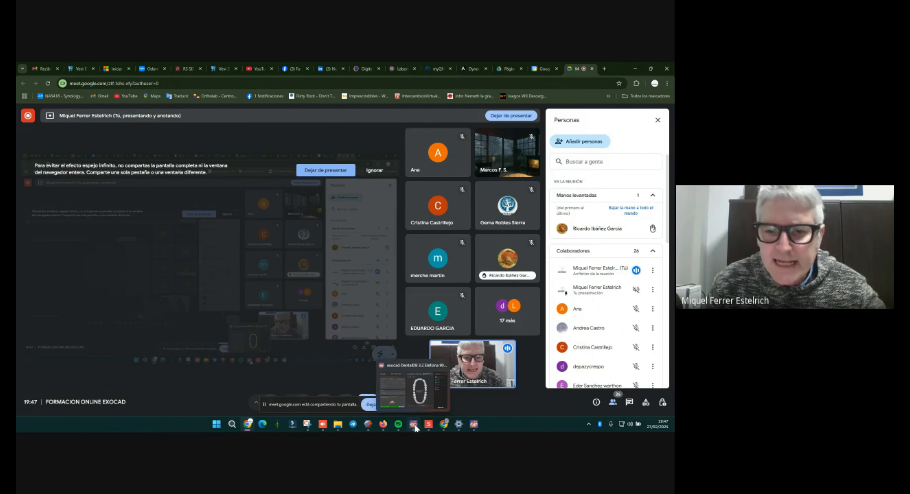
left_click(451, 400)
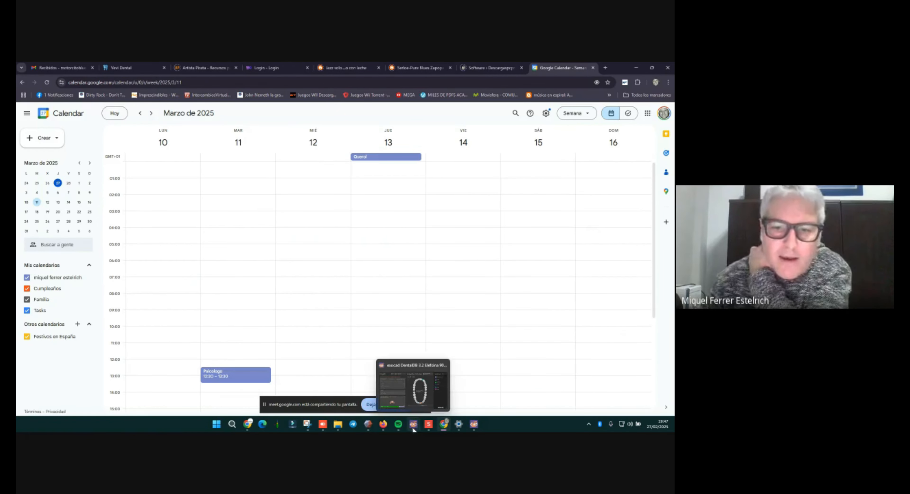
left_click(474, 424)
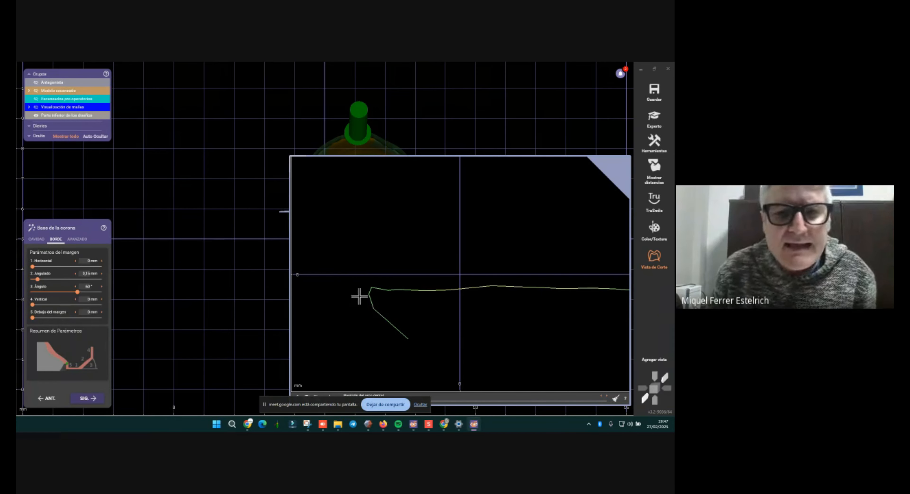
- Try the angled margin parameter at 0 mm to compare the edge, and set it back to 0.15 mm
right_click_drag(175, 264, 142, 217)
left_click_drag(38, 279, 22, 280)
scroll(247, 199, "up", 2)
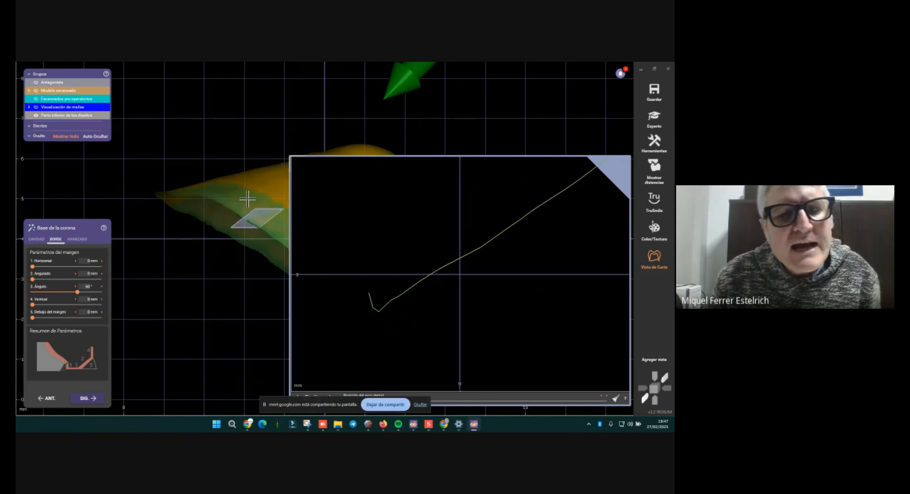
scroll(244, 203, "up", 2)
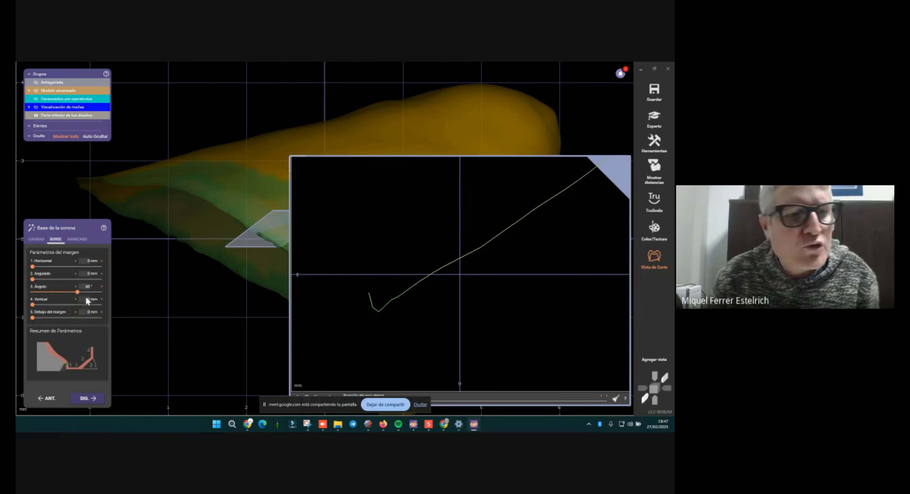
left_click_drag(33, 280, 39, 282)
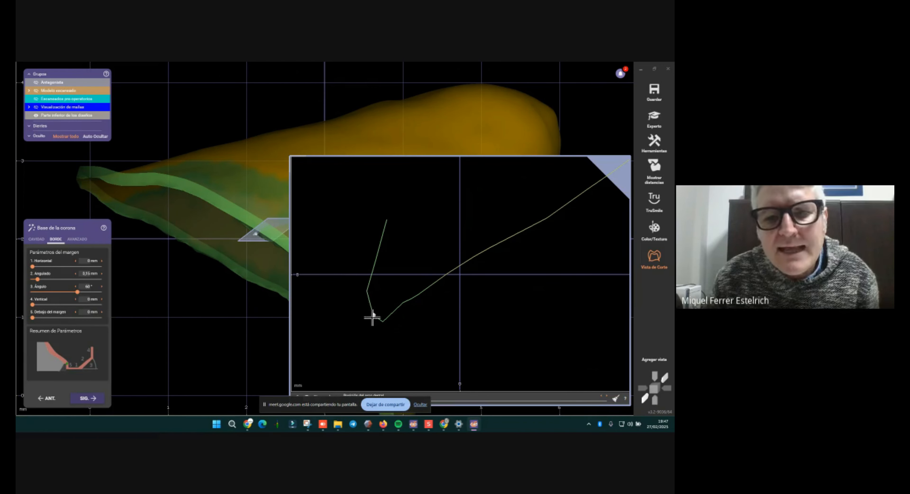
- Try margin angles of 44° and 0° and compare how the edge leaves the preparation
scroll(217, 270, "down", 1)
scroll(220, 272, "down", 1)
right_click_drag(219, 272, 329, 189)
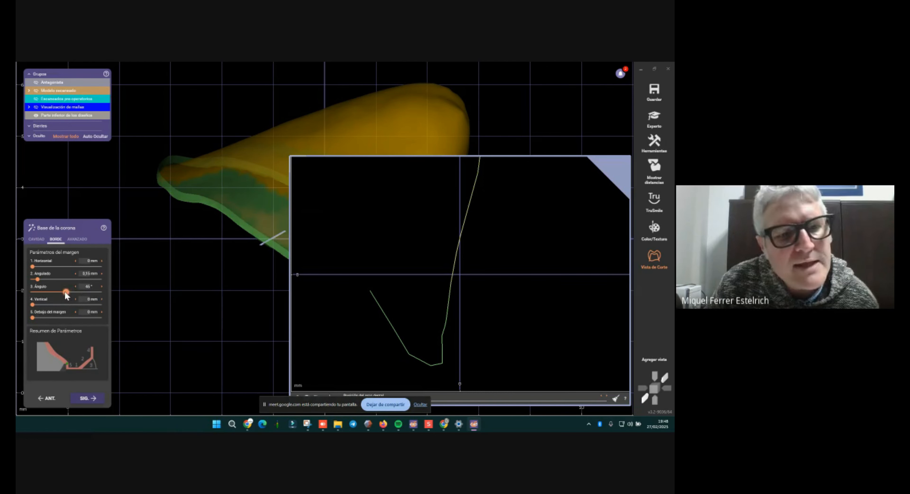
left_click_drag(63, 292, 64, 292)
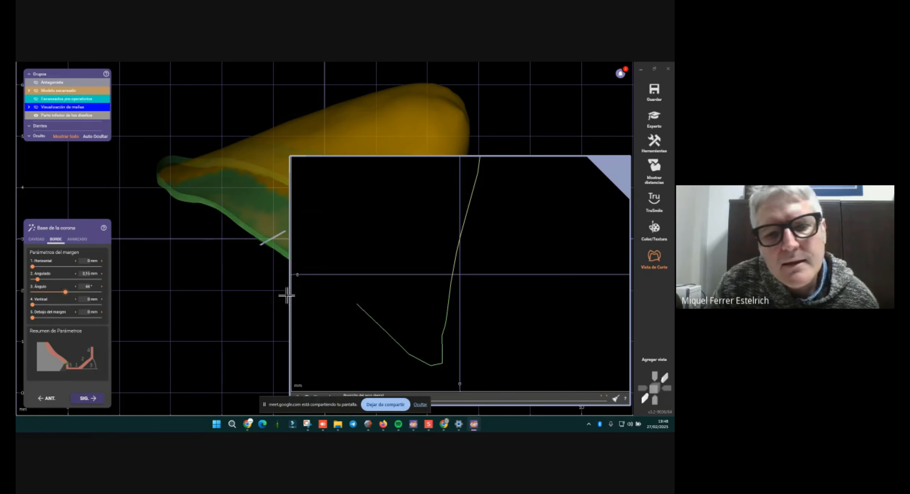
right_click_drag(160, 199, 240, 193)
scroll(206, 207, "up", 2)
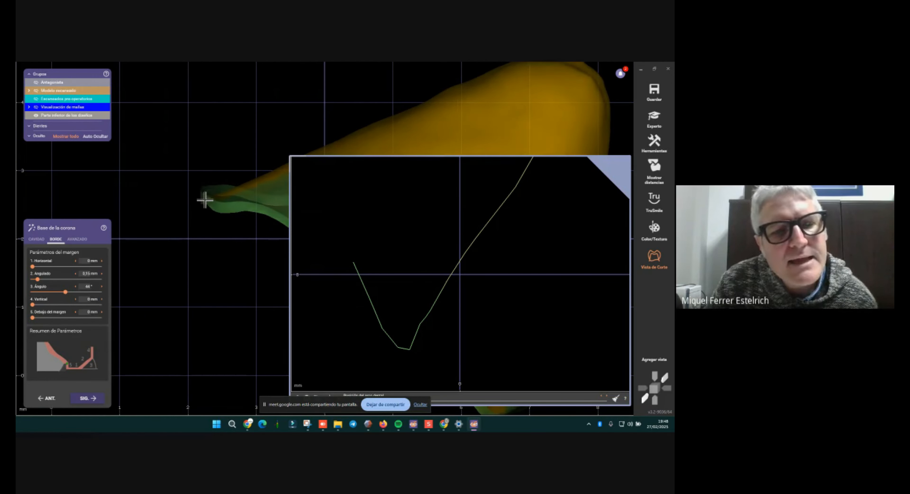
left_click_drag(66, 291, 32, 292)
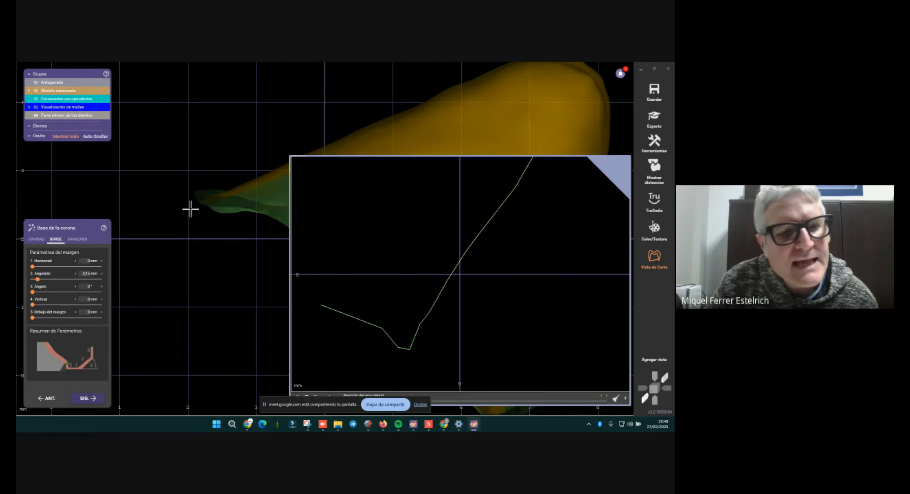
right_click_drag(191, 217, 157, 228)
- Set the margin angle to 45° and check the edge from the side
left_click_drag(32, 290, 63, 295)
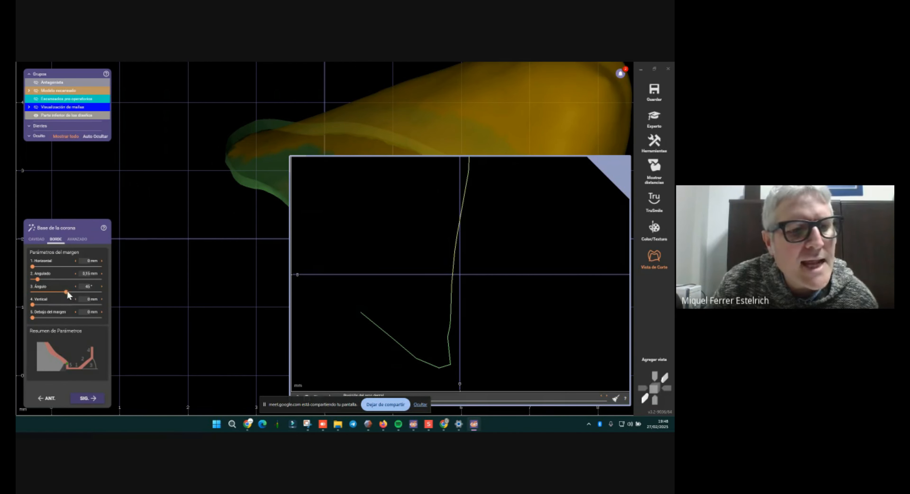
scroll(238, 256, "down", 3)
right_click_drag(237, 255, 147, 305)
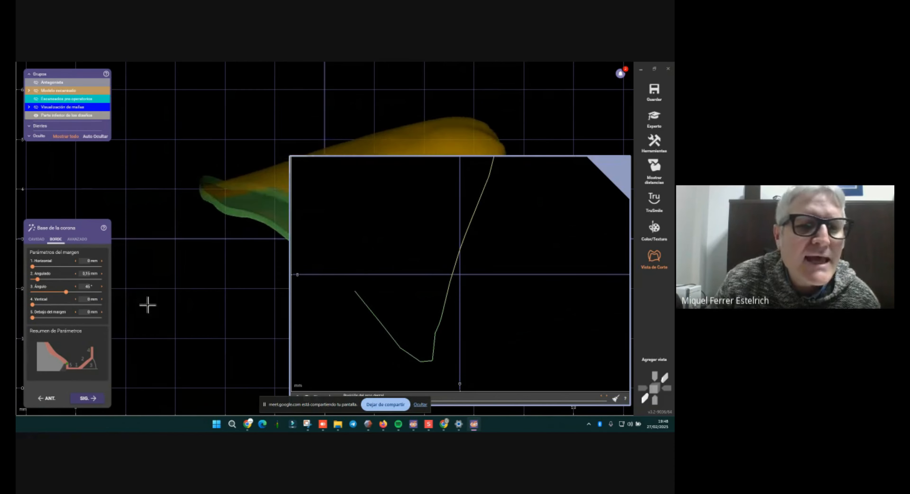
- Turn off the cross-section view and open the crown base's advanced settings for undercuts and milling
left_click(654, 258)
mouse_move(252, 223)
right_mouse_down()
mouse_move(209, 278)
mouse_move(248, 215)
right_mouse_up()
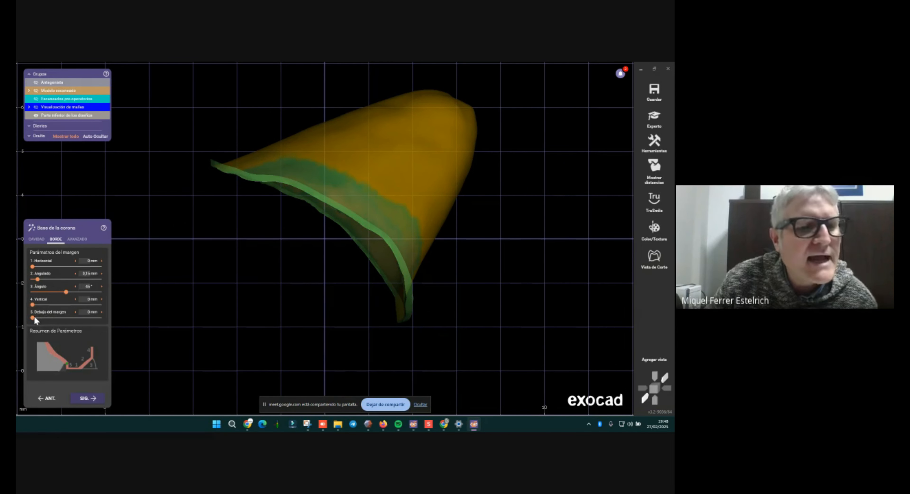
left_click(76, 240)
right_click_drag(150, 291, 260, 277)
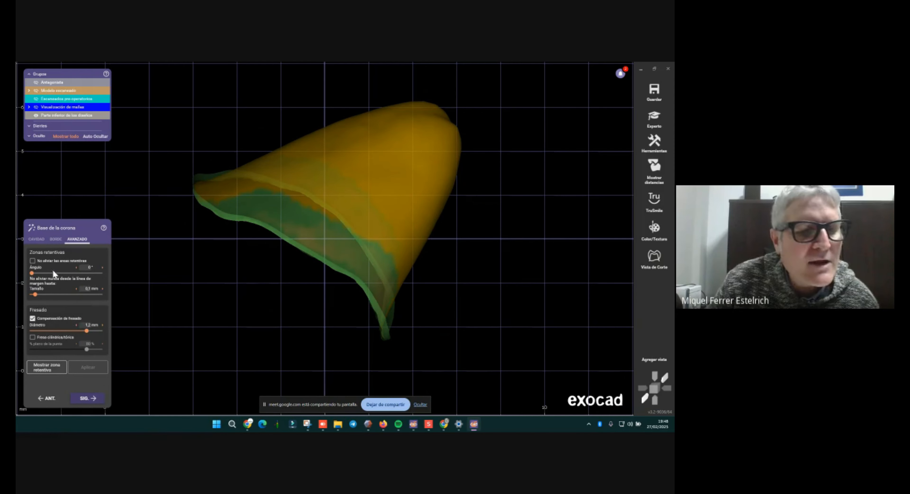
- Switch to exocad DentalDB to check the restoration type and material of tooth 22, and return to the crown base design
left_click(413, 424)
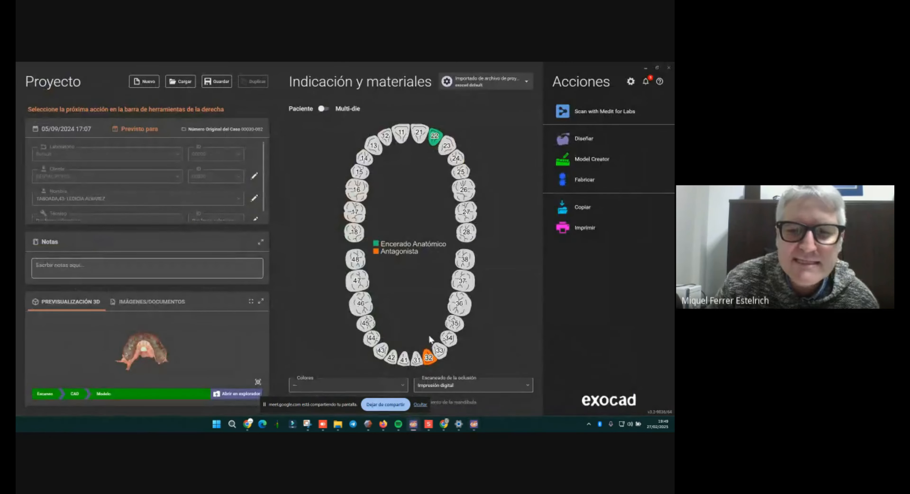
left_click(434, 136)
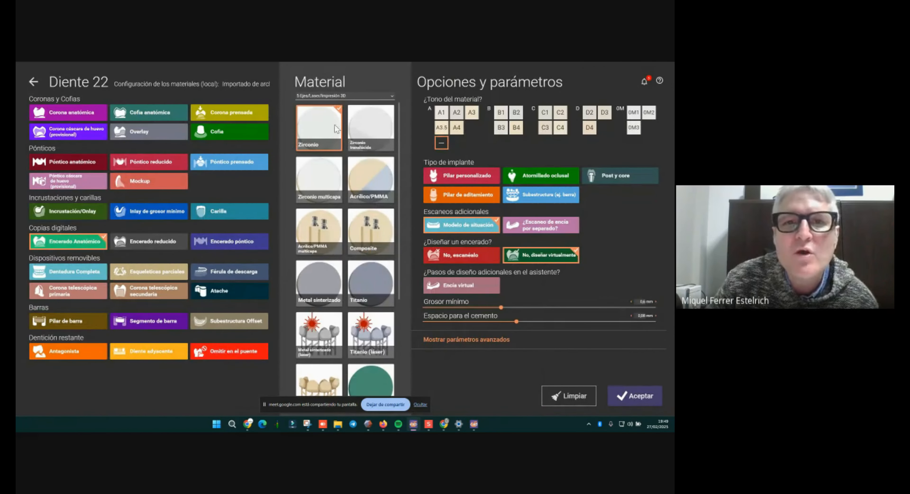
left_click(473, 424)
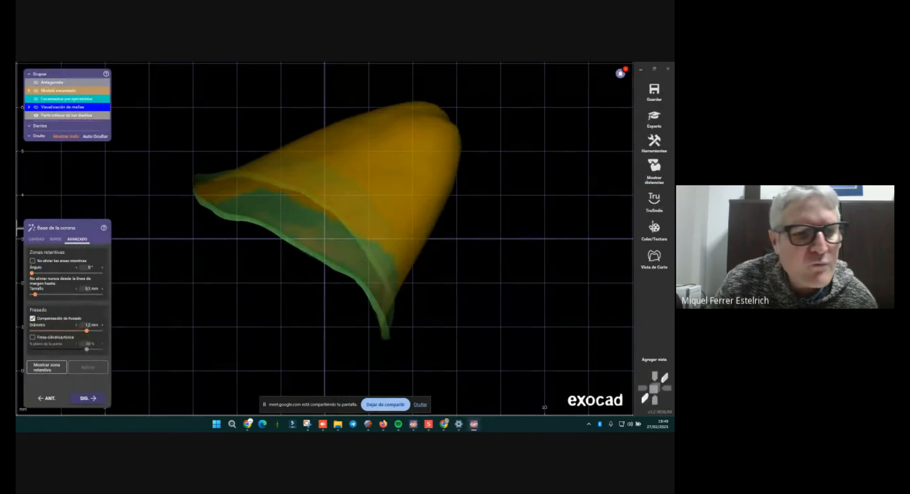
- Show the scanned model again and examine the preparation's tip, sides and margin from the front and the occlusal side
left_click(36, 90)
right_click_drag(283, 212, 349, 144)
scroll(386, 154, "up", 4)
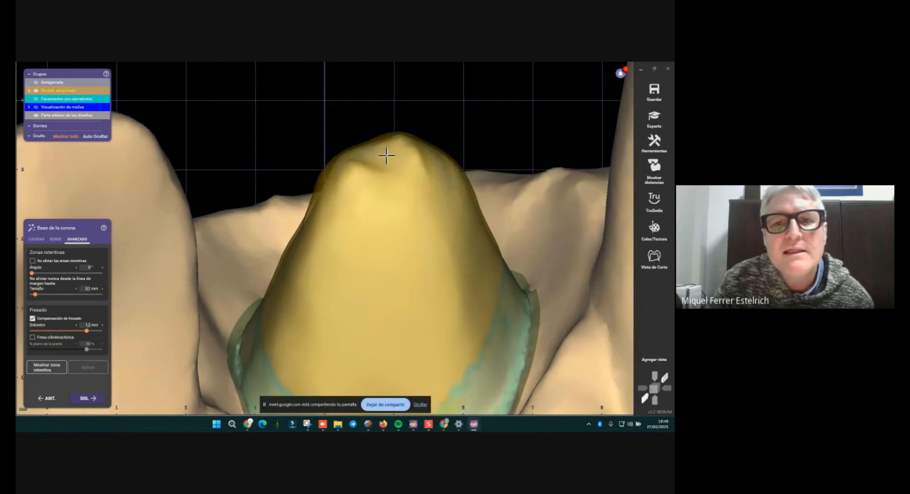
scroll(337, 179, "down", 1)
right_click_drag(337, 179, 347, 185)
scroll(347, 185, "up", 2)
right_click_drag(305, 227, 277, 179)
scroll(304, 248, "down", 3)
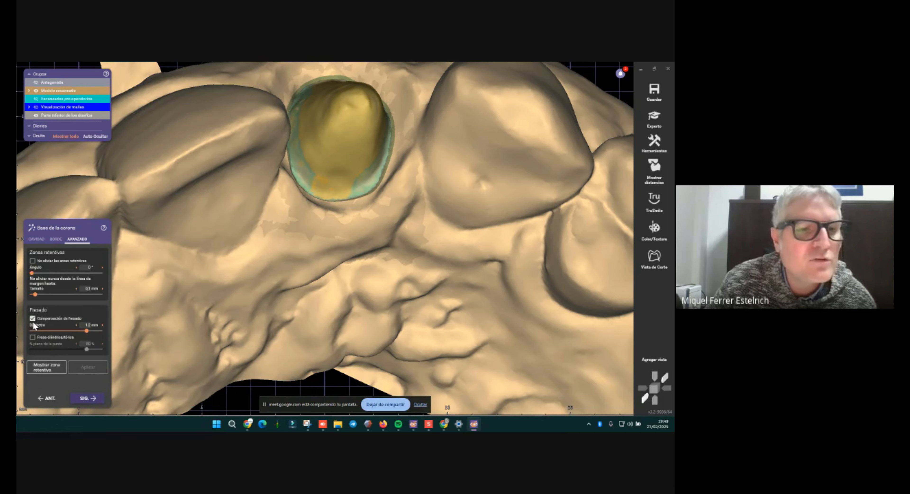
scroll(296, 247, "up", 2)
scroll(341, 214, "down", 3)
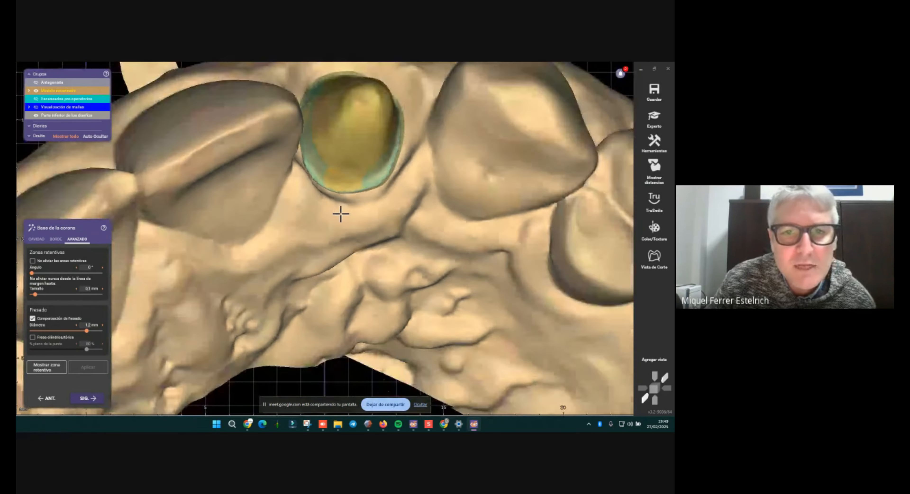
right_click_drag(324, 229, 317, 235)
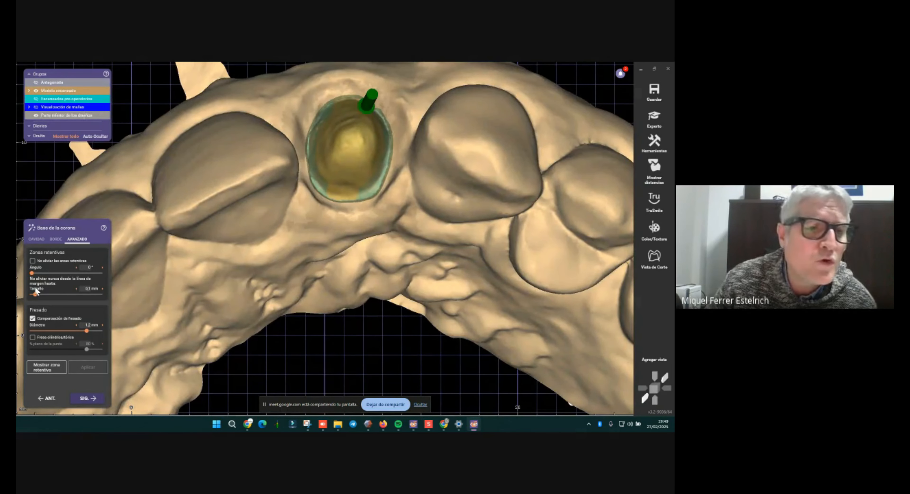
- Set the margin-line distance that is never blocked out to 0 mm in the undercut settings
left_click_drag(35, 296, 26, 298)
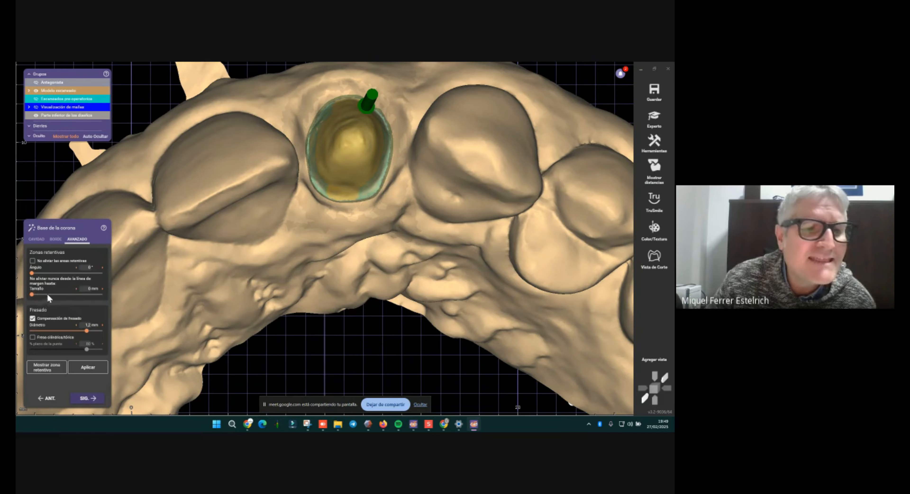
right_click_drag(344, 259, 312, 297)
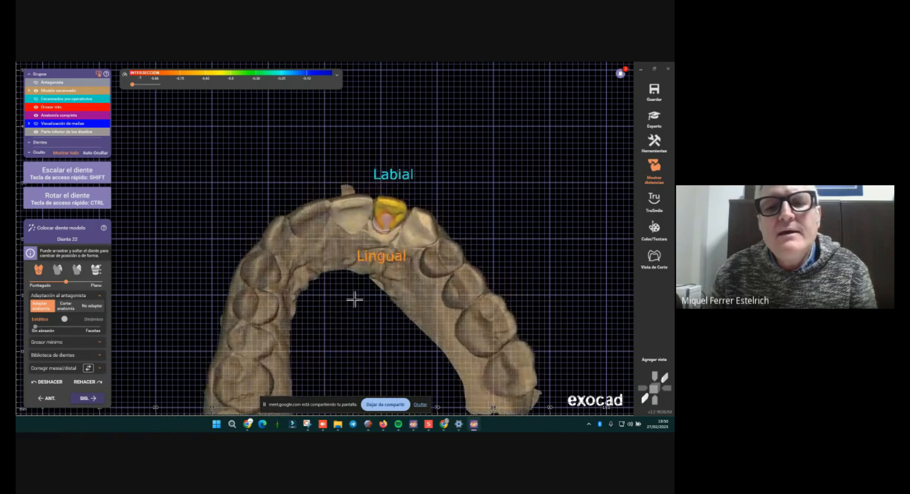
- Examine the model tooth placed on 22 from the labial side against its neighbouring teeth
right_click_drag(341, 331, 336, 298)
middle_click_drag(337, 298, 334, 243)
scroll(369, 214, "up", 4)
mouse_move(389, 179)
left_mouse_down()
mouse_move(377, 166)
mouse_move(394, 162)
mouse_move(386, 170)
left_mouse_up()
right_click_drag(387, 170, 371, 158)
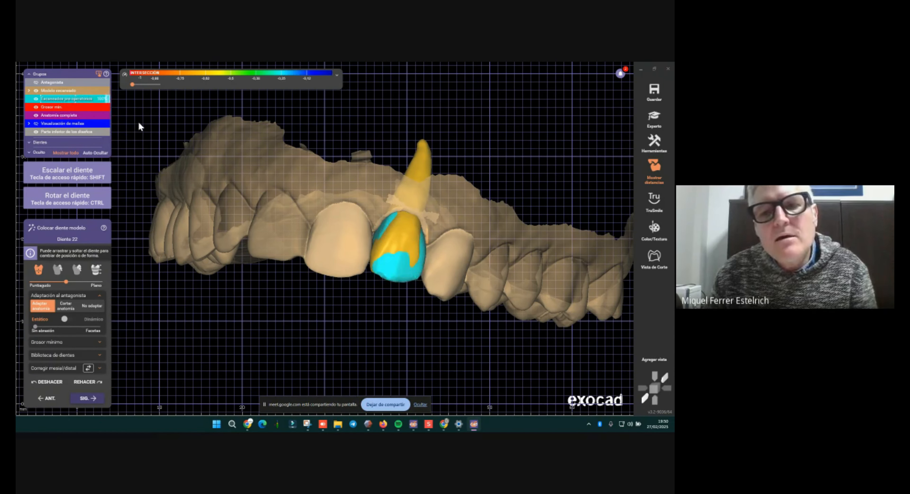
- Move the model tooth on 22 towards the shape of the preoperative scan in the labial view
right_click_drag(295, 212, 261, 223)
scroll(337, 237, "up", 1)
left_click_drag(337, 237, 374, 273)
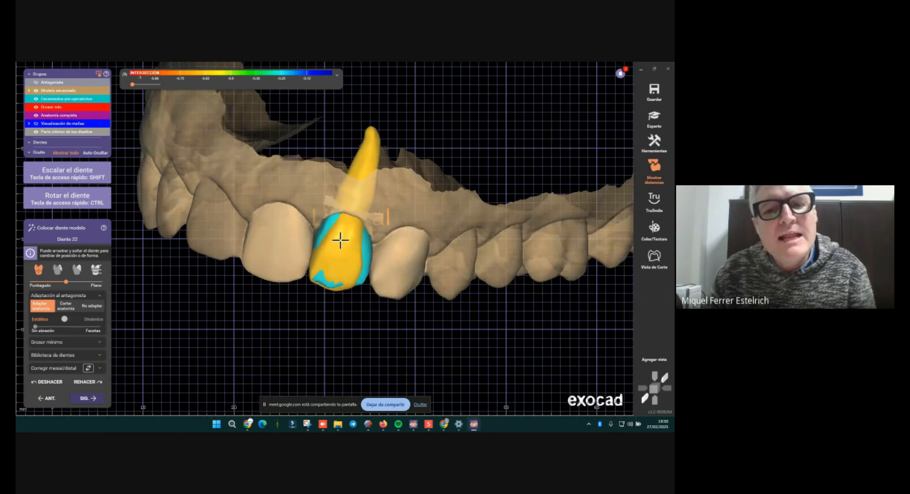
- Adjust the position of the model tooth on 22 against the preoperative scan in the occlusal view
right_click_drag(345, 242, 326, 176)
scroll(326, 133, "up", 2)
left_click_drag(332, 166, 343, 195)
right_click_drag(329, 159, 343, 199)
- Fine-tune the labial placement of the model tooth on 22 and check its fit from the occlusal side
middle_click_drag(343, 200, 377, 141)
scroll(378, 141, "down", 3)
right_click_drag(377, 141, 382, 174)
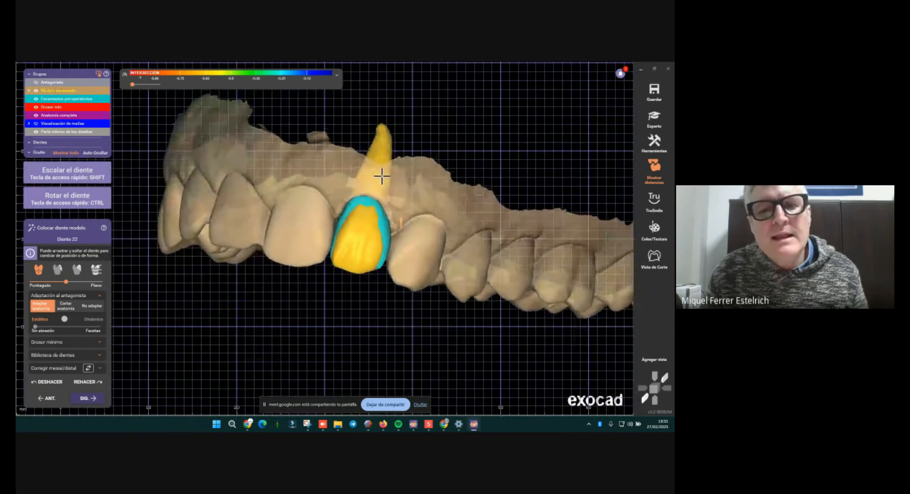
scroll(382, 175, "up", 2)
left_click_drag(368, 250, 374, 244)
right_click_drag(373, 245, 366, 340)
middle_click_drag(367, 341, 361, 395)
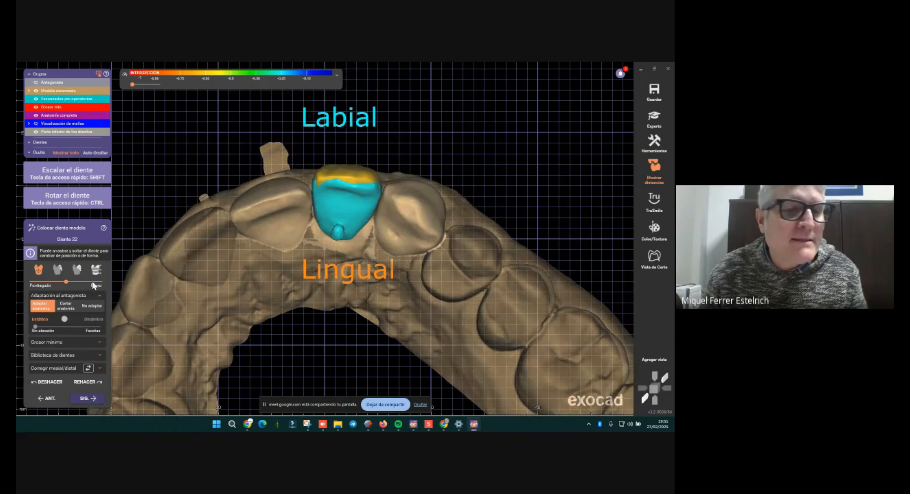
- Browse the tooth library collections available for tooth 22, keeping the Fobos-Proteus 4.0 set
left_click(95, 356)
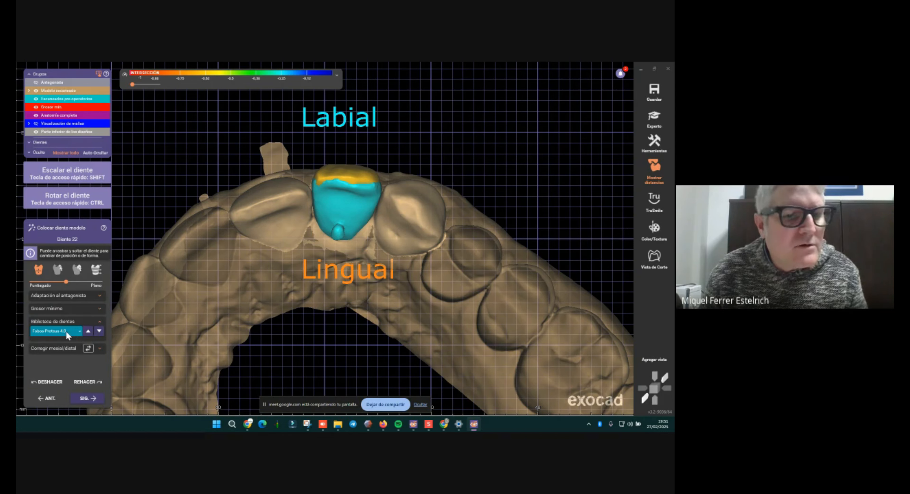
left_click(99, 331)
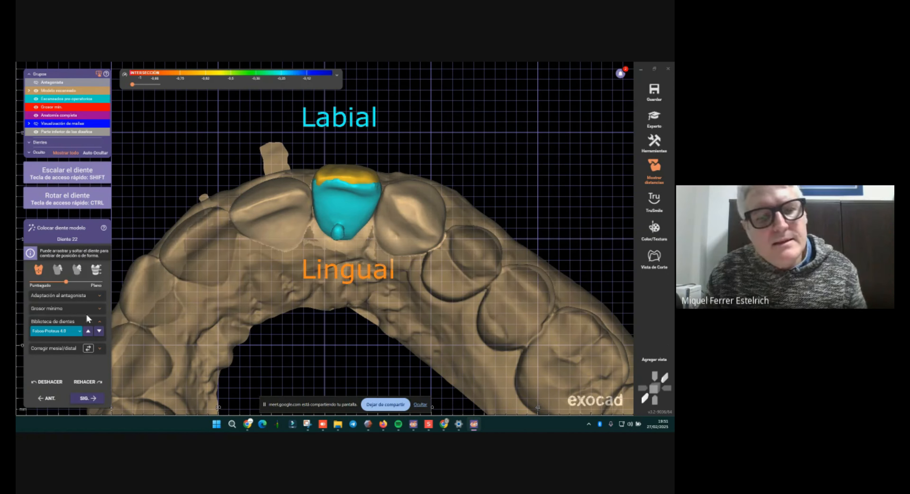
left_click(63, 330)
scroll(257, 300, "right", 10)
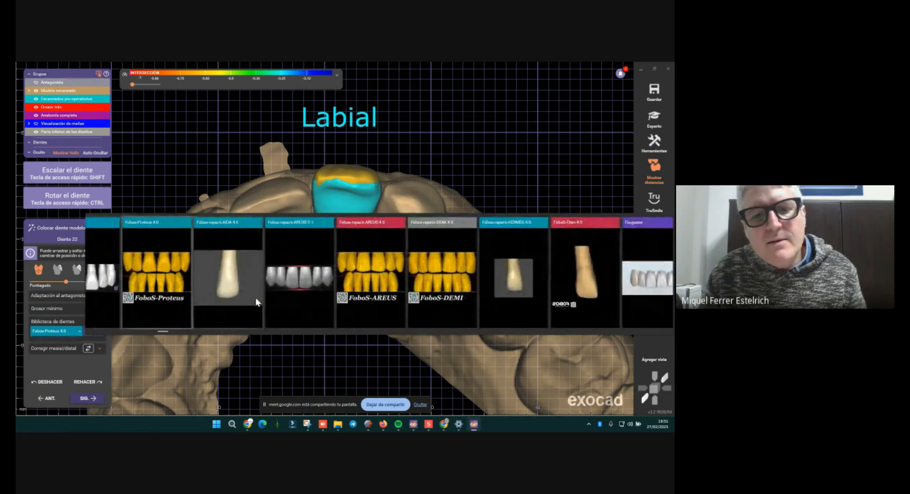
scroll(257, 301, "right", 5)
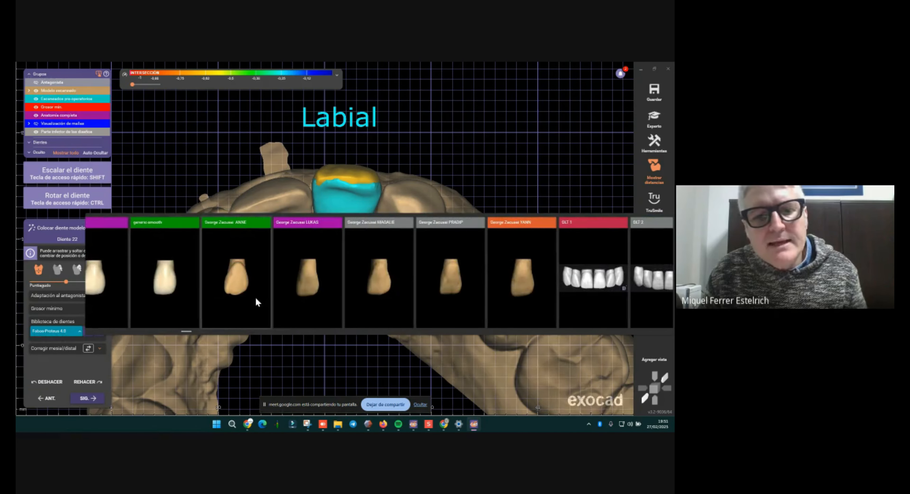
scroll(331, 281, "right", 2)
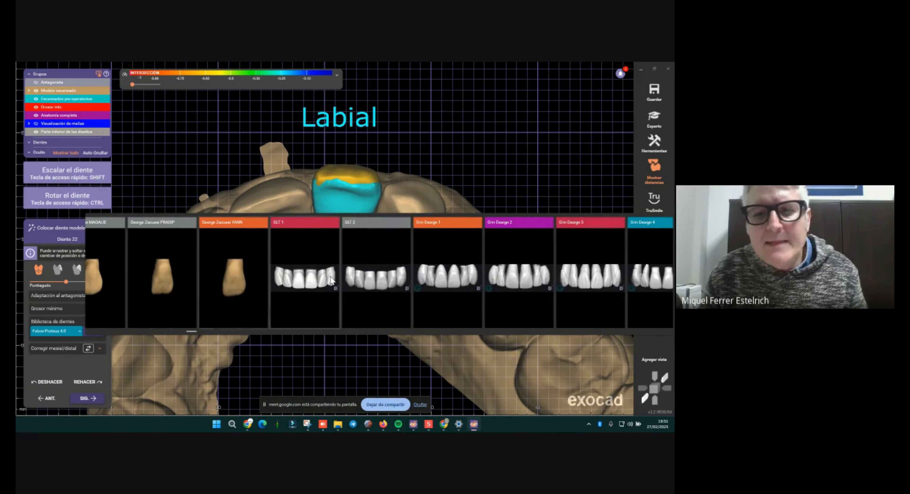
left_click(434, 136)
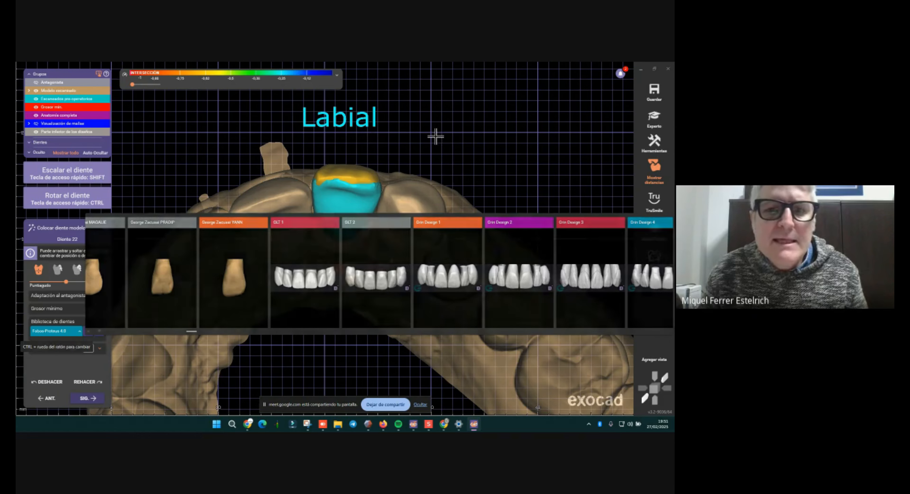
- Rotate the model tooth on 22 and scale it slightly to match the preoperative scan, checking labially and occlusally
left_click_drag(362, 184, 346, 178, "ctrl")
mouse_move(345, 179)
right_mouse_down()
mouse_move(348, 203)
mouse_move(358, 177)
right_mouse_up()
middle_click_drag(358, 176, 362, 114)
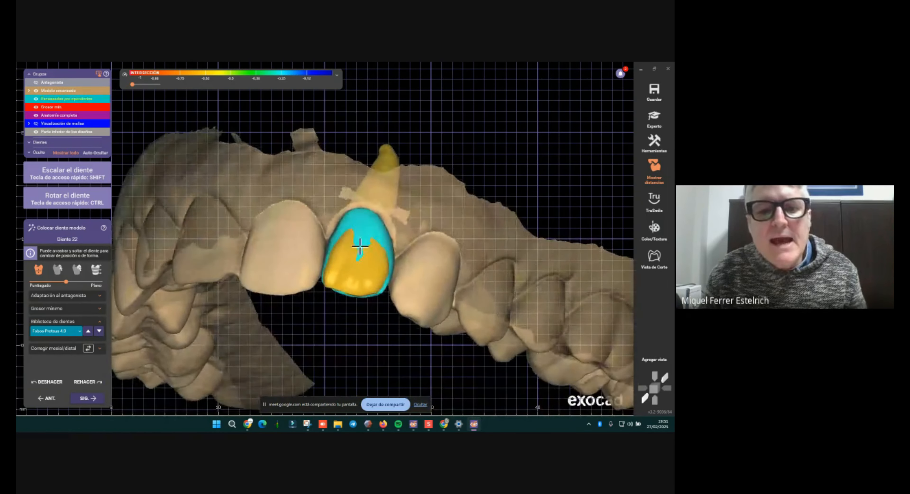
scroll(362, 258, "up", 3)
left_click_drag(370, 280, 371, 282, "shift")
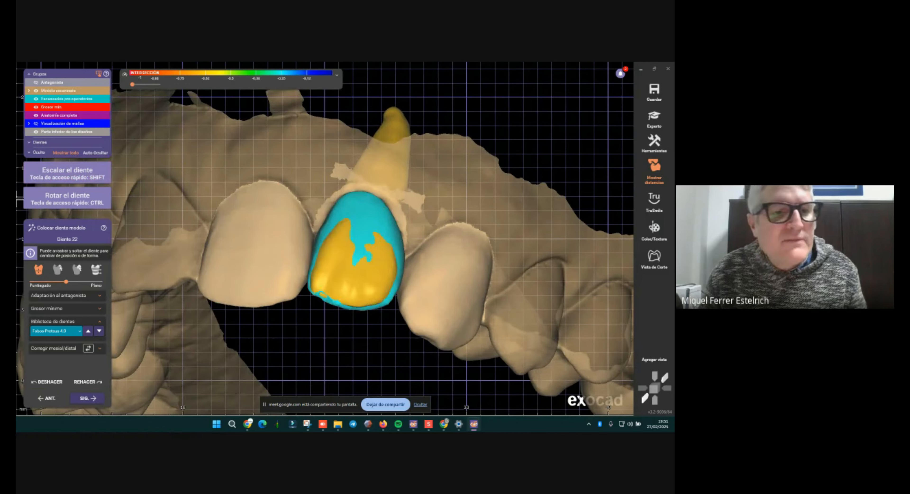
right_click_drag(371, 279, 328, 212)
middle_click_drag(328, 211, 320, 304)
key("ctrl")
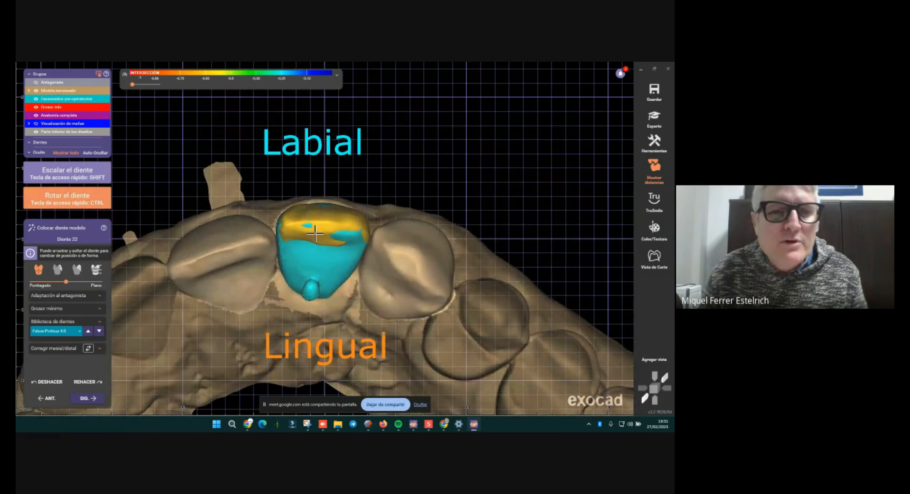
right_click_drag(313, 233, 290, 159)
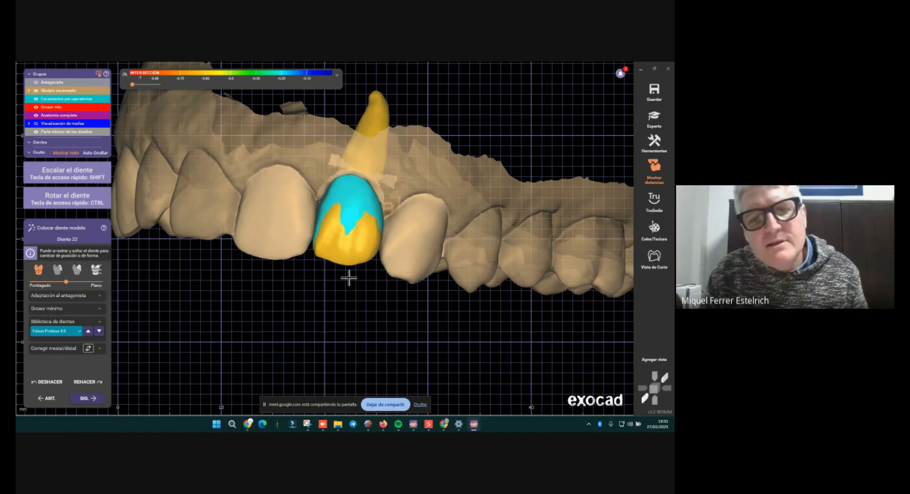
- Leave the placement wizard for expert mode without overwriting the existing model tooth files
right_click(347, 254)
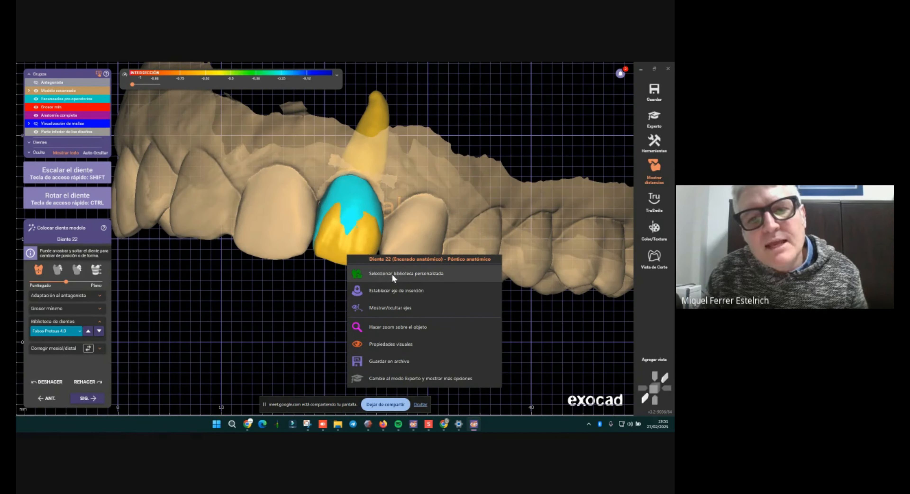
left_click(381, 274)
left_click(420, 271)
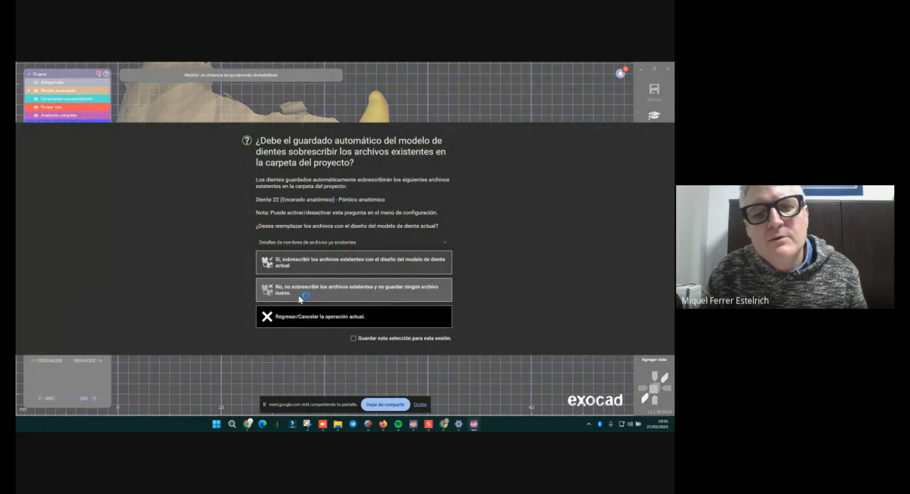
left_click(298, 297)
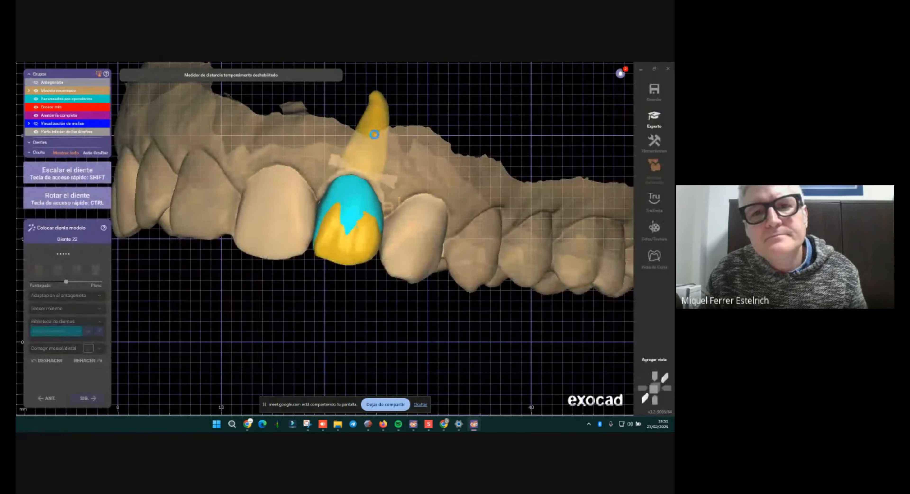
- Open the personalised library selection for tooth 22, inspect its tooth chart and leave without choosing another model
right_click(375, 135)
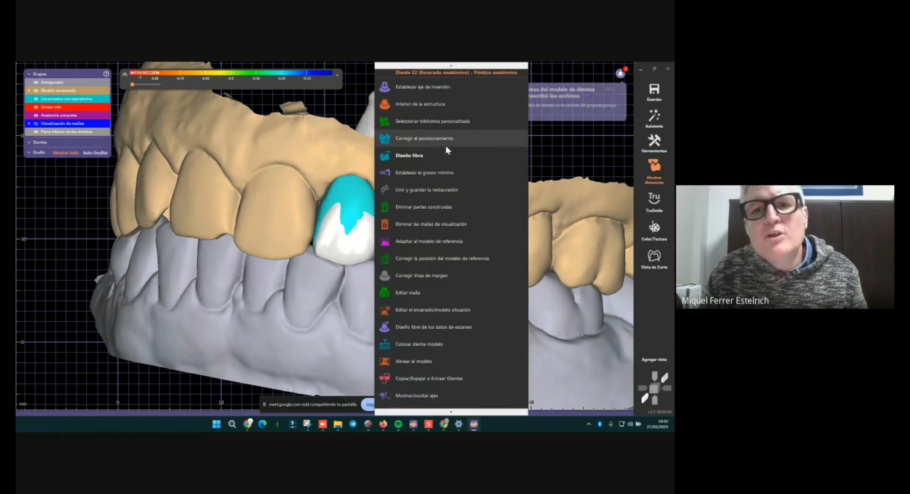
left_click(408, 124)
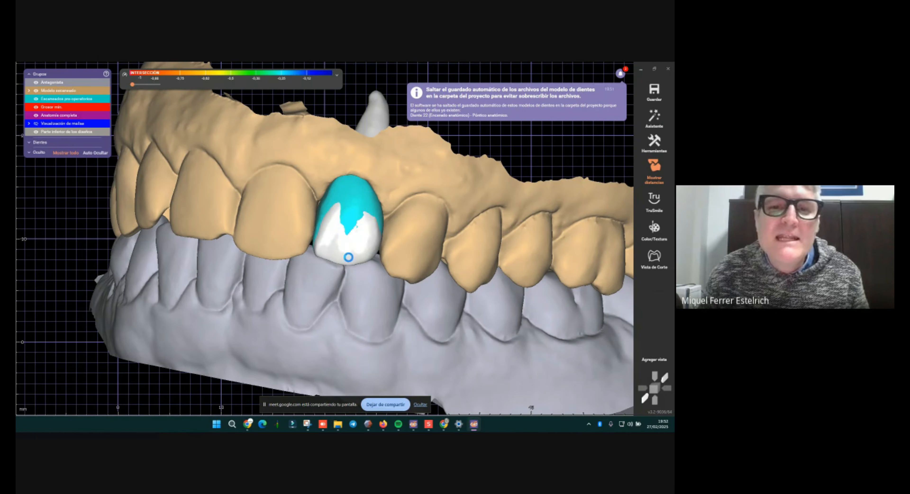
right_click_drag(506, 142, 565, 135)
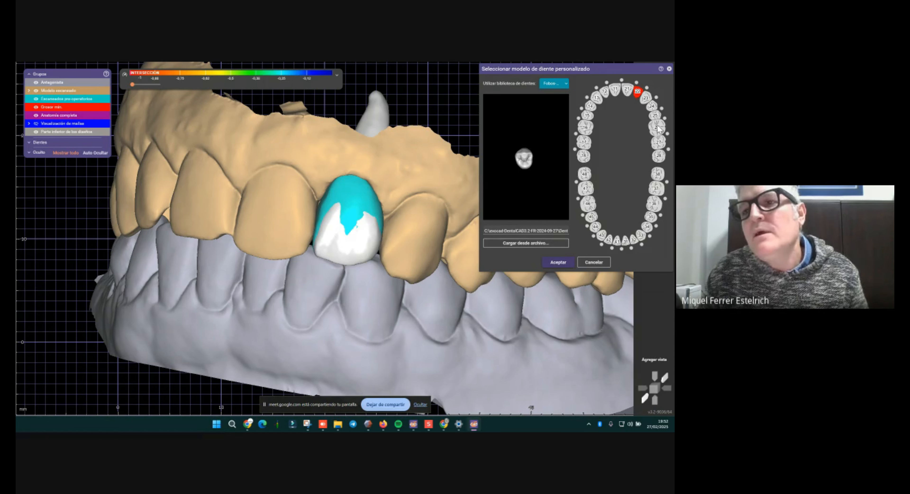
right_click_drag(416, 237, 376, 302)
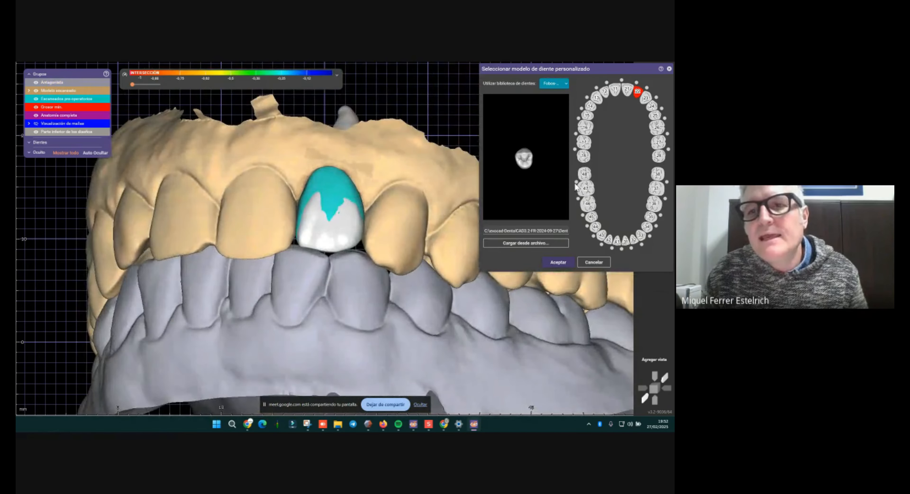
left_click(594, 263)
- Return to the model tooth placement of tooth 22 from expert mode
right_click_drag(341, 212, 369, 129)
scroll(347, 187, "up", 1)
right_click_drag(512, 192, 380, 213)
scroll(381, 212, "up", 2)
right_click(380, 213)
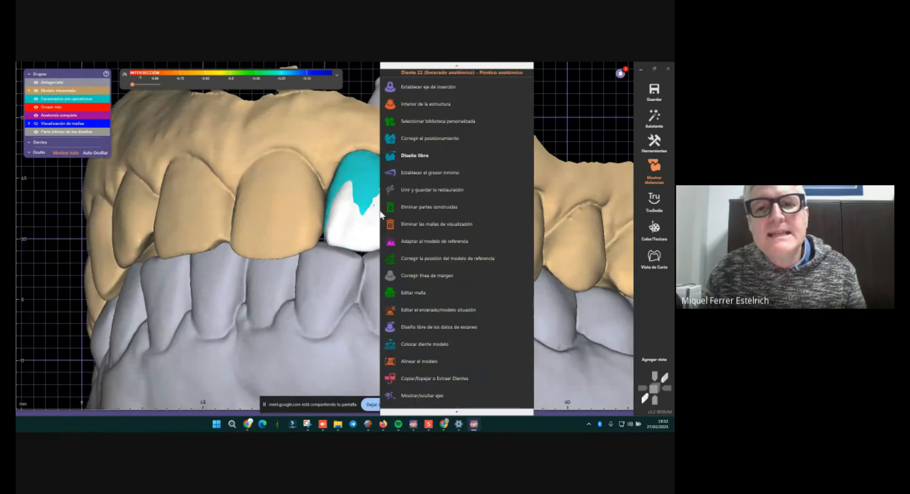
left_click(434, 138)
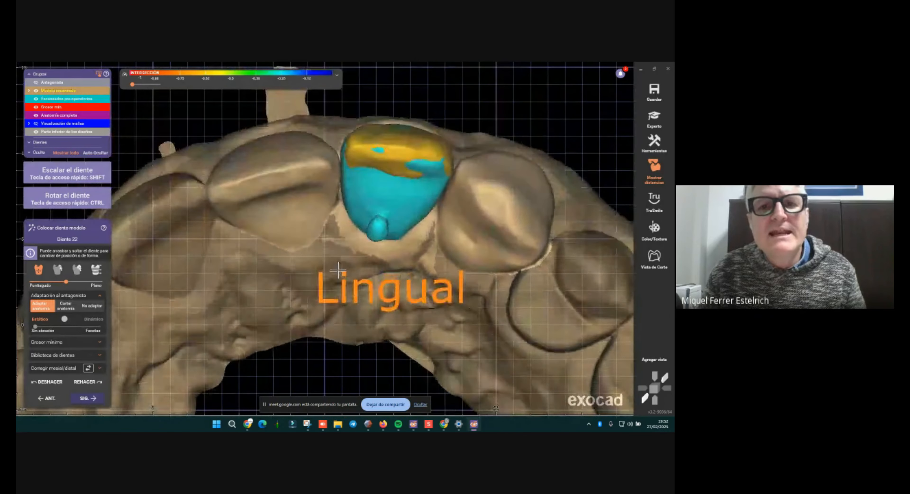
- Hide the preoperative scans so the lingual side of tooth 22 can be checked against its minimum thickness
right_click_drag(339, 271, 360, 224)
right_click_drag(371, 187, 234, 156)
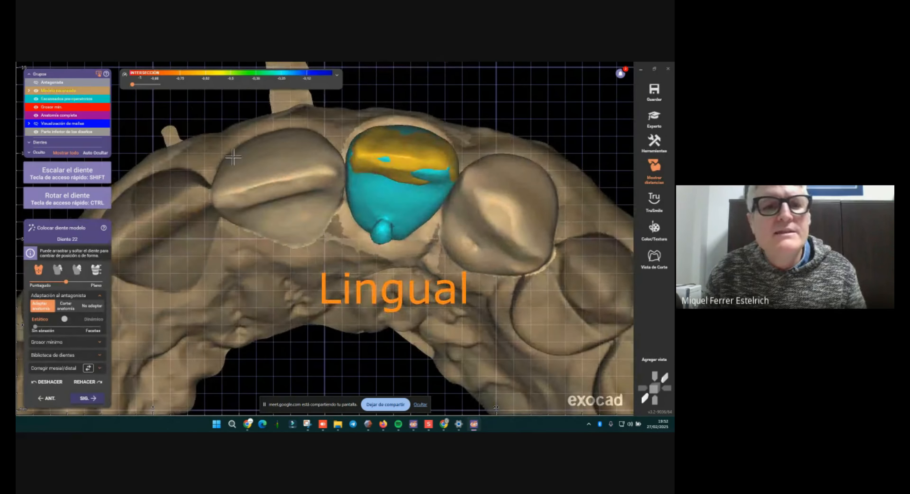
left_click(36, 98)
right_click_drag(353, 240, 363, 136)
middle_click_drag(363, 136, 385, 116)
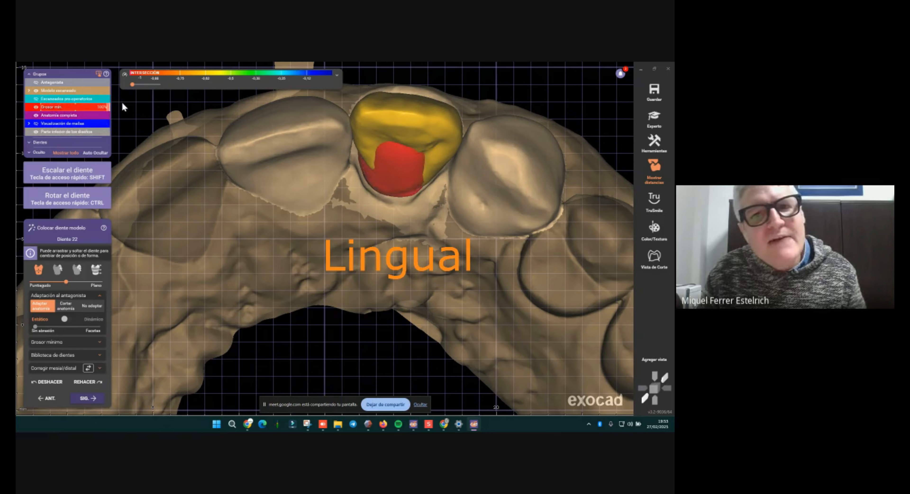
- Examine the minimum-thickness area on the lingual face of tooth 22 from the lingual and occlusal sides
right_click_drag(437, 158, 455, 134)
middle_click_drag(386, 205, 417, 227)
right_click_drag(417, 226, 342, 181)
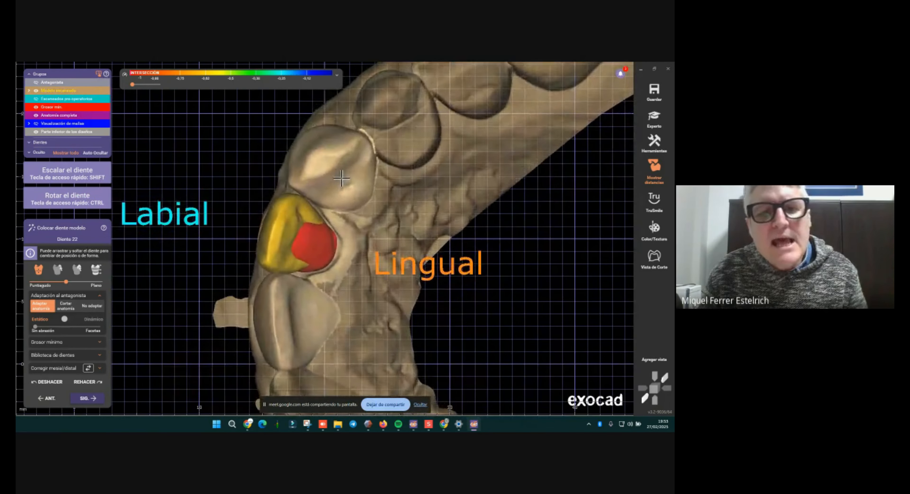
scroll(315, 217, "up", 2)
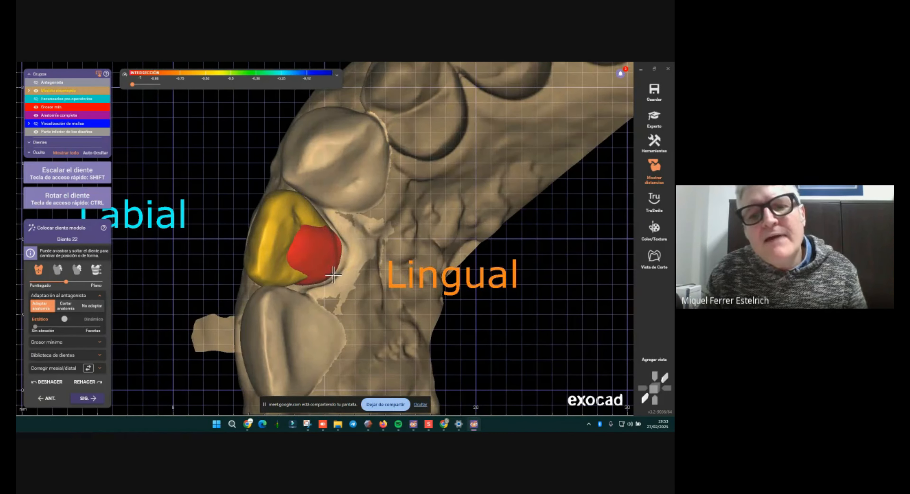
right_click_drag(342, 270, 300, 211)
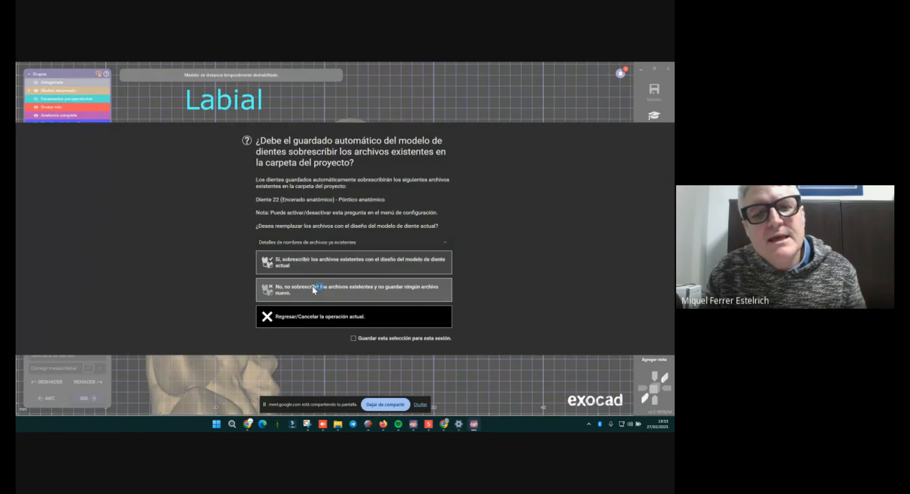
- Proceed to free design without overwriting the existing tooth files, and hide the antagonist
left_click(313, 289)
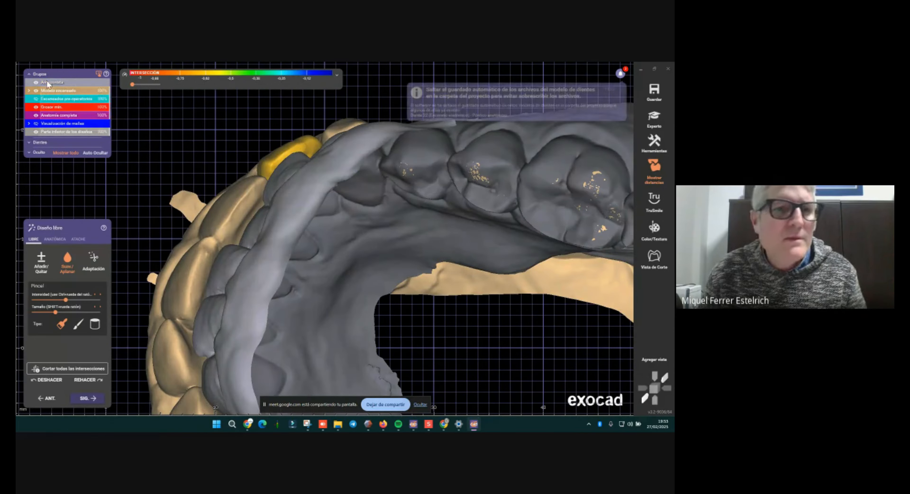
left_click(36, 82)
right_click_drag(427, 203, 301, 241)
scroll(446, 154, "up", 2)
scroll(371, 244, "up", 2)
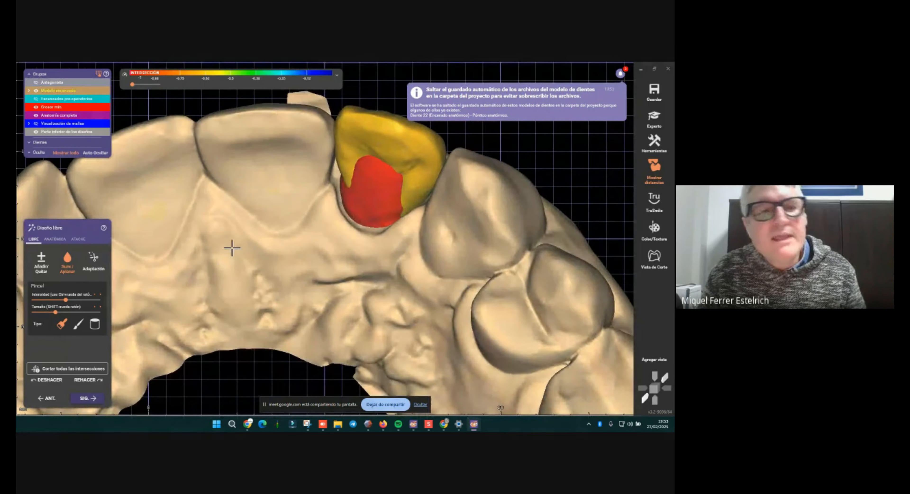
- Pull the lingual surface of tooth 22 outward with the anatomic Cusp preset to cover the minimum-thickness area
left_click(55, 239)
scroll(426, 208, "up", 2)
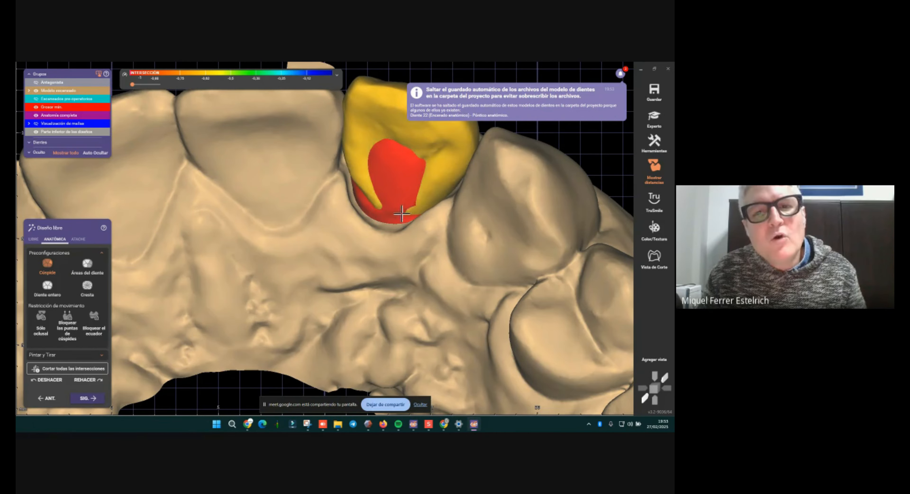
right_click_drag(362, 204, 365, 207)
mouse_move(457, 239)
right_mouse_down()
mouse_move(469, 231)
mouse_move(459, 236)
right_mouse_up()
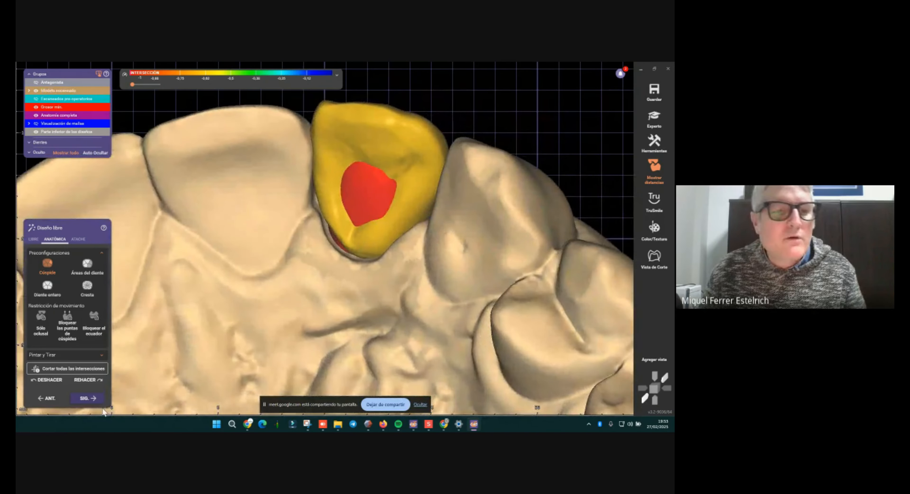
- Proceed to adapting to the reference model without overwriting files, and compare tooth 22 with the preoperative scan labially and occlusally
left_click(87, 400)
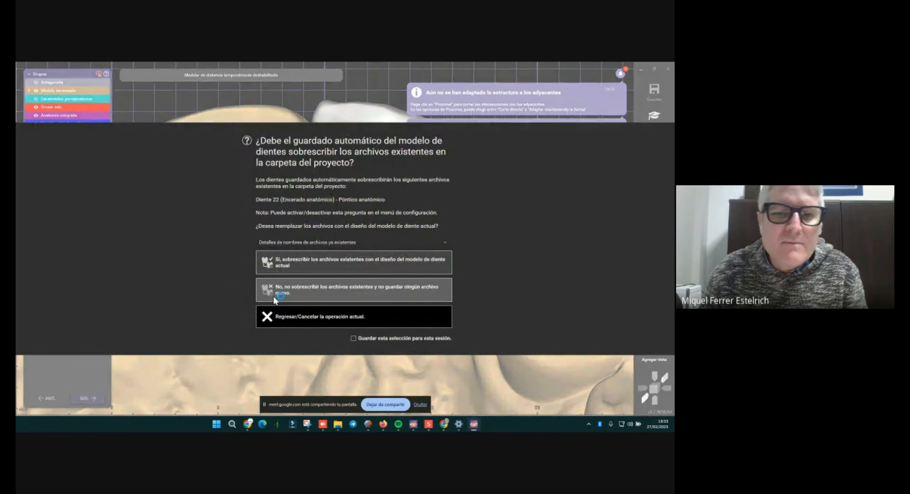
left_click(287, 292)
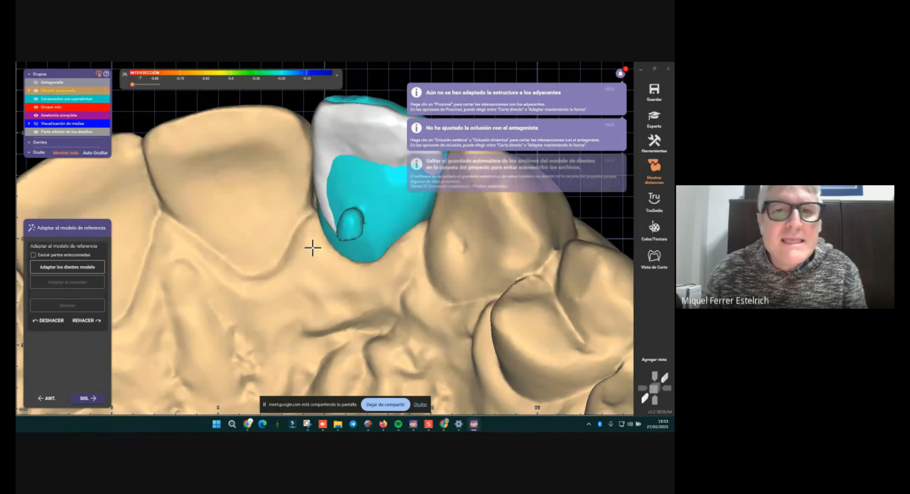
scroll(302, 258, "up", 5)
right_click_drag(302, 257, 333, 92)
scroll(334, 92, "down", 3)
middle_click_drag(378, 308, 380, 254)
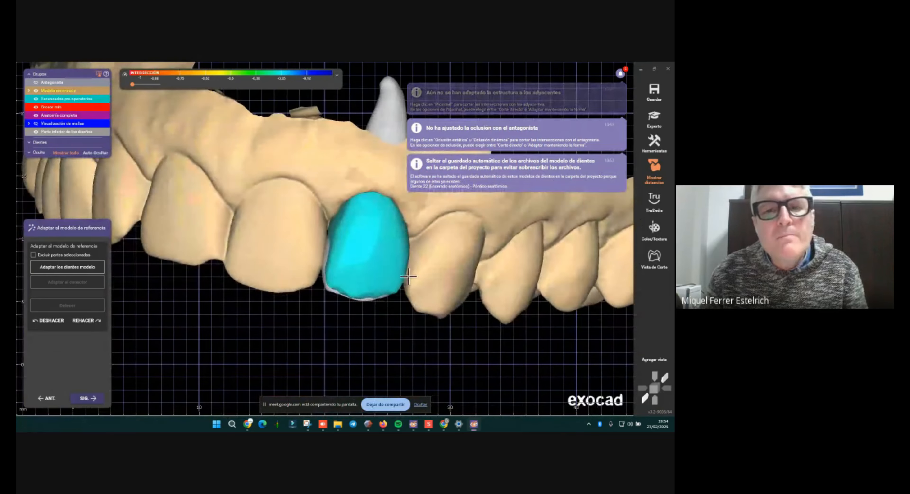
scroll(349, 289, "down", 3)
right_click_drag(349, 288, 365, 249)
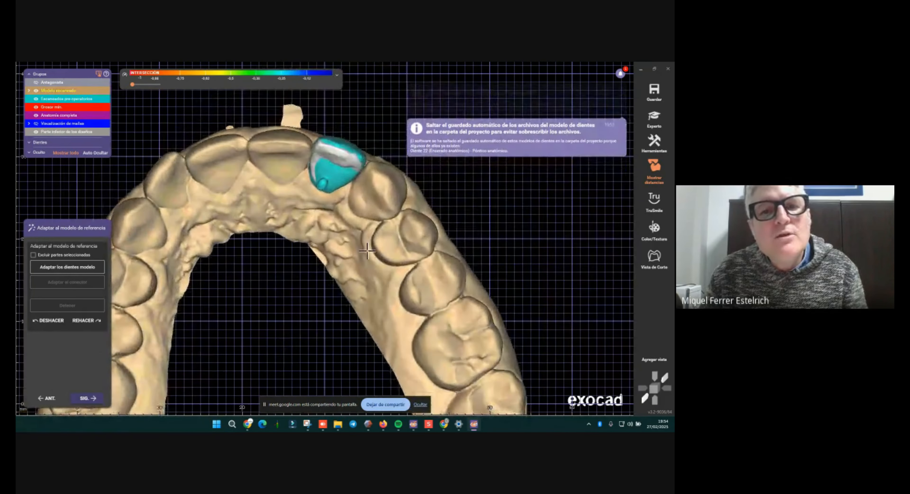
- Adapt the model tooth 22 to the preoperative reference scan and adjust the scan's opacity for comparison
scroll(337, 162, "up", 3)
scroll(315, 110, "up", 1)
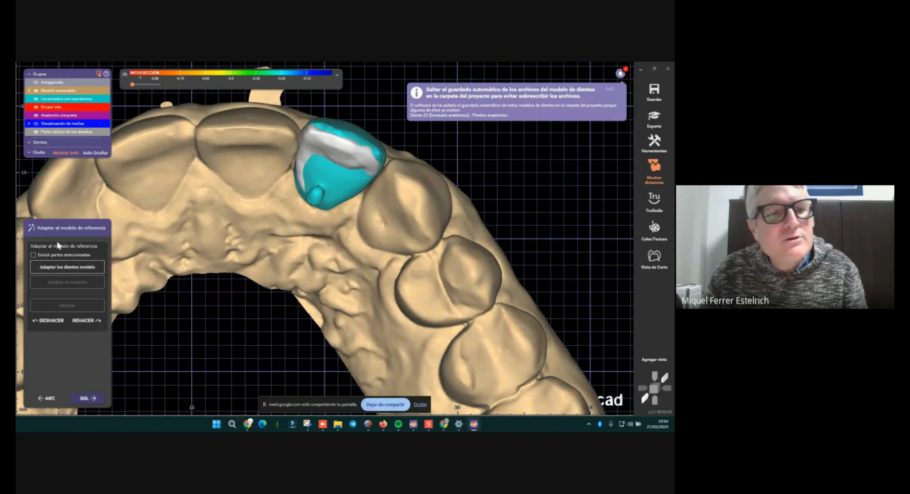
left_click(62, 270)
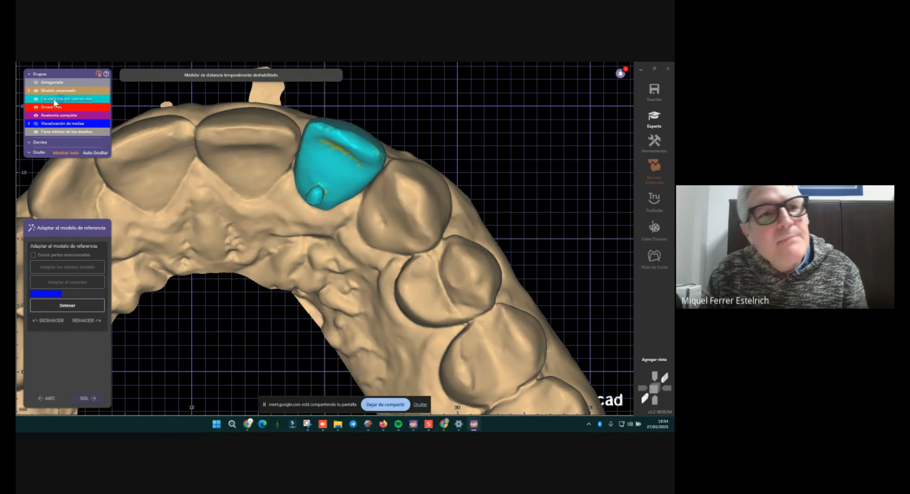
left_click(66, 101)
mouse_move(66, 103)
left_mouse_down()
mouse_move(90, 102)
mouse_move(40, 101)
mouse_move(89, 103)
mouse_move(63, 110)
mouse_move(77, 105)
left_mouse_up()
right_click_drag(374, 183, 245, 174)
right_click_drag(237, 126, 243, 125)
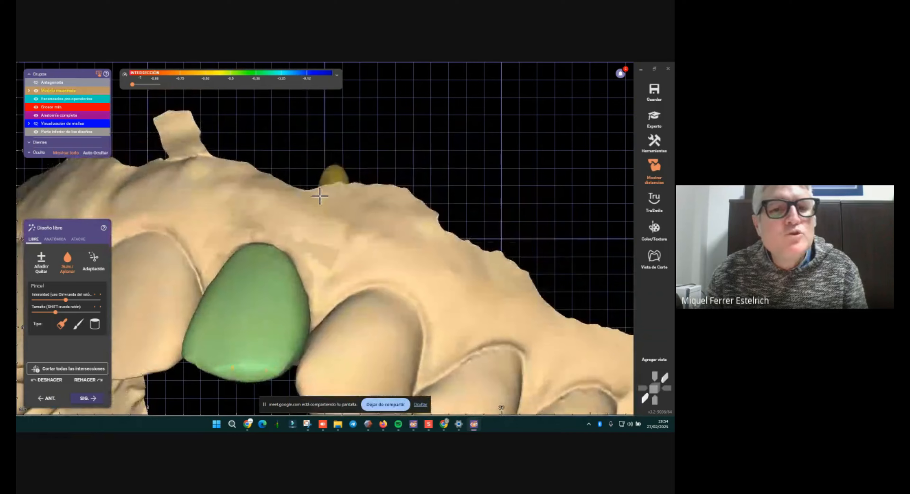
- Examine the adapted tooth 22 from the occlusal side and from its base, toggling the complete anatomy, and try to leave free design
right_click_drag(320, 196, 310, 188)
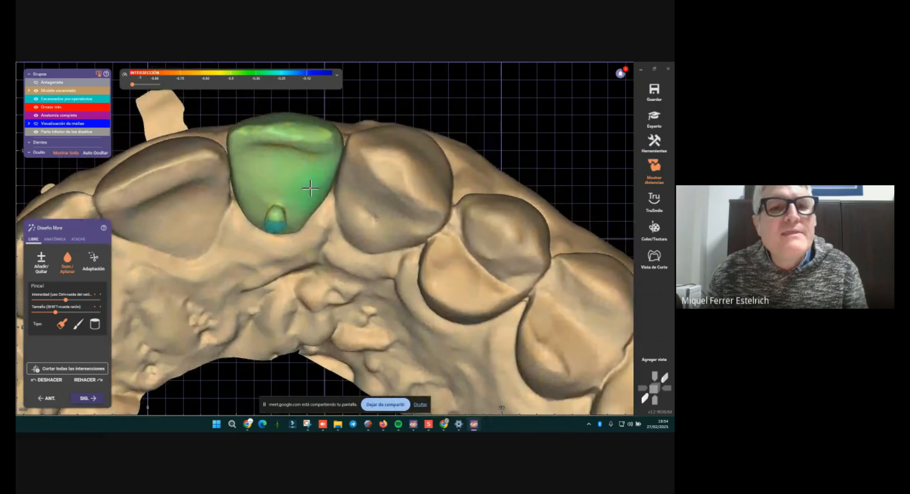
left_click(37, 115)
left_click(37, 115)
right_click_drag(328, 168, 328, 168)
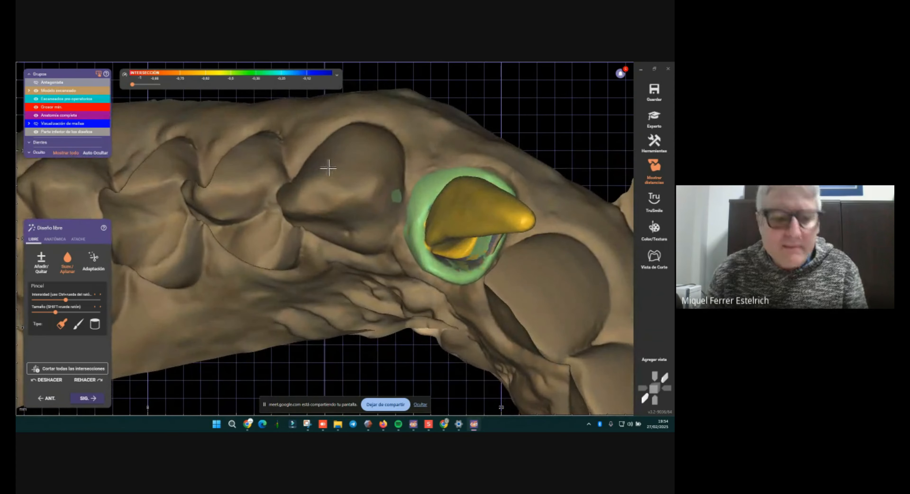
left_click(94, 400)
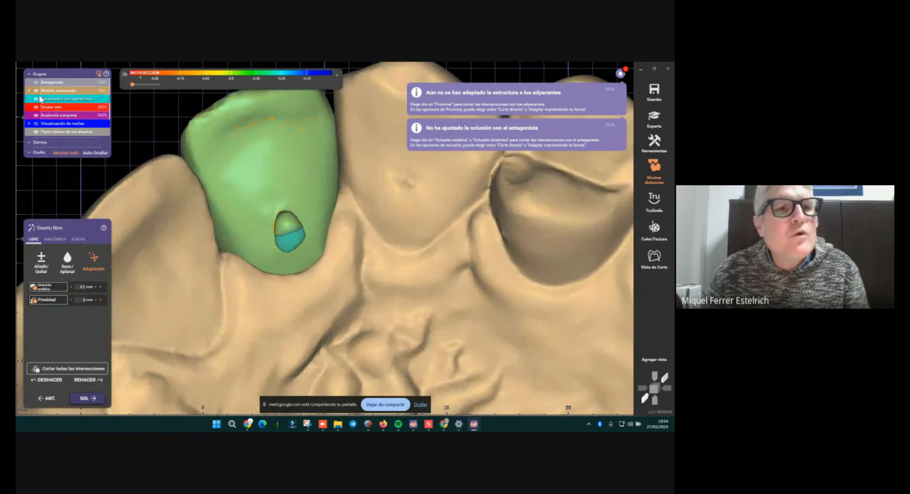
- Smooth away the small bump on the lingual surface of tooth 22 with the narrow Smooth/Flatten brush, keeping the preoperative scan hidden
right_click_drag(247, 215, 327, 276)
scroll(327, 276, "up", 3)
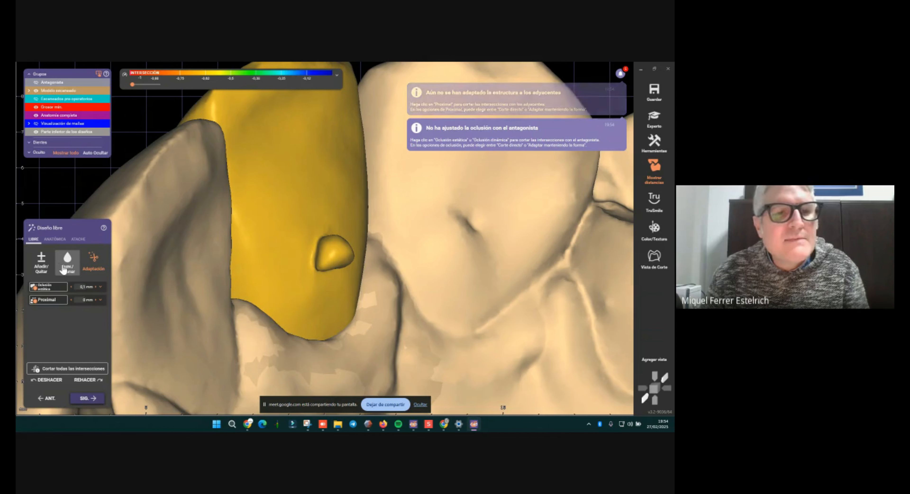
left_click(67, 261)
left_click(78, 322)
scroll(325, 247, "up", 2)
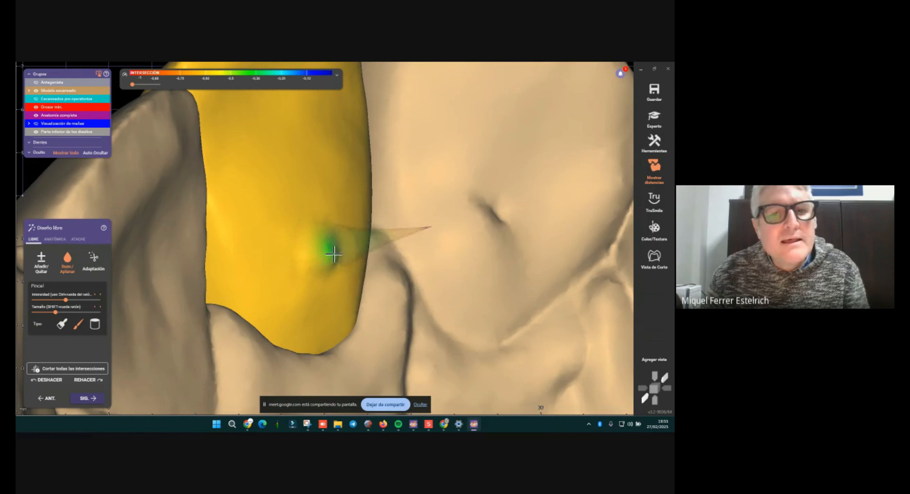
mouse_move(308, 270)
right_mouse_down()
mouse_move(197, 311)
mouse_move(298, 239)
right_mouse_up()
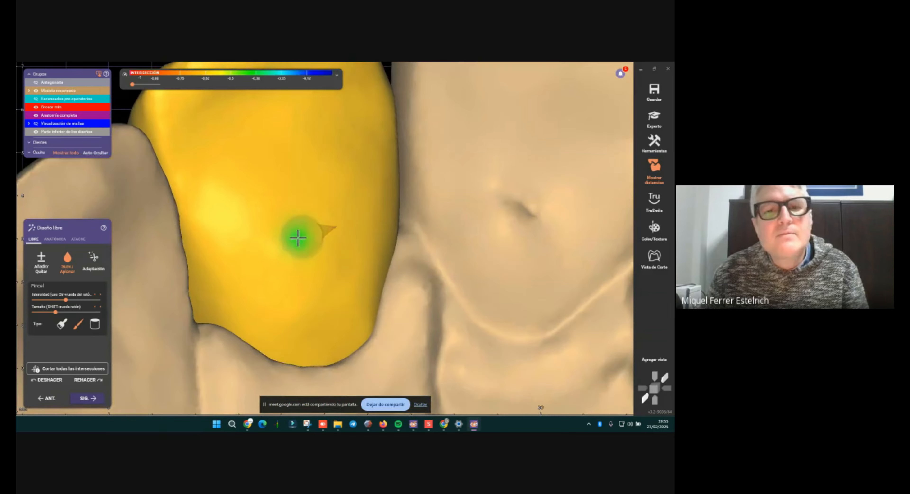
- Proceed from free design to the virtual wax-up base without overwriting the existing tooth 22 files
scroll(313, 293, "down", 2)
right_click_drag(313, 293, 305, 309)
scroll(304, 309, "down", 3)
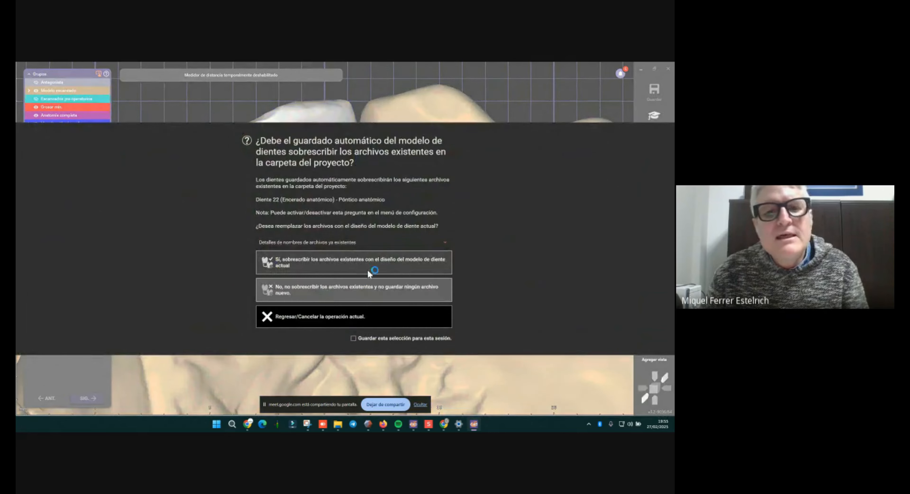
left_click(319, 284)
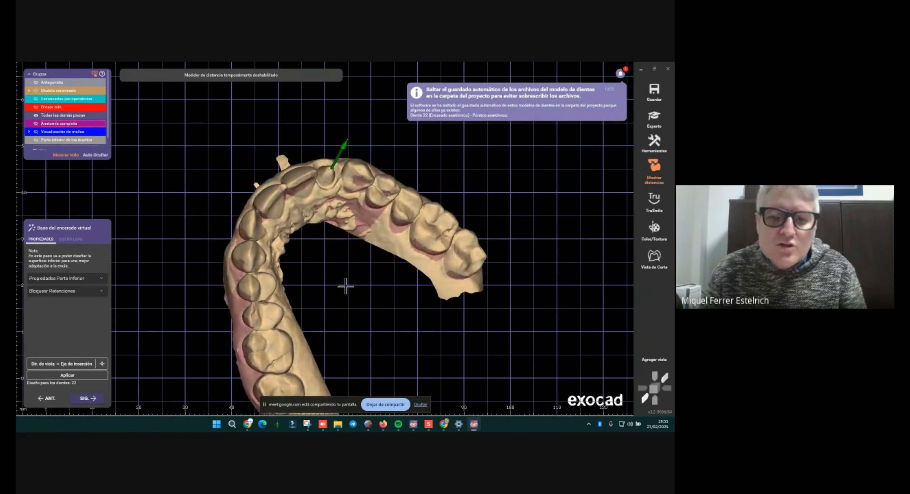
- Check the anatomic wax-up definition of tooth 22 in the exocad project window and return to the design
left_click(414, 426)
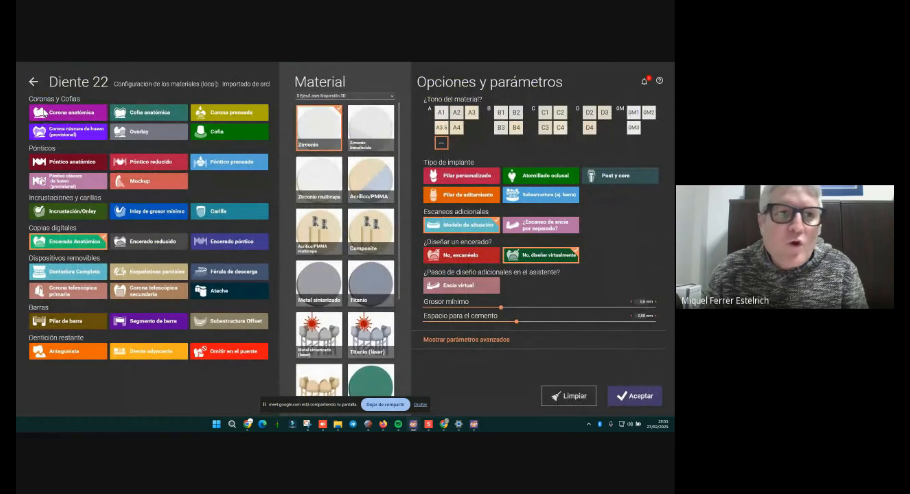
left_click(35, 84)
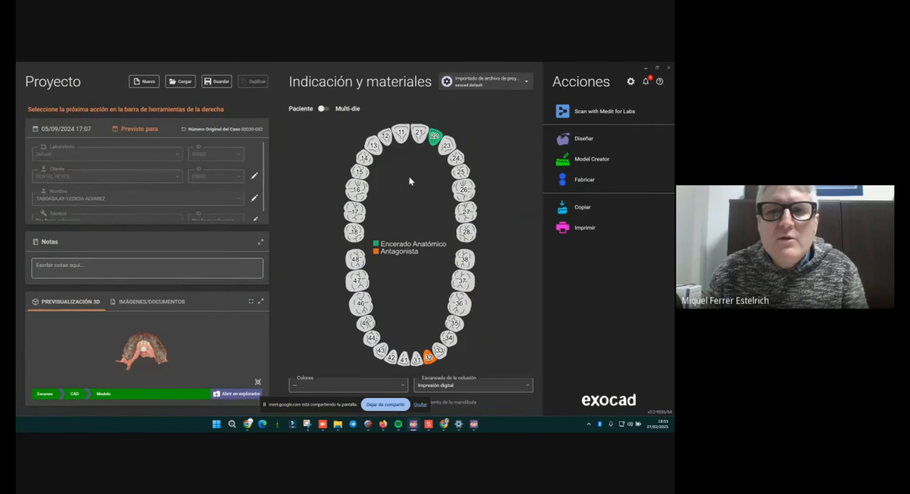
left_click(646, 68)
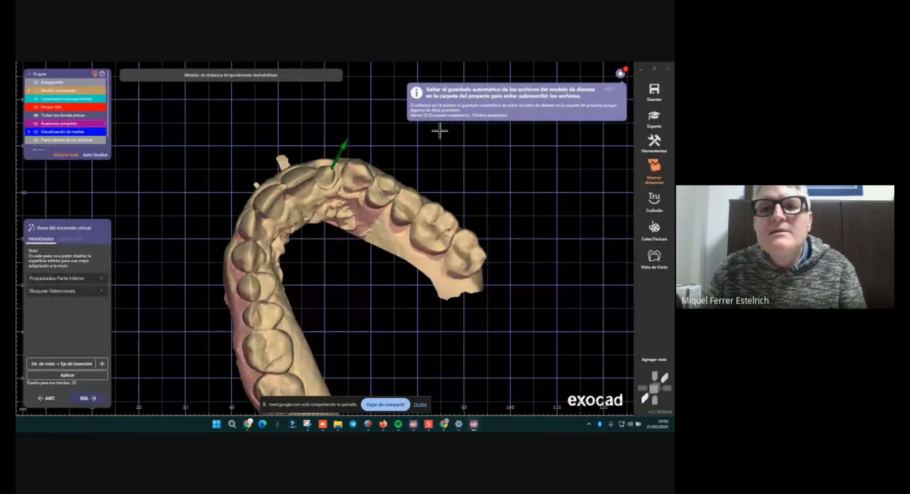
- Set the insertion axis of the wax-up base from an occlusal view onto the socket of tooth 22
right_click_drag(352, 214, 355, 268)
scroll(347, 267, "up", 2)
middle_click_drag(355, 269, 405, 204)
right_click_drag(405, 204, 405, 204)
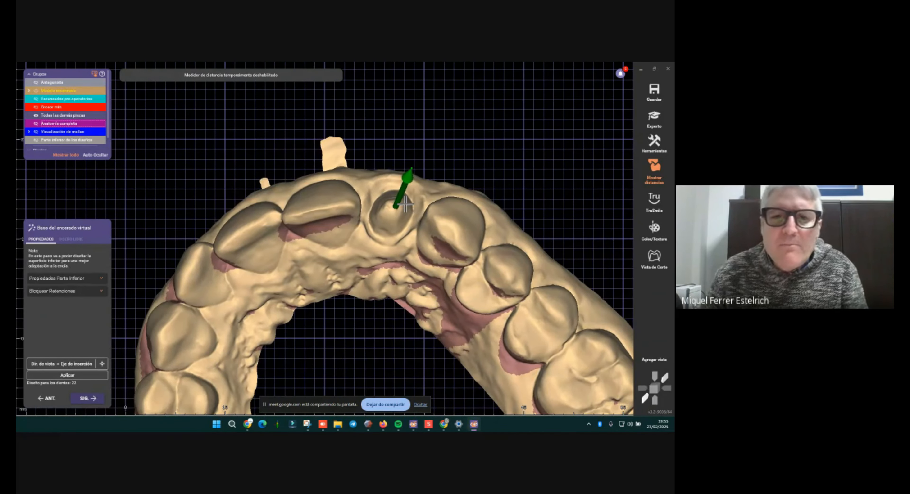
scroll(396, 203, "up", 5)
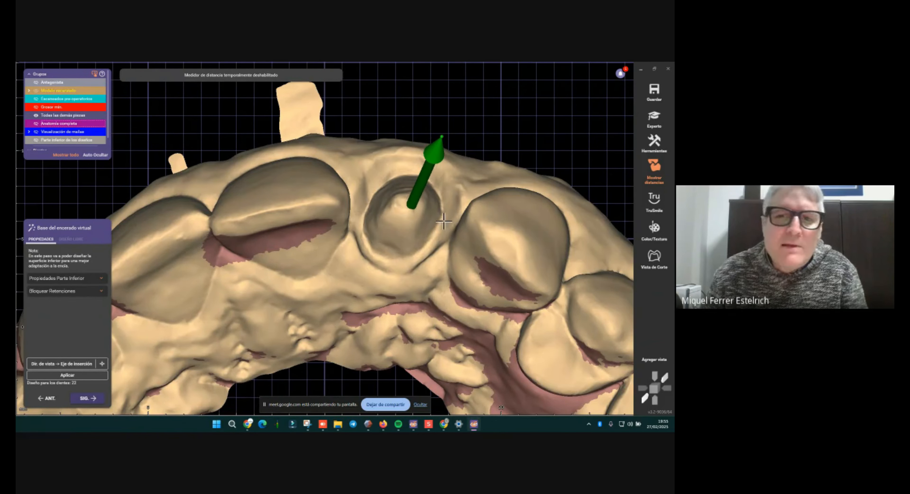
left_click(65, 363)
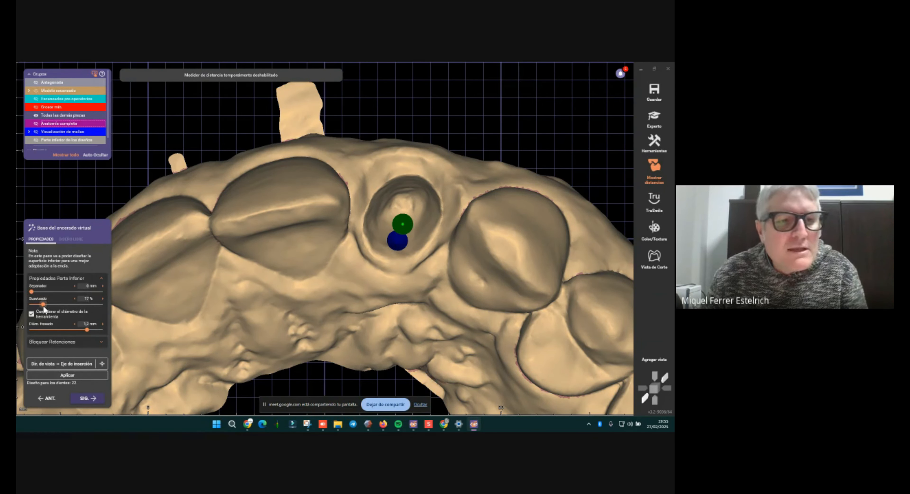
- Disable the milling tool diameter compensation, set spacer to 0 mm and smoothing to 0 %, and calculate the wax-up base
left_click(31, 313)
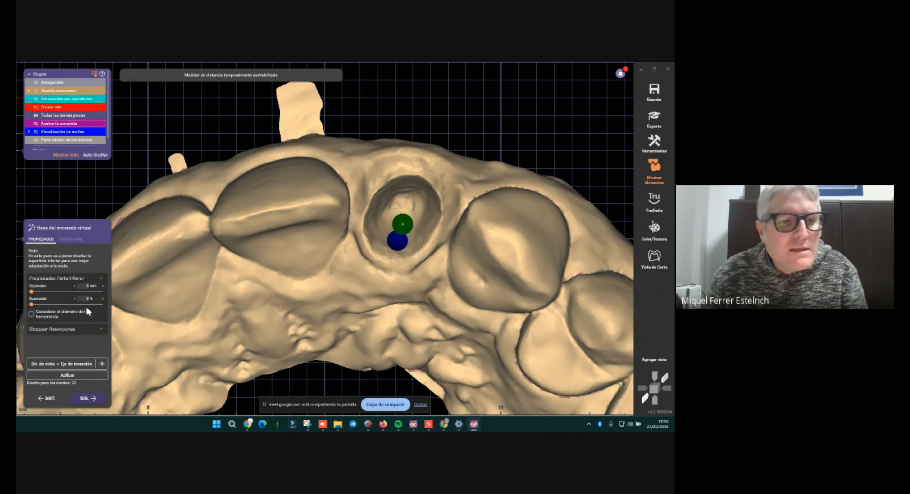
left_click(61, 372)
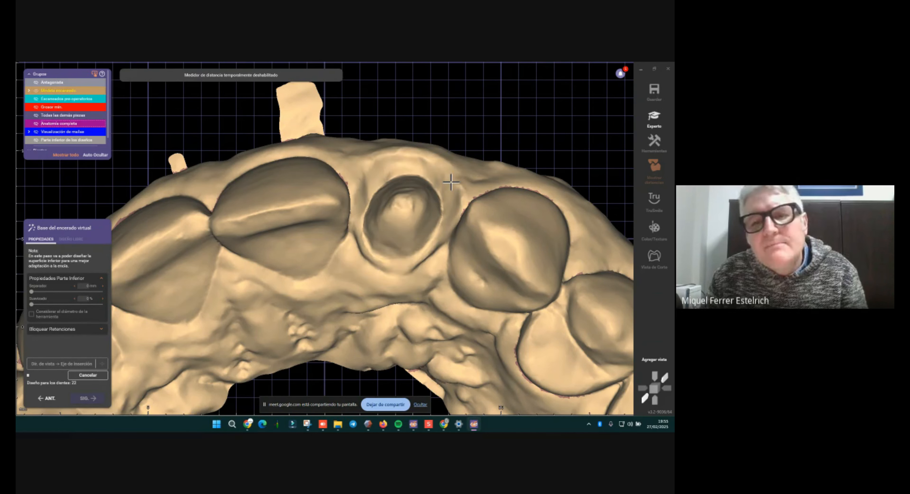
mouse_move(36, 96)
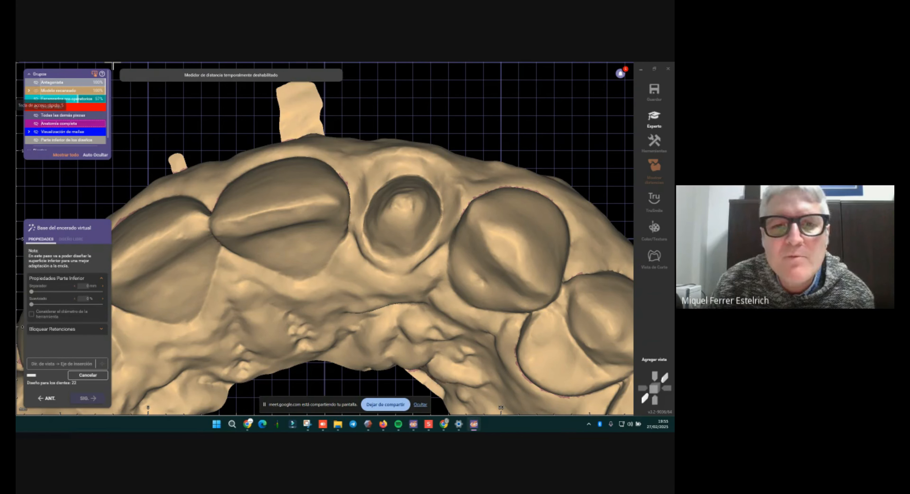
right_click_drag(113, 63, 278, 191)
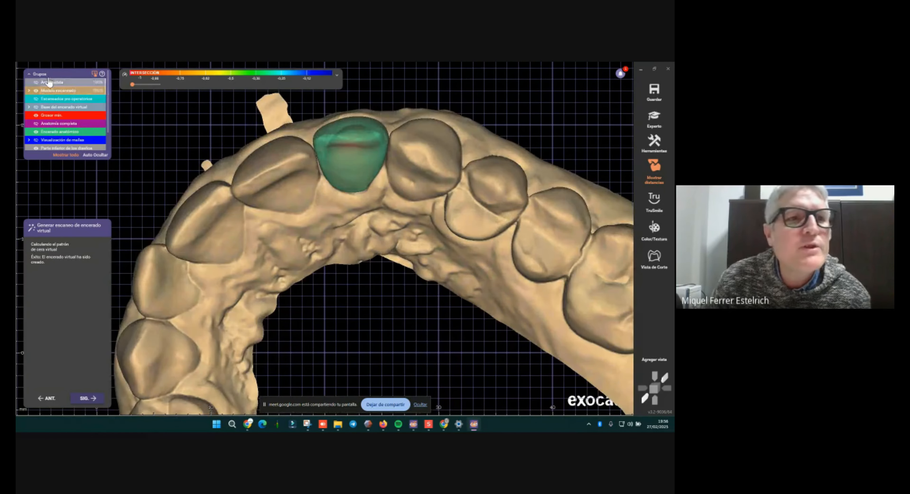
- Hide the scanned model and show only the virtual wax-up base around tooth 22
left_click(36, 90)
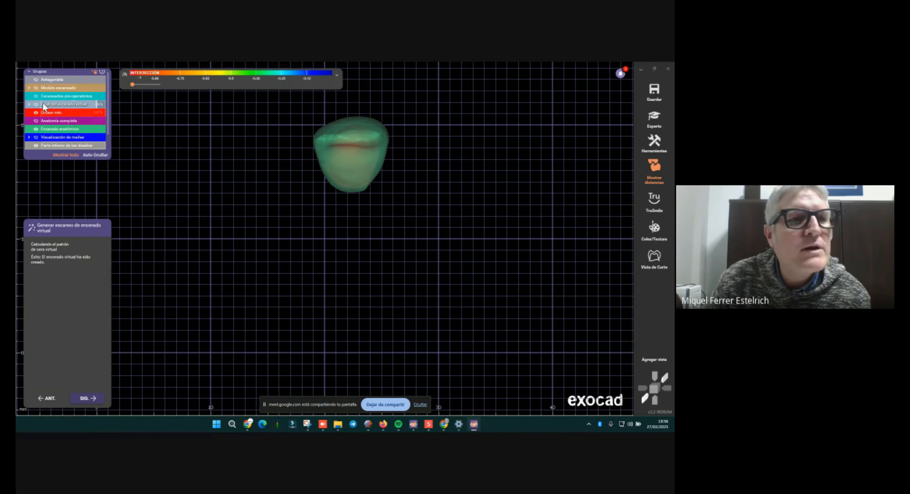
left_click(44, 113)
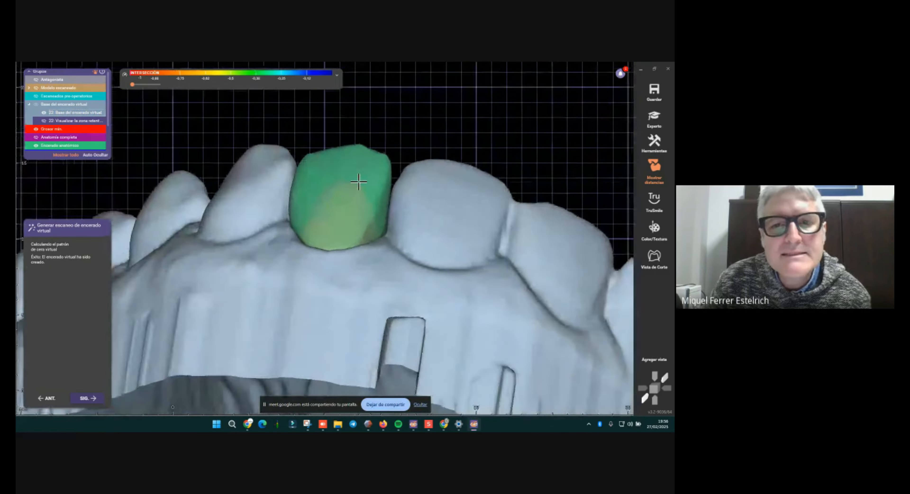
scroll(402, 248, "up", 5)
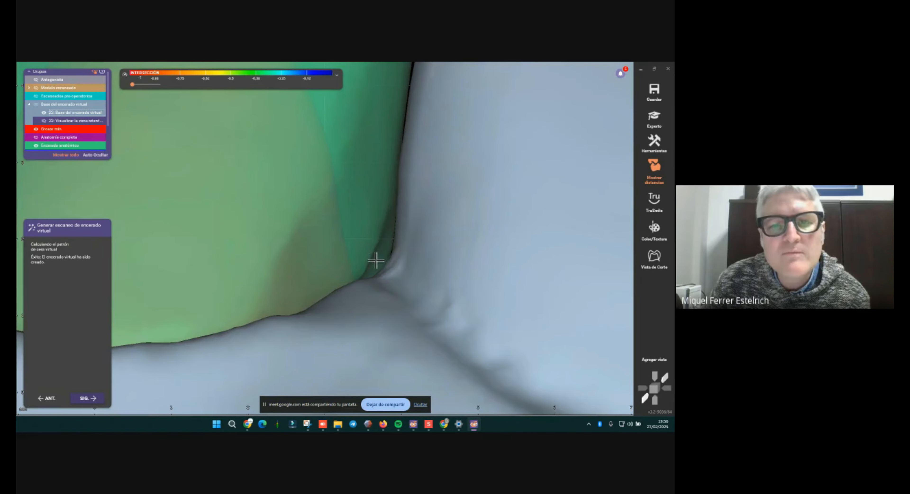
scroll(376, 261, "down", 4)
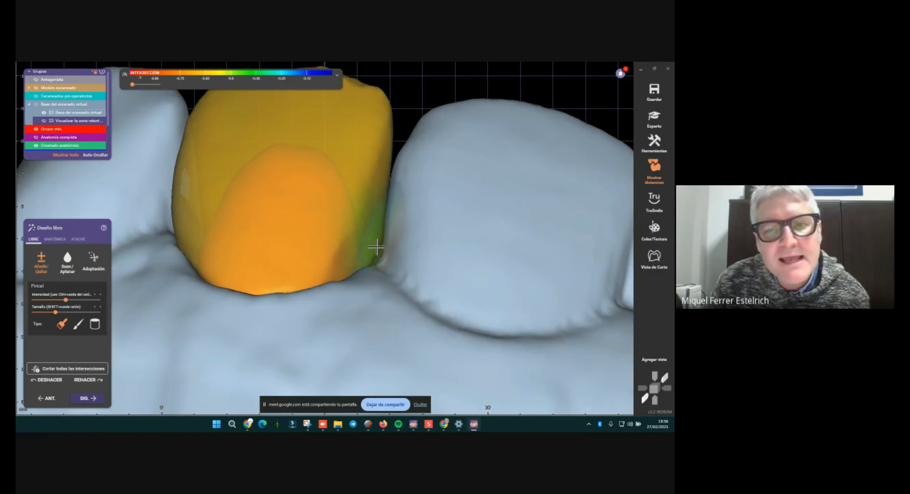
- Examine the cervical edge and proximal contacts of tooth 22 against the wax-up base from the labial, incisal and lingual sides
mouse_move(376, 247)
right_mouse_down()
mouse_move(388, 242)
mouse_move(380, 326)
mouse_move(359, 313)
mouse_move(432, 185)
mouse_move(361, 215)
mouse_move(341, 242)
mouse_move(451, 252)
right_mouse_up()
scroll(380, 327, "up", 2)
scroll(384, 211, "up", 3)
scroll(387, 212, "up", 1)
scroll(385, 202, "down", 3)
scroll(451, 252, "down", 2)
right_click_drag(360, 224, 463, 191)
scroll(343, 230, "down", 4)
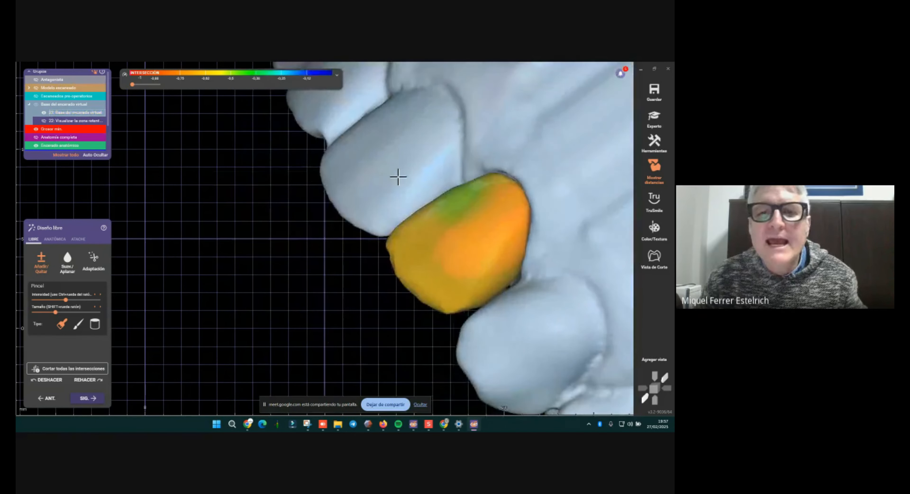
right_click_drag(274, 188, 296, 197)
right_click_drag(349, 204, 321, 266)
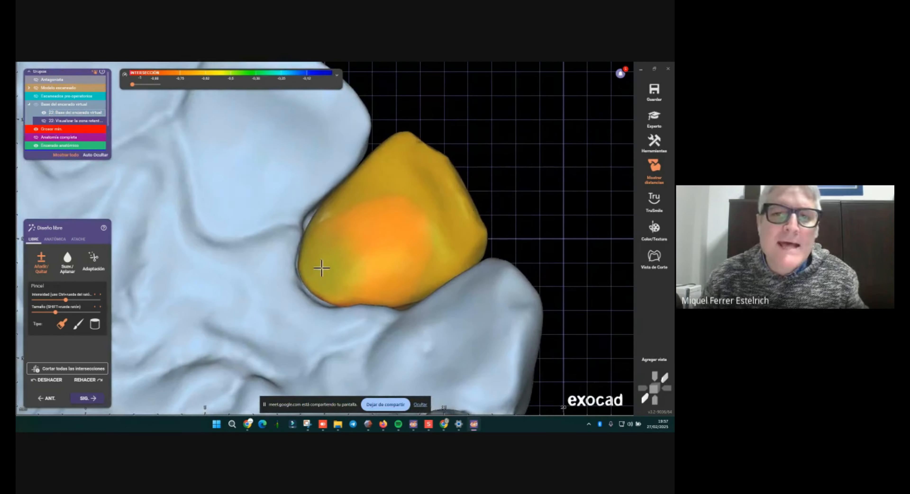
- Switch free design to the anatomic Cusp preset and examine where tooth 22 penetrates the underside of the wax-up base
left_click(53, 239)
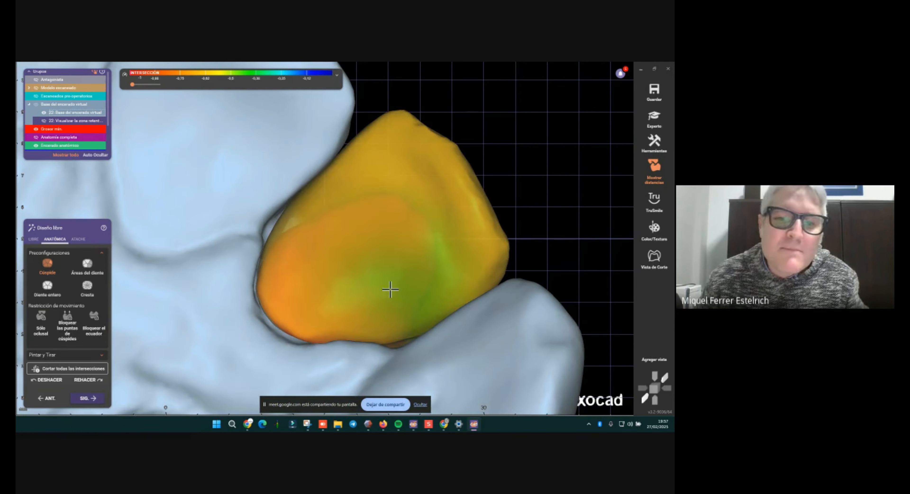
right_click_drag(409, 330, 385, 287)
scroll(386, 286, "down", 2)
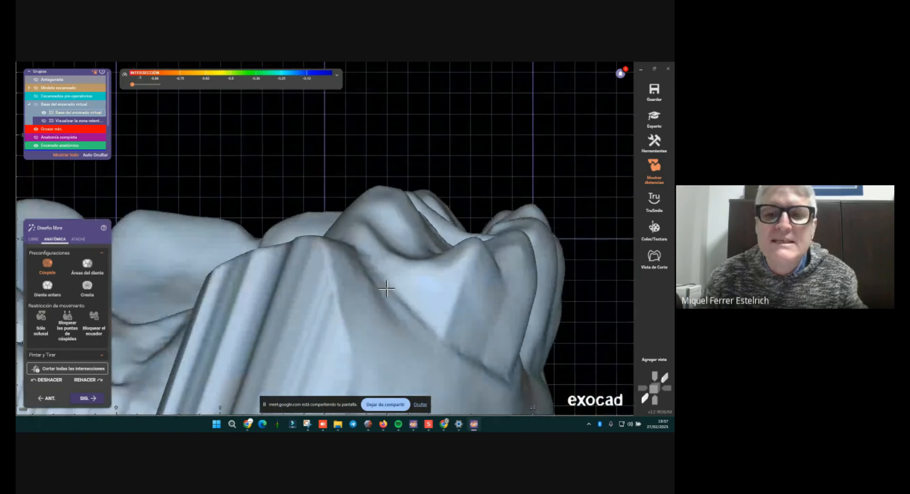
scroll(449, 287, "down", 2)
right_click_drag(450, 287, 449, 310)
scroll(449, 310, "up", 2)
scroll(442, 307, "up", 5)
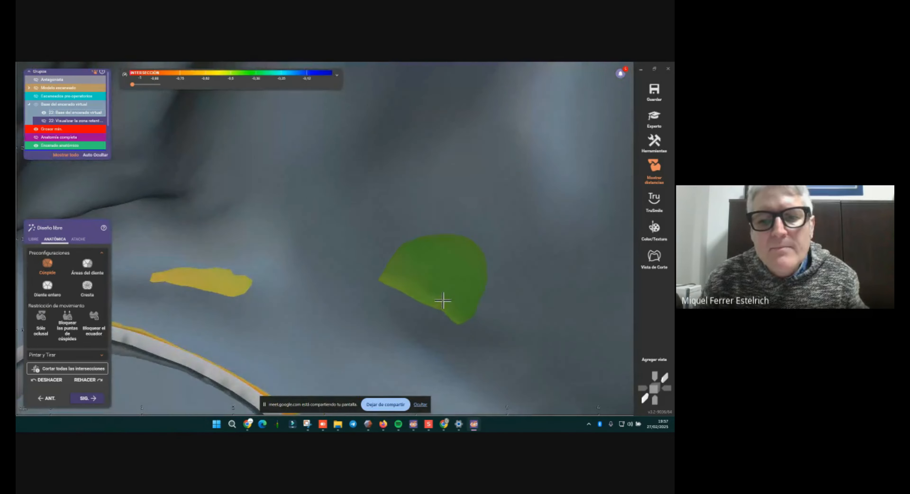
- Open a section view and place the cut plane through the area where tooth 22 pierces the underside of the base
left_click(654, 259)
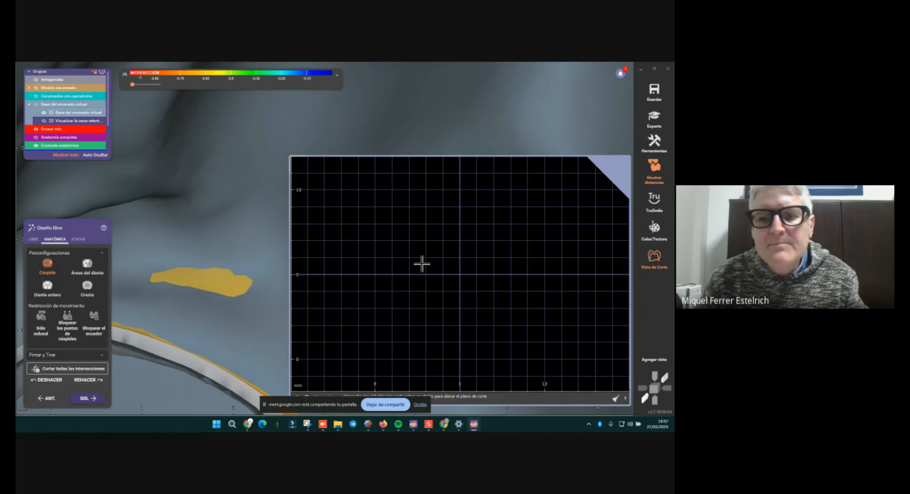
left_click(208, 229)
scroll(203, 223, "down", 3)
right_click_drag(203, 223, 235, 184)
left_click(235, 185)
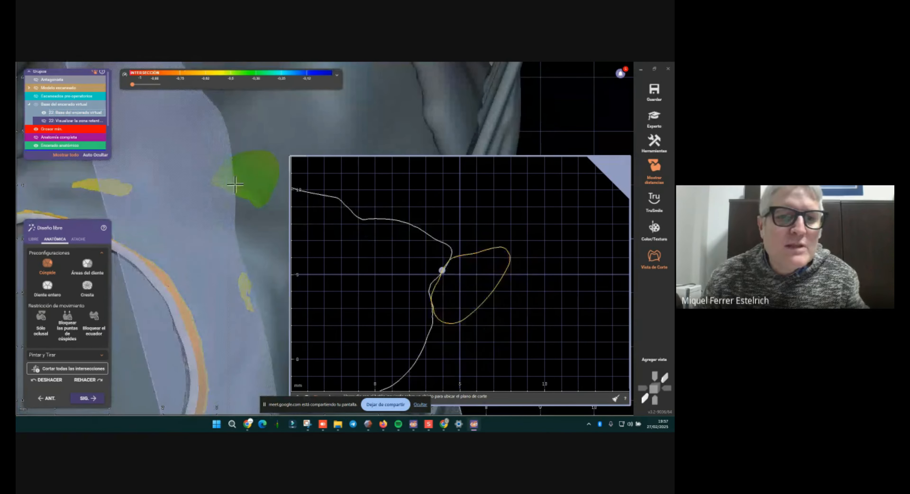
- Reposition the cut plane across a penetrating area and measure the distance between the crown and base outlines in the section
left_click(249, 205)
scroll(180, 258, "down", 2)
right_click_drag(180, 258, 141, 297)
left_click_drag(146, 309, 202, 298)
scroll(396, 303, "up", 10)
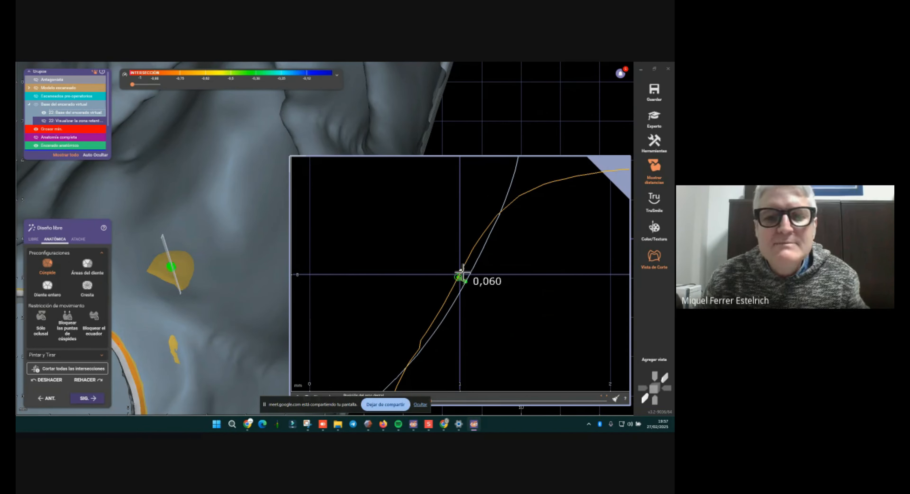
scroll(244, 231, "down", 6)
right_click_drag(244, 231, 255, 300)
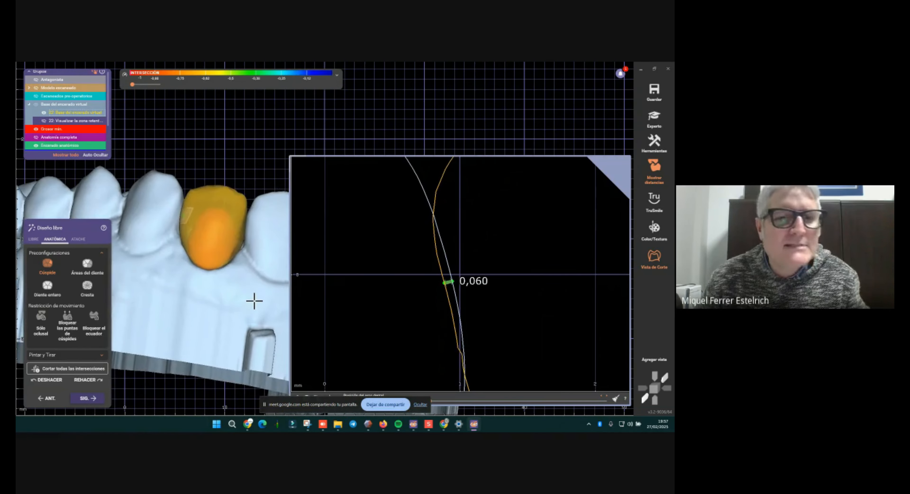
right_click_drag(236, 266, 247, 262)
scroll(241, 256, "down", 4)
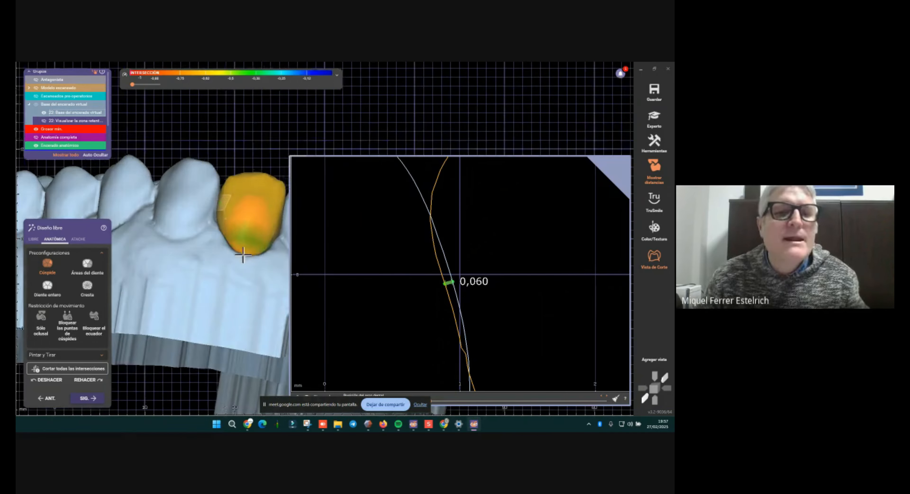
- Close the section view and finish free design so the tooth 22 restoration is merged and saved
right_click_drag(207, 284, 191, 300)
left_click(656, 256)
scroll(363, 250, "down", 3)
right_click_drag(363, 250, 142, 414)
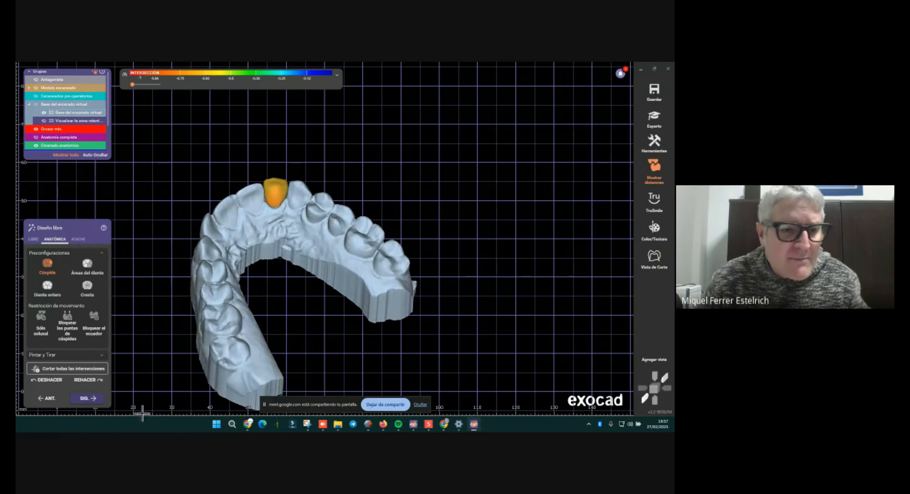
left_click(92, 399)
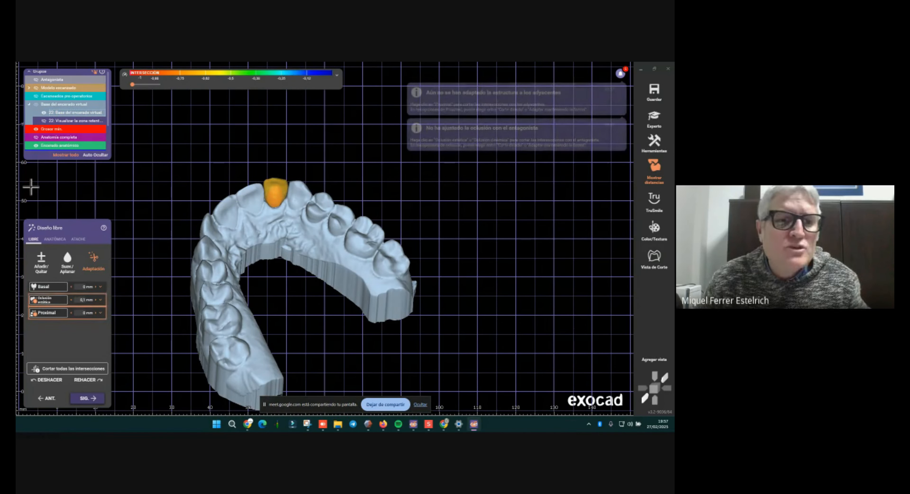
right_click_drag(247, 265, 249, 262)
right_click_drag(228, 209, 228, 171)
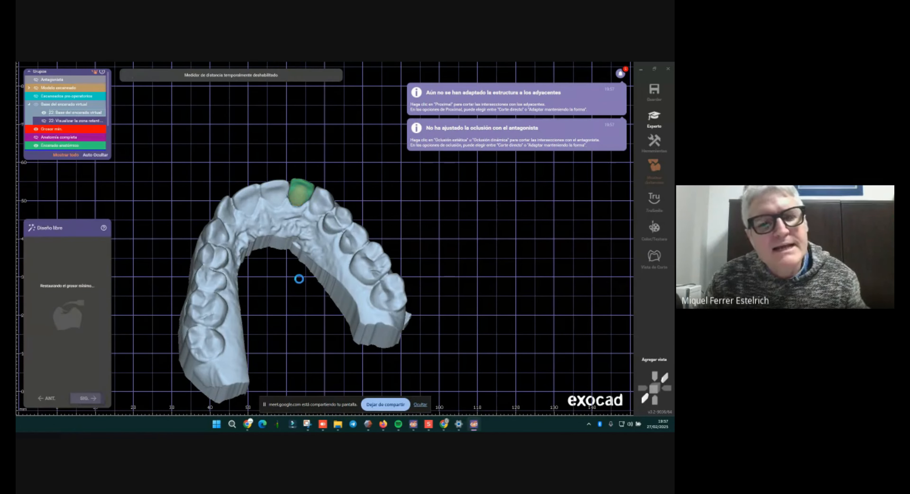
scroll(327, 199, "up", 3)
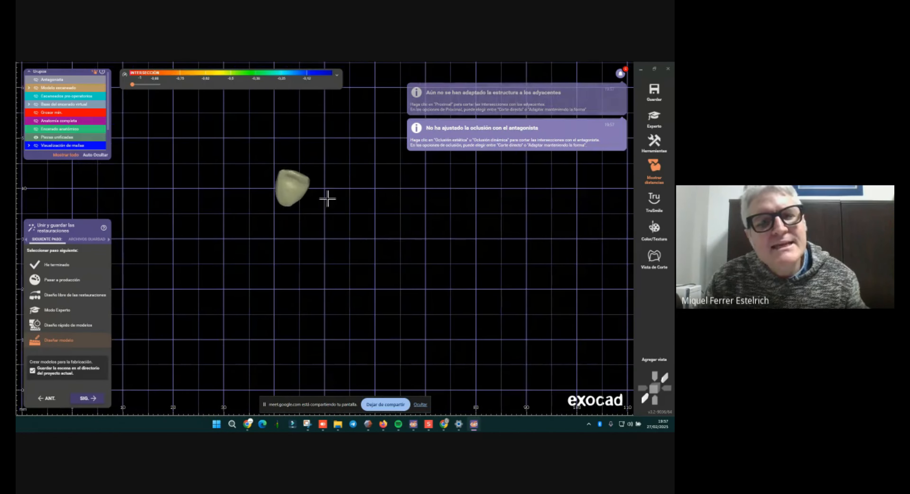
- Display the merged tooth 22 wax-up as a wireframe, with its cervical opening in view
right_click_drag(308, 191, 293, 192)
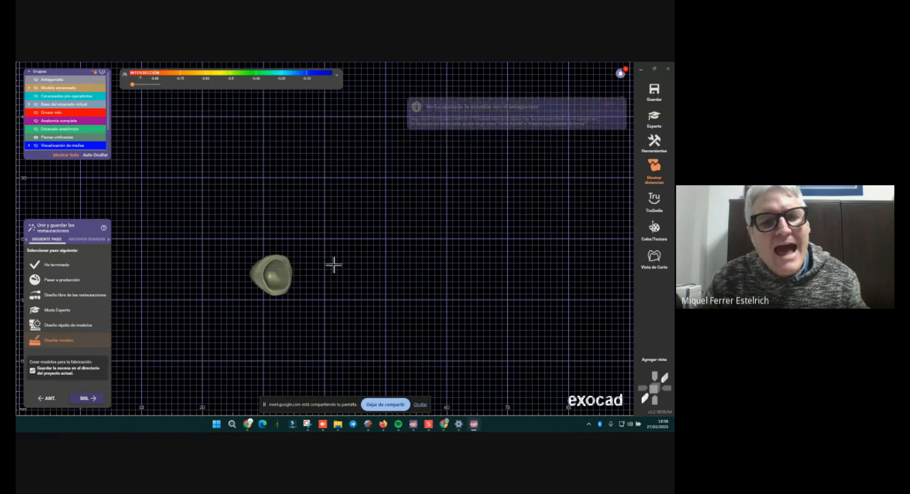
scroll(333, 264, "up", 8)
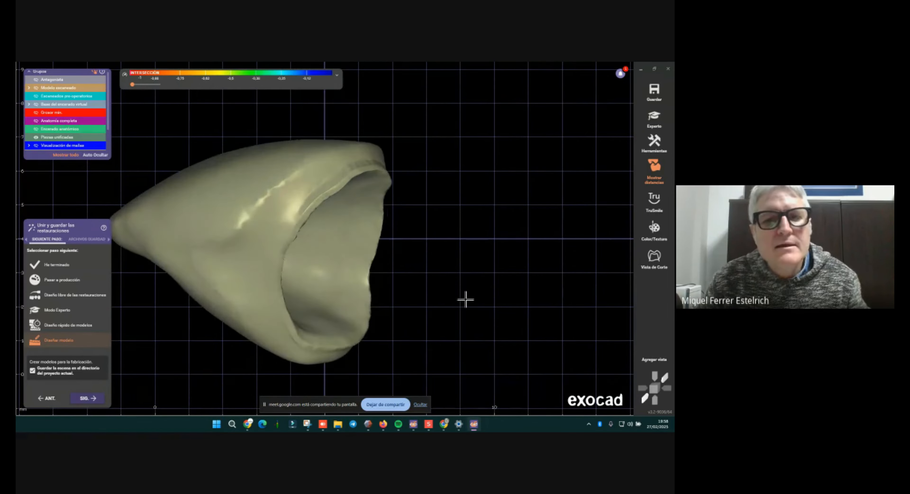
scroll(309, 201, "up", 6)
right_click(317, 171)
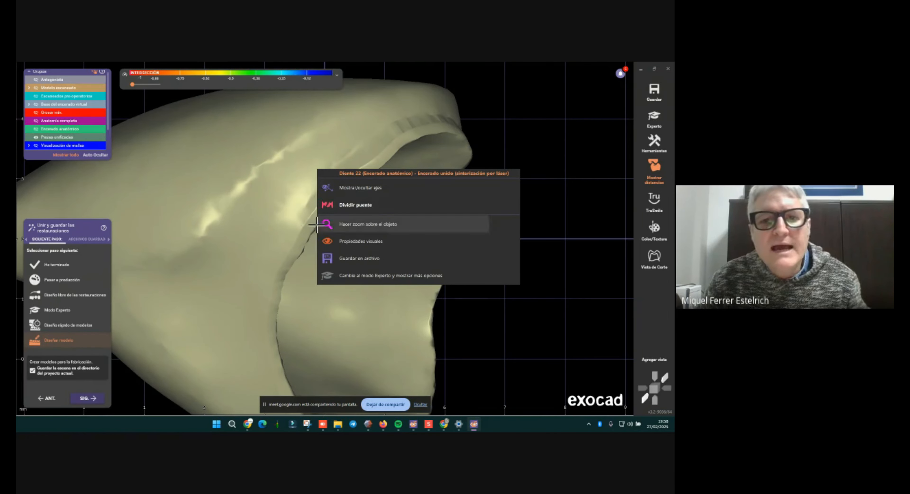
mouse_move(385, 241)
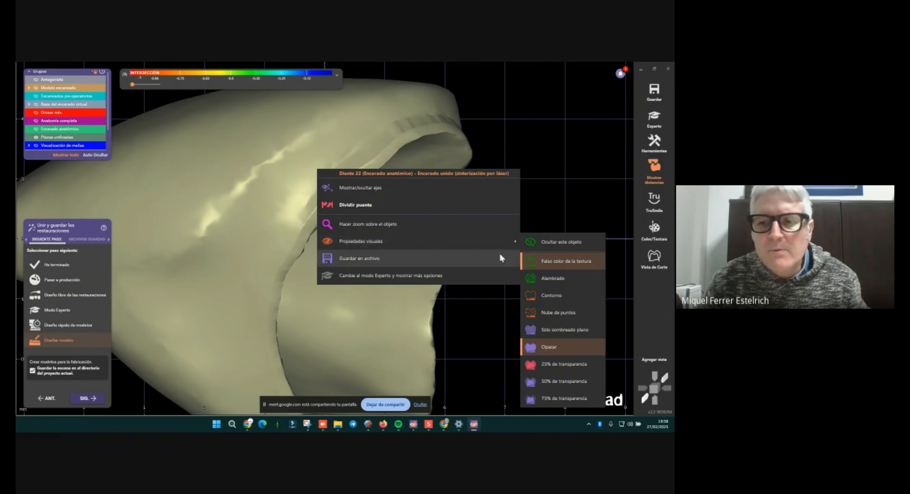
left_click(550, 279)
- Examine the mesh triangulation along the cervical margin and outer surface of the tooth 22 crown
scroll(312, 211, "up", 4)
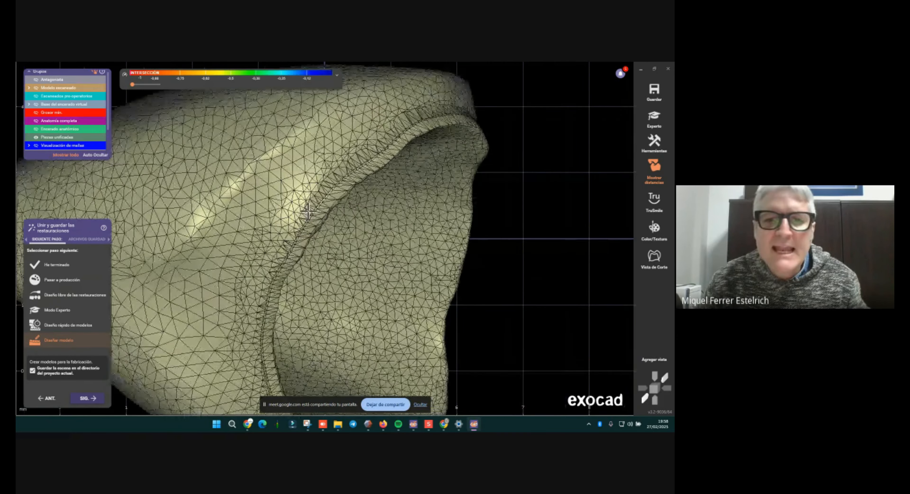
scroll(312, 210, "down", 6)
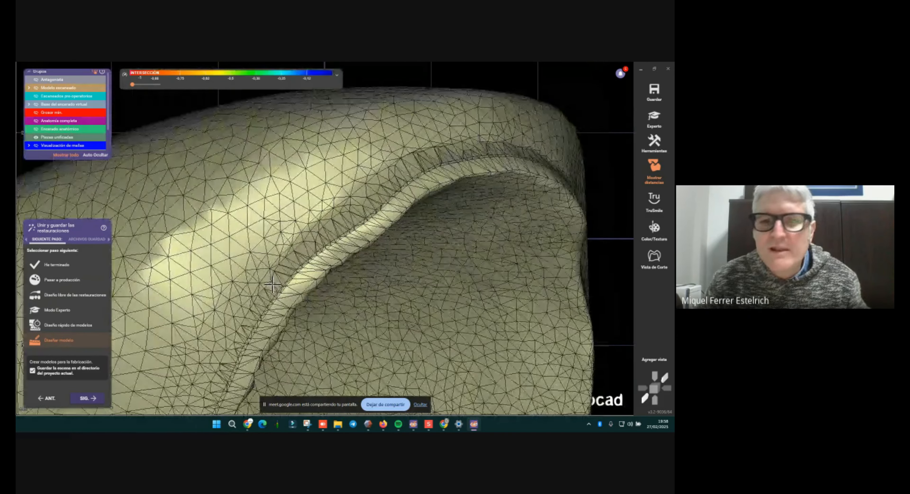
right_click_drag(289, 275, 333, 239)
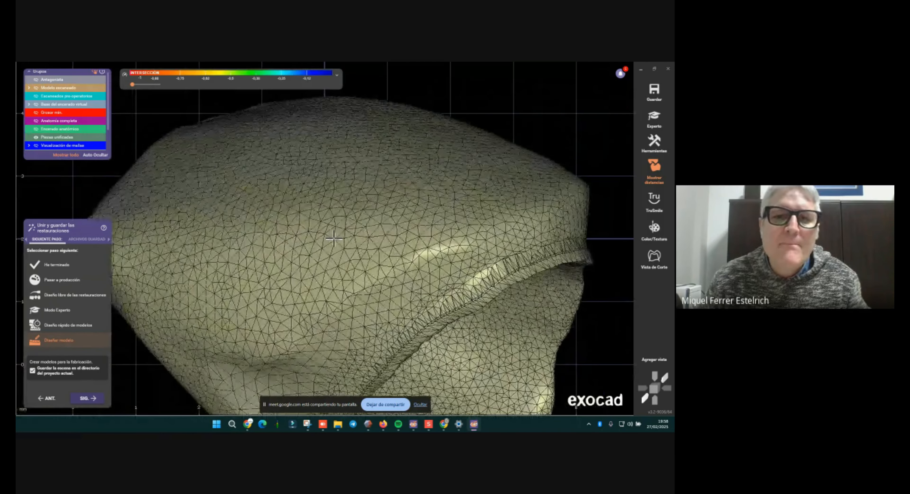
scroll(313, 193, "down", 2)
right_click_drag(395, 254, 356, 217)
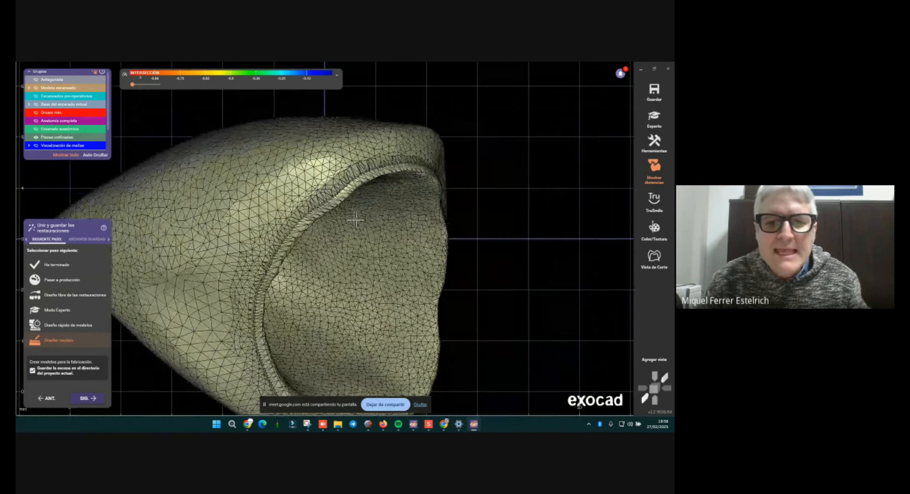
scroll(330, 212, "up", 4)
scroll(330, 212, "up", 3)
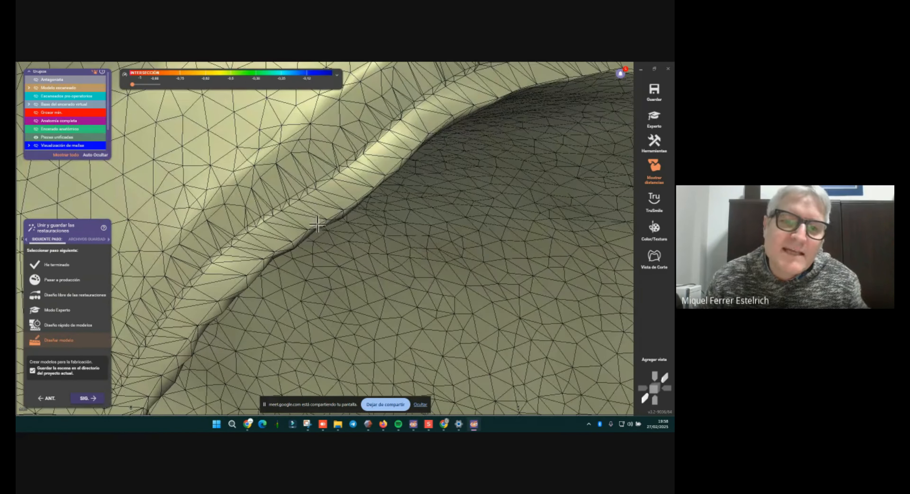
scroll(317, 224, "down", 5)
right_click_drag(317, 224, 422, 201)
scroll(445, 106, "down", 3)
scroll(421, 208, "up", 2)
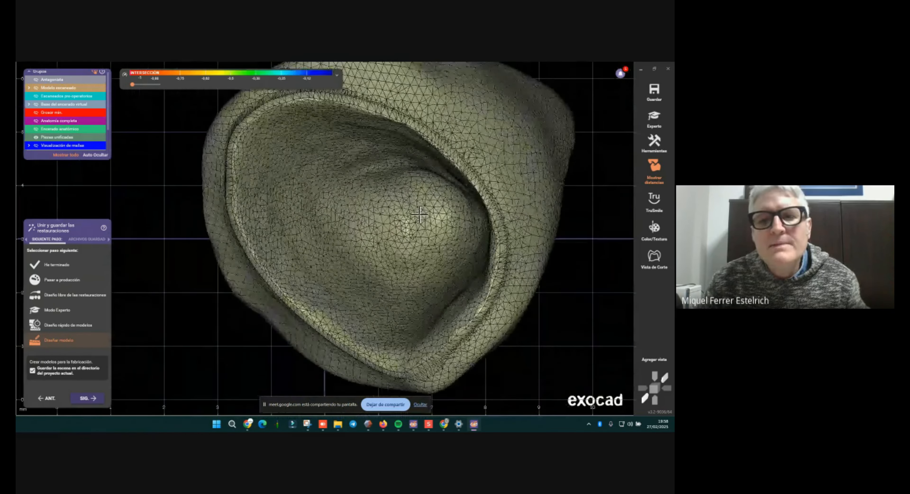
- Examine the crown's inner surface and the width of its margin band around the whole opening at close range
scroll(420, 215, "up", 2)
middle_click_drag(485, 262, 493, 199)
right_click_drag(493, 199, 536, 67)
right_click_drag(339, 269, 248, 247)
scroll(176, 232, "up", 3)
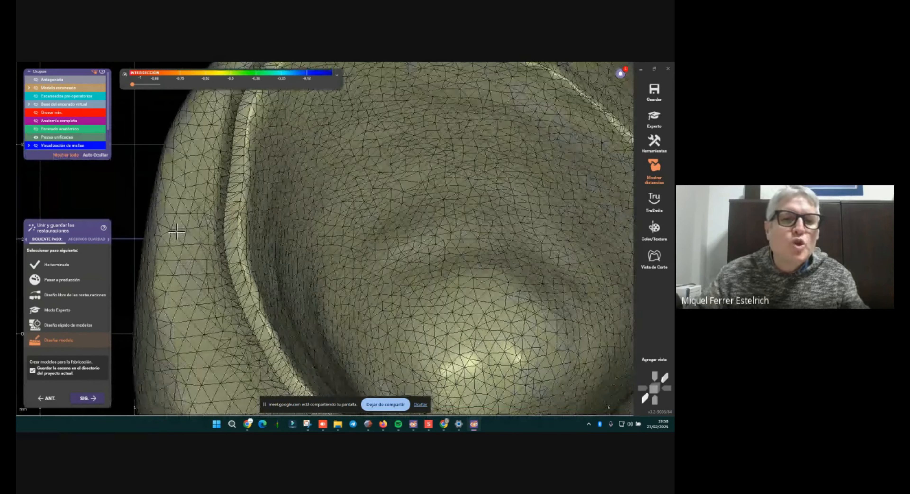
scroll(191, 207, "up", 1)
right_click_drag(197, 190, 273, 297)
scroll(295, 228, "up", 1)
scroll(313, 223, "up", 1)
scroll(321, 233, "down", 2)
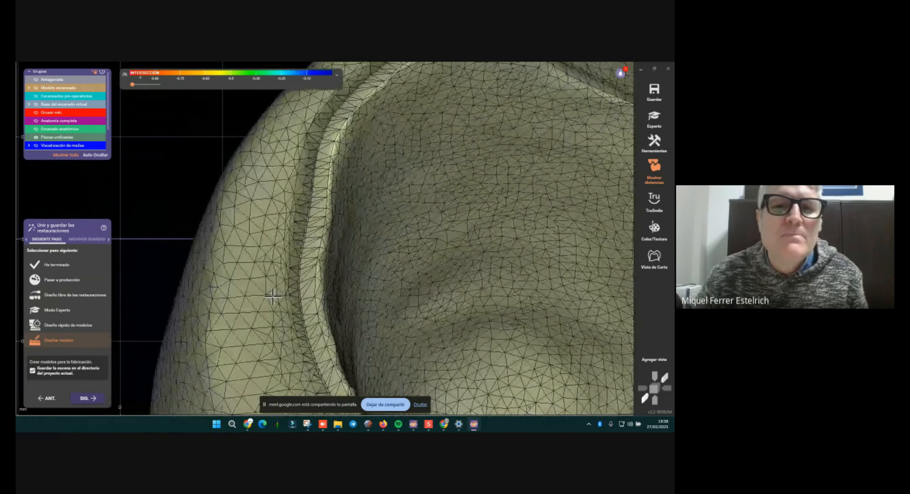
scroll(321, 215, "down", 4)
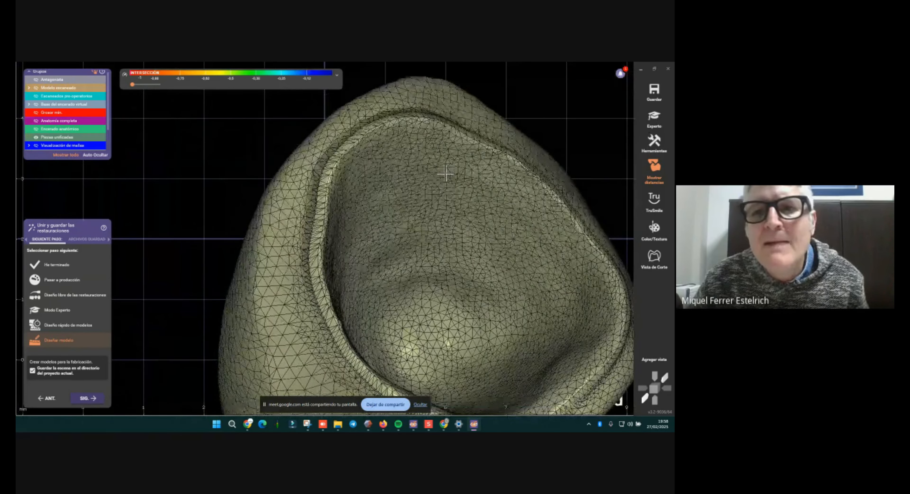
scroll(446, 173, "down", 5)
right_click_drag(446, 174, 354, 234)
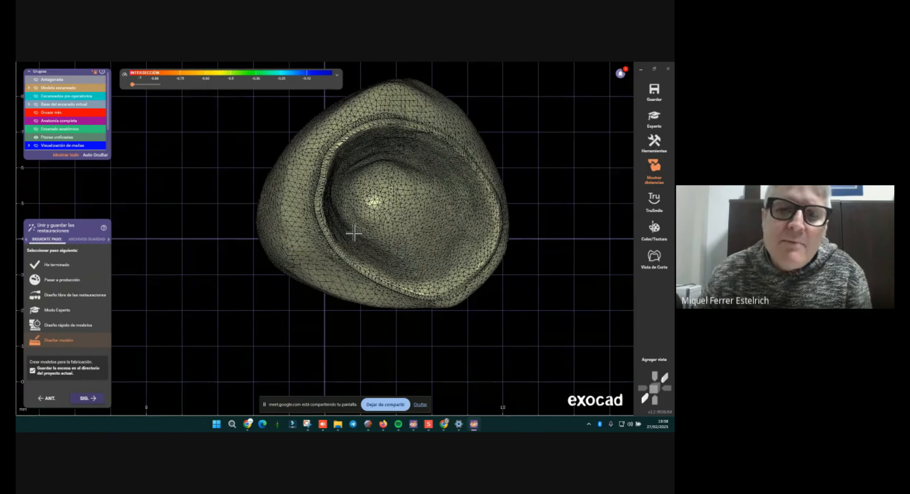
scroll(354, 233, "up", 6)
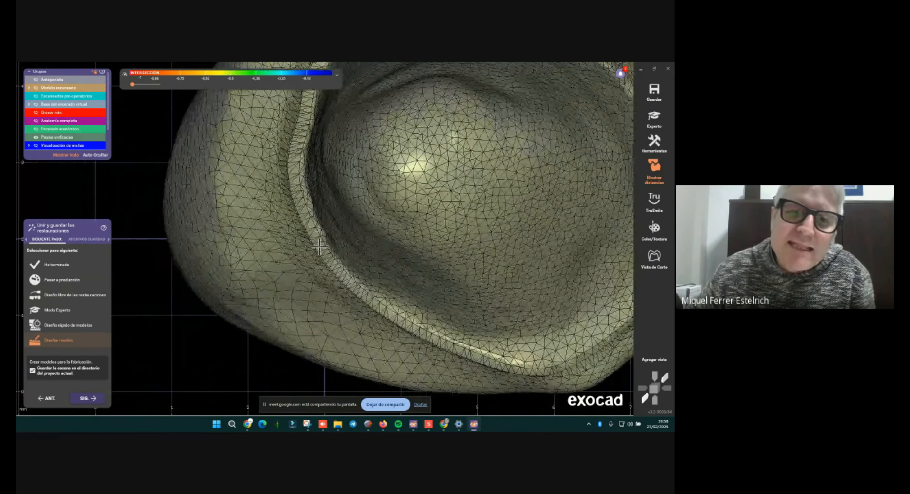
right_click_drag(301, 220, 300, 262)
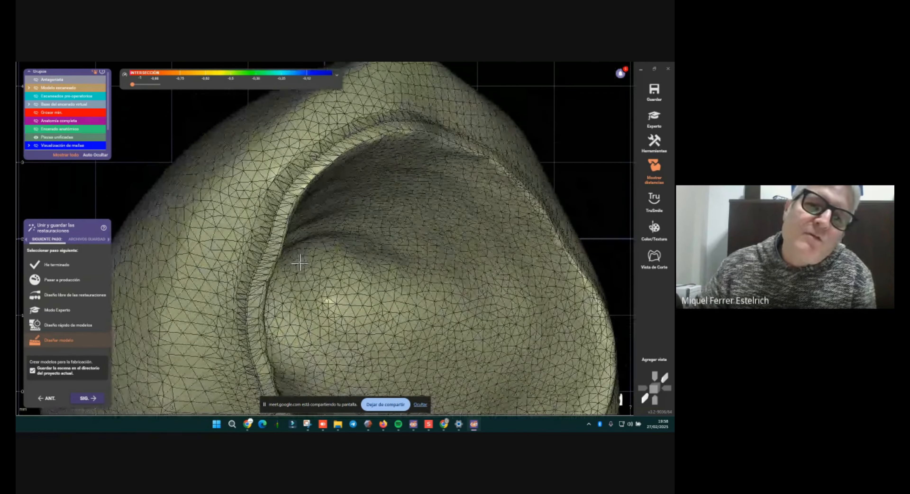
scroll(345, 197, "down", 5)
right_click_drag(345, 197, 341, 231)
scroll(341, 233, "up", 5)
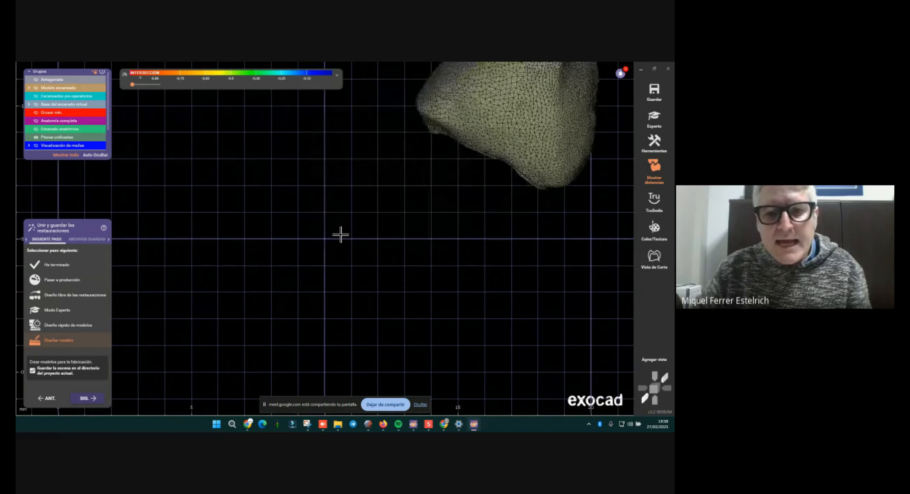
- Switch to exocad DentalDB, open the project folder and view the Maxillary-22 scan file in 3Shape 3D Viewer
mouse_move(417, 428)
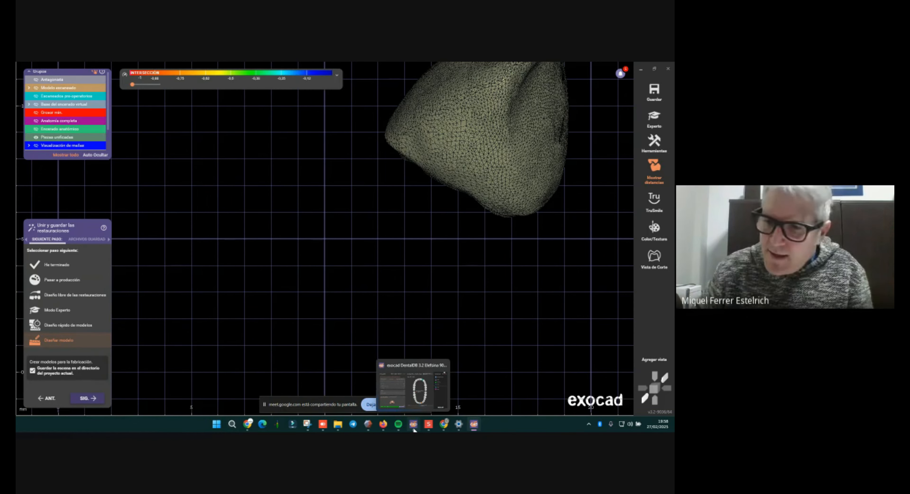
left_click(414, 425)
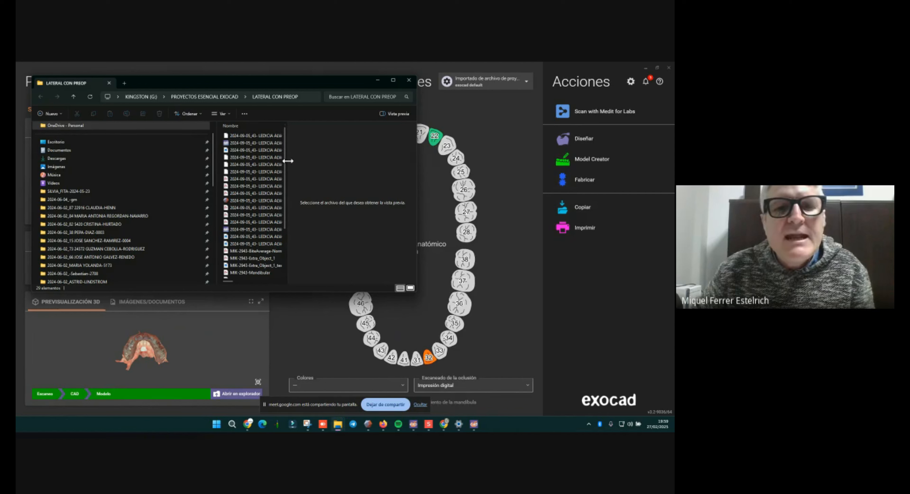
left_click_drag(288, 161, 325, 163)
scroll(249, 278, "down", 3)
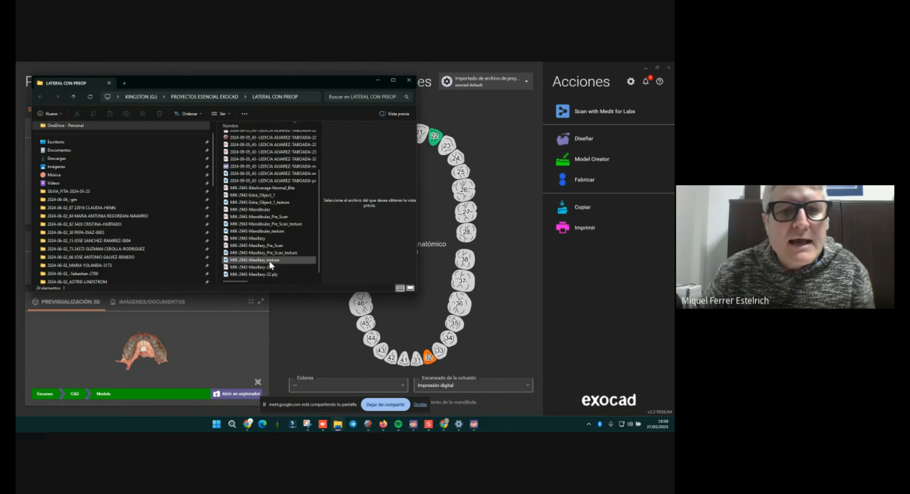
left_click(258, 267)
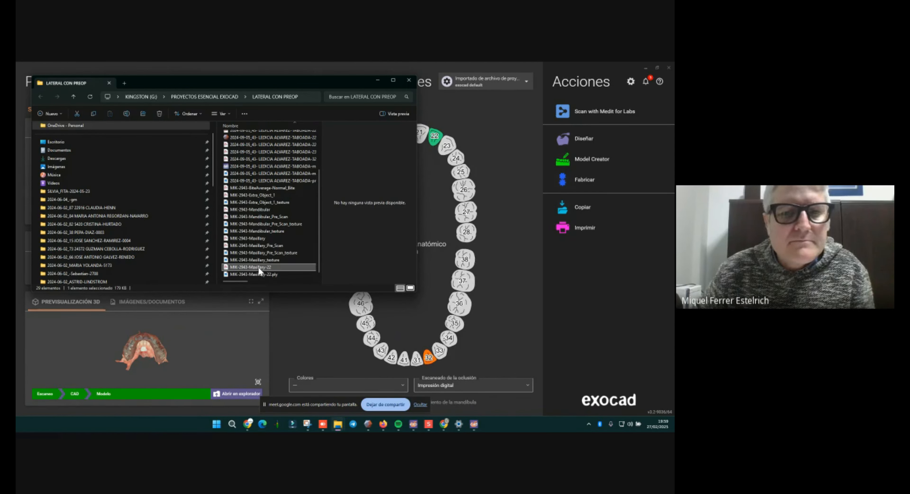
right_click(258, 267)
left_click(278, 138)
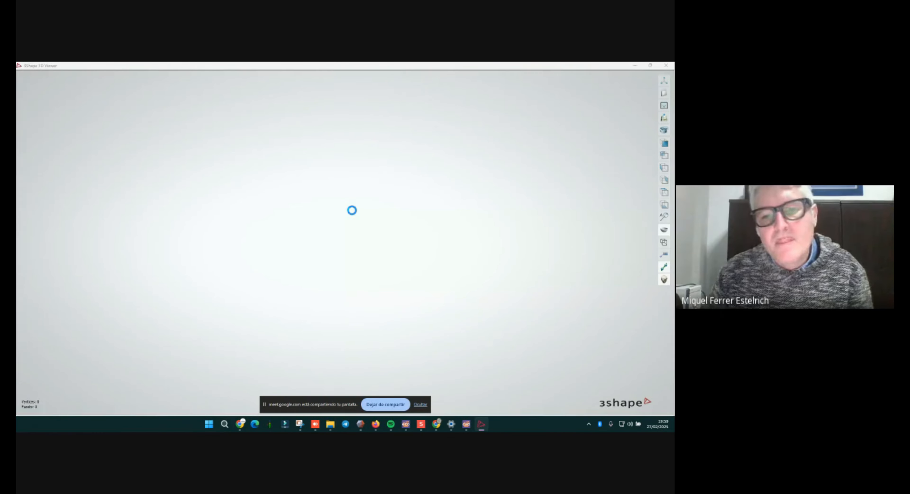
right_click_drag(352, 210, 424, 129)
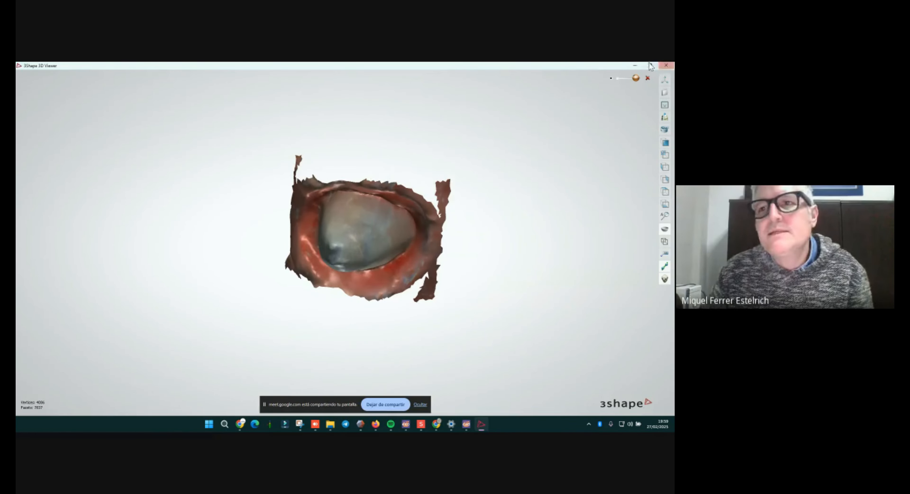
left_click(666, 65)
- Sort the maximized project folder by modification date and open the tooth 22 waxup_slm_cad file in 3Shape 3D Viewer
left_click(393, 81)
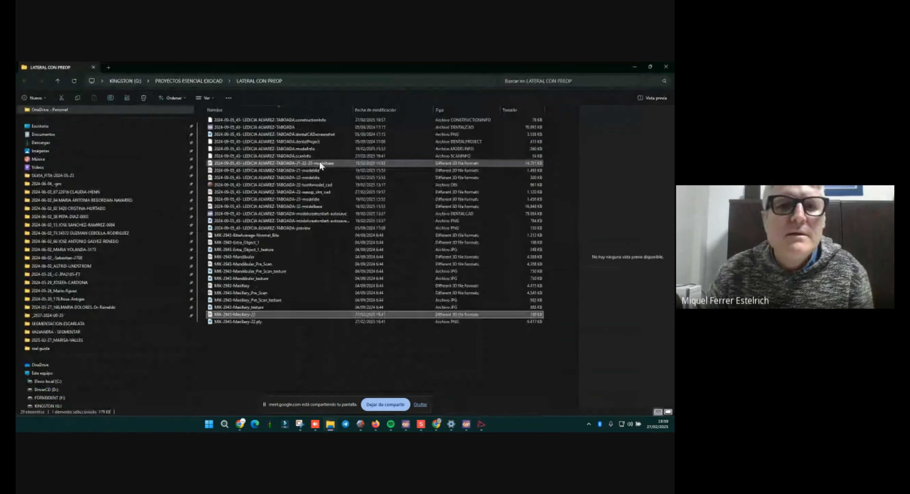
left_click(368, 110)
left_click(277, 127)
right_click(277, 130)
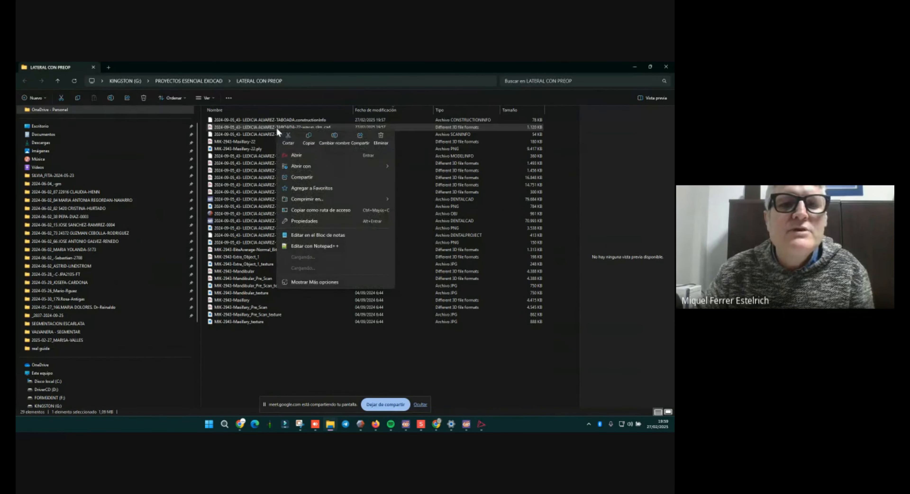
left_click(293, 153)
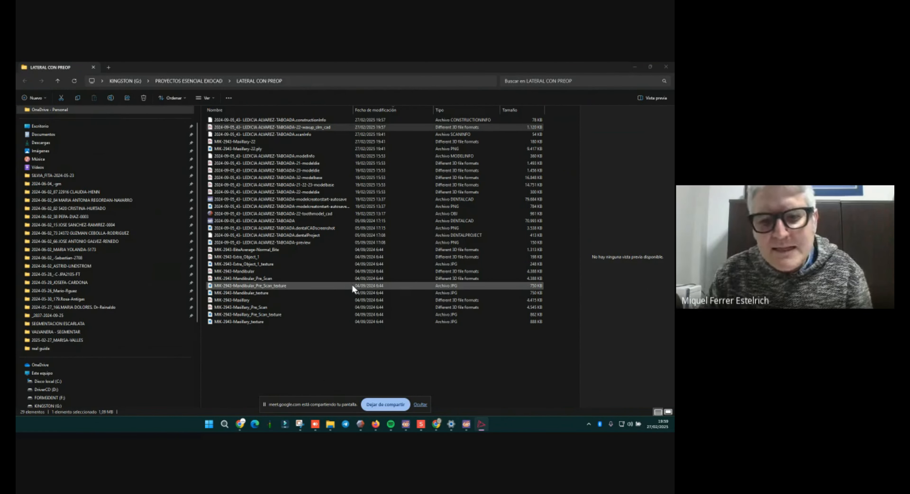
left_click(481, 424)
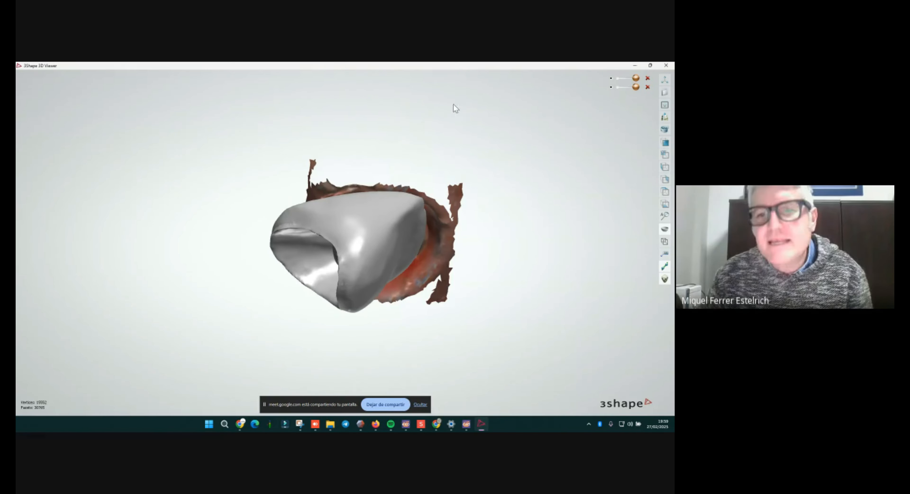
- Hide the Maxillary-22 scan to inspect the wax-up alone, and return to the exocad design window
left_click(612, 79)
right_click_drag(432, 159, 654, 111)
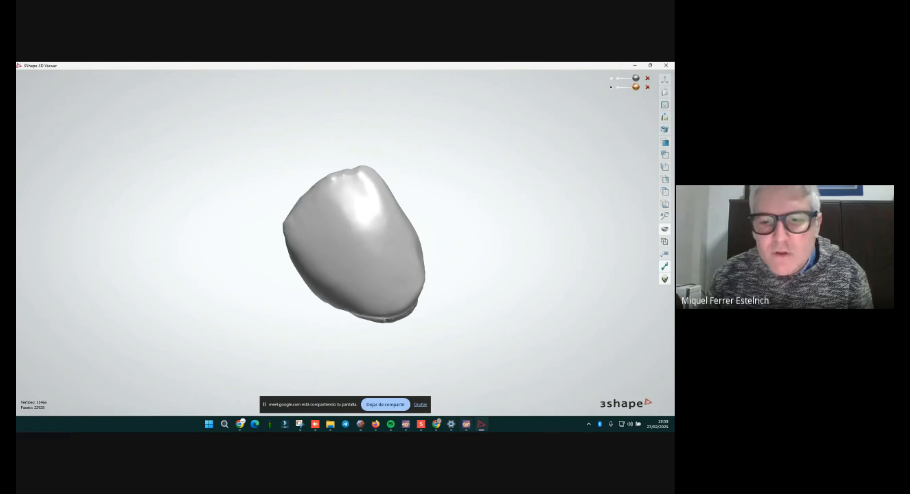
left_click(466, 425)
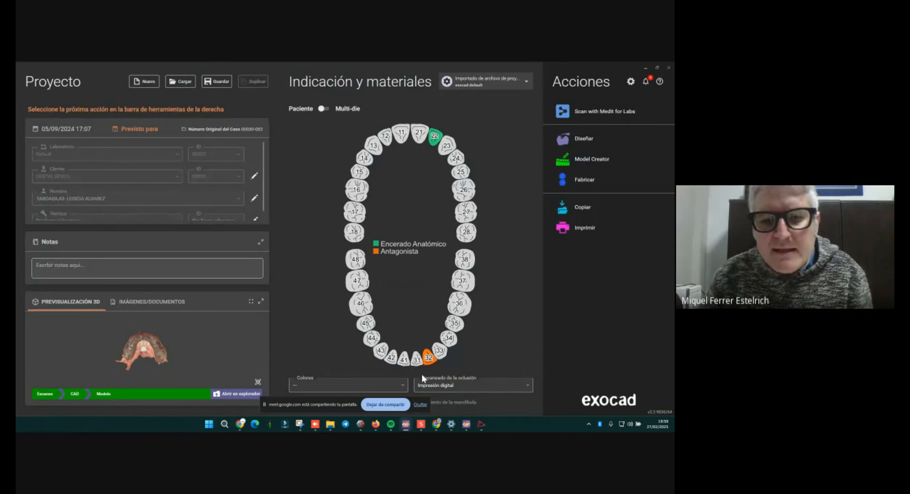
mouse_move(467, 426)
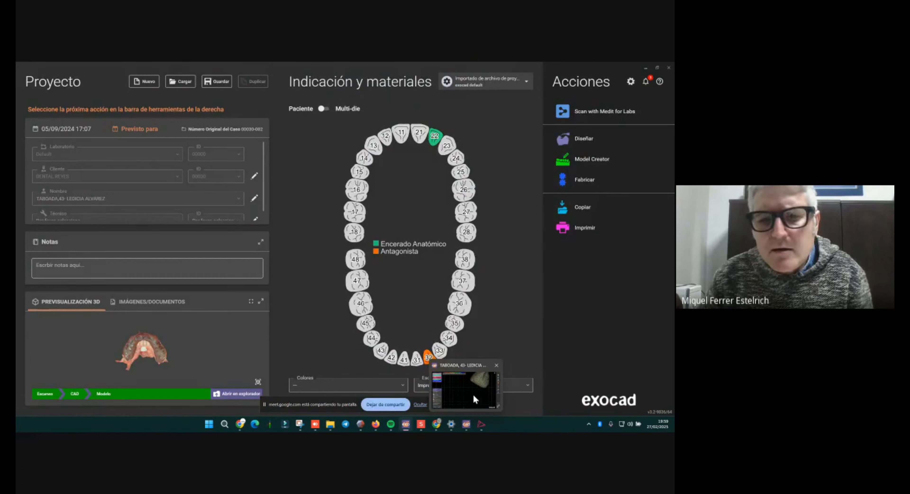
left_click(473, 393)
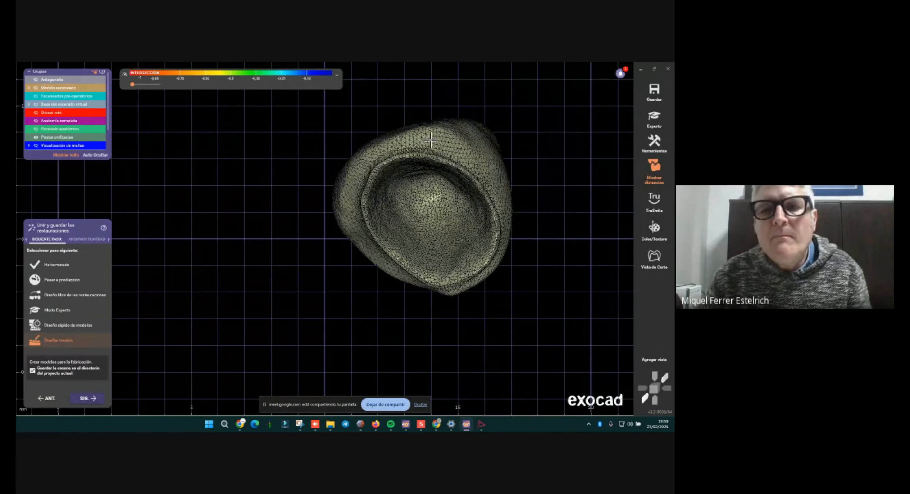
right_click(533, 109)
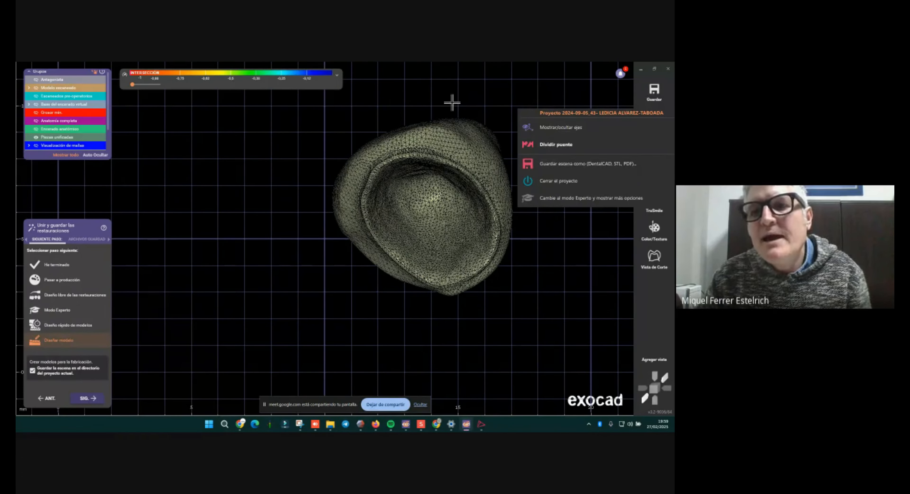
left_click(542, 165)
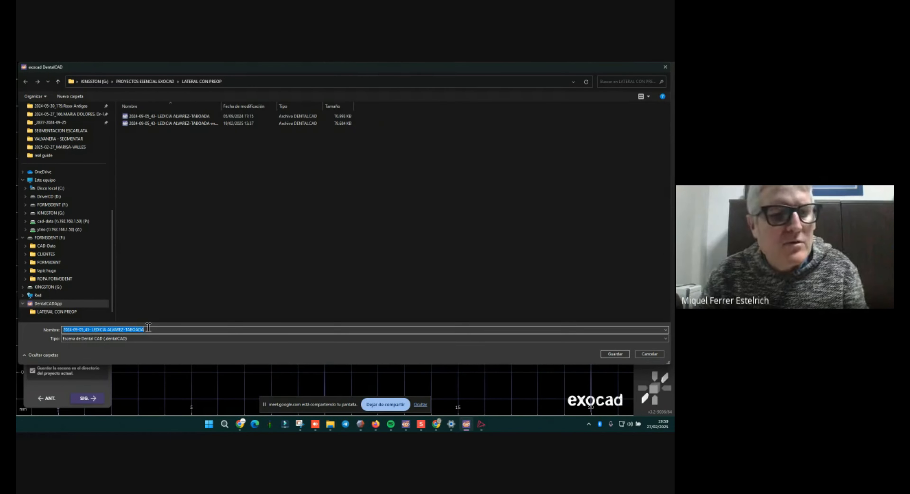
left_click(147, 329)
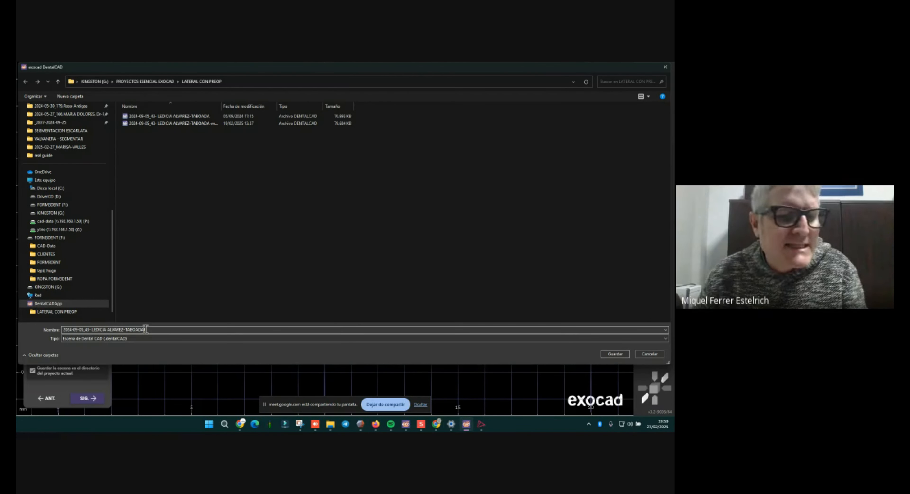
left_click(648, 355)
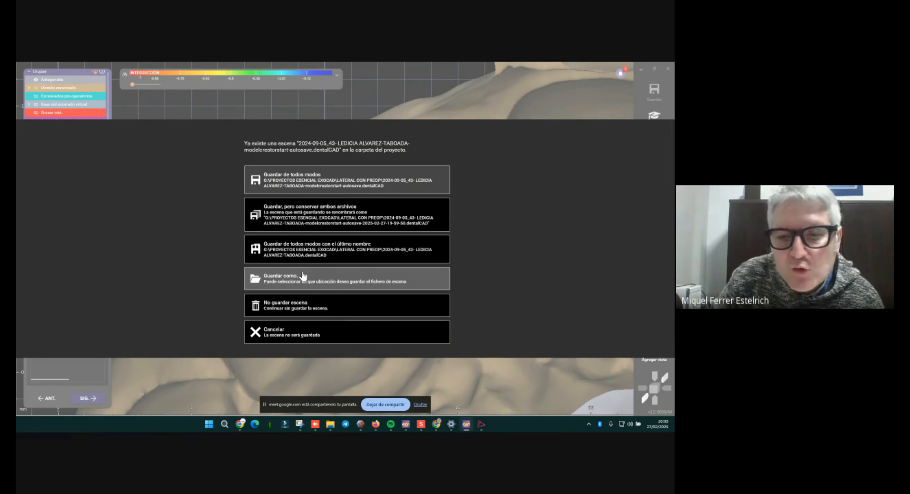
left_click(320, 334)
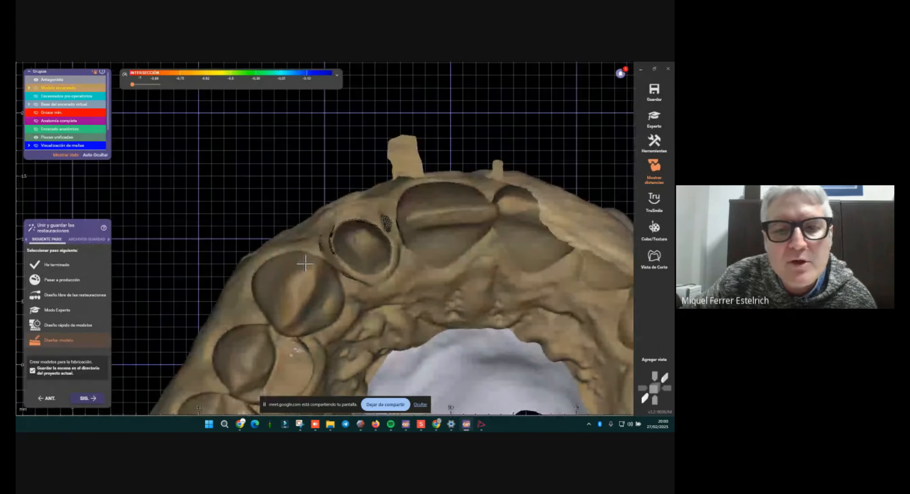
- Hide every group except the antagonist so that only the lower arch is displayed
right_click_drag(316, 283, 246, 105)
scroll(310, 201, "down", 2)
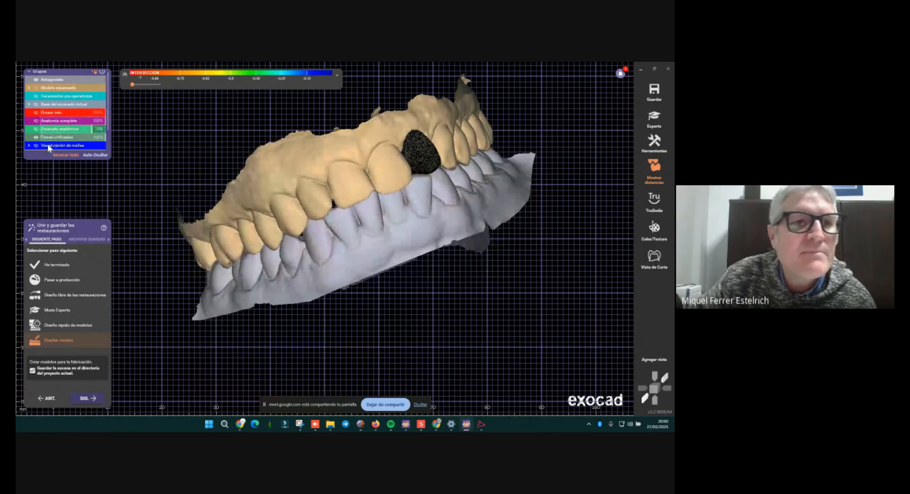
double_click(61, 155)
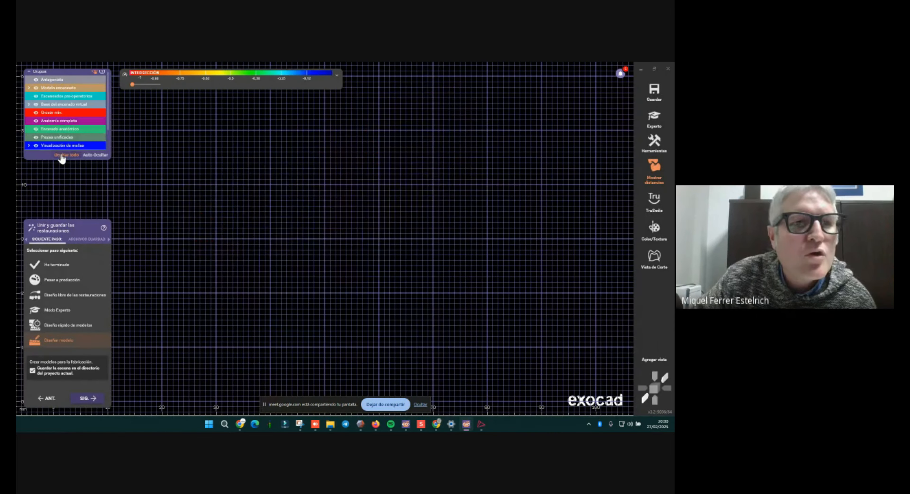
left_click(44, 79)
- Check the file formats offered for saving the antagonist mesh, and leave the dialog without saving
right_click(371, 212)
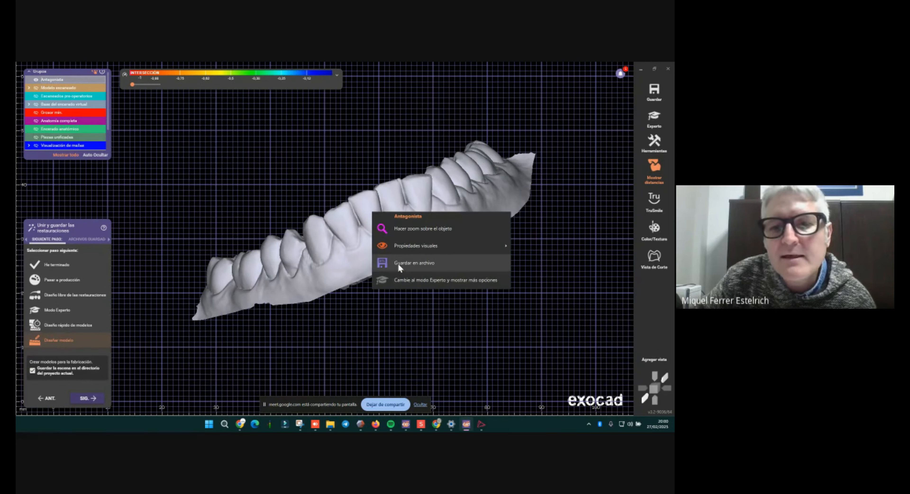
left_click(408, 263)
left_click(116, 338)
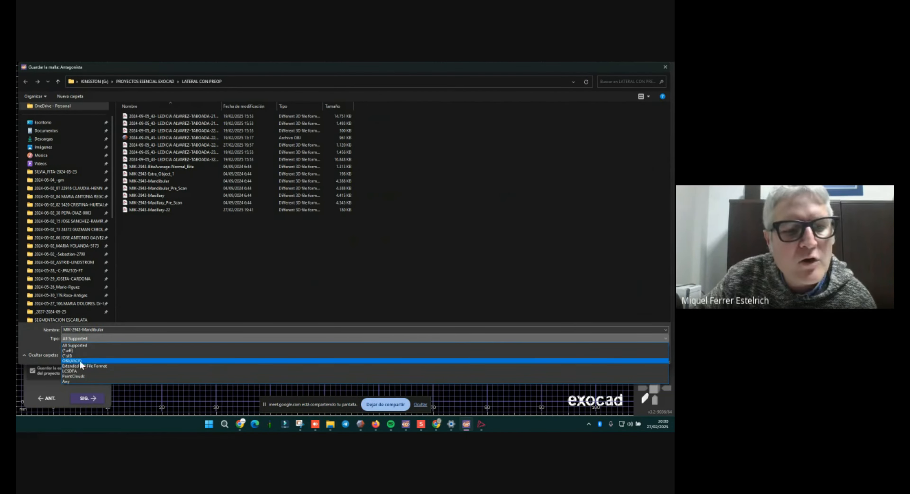
left_click(218, 401)
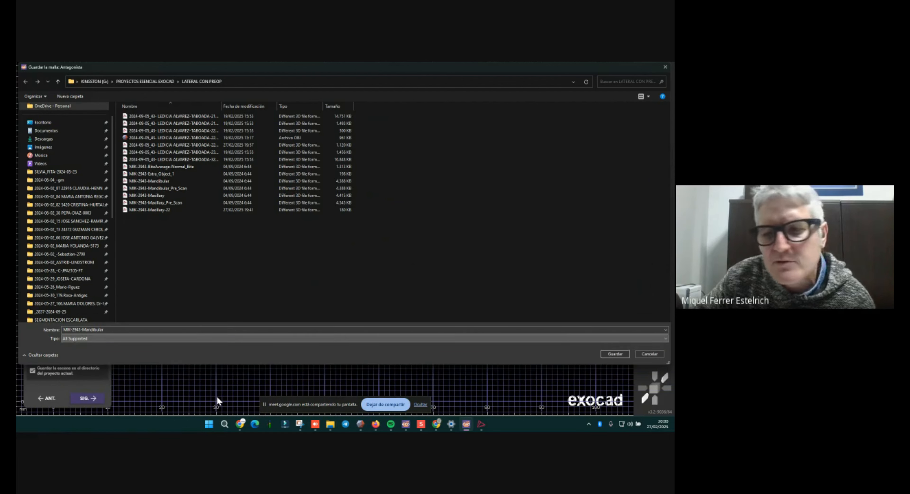
left_click(647, 355)
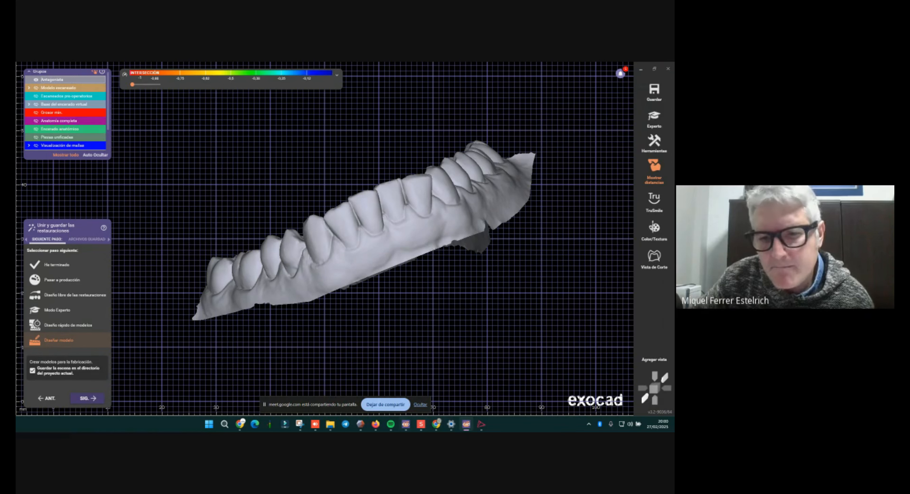
- Check the participants in the Google Meet call, and open tooth 22's indication settings in exocad DentalDB
mouse_move(301, 428)
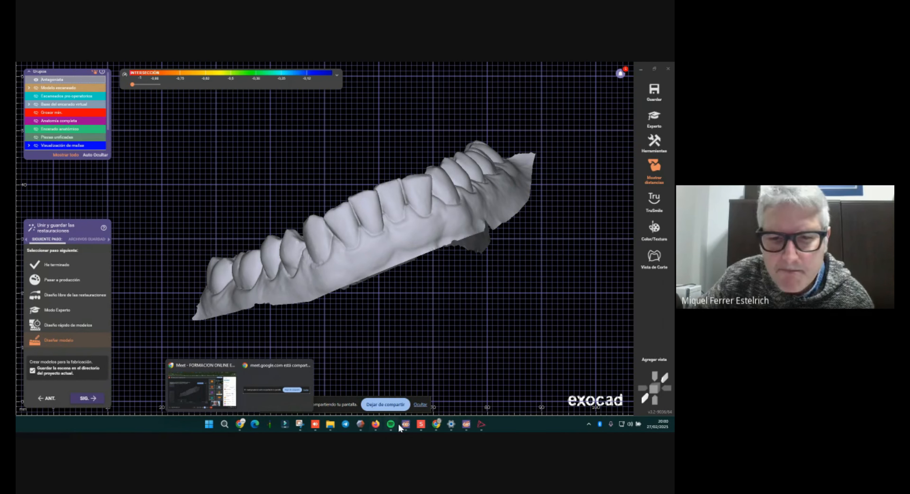
left_click(218, 393)
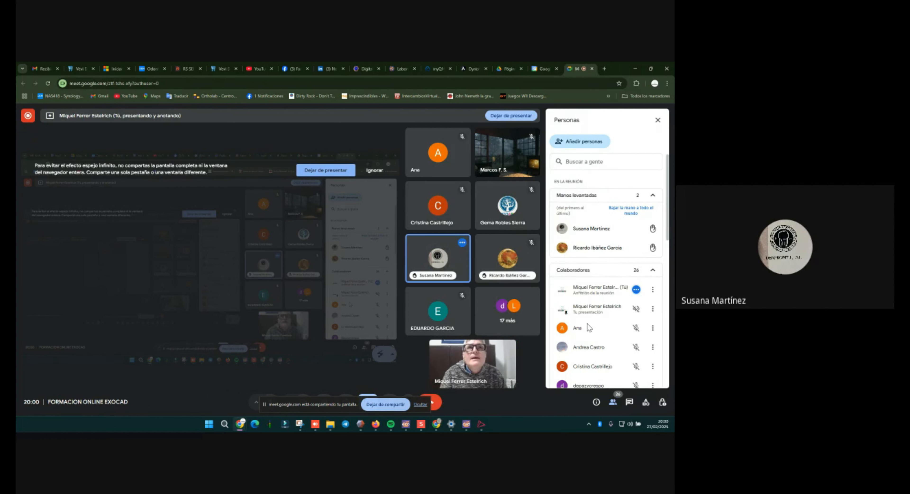
mouse_move(465, 427)
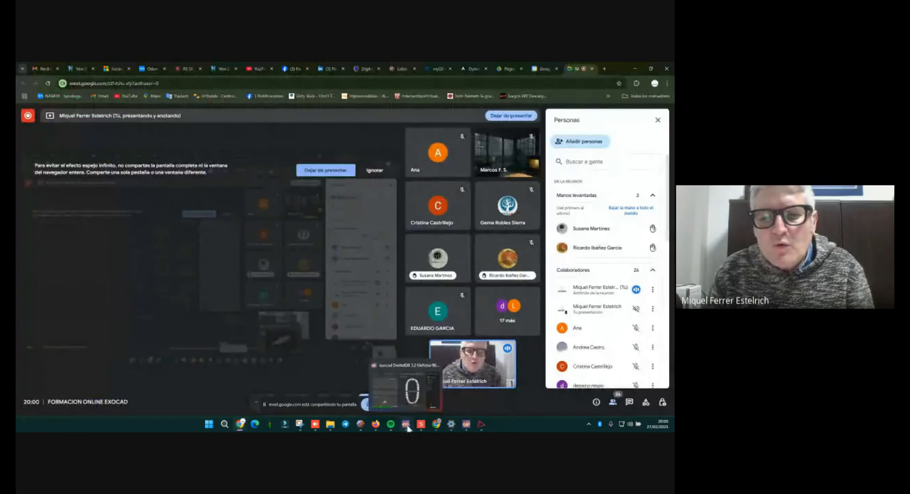
left_click(468, 399)
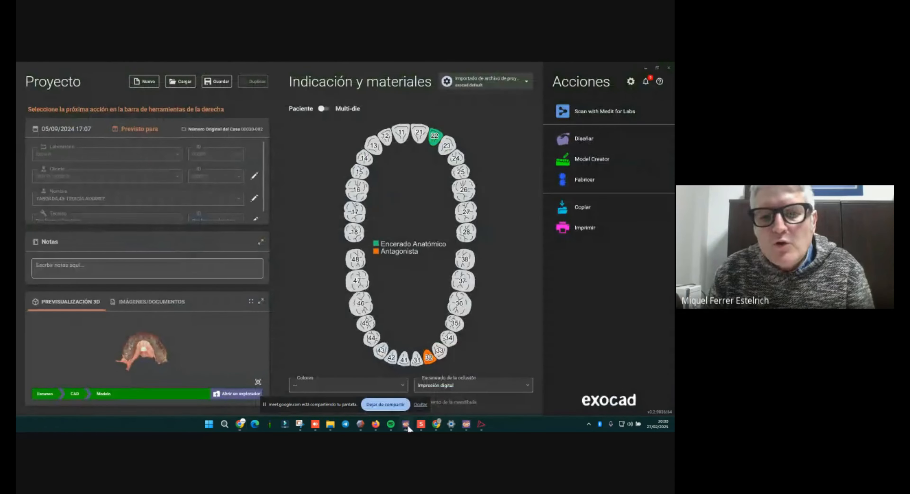
left_click(435, 142)
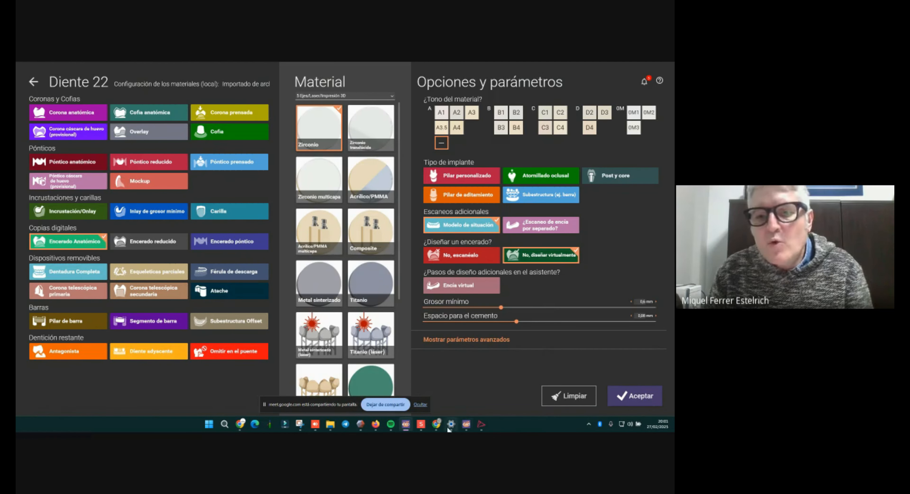
- Return to the exocad design window, switch to Expert mode and change tooth 22's reconstruction type from anatomic to reduced wax-up
left_click(466, 424)
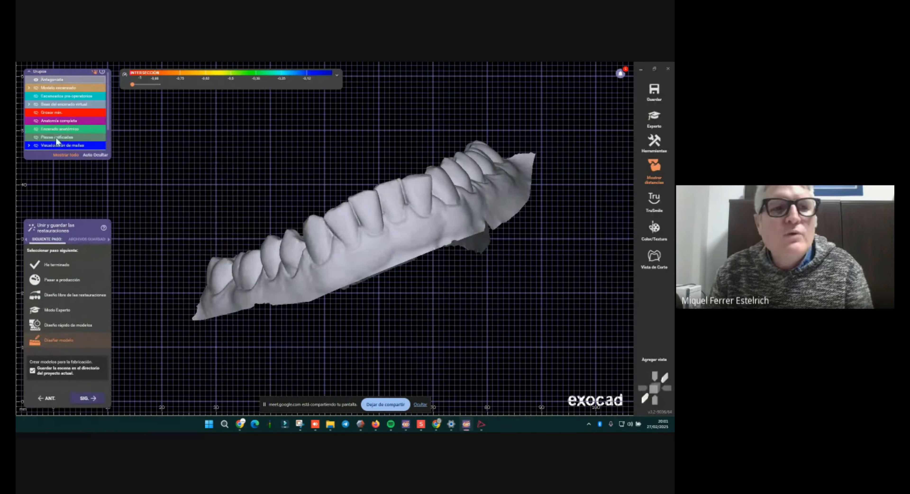
right_click_drag(142, 152, 201, 197)
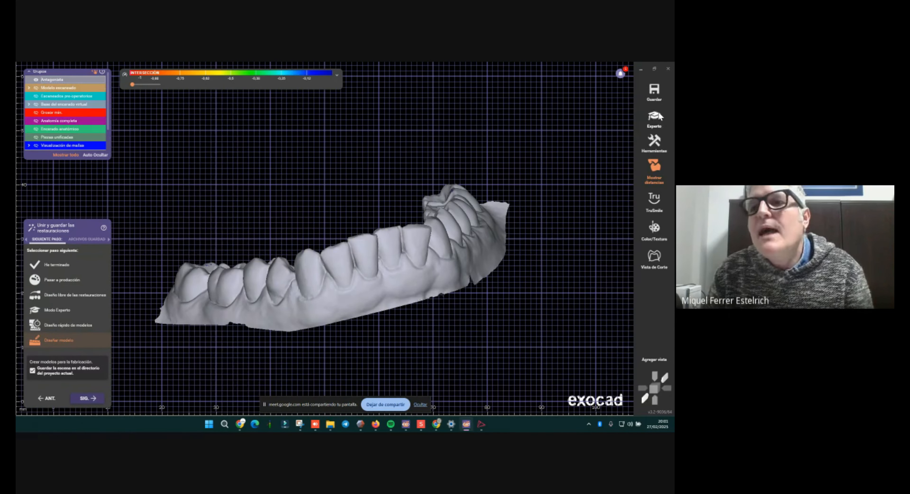
left_click(650, 116)
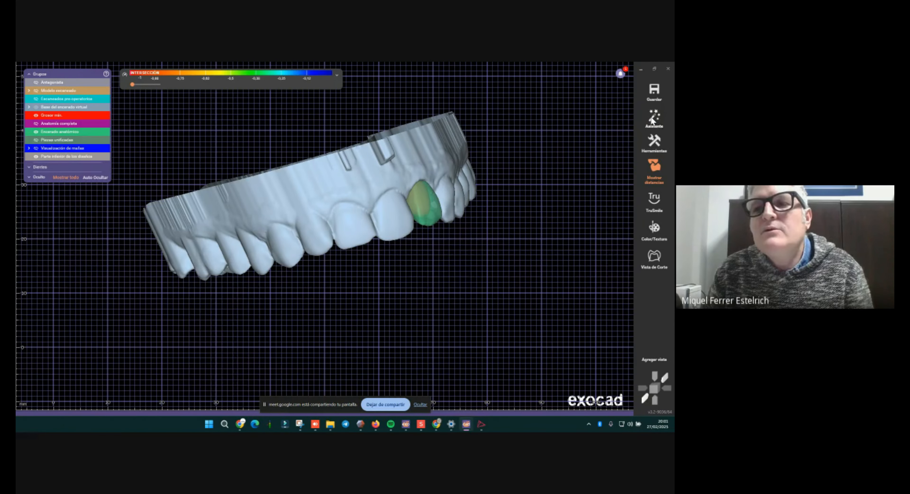
left_click(655, 142)
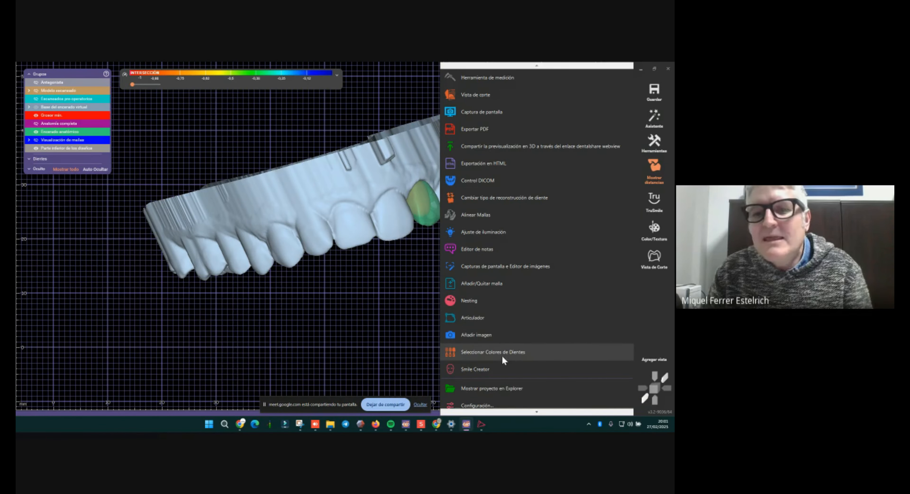
left_click(485, 197)
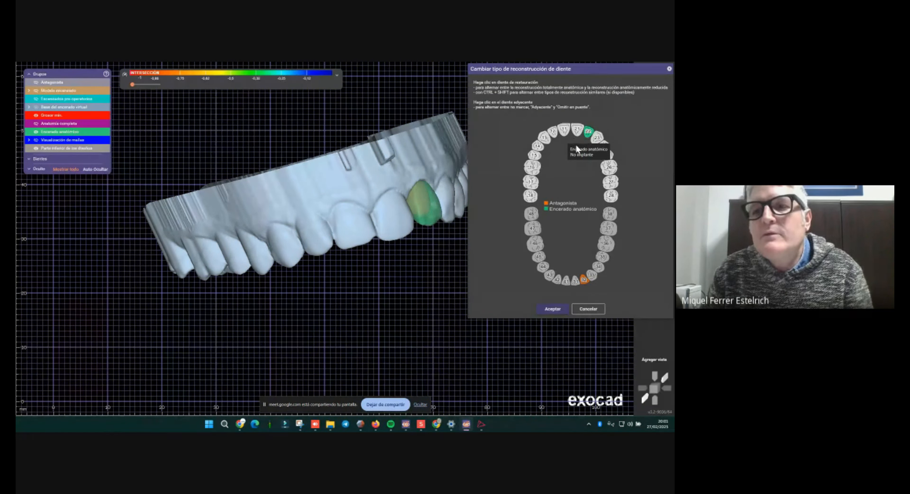
left_click(587, 134)
left_click(376, 272)
left_click(553, 309)
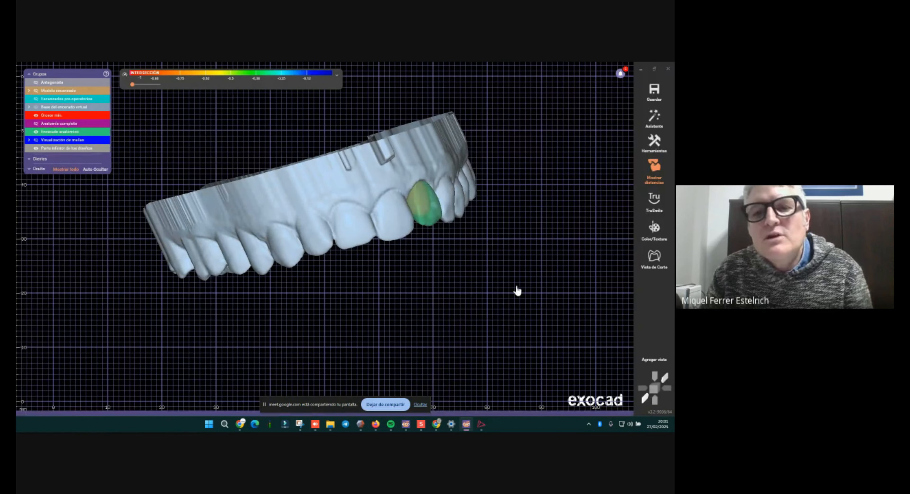
- Hide the virtual wax-up base and start the anatomic reduction on the tooth 22 crown
right_click_drag(388, 173, 432, 330)
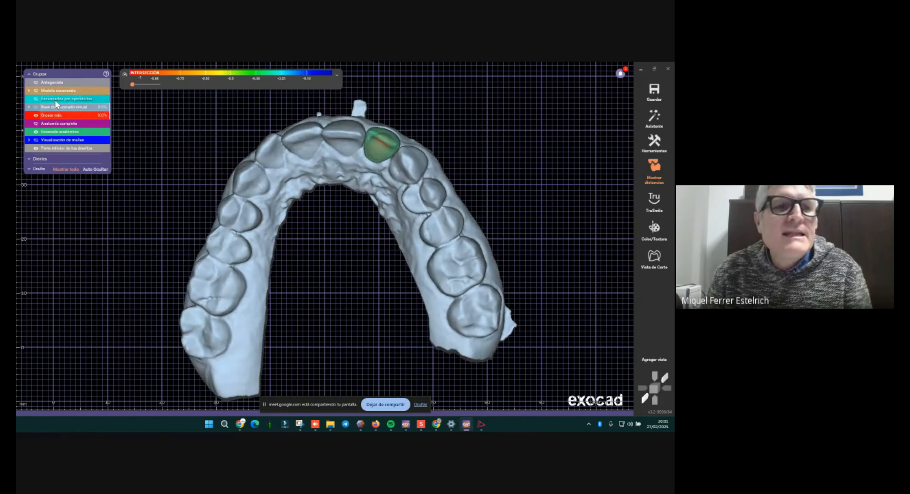
left_click(37, 107)
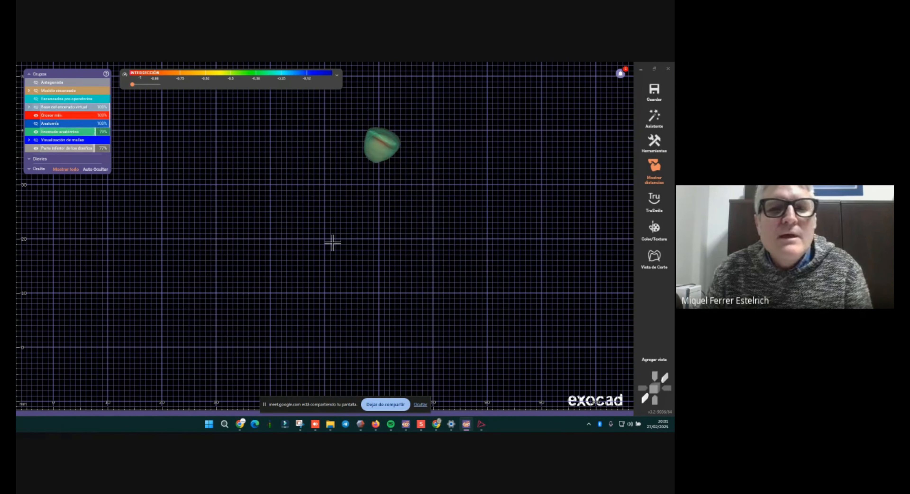
right_click_drag(333, 242, 349, 296)
right_click(365, 197)
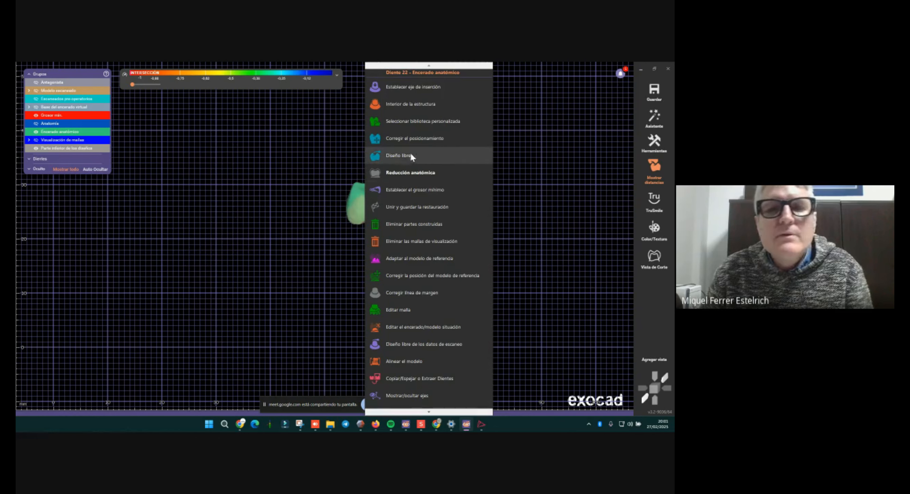
left_click(395, 173)
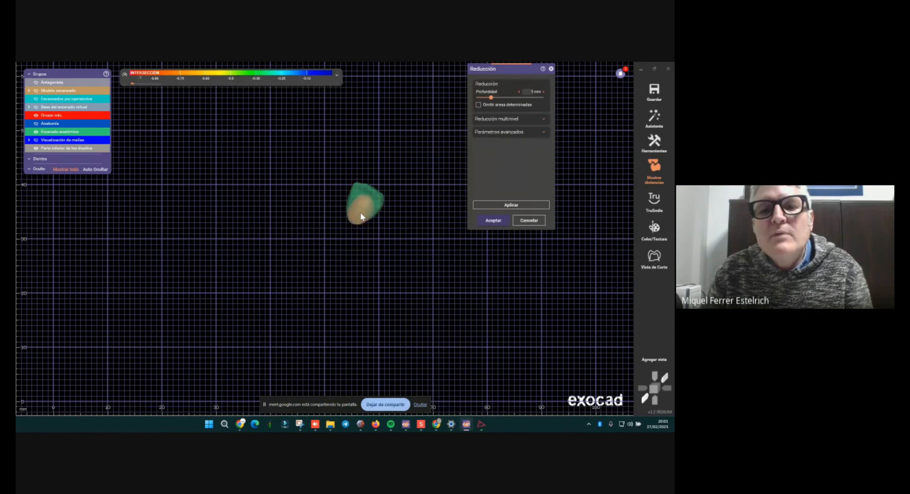
- Enable omitting specific areas, expand the advanced reduction parameters and brush the crown surface to limit the reduction to one area
scroll(362, 206, "up", 3)
right_click_drag(364, 205, 494, 117)
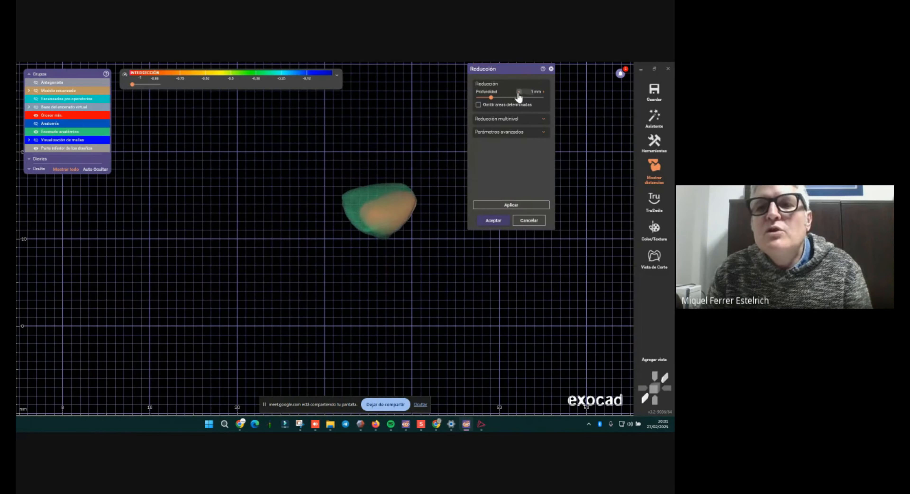
left_click(478, 104)
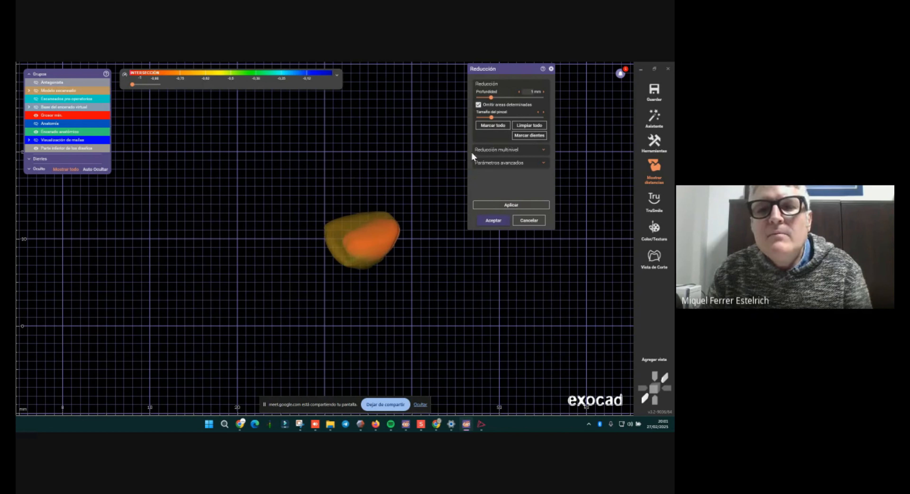
left_click(501, 162)
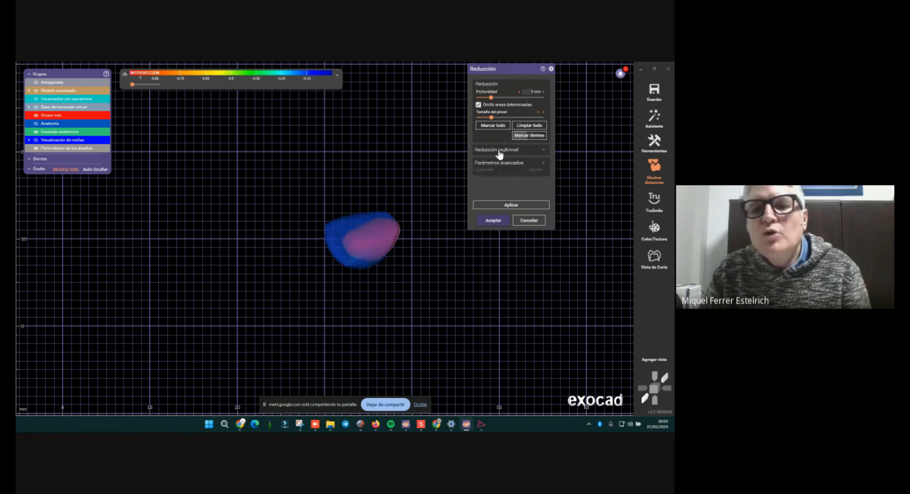
scroll(370, 226, "up", 2)
mouse_move(390, 225)
left_mouse_down()
mouse_move(398, 212)
mouse_move(358, 224)
mouse_move(404, 217)
mouse_move(401, 229)
mouse_move(376, 216)
mouse_move(386, 213)
mouse_move(354, 228)
mouse_move(404, 225)
left_mouse_up()
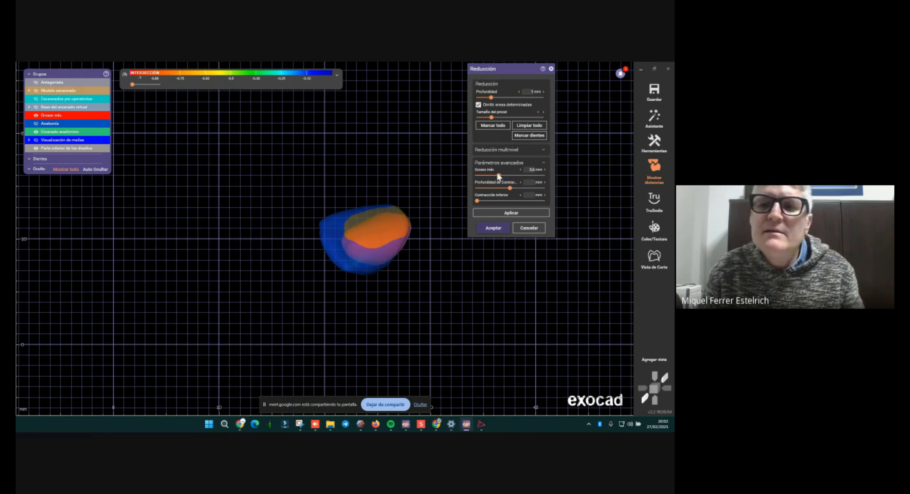
- Apply and accept the 1 mm reduction on tooth 22, and inspect the recessed area of the reduced wax-up
left_click(488, 212)
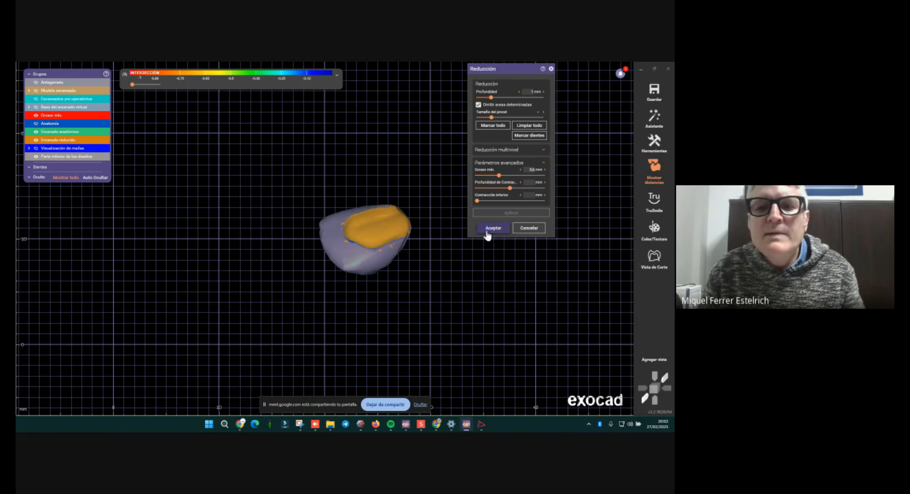
left_click(493, 229)
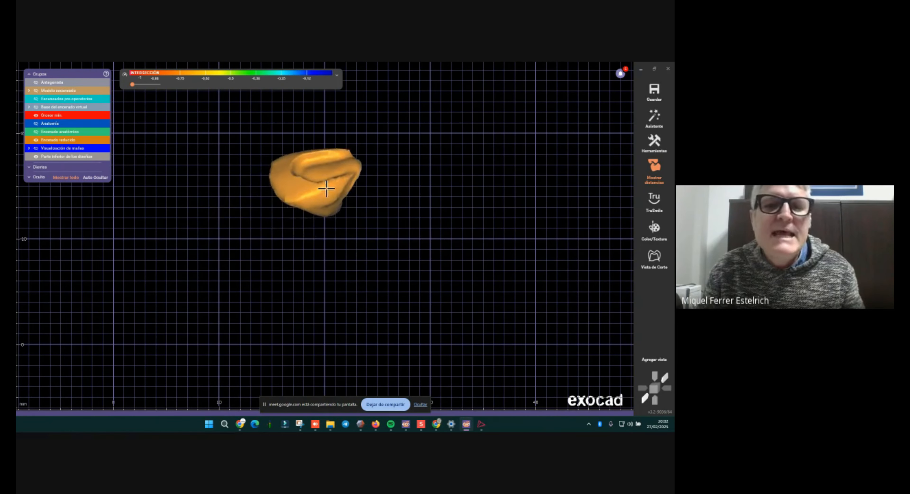
scroll(348, 180, "up", 3)
middle_click_drag(348, 180, 389, 250)
right_click_drag(418, 266, 383, 331)
- Review tooth 22's restoration types in exocad DentalDB, and return to the design window
left_click(406, 424)
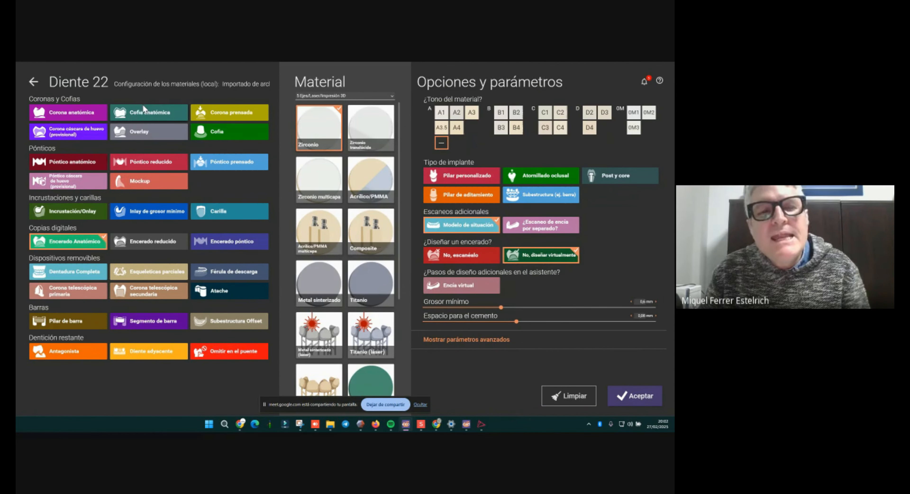
mouse_move(466, 424)
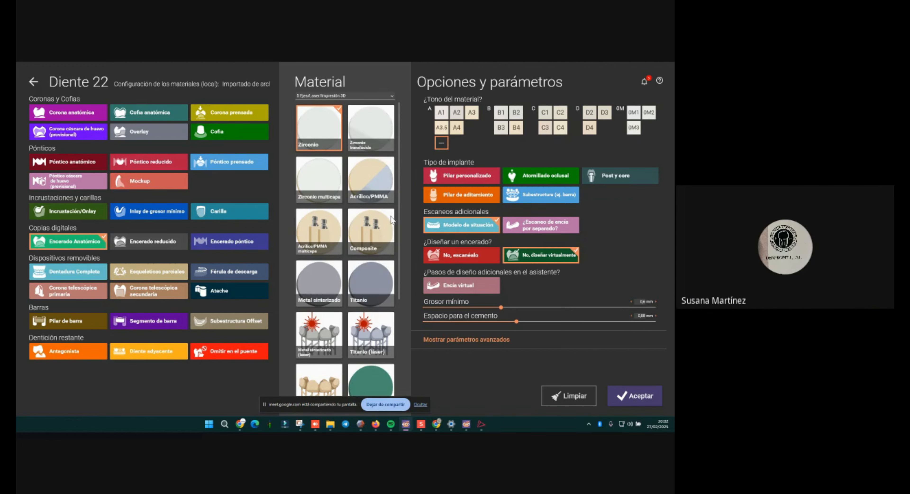
left_click(465, 431)
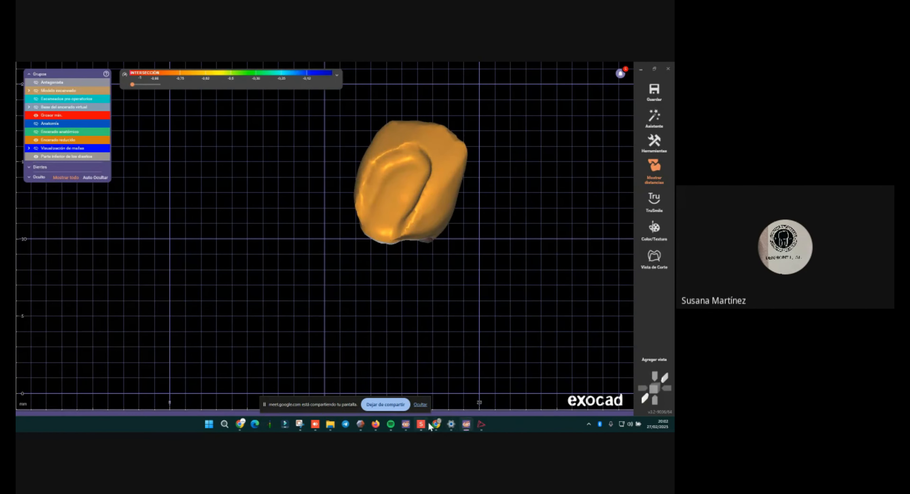
- Review the coping (Cofia) settings for tooth 22 in exocad DentalDB, and return to the design window without accepting them
left_click(405, 425)
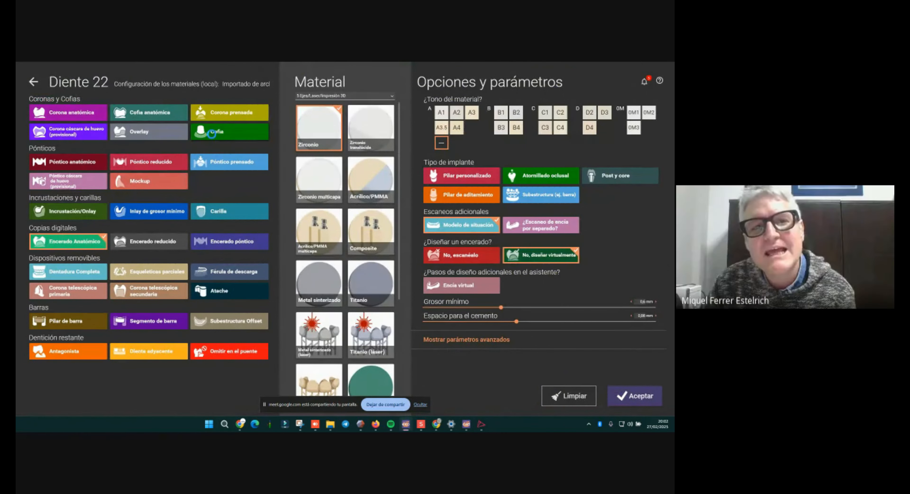
left_click(211, 135)
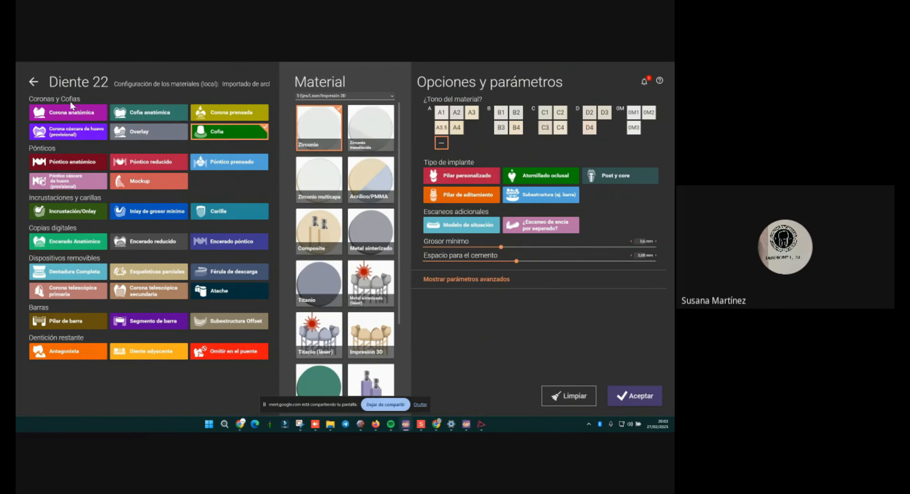
left_click(35, 82)
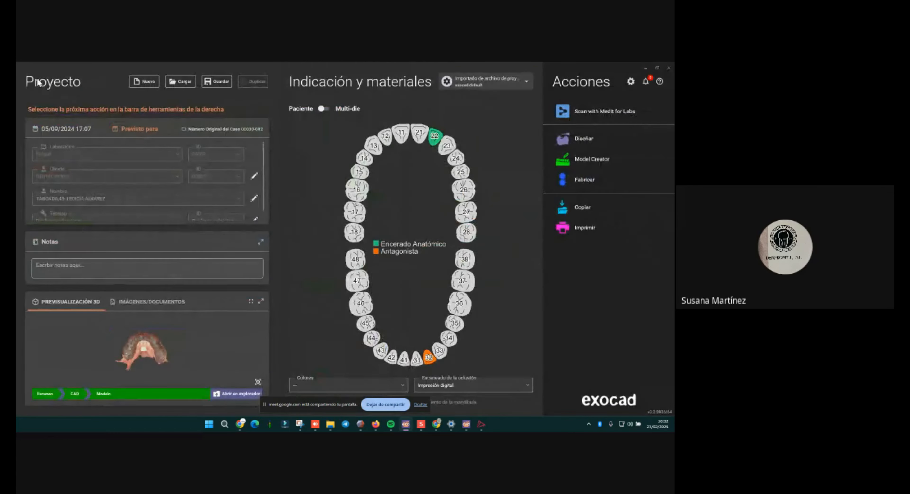
mouse_move(464, 427)
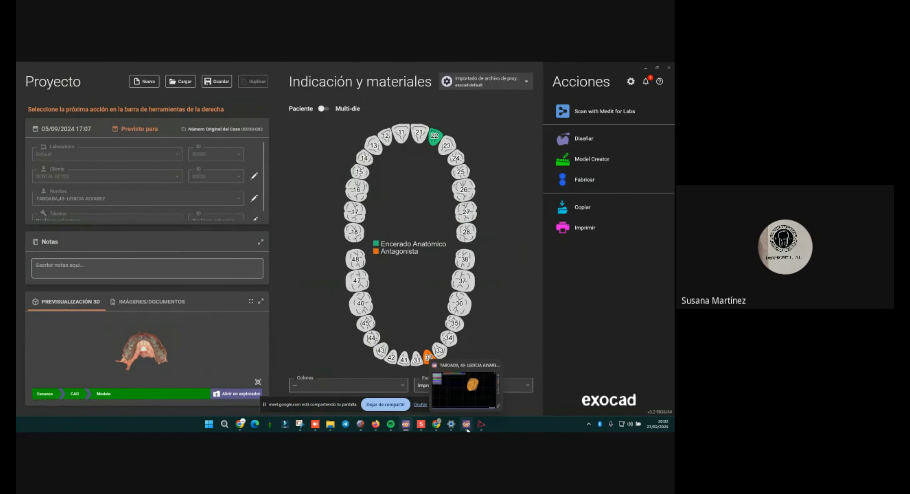
left_click(479, 403)
- Restart the anatomic reduction on tooth 22, enable omitting specific areas, clear all marks, and apply a greater reduction depth
right_click_drag(422, 283, 382, 232)
right_click(382, 233)
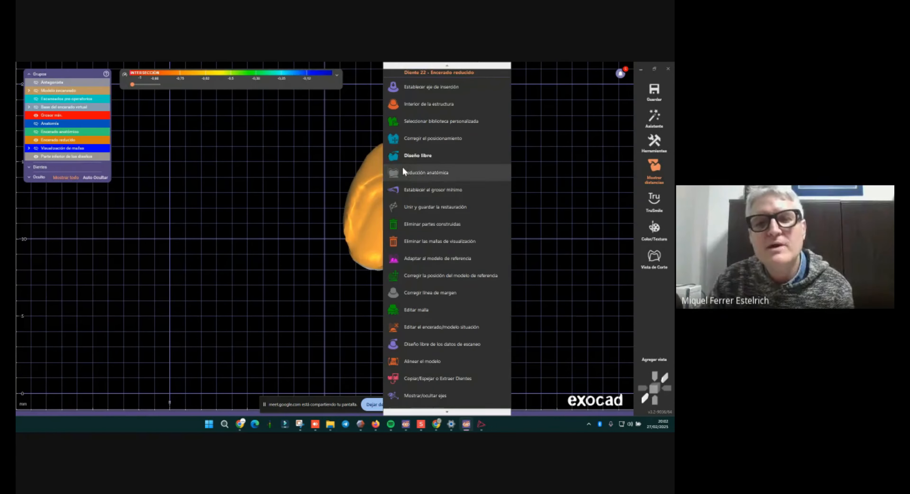
left_click(423, 171)
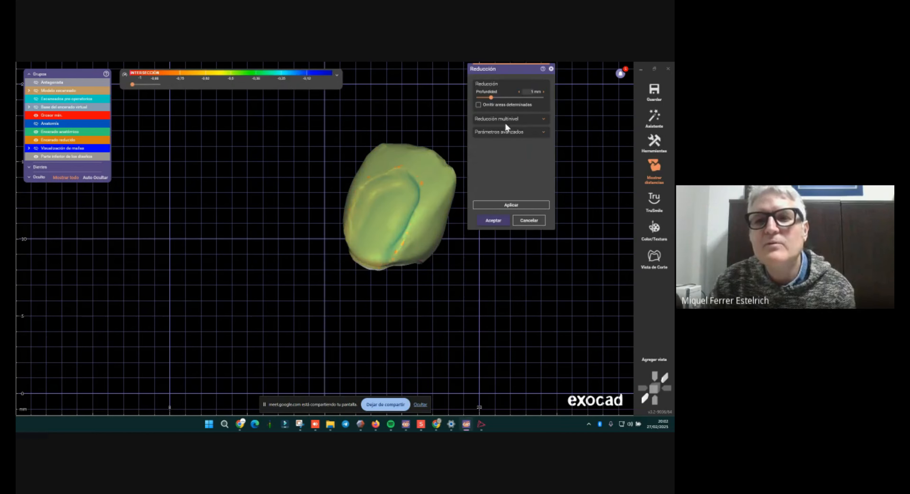
left_click(478, 104)
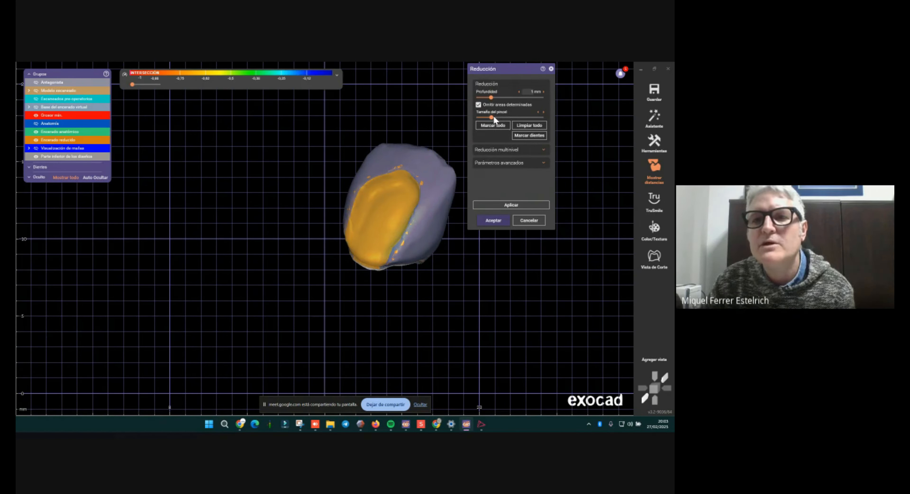
left_click(519, 127)
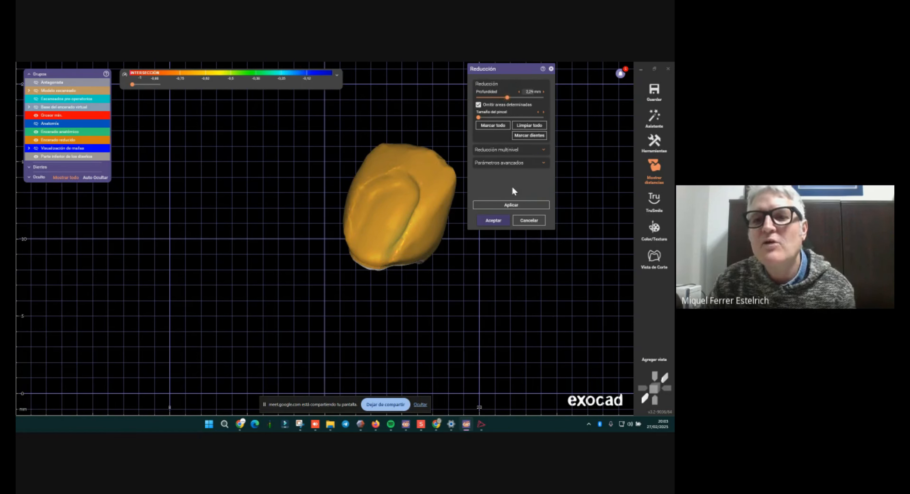
left_click(502, 205)
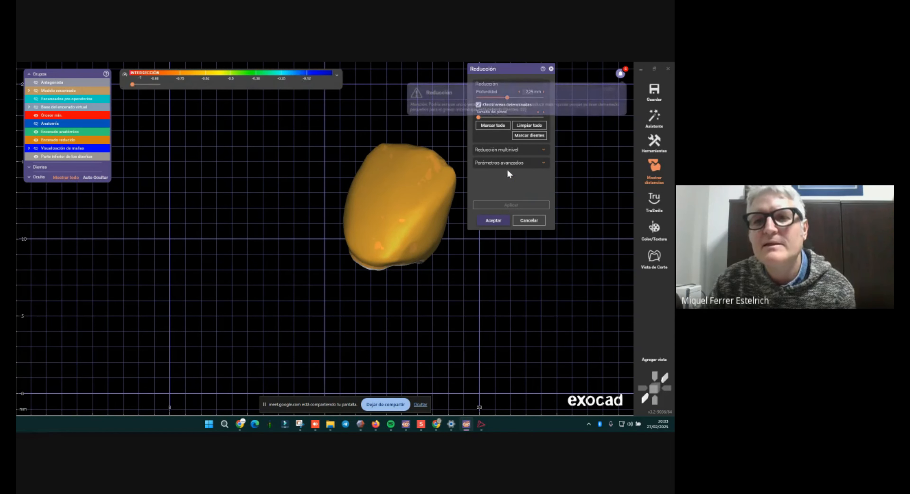
- Mark the whole tooth as omitted, apply the reduction with the advanced parameters expanded, inspect the crown and cancel the reduction
left_click(526, 135)
left_click(489, 163)
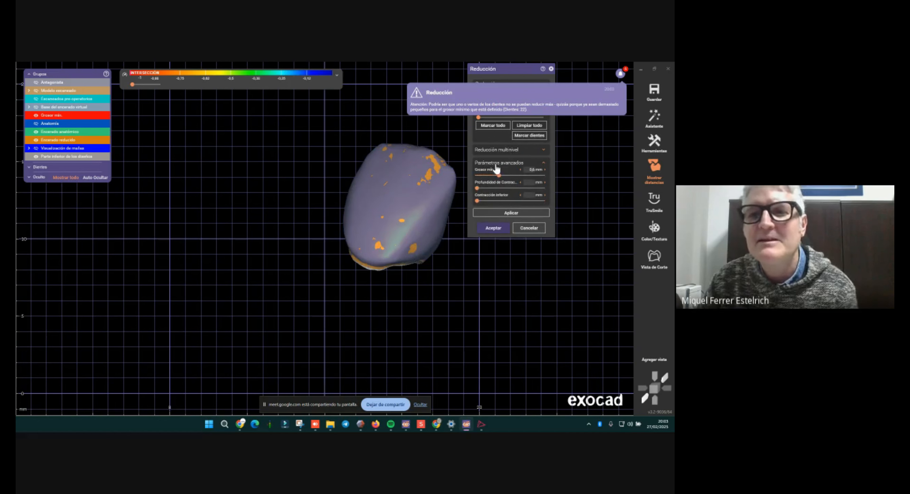
left_click(500, 210)
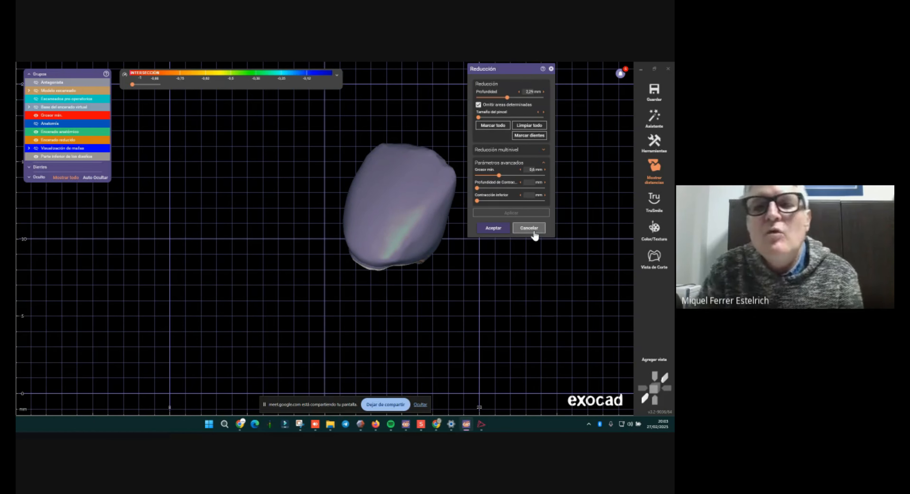
right_click_drag(450, 121, 409, 163)
scroll(409, 163, "up", 2)
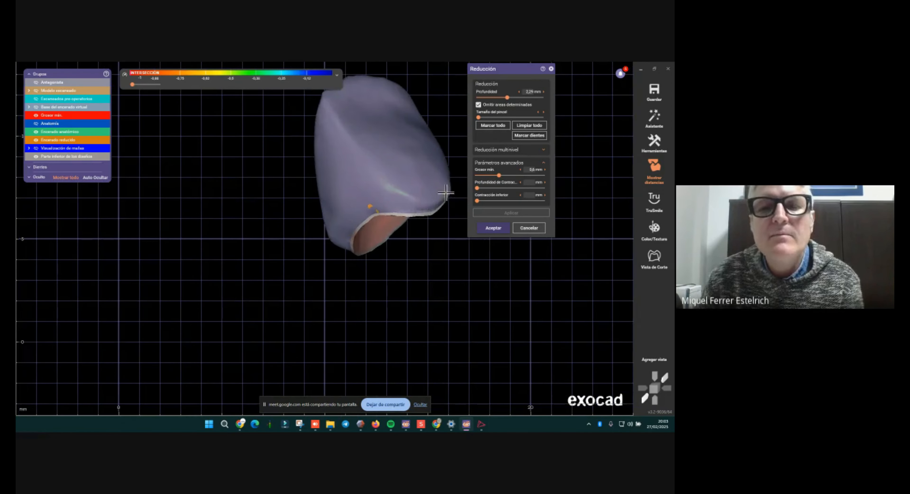
right_click_drag(446, 193, 389, 272)
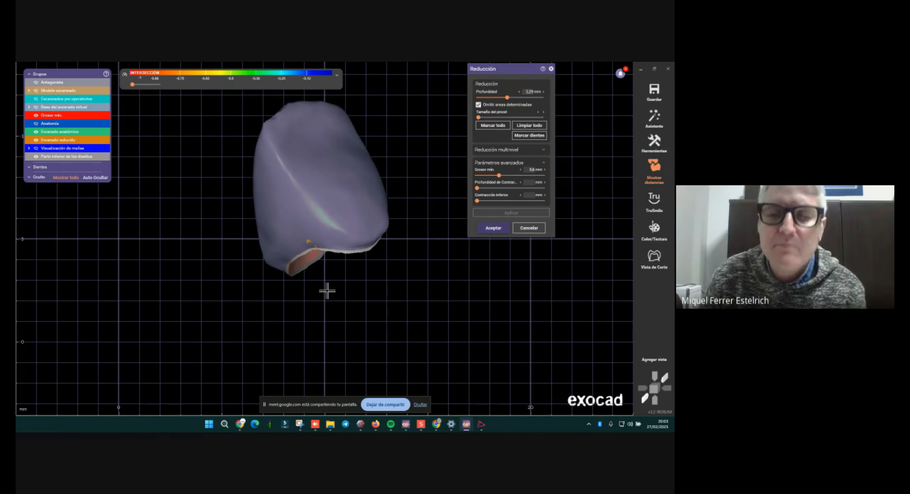
scroll(326, 290, "up", 1)
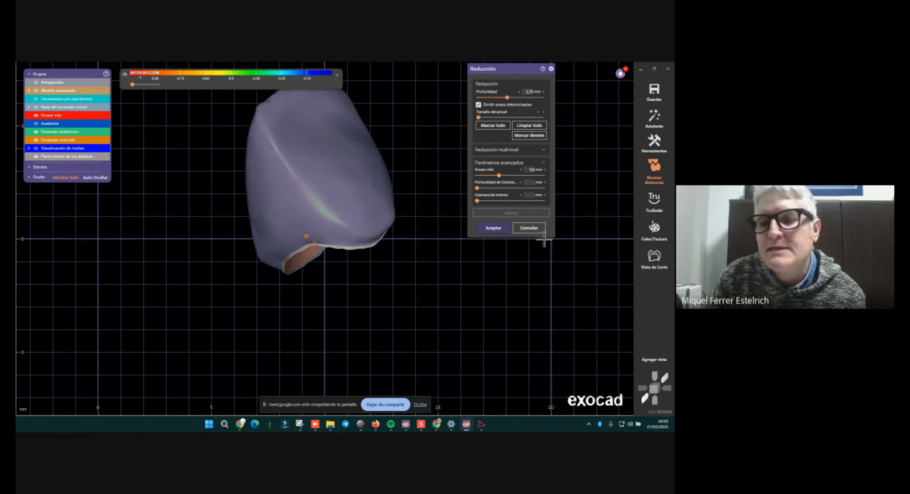
left_click(528, 228)
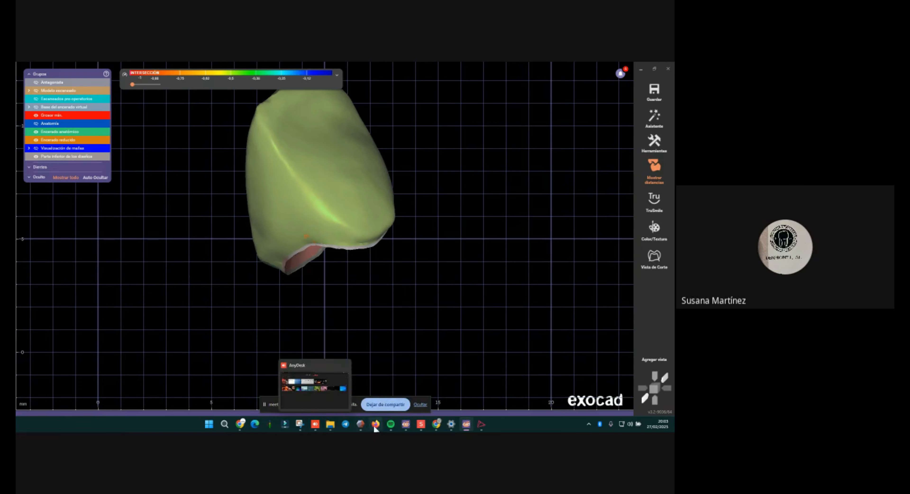
- Switch to exocad DentalDB and select coping (Cofia) as the restoration type for tooth 22
left_click(405, 424)
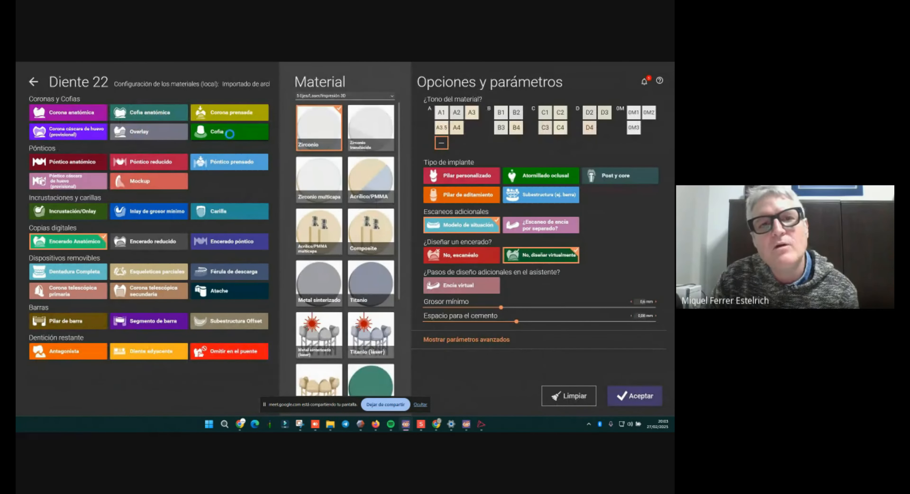
left_click(230, 134)
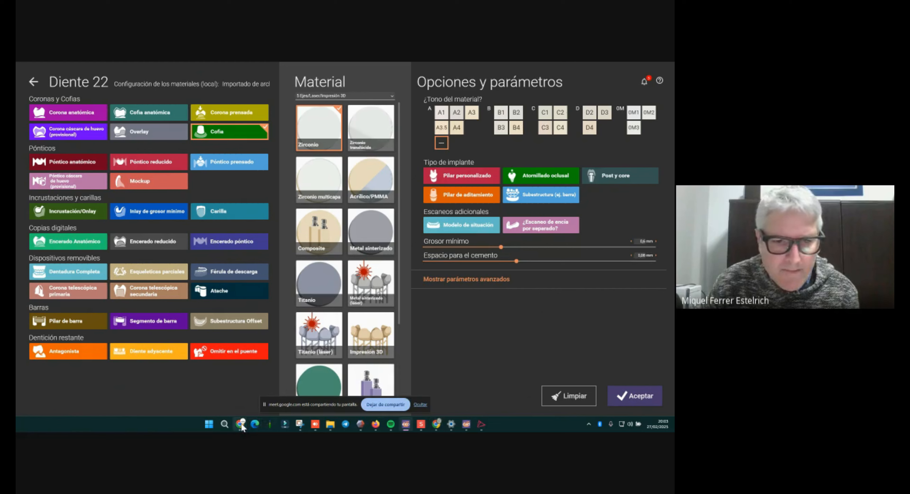
- Check the raised hands in the Google Meet participant list, and minimize the meeting window
mouse_move(240, 424)
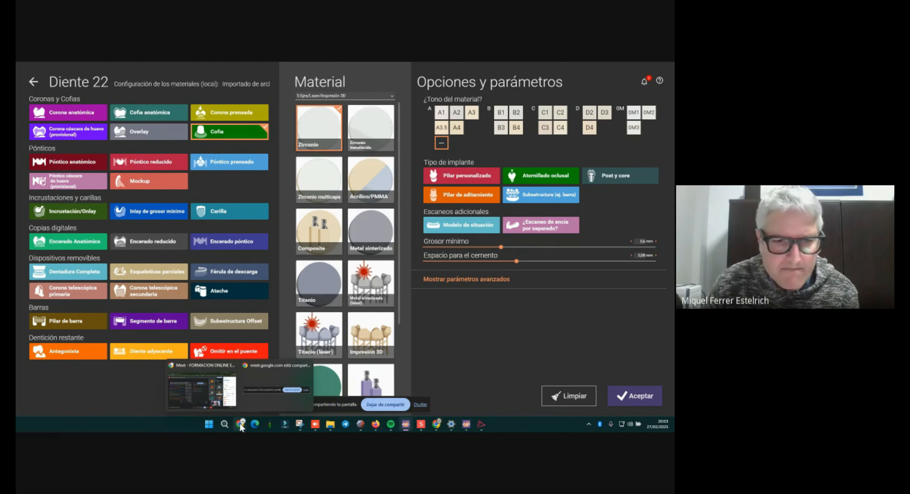
left_click(209, 390)
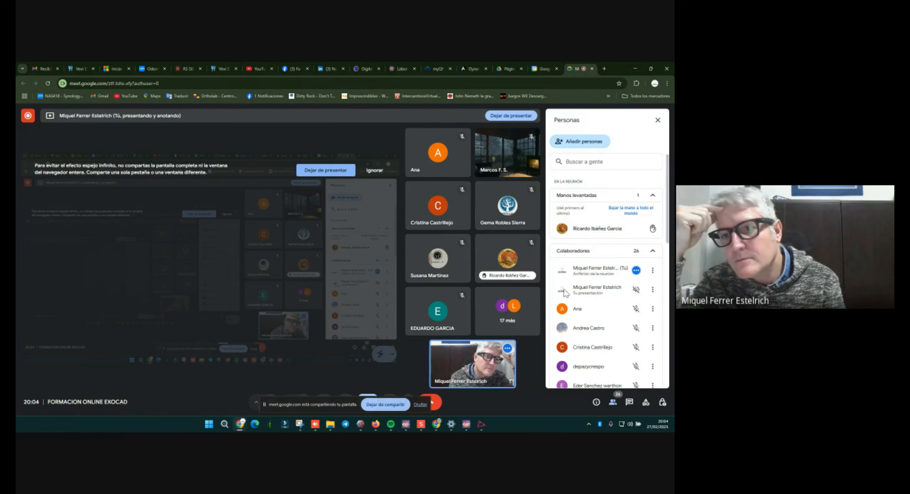
mouse_move(603, 232)
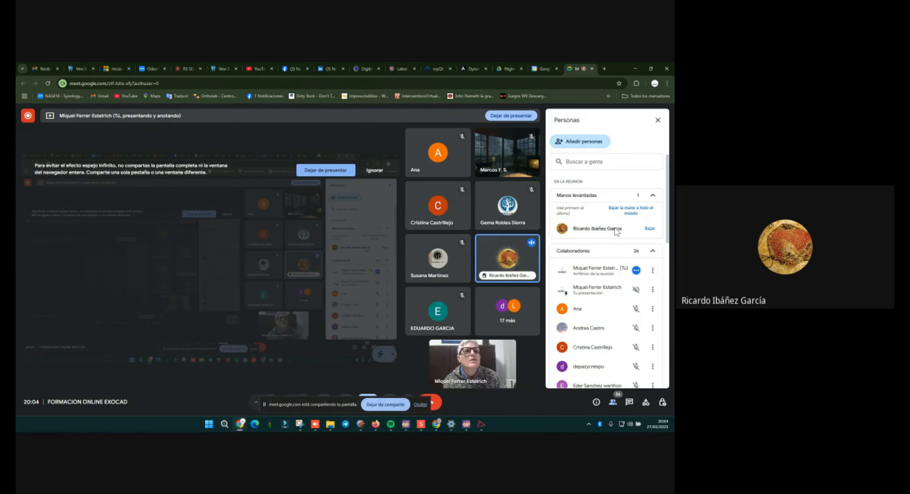
left_click(636, 69)
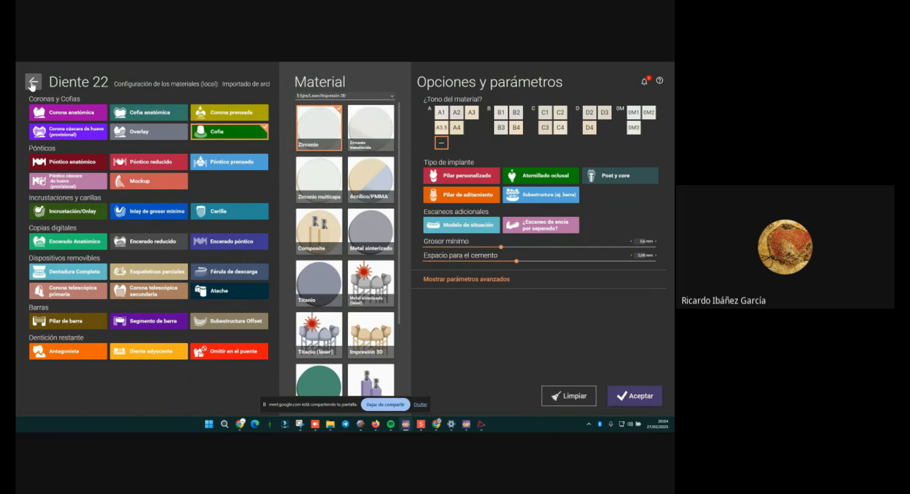
- Leave the tooth 22 settings in exocad DentalDB without accepting the coping, and return to the crown design window
left_click(42, 86)
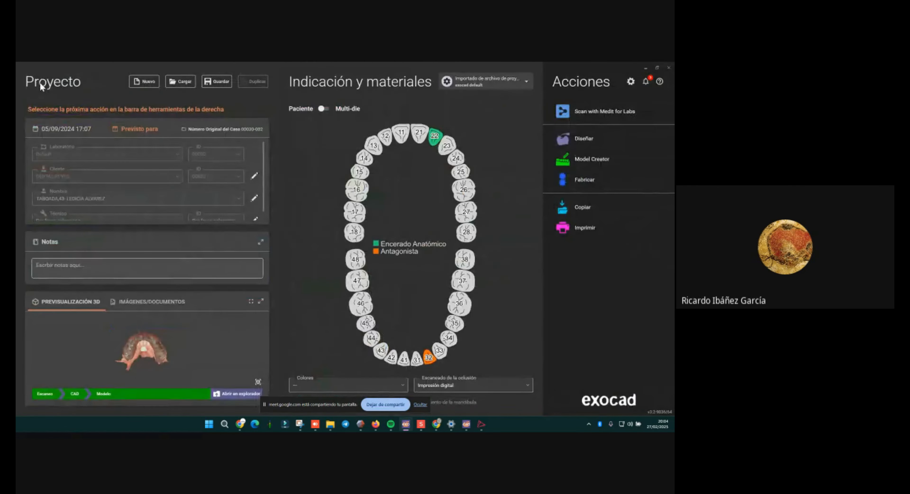
mouse_move(466, 424)
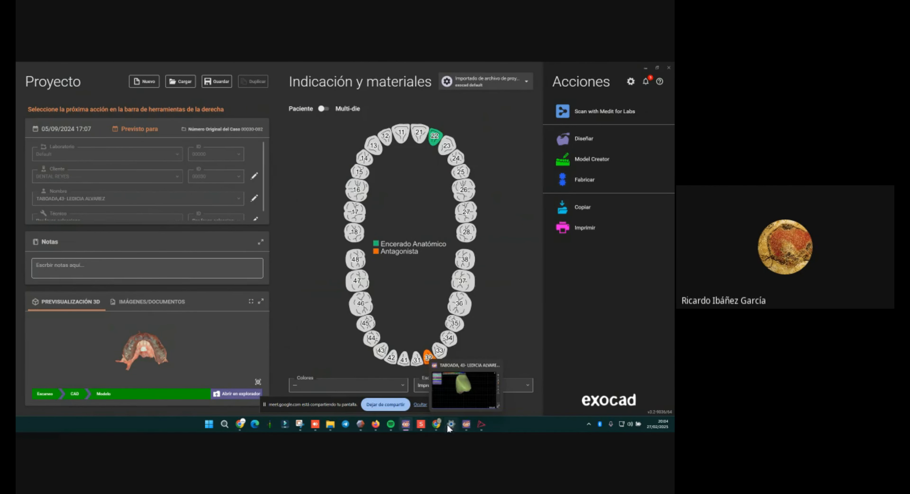
left_click(468, 404)
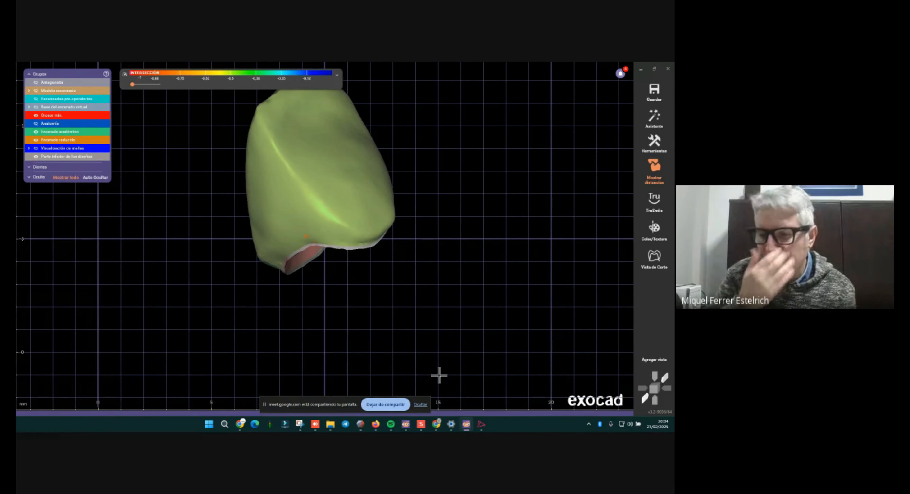
- Switch to Google Meet and close the participant list, and return to exocad to view the crown from another side
left_click(436, 423)
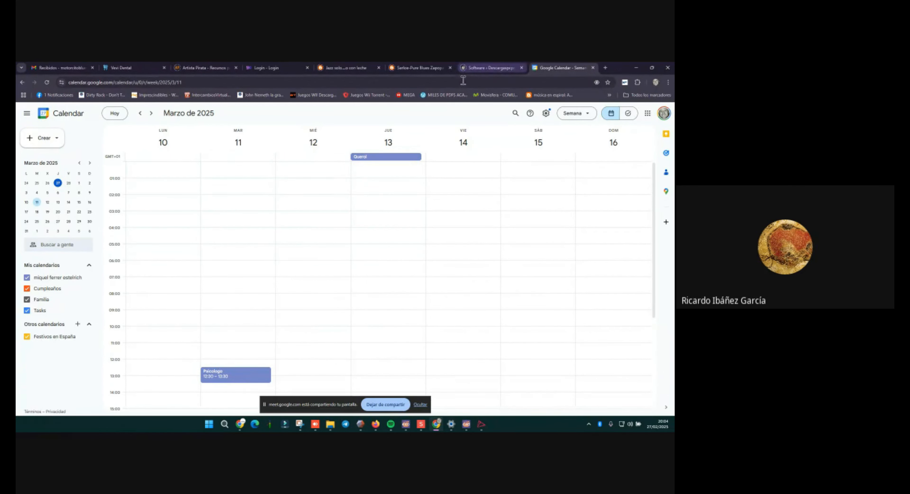
mouse_move(407, 430)
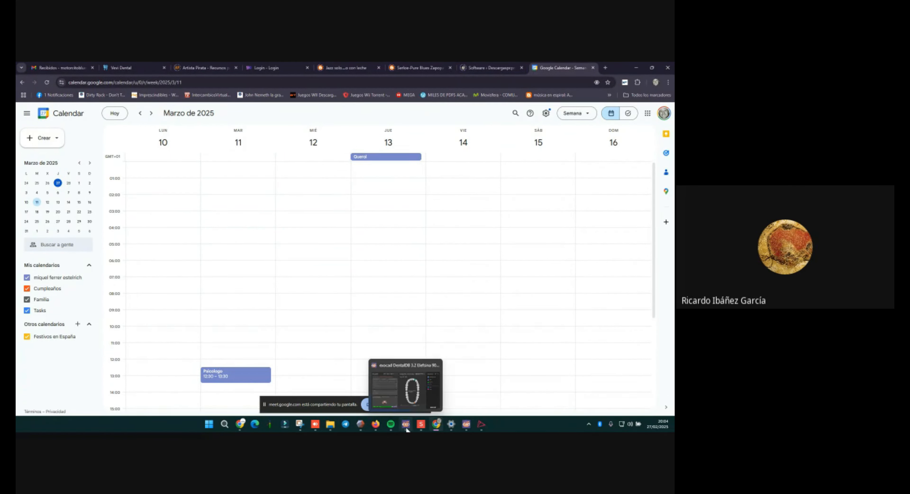
mouse_move(437, 430)
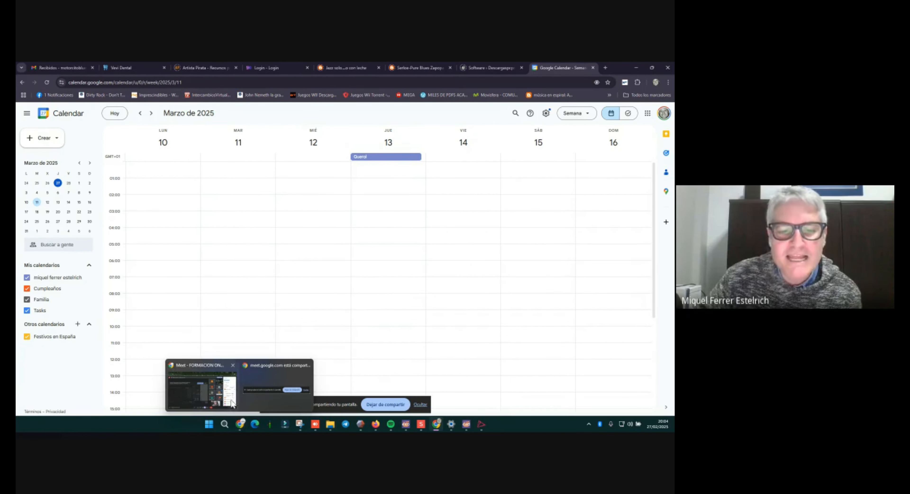
left_click(215, 404)
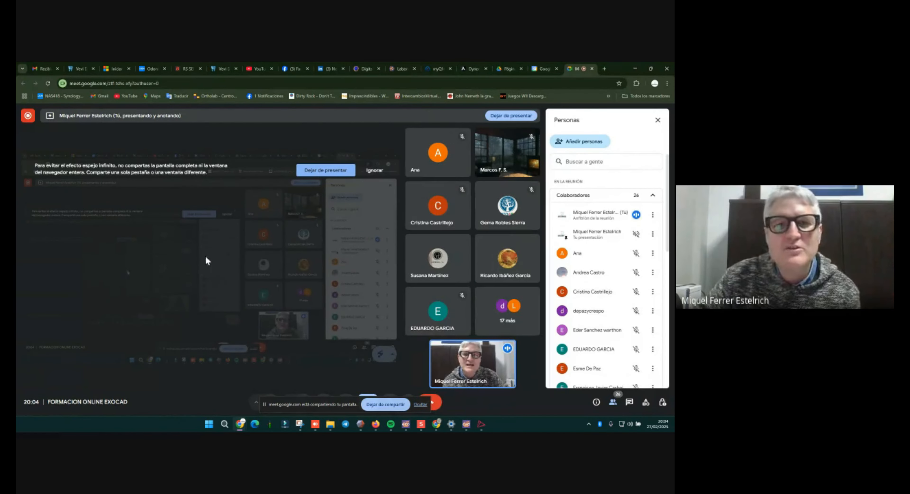
left_click(658, 121)
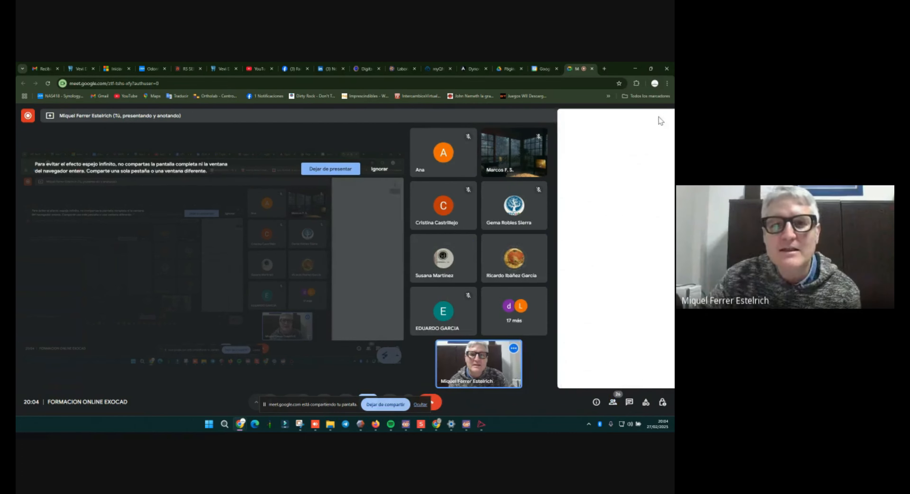
left_click(466, 424)
right_click_drag(404, 268, 364, 195)
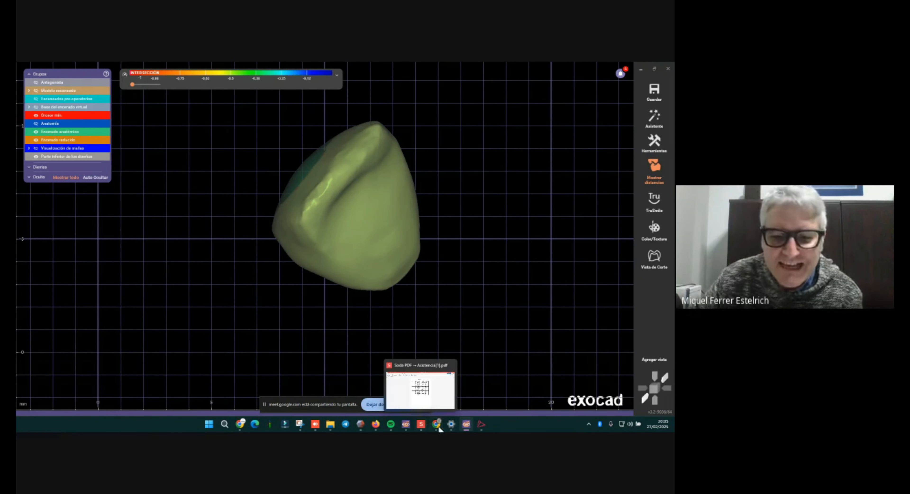
- Check the meeting attendees in Google Meet, and switch back to the tooth 22 crown in the exocad design window
mouse_move(469, 429)
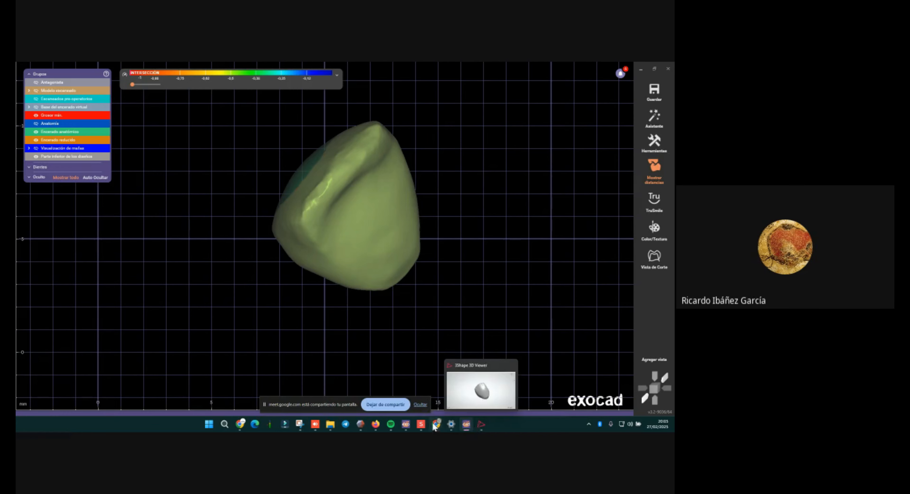
mouse_move(436, 427)
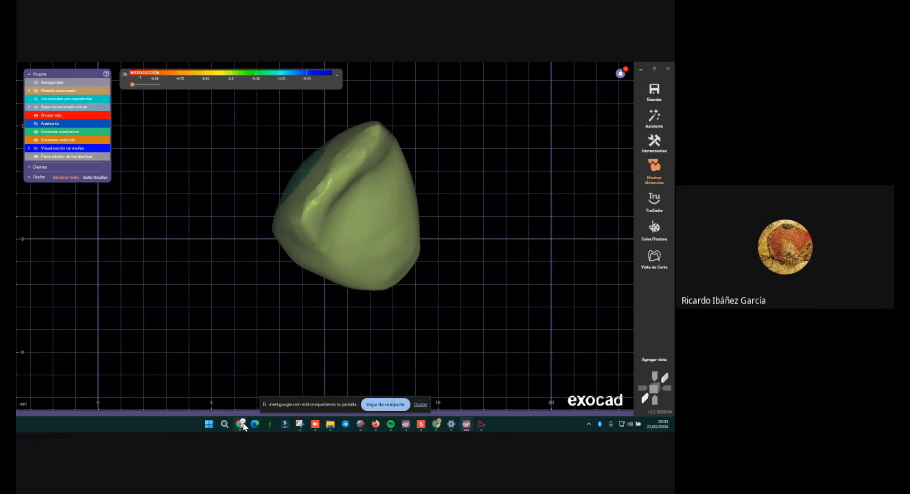
mouse_move(241, 427)
left_click(213, 392)
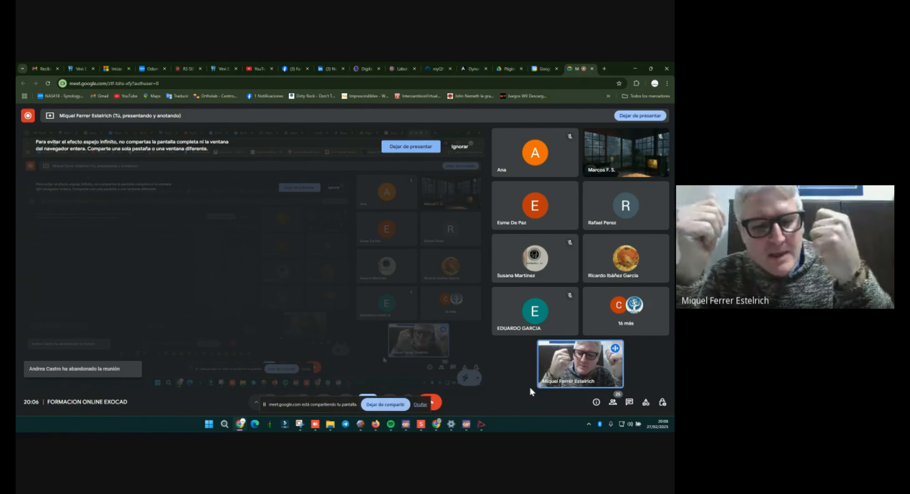
mouse_move(466, 424)
mouse_move(420, 424)
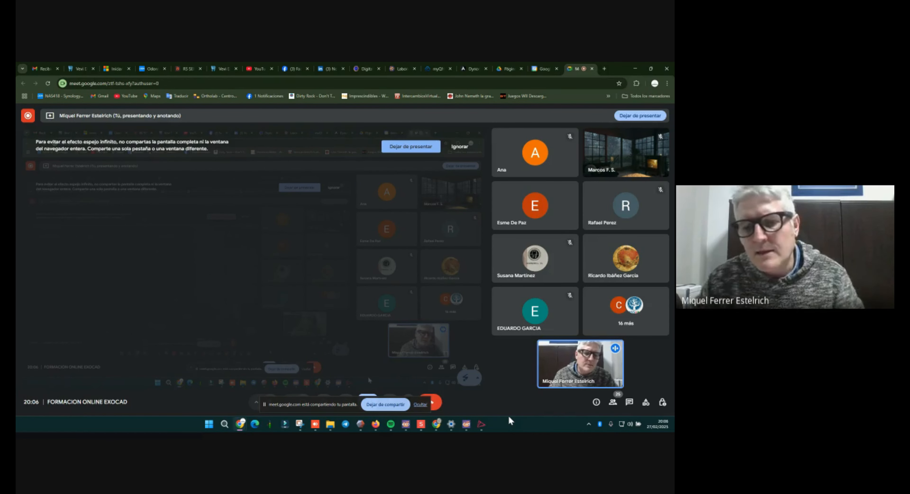
left_click(466, 424)
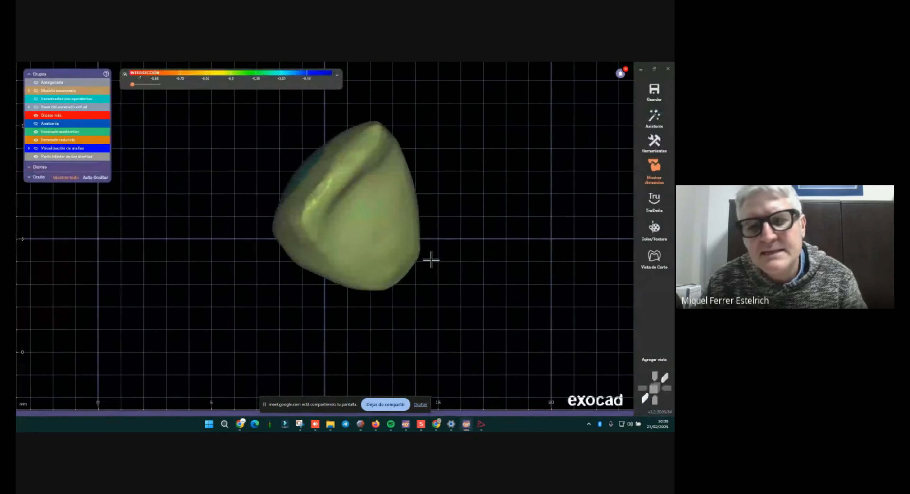
- Open free-form design on the tooth 22 crown, choose the fine brush for Smooth/Flatten, and keep the session open without discarding its changes
right_click(298, 214)
left_click(334, 156)
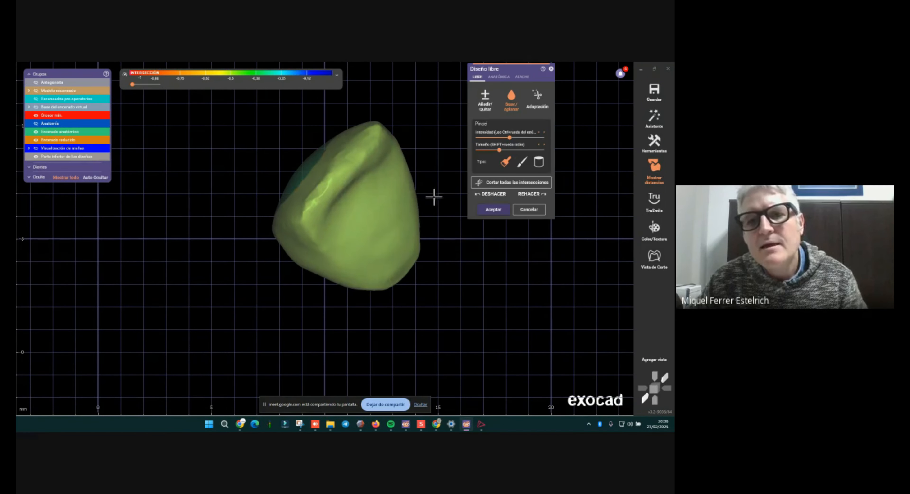
left_click(522, 161)
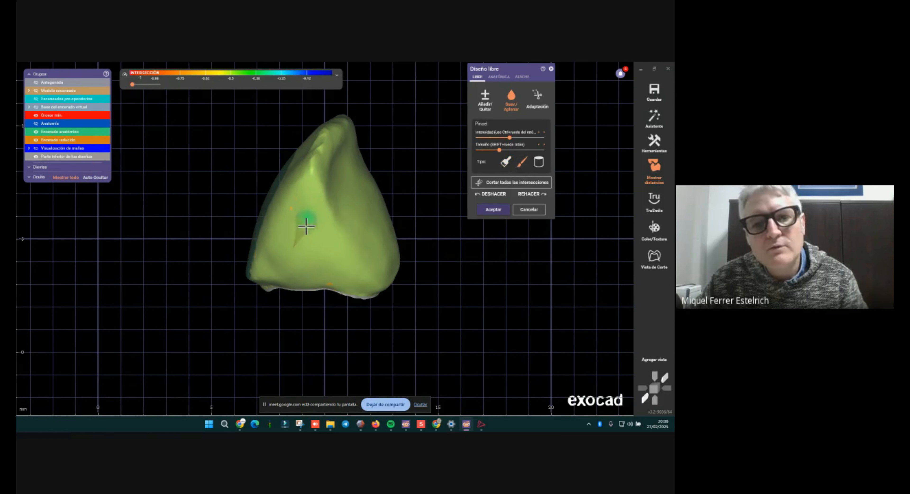
right_click_drag(301, 222, 433, 171)
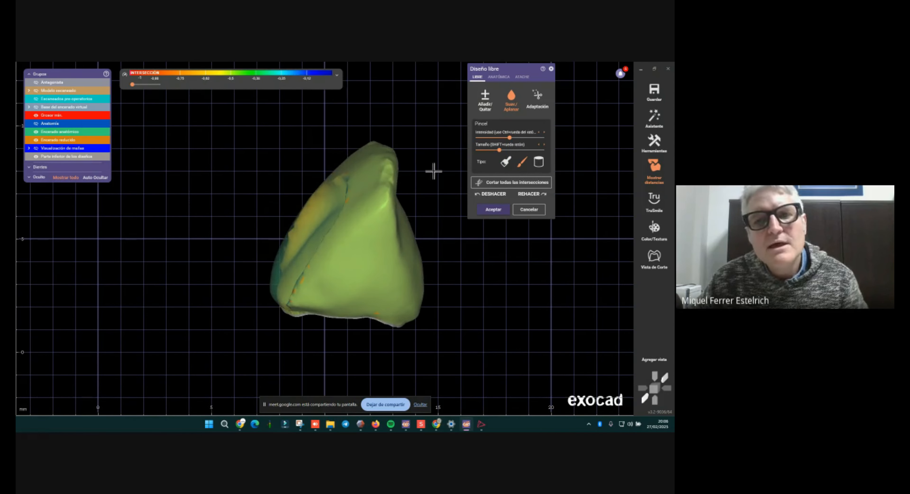
left_click(527, 209)
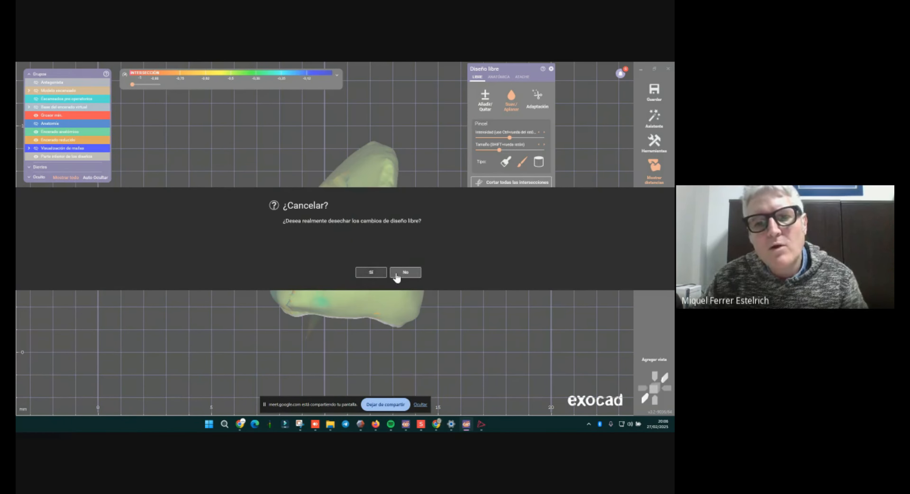
left_click(397, 275)
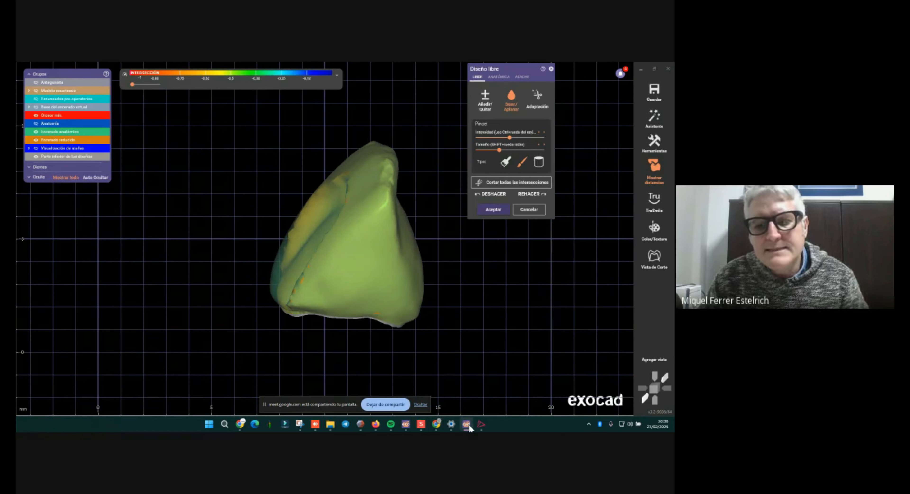
- Switch to Google Meet to check the attendees, and show the project's jaw scan from another angle in exocad DentalDB's 3D preview
mouse_move(469, 426)
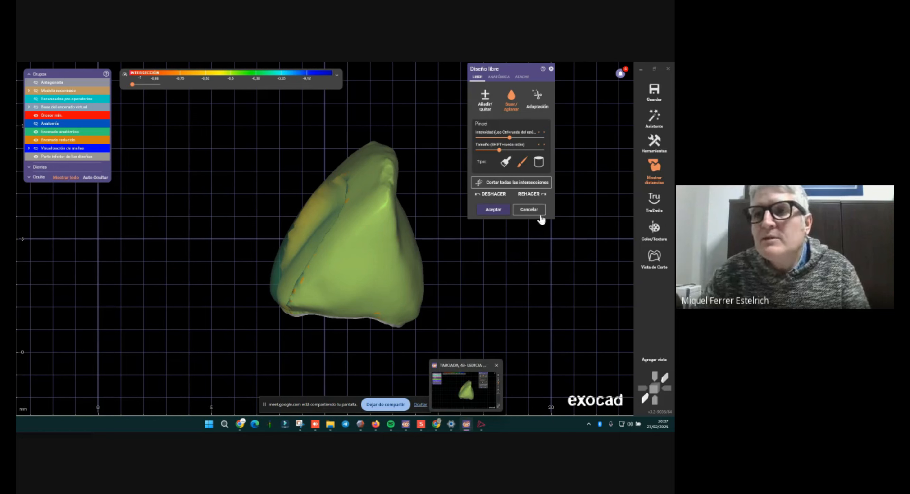
left_click(641, 69)
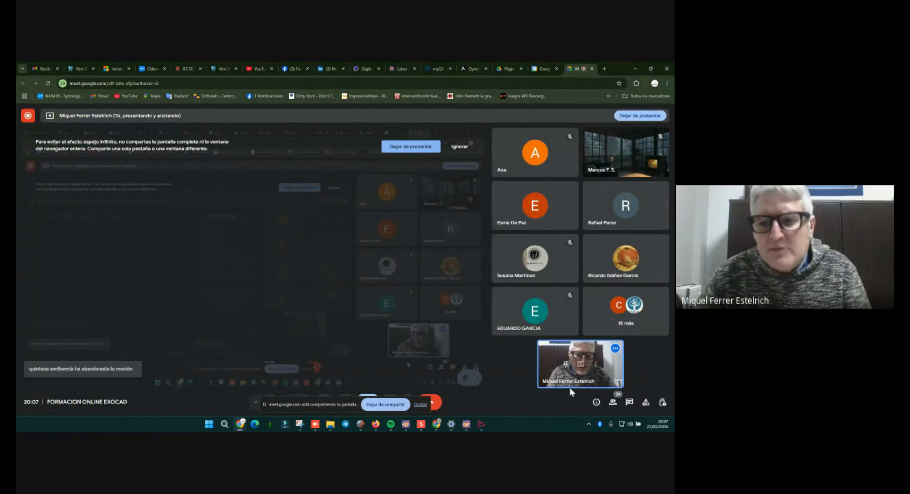
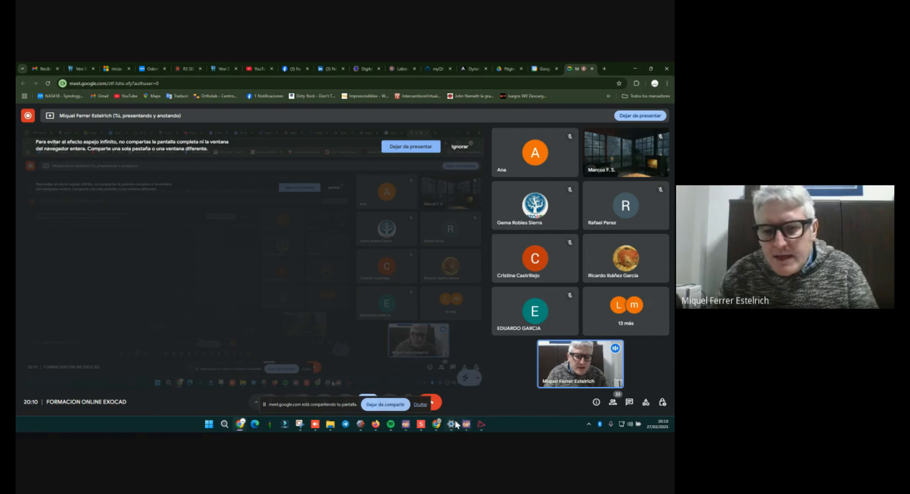
left_click(406, 424)
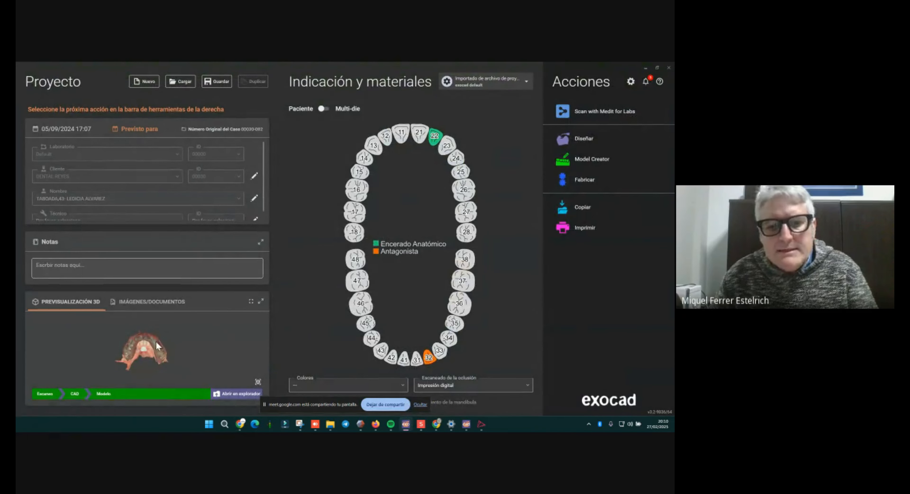
left_click_drag(154, 379, 227, 290)
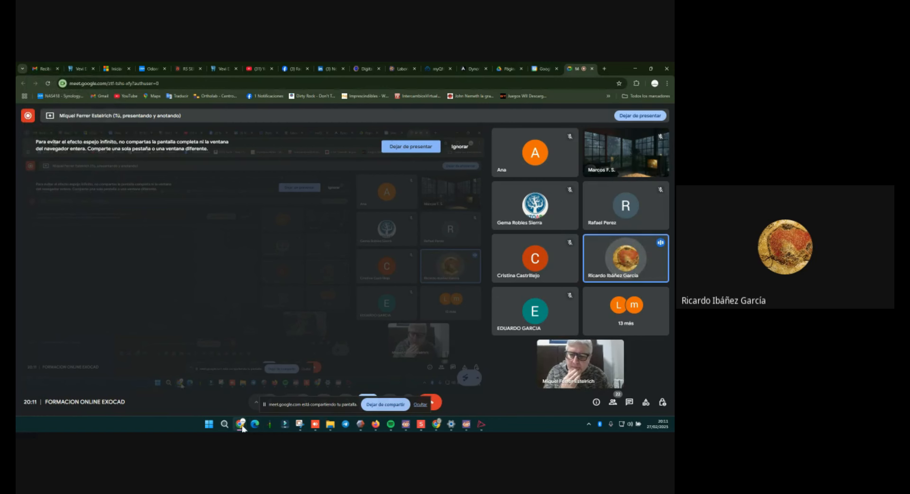
- Search Google for "form3dent" in a new Chrome tab and open the Form3Dent website from the results
mouse_move(242, 427)
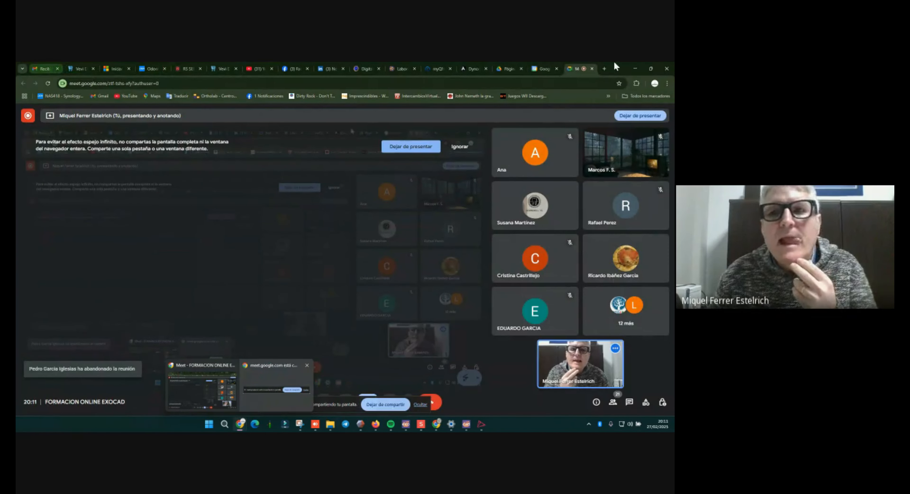
left_click(604, 68)
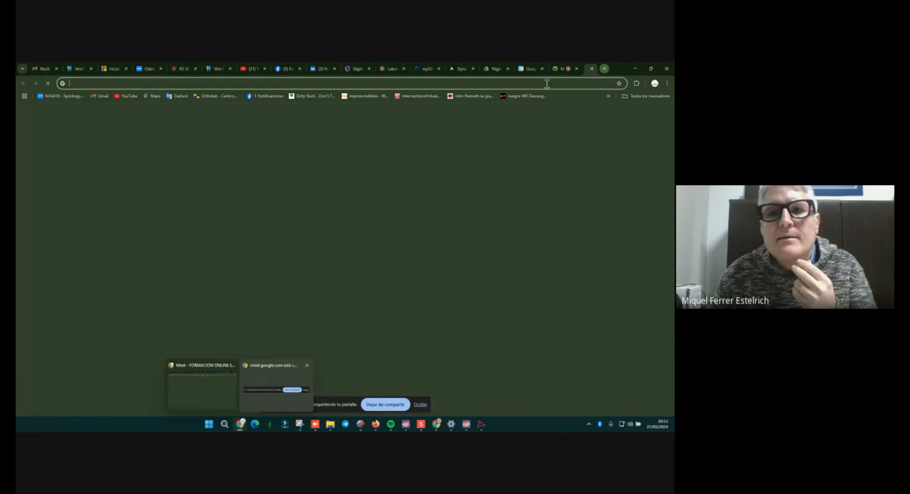
left_click(198, 85)
type("form")
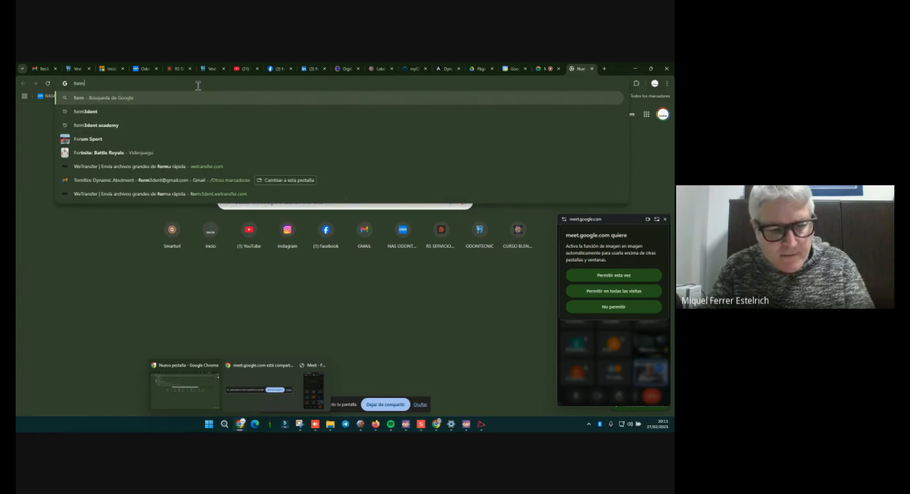
type("3dent")
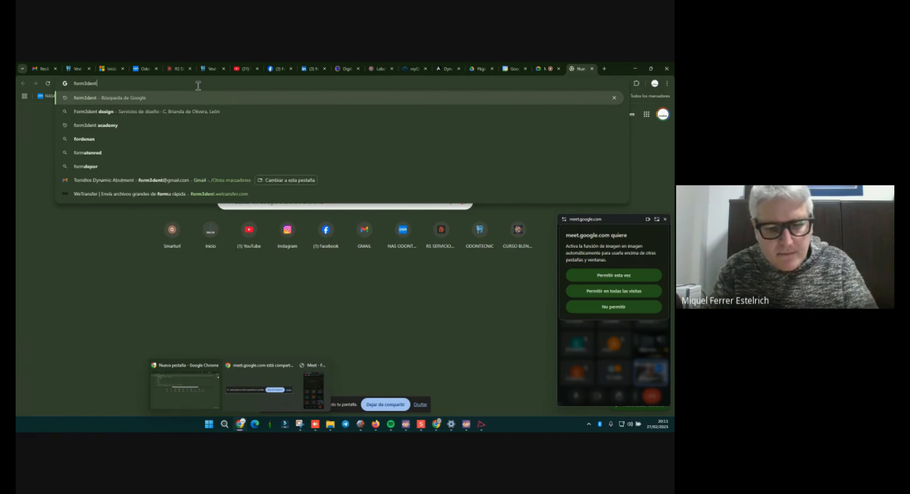
key("Return")
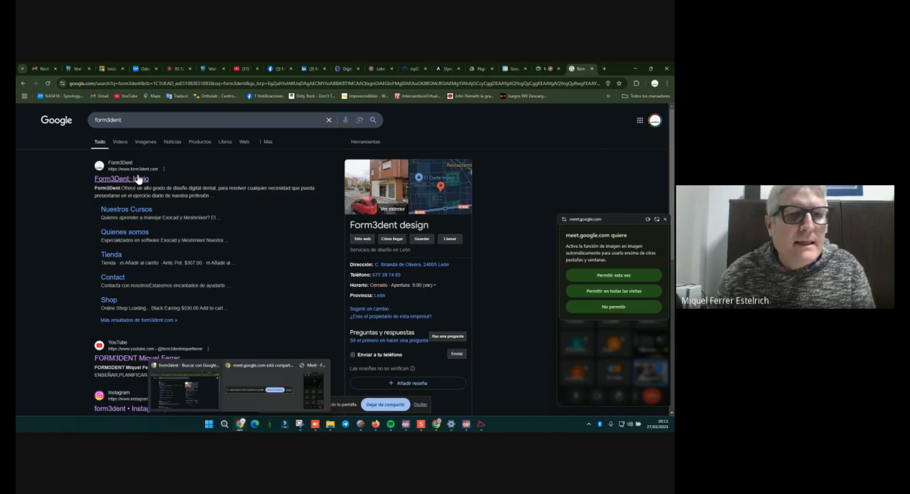
left_click(133, 180)
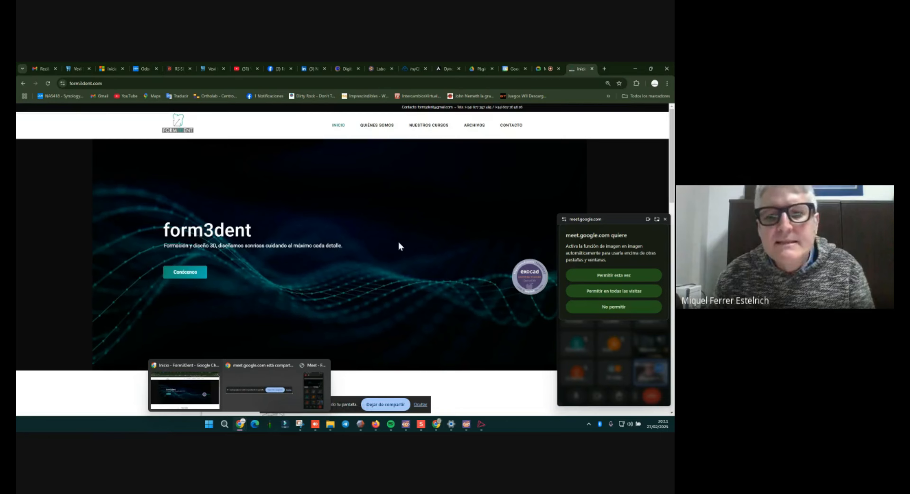
- Look through the Form3Dent home page and open the site's contact page
scroll(397, 243, "down", 15)
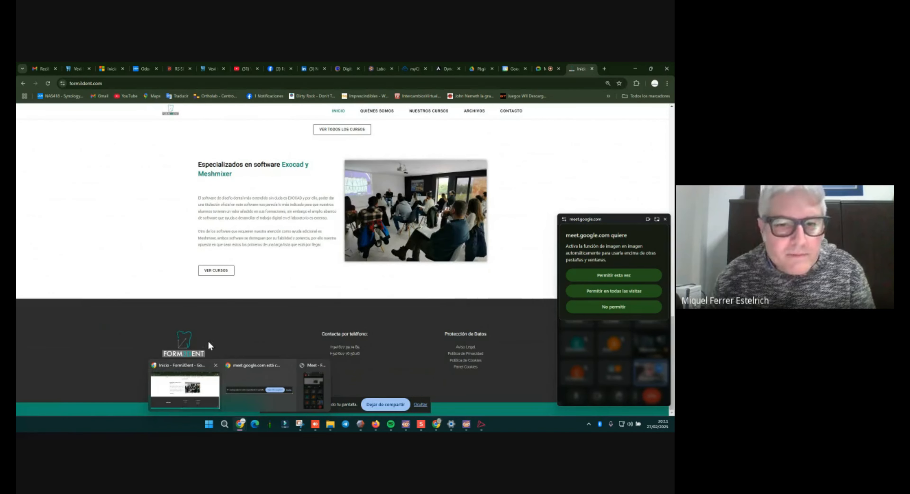
scroll(376, 302, "up", 12)
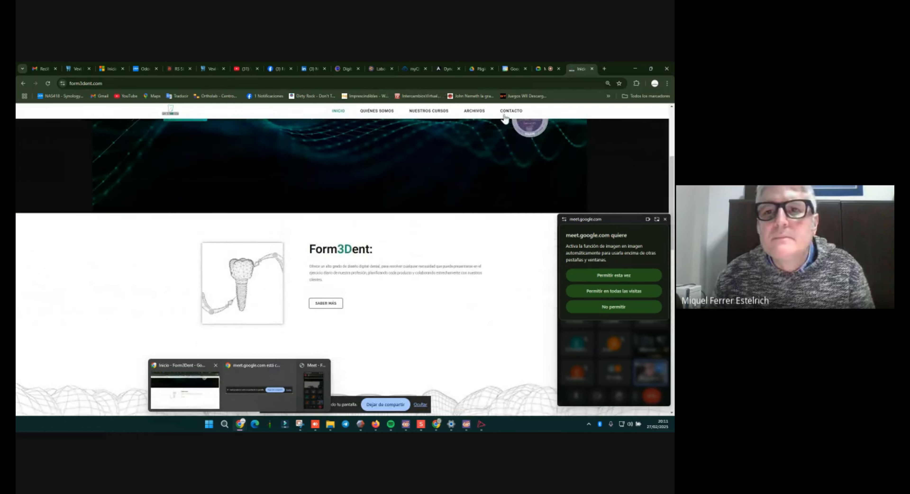
left_click(511, 111)
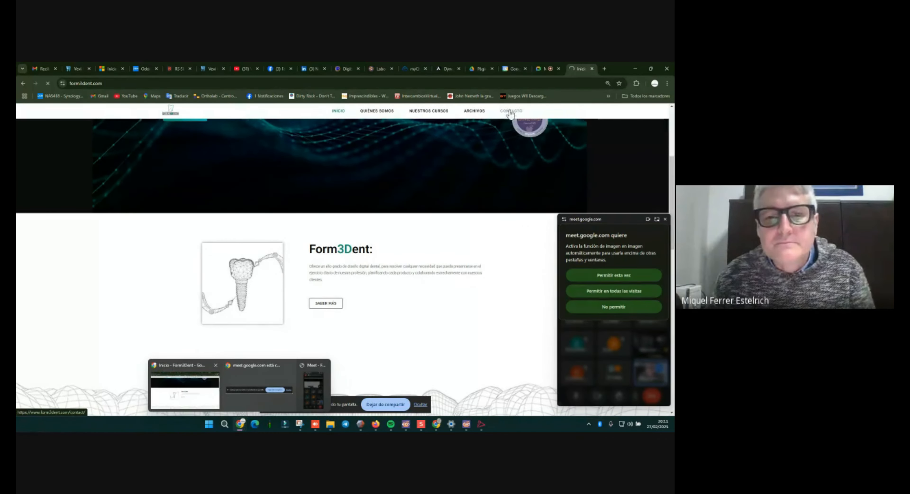
- Review the contact details and message form on the Form3Dent contact page, and look for the meeting among the open browser windows
scroll(434, 182, "down", 4)
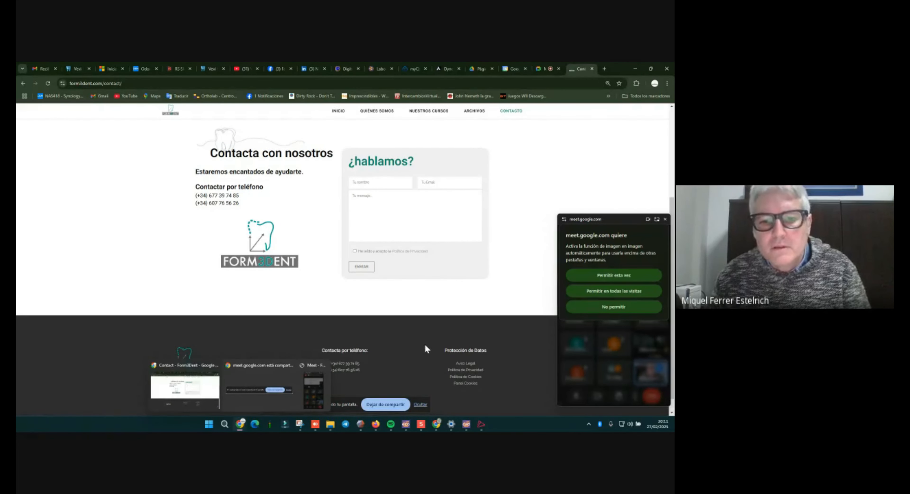
scroll(427, 341, "down", 1)
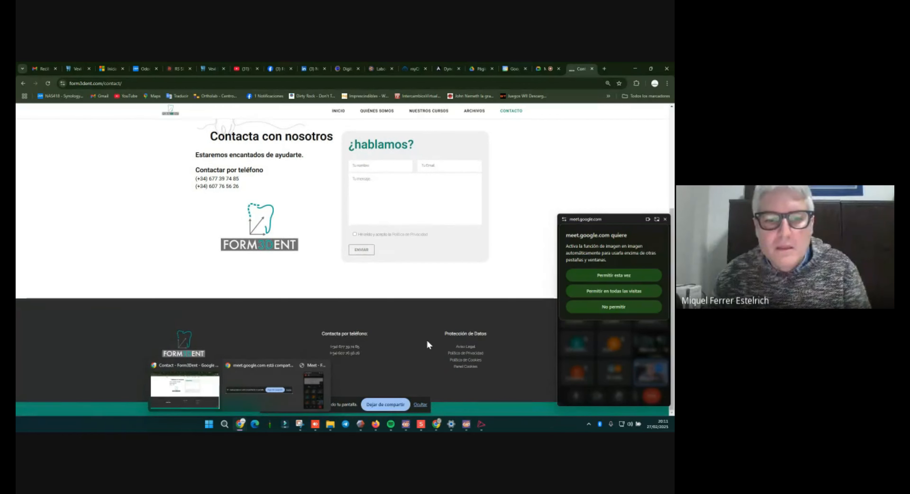
scroll(426, 340, "up", 5)
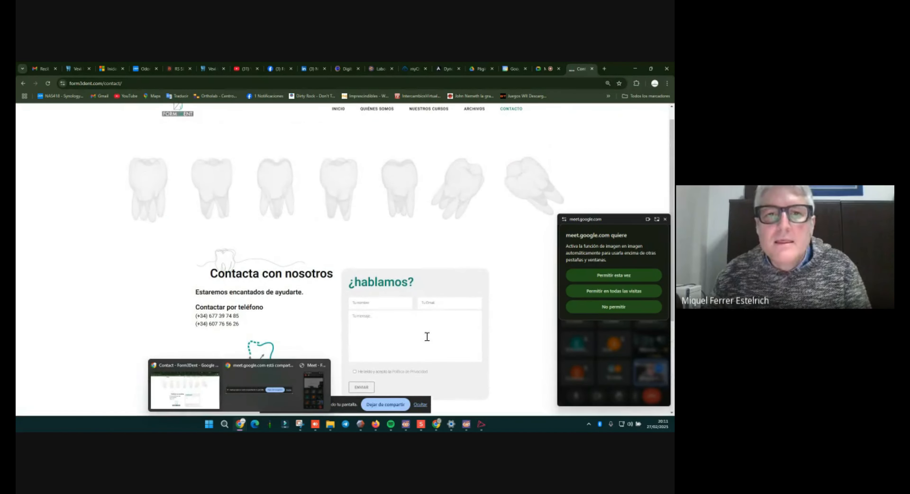
scroll(286, 203, "down", 4)
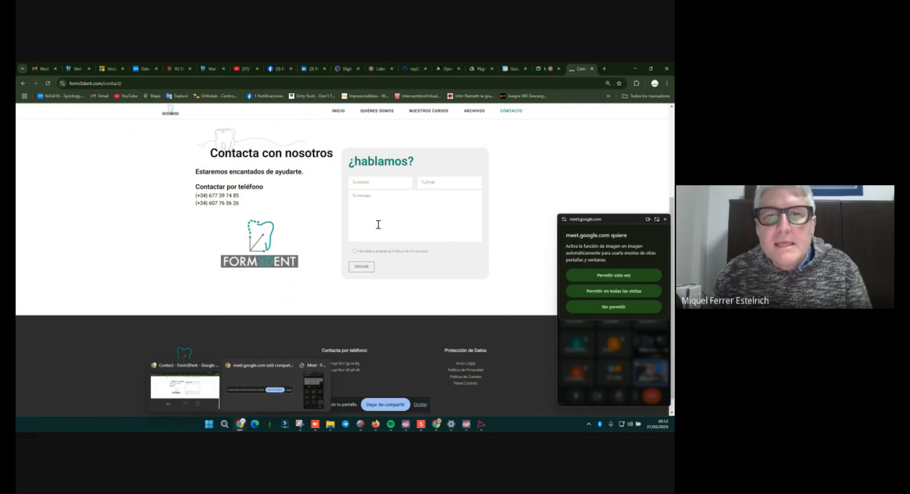
scroll(364, 254, "up", 4)
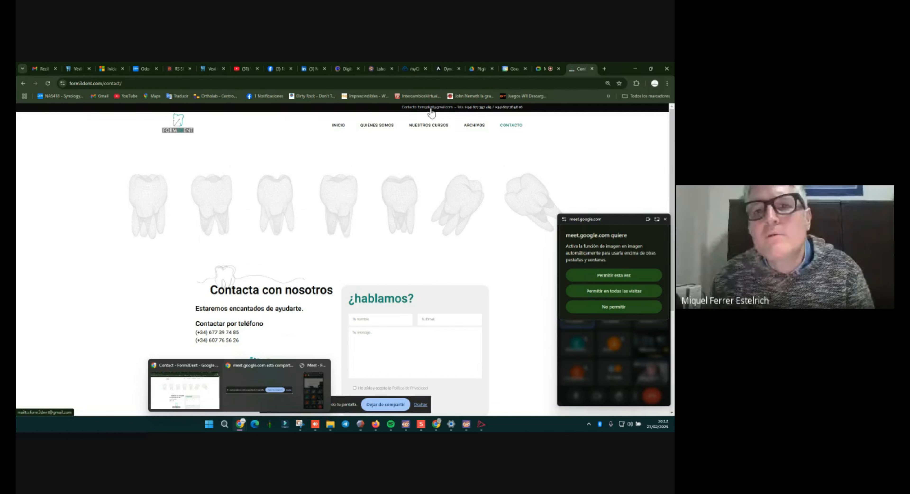
scroll(395, 186, "down", 4)
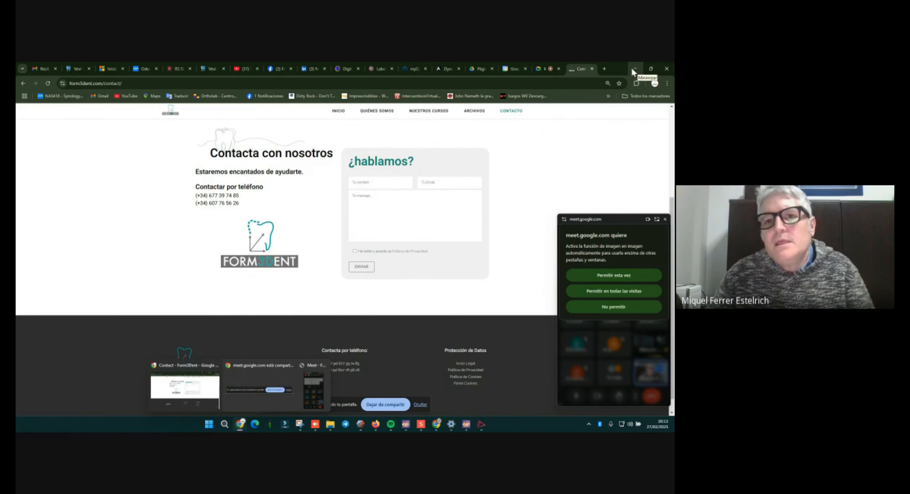
scroll(607, 147, "up", 4)
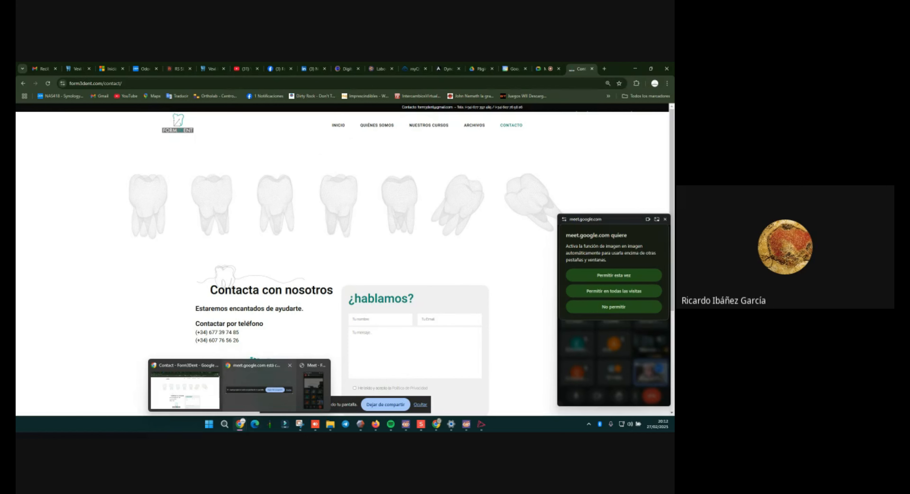
mouse_move(300, 396)
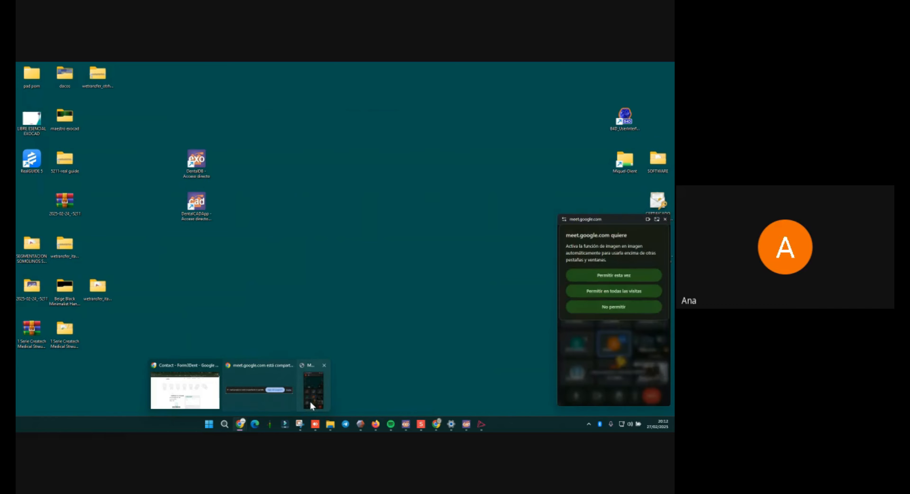
left_click(286, 401)
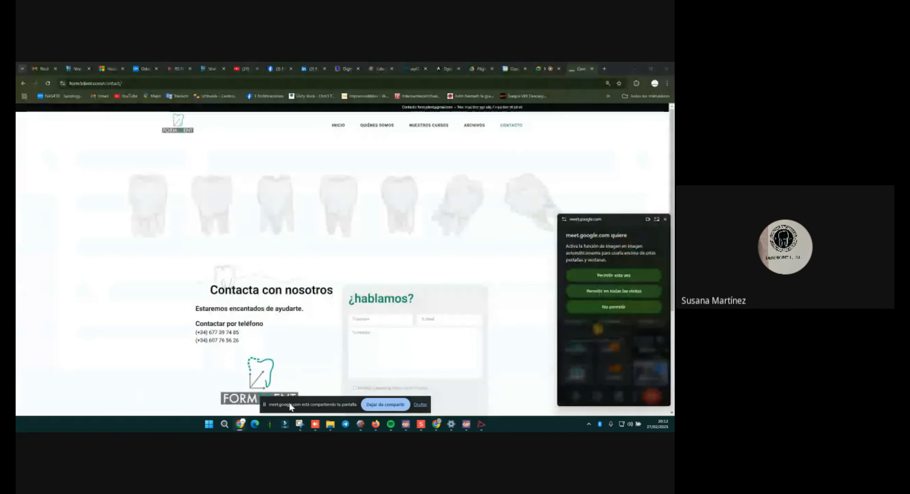